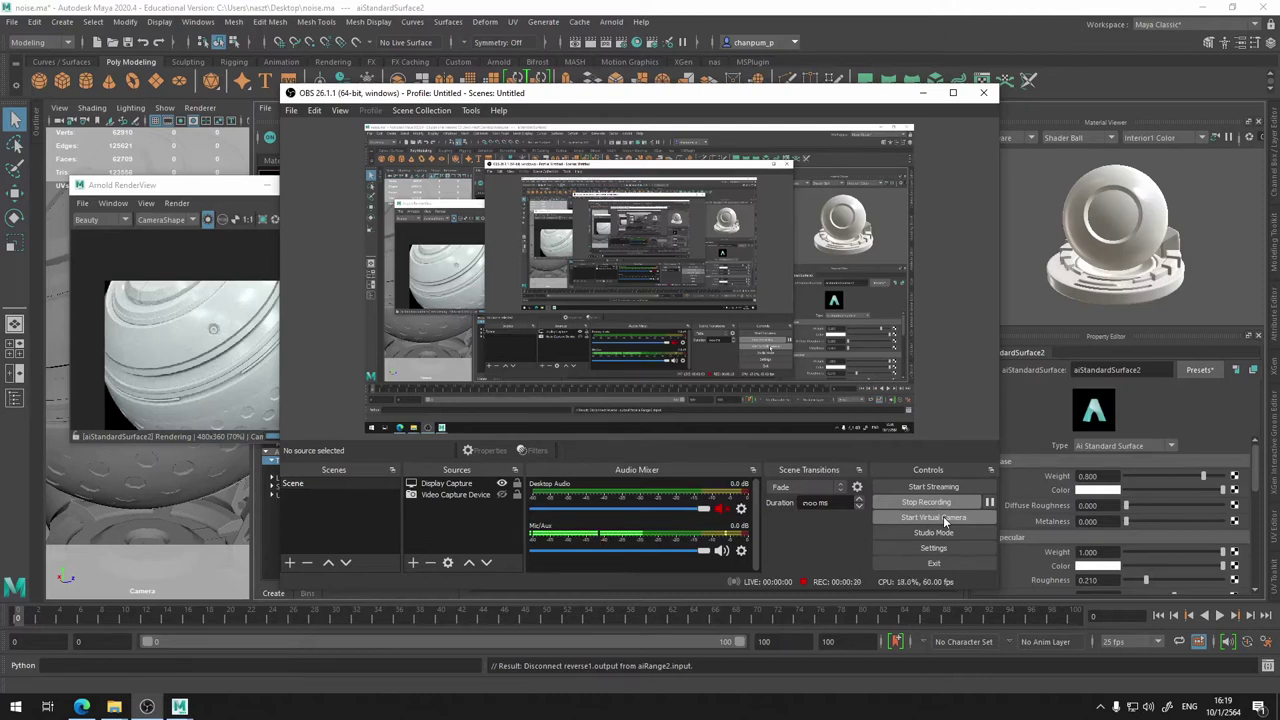
- Minimize OBS, frame aiStandardSurface2 large in the Hypershade, and move the RenderView aside
left_click(920, 92)
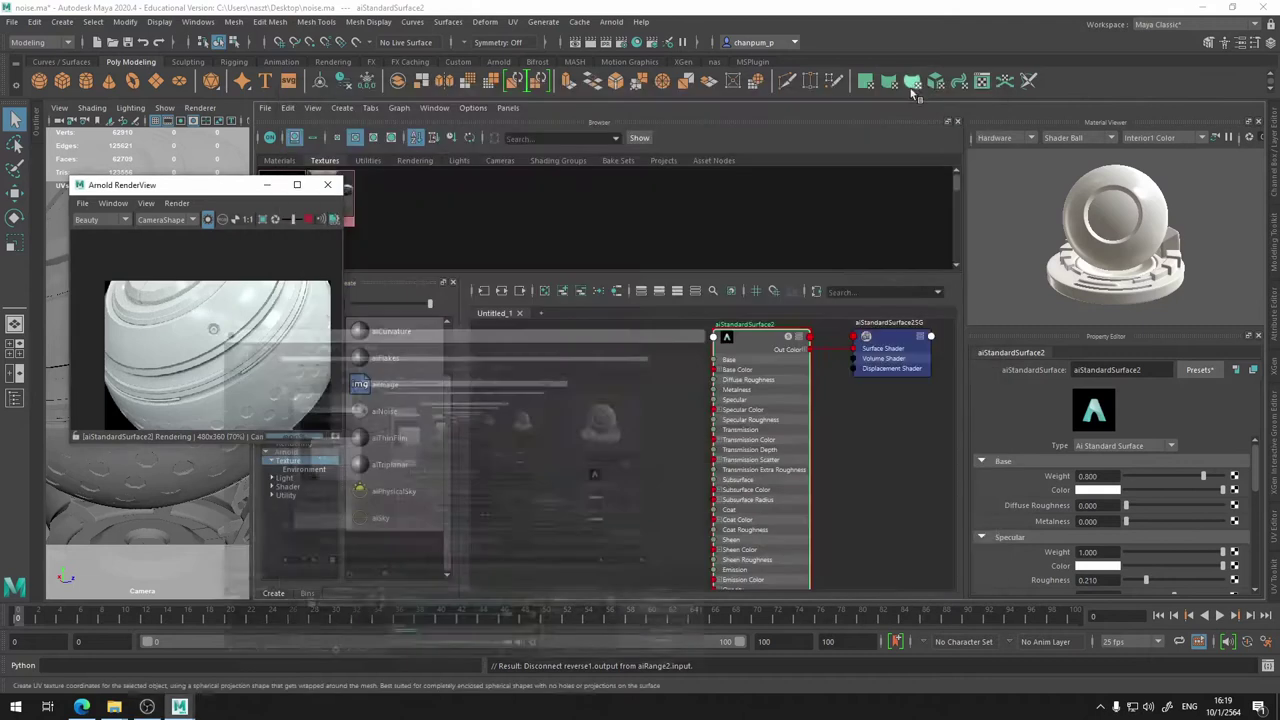
scroll(643, 451, "up", 3)
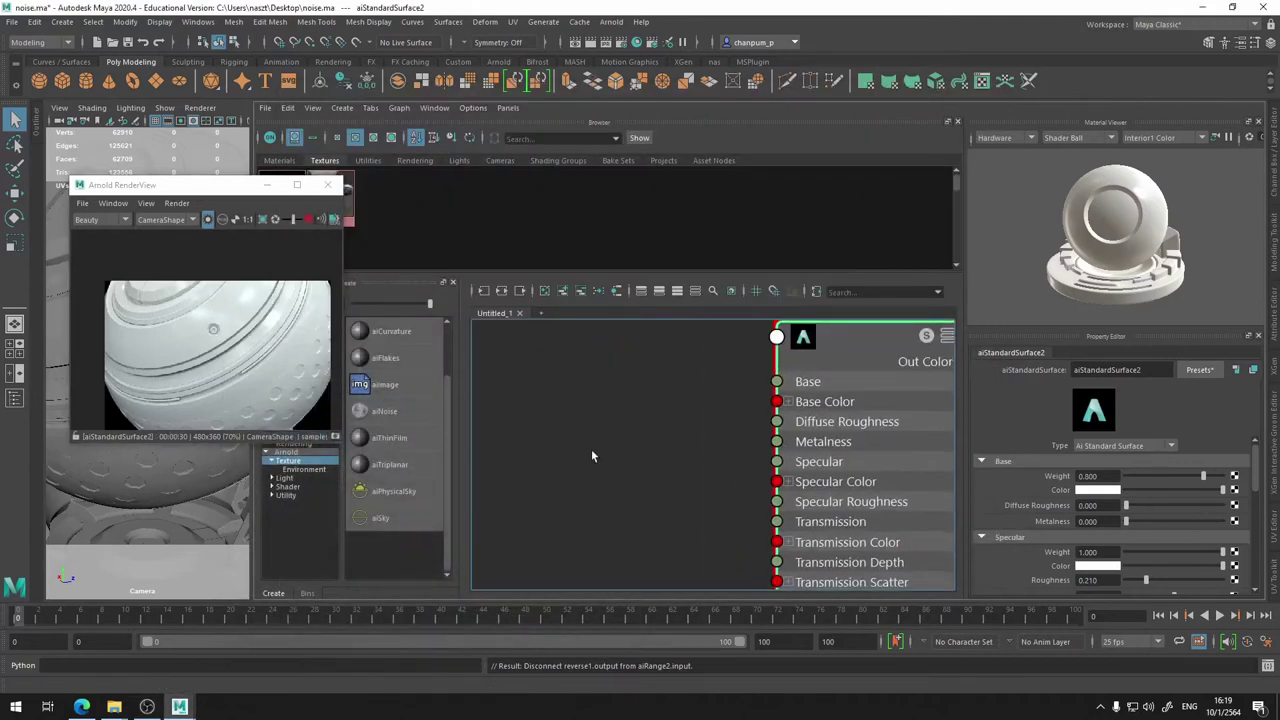
middle_click_drag(696, 413, 556, 492)
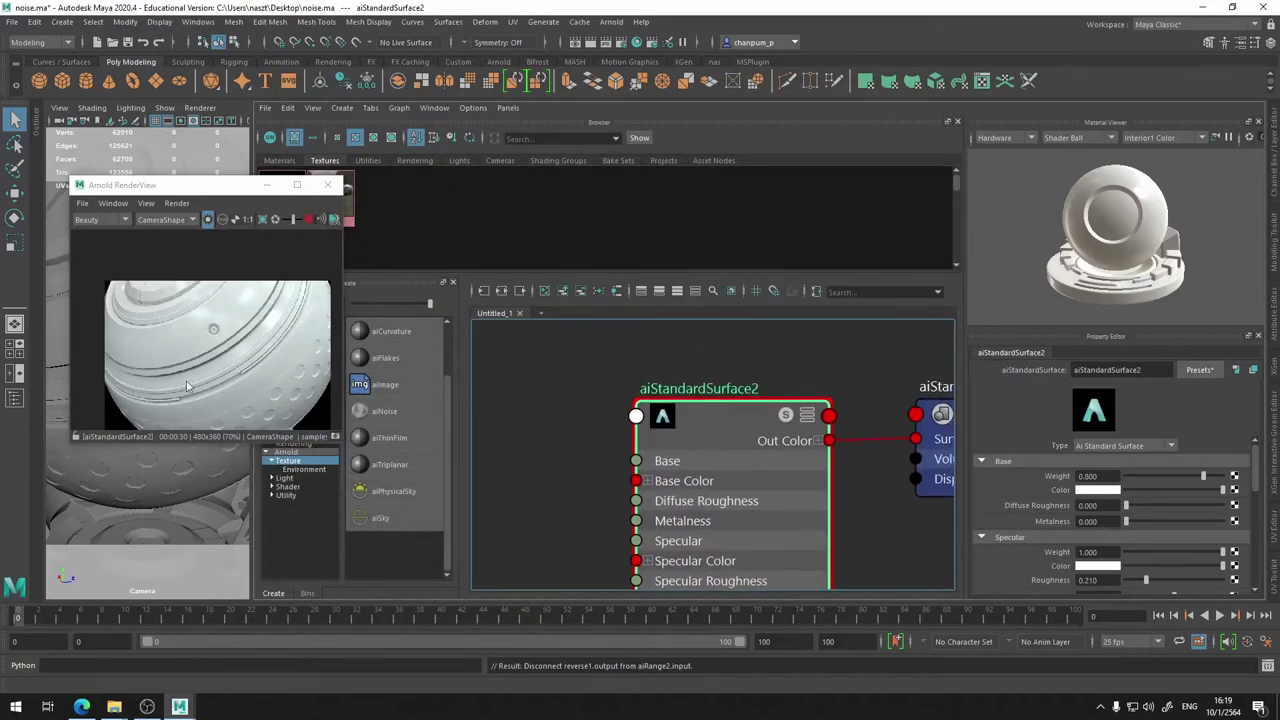
scroll(214, 384, "up", 2)
scroll(235, 293, "down", 2)
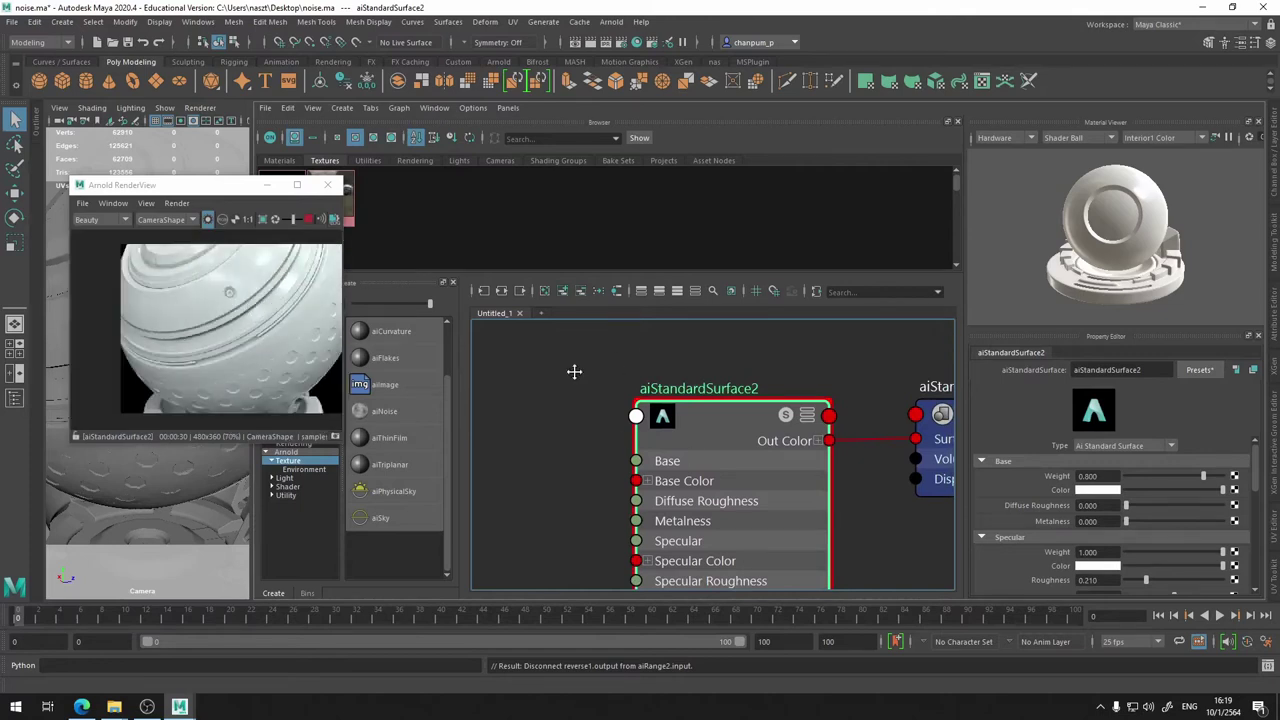
key("f")
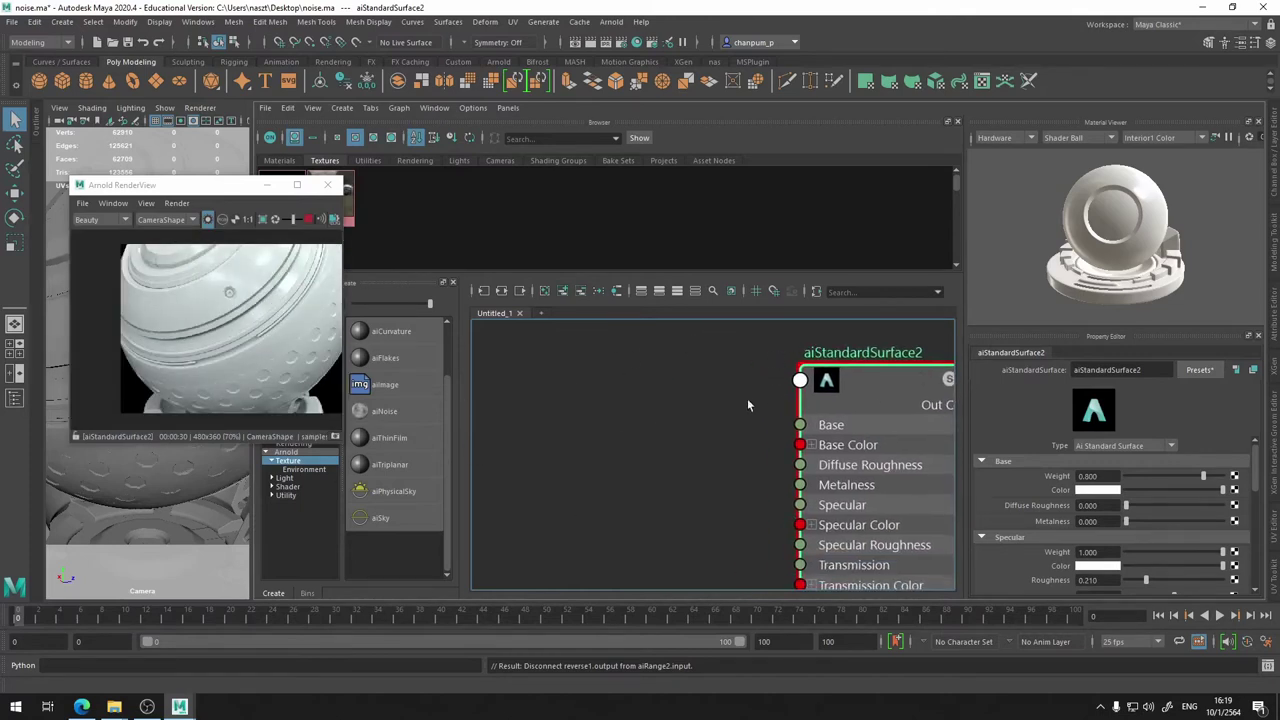
key("f")
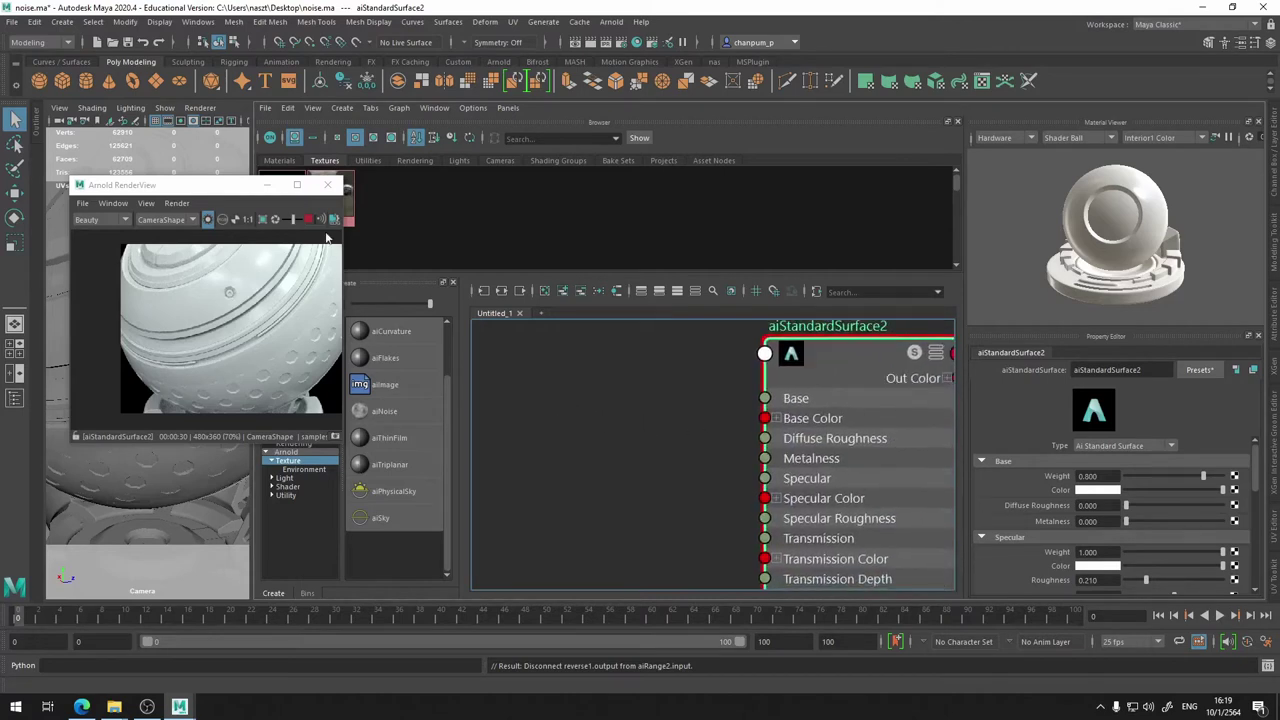
left_click_drag(201, 189, 167, 189)
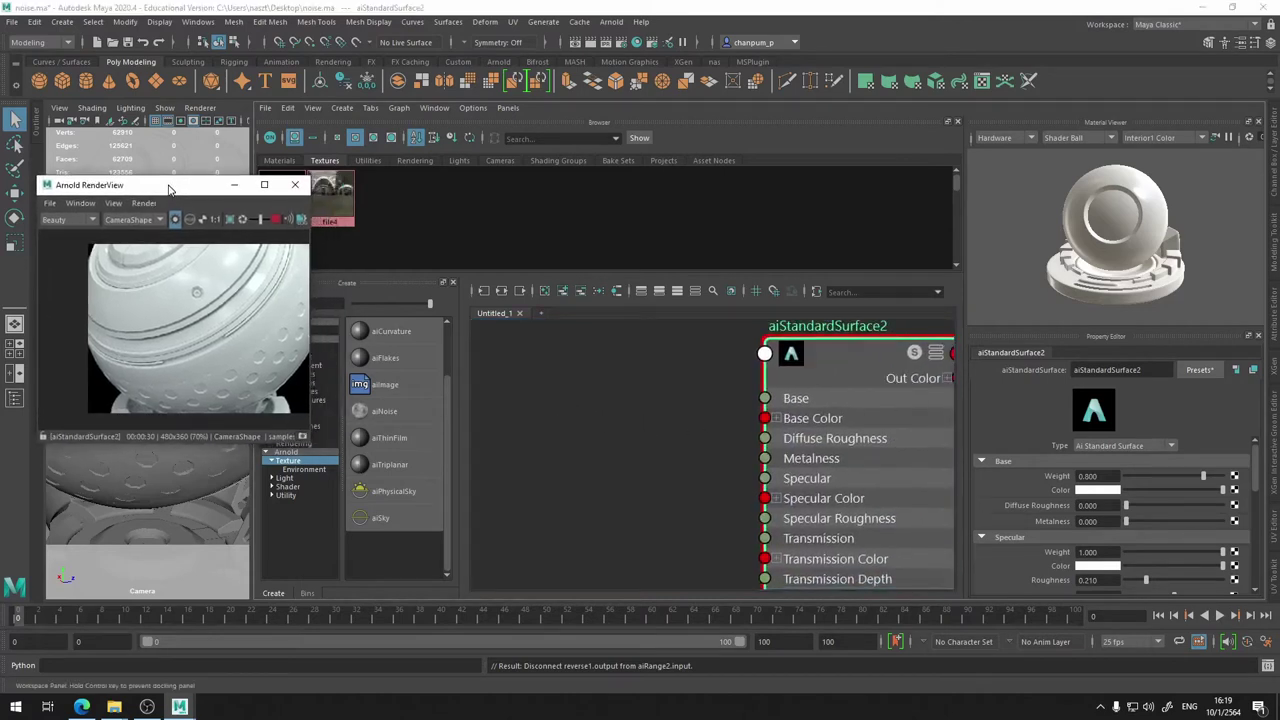
- Drag an aiCurvature node into the Hypershade graph and place aiCurvature1 beside the shader
left_click(392, 333)
left_click_drag(392, 332, 632, 420)
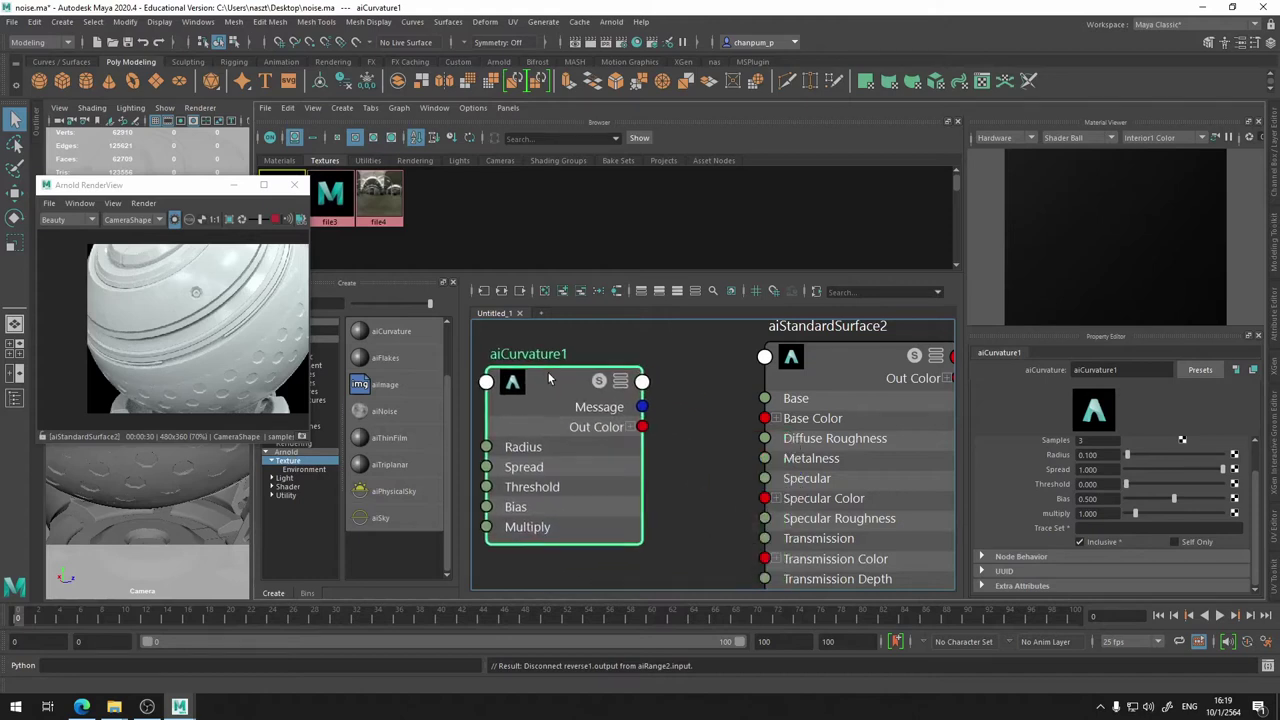
left_click_drag(697, 446, 550, 377)
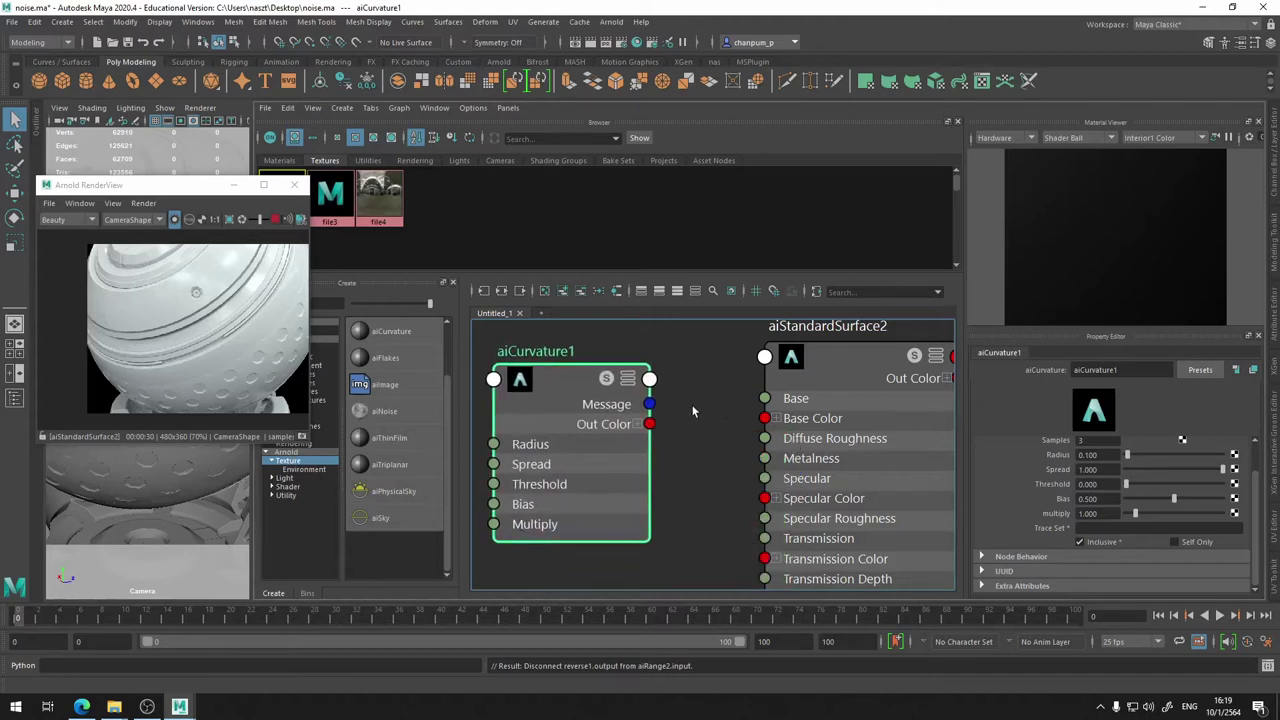
- Wire aiCurvature1's Out Color into aiStandardSurface2's Base Color
middle_click_drag(693, 411, 688, 437, "alt")
mouse_move(683, 427)
left_mouse_down()
mouse_move(803, 422)
mouse_move(658, 426)
mouse_move(822, 521)
mouse_move(808, 543)
mouse_move(683, 432)
mouse_move(799, 419)
left_mouse_up()
left_click(672, 425)
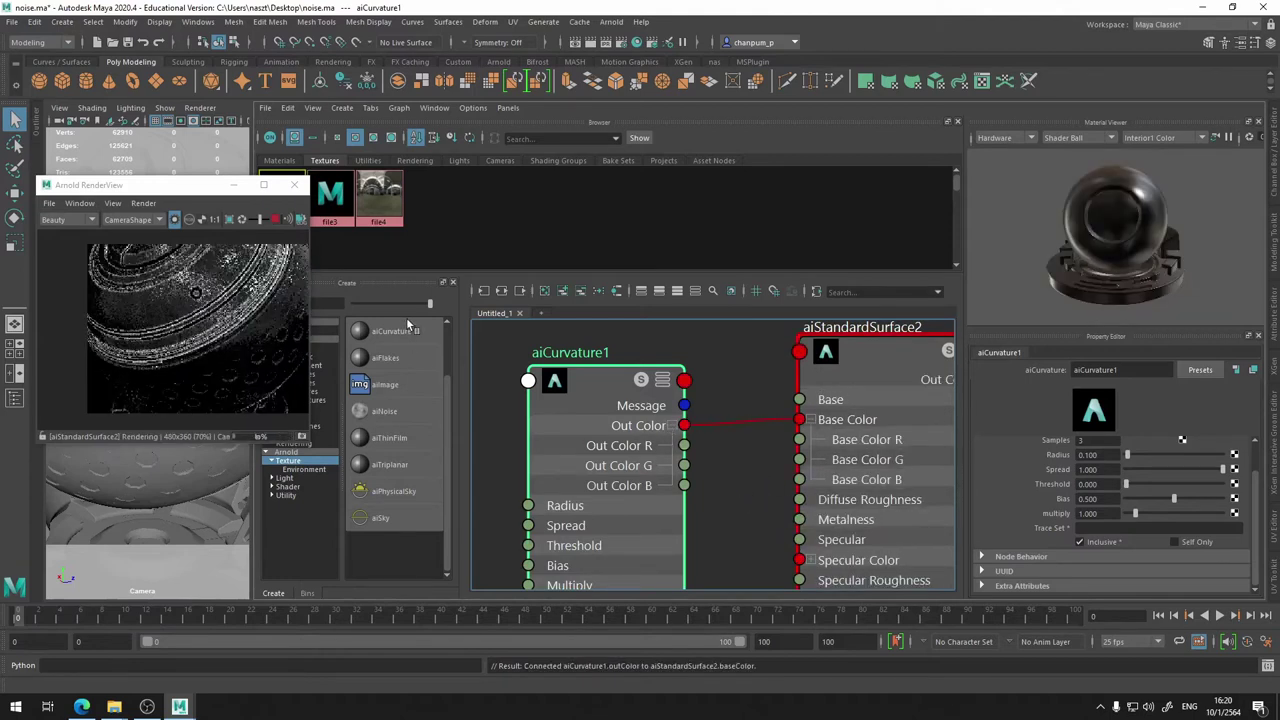
- Delete the aiCurvature1-to-Base Color connection so the sphere renders plain grey
scroll(150, 325, "up", 3)
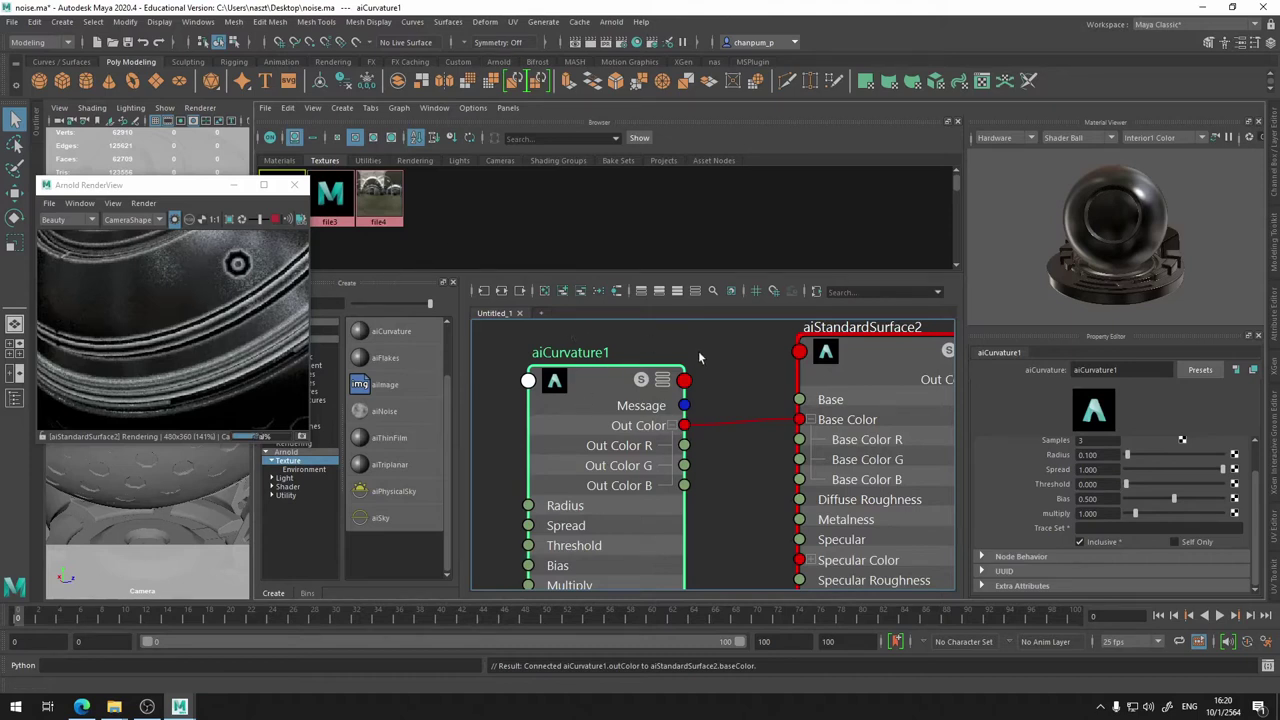
left_click(731, 492)
key("Delete")
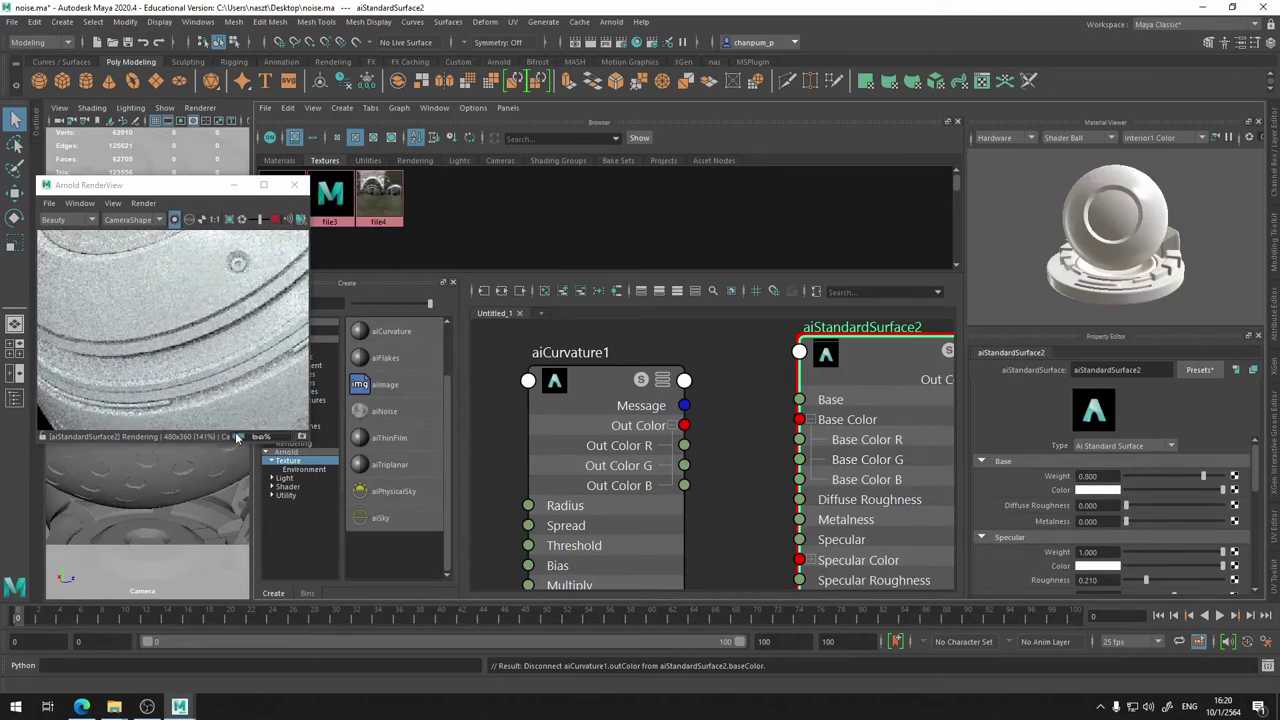
- Orbit and zoom the RenderView to a close-up of the grooves, then select aiCurvature1
left_click_drag(256, 374, 185, 325, "alt")
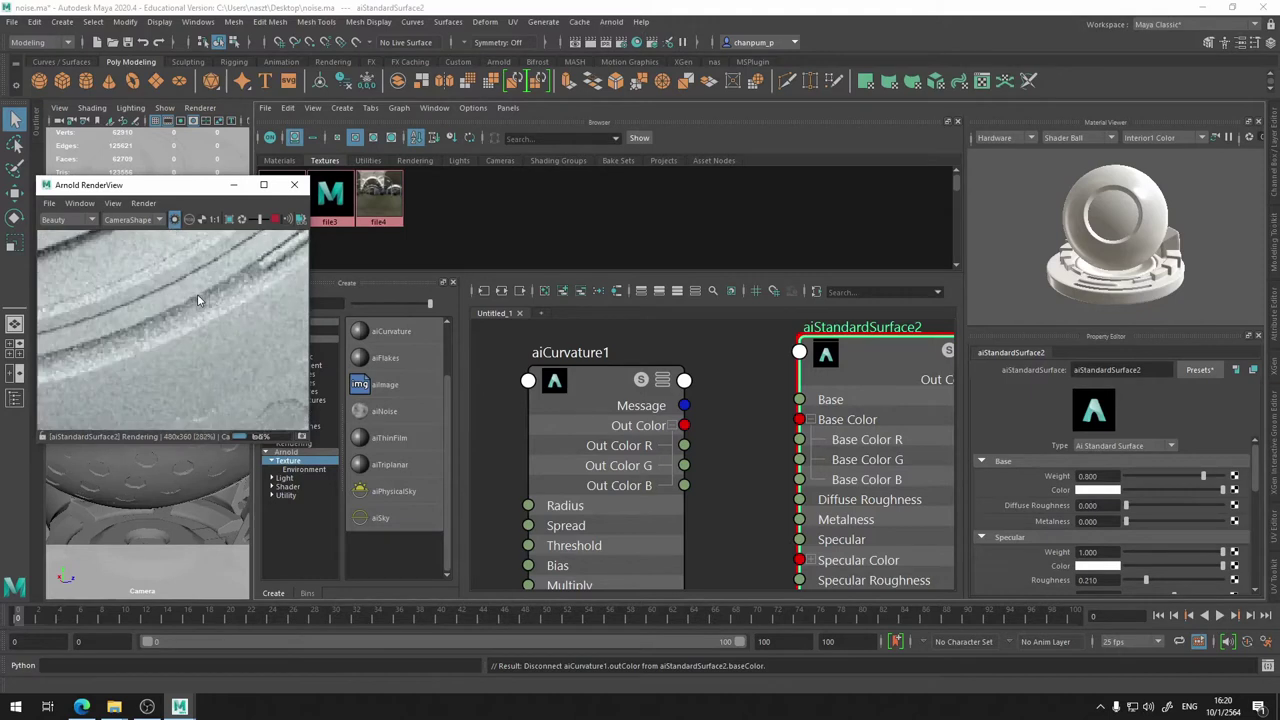
scroll(197, 294, "up", 2)
left_click_drag(160, 347, 236, 302, "alt")
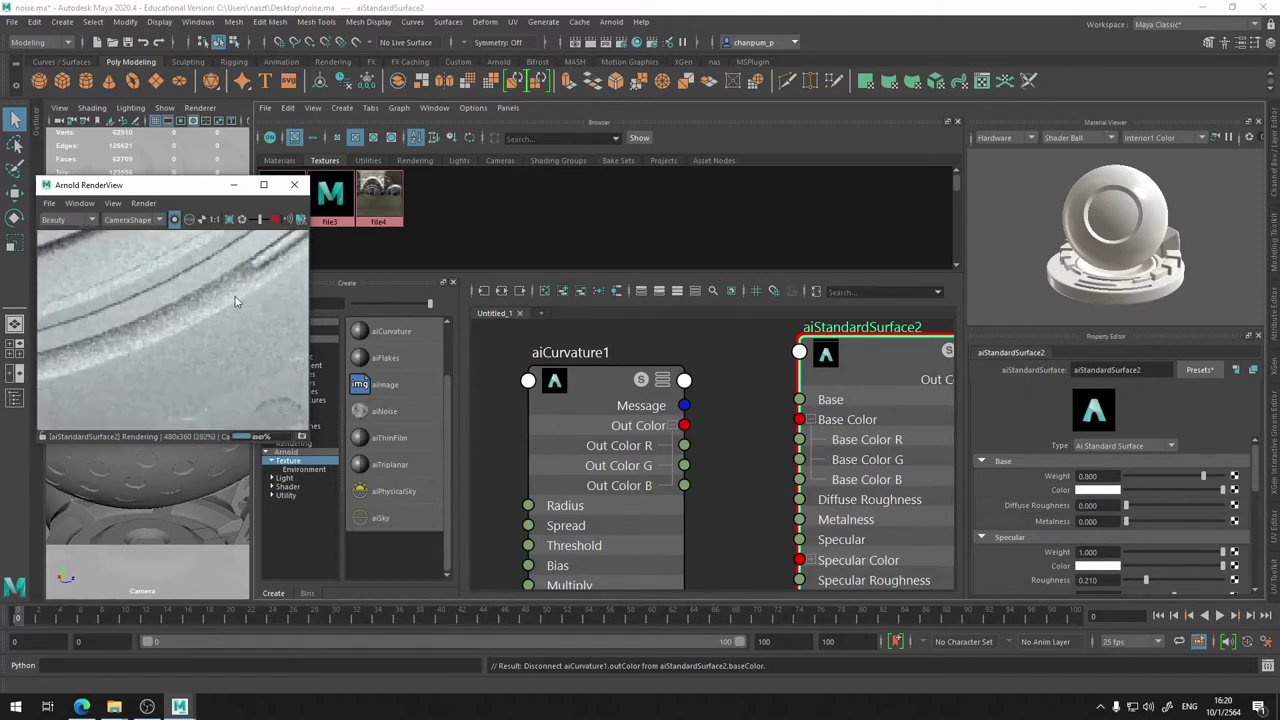
left_click_drag(114, 363, 141, 356, "alt")
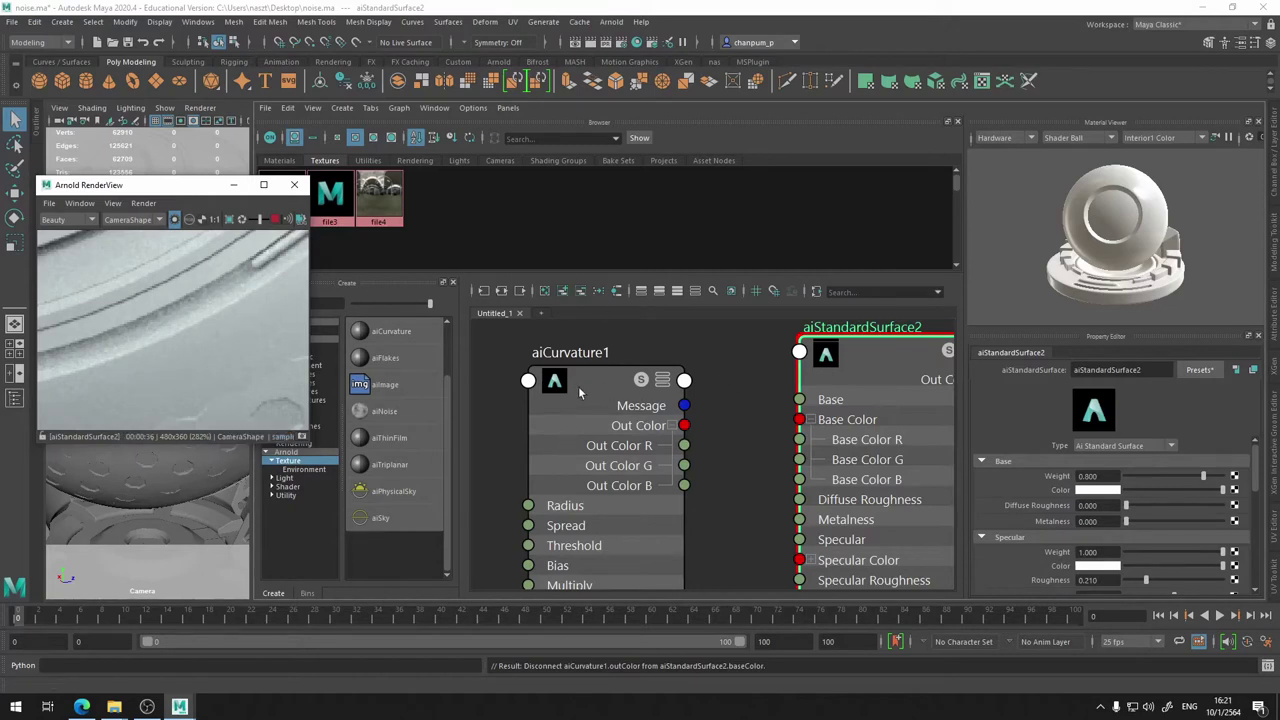
left_click_drag(589, 380, 570, 366)
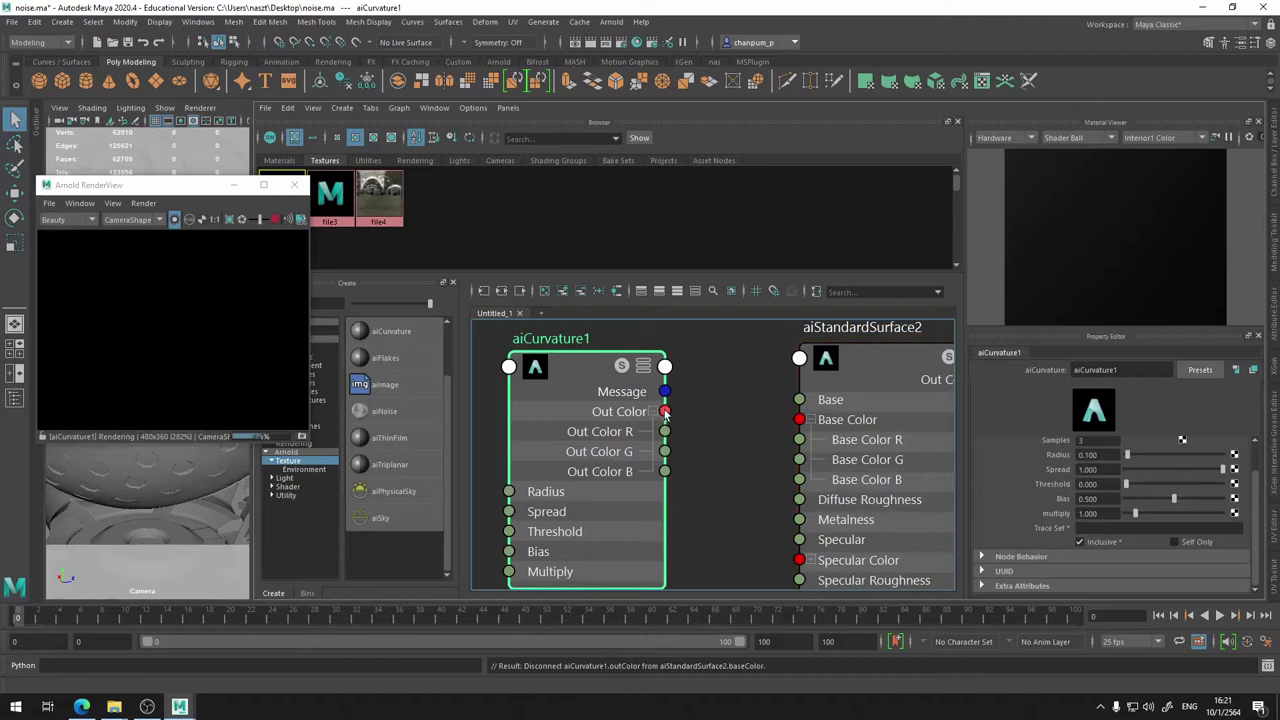
- Reconnect aiCurvature1's Out Color to Base Color and set its Output to concave
left_click_drag(665, 411, 799, 419)
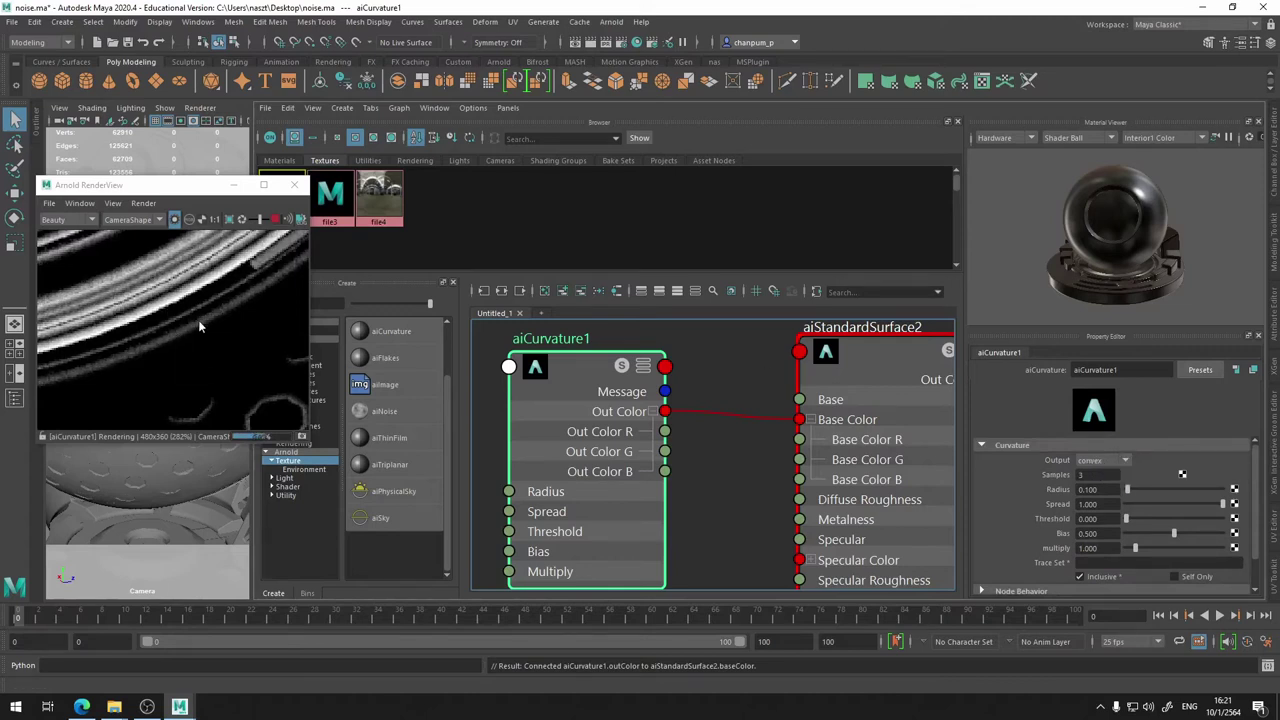
left_click(1104, 460)
left_click(1095, 478)
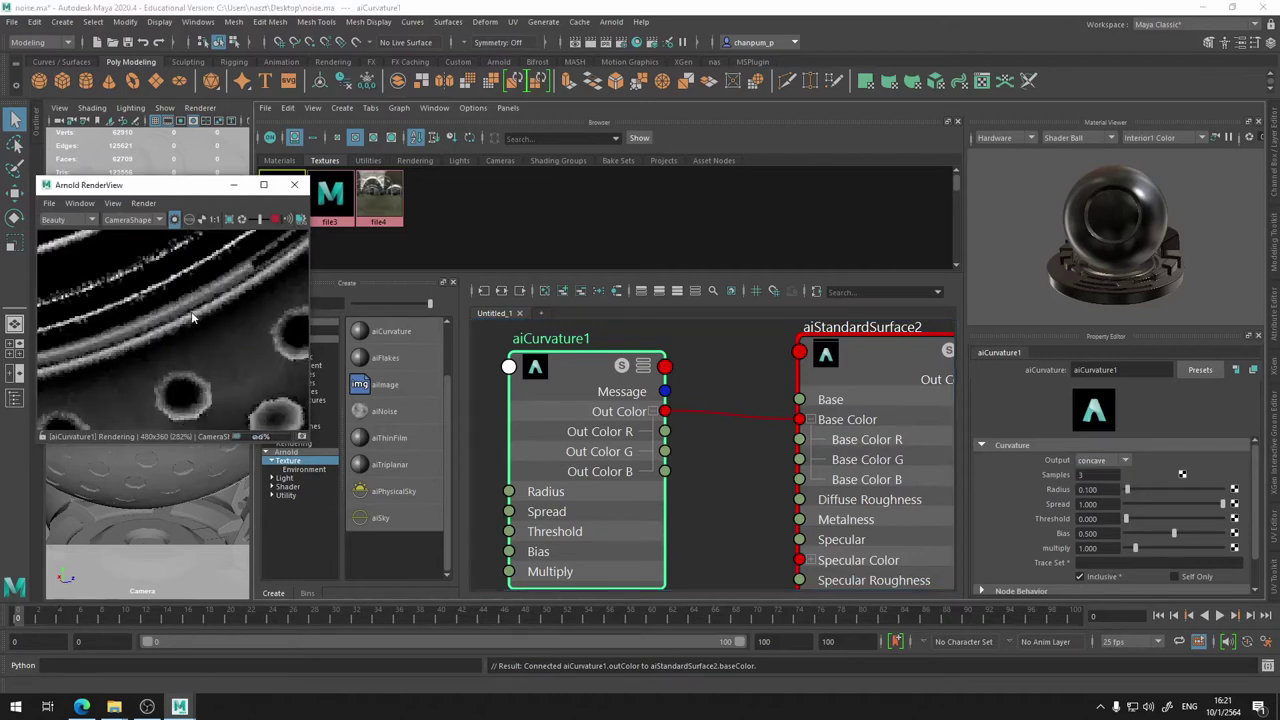
- Pan and zoom the render onto the dimples to inspect the concave curvature
mouse_move(191, 311)
middle_mouse_down()
mouse_move(170, 195)
mouse_move(312, 258)
middle_mouse_up()
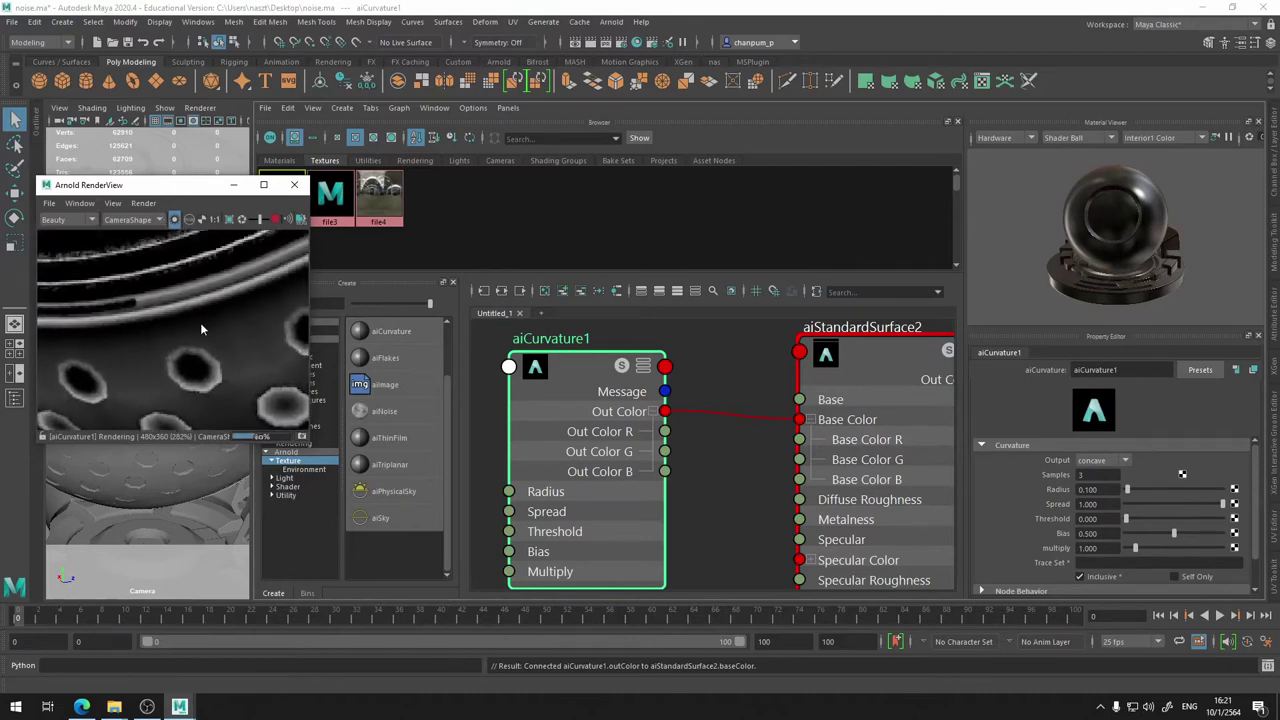
scroll(190, 322, "down", 4)
scroll(194, 316, "up", 3)
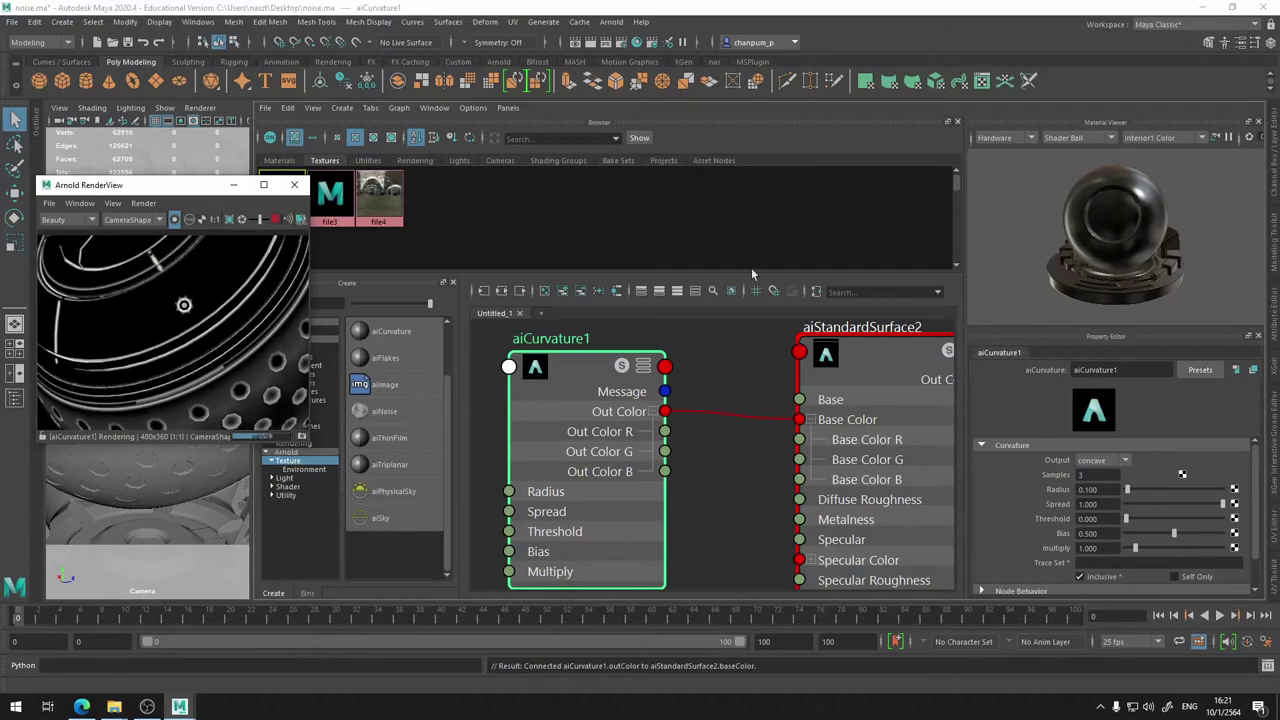
middle_click_drag(142, 311, 140, 387)
scroll(140, 387, "up", 3)
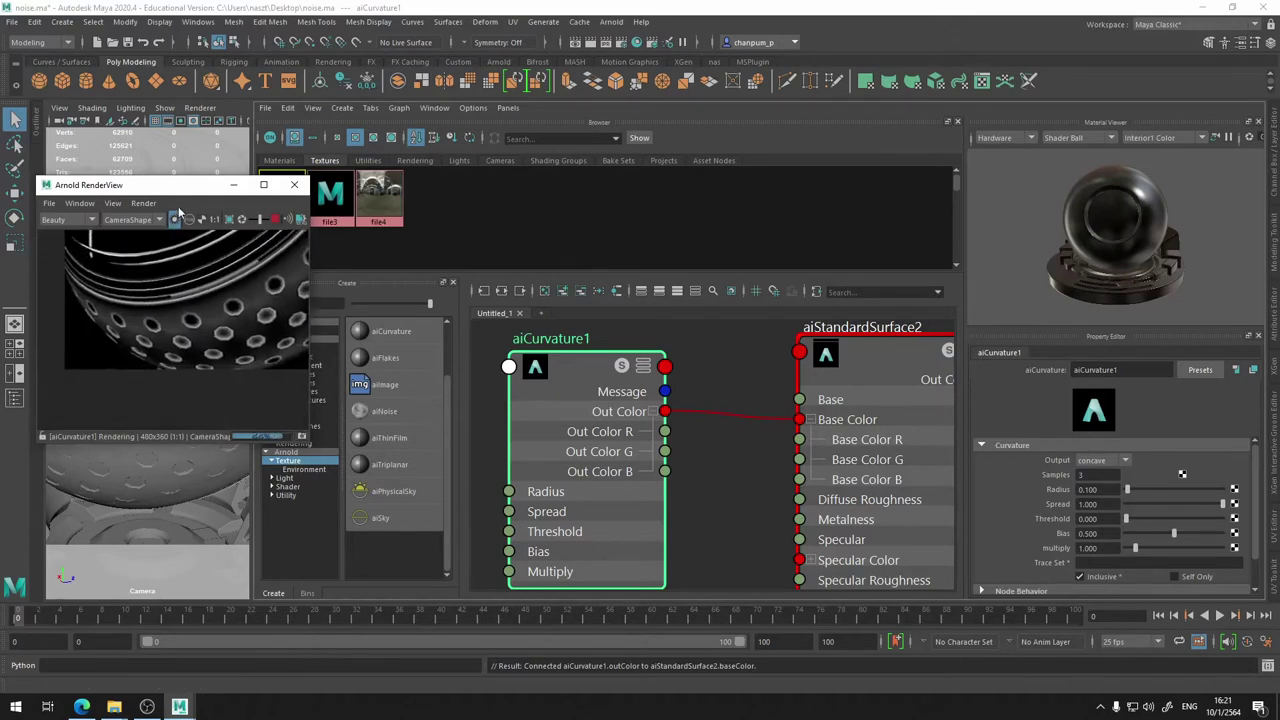
left_click(1100, 460)
left_click(1094, 473)
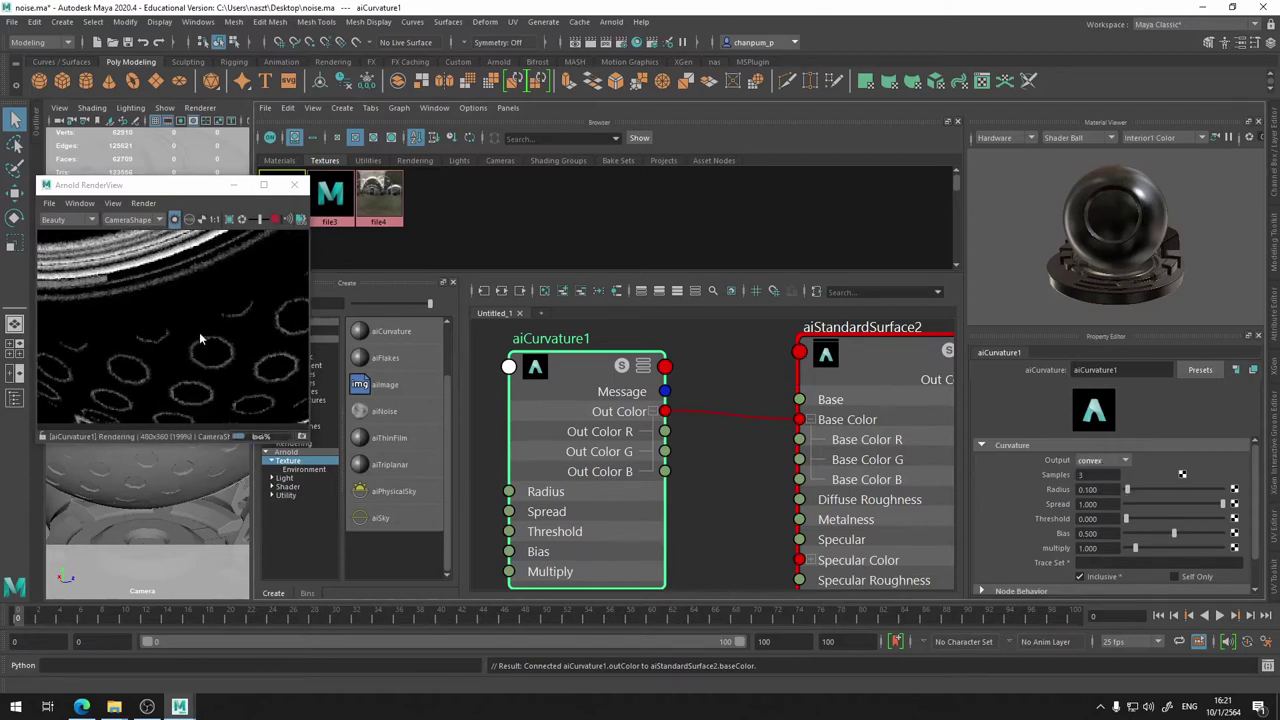
left_click(1100, 460)
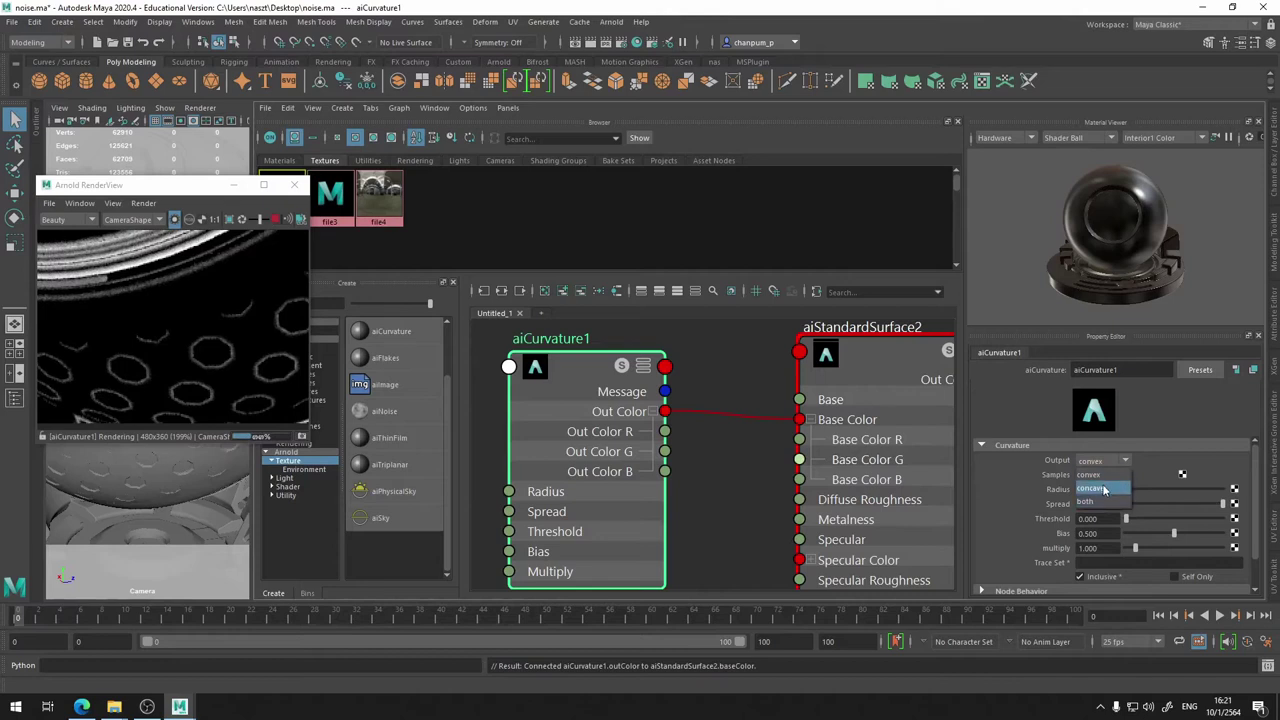
left_click(1100, 487)
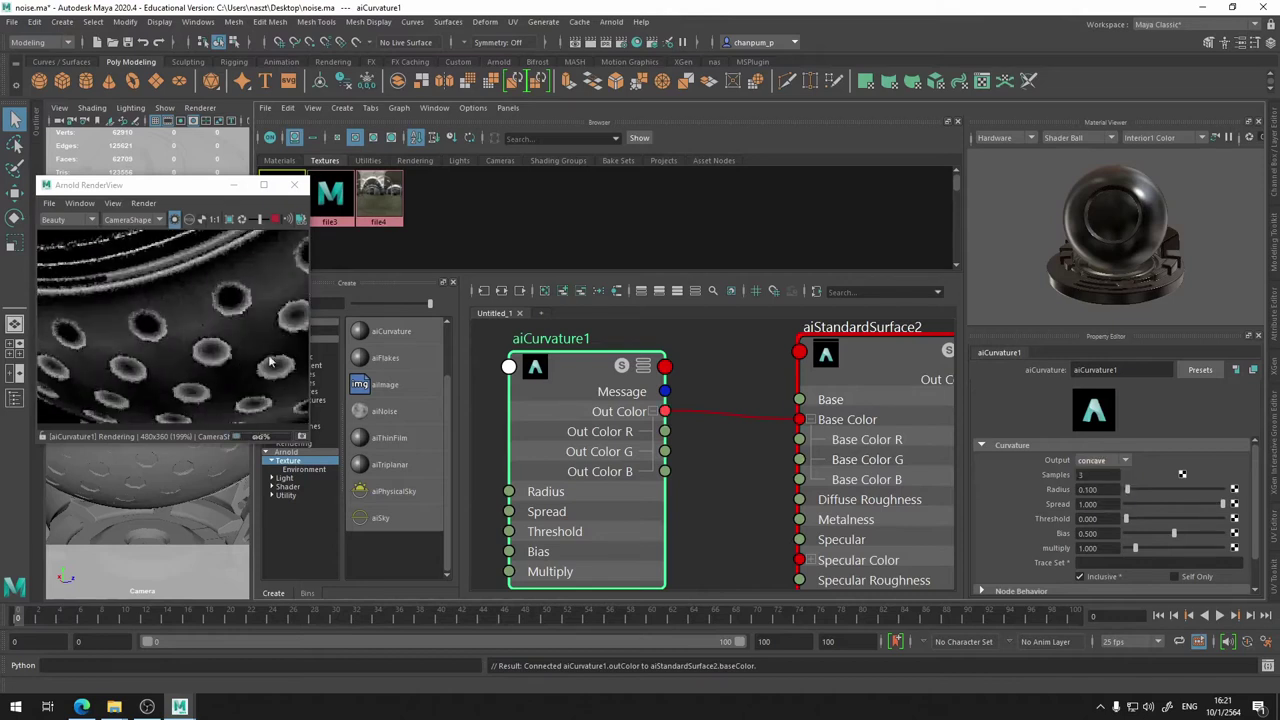
scroll(162, 279, "up", 2)
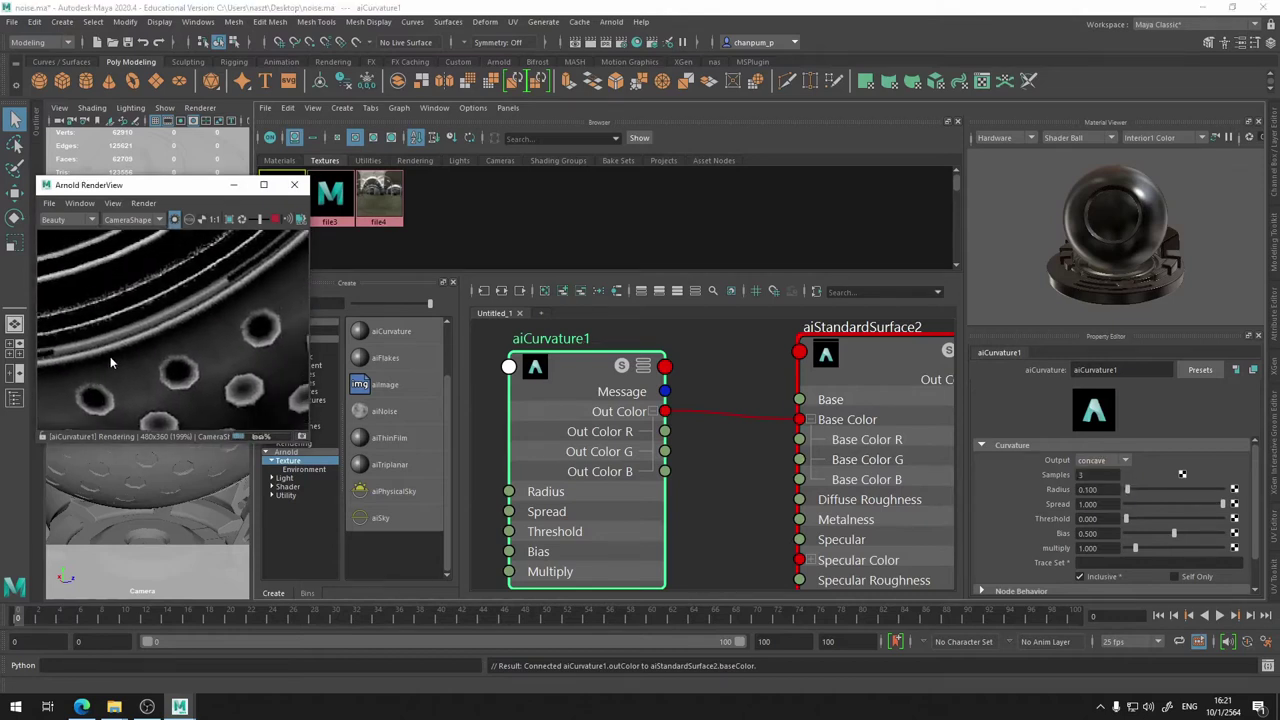
mouse_move(225, 291)
middle_mouse_down()
mouse_move(201, 318)
mouse_move(55, 231)
mouse_move(258, 298)
mouse_move(169, 365)
middle_mouse_up()
scroll(200, 260, "up", 2)
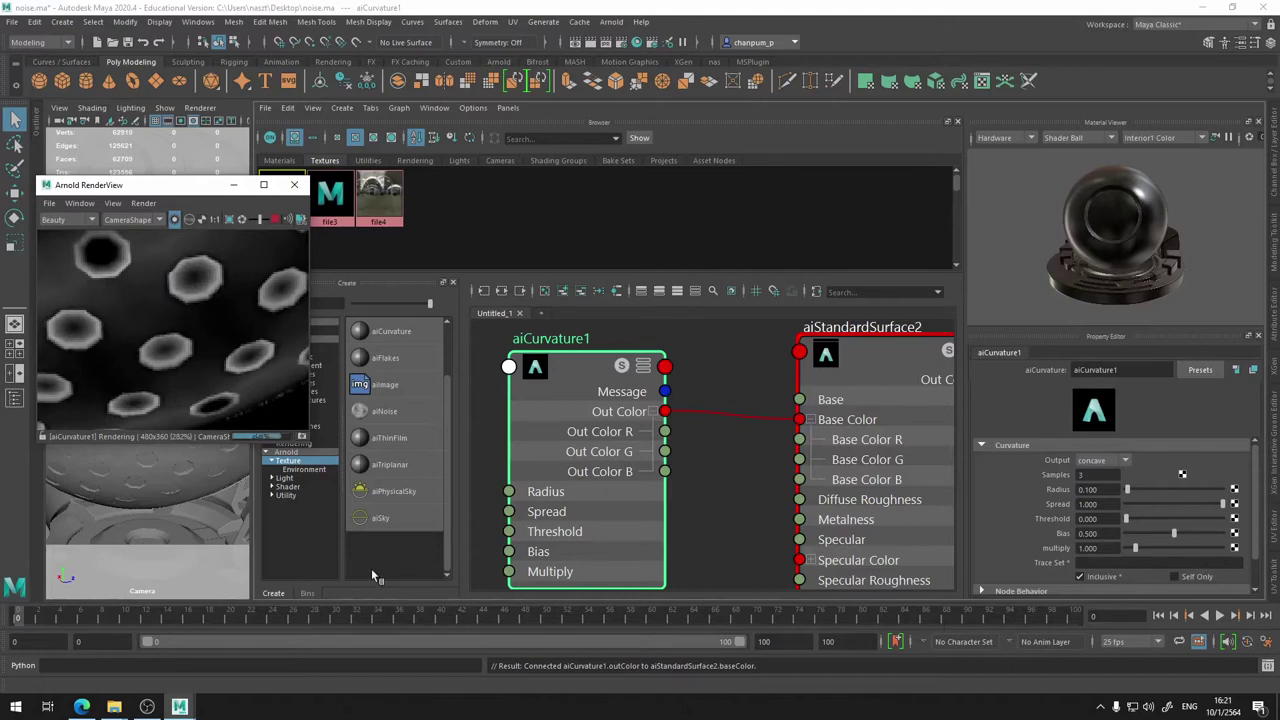
scroll(704, 367, "down", 3)
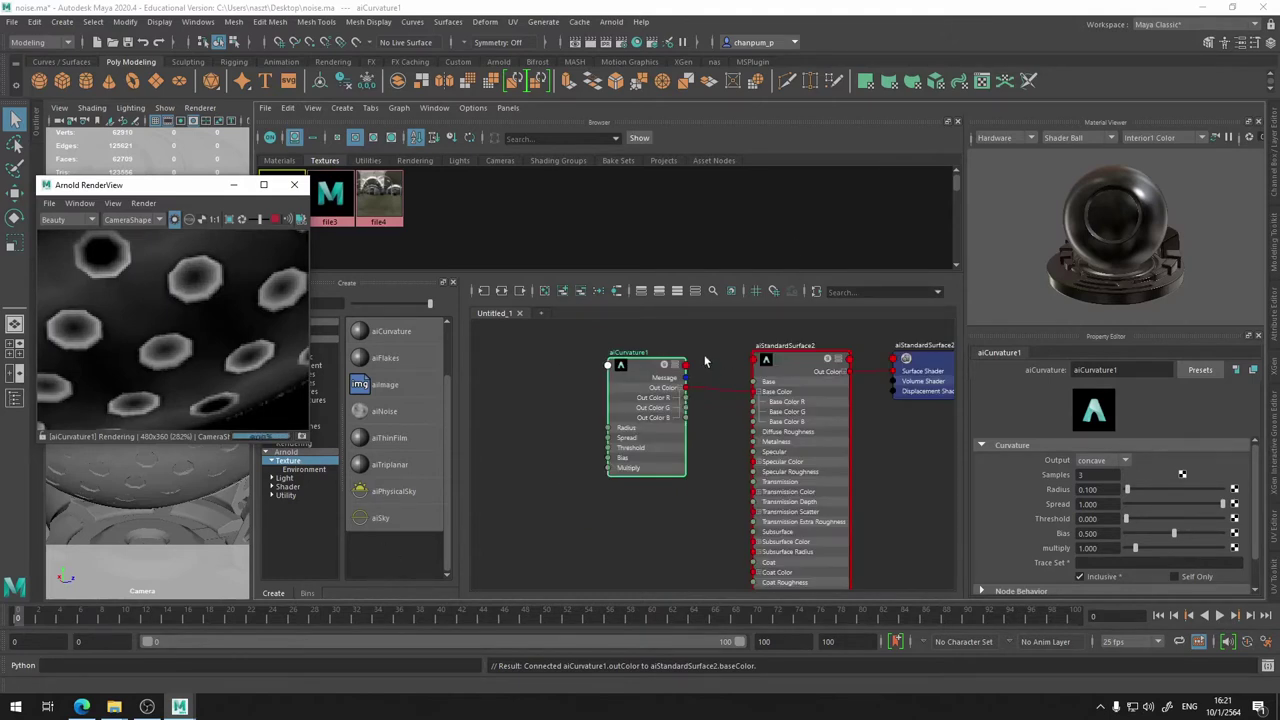
- Shift aiCurvature1 further left in the graph and raise its Radius to 0.979
middle_click_drag(701, 361, 845, 384)
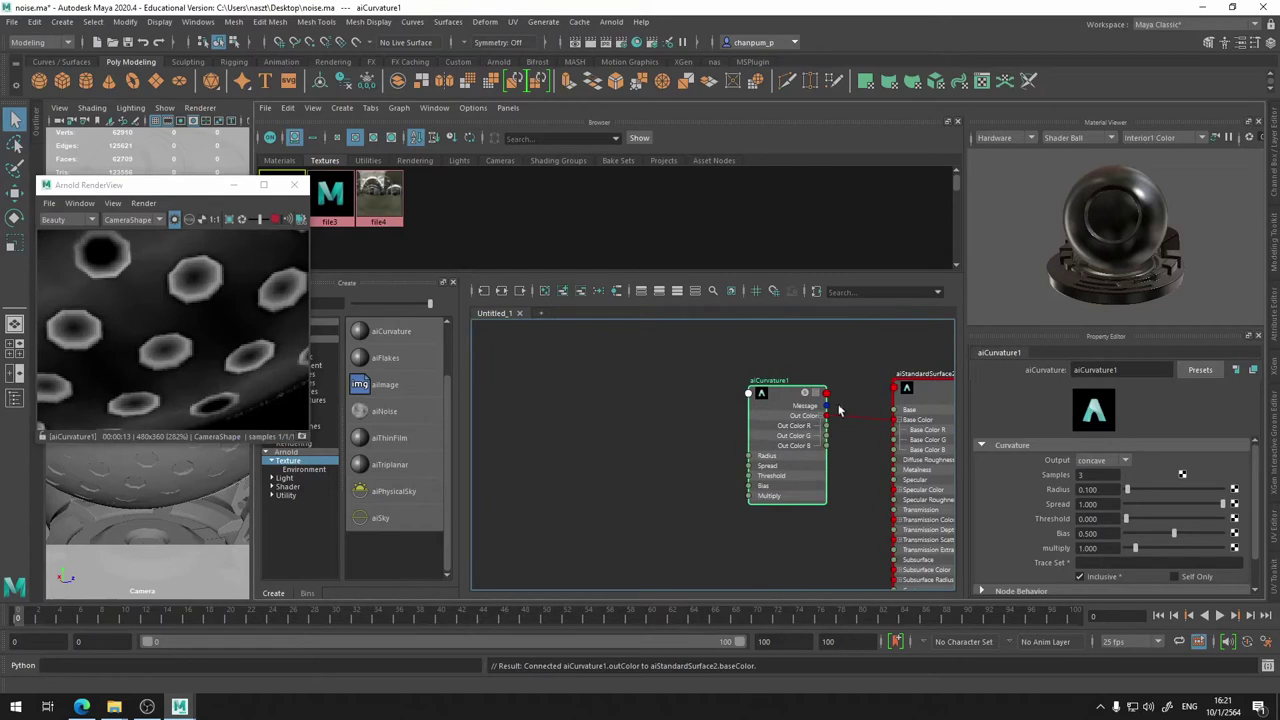
left_click(878, 427)
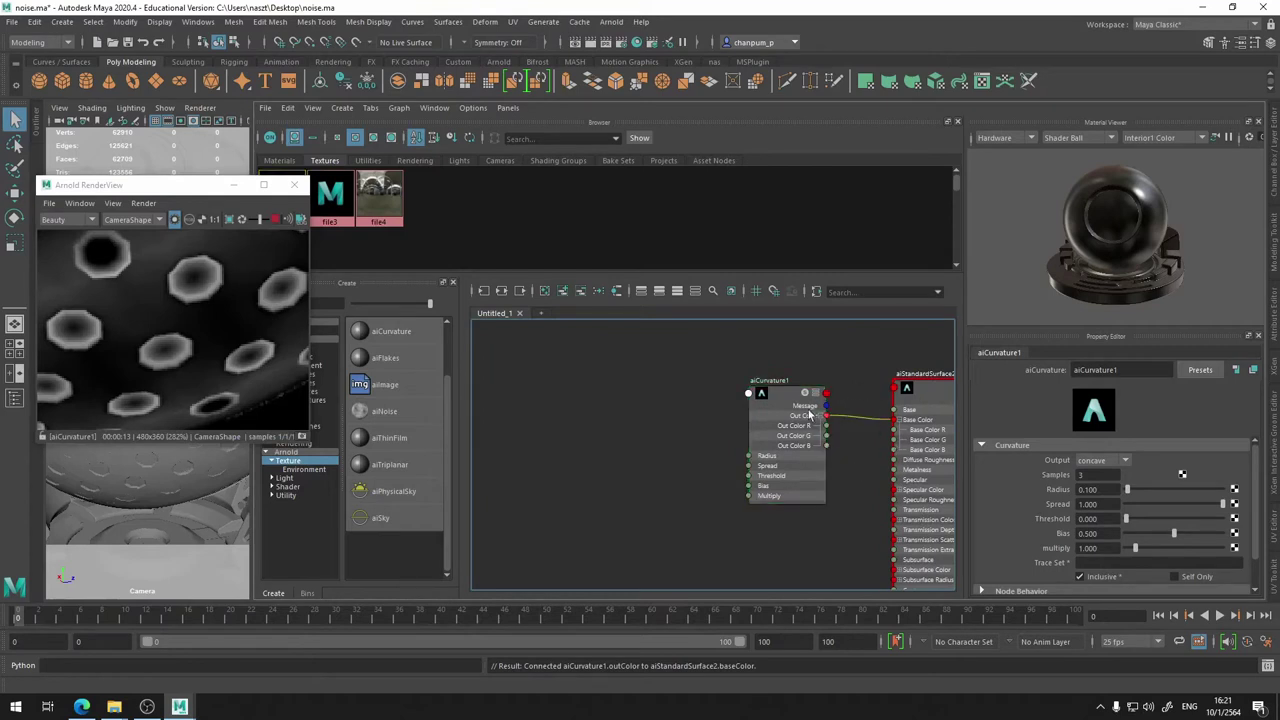
left_click_drag(796, 400, 705, 399)
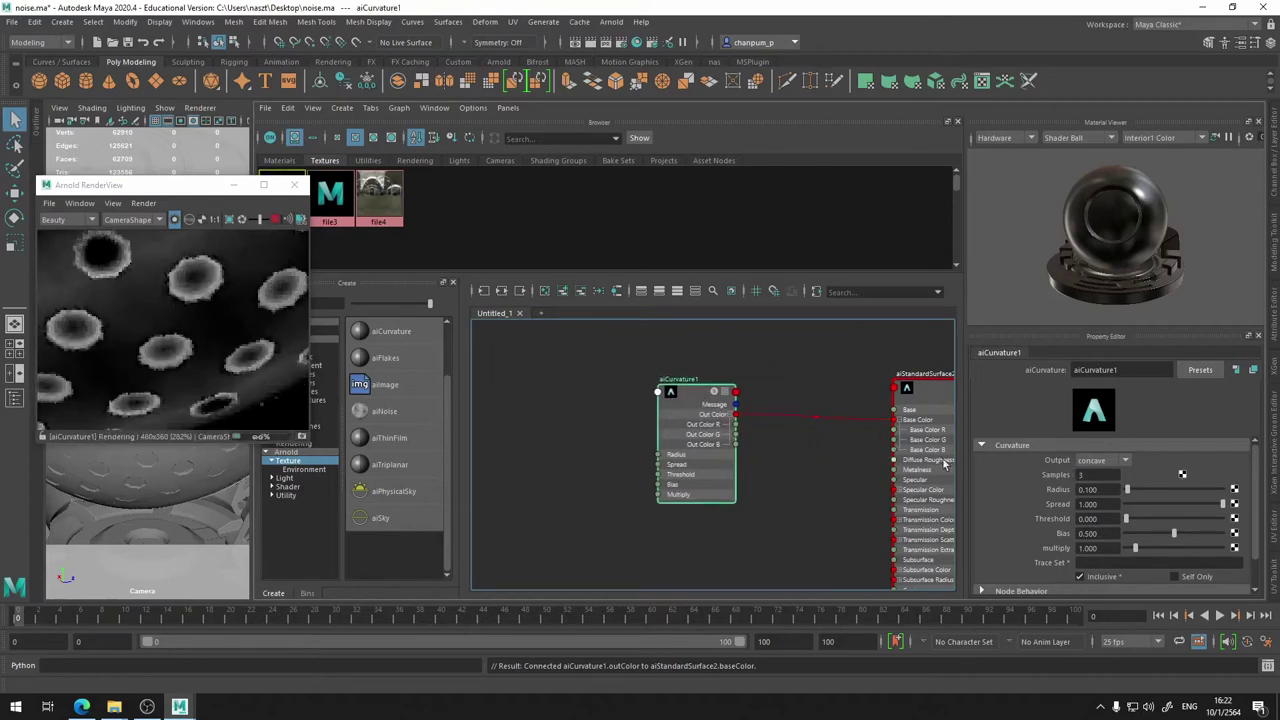
left_click_drag(1130, 492, 1146, 492)
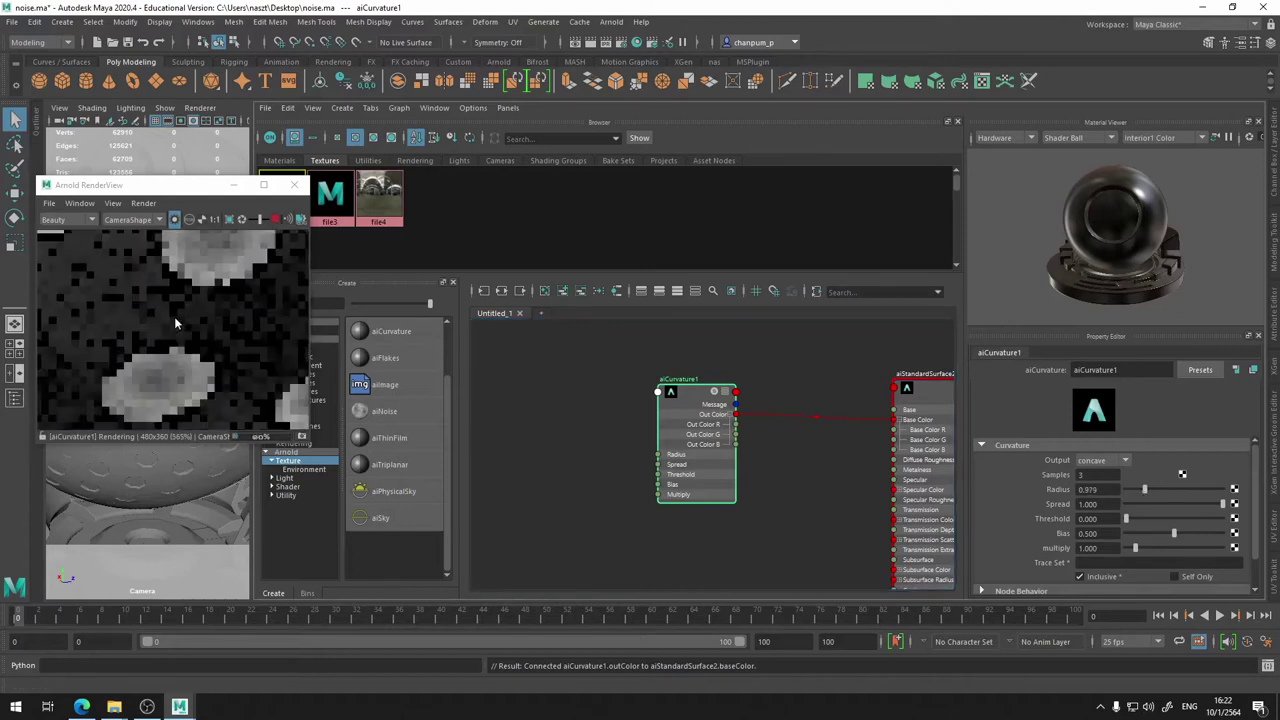
- Zoom the render out to show the ring bands and bring up the curvature Output choices
scroll(174, 323, "down", 2)
mouse_move(174, 323)
middle_mouse_down()
mouse_move(238, 342)
mouse_move(272, 332)
middle_mouse_up()
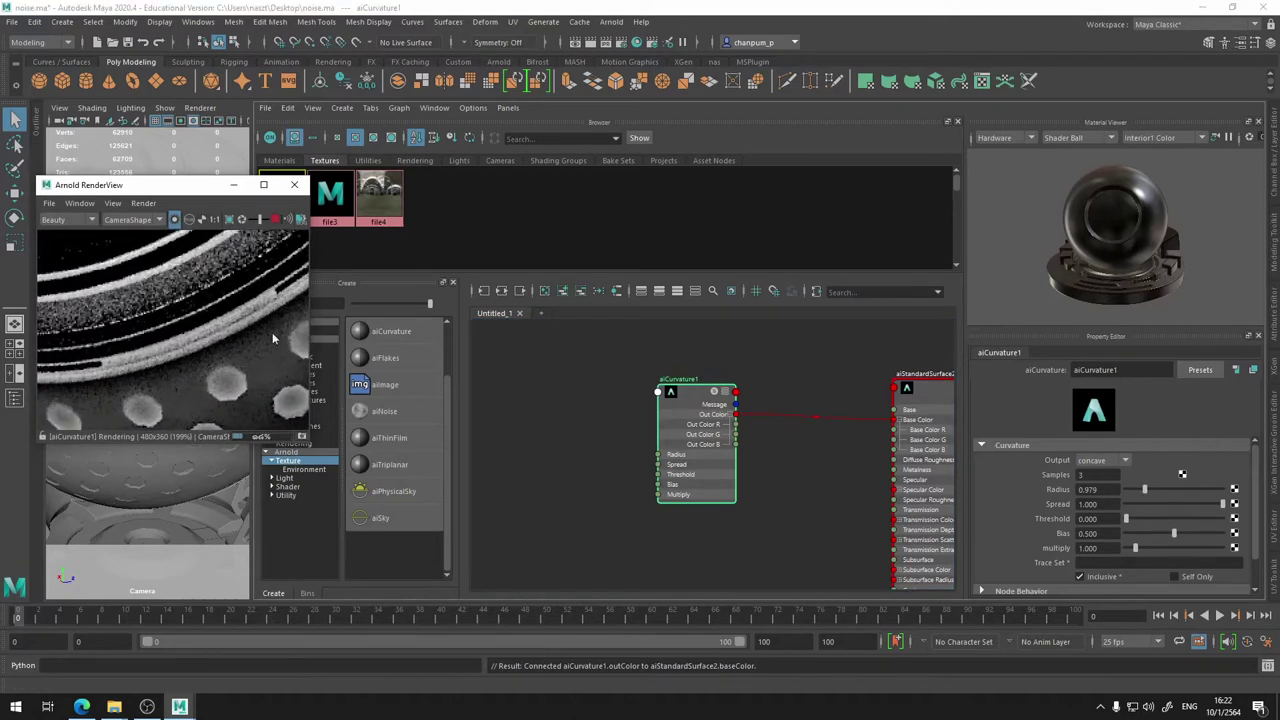
left_click(1100, 461)
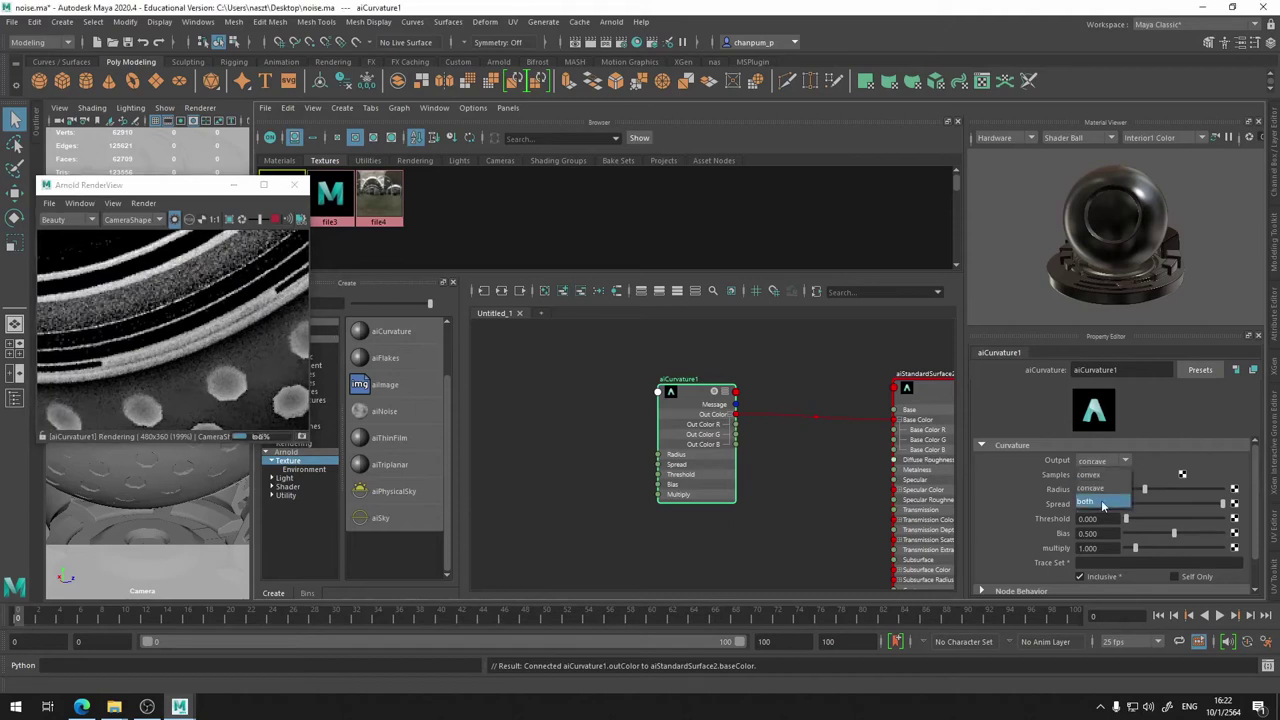
- Set the curvature Output to both and zoom the render in on a red-green dot
left_click(1103, 503)
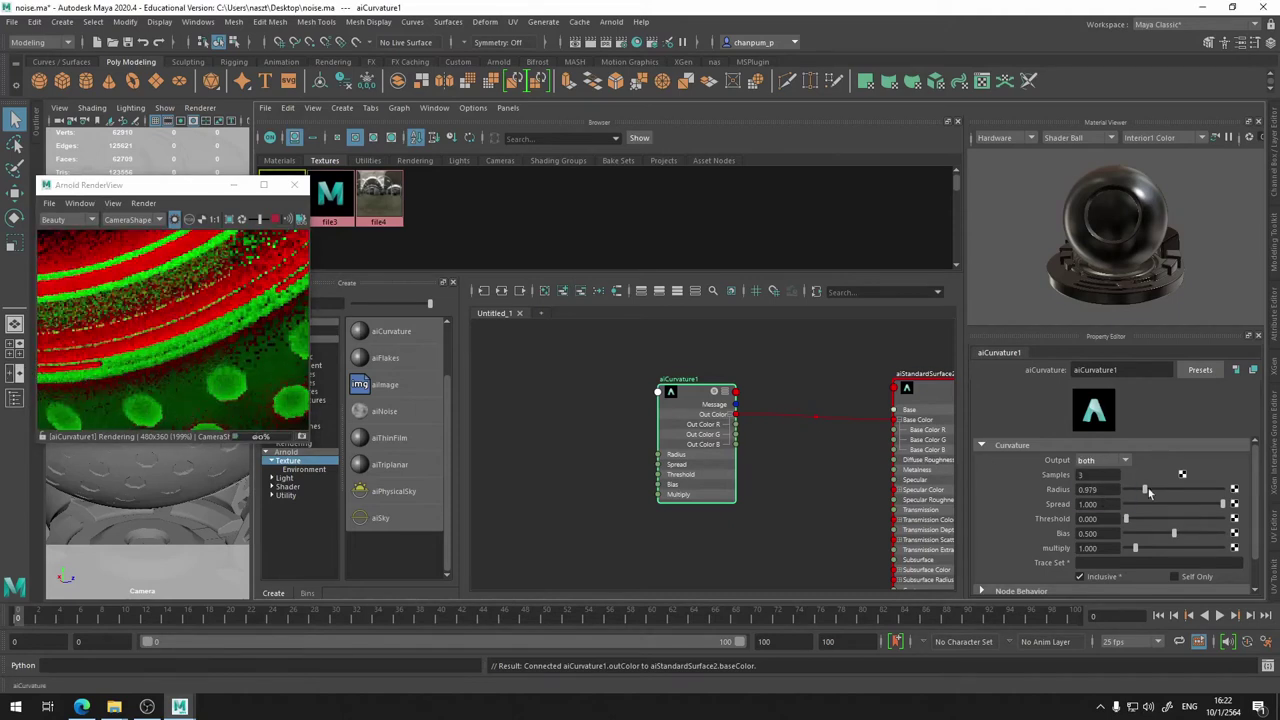
scroll(161, 337, "down", 2)
mouse_move(158, 327)
middle_mouse_down()
mouse_move(191, 343)
mouse_move(219, 302)
mouse_move(142, 322)
middle_mouse_up()
scroll(219, 302, "up", 2)
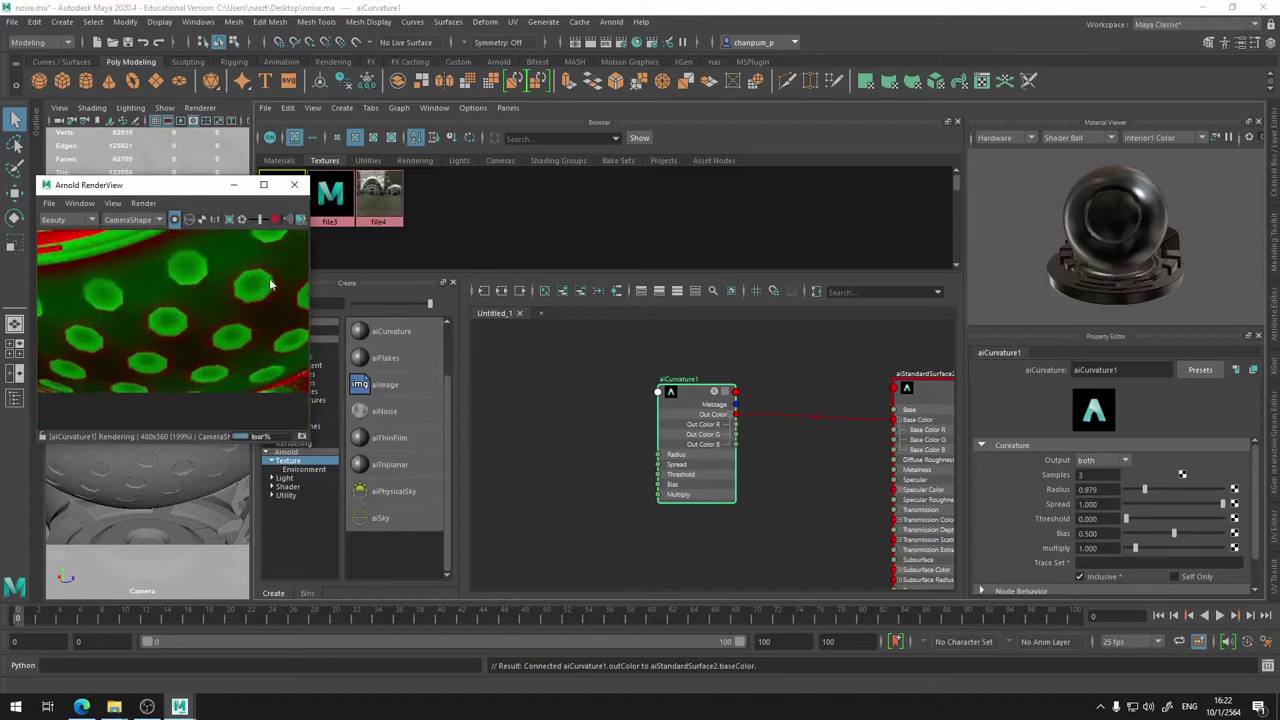
scroll(261, 289, "up", 3)
middle_click_drag(261, 289, 203, 335)
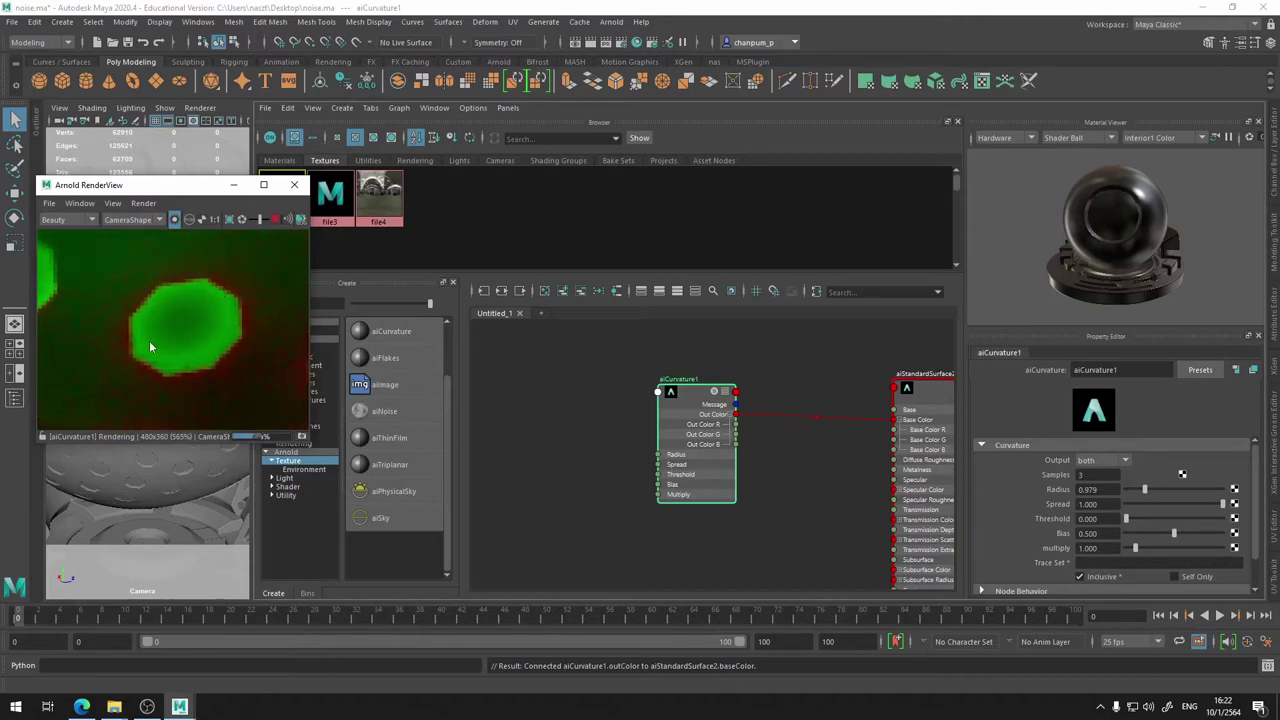
mouse_move(236, 339)
middle_mouse_down()
mouse_move(265, 299)
mouse_move(158, 312)
mouse_move(258, 364)
mouse_move(154, 314)
middle_mouse_up()
scroll(164, 264, "down", 3)
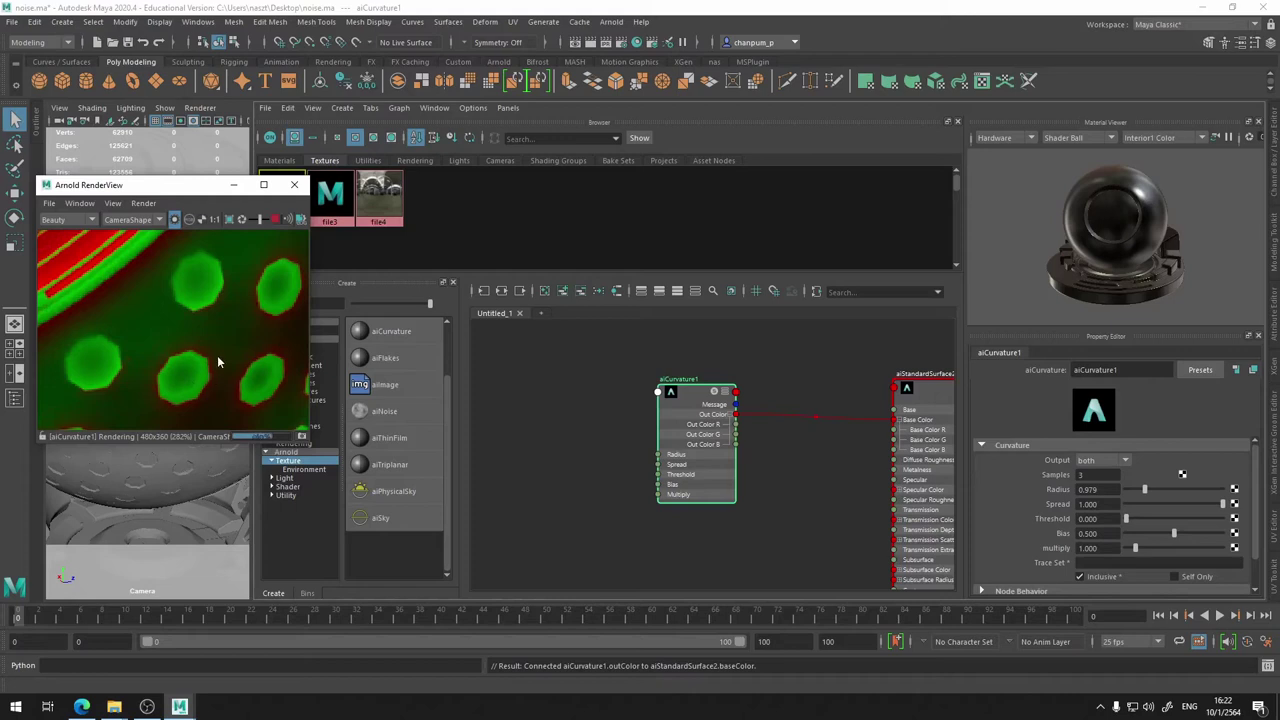
- Zoom back out to the whole dotted sphere and lower the curvature Radius to 0.559
middle_click_drag(177, 393, 254, 374)
scroll(135, 316, "down", 3)
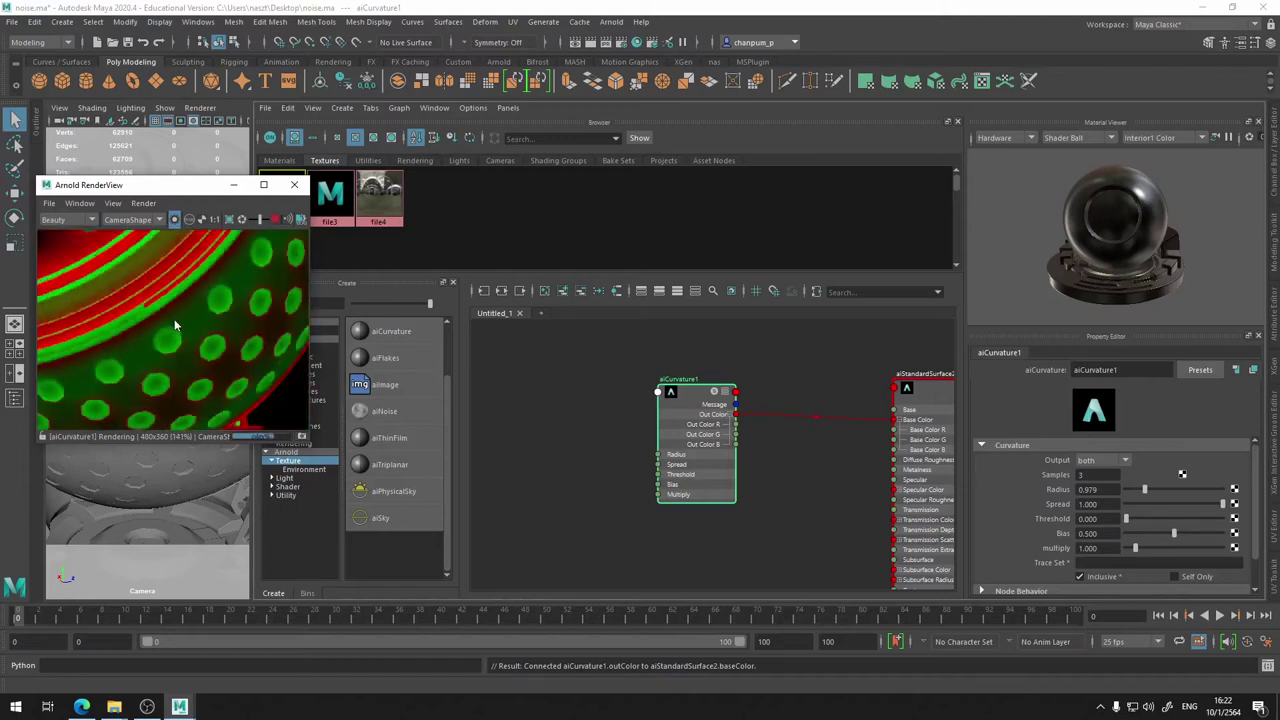
middle_click_drag(166, 334, 184, 317)
scroll(172, 322, "up", 2)
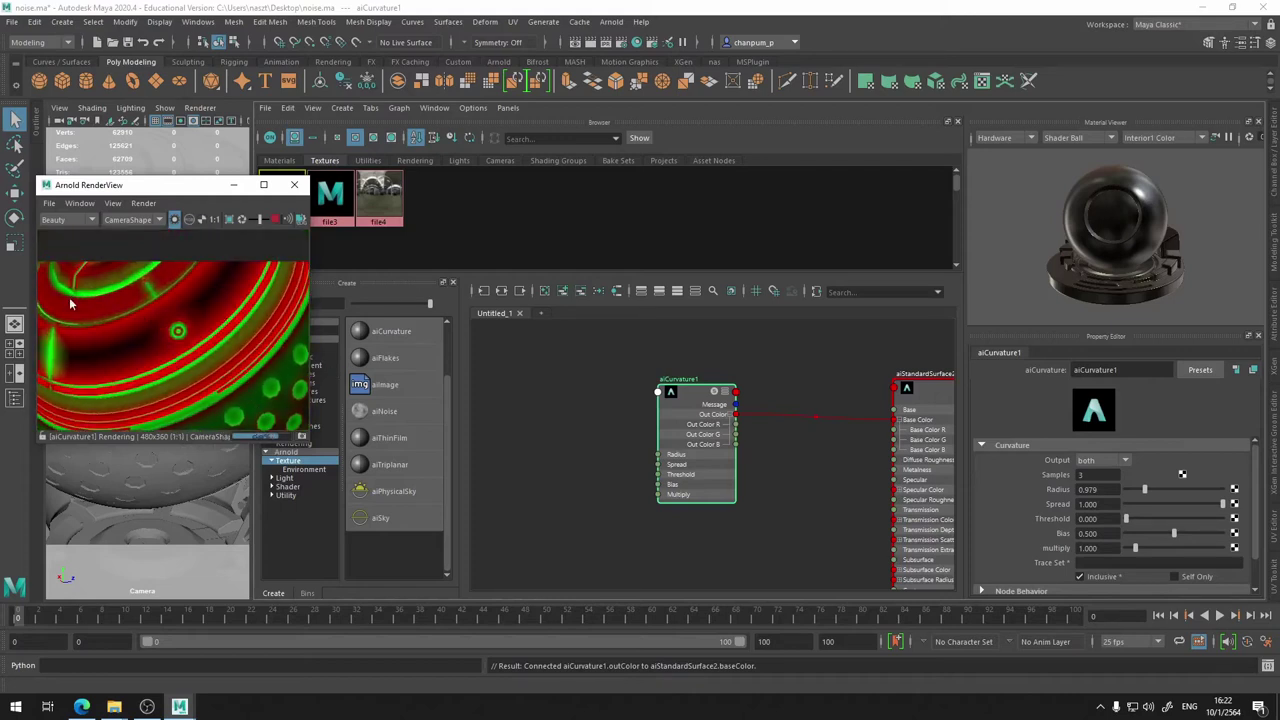
scroll(72, 298, "up", 2)
scroll(152, 344, "up", 2)
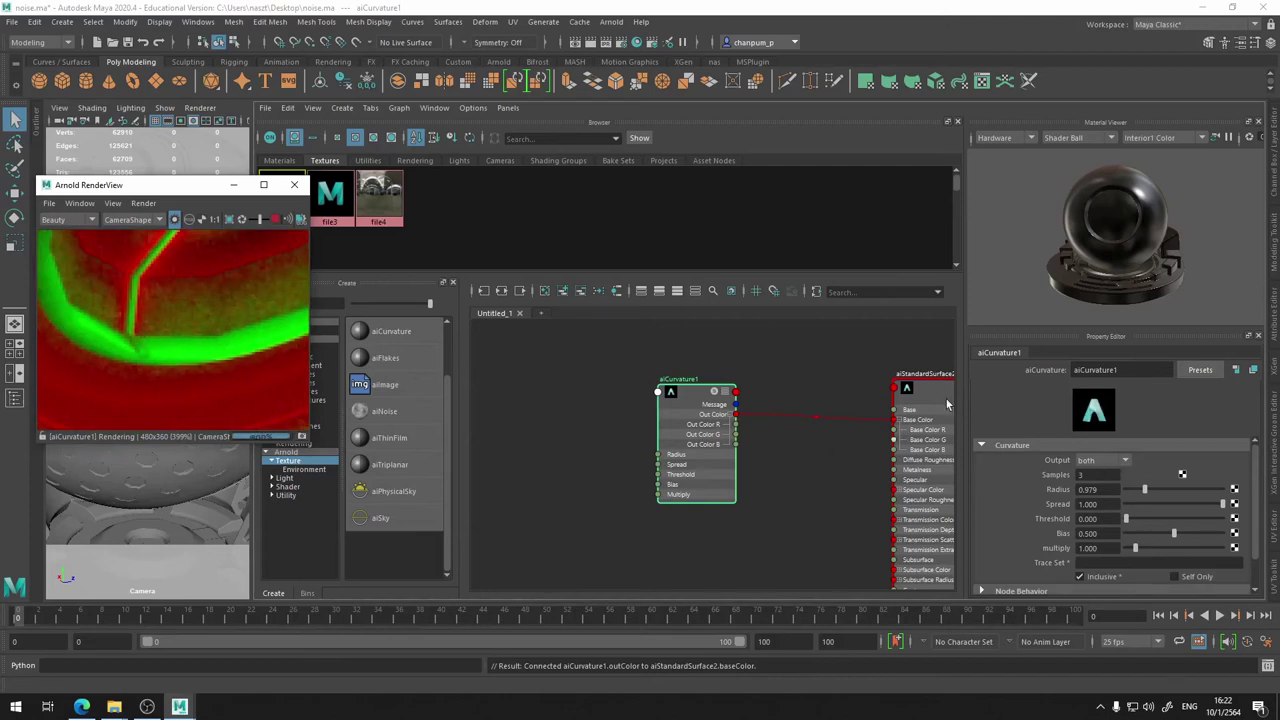
left_click_drag(1146, 489, 1128, 491)
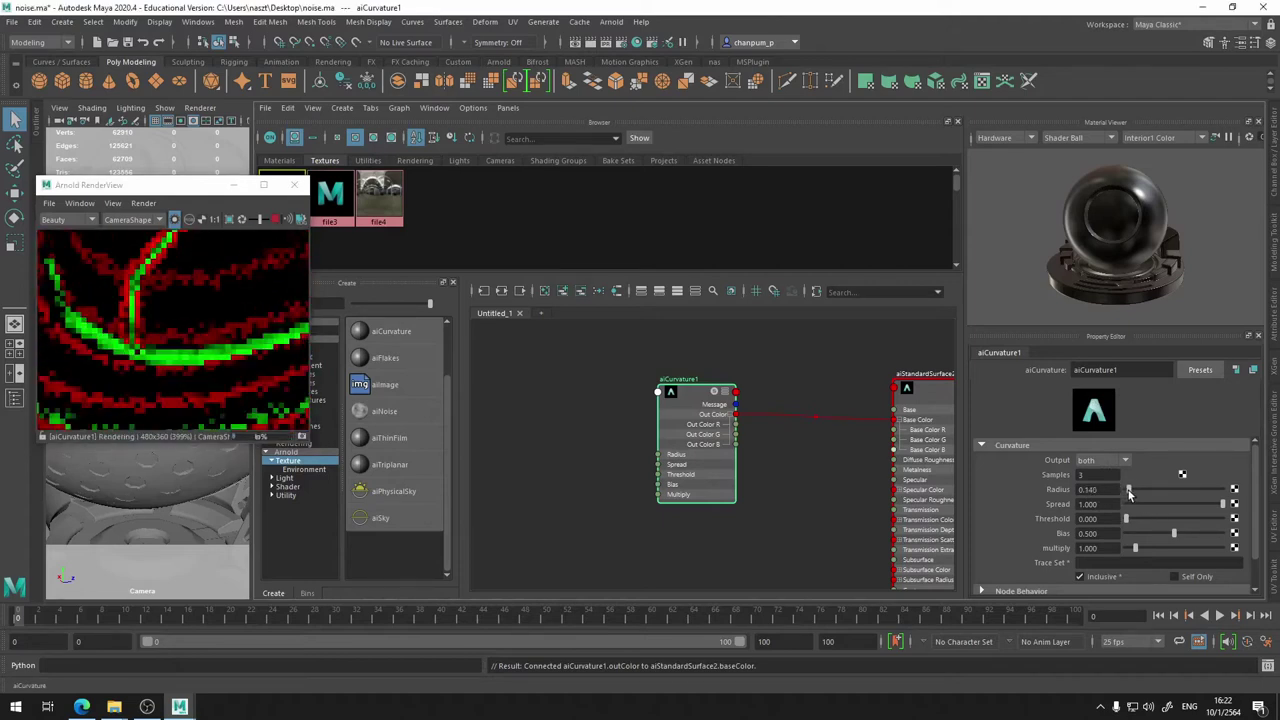
- Pan the render to the green dots and switch the curvature Output to convex
scroll(203, 293, "down", 1)
scroll(203, 293, "down", 1)
middle_click_drag(203, 293, 167, 285)
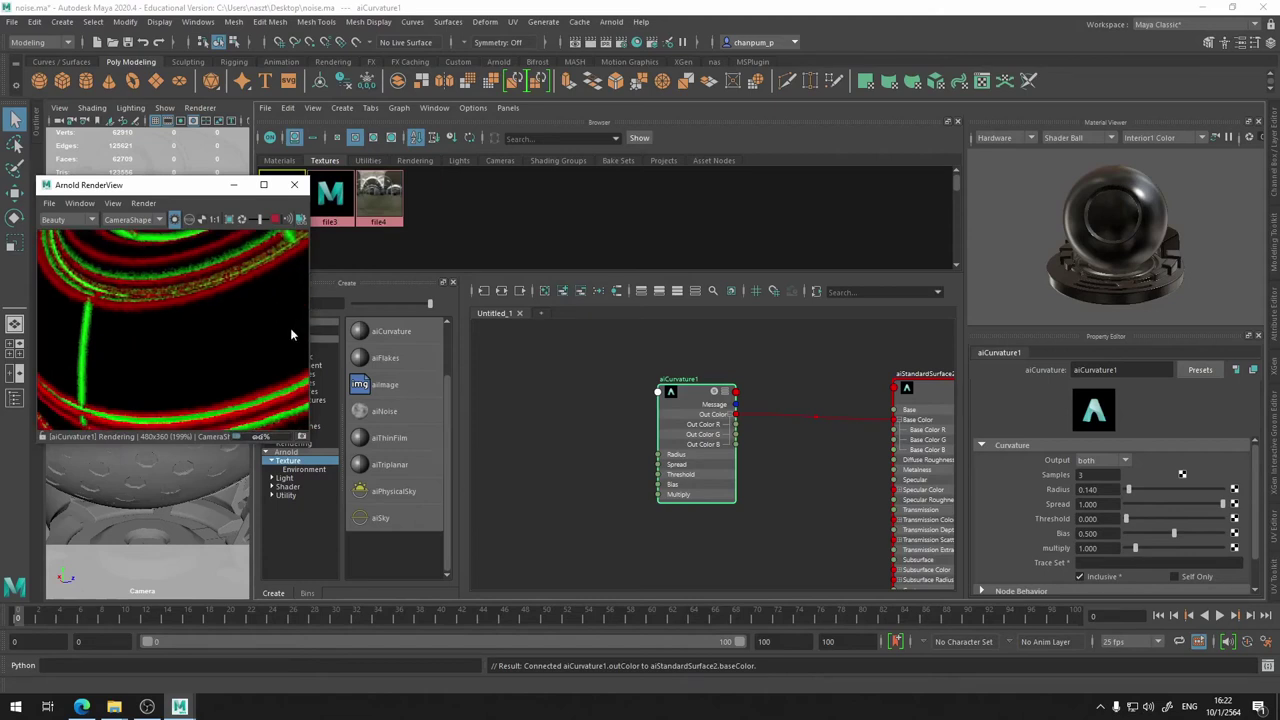
middle_click_drag(174, 354, 168, 300)
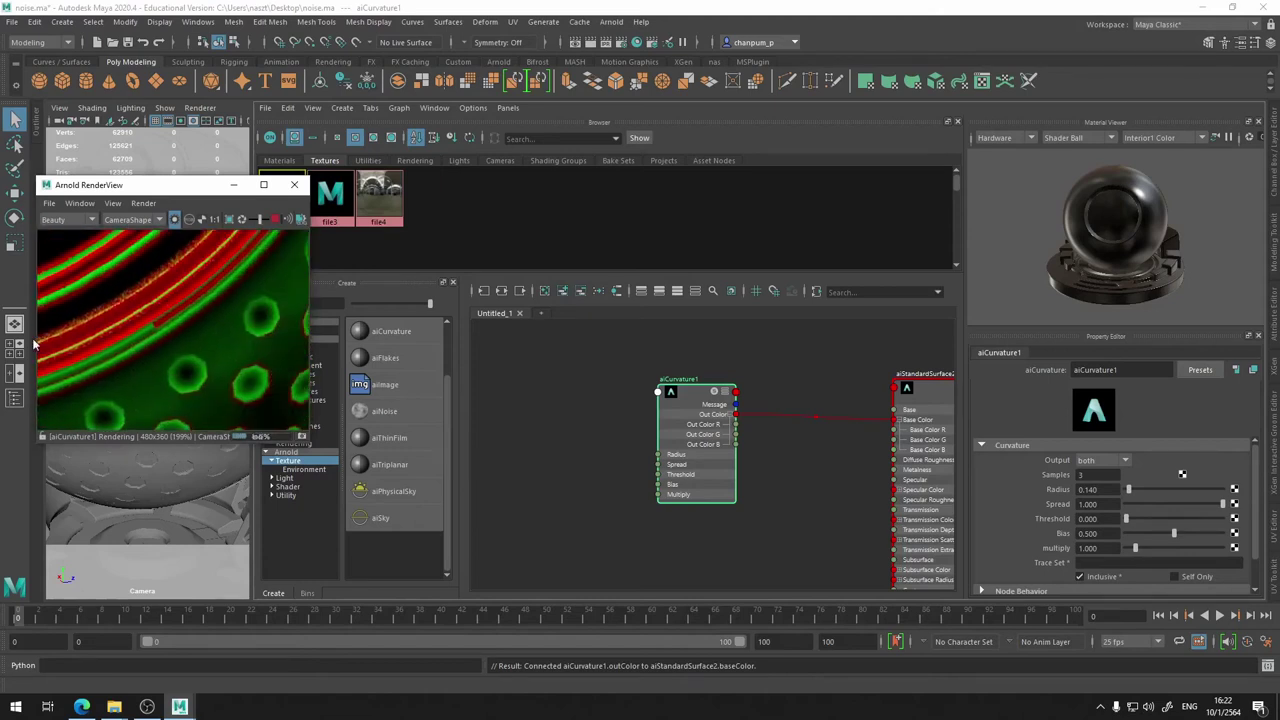
middle_click_drag(162, 371, 176, 336)
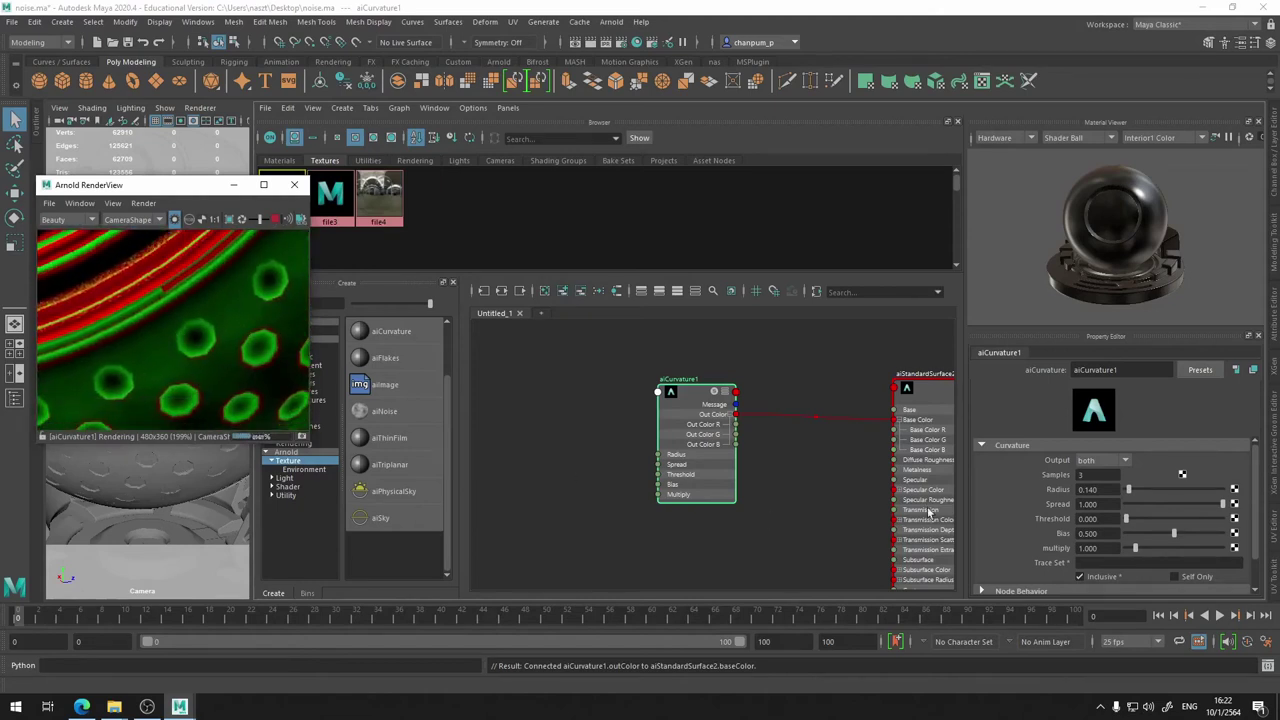
left_click(1100, 463)
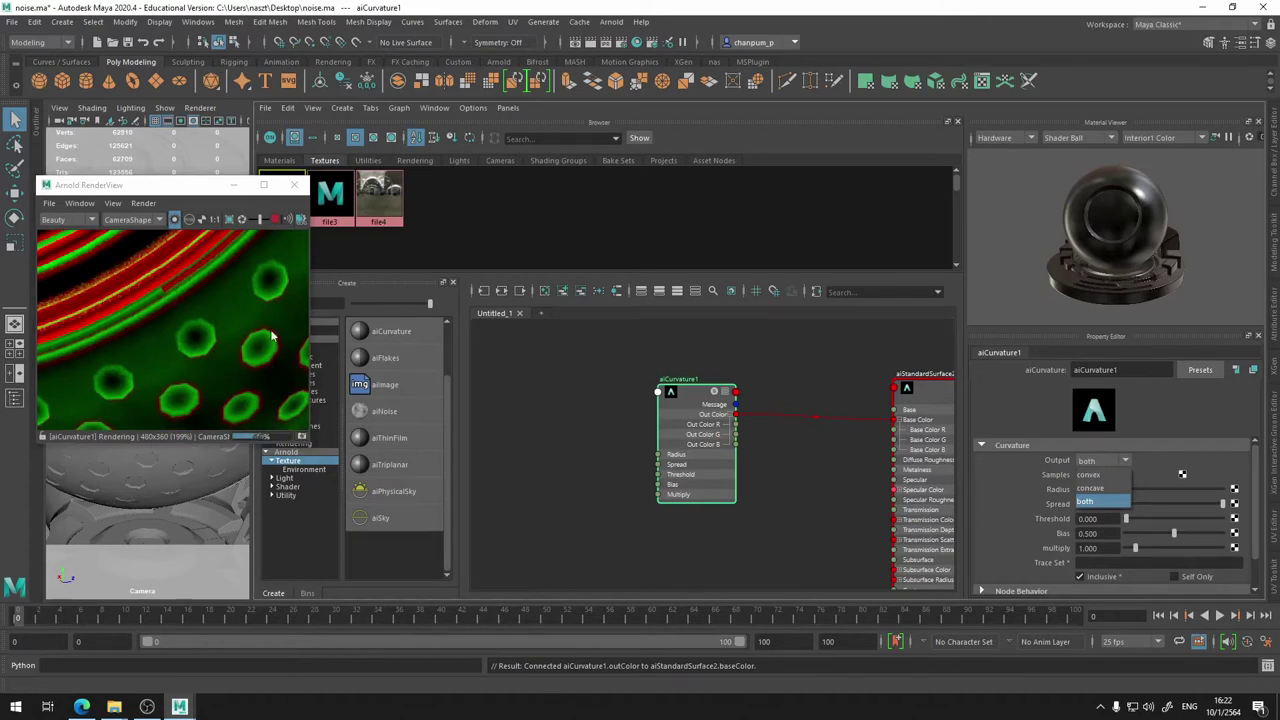
left_click(1090, 488)
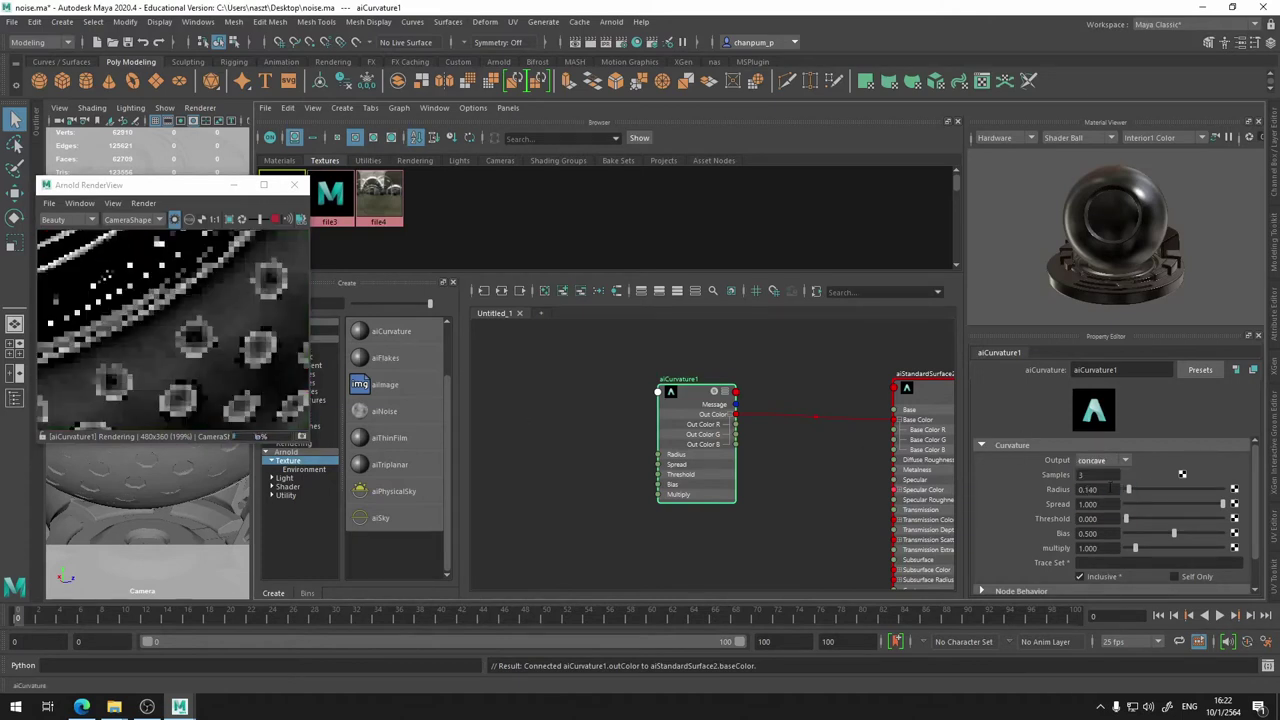
left_click(1108, 462)
left_click(1090, 474)
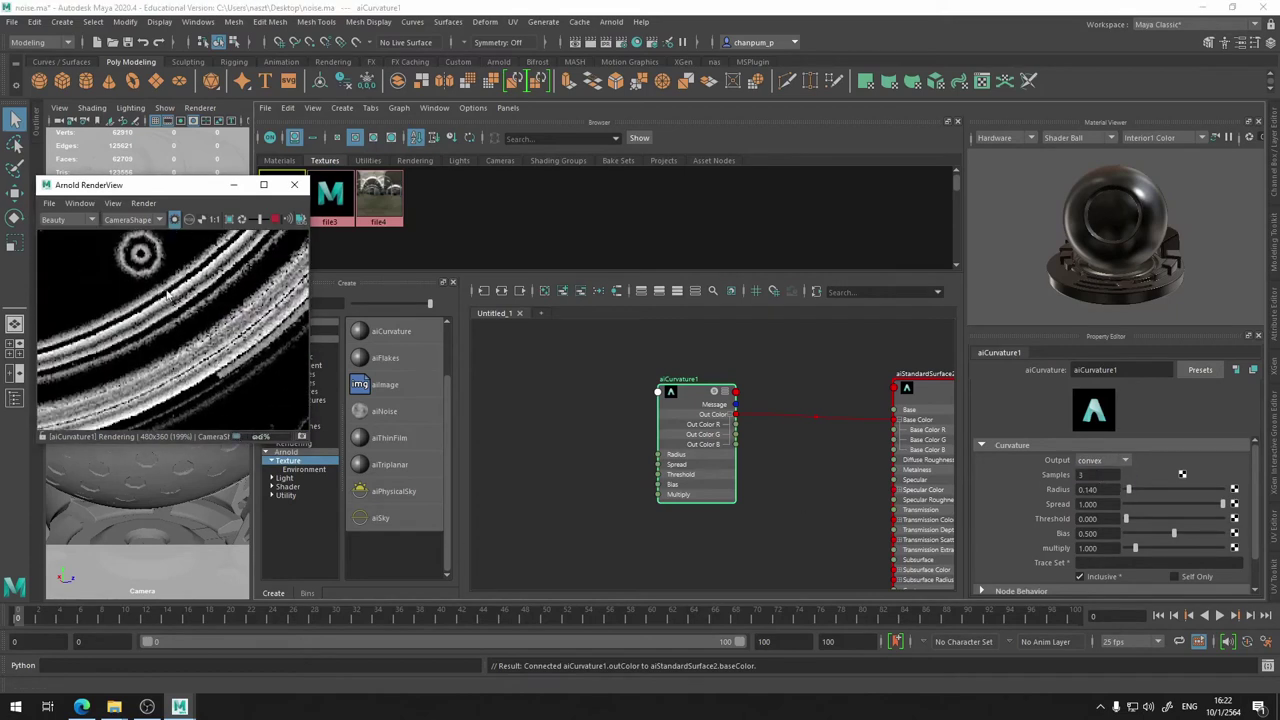
- Try a larger curvature Radius, then settle on Radius 0.140 with Spread 1.000
middle_click_drag(115, 256, 139, 320)
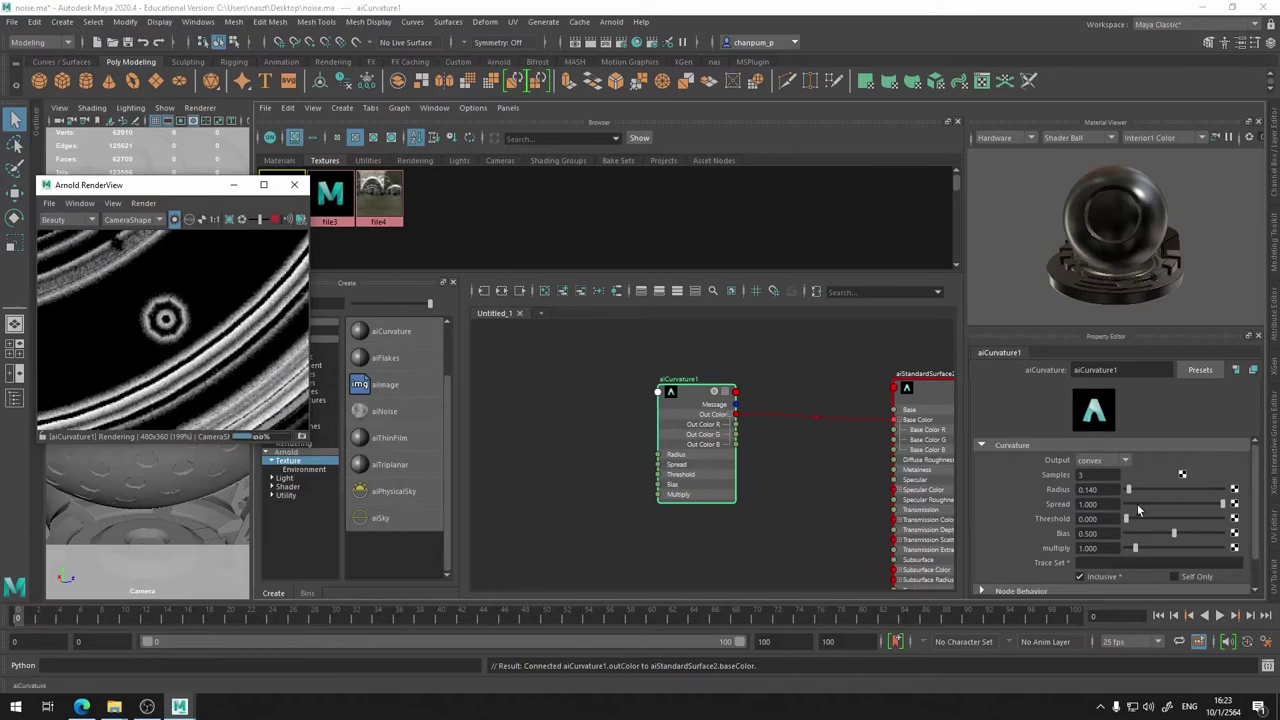
left_click_drag(1129, 490, 1139, 490)
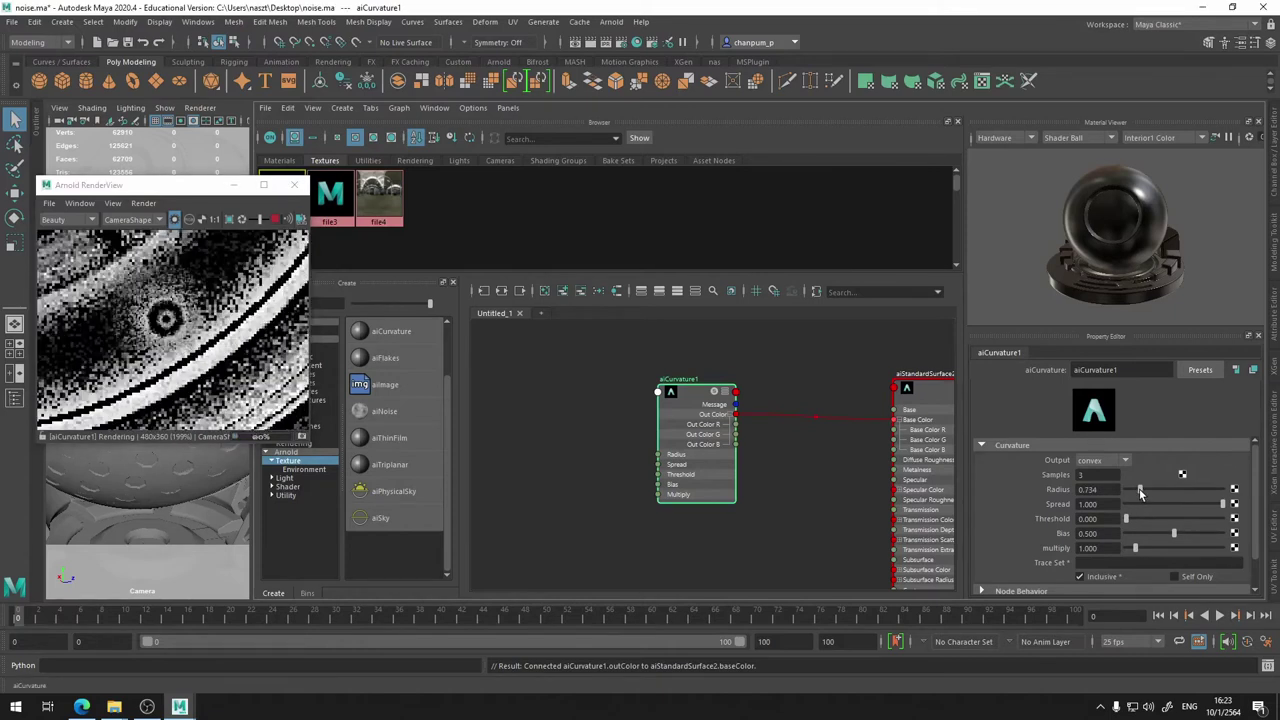
scroll(125, 332, "down", 2)
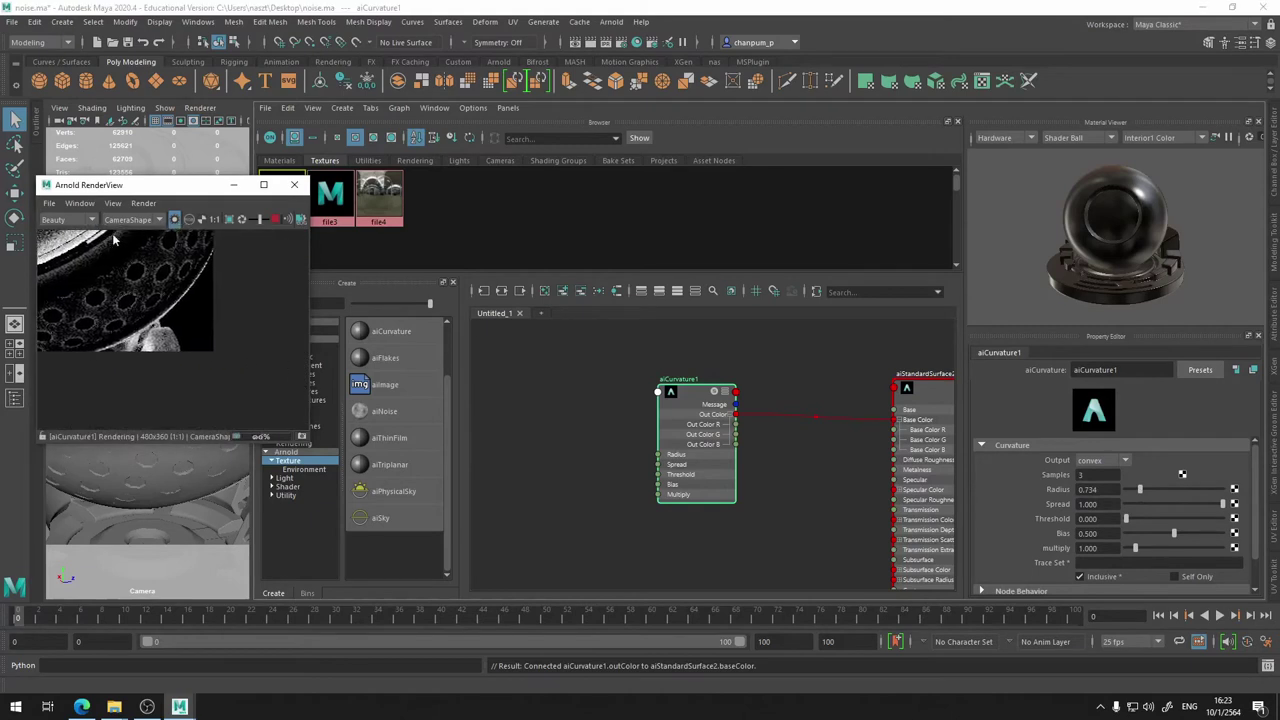
left_click_drag(1140, 490, 1129, 490)
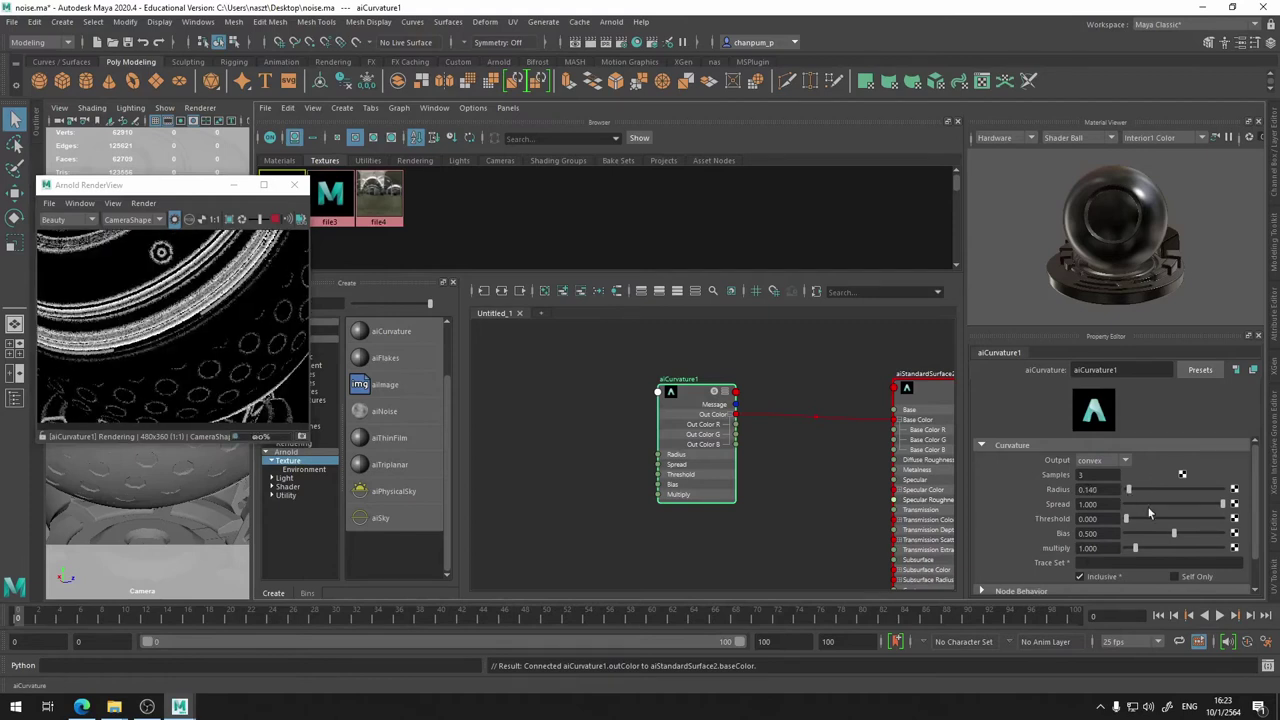
left_click_drag(1219, 504, 1212, 505)
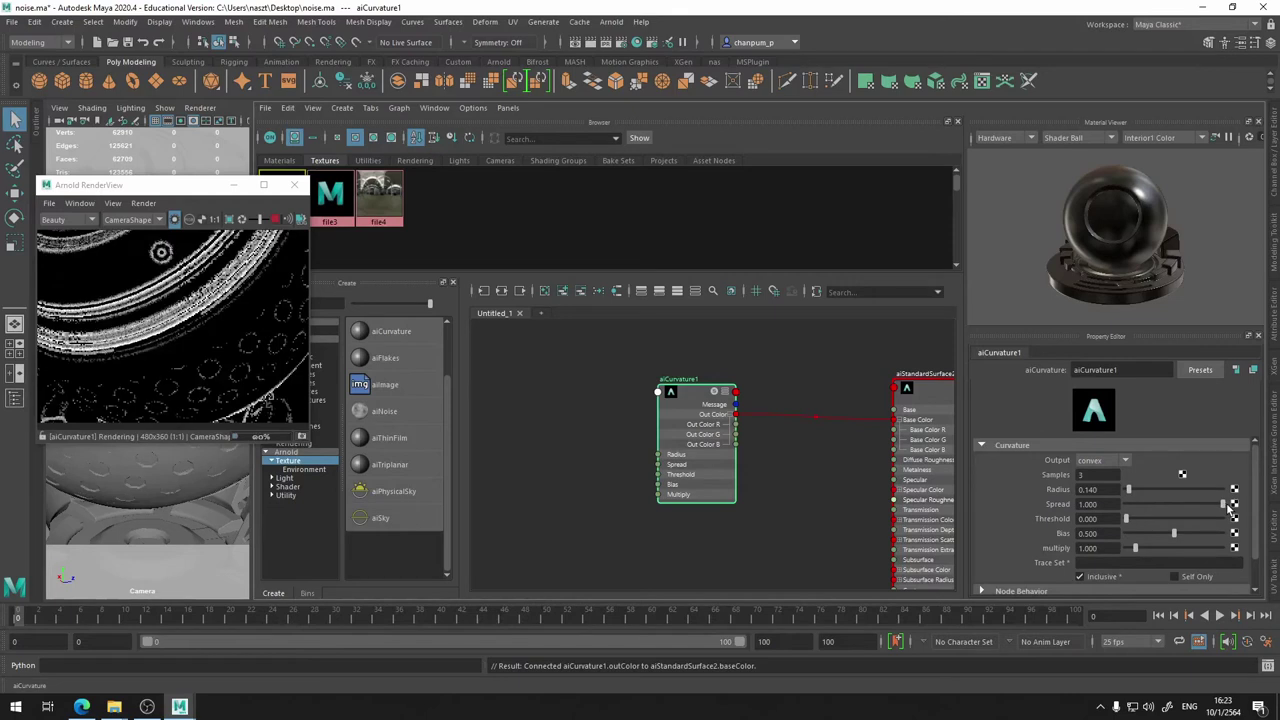
left_click_drag(1212, 505, 1226, 505)
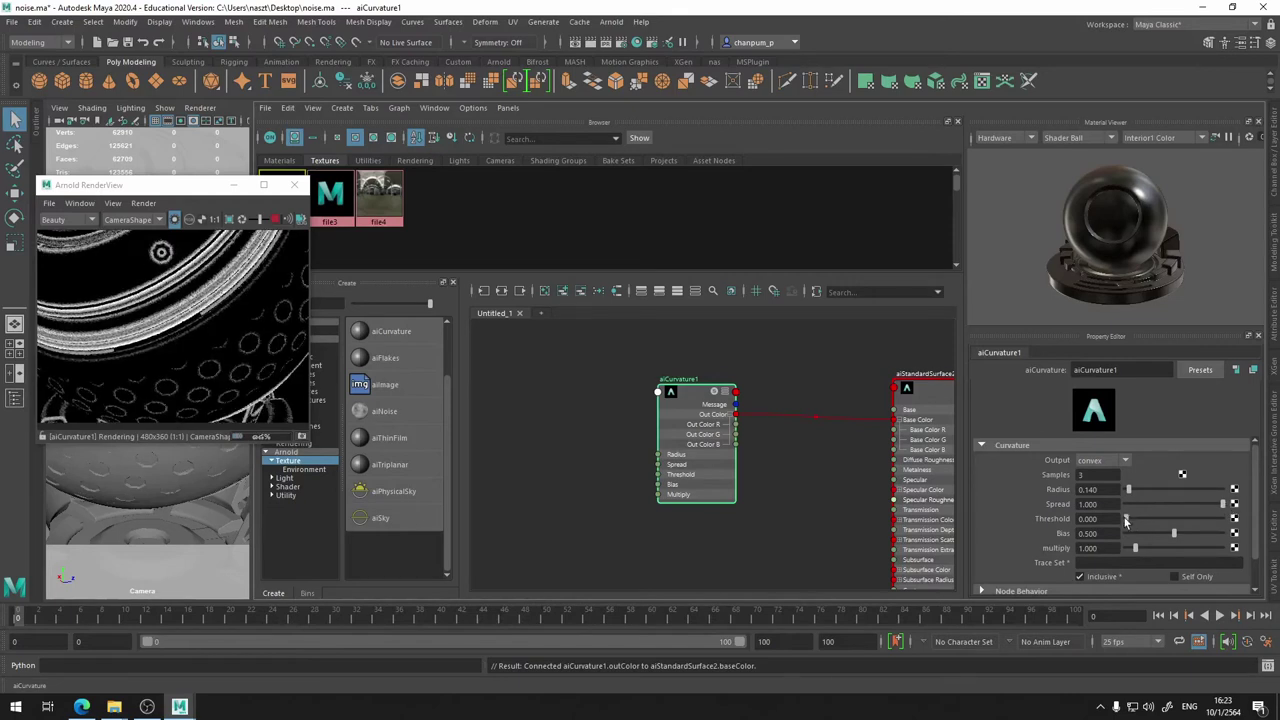
left_click(1125, 519)
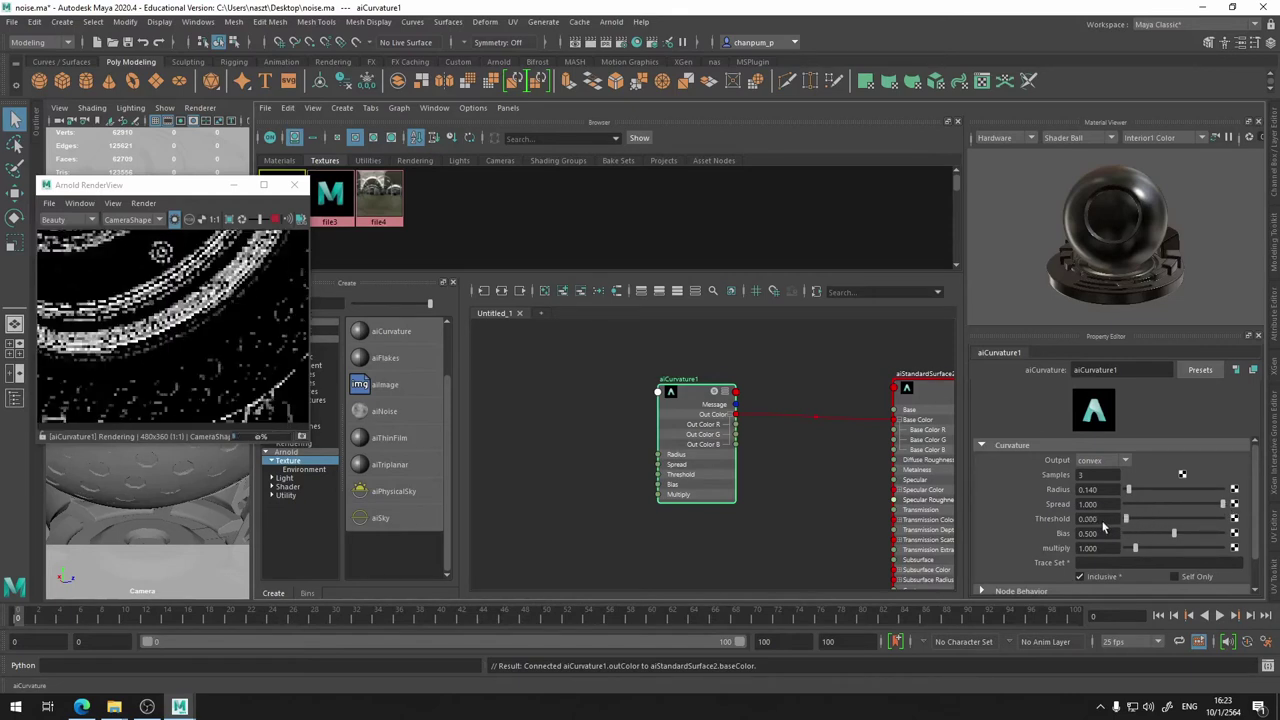
- Set the curvature Bias to 0.112 and Multiply to 1.469
mouse_move(1173, 533)
left_mouse_down()
mouse_move(1200, 533)
mouse_move(1134, 546)
left_mouse_up()
scroll(227, 364, "up", 2)
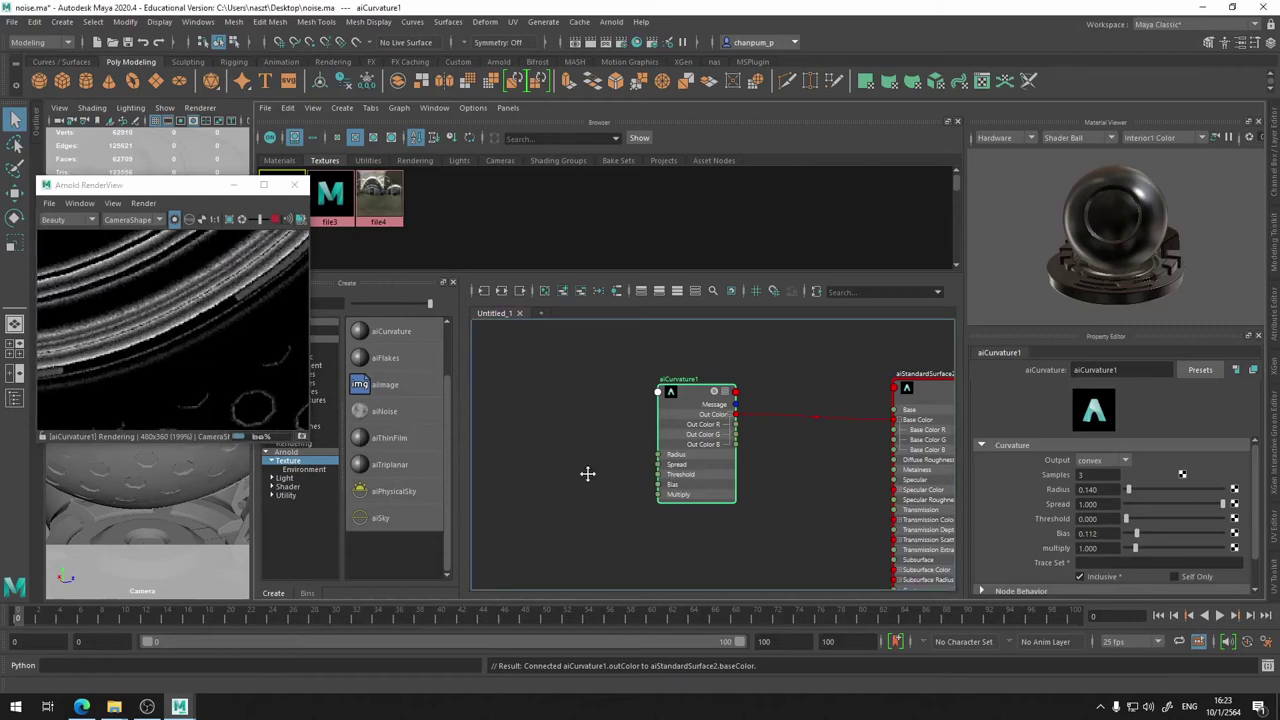
middle_click_drag(674, 479, 530, 457, "alt")
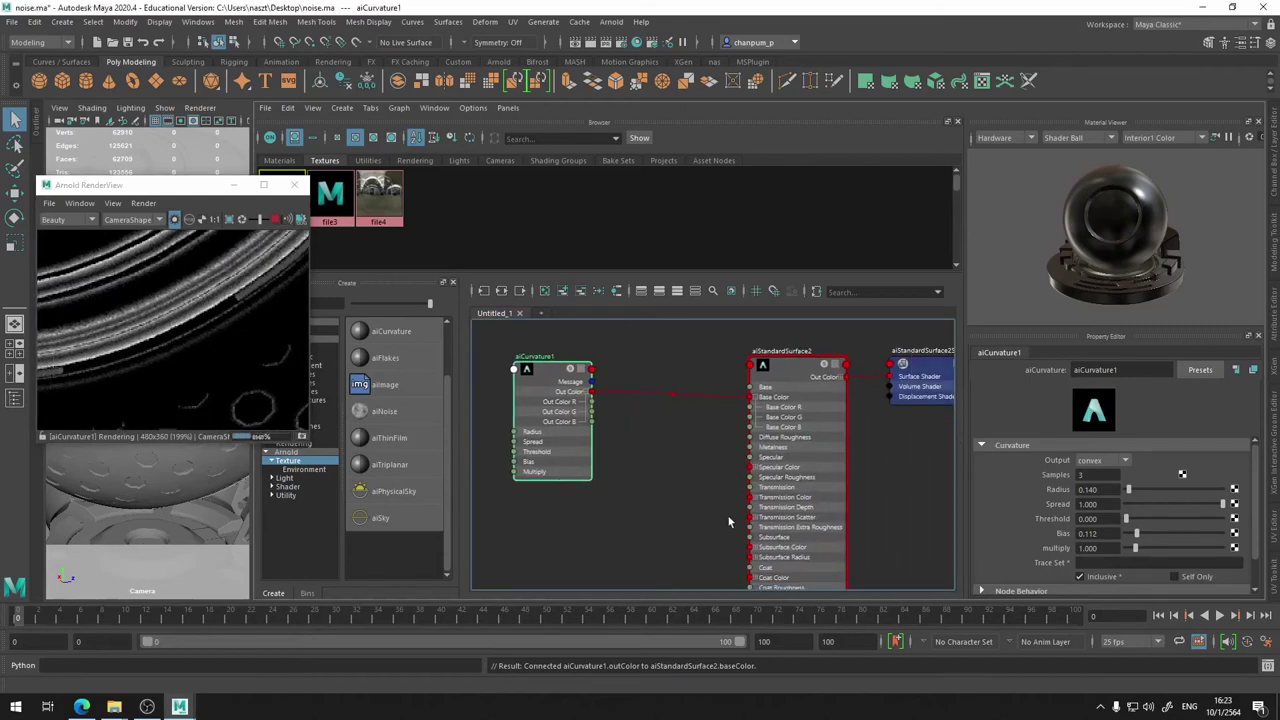
left_click_drag(1133, 548, 1141, 555)
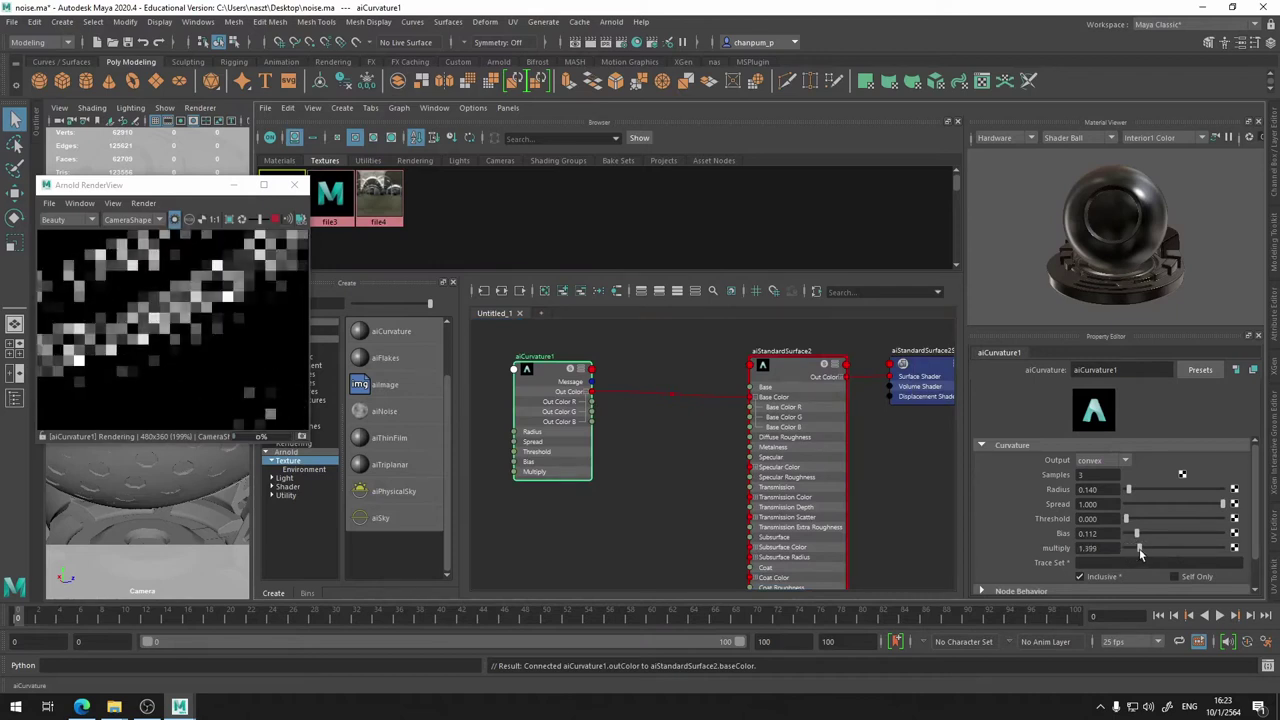
middle_click_drag(665, 474, 852, 476, "alt")
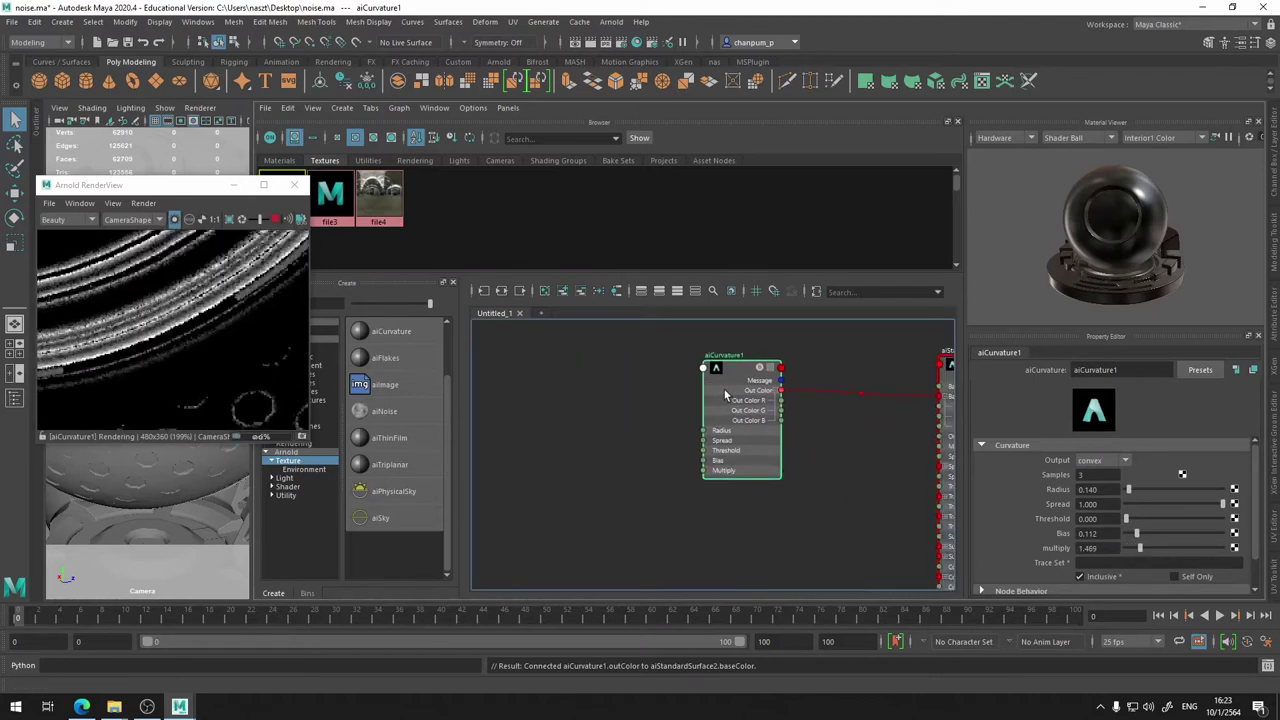
left_click_drag(724, 389, 484, 386)
scroll(494, 391, "up", 2)
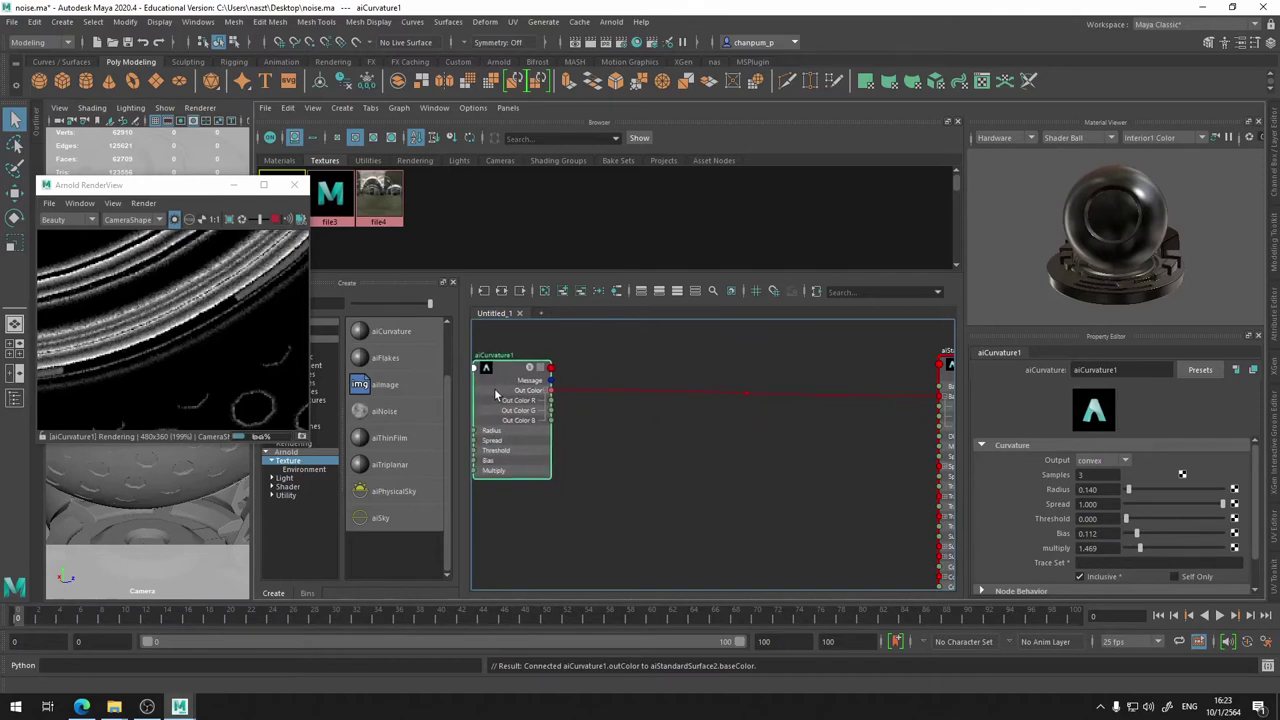
middle_click_drag(751, 394, 509, 415, "alt")
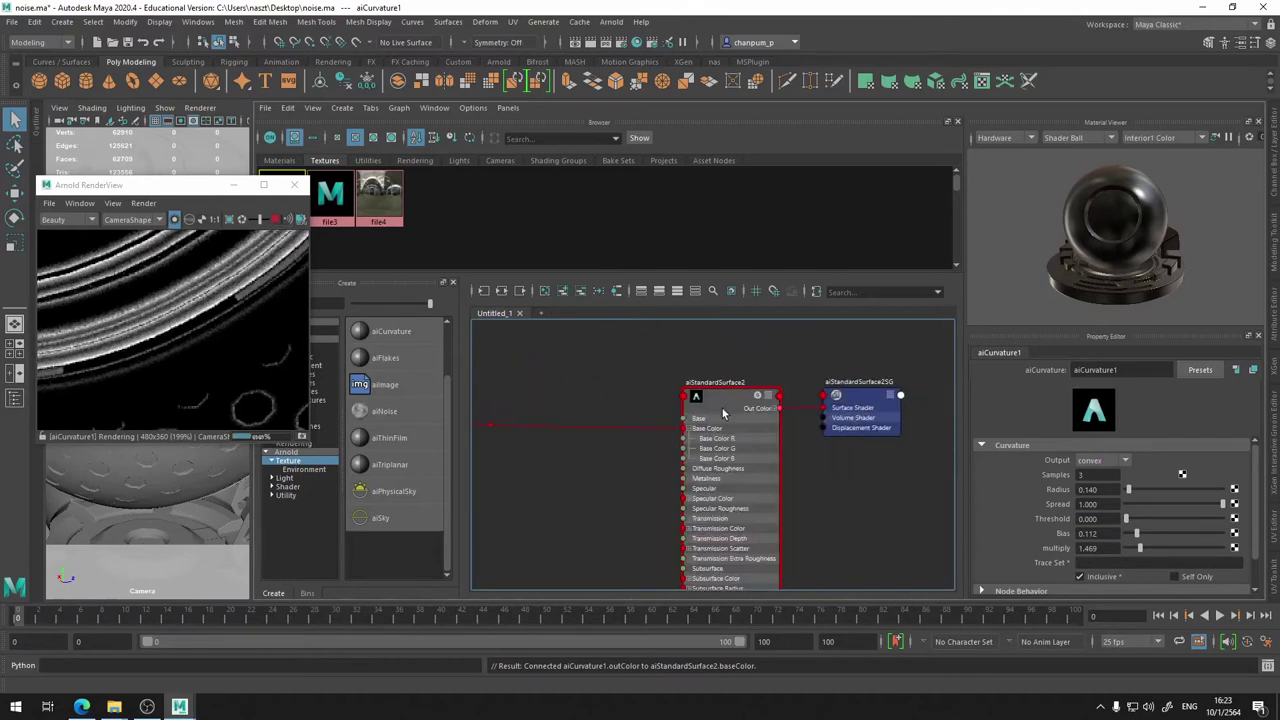
- Disconnect aiCurvature1 from aiStandardSurface2 and set its Base Color to red
left_click(722, 408)
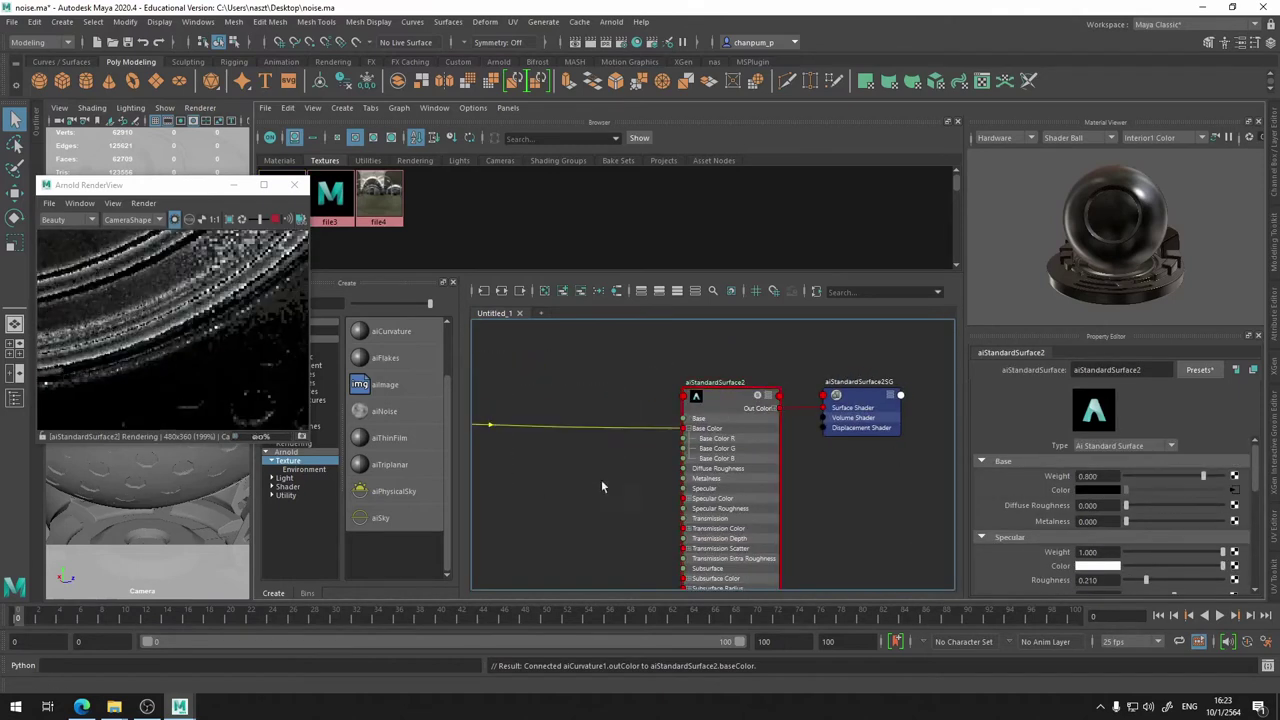
key("Delete")
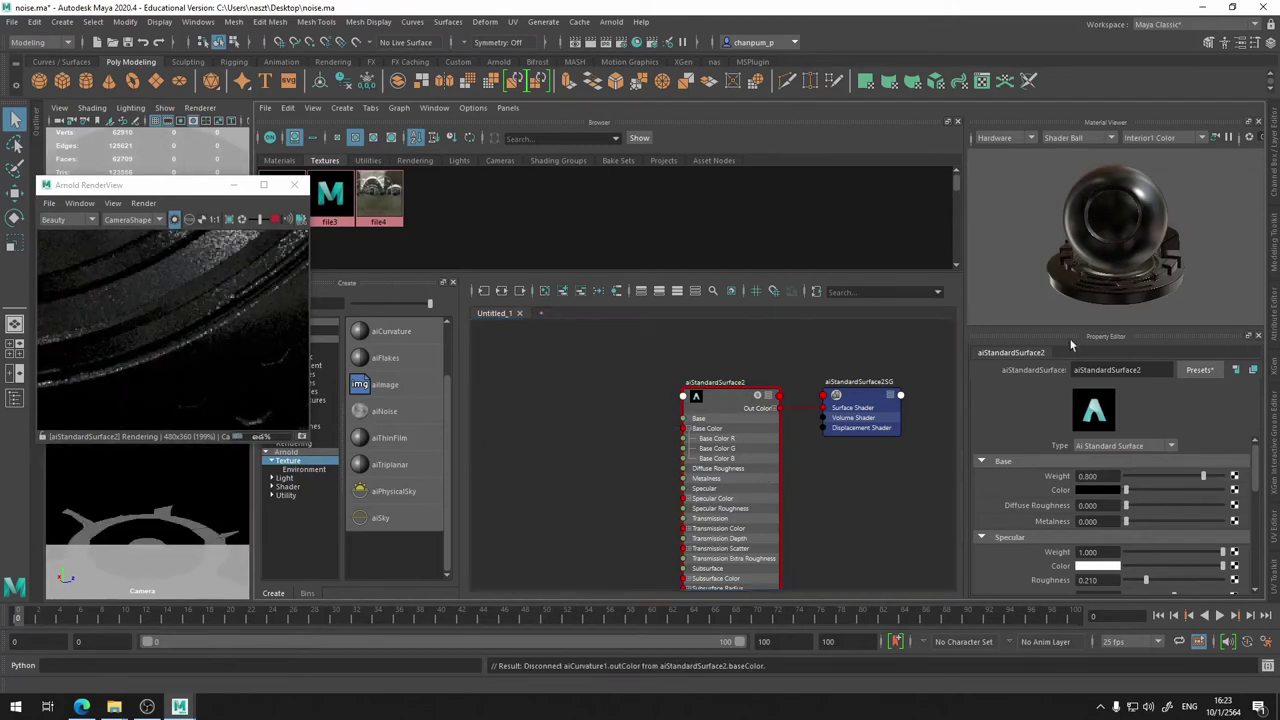
left_click(1090, 490)
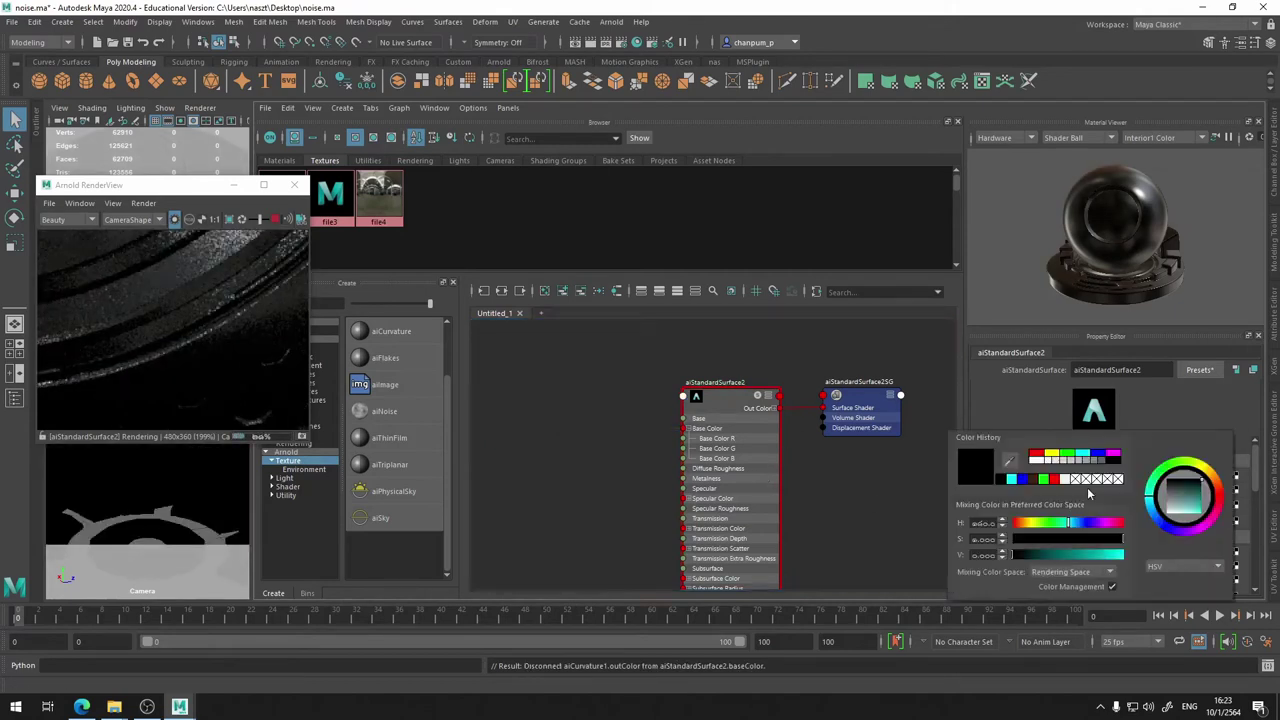
left_click(1036, 455)
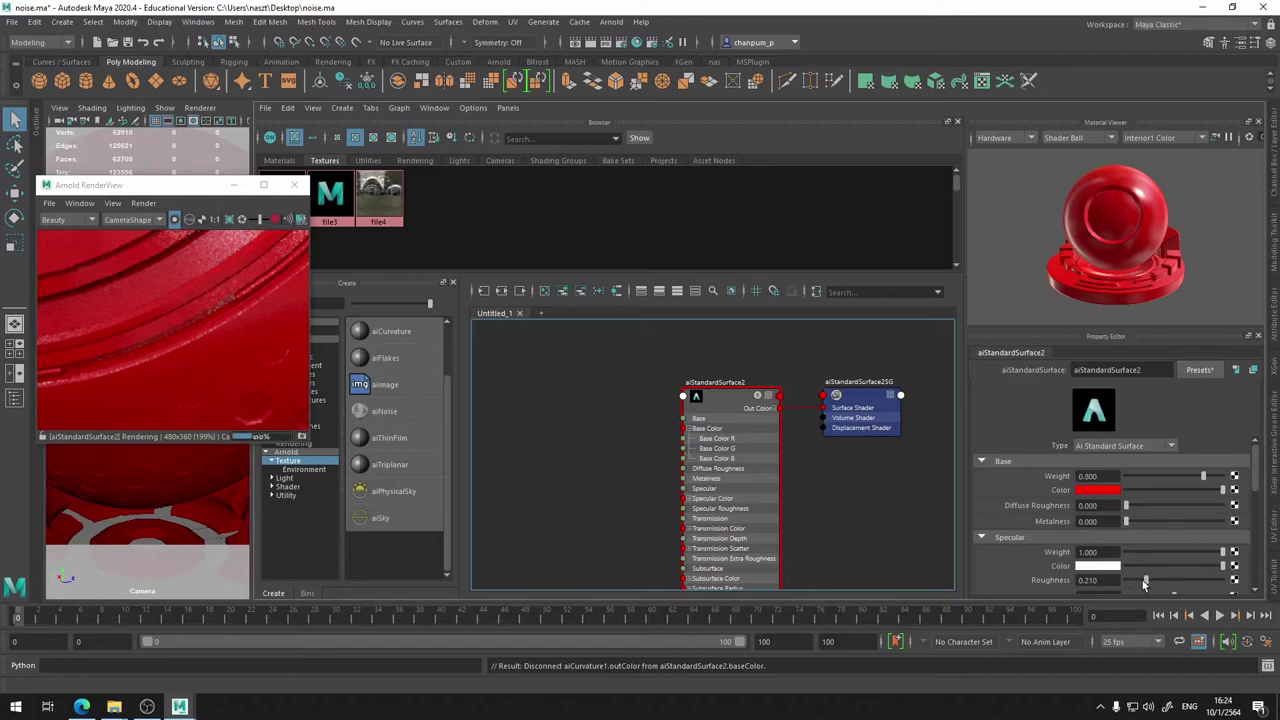
- Lower the red shader's Specular Roughness to 0.140 and inspect the glossy render
left_click_drag(1145, 583, 1139, 583)
scroll(273, 312, "down", 1)
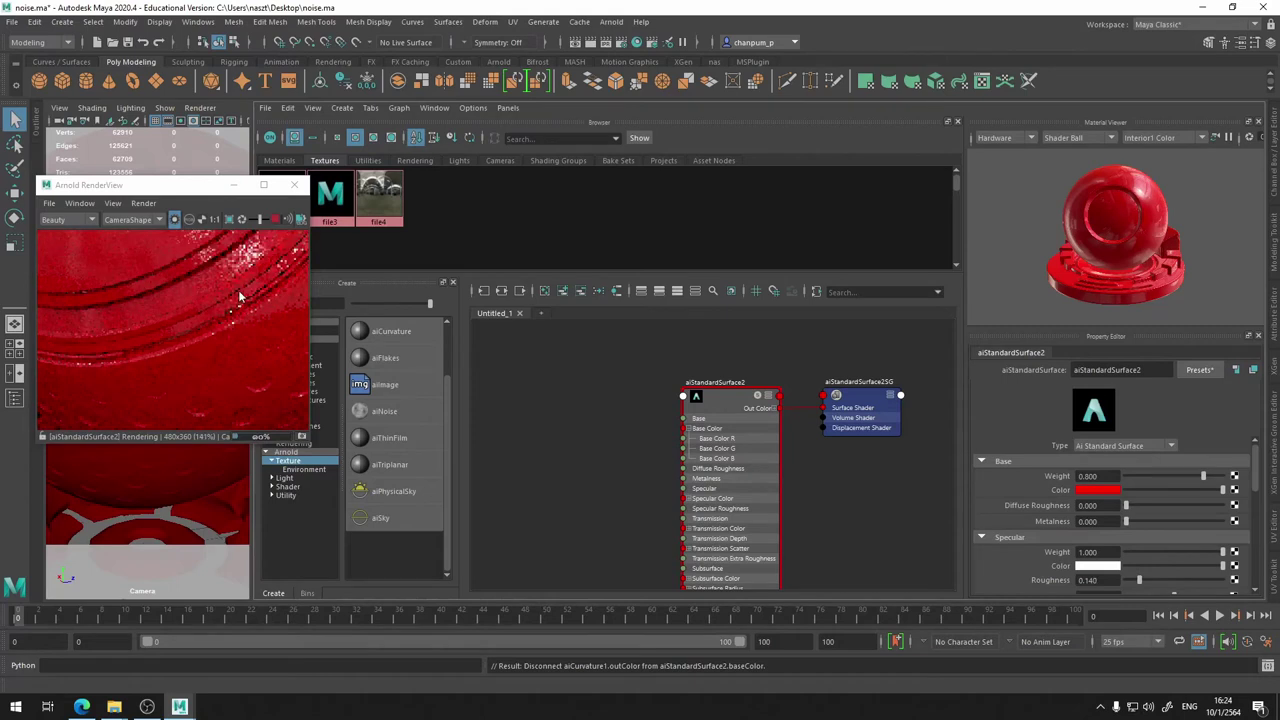
mouse_move(238, 290)
middle_mouse_down()
mouse_move(194, 368)
mouse_move(236, 403)
mouse_move(246, 302)
mouse_move(207, 262)
middle_mouse_up()
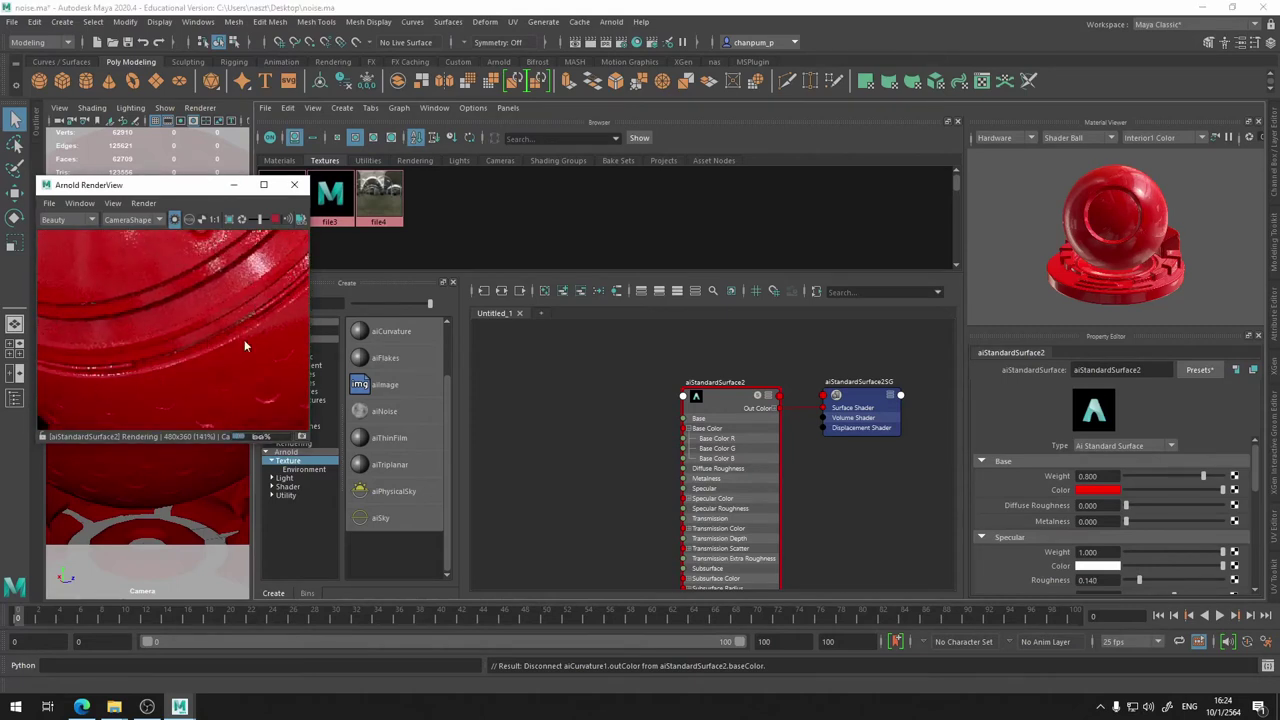
middle_click_drag(202, 377, 148, 318)
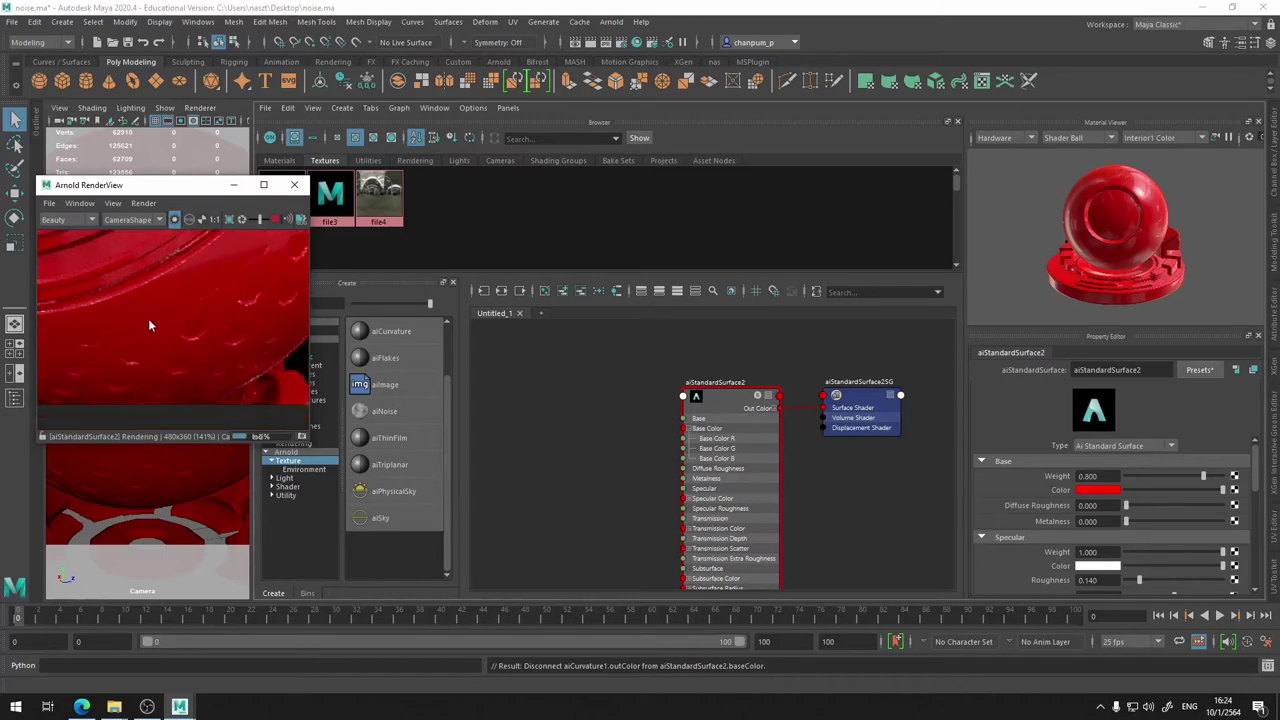
scroll(1178, 543, "down", 2)
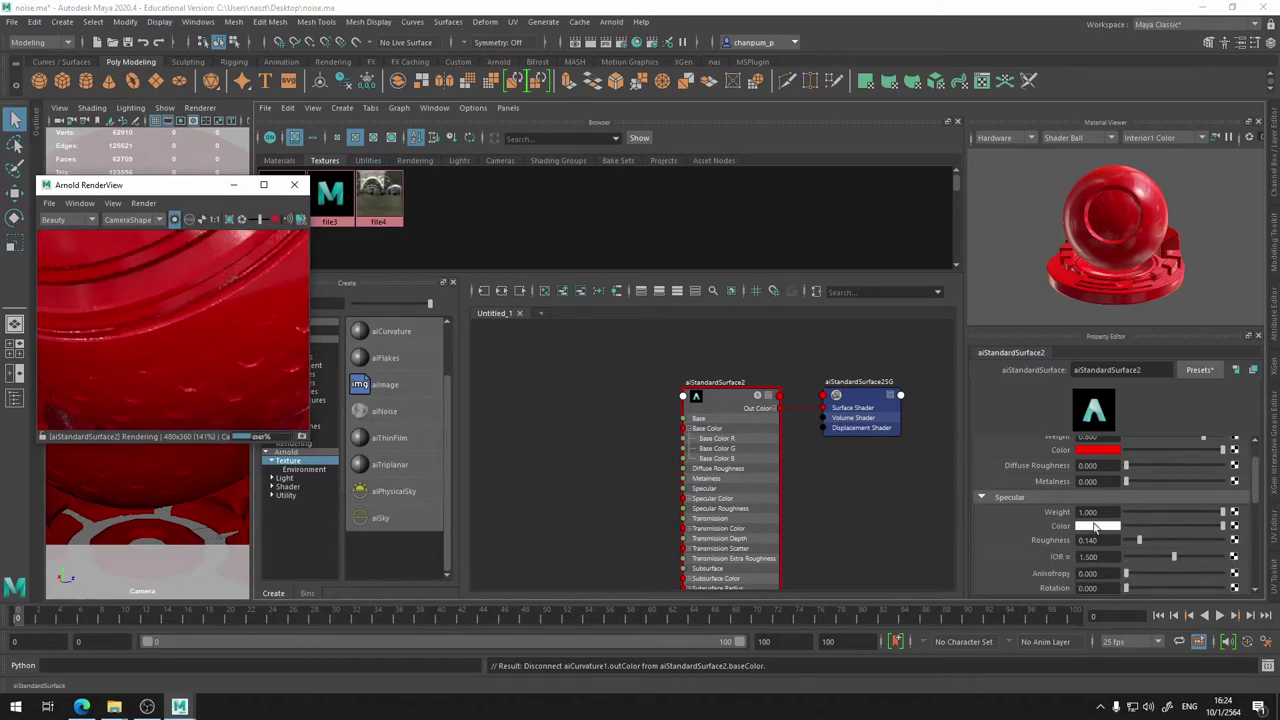
middle_click_drag(608, 420, 810, 415, "alt")
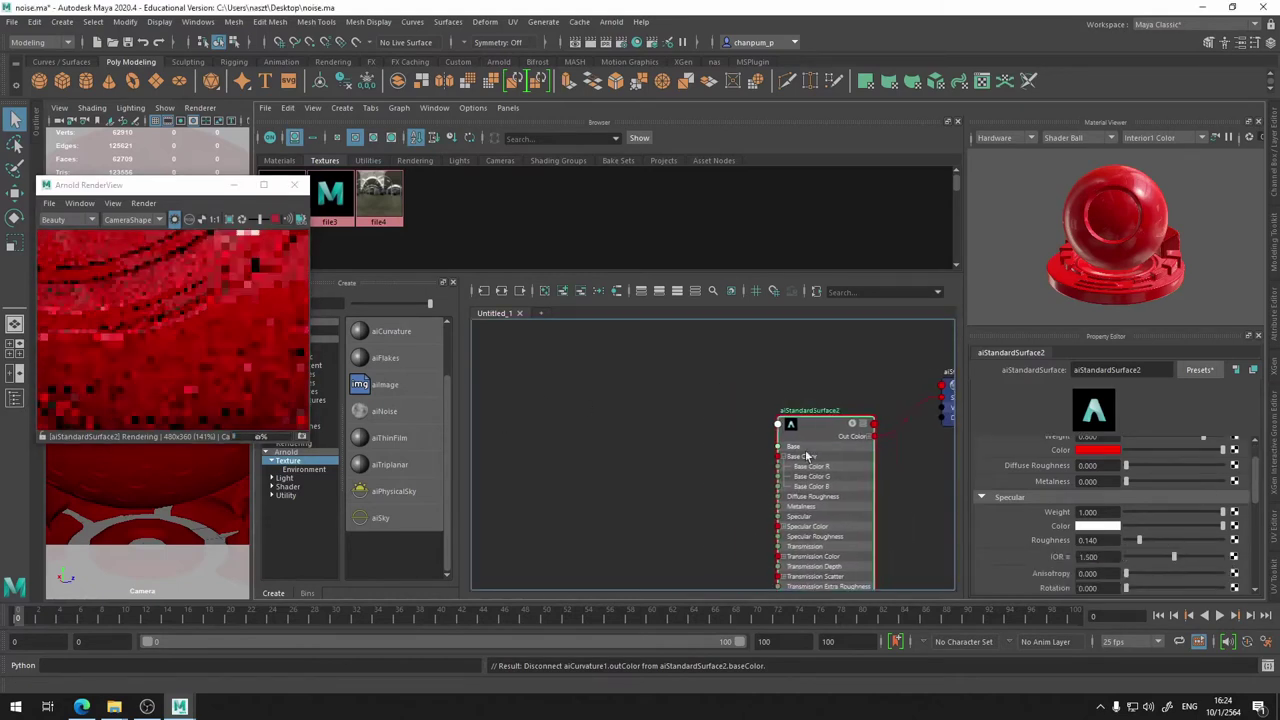
left_click_drag(809, 414, 591, 514)
- Add a new aiStandardSurface shader to the graph from the Arnold shader list
mouse_move(665, 378)
middle_mouse_down("alt")
mouse_move(794, 380)
mouse_move(829, 477)
mouse_move(744, 384)
middle_mouse_up("alt")
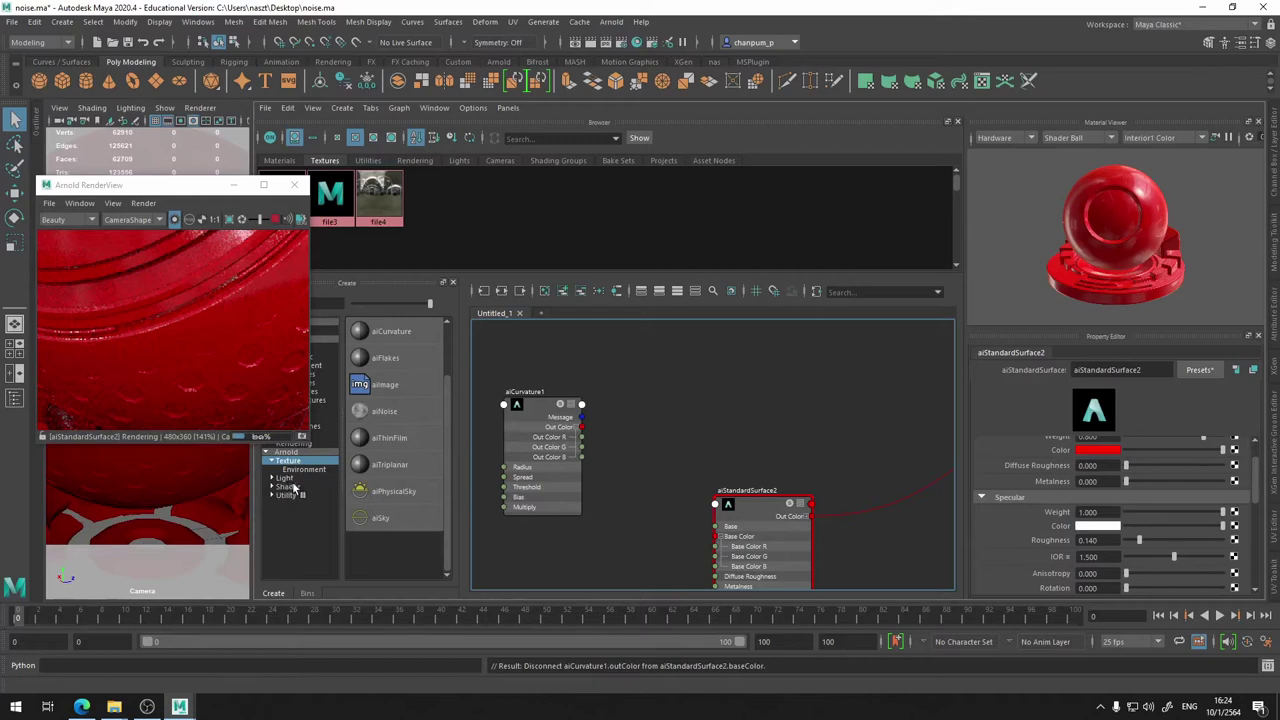
left_click(288, 488)
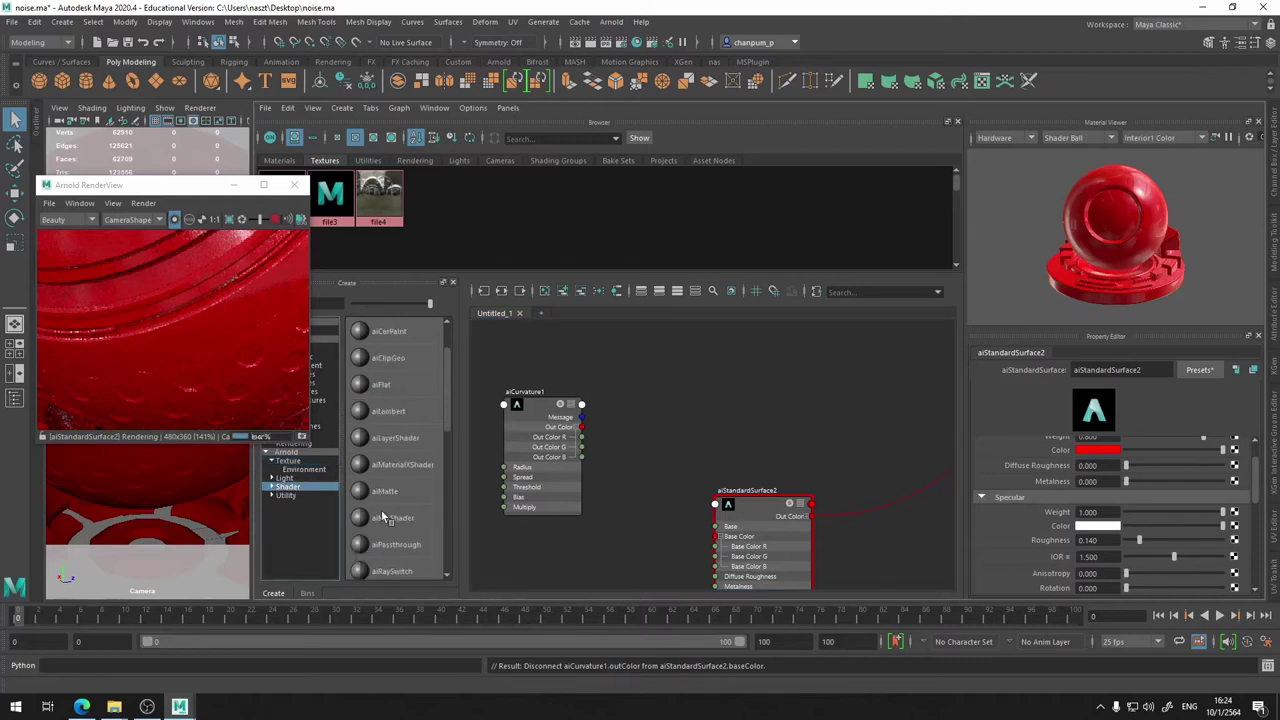
scroll(395, 457, "down", 3)
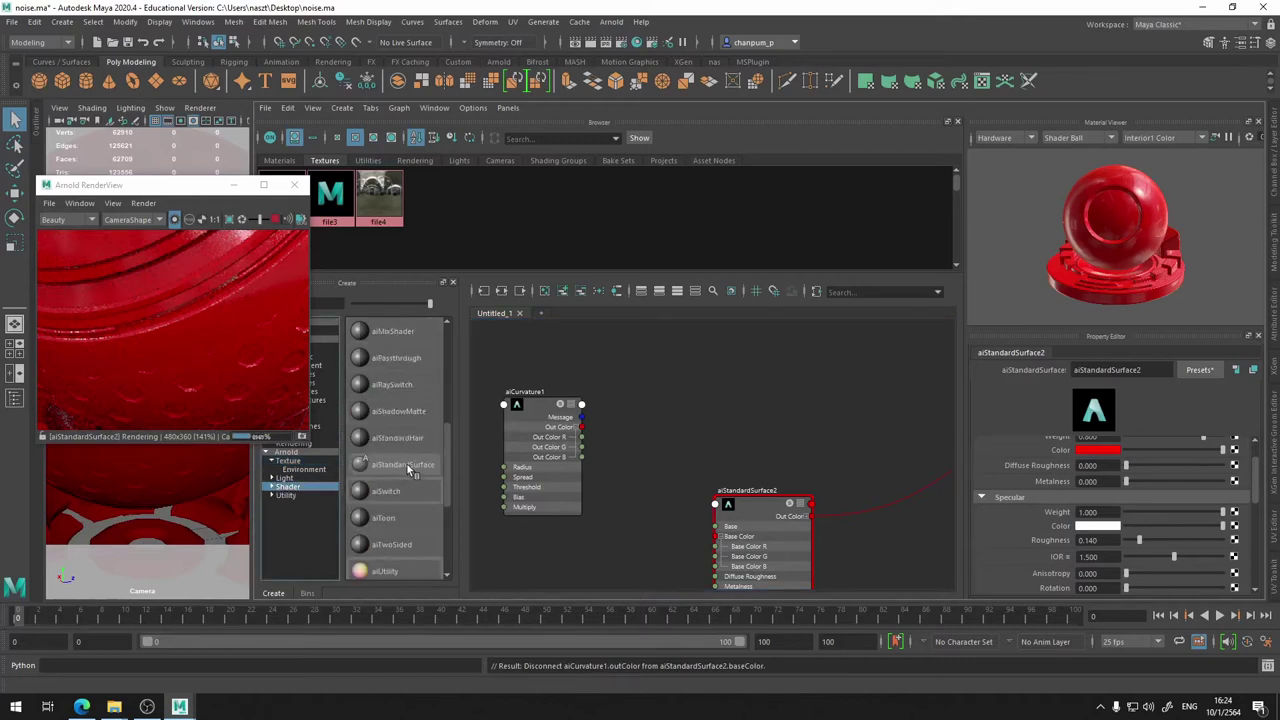
left_click_drag(407, 464, 780, 385)
- Arrange aiStandardSurface3 and aiStandardSurface3SG in the graph and bring up the material Presets
scroll(766, 383, "down", 2)
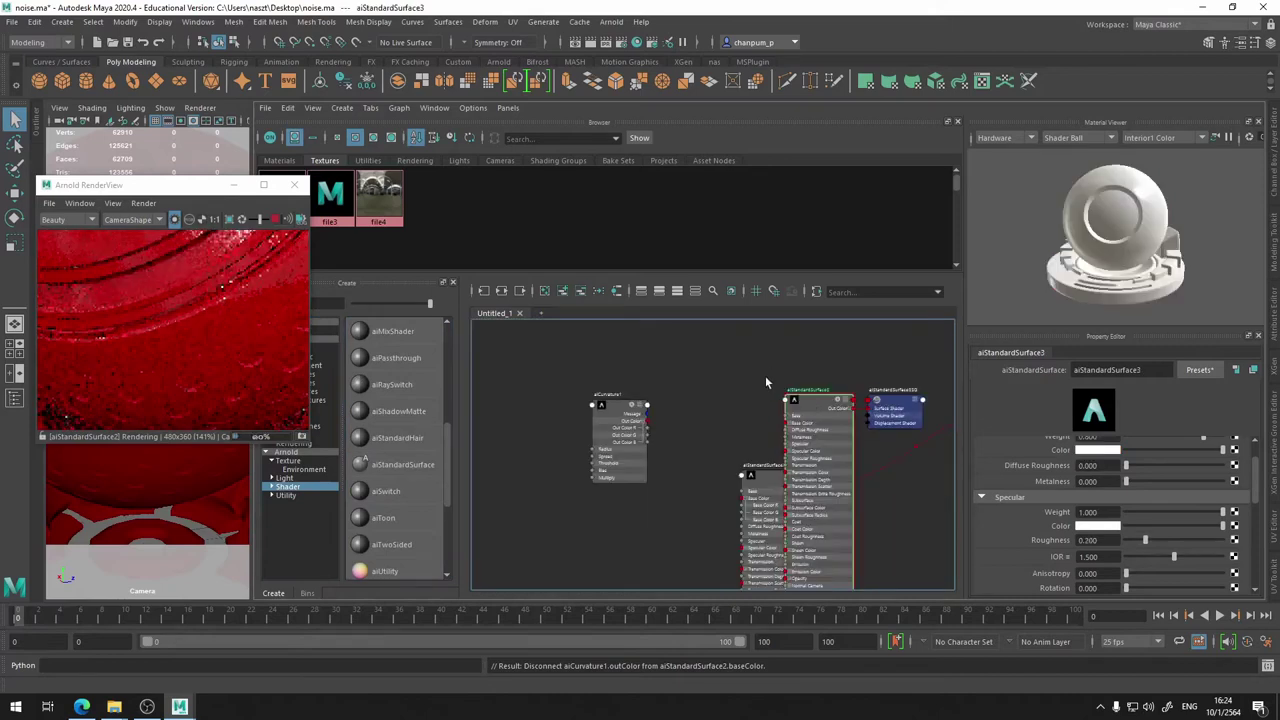
middle_click_drag(766, 383, 509, 443)
scroll(512, 438, "down", 2)
scroll(606, 377, "up", 2)
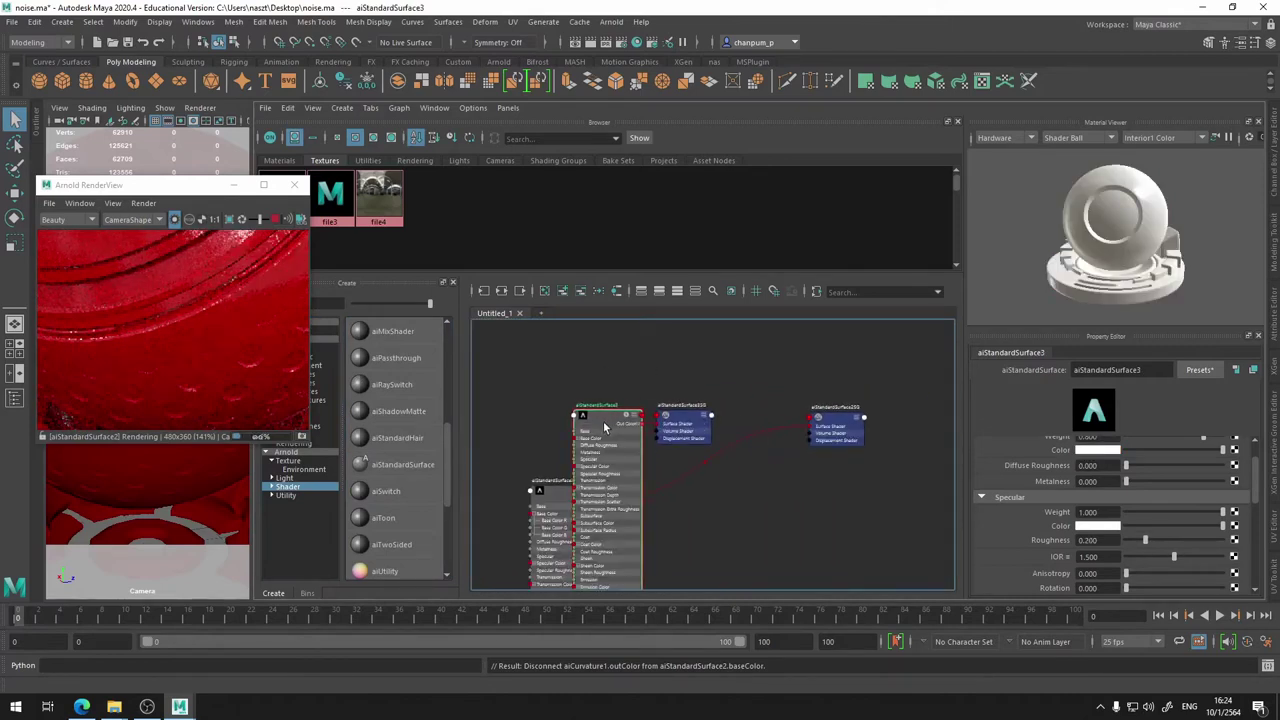
left_click_drag(604, 428, 601, 381)
left_click_drag(687, 415, 877, 362)
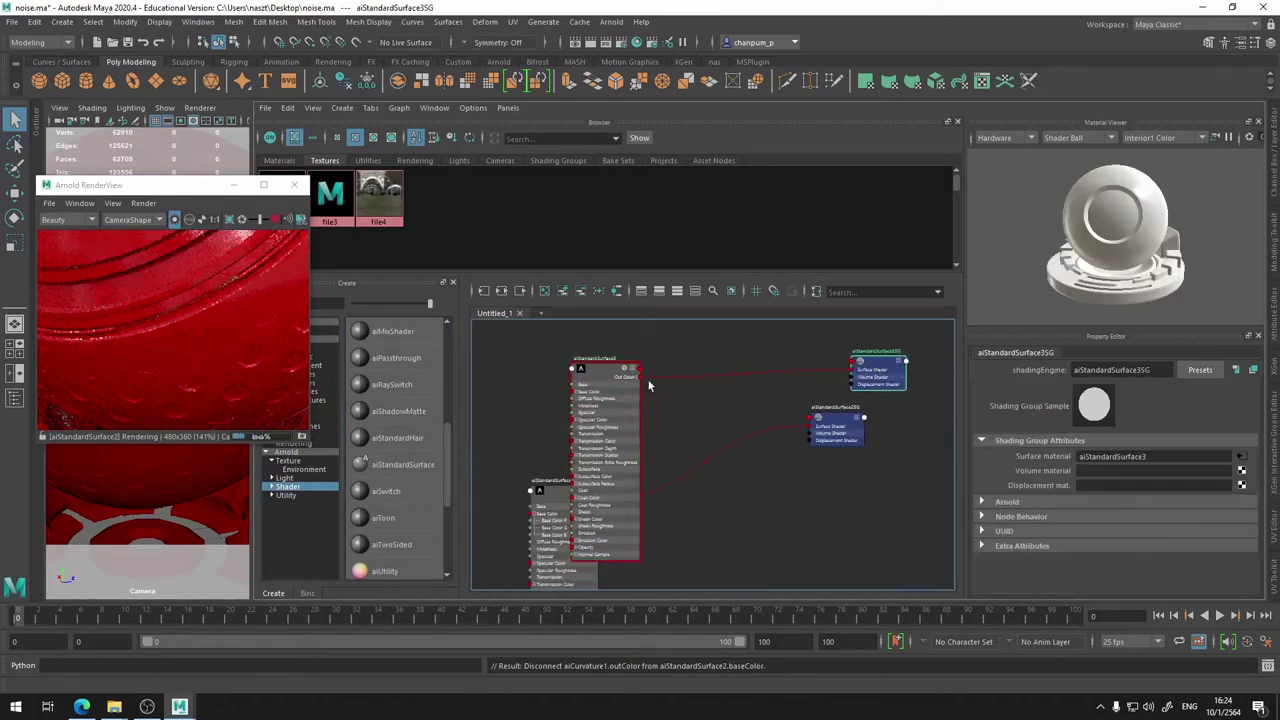
left_click_drag(648, 385, 736, 381)
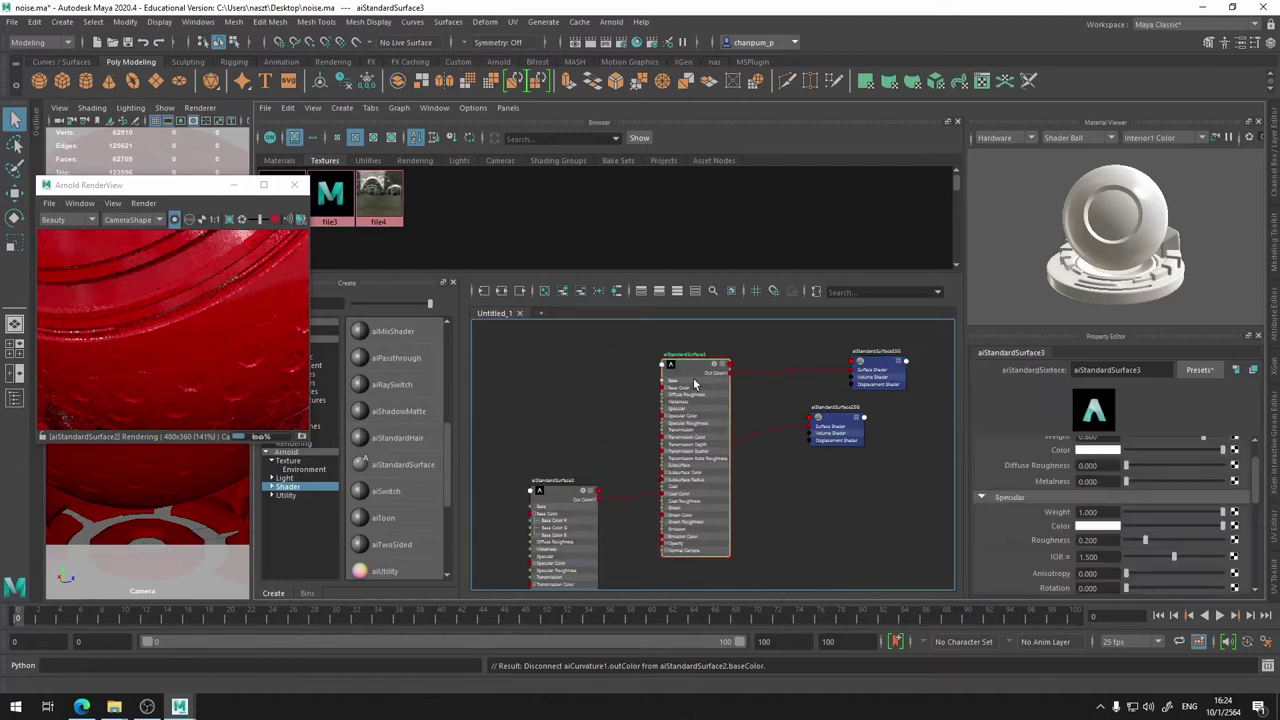
left_click(1203, 372)
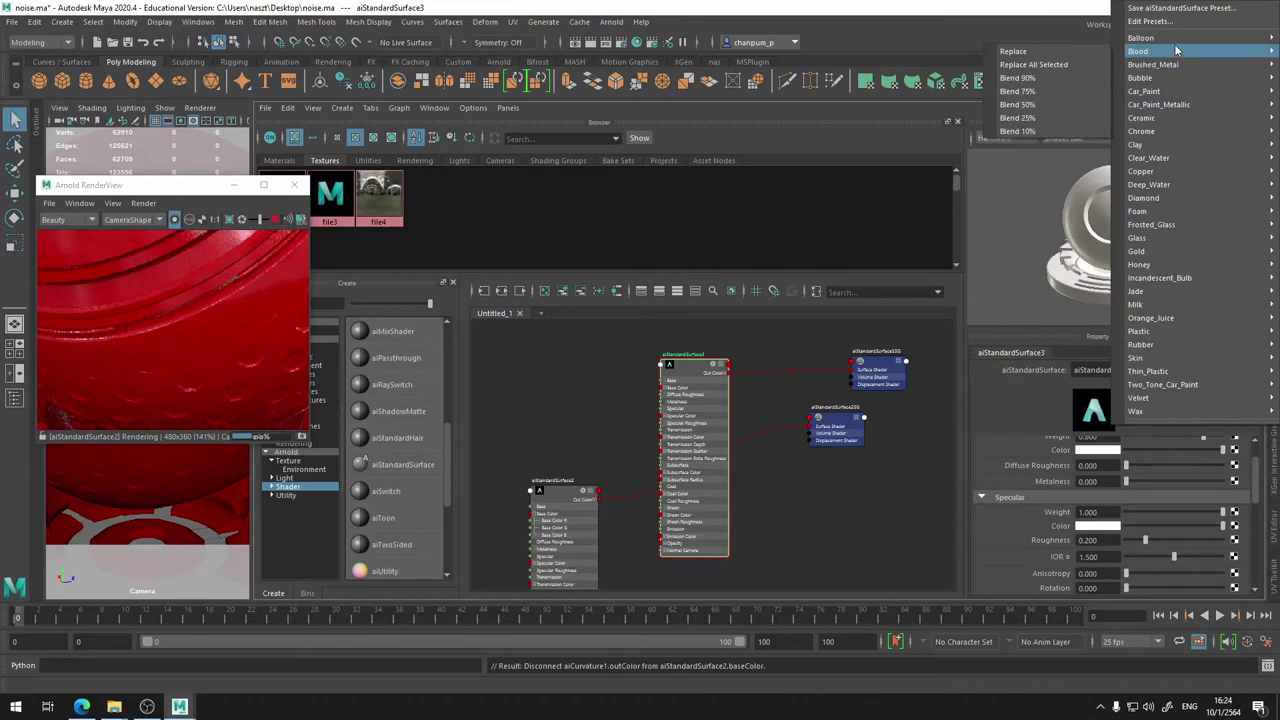
mouse_move(1150, 131)
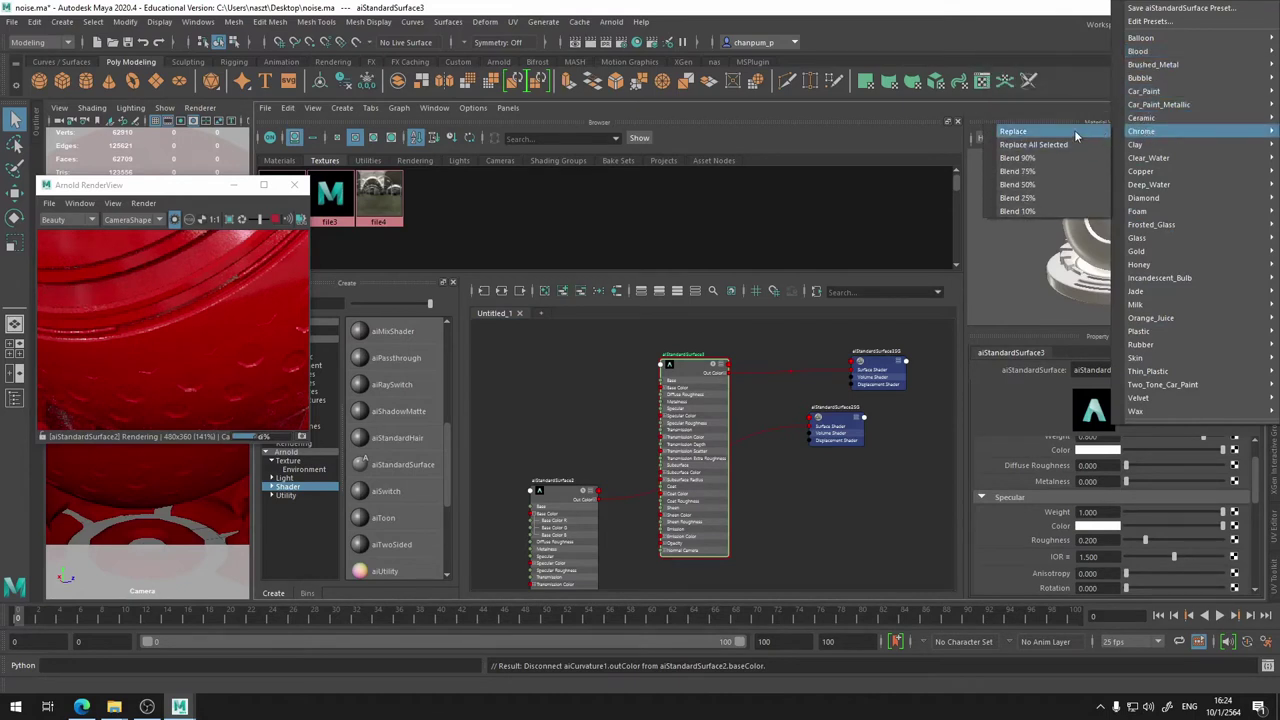
- Apply the Chrome preset to the new aiStandardSurface3 shader
left_click(1074, 130)
middle_click_drag(594, 400, 624, 377, "alt")
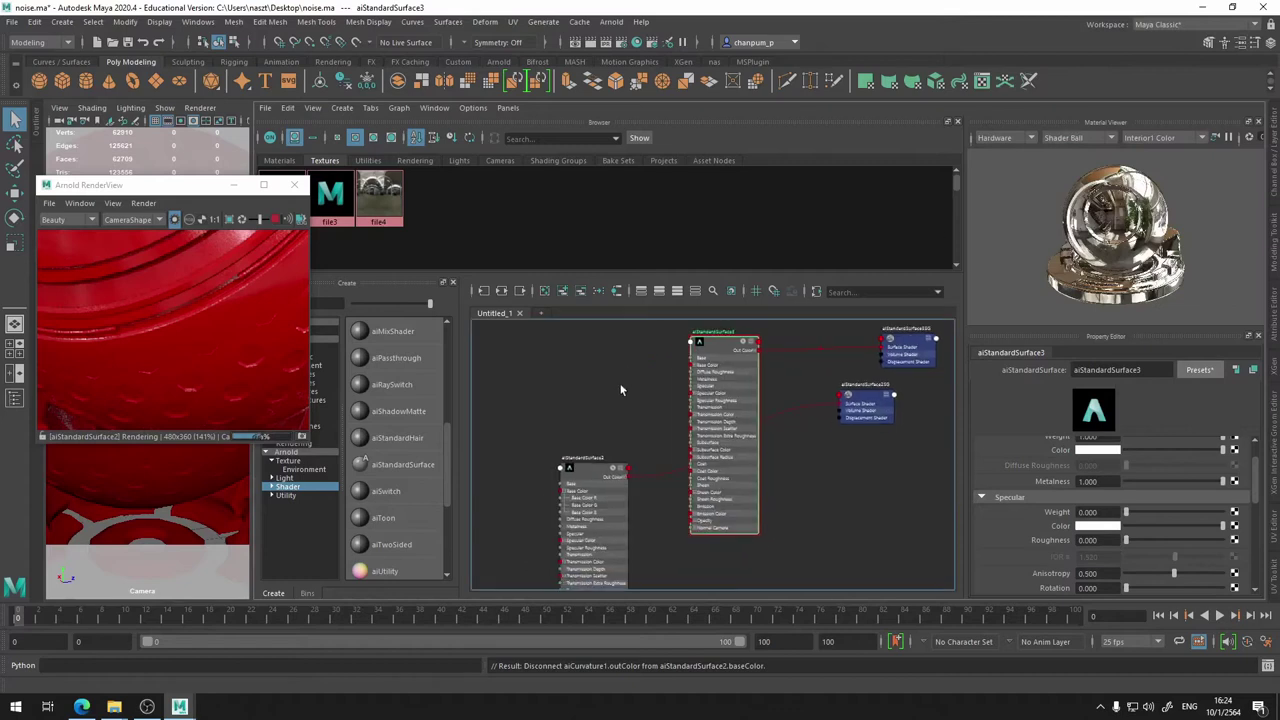
left_click_drag(706, 344, 559, 329)
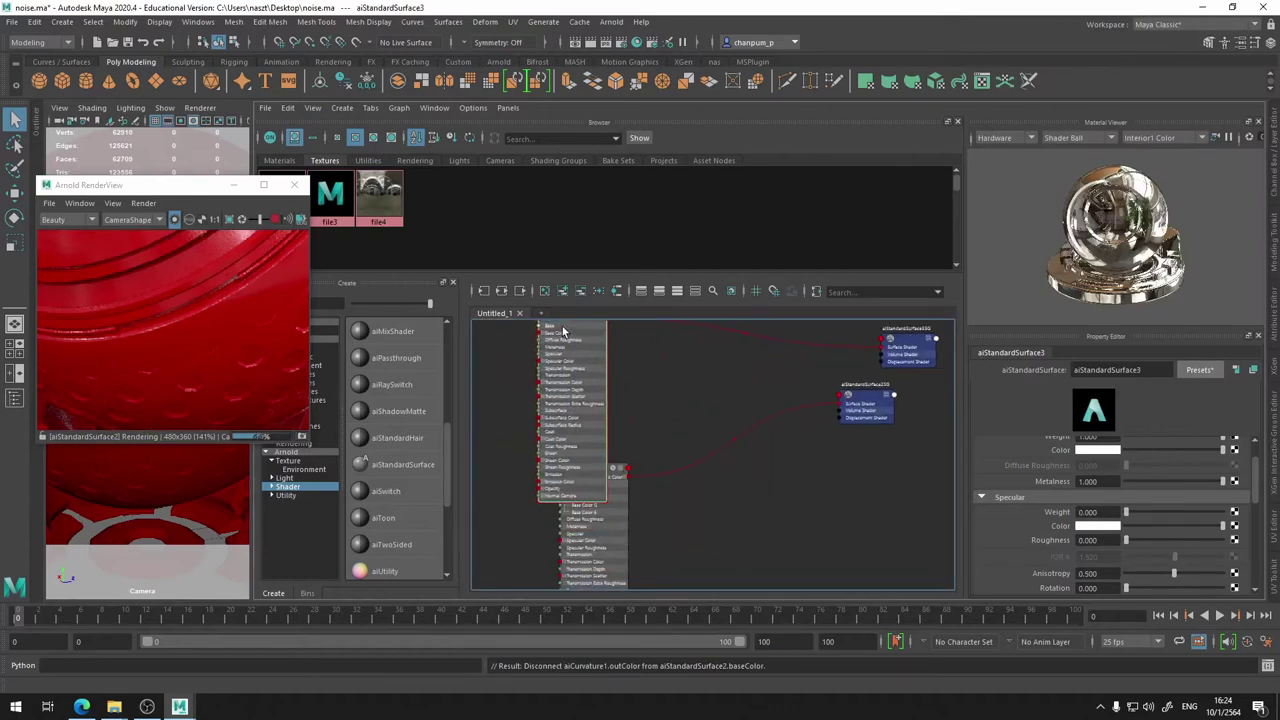
middle_click_drag(660, 403, 653, 520, "alt")
left_click_drag(558, 455, 575, 380)
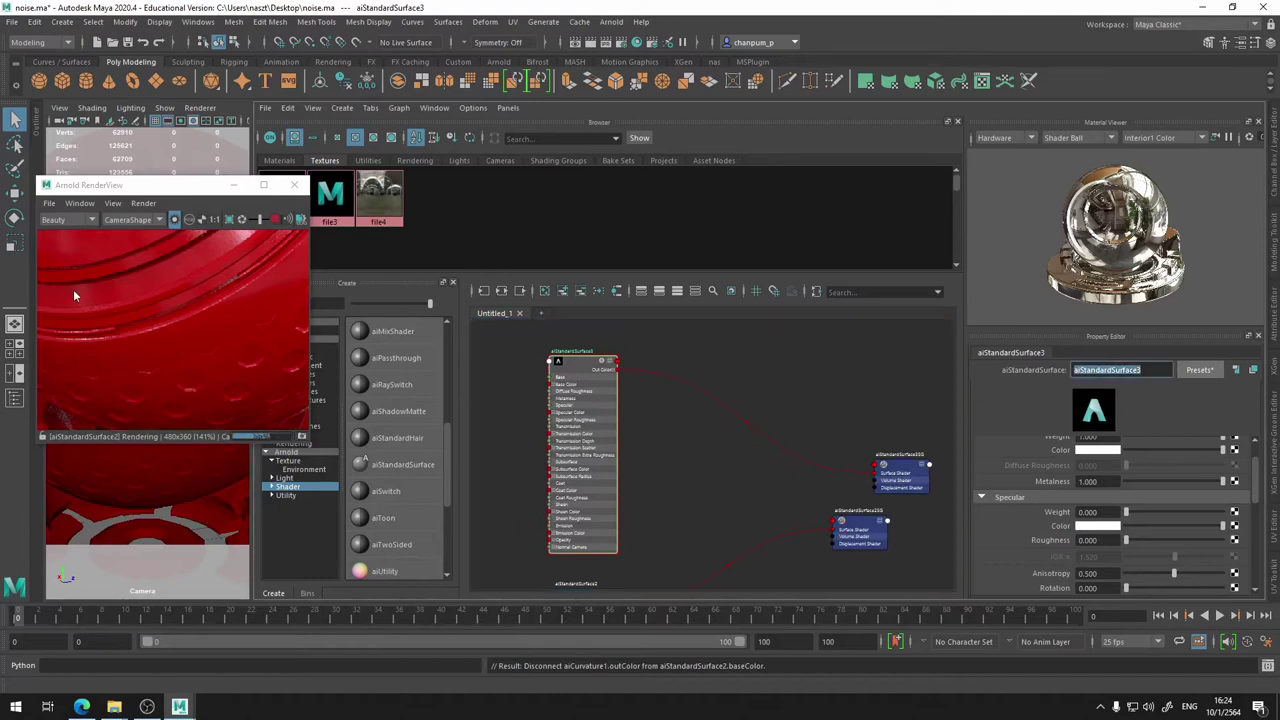
- Rename the chrome shader to chromemetal and aiStandardSurface2 to redmetal
key("BackSpace")
type("l")
key("Return")
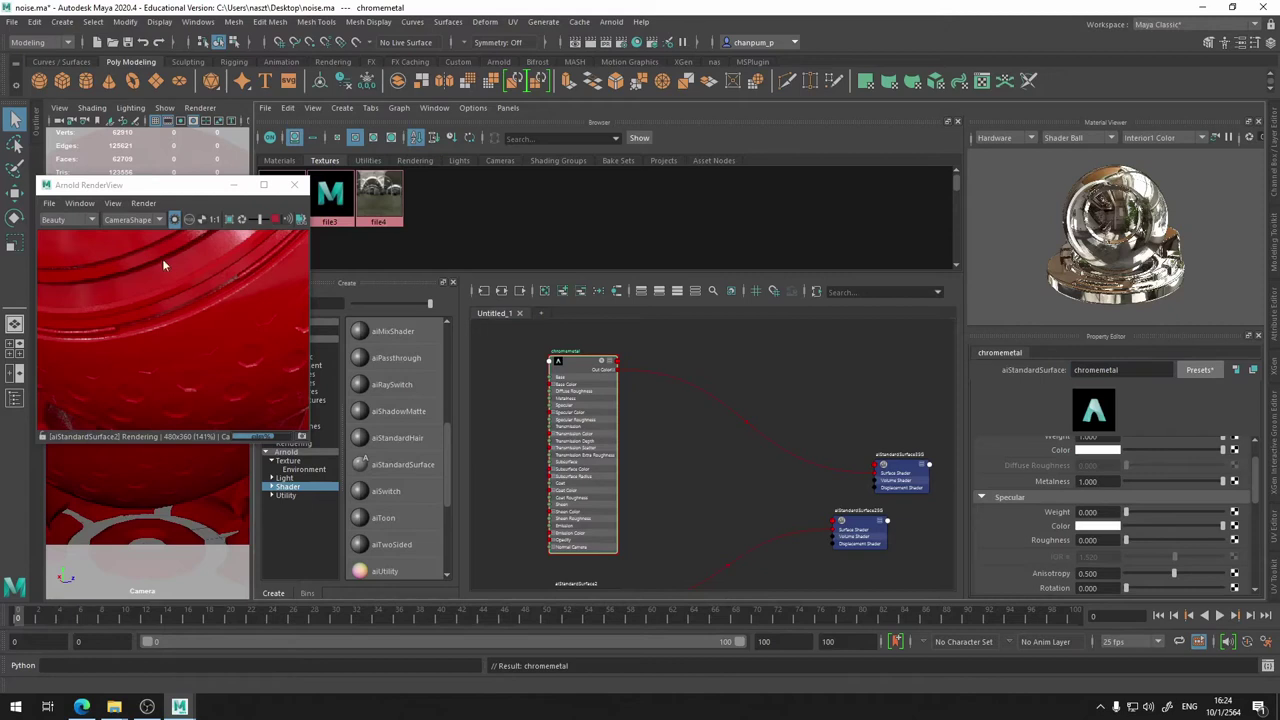
middle_click_drag(540, 511, 671, 437, "alt")
left_click(645, 501)
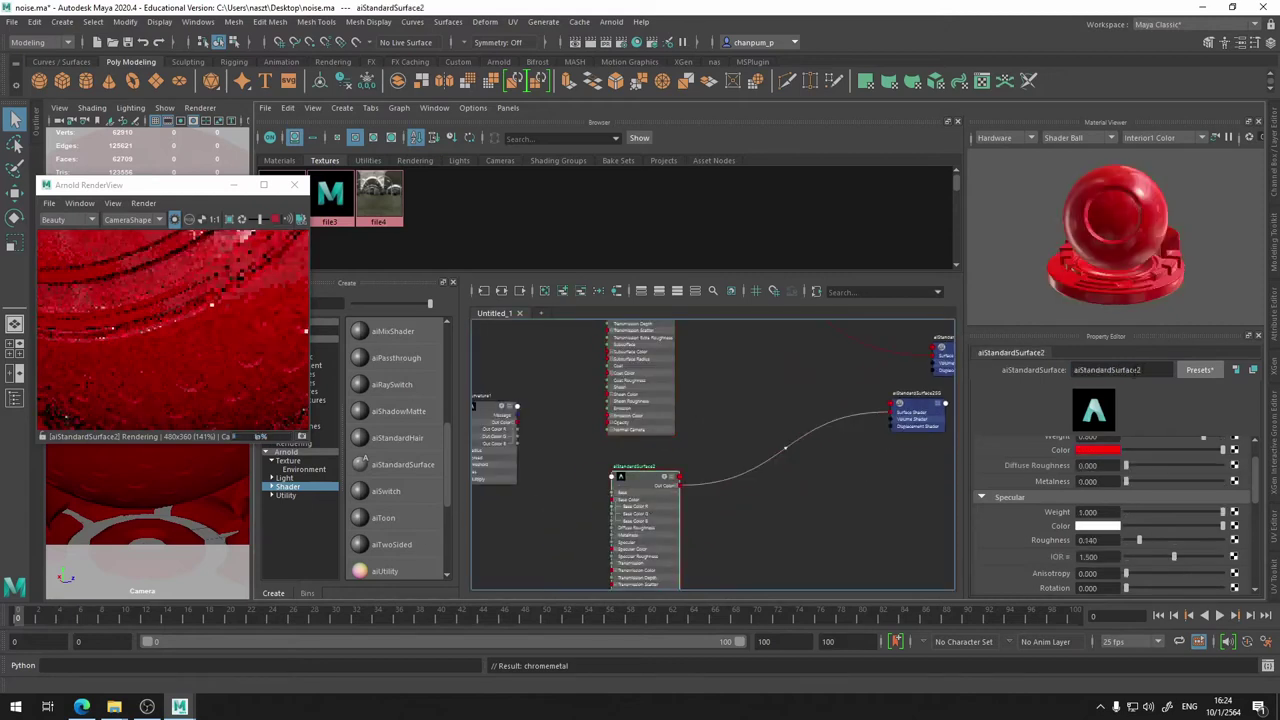
type("red")
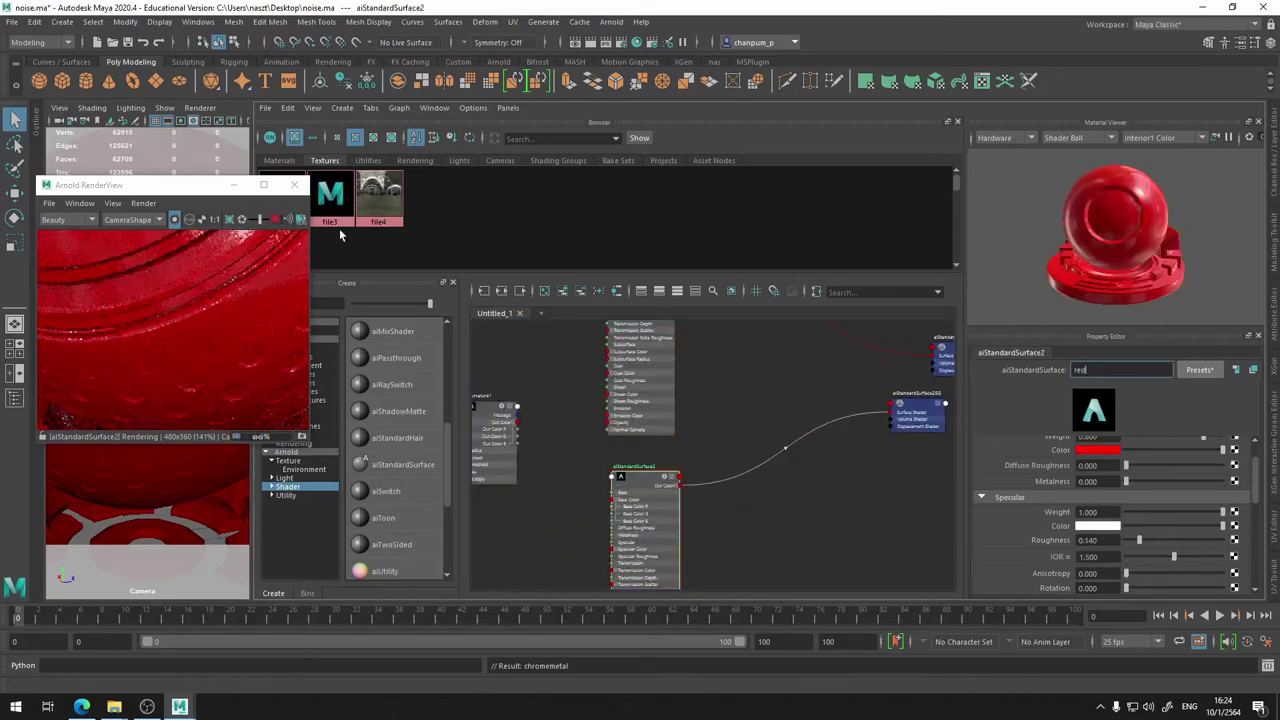
type("metal")
key("Return")
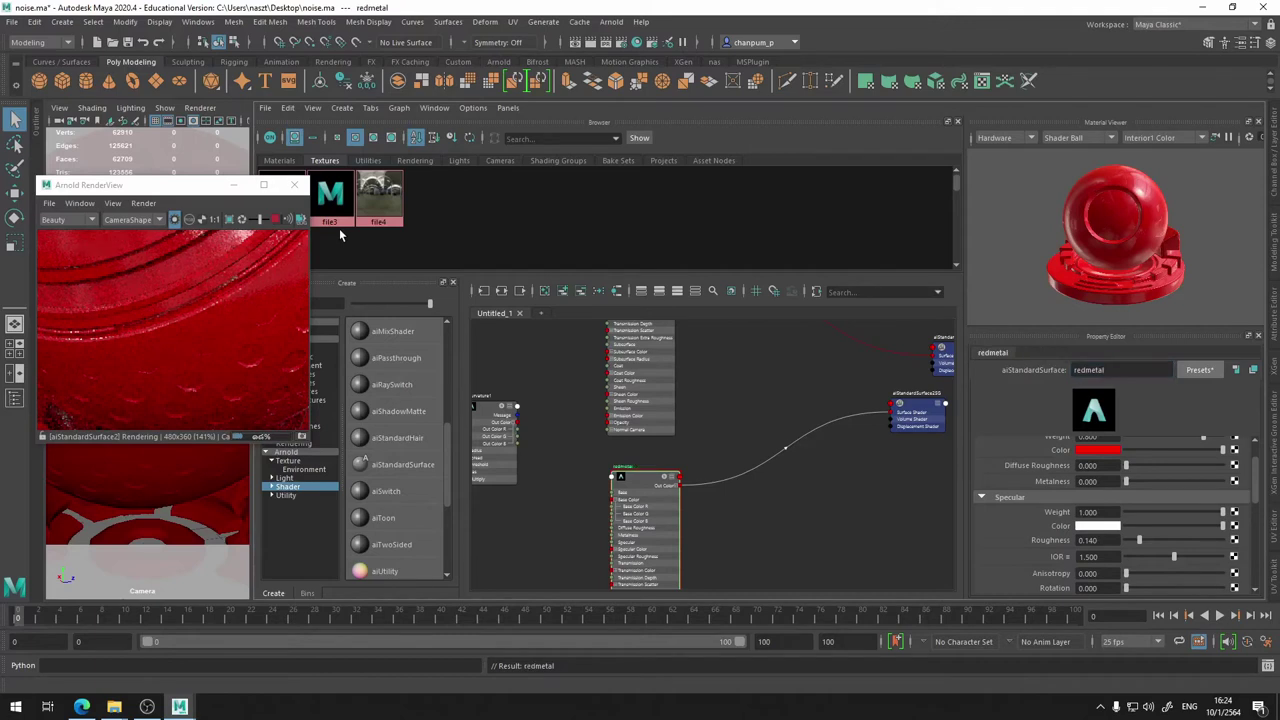
scroll(600, 400, "down", 2)
scroll(690, 410, "down", 2)
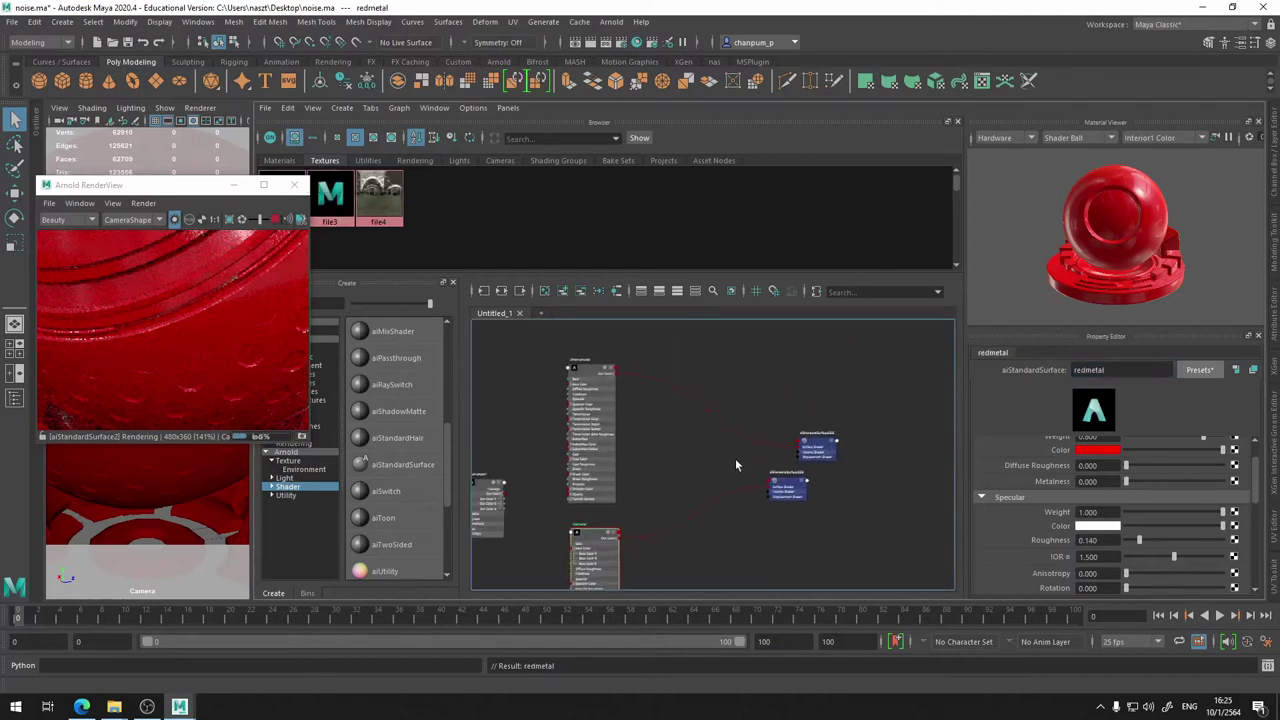
left_click_drag(806, 452, 728, 425)
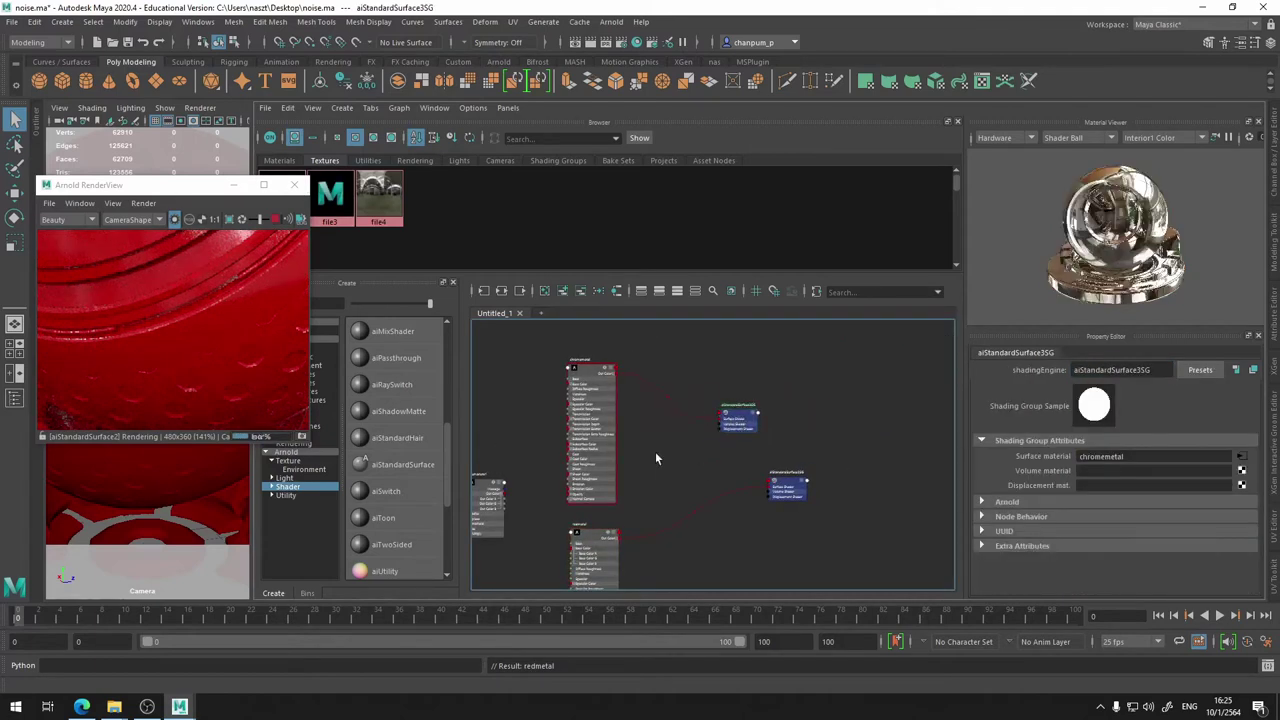
- Create an aiLayerShader node through the Tab search 'lay'
key("Tab")
type("l")
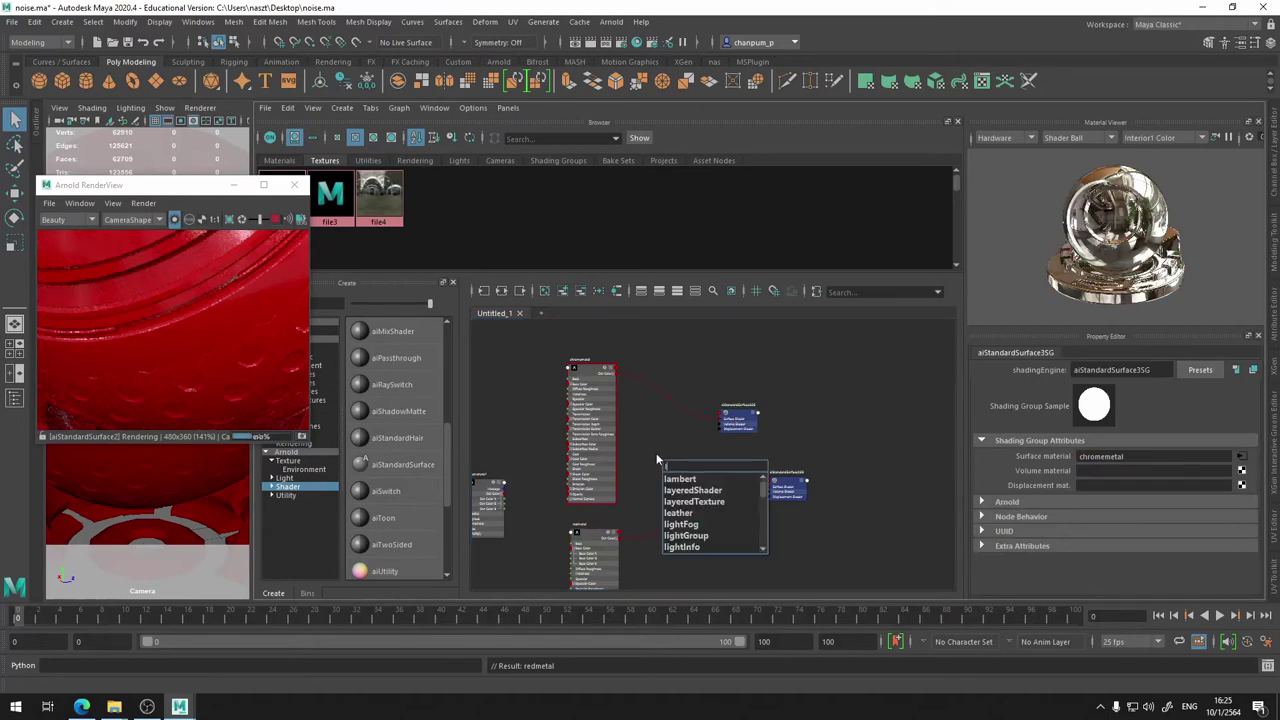
type("ay")
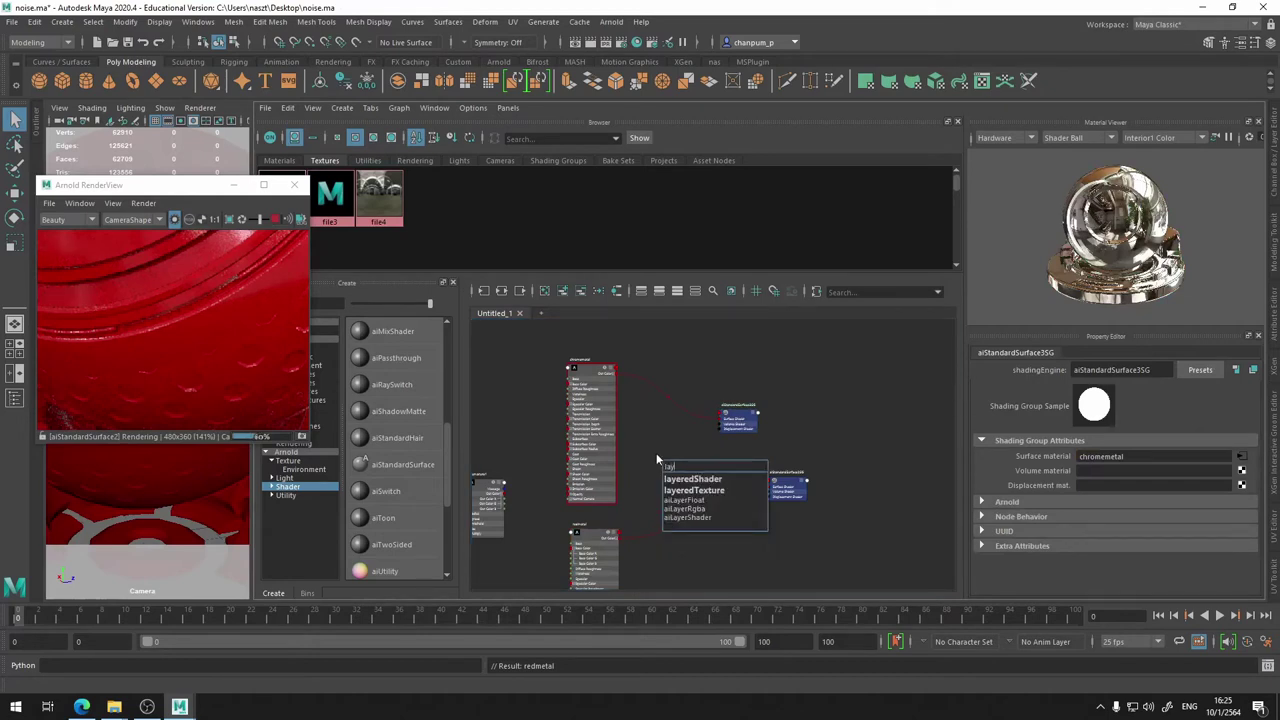
left_click(695, 518)
scroll(640, 420, "up", 3)
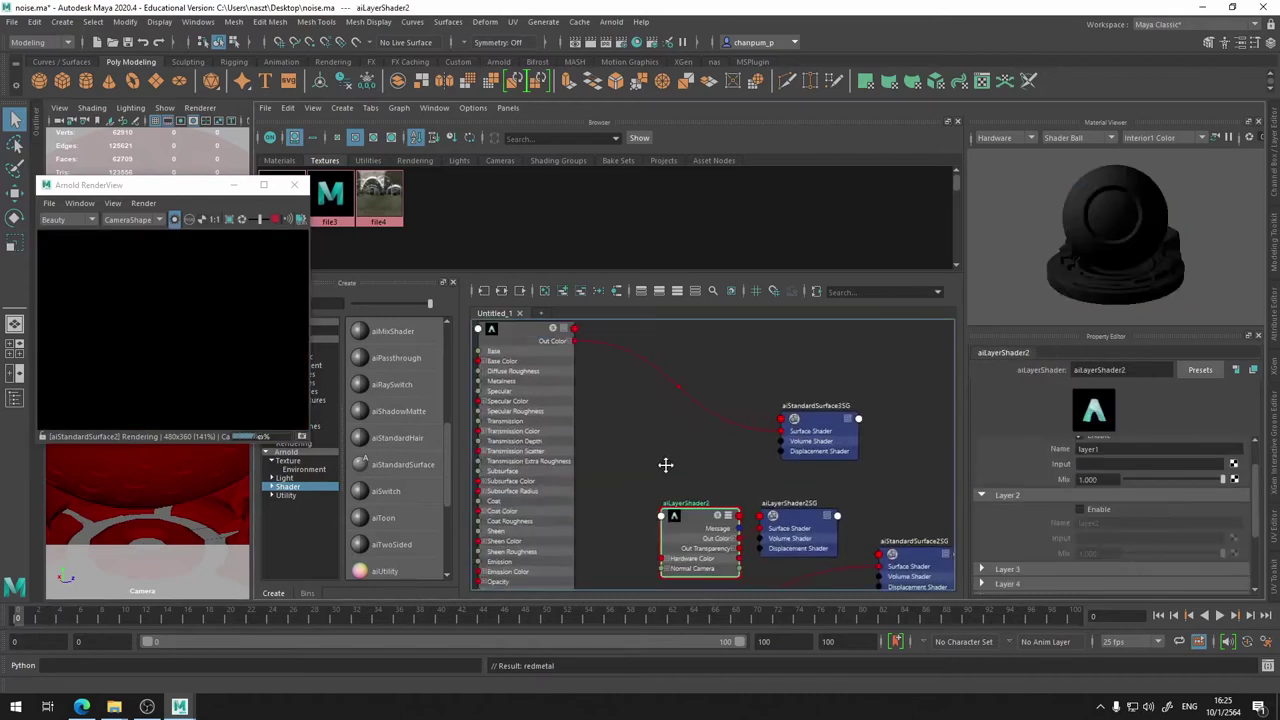
scroll(665, 464, "up", 2)
scroll(686, 451, "up", 1)
scroll(690, 451, "up", 1)
scroll(660, 466, "up", 2)
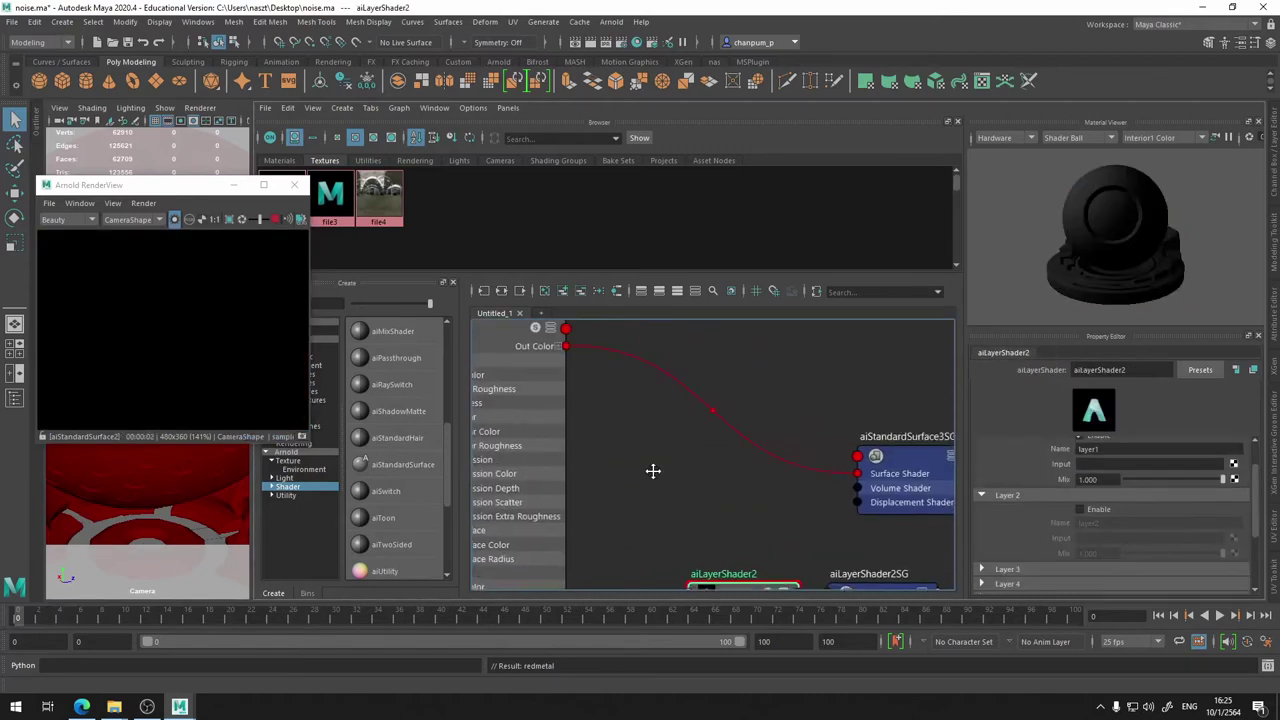
- Connect chromemetal's output into aiLayerShader2's Input 1
middle_click_drag(652, 470, 660, 349, "alt")
mouse_move(614, 503)
middle_mouse_down("alt")
mouse_move(614, 329)
mouse_move(669, 362)
mouse_move(677, 551)
middle_mouse_up("alt")
mouse_move(669, 414)
middle_mouse_down("alt")
mouse_move(656, 451)
mouse_move(651, 394)
mouse_move(671, 380)
mouse_move(688, 450)
mouse_move(720, 457)
mouse_move(708, 420)
mouse_move(721, 432)
mouse_move(737, 528)
middle_mouse_up("alt")
scroll(656, 451, "down", 3)
scroll(688, 450, "up", 2)
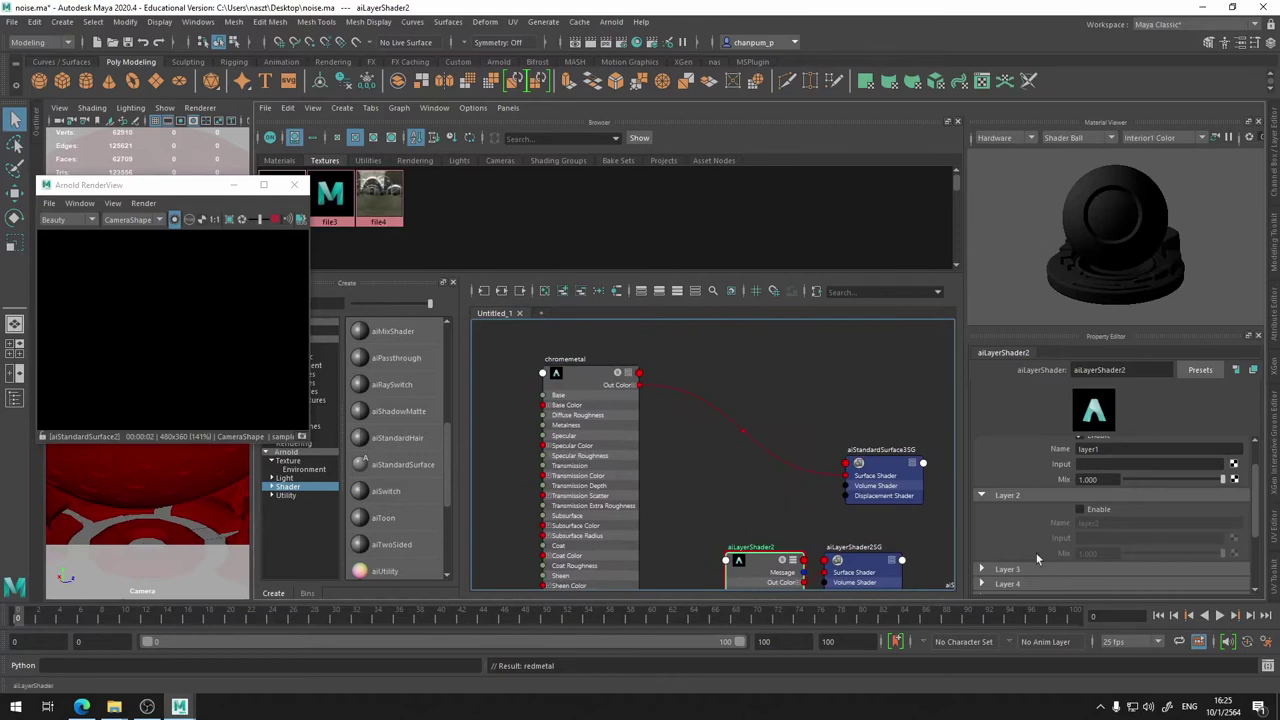
scroll(1164, 536, "up", 2)
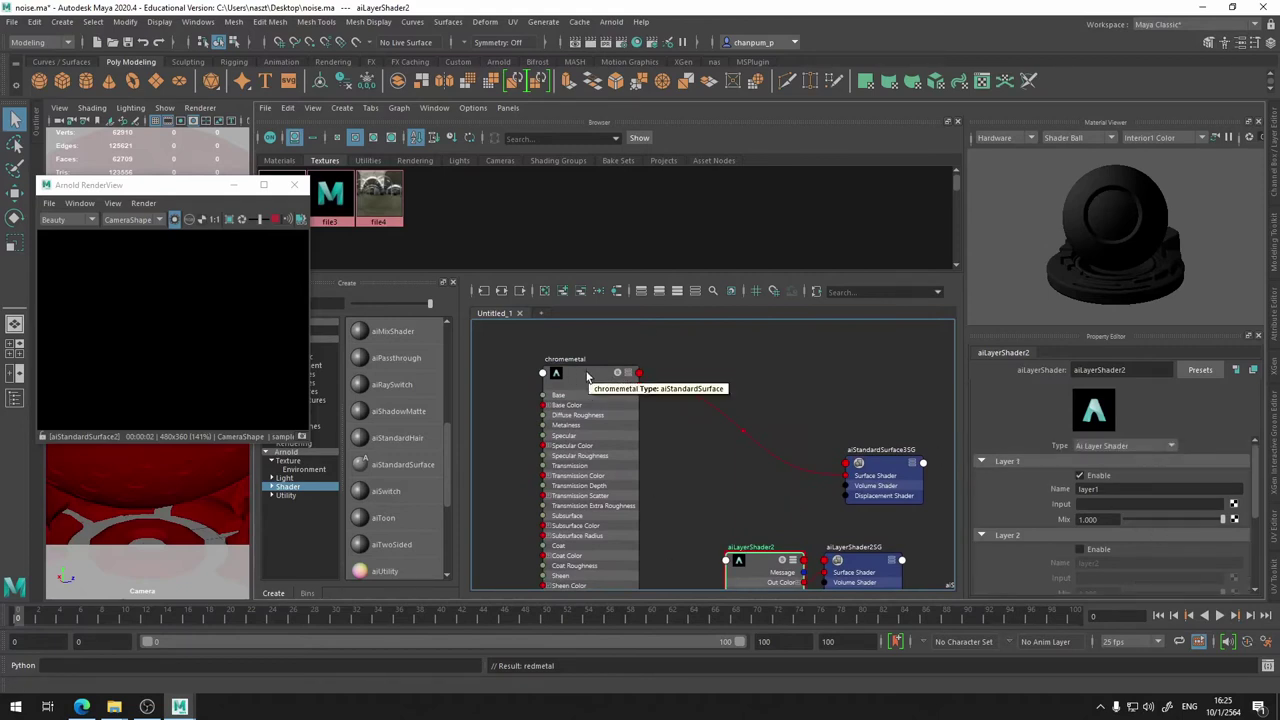
middle_click_drag(868, 427, 1060, 507)
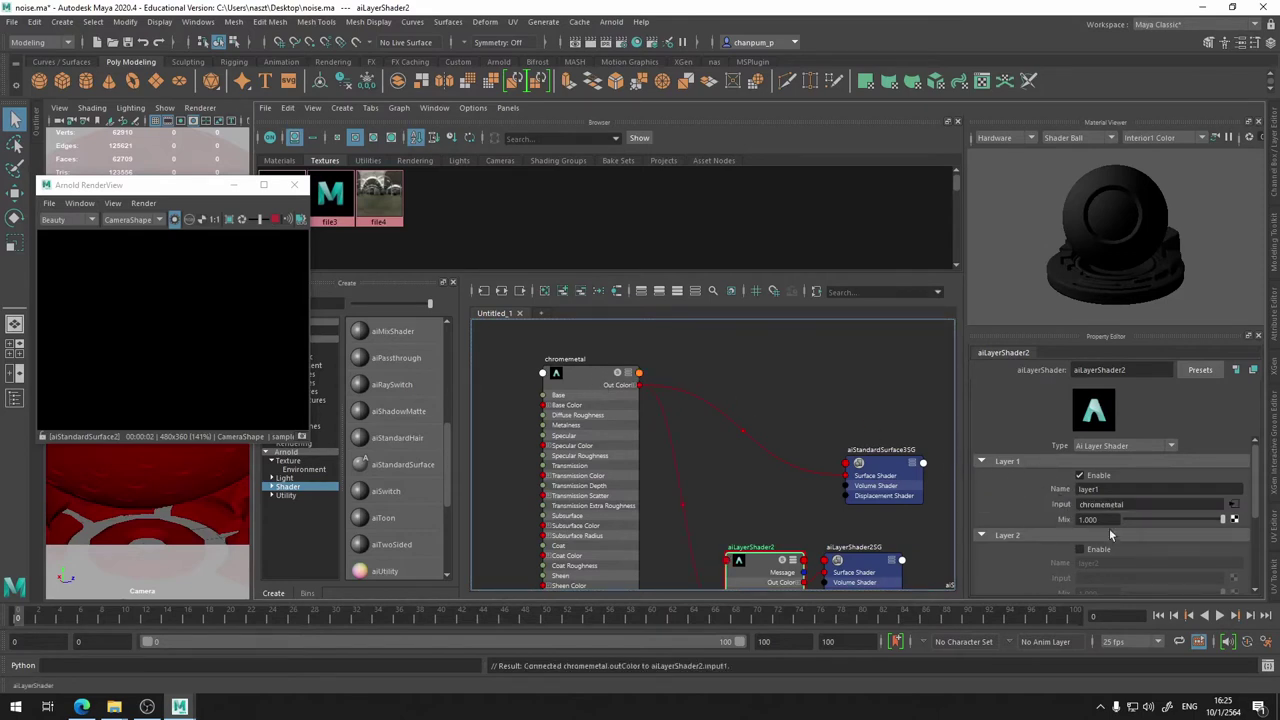
- Enable layer 2 and connect redmetal's Out Color into aiLayerShader2's Input 2
scroll(1050, 500, "down", 1)
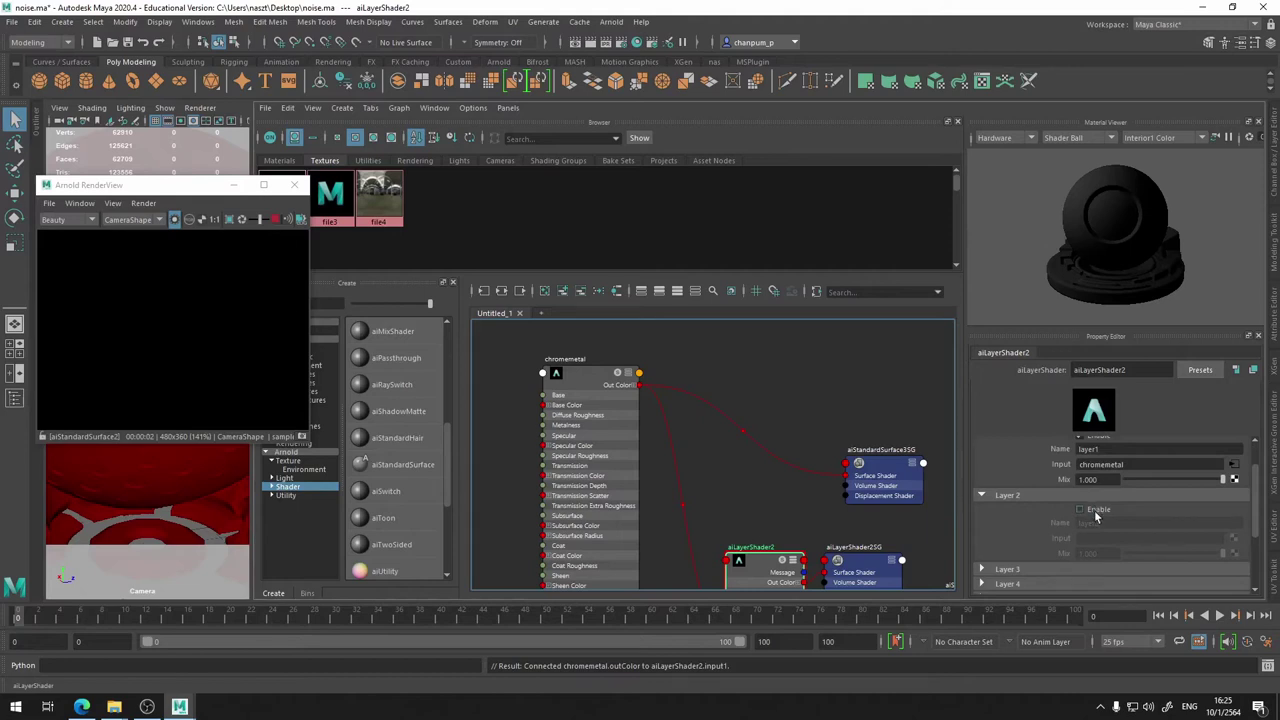
left_click(1095, 512)
middle_click_drag(625, 520, 670, 408, "alt")
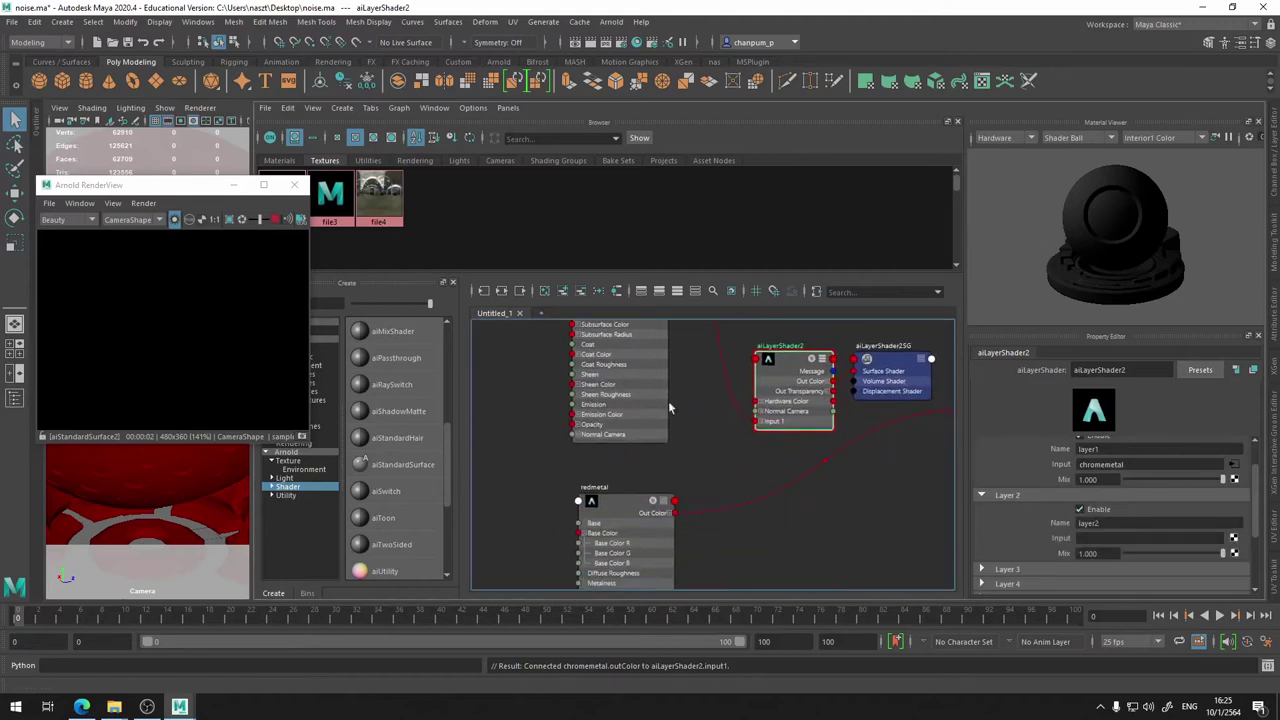
middle_click_drag(627, 507, 630, 509)
middle_click_drag(628, 501, 1045, 537)
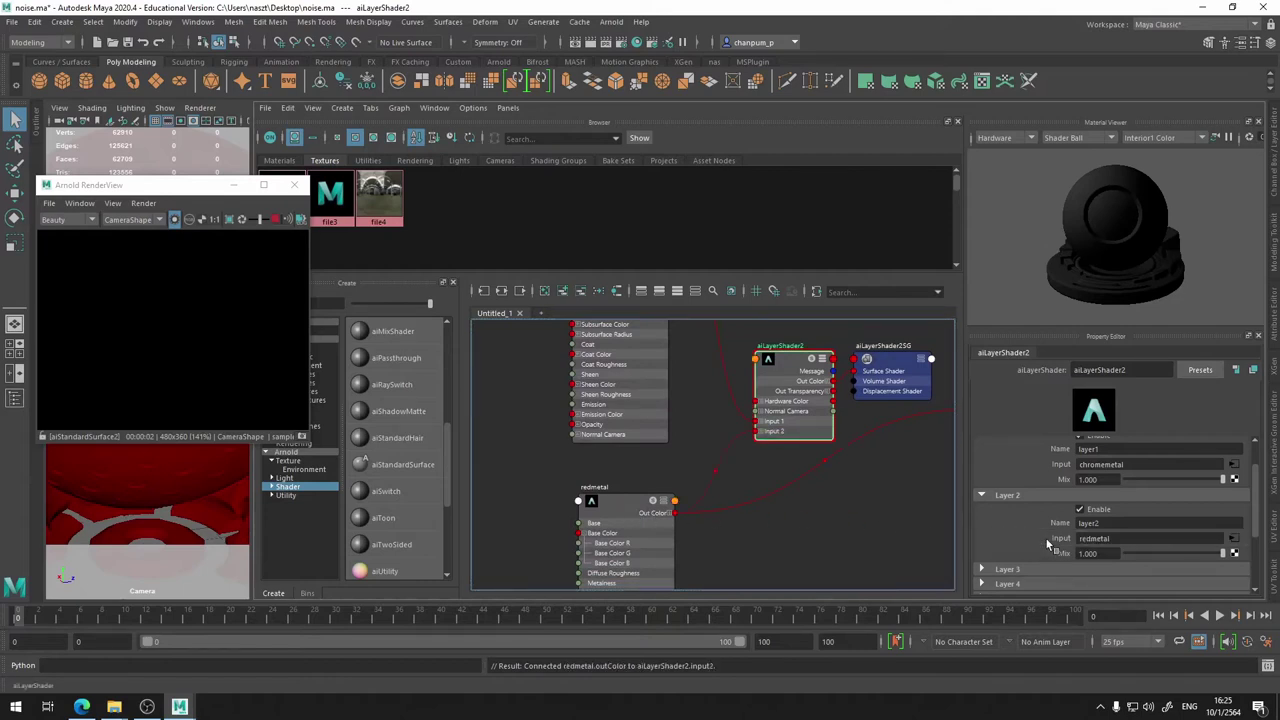
middle_click_drag(764, 530, 746, 588, "alt")
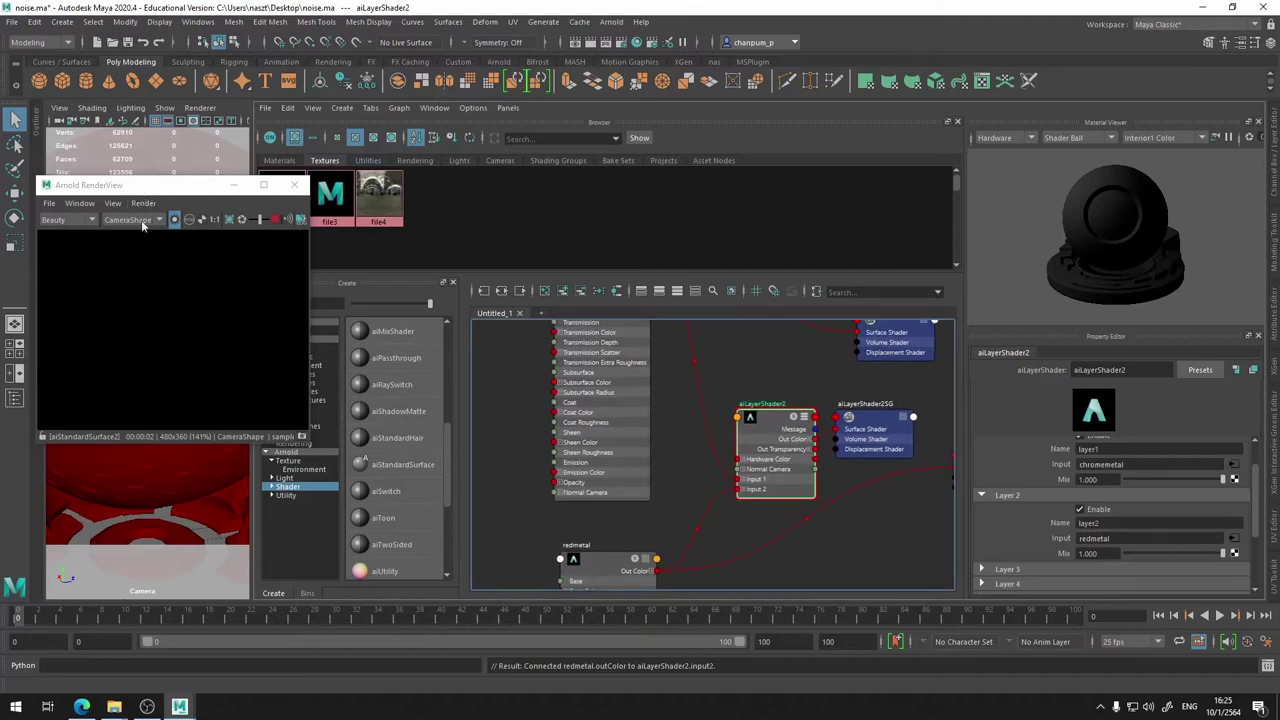
- Assign aiLayerShader2 to the selected shader ball
left_click(163, 461)
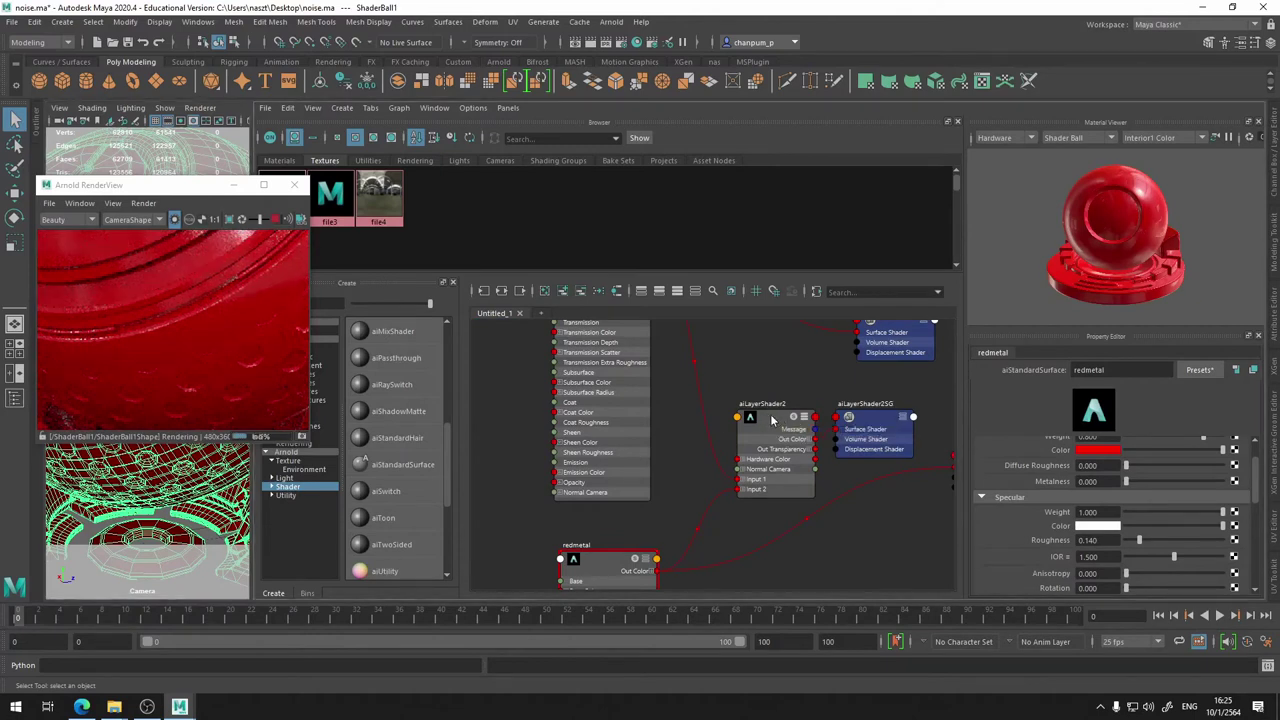
right_click_drag(771, 418, 773, 383)
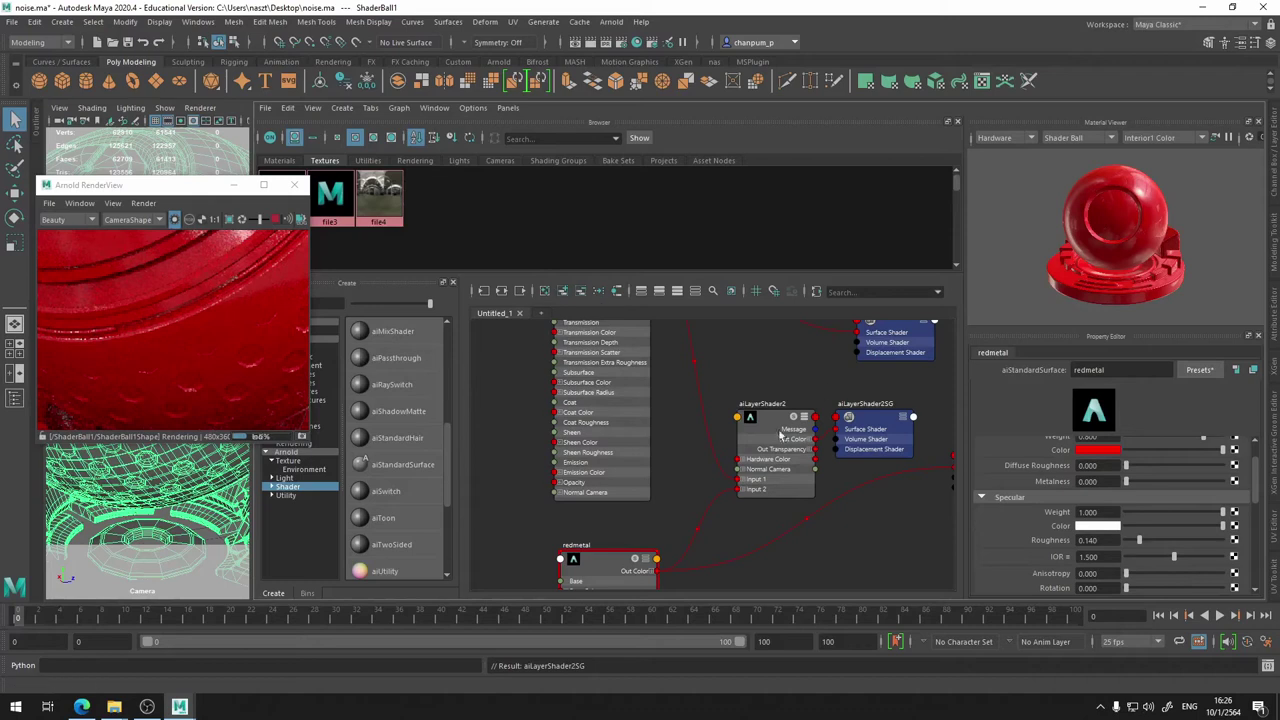
middle_click_drag(699, 489, 812, 426, "alt")
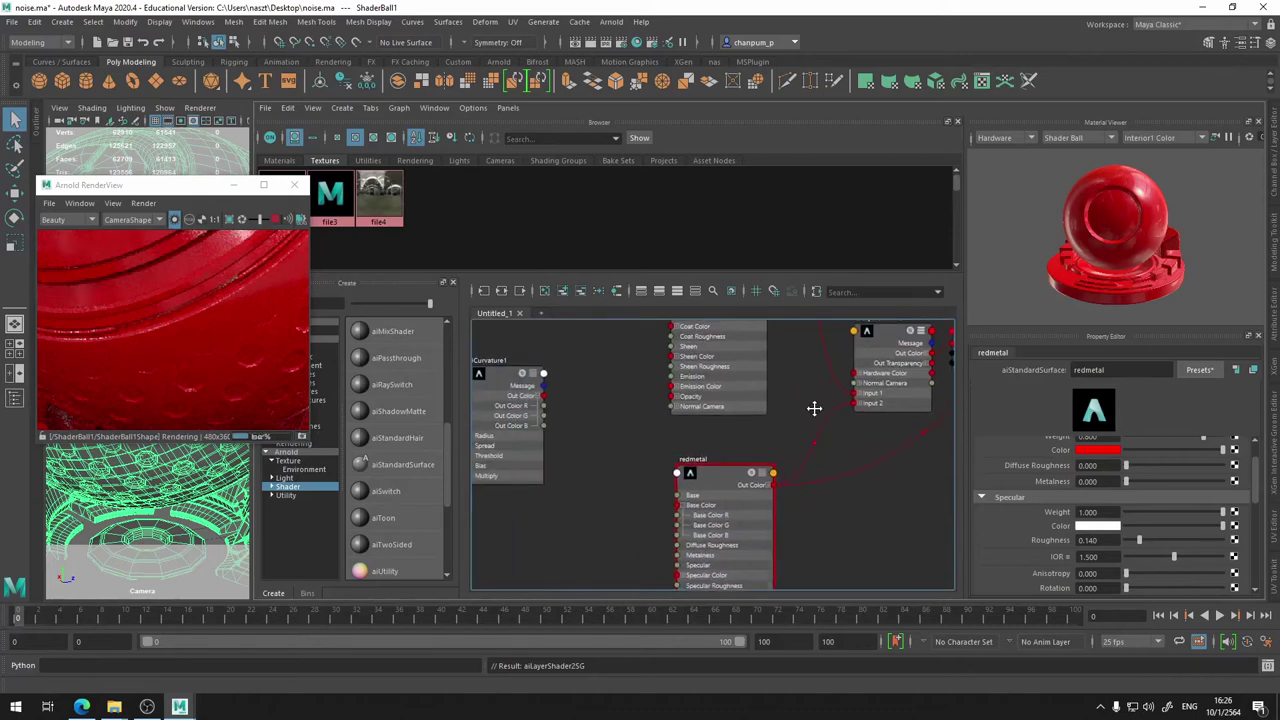
- Move aiCurvature1 below aiLayerShader2 and start a connection from its Out Color
left_click(882, 357)
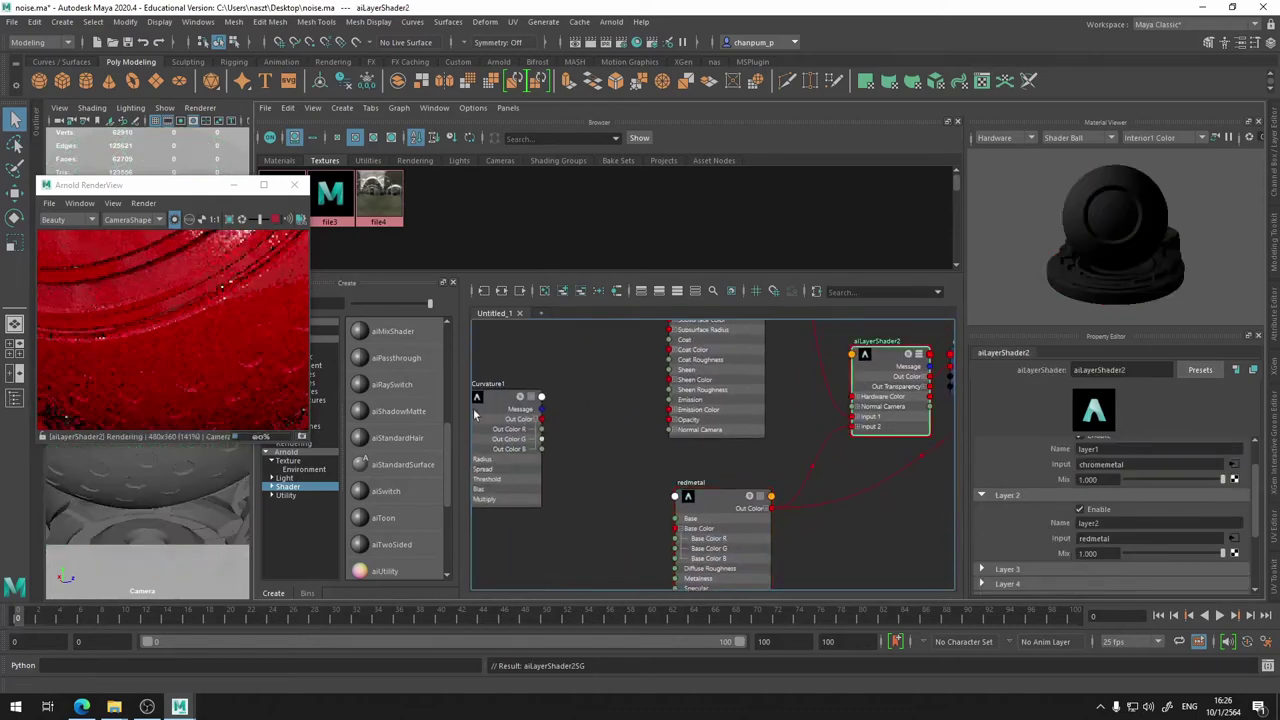
middle_click_drag(606, 398, 651, 403, "alt")
left_click(541, 412)
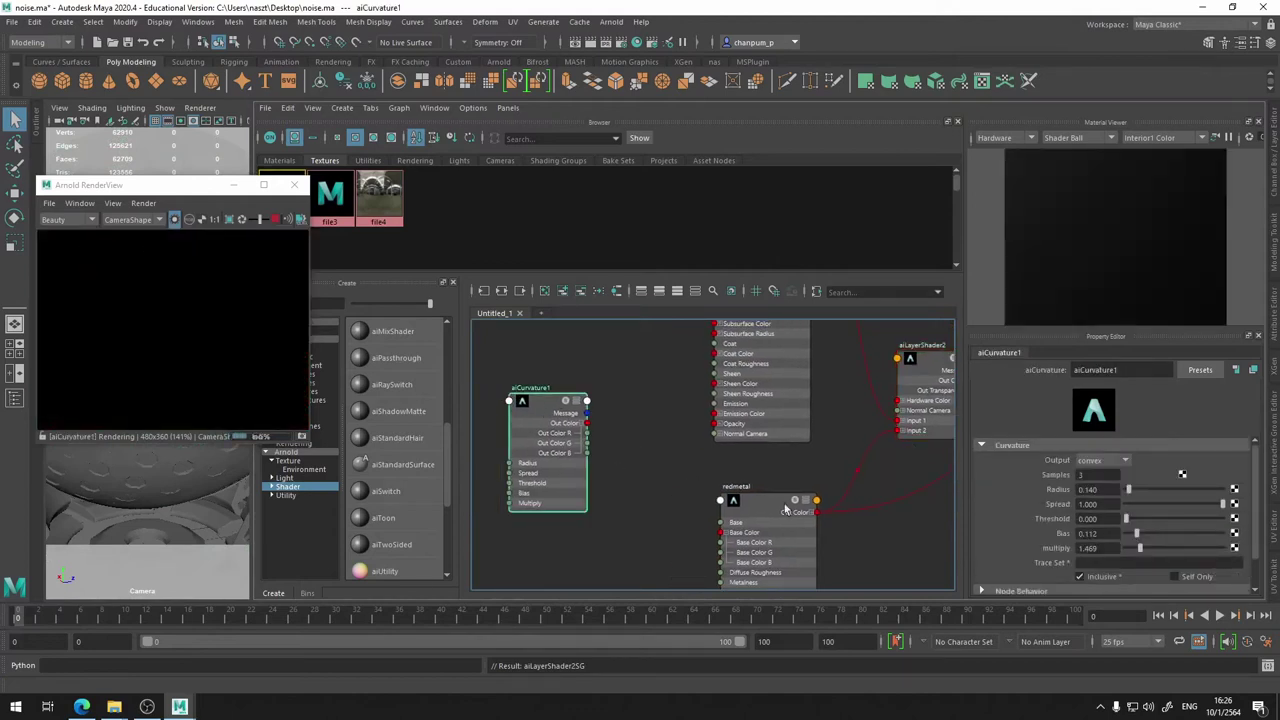
left_click_drag(537, 412, 919, 557)
left_click(767, 518)
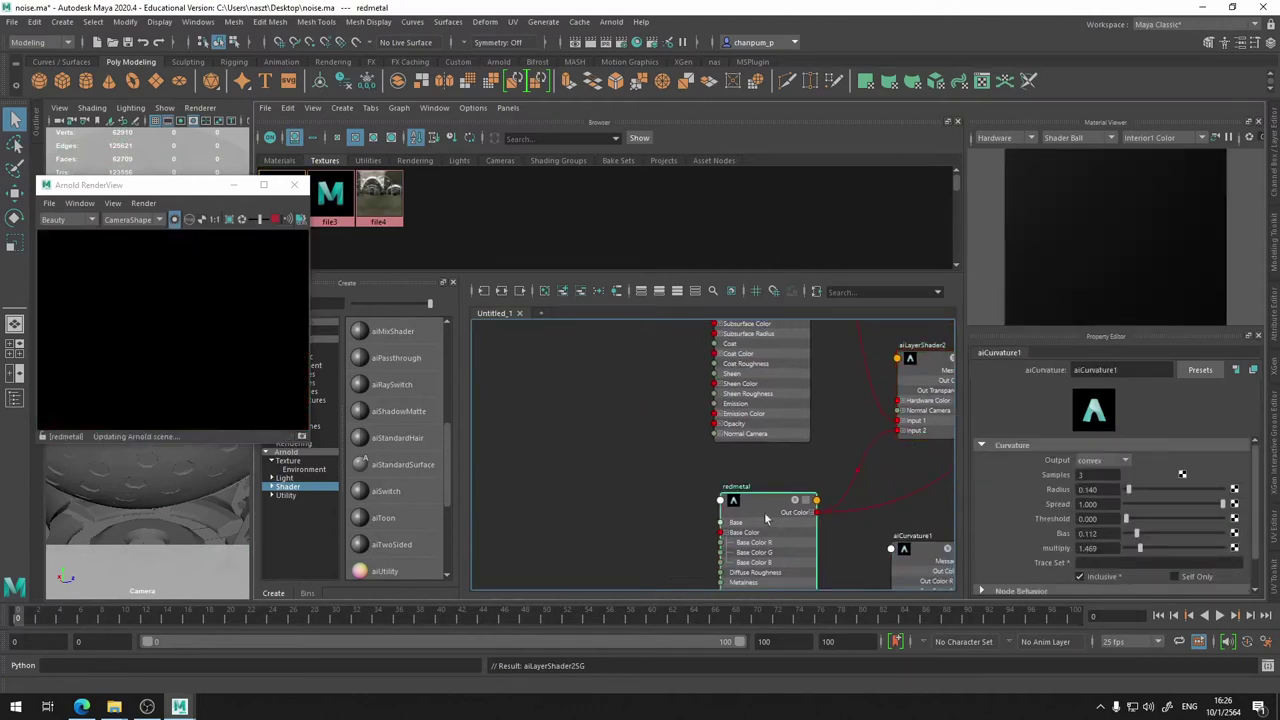
left_click_drag(767, 518, 655, 492)
mouse_move(918, 510)
middle_mouse_down("alt")
mouse_move(613, 555)
mouse_move(721, 491)
middle_mouse_up("alt")
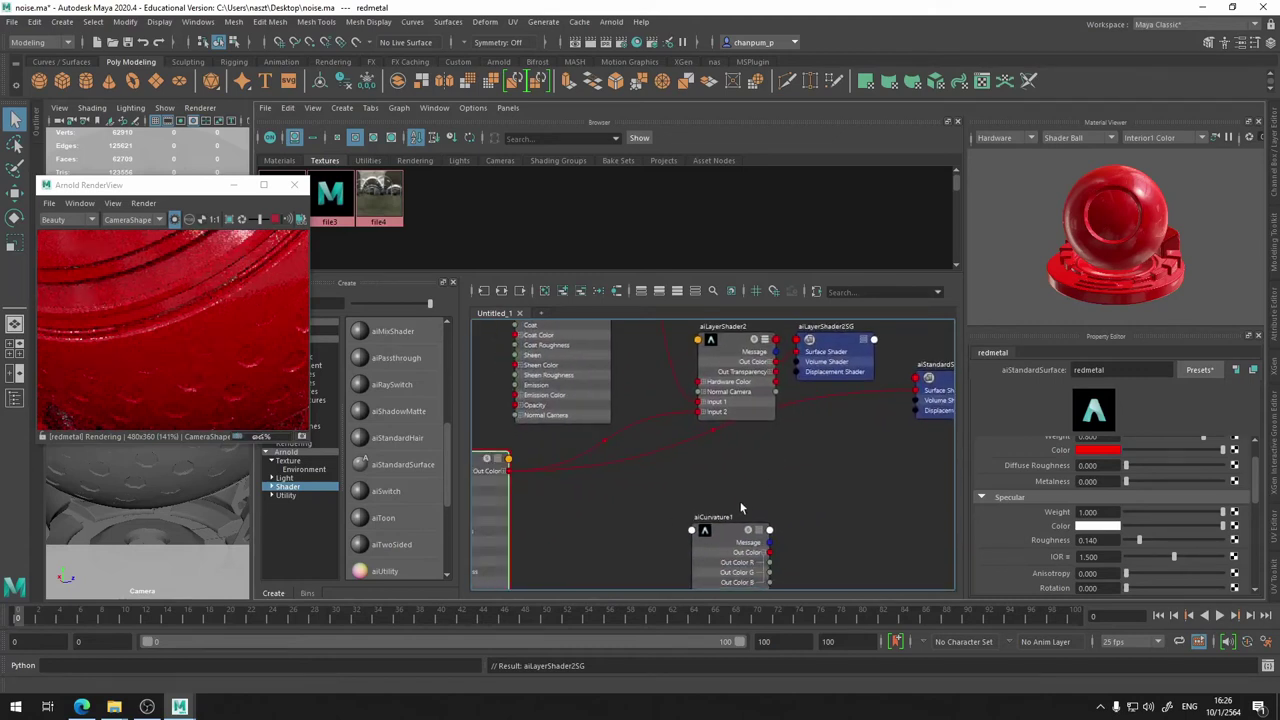
left_click_drag(723, 537, 611, 519)
middle_click_drag(731, 508, 730, 560, "alt")
left_click(726, 404)
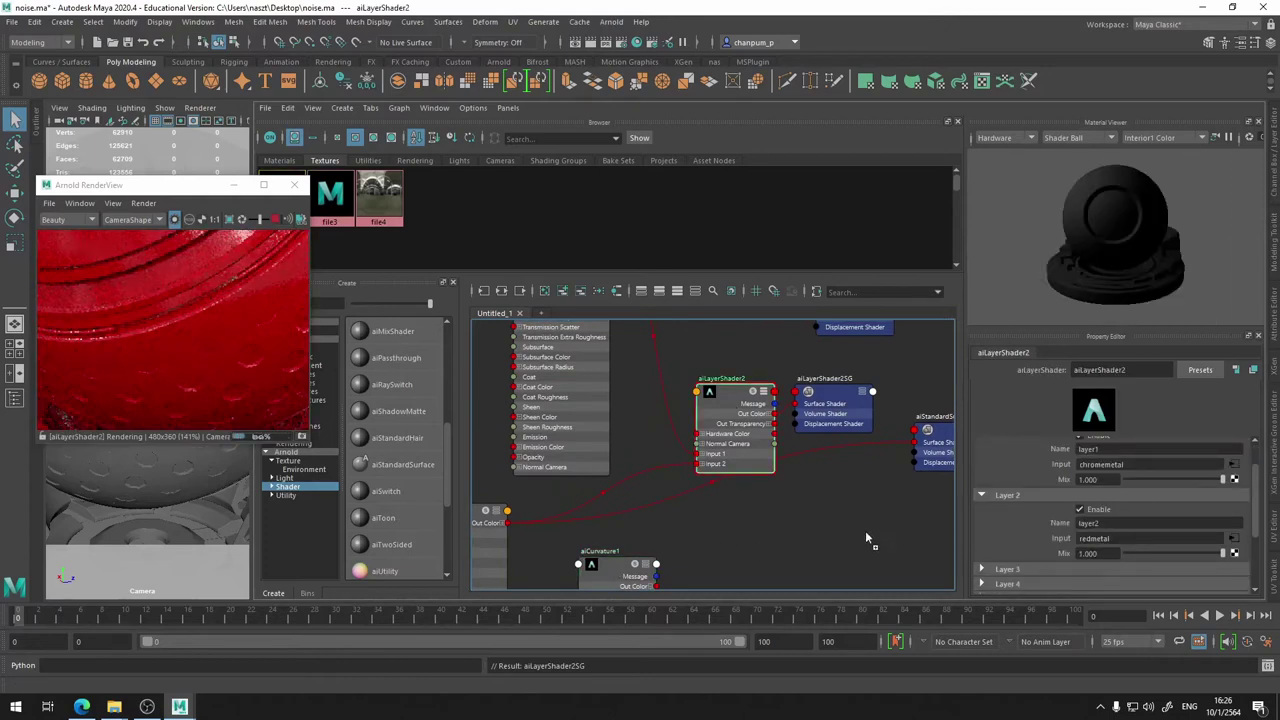
left_click(622, 568)
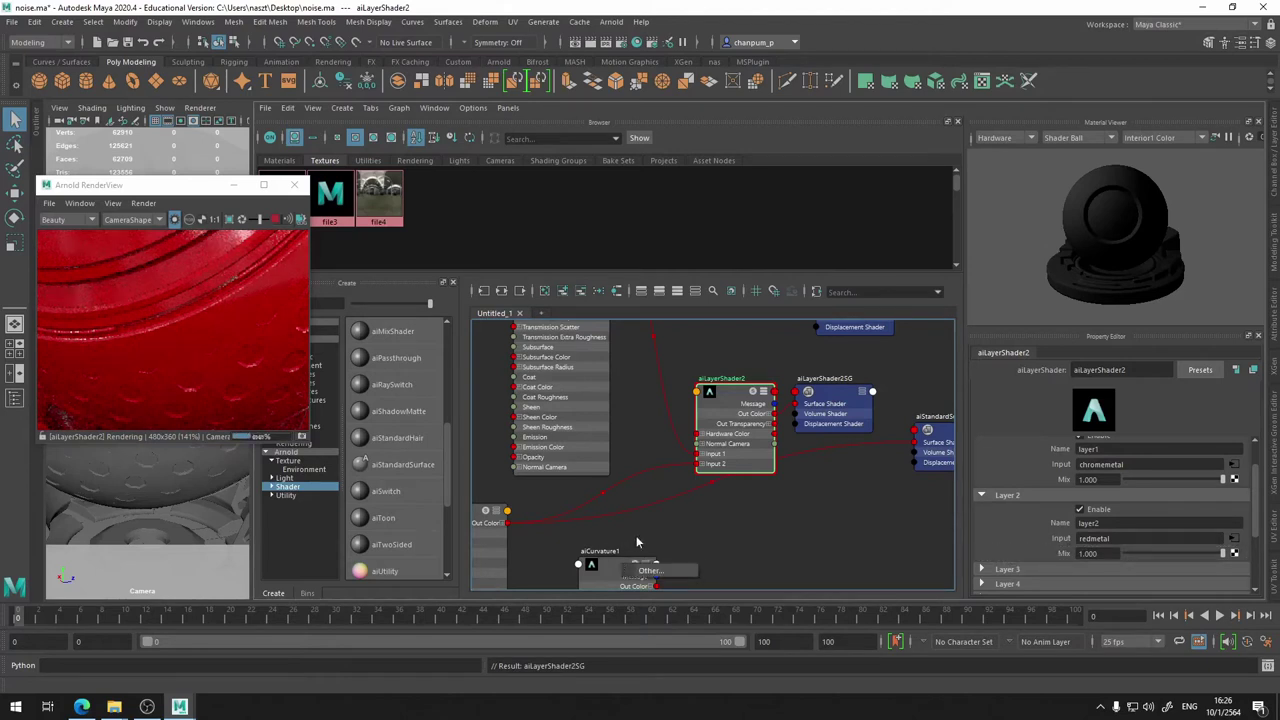
- Connect aiCurvature1's outColorR to aiLayerShader2's mix2 in the Connection Editor
left_click(637, 542)
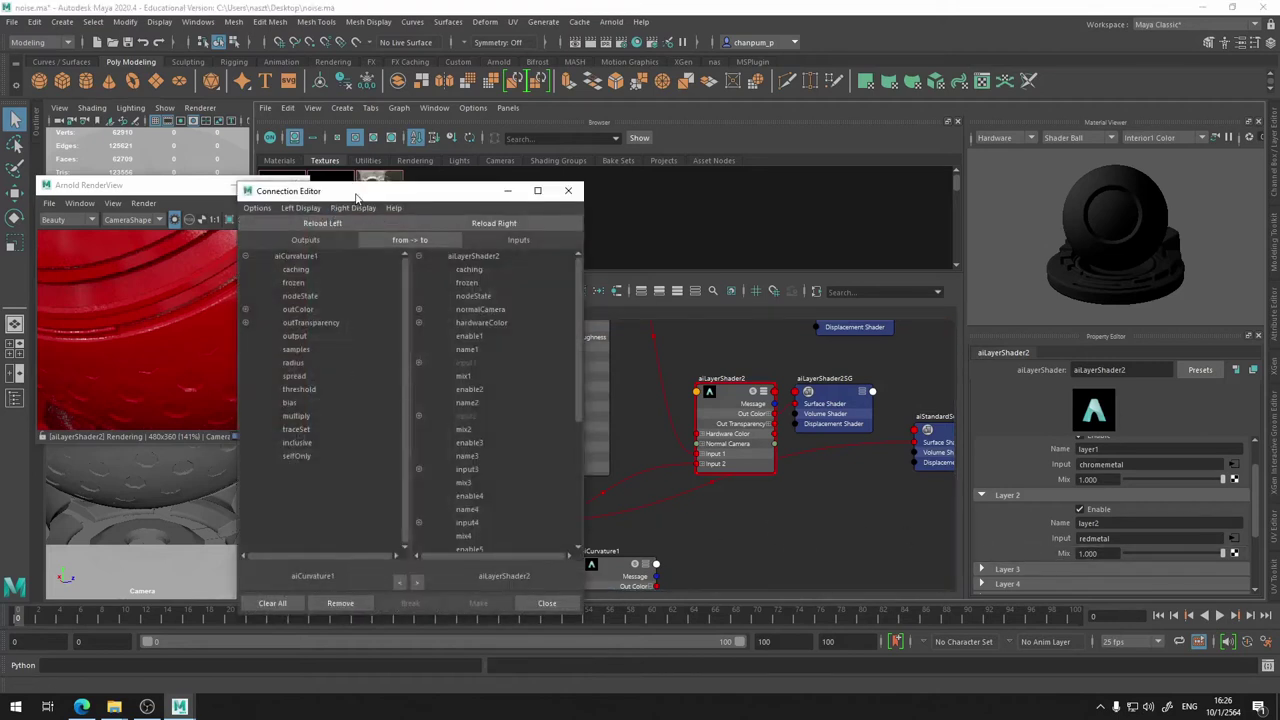
left_click_drag(357, 197, 575, 133)
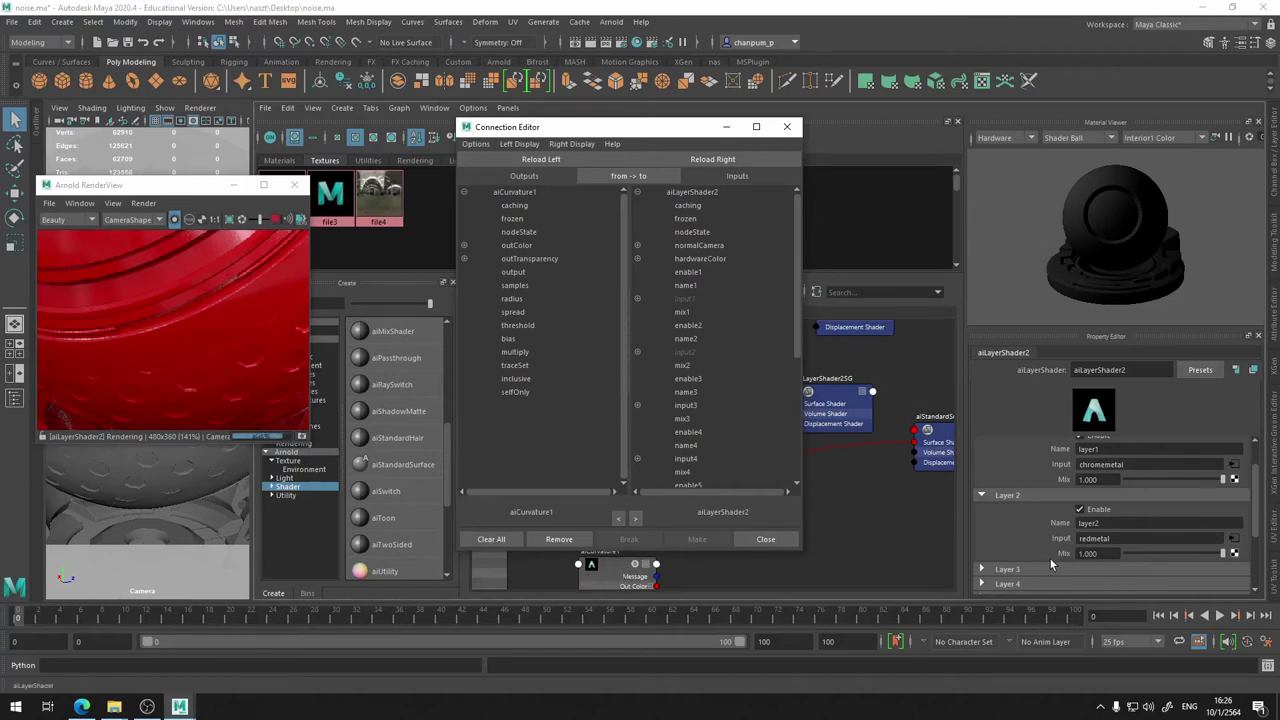
left_click(464, 245)
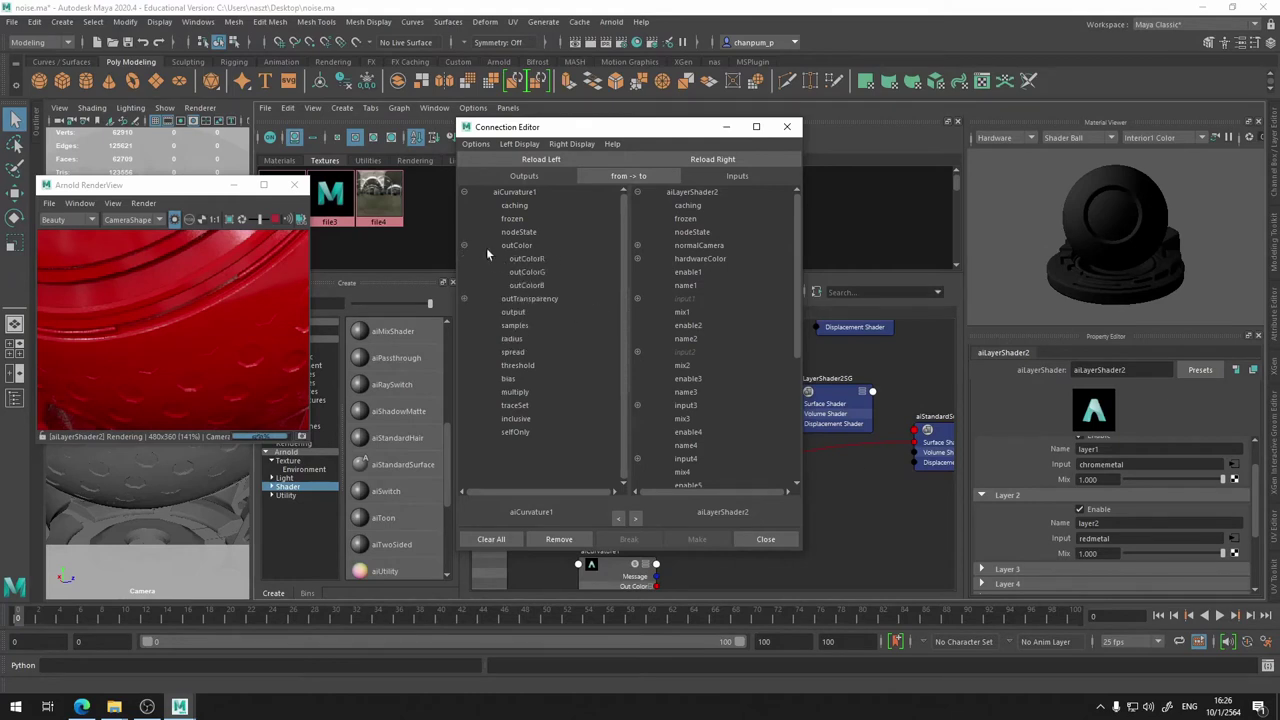
left_click(537, 262)
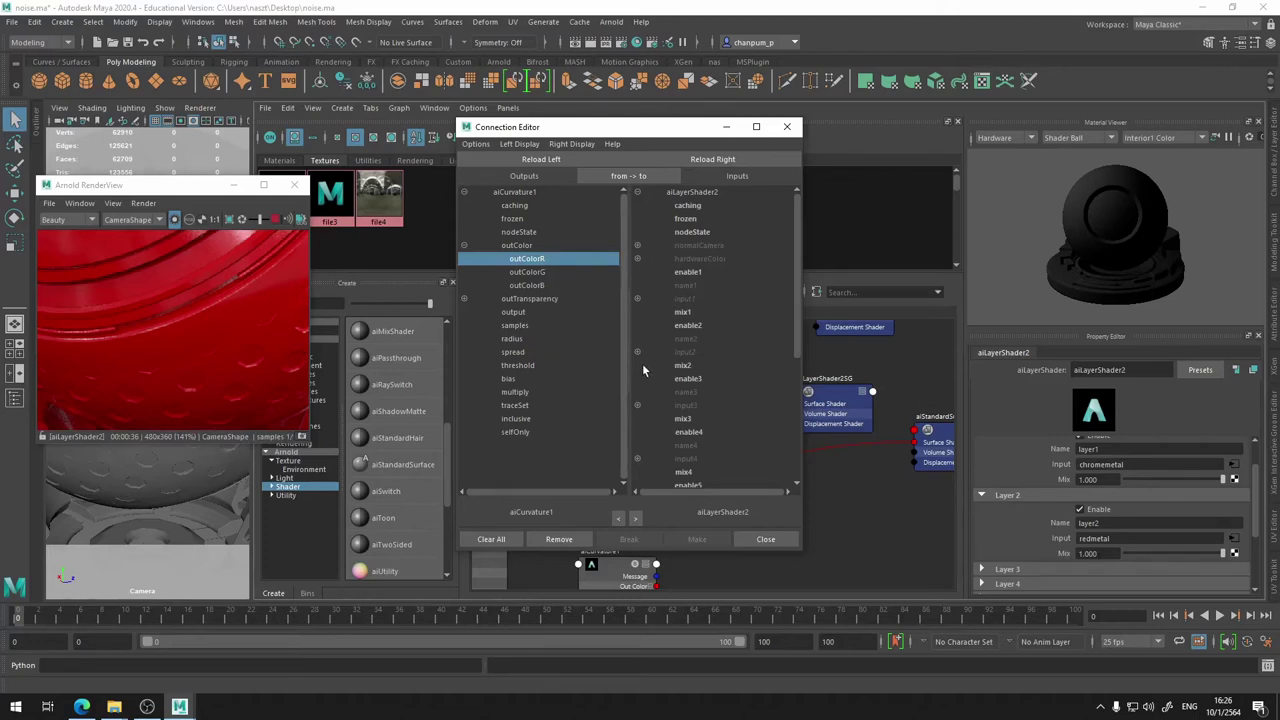
left_click(682, 366)
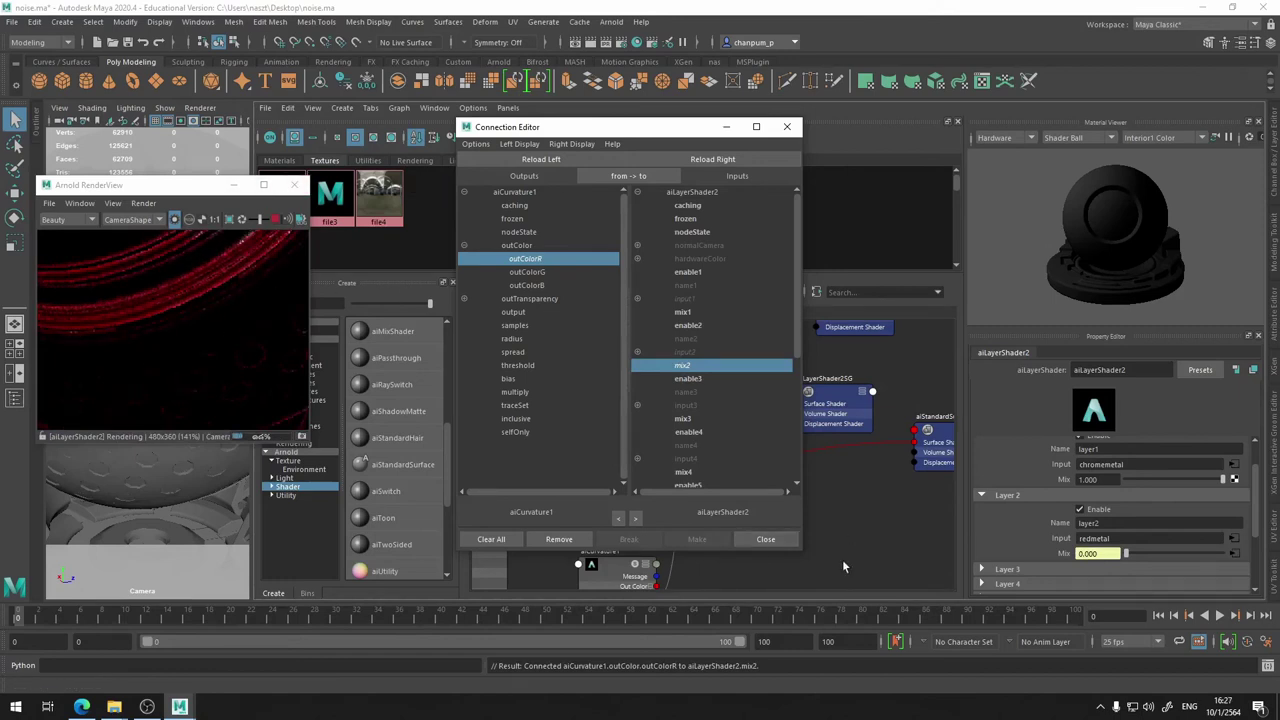
left_click(774, 541)
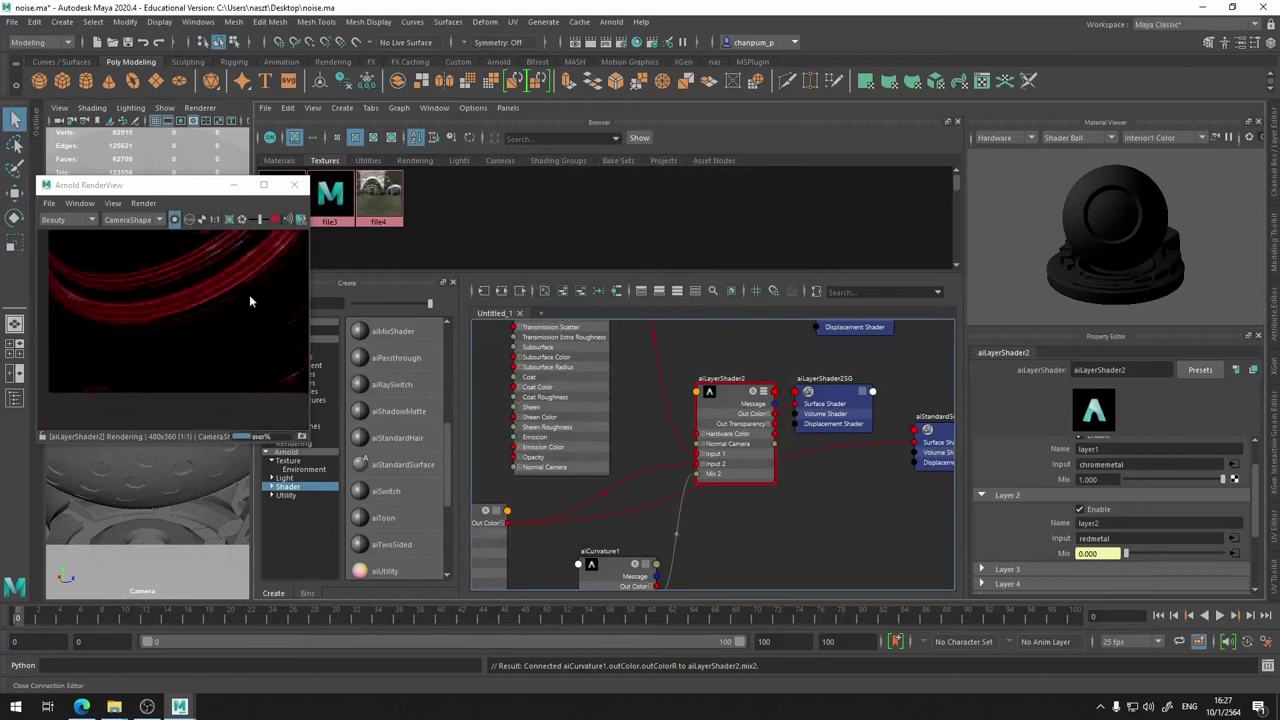
- Move aiCurvature1 closer to the layered shader and auto-arrange the node graph
scroll(248, 294, "down", 4)
scroll(208, 322, "down", 1)
middle_click_drag(196, 348, 230, 314)
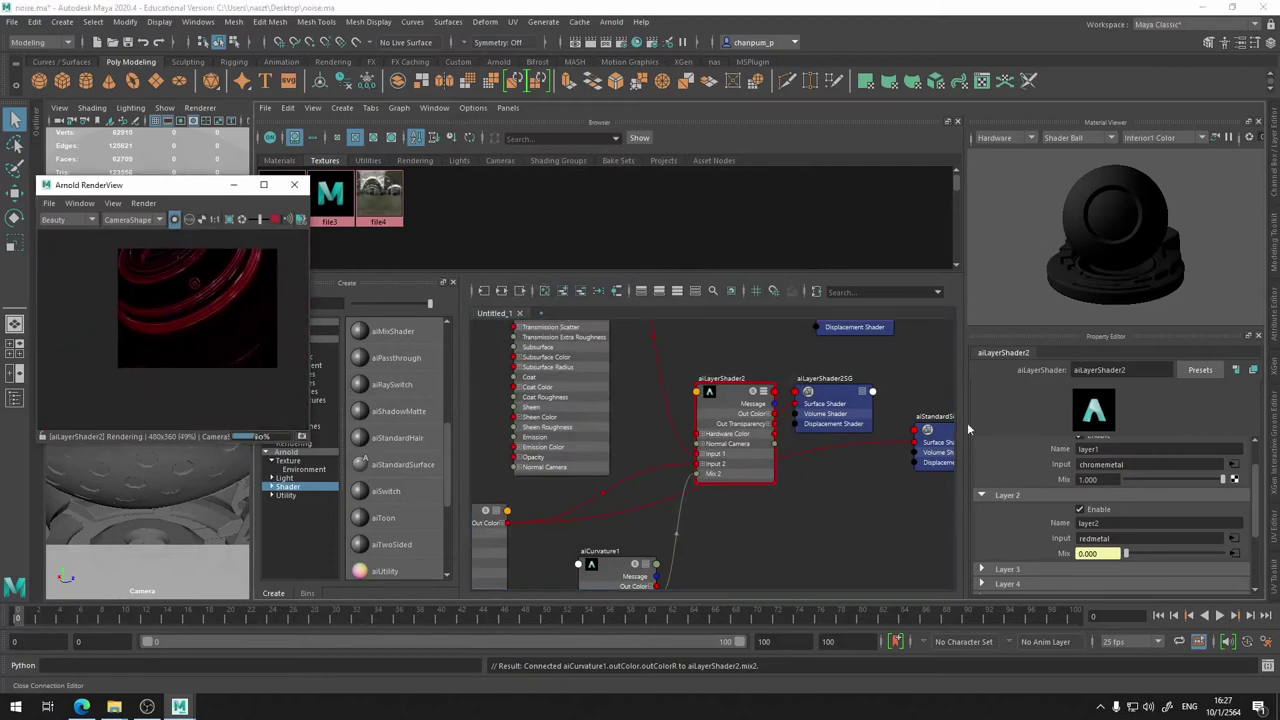
middle_click_drag(798, 522, 953, 414, "alt")
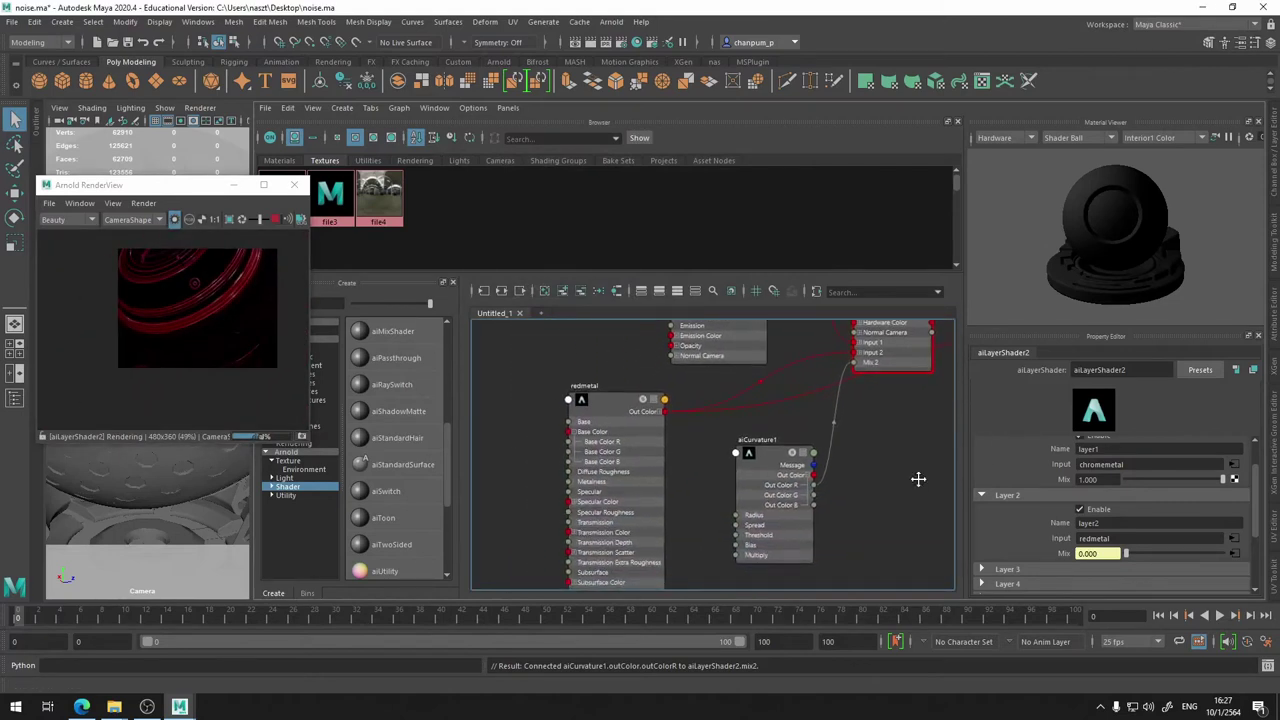
middle_click_drag(797, 477, 645, 475, "alt")
left_click_drag(627, 461, 572, 441)
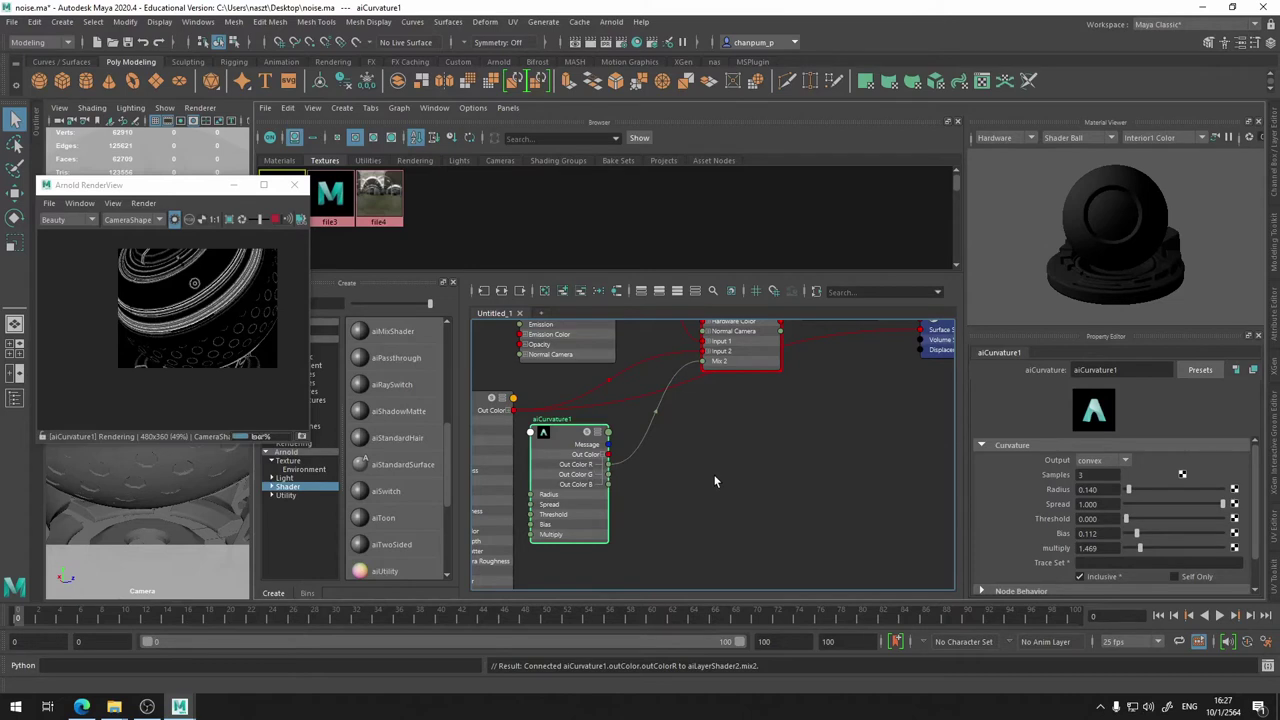
middle_click_drag(714, 481, 697, 510, "alt")
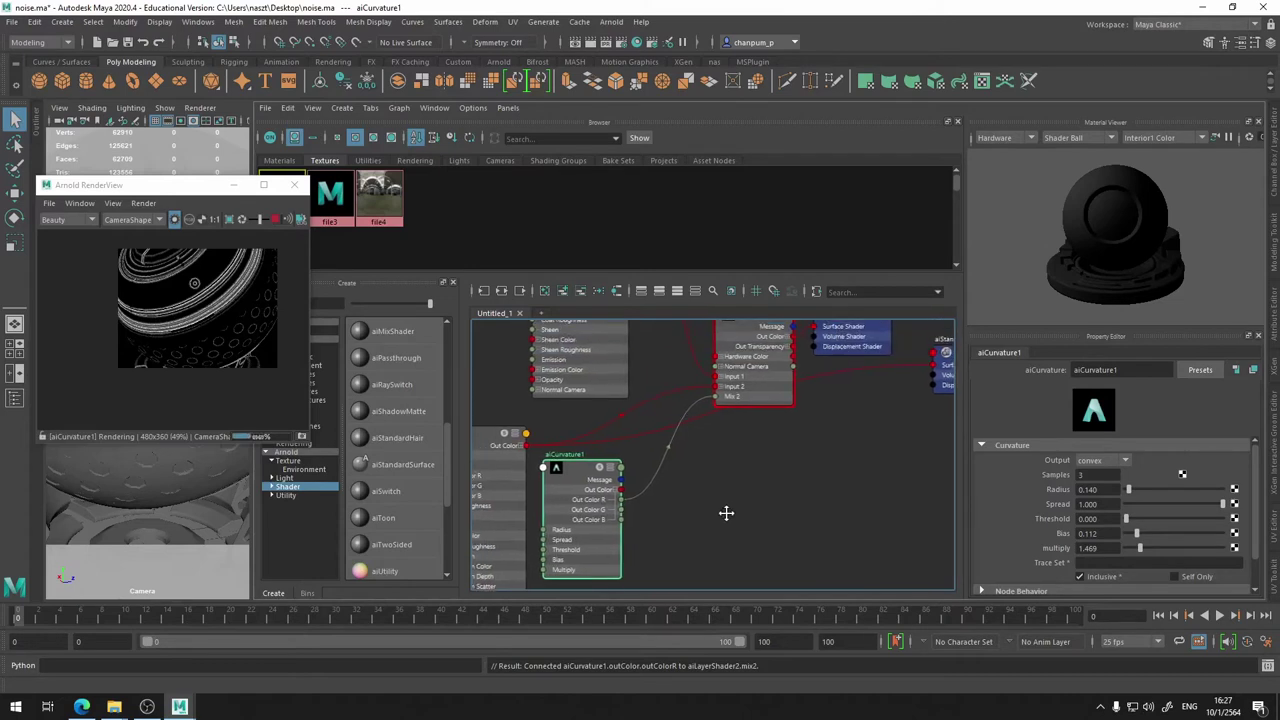
left_click(777, 534)
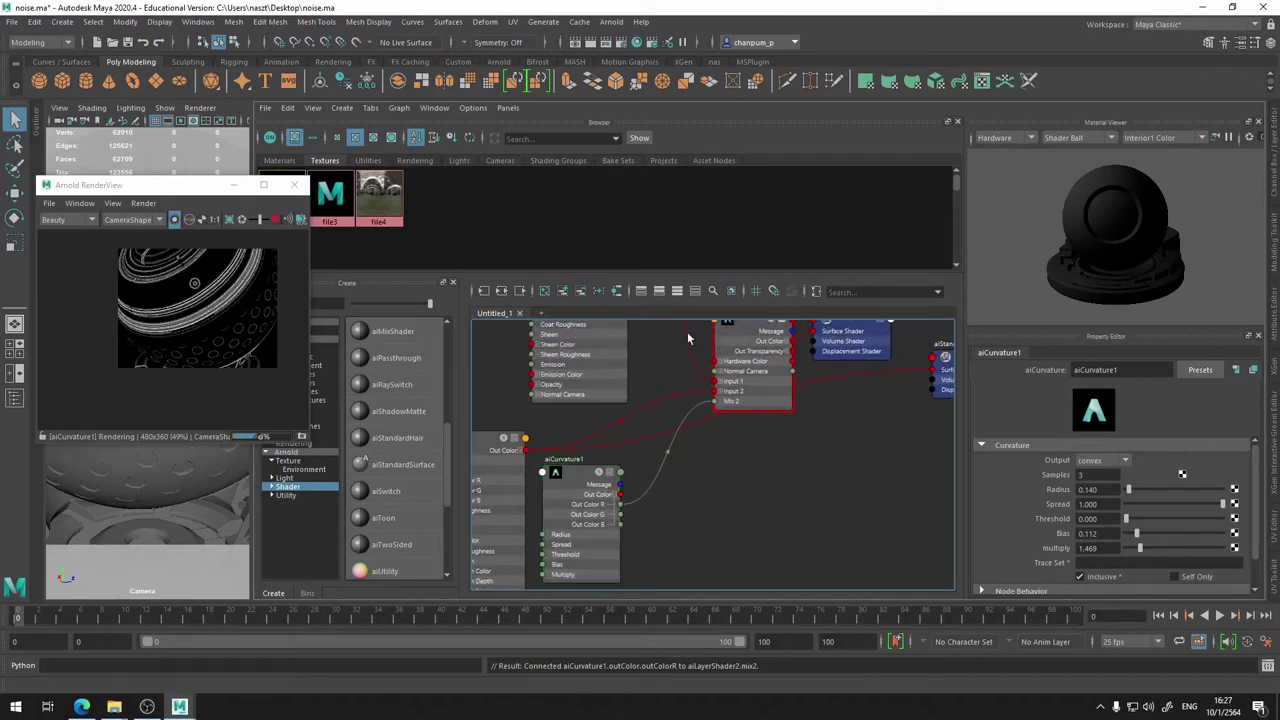
left_click(599, 292)
- Shift aiLayerShader2 and its shading group right, then rearrange the graph again
scroll(780, 470, "up", 3)
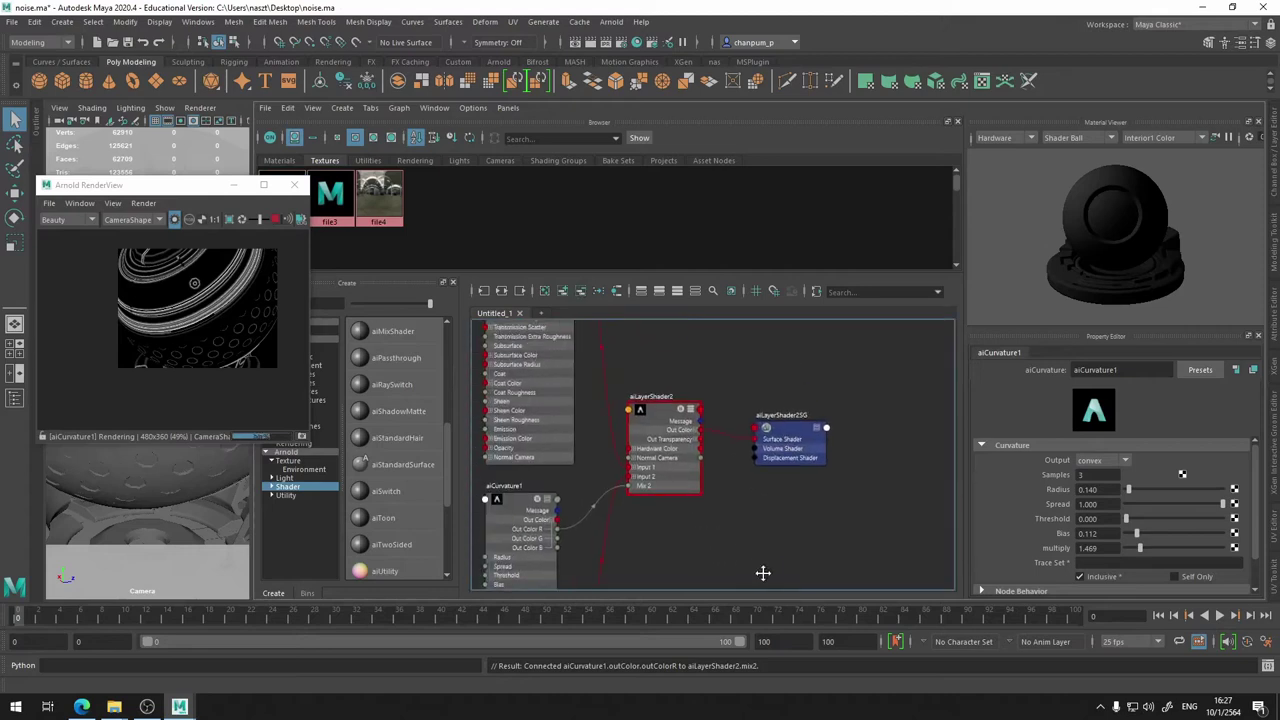
middle_click_drag(797, 540, 712, 475)
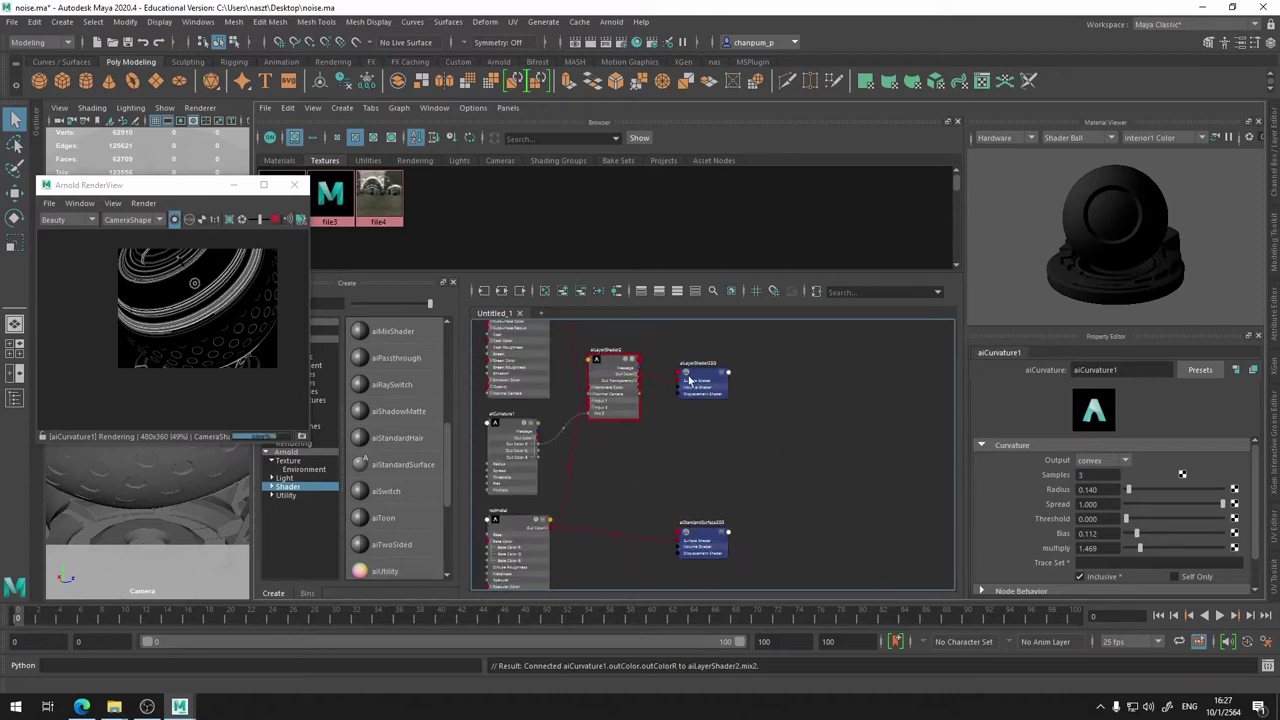
left_click_drag(771, 348, 615, 431)
left_click_drag(612, 385, 780, 385)
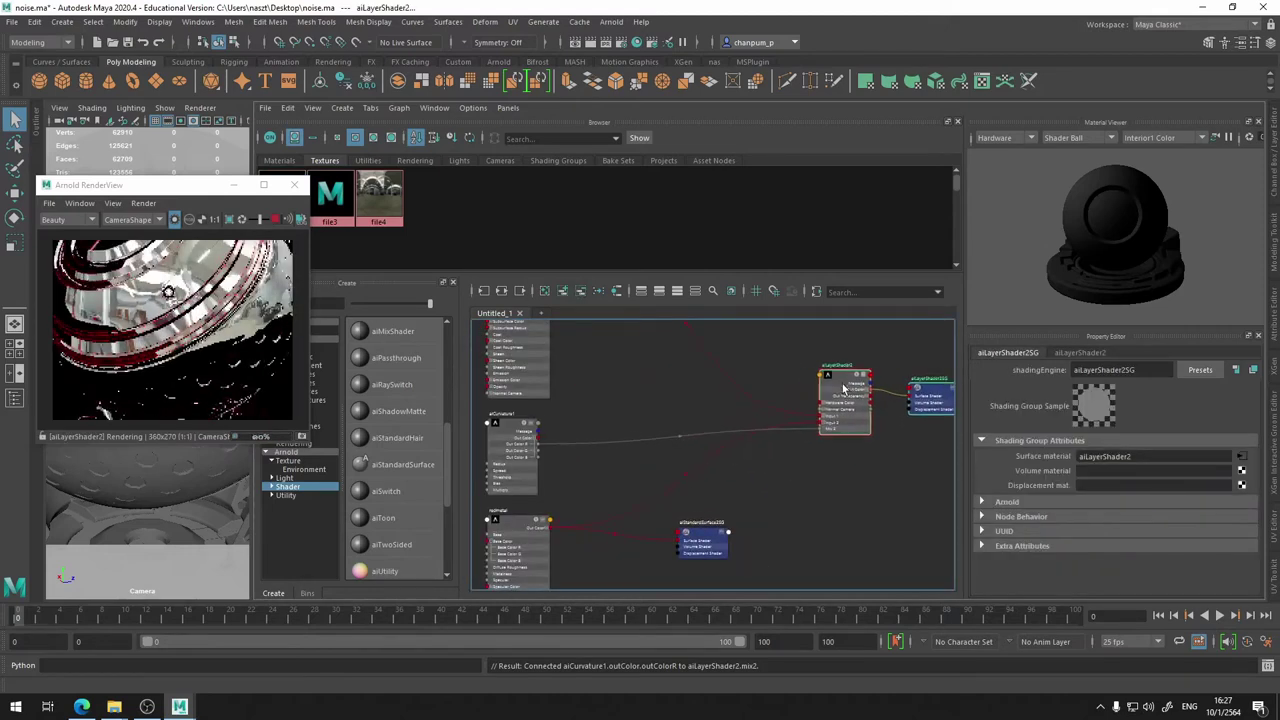
scroll(280, 311, "up", 2)
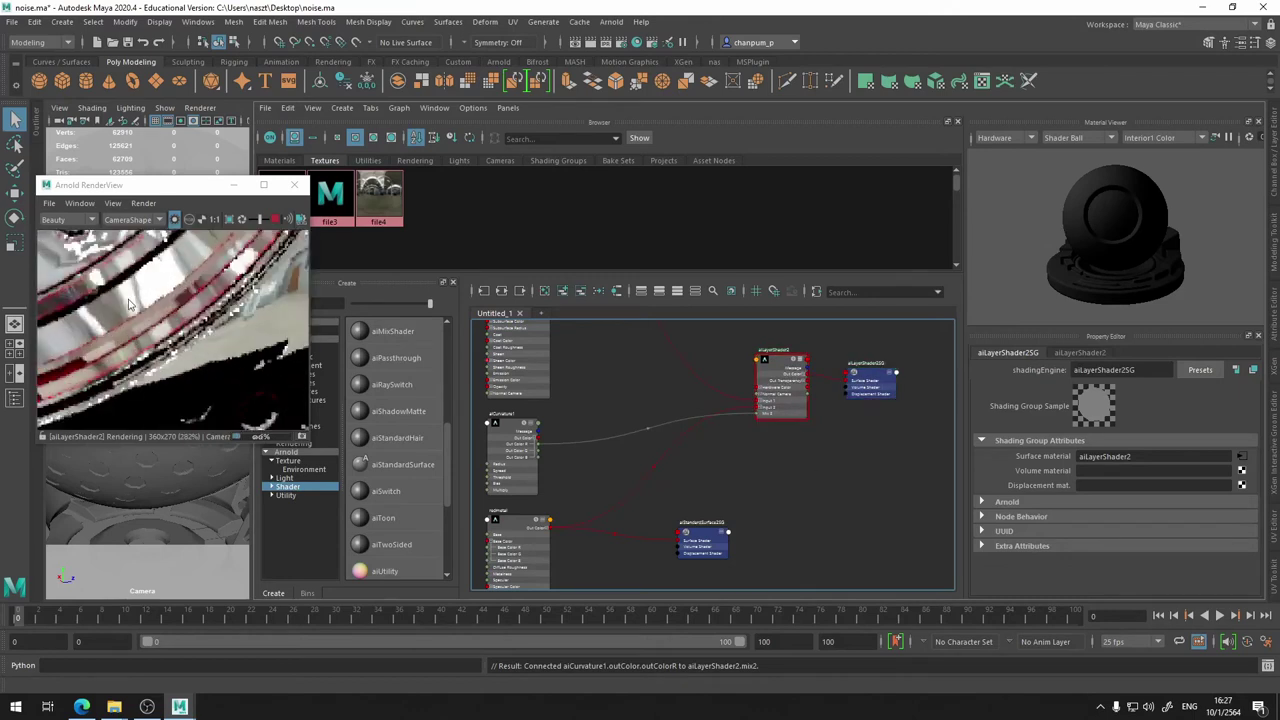
scroll(280, 311, "up", 2)
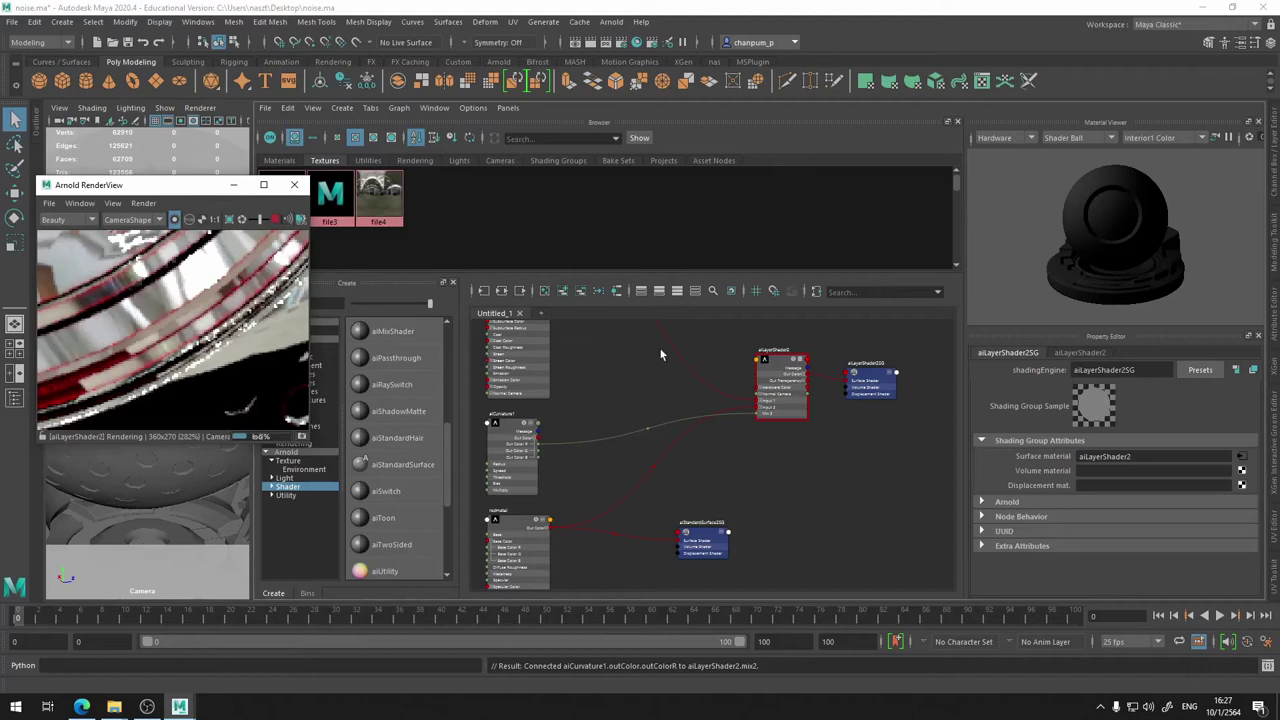
left_click(720, 357)
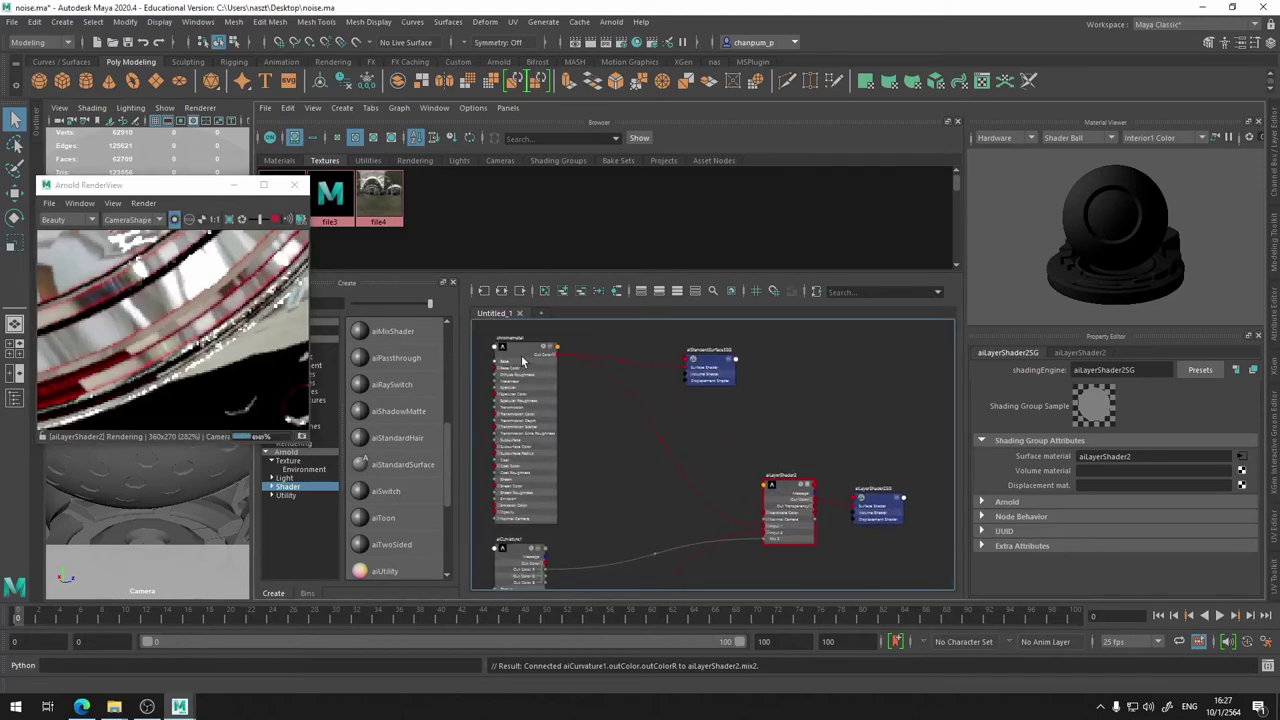
- Inspect aiLayerShader2's input connections and select aiCurvature1 to preview its mask
scroll(794, 510, "up", 3)
scroll(760, 515, "up", 2)
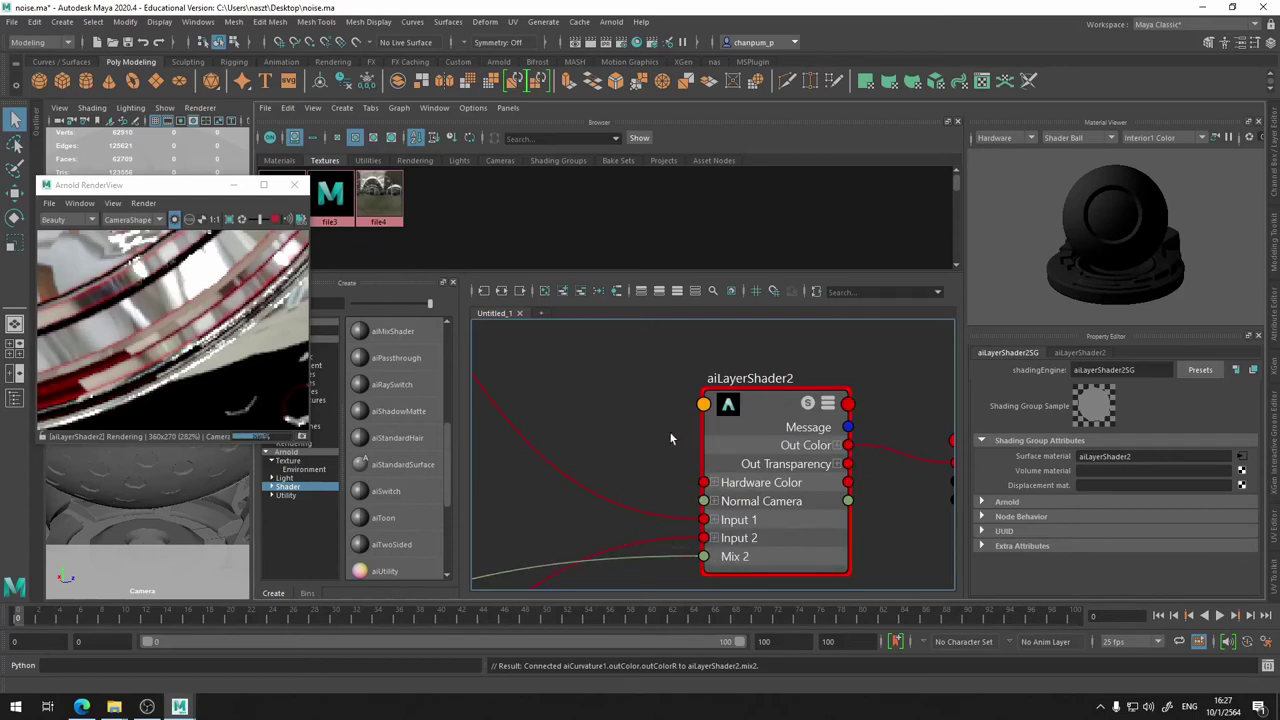
middle_click_drag(654, 463, 647, 393, "alt")
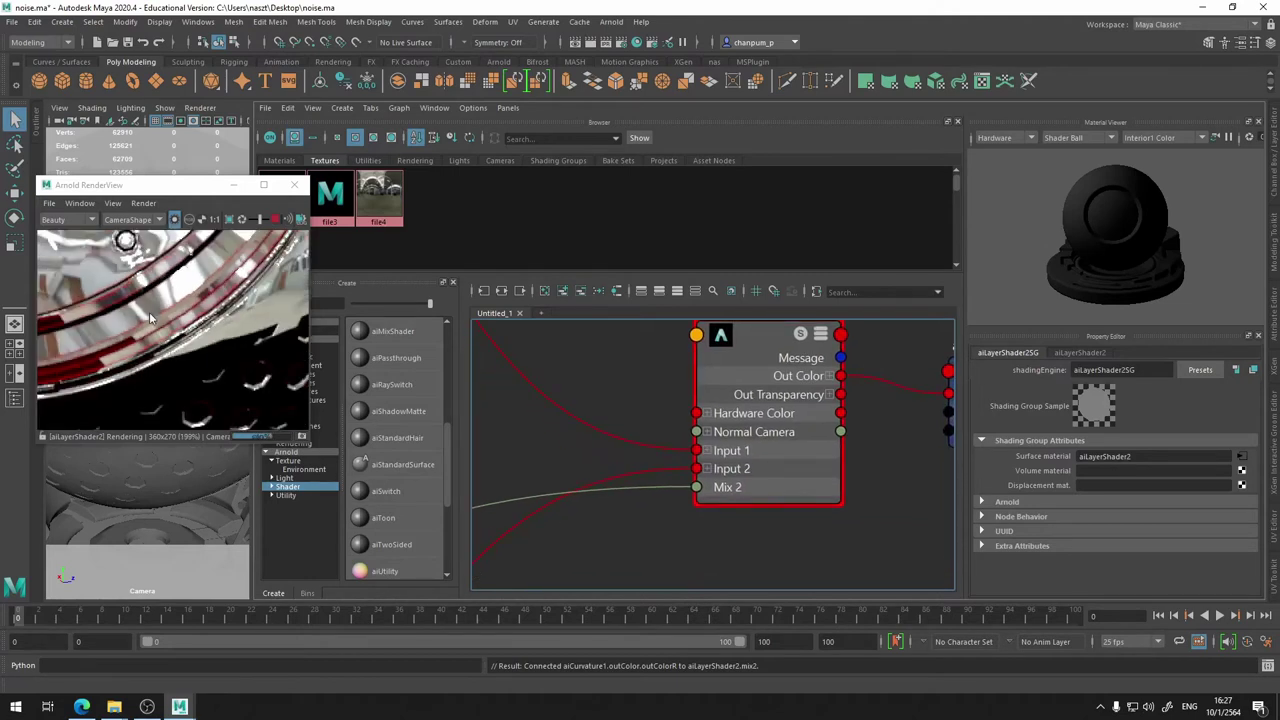
scroll(149, 318, "down", 2)
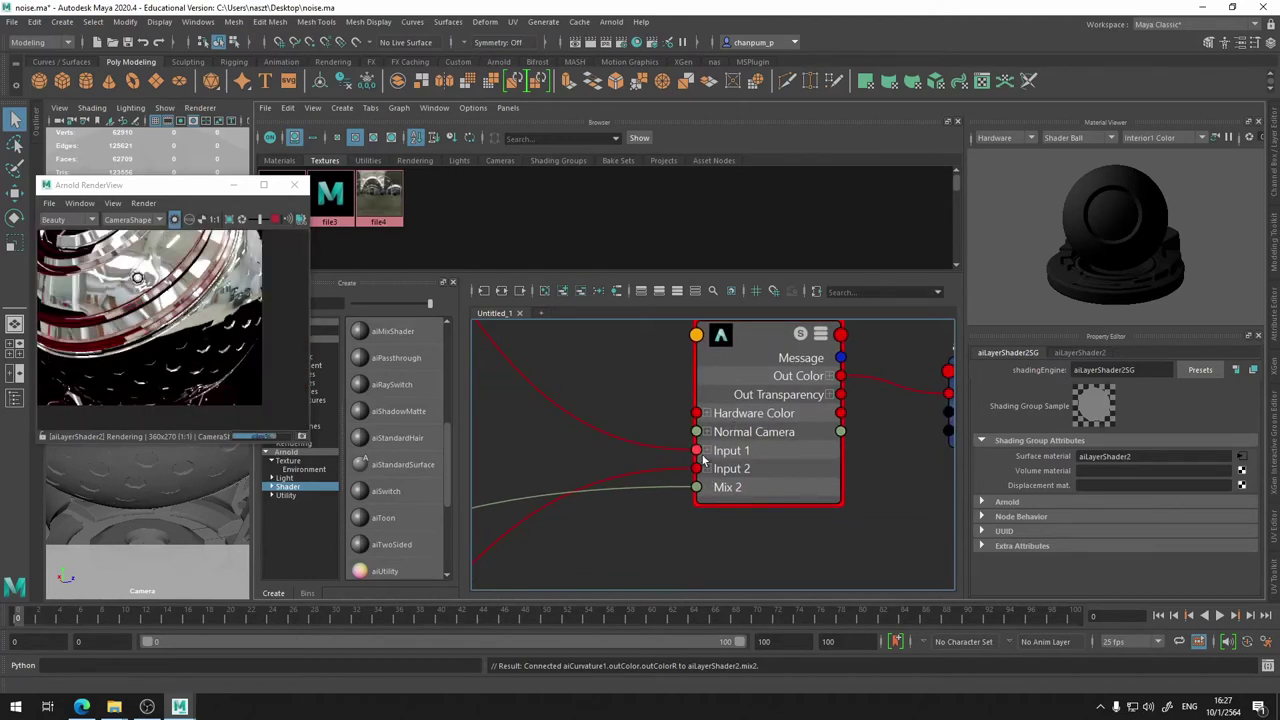
middle_click_drag(622, 524, 903, 360, "alt")
scroll(716, 473, "down", 3)
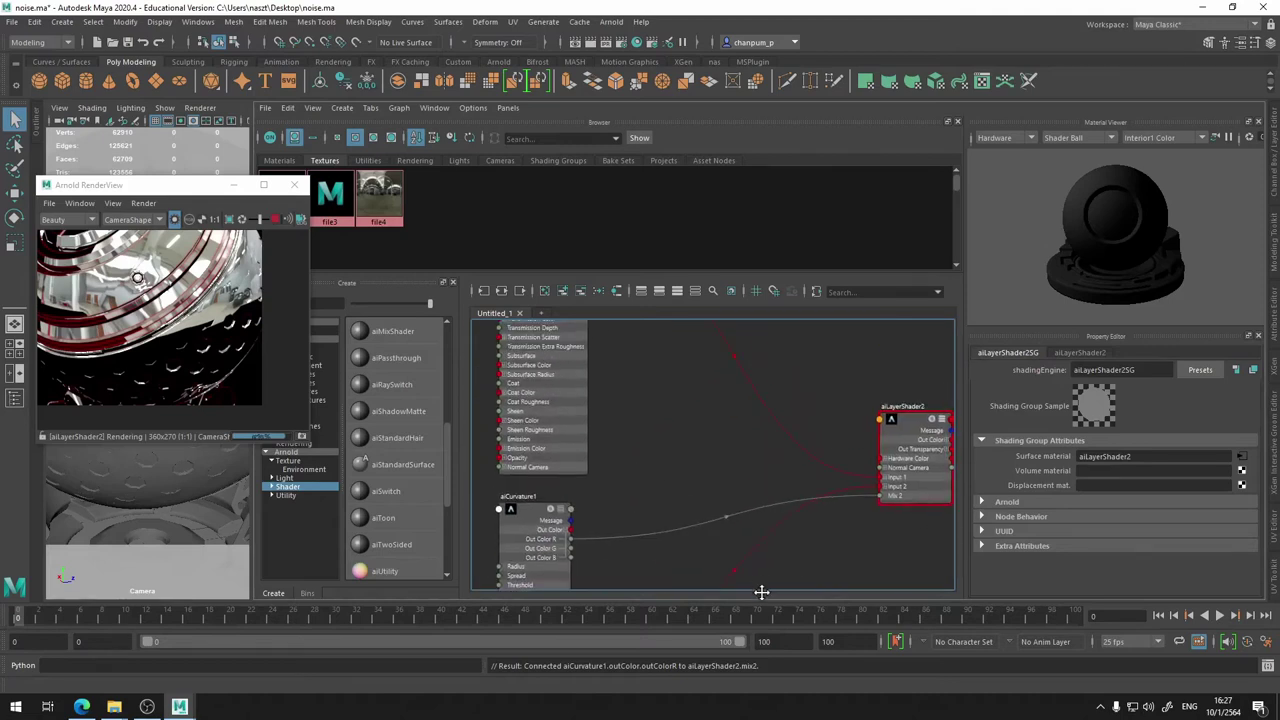
scroll(654, 477, "up", 5)
mouse_move(877, 314)
middle_mouse_down("alt")
mouse_move(632, 369)
mouse_move(501, 344)
middle_mouse_up("alt")
left_click(632, 369)
middle_click_drag(675, 398, 584, 539, "alt")
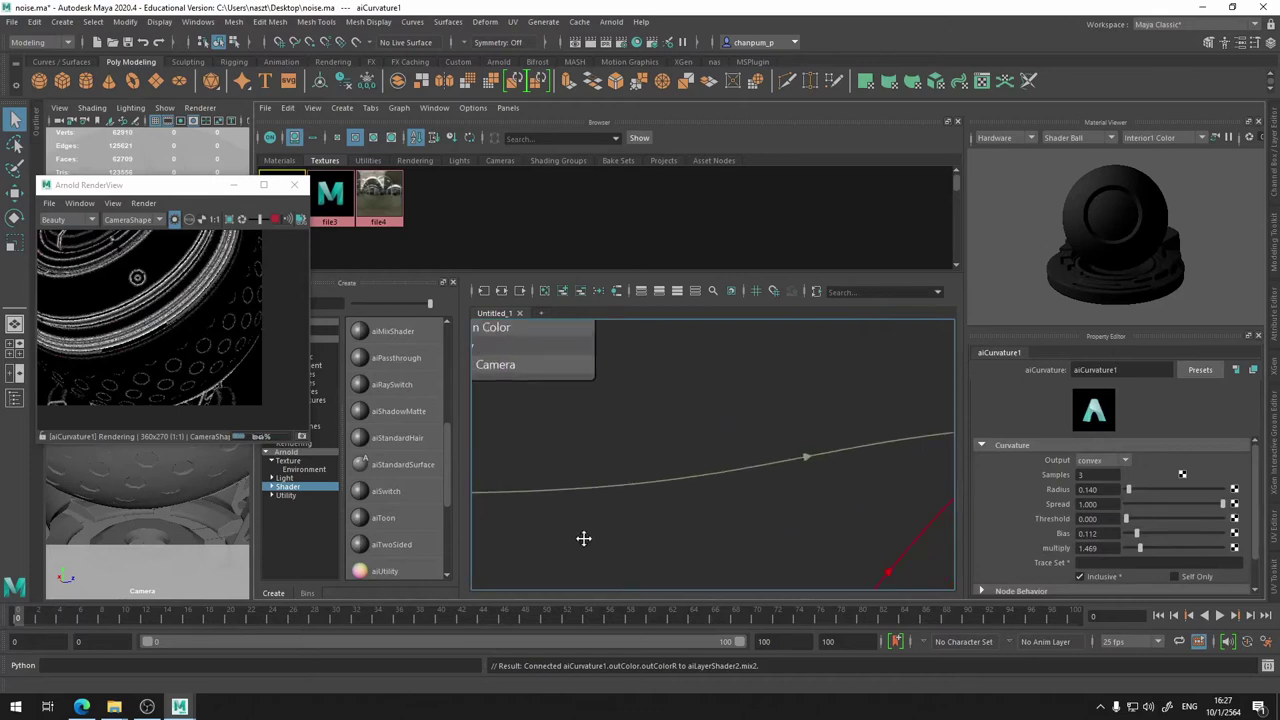
mouse_move(613, 437)
middle_mouse_down("alt")
mouse_move(829, 383)
mouse_move(695, 411)
middle_mouse_up("alt")
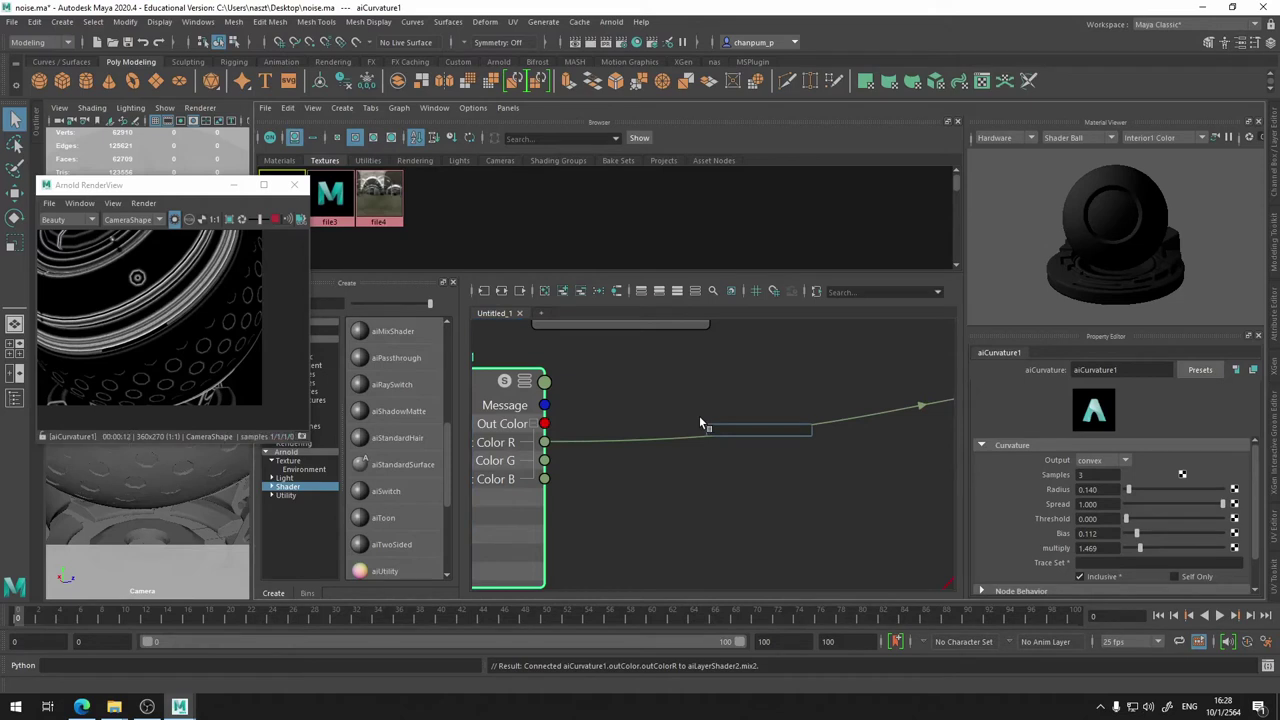
- Create an aiRange node fed by aiCurvature1's Out Color
type("air")
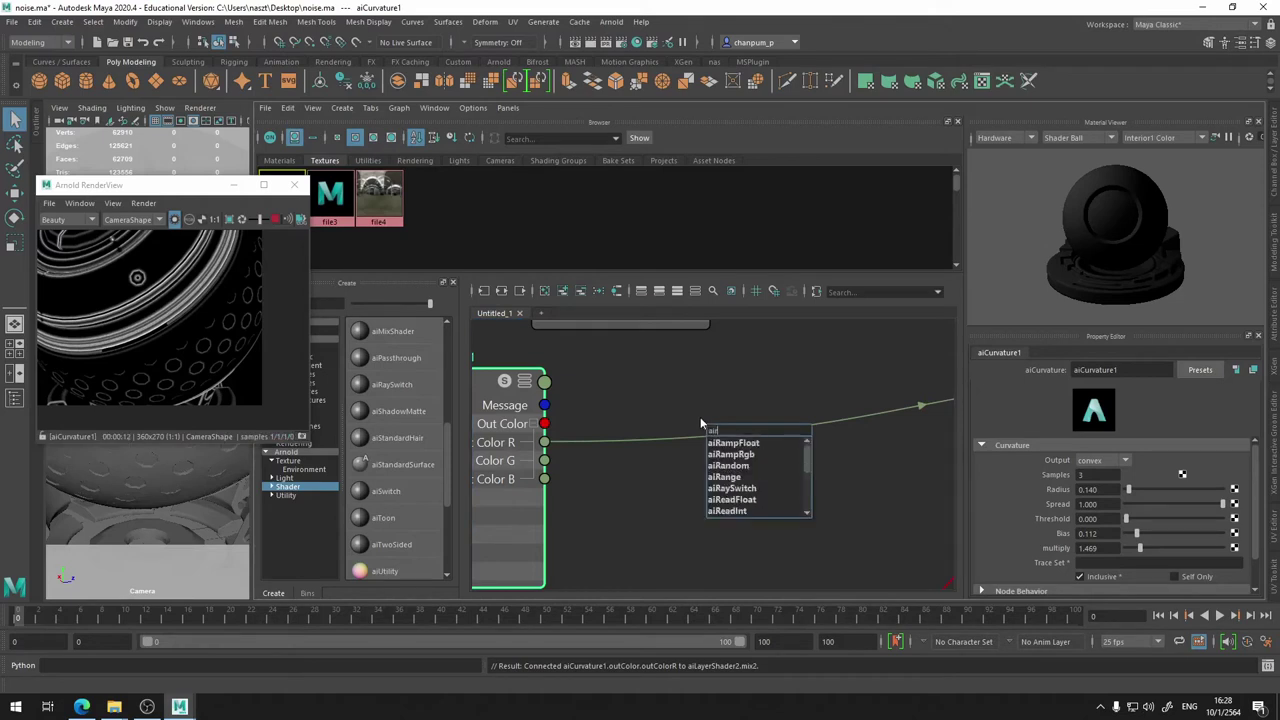
type("a")
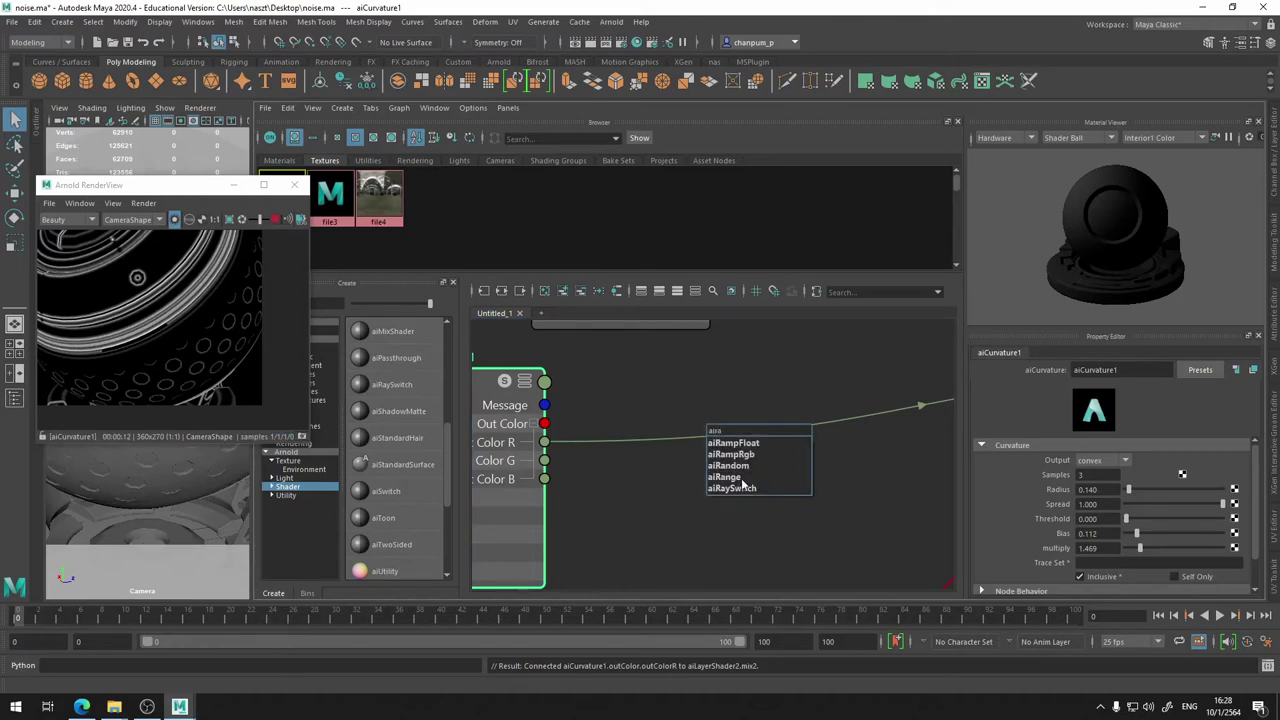
left_click(740, 478)
left_click_drag(551, 447, 708, 486)
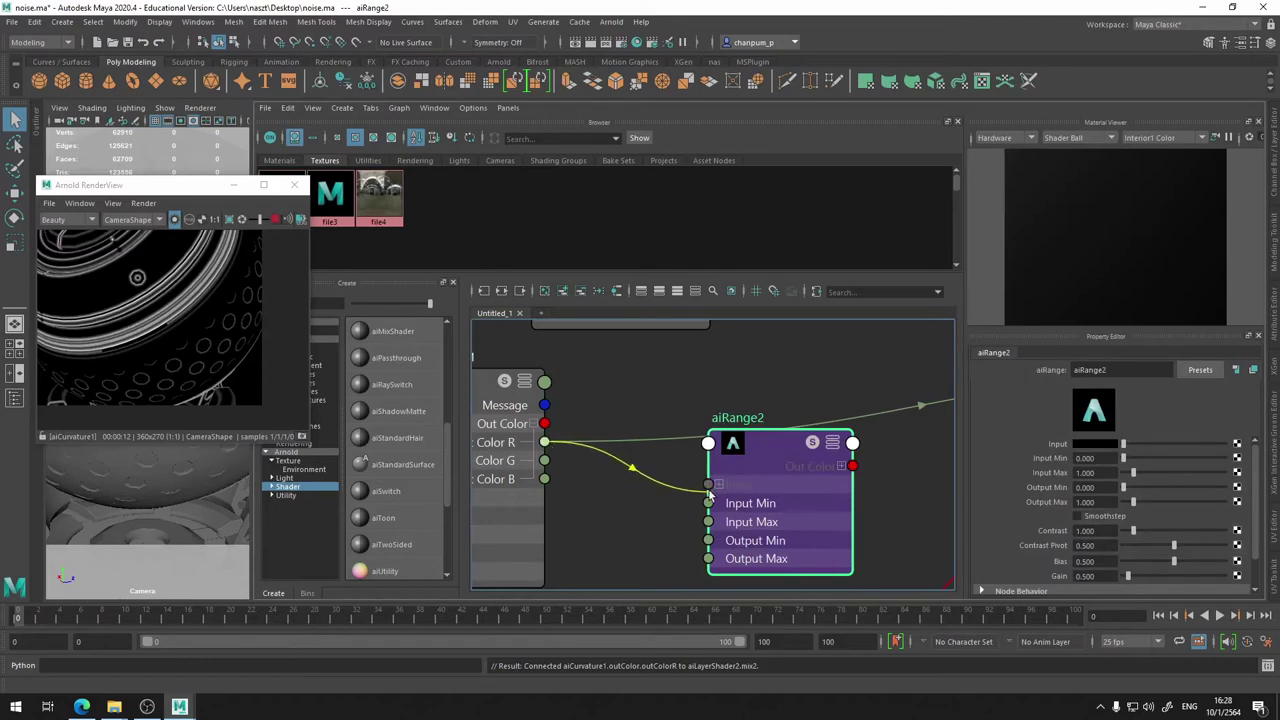
left_click_drag(708, 486, 710, 486)
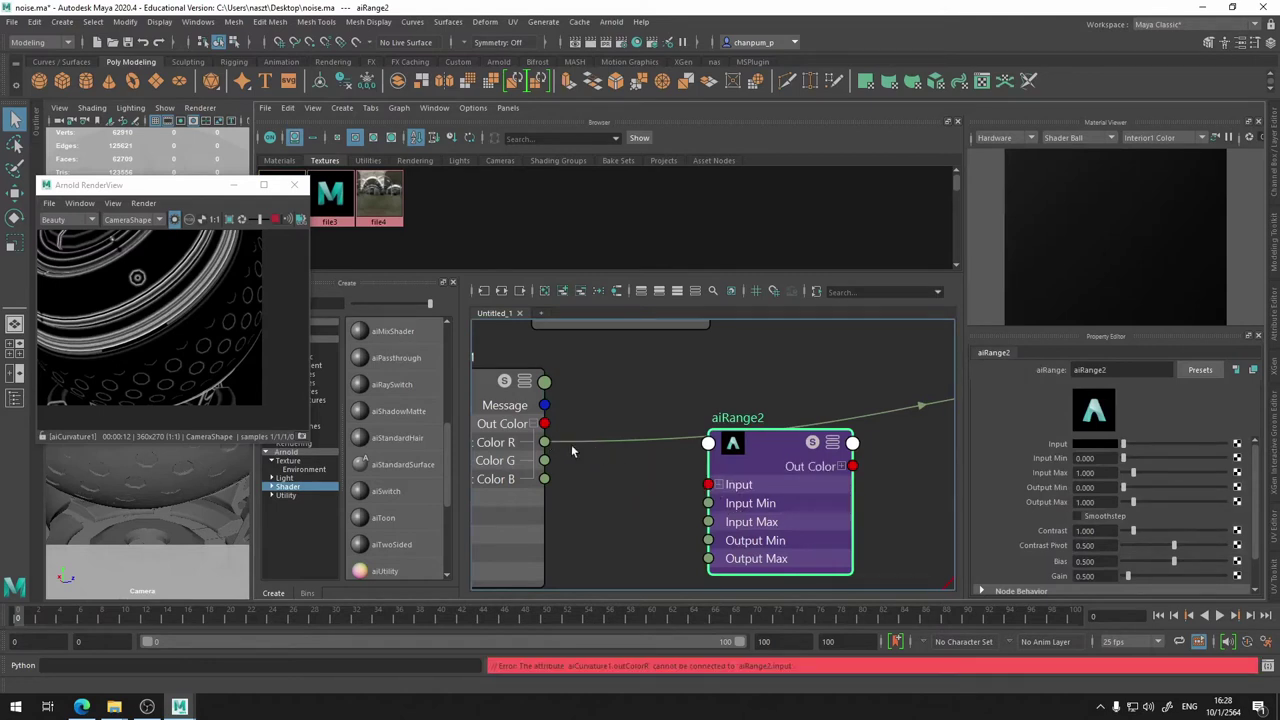
left_click_drag(544, 423, 707, 486)
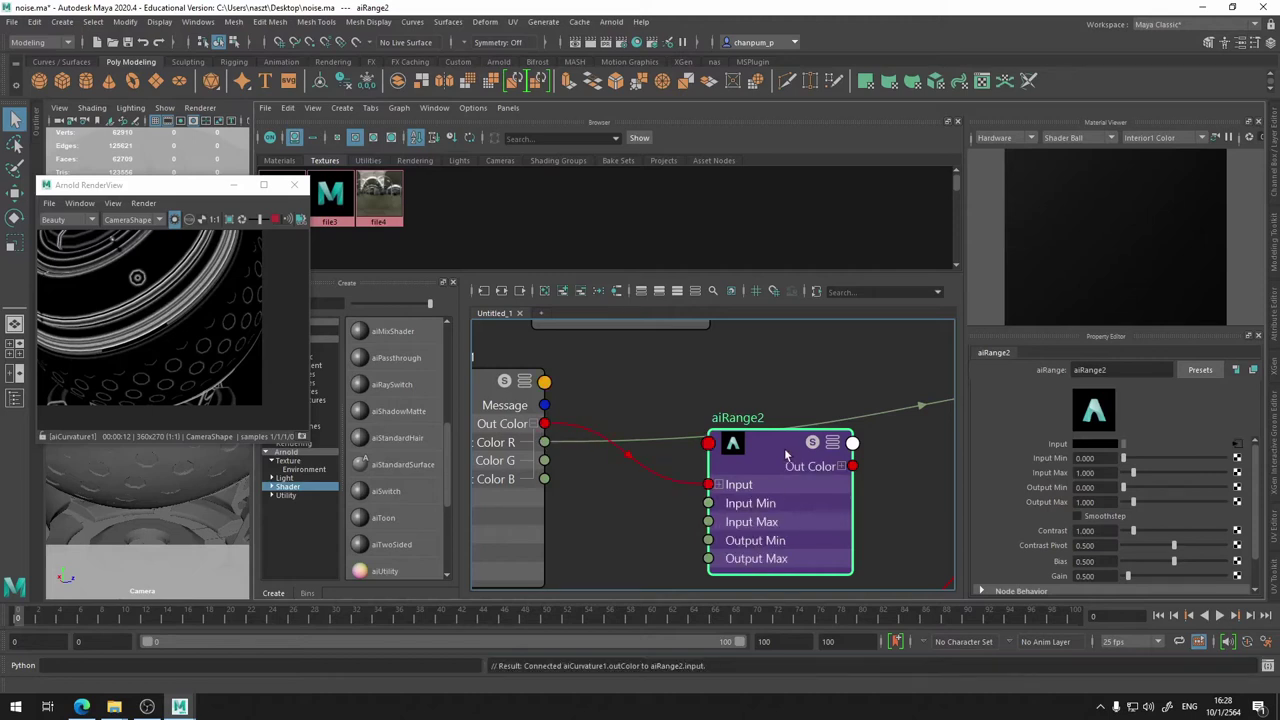
- Drive aiLayerShader2's Mix 2 with aiRange2's red output
mouse_move(834, 346)
middle_mouse_down("alt")
mouse_move(503, 380)
mouse_move(640, 417)
middle_mouse_up("alt")
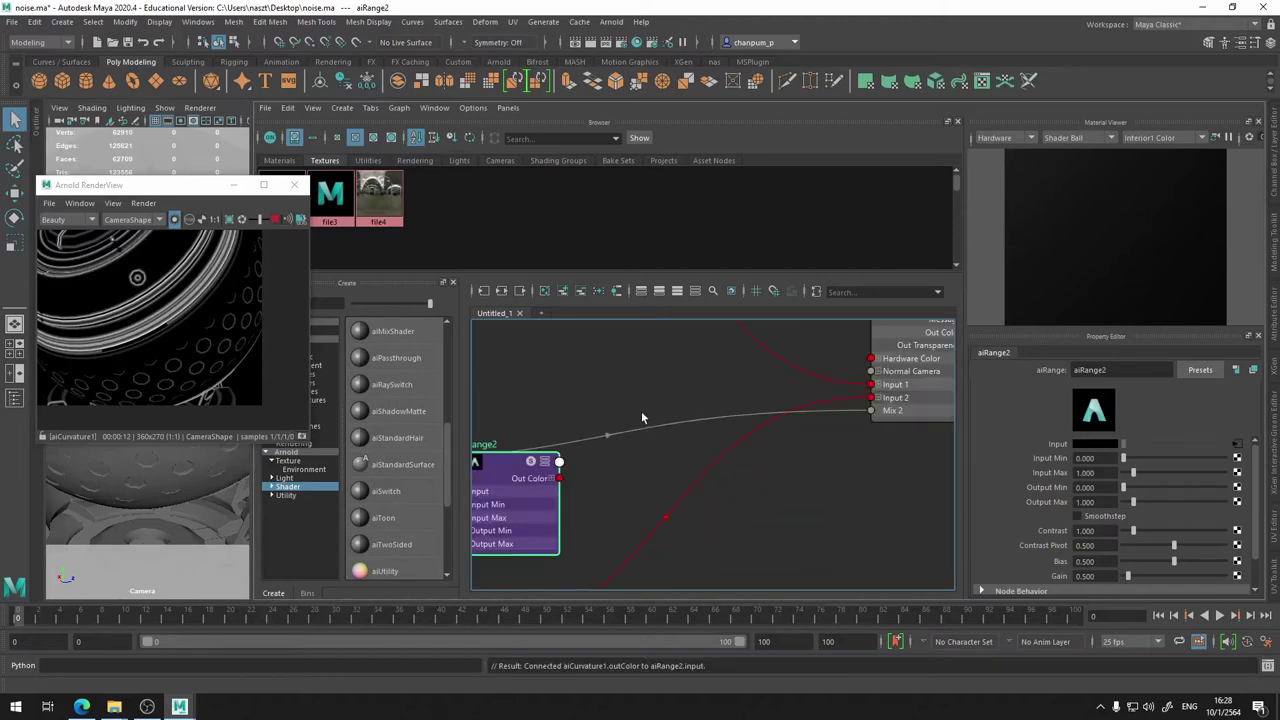
left_click(553, 478)
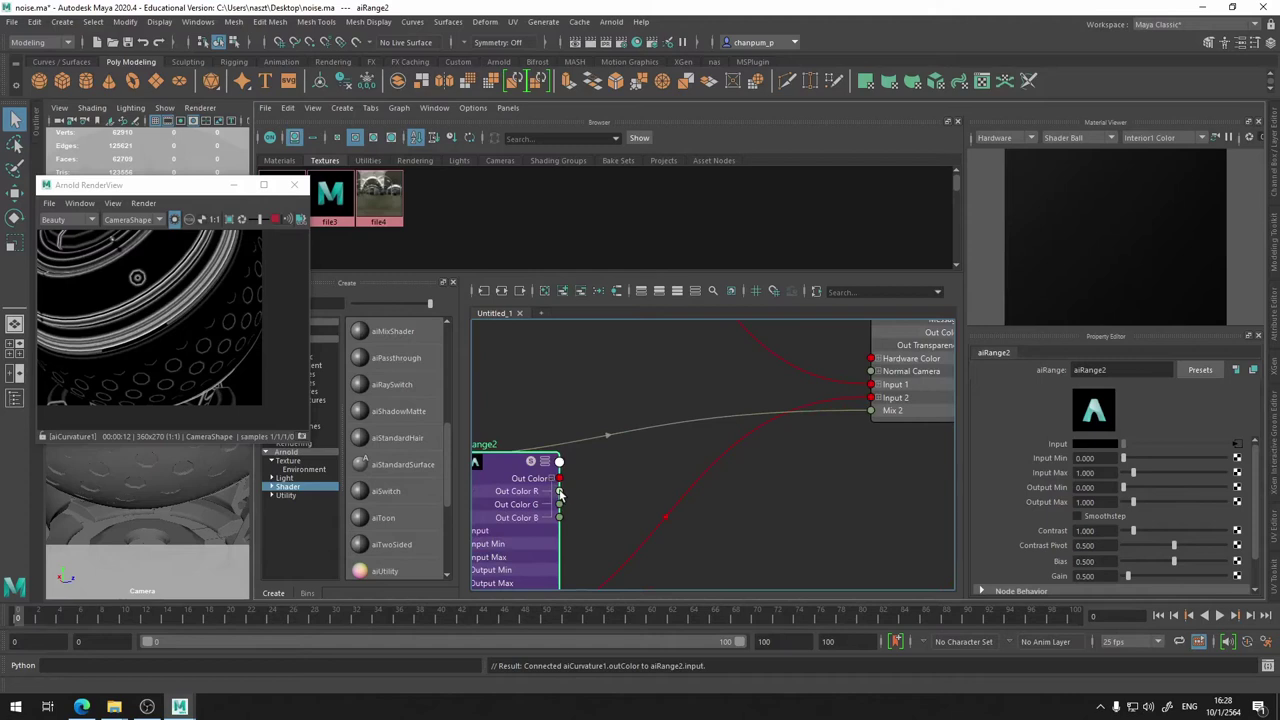
left_click_drag(560, 491, 871, 410)
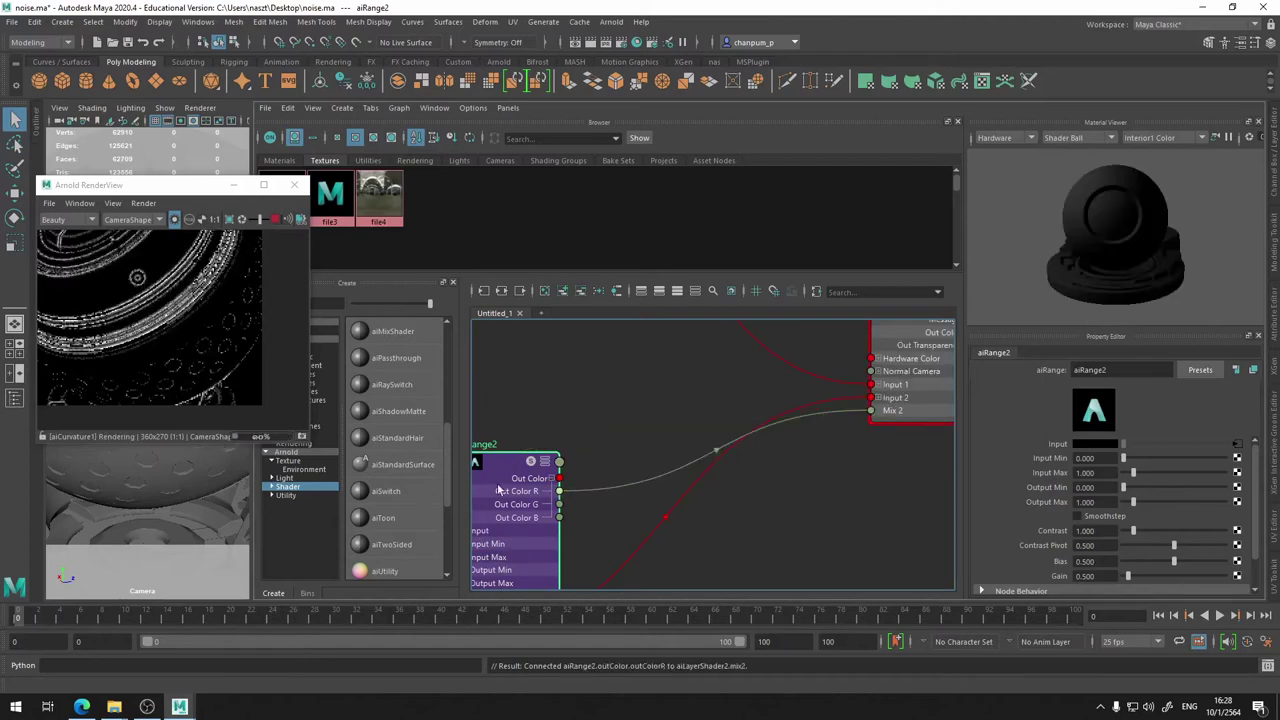
left_click_drag(499, 489, 551, 405)
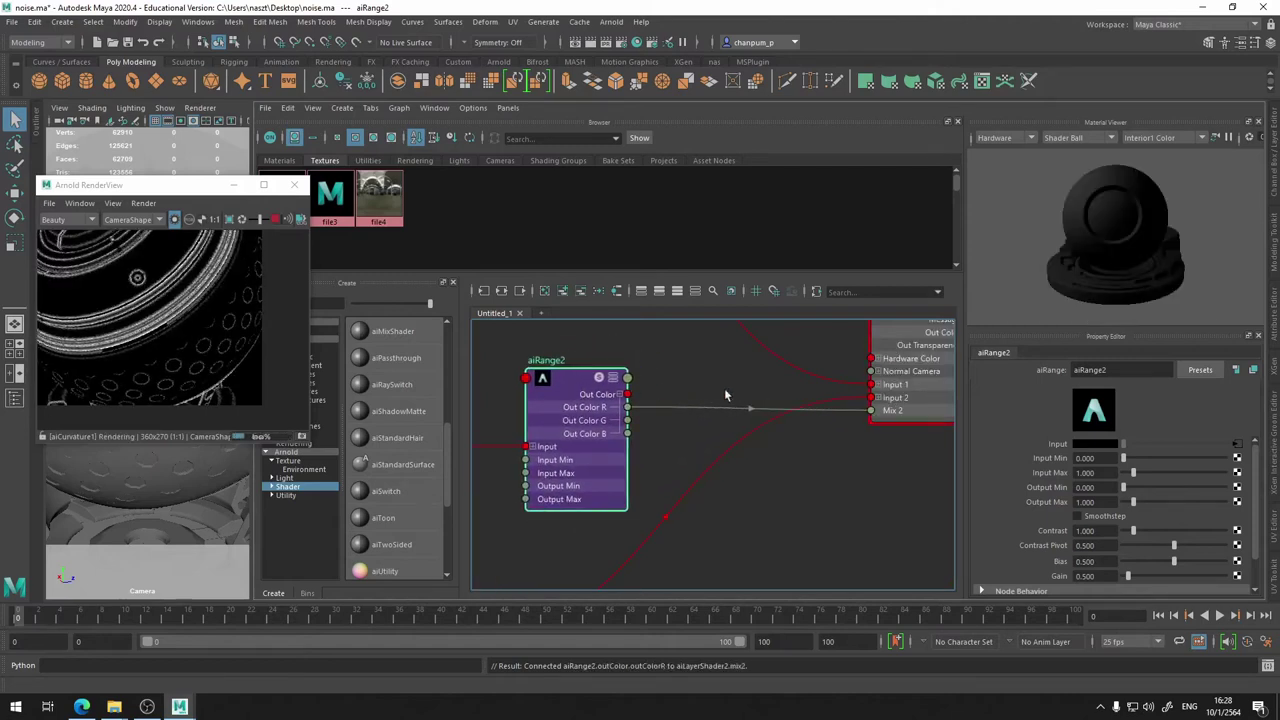
middle_click_drag(802, 509, 740, 590, "alt")
- Set aiRange2's Output Min to 1
left_click(858, 395)
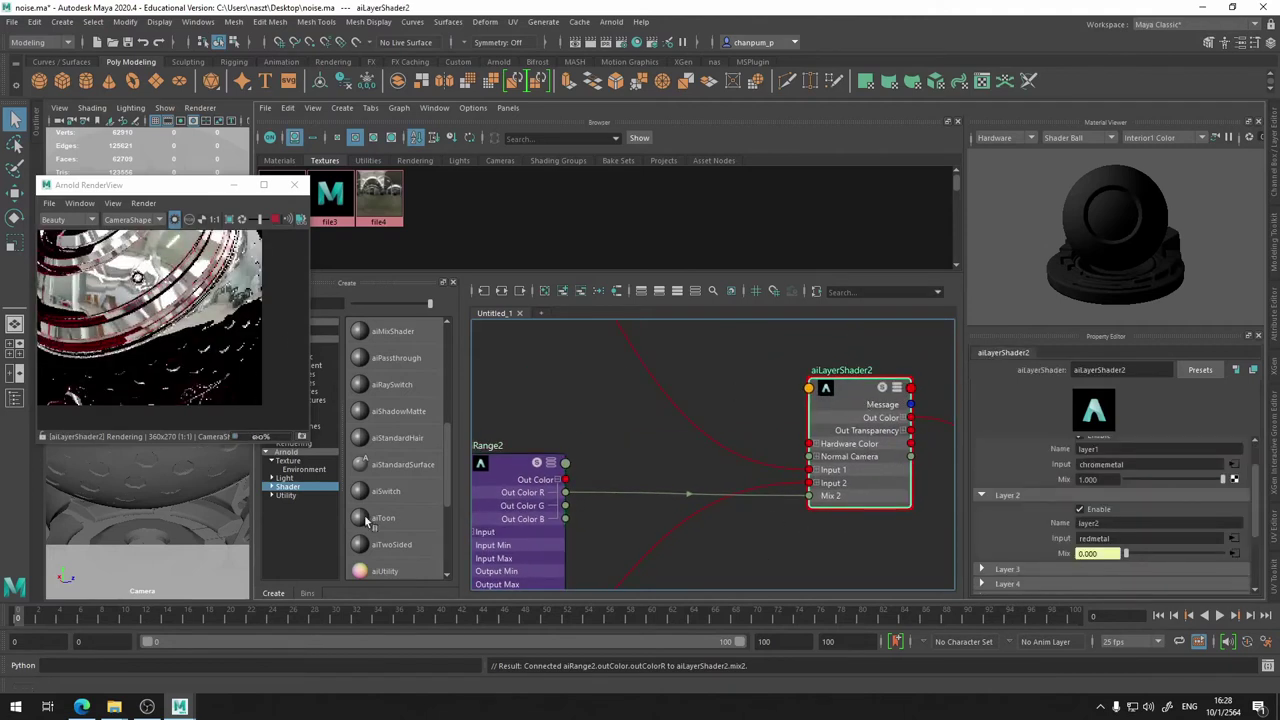
scroll(152, 280, "up", 3)
scroll(152, 280, "up", 2)
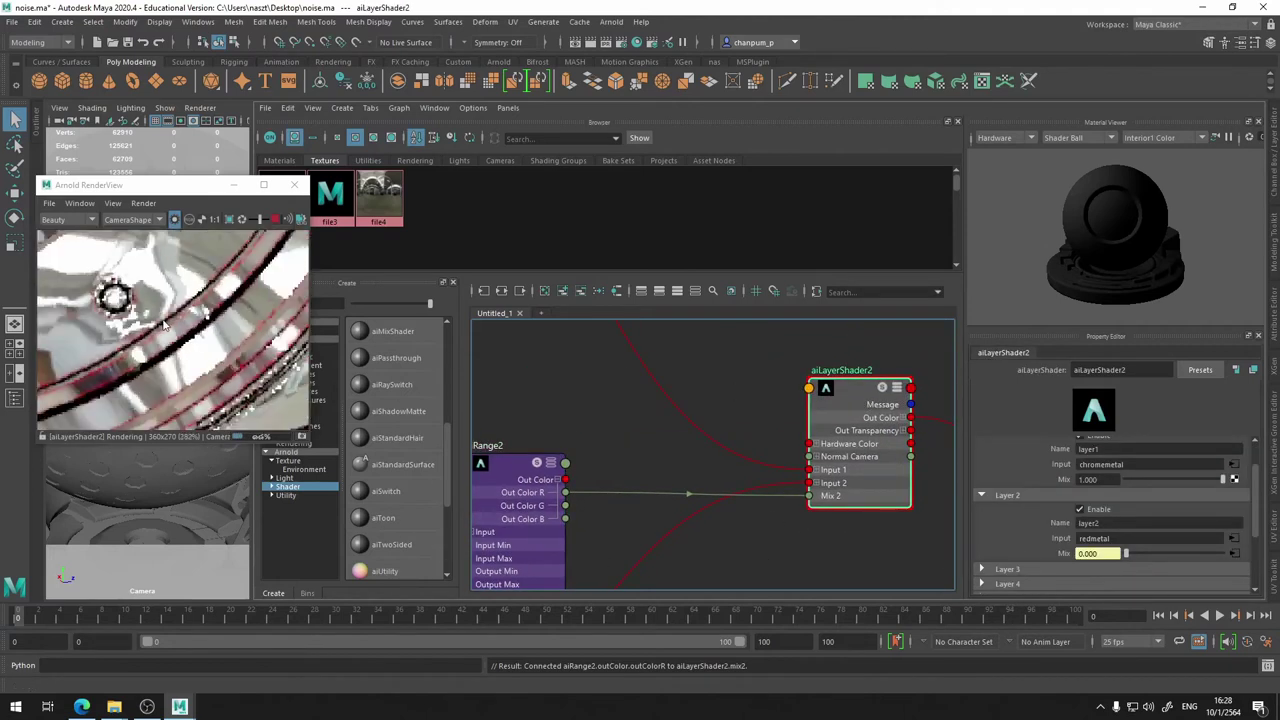
left_click(510, 459)
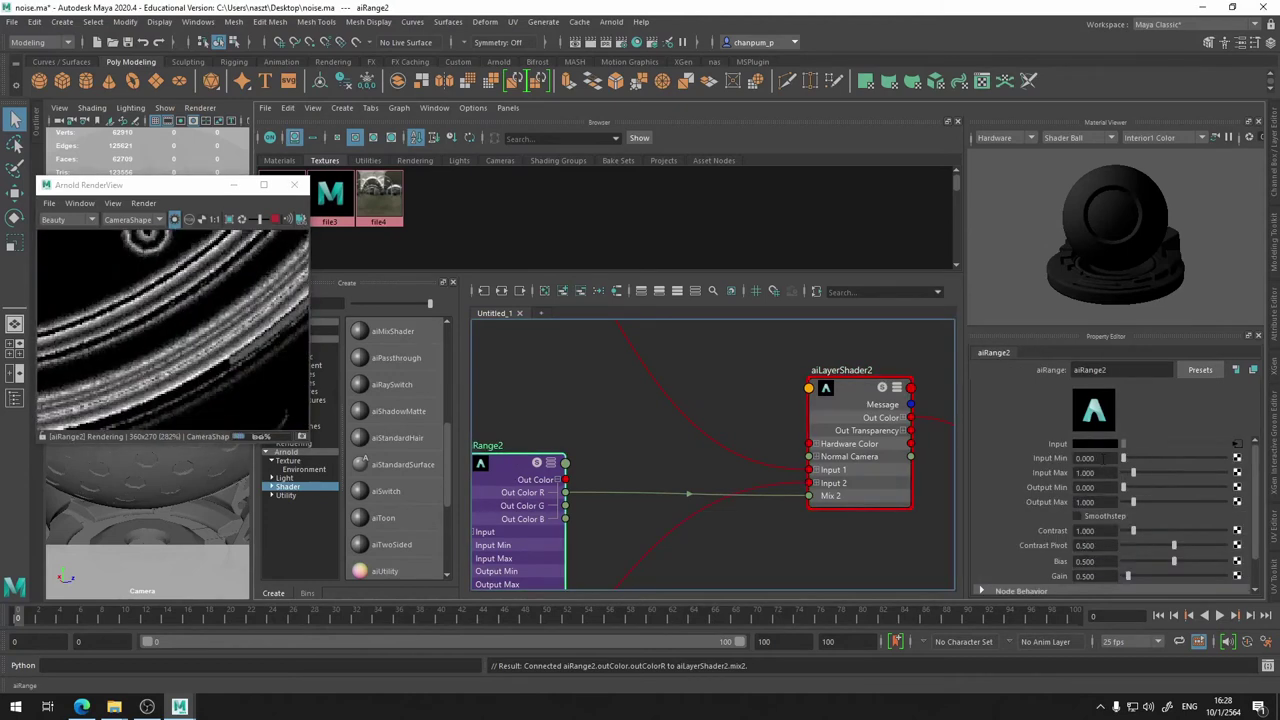
left_click(1093, 458)
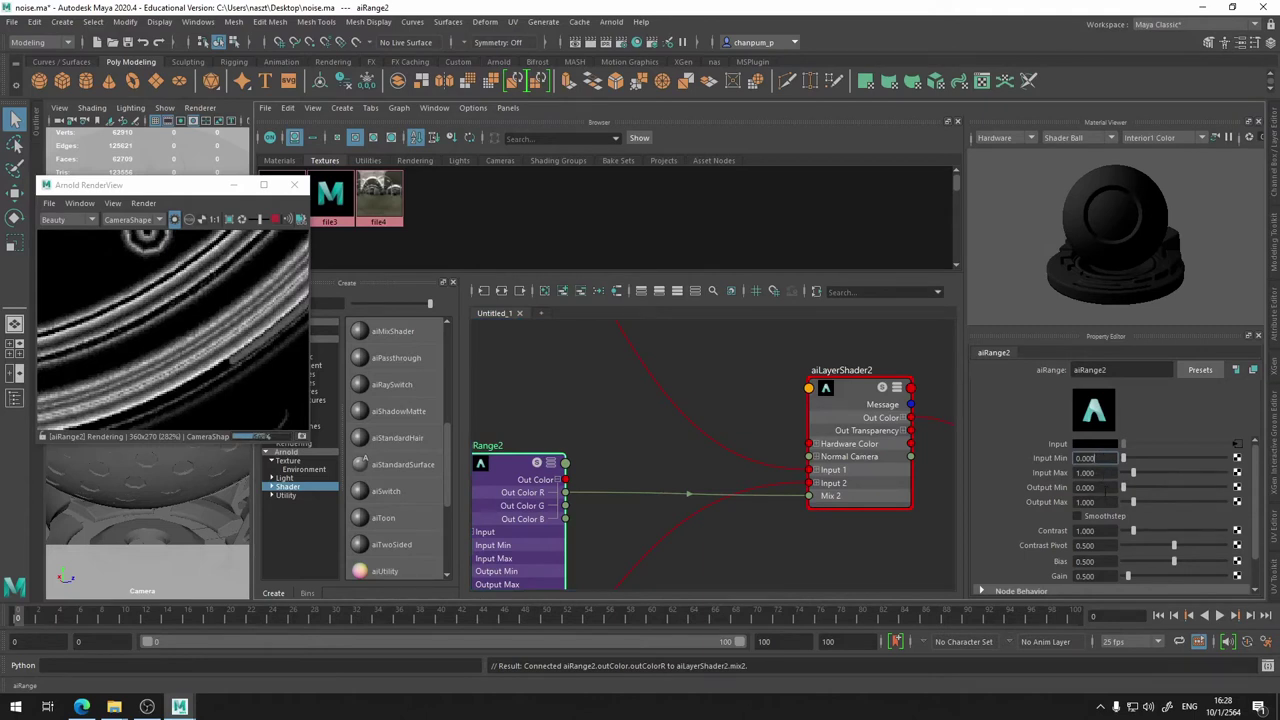
left_click(1100, 487)
type("1")
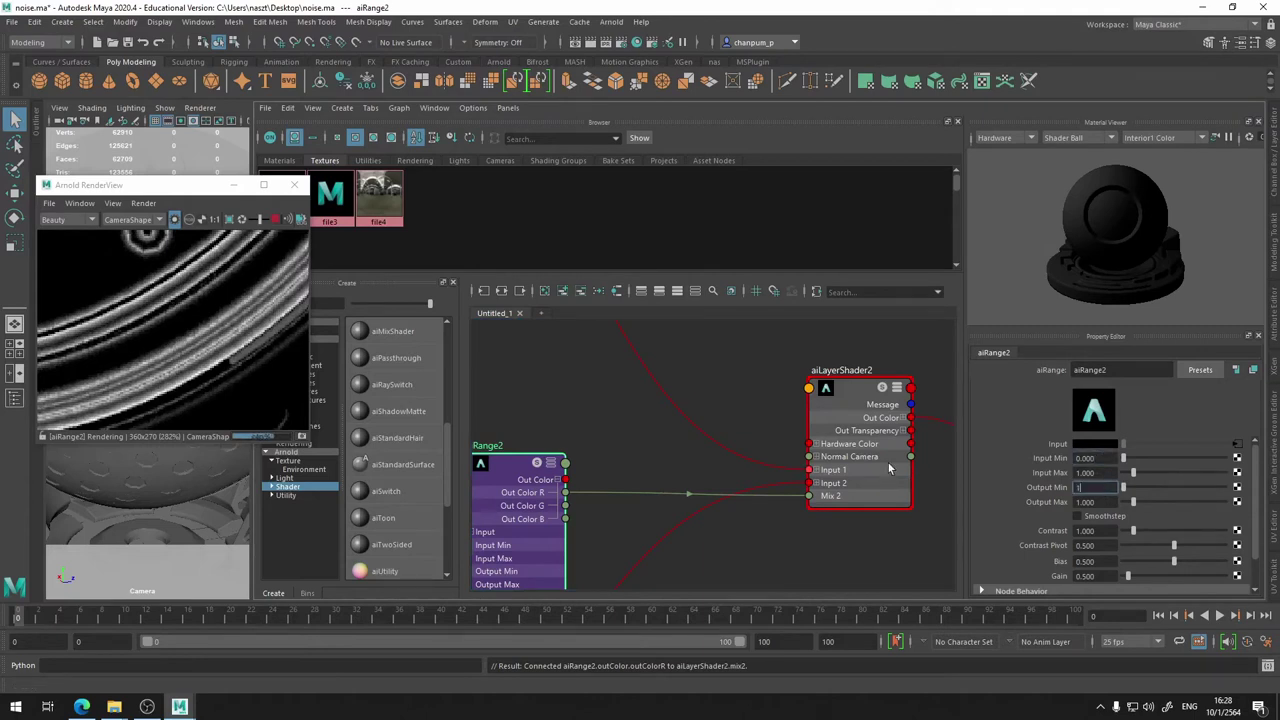
key("Return")
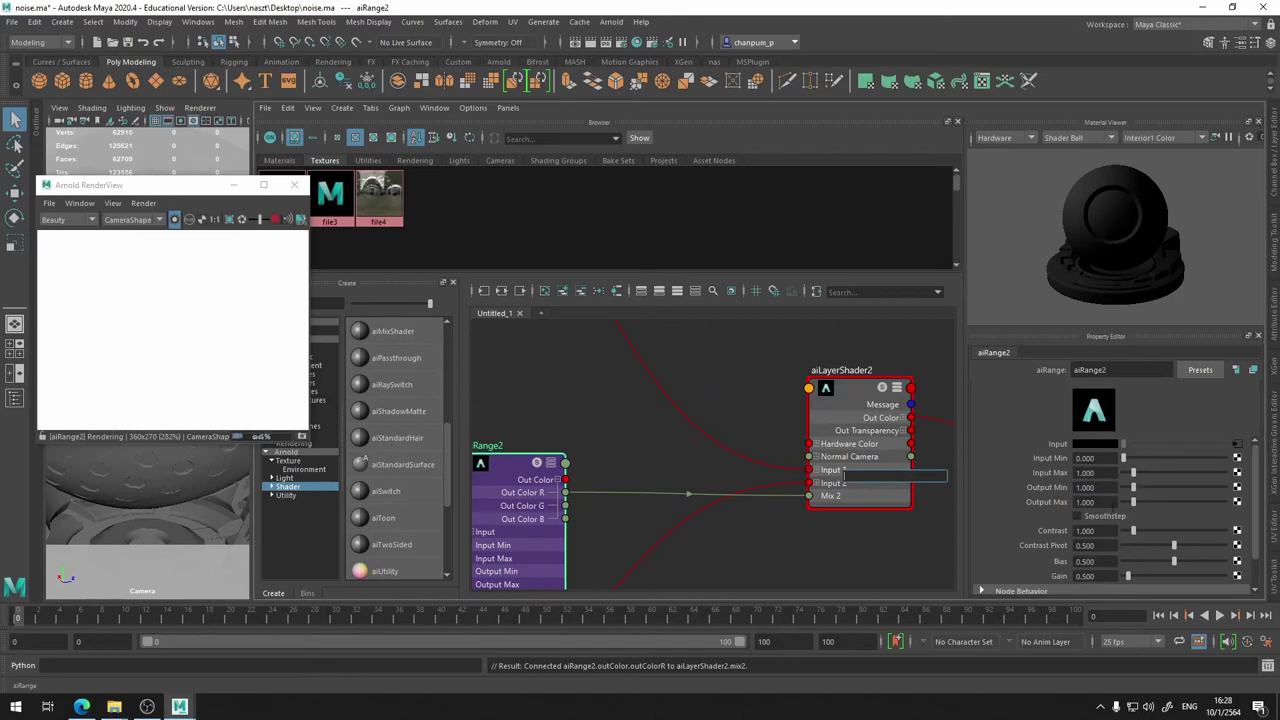
- Set aiRange2's Output Max to 0 and select aiLayerShader2 for preview
left_click(1088, 502)
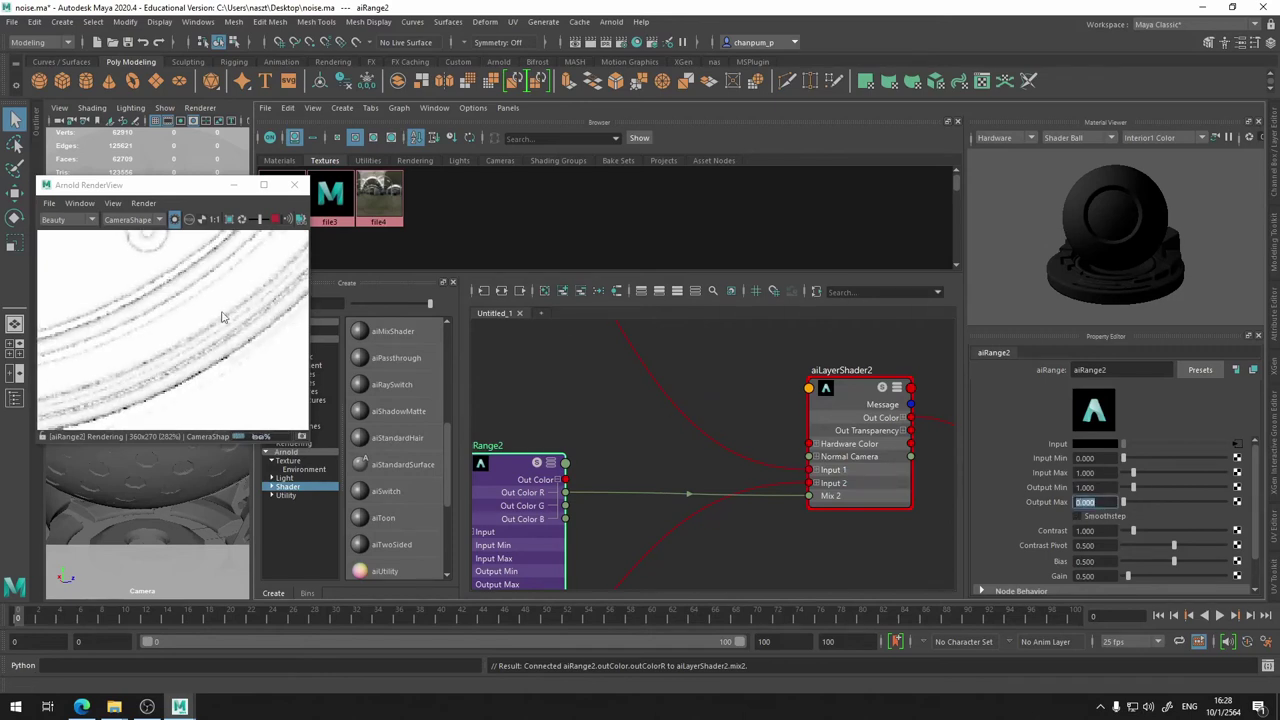
left_click(862, 396)
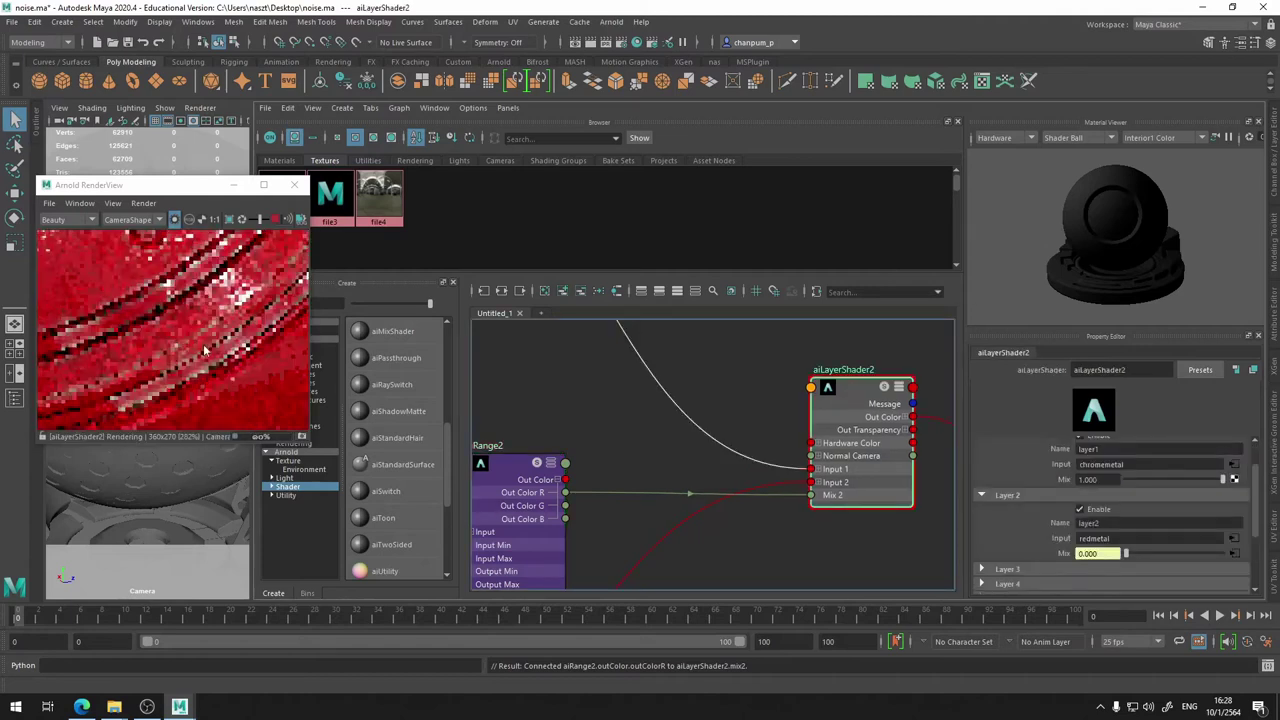
scroll(205, 348, "down", 1)
scroll(205, 348, "down", 1)
scroll(205, 348, "down", 1)
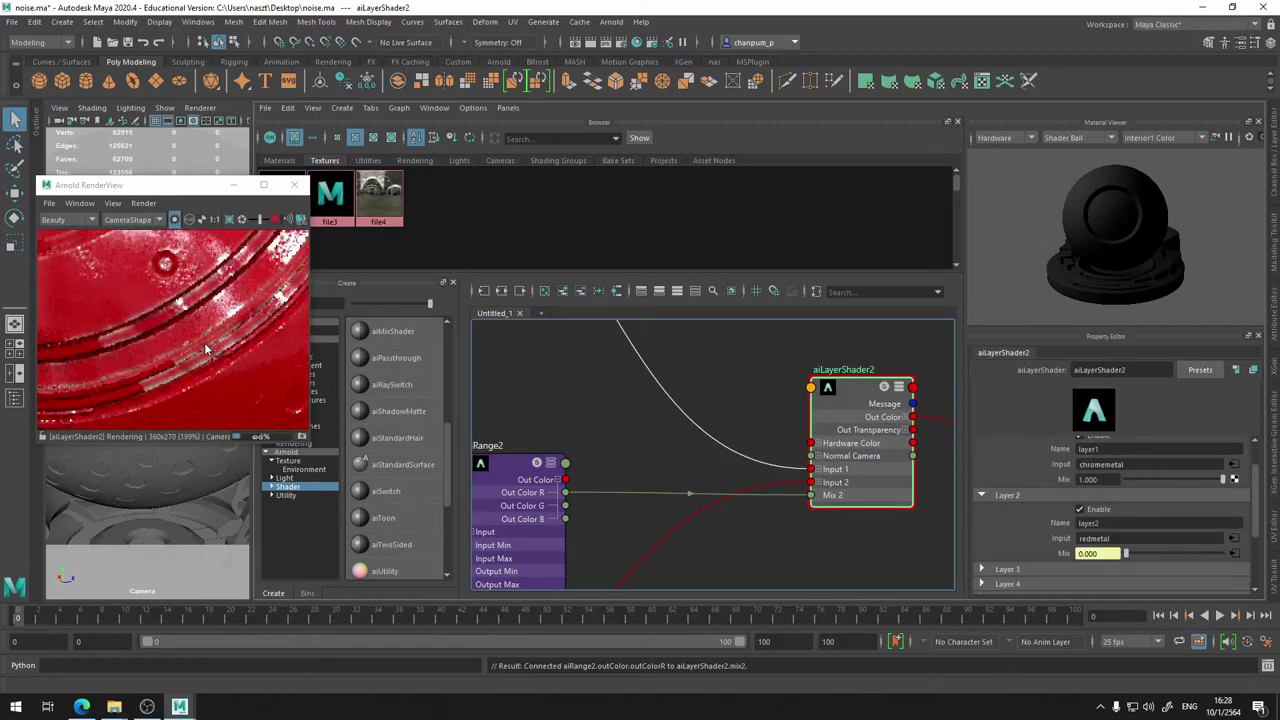
scroll(205, 348, "down", 1)
scroll(205, 348, "up", 2)
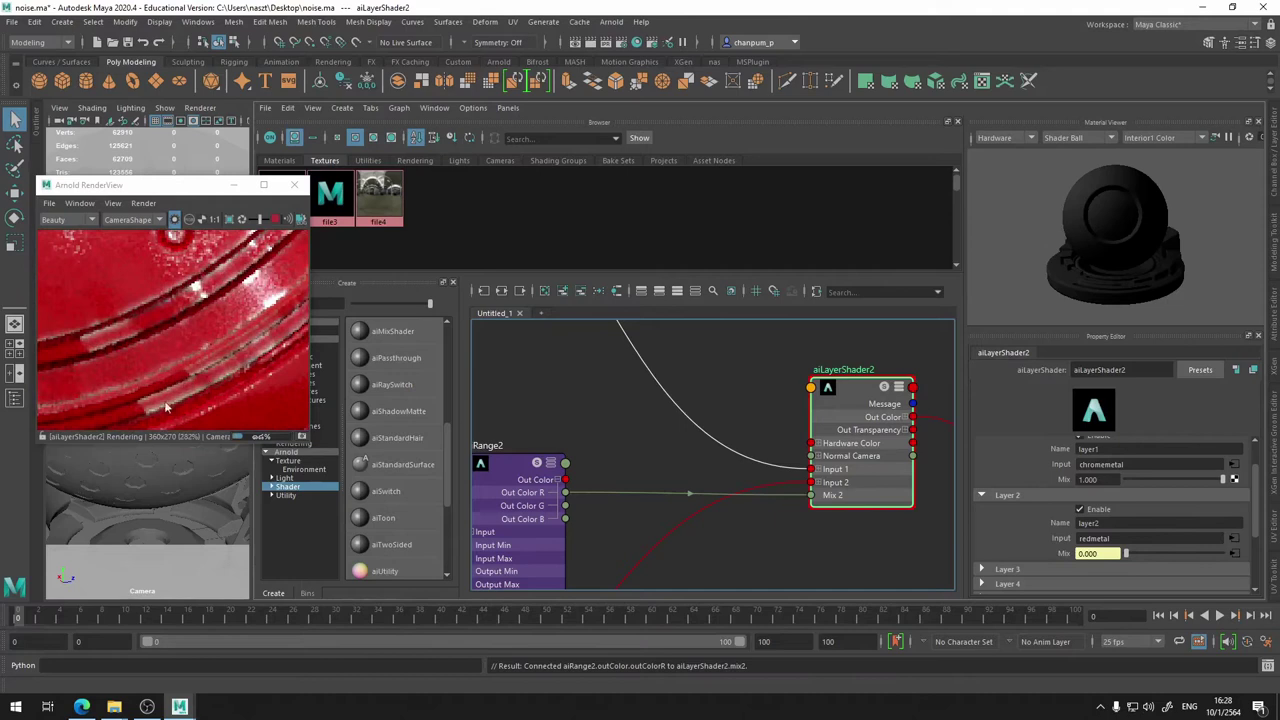
scroll(166, 406, "down", 1)
scroll(130, 340, "down", 1)
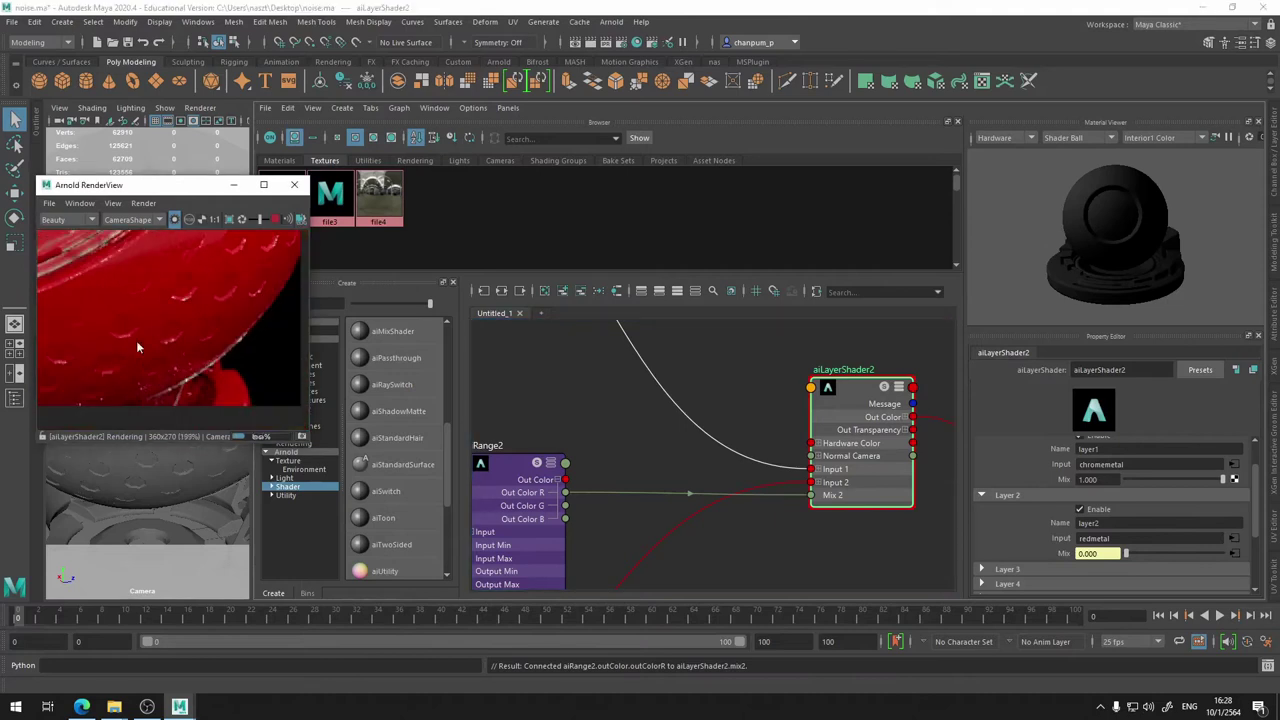
middle_click_drag(583, 420, 747, 344, "alt")
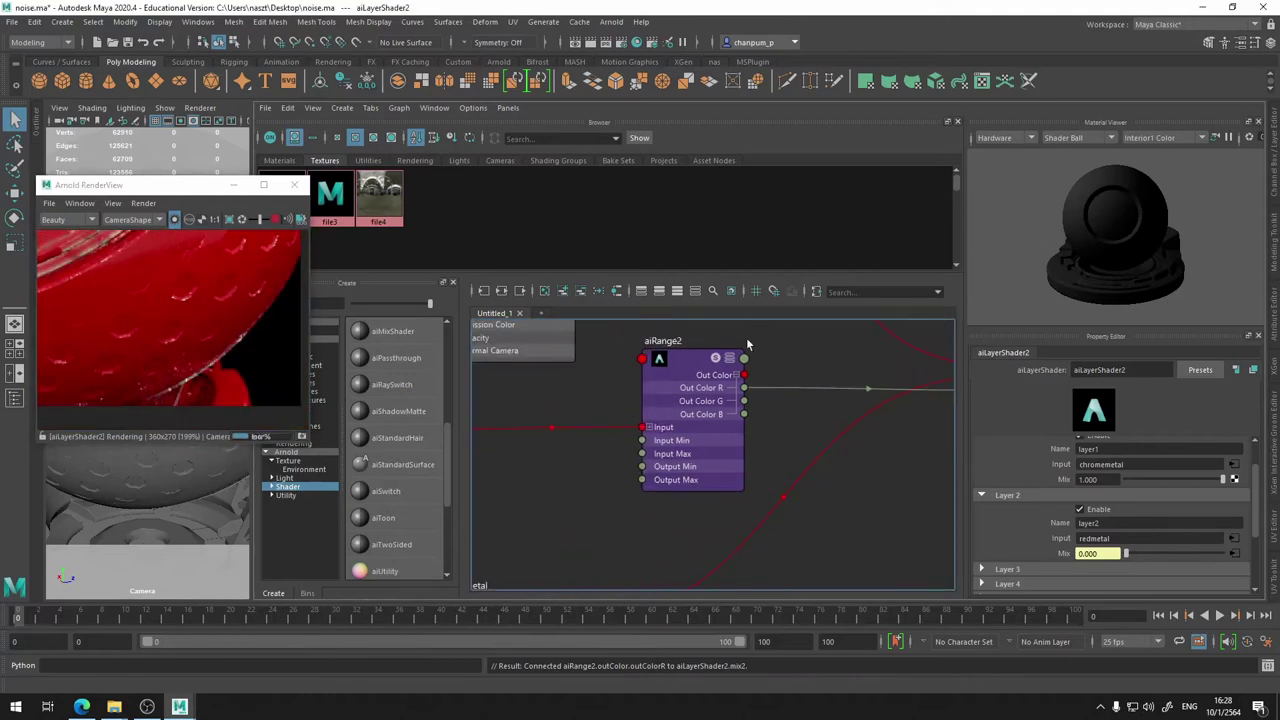
scroll(200, 352, "up", 2)
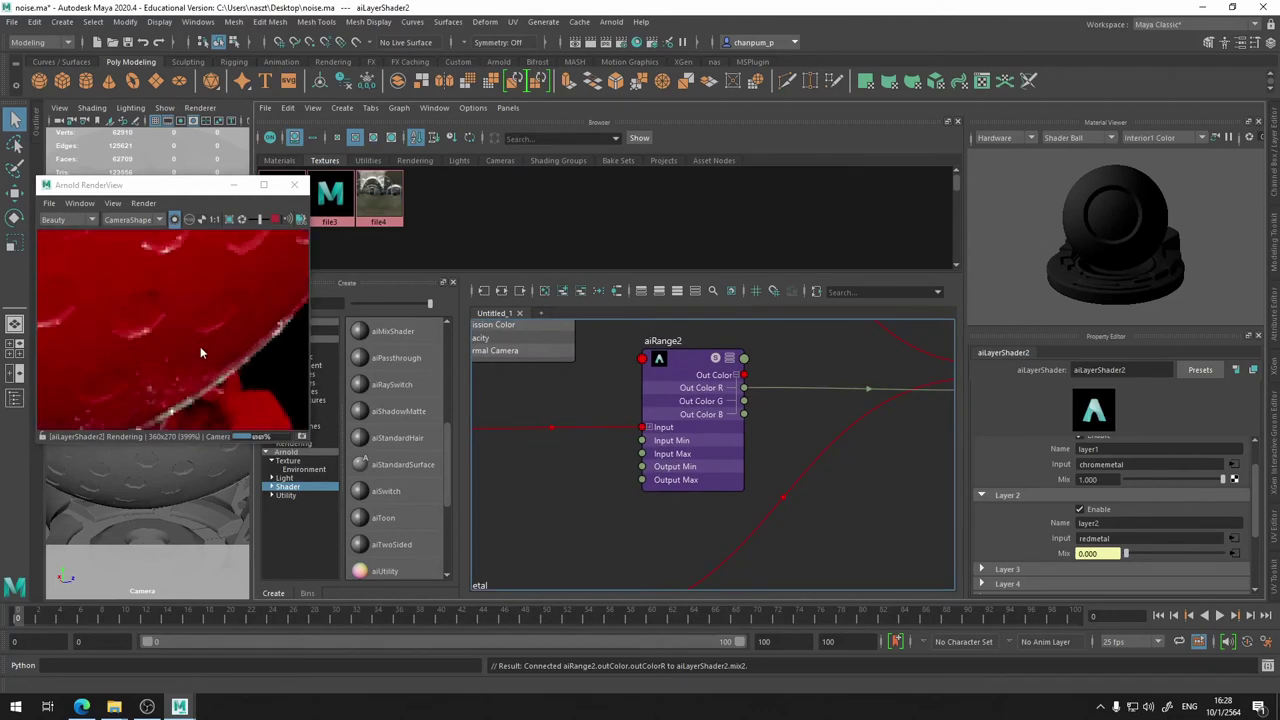
middle_click_drag(588, 382, 500, 468, "alt")
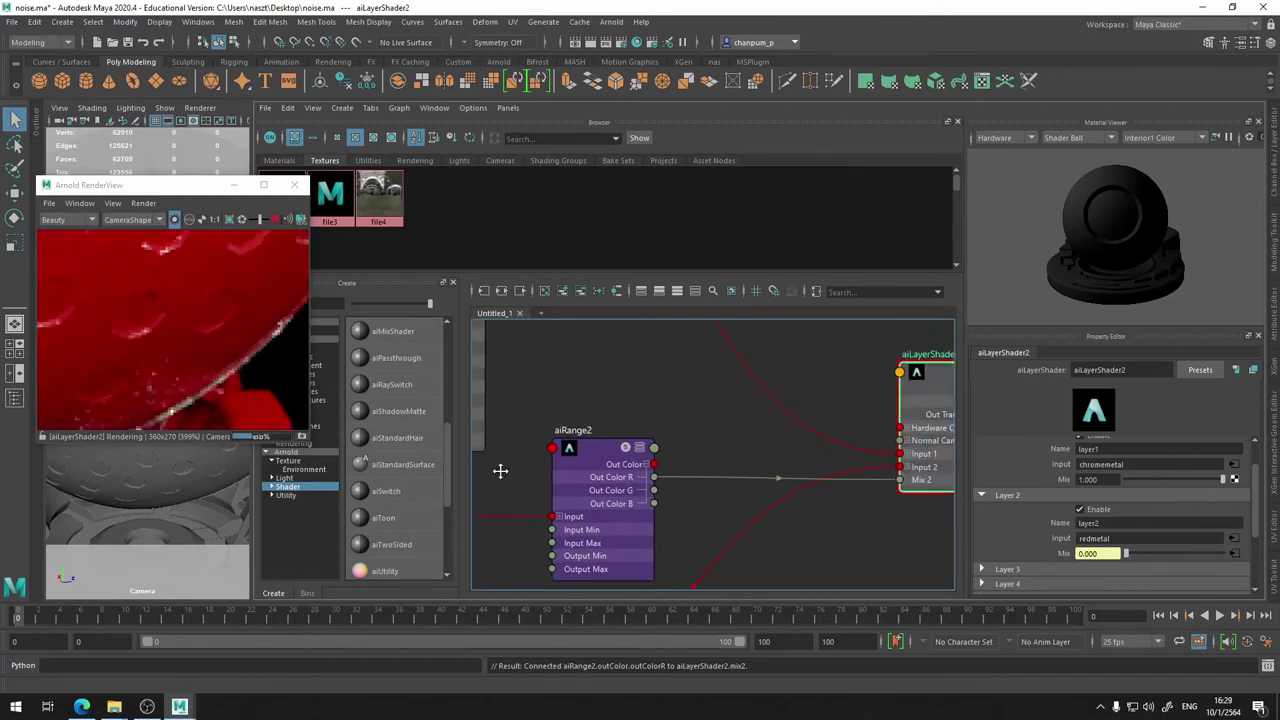
scroll(587, 362, "down", 3)
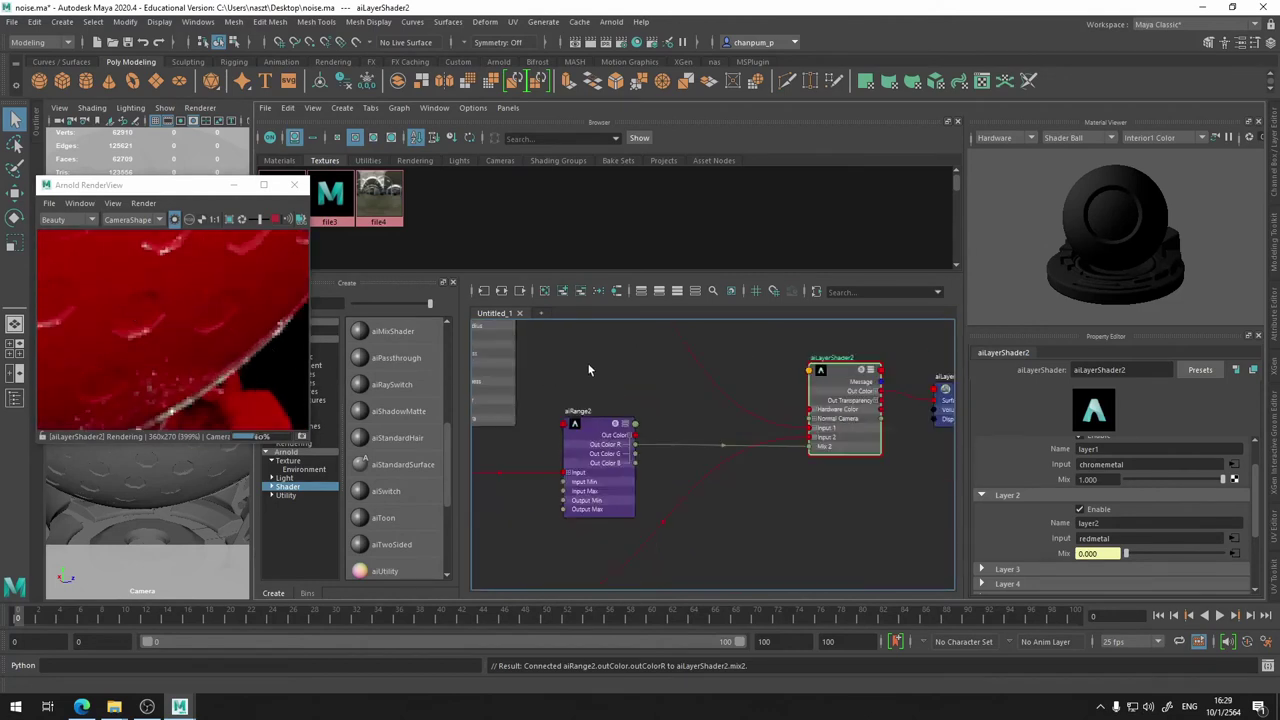
mouse_move(592, 394)
middle_mouse_down("alt")
mouse_move(529, 398)
mouse_move(710, 352)
middle_mouse_up("alt")
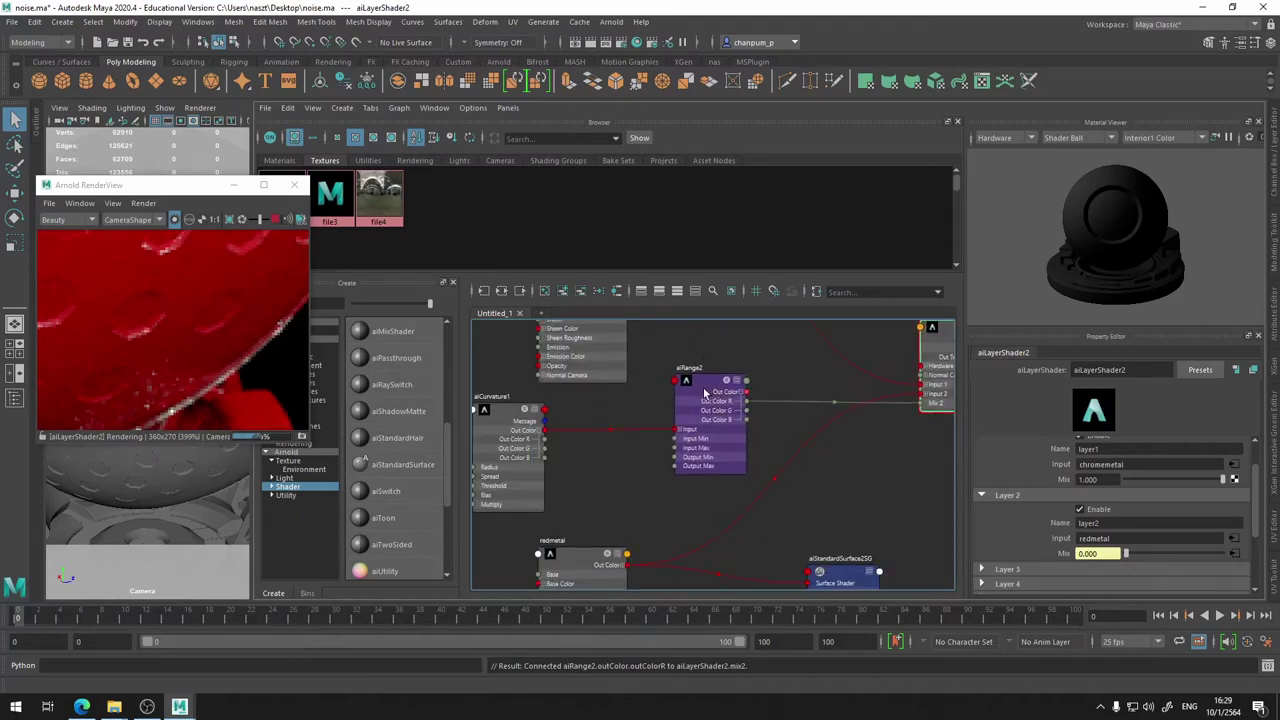
- Refresh the Arnold preview and render only a cropped region of the sphere
left_click(176, 222)
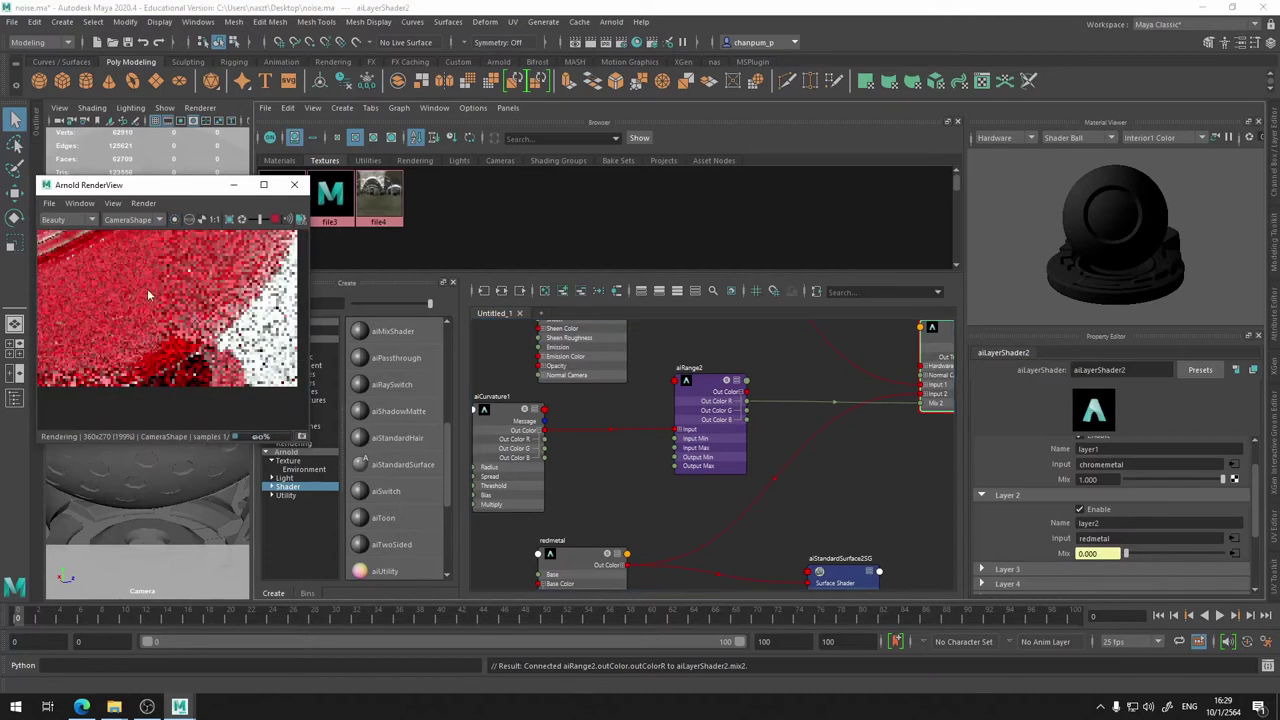
scroll(196, 316, "down", 2)
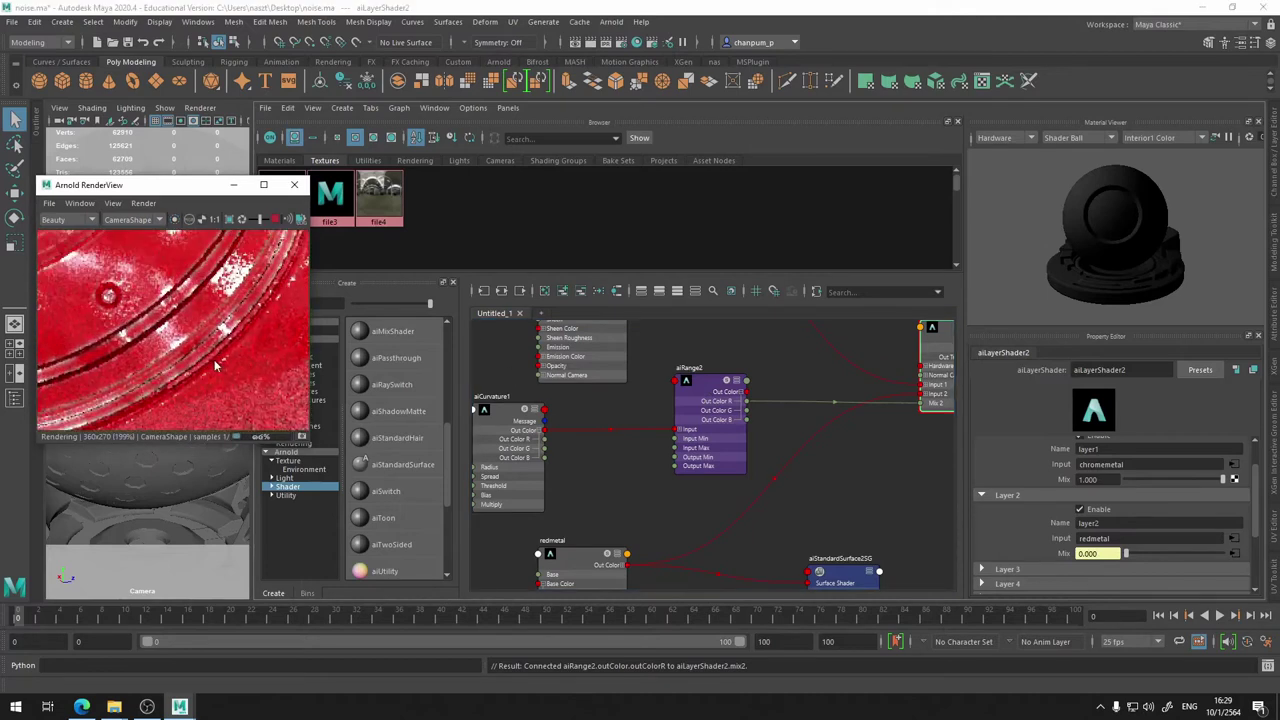
left_click(229, 219)
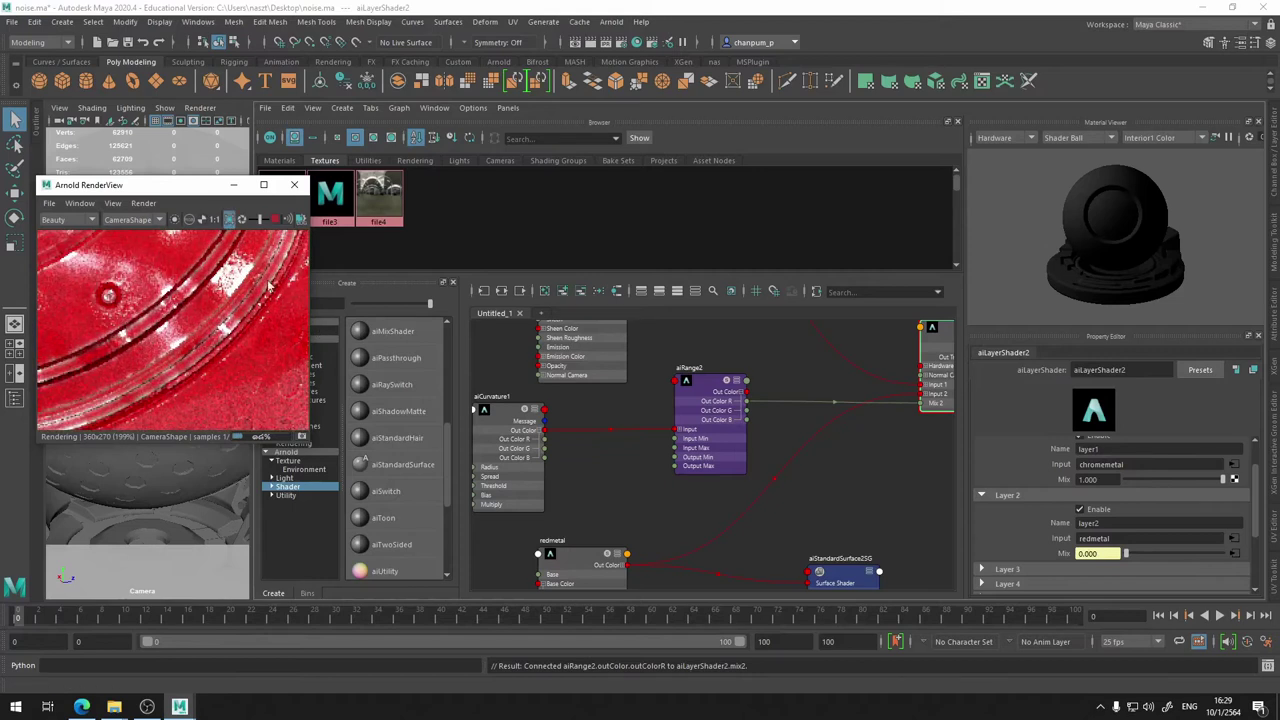
left_click_drag(286, 268, 100, 392)
- Tune aiRange2 to Output Min 0.927 and Contrast 1.457 while checking the render
left_click(507, 422)
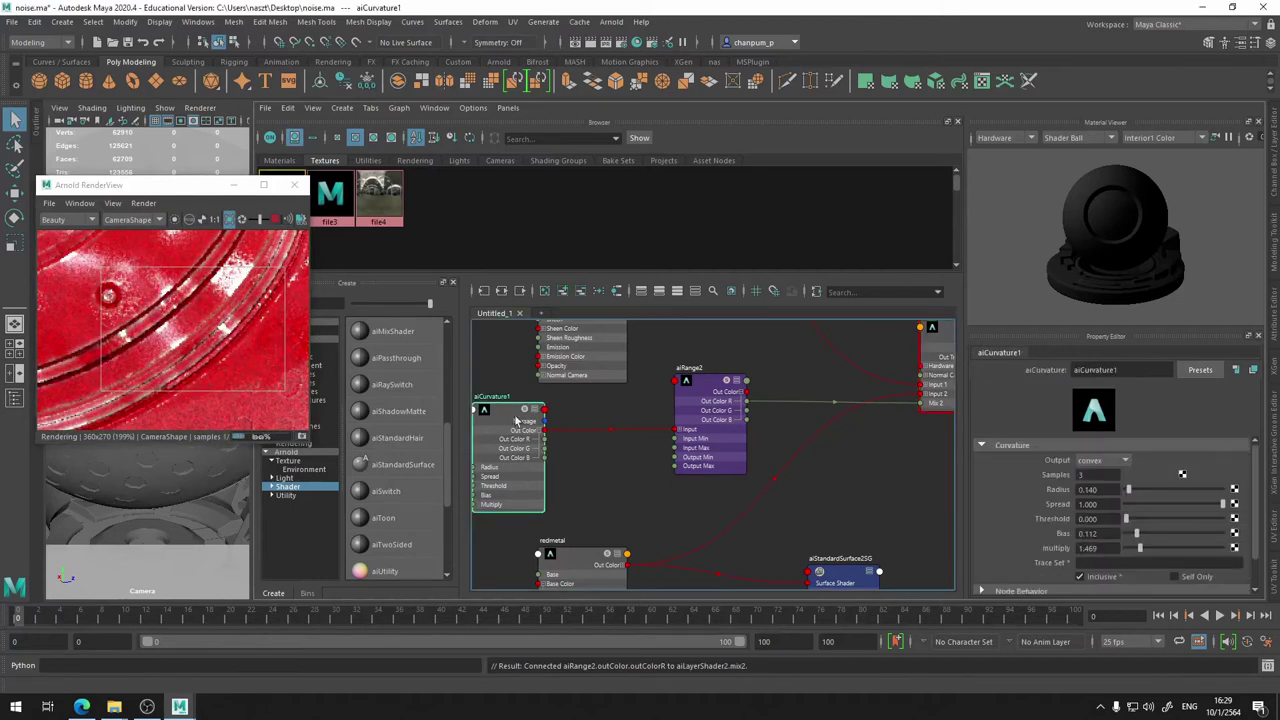
left_click(693, 388)
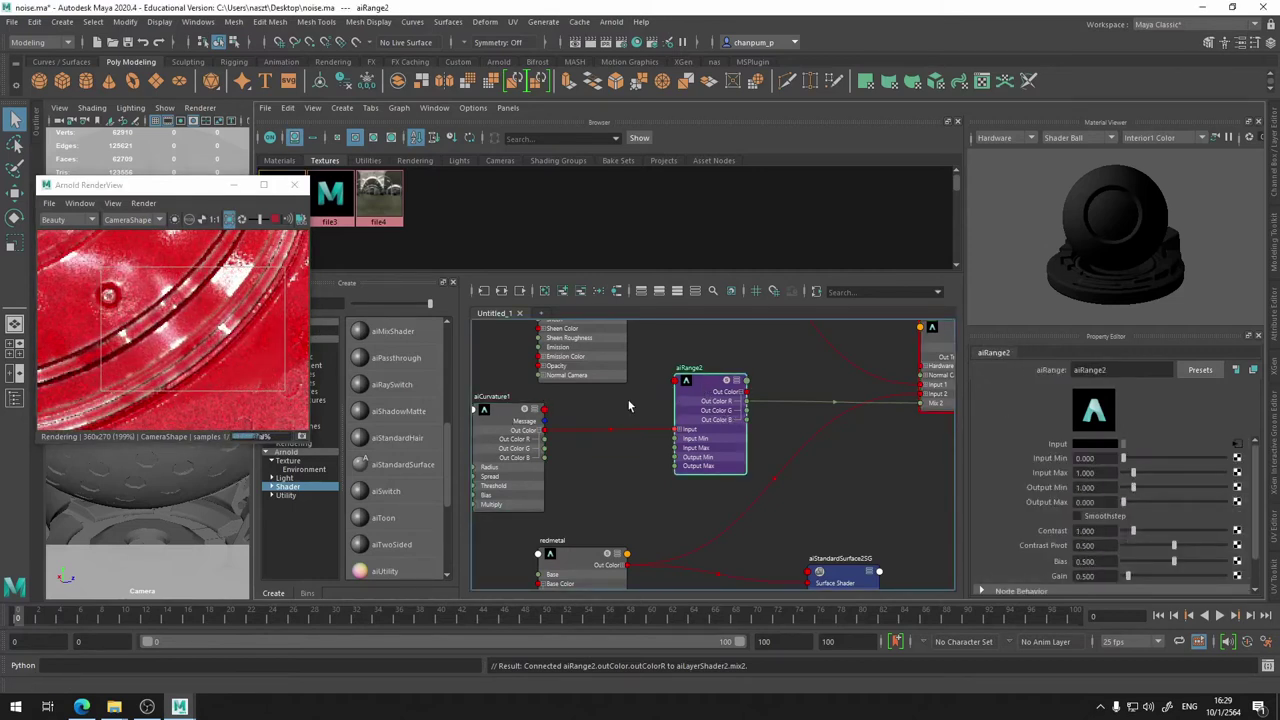
scroll(251, 342, "up", 2)
middle_click_drag(190, 345, 296, 342)
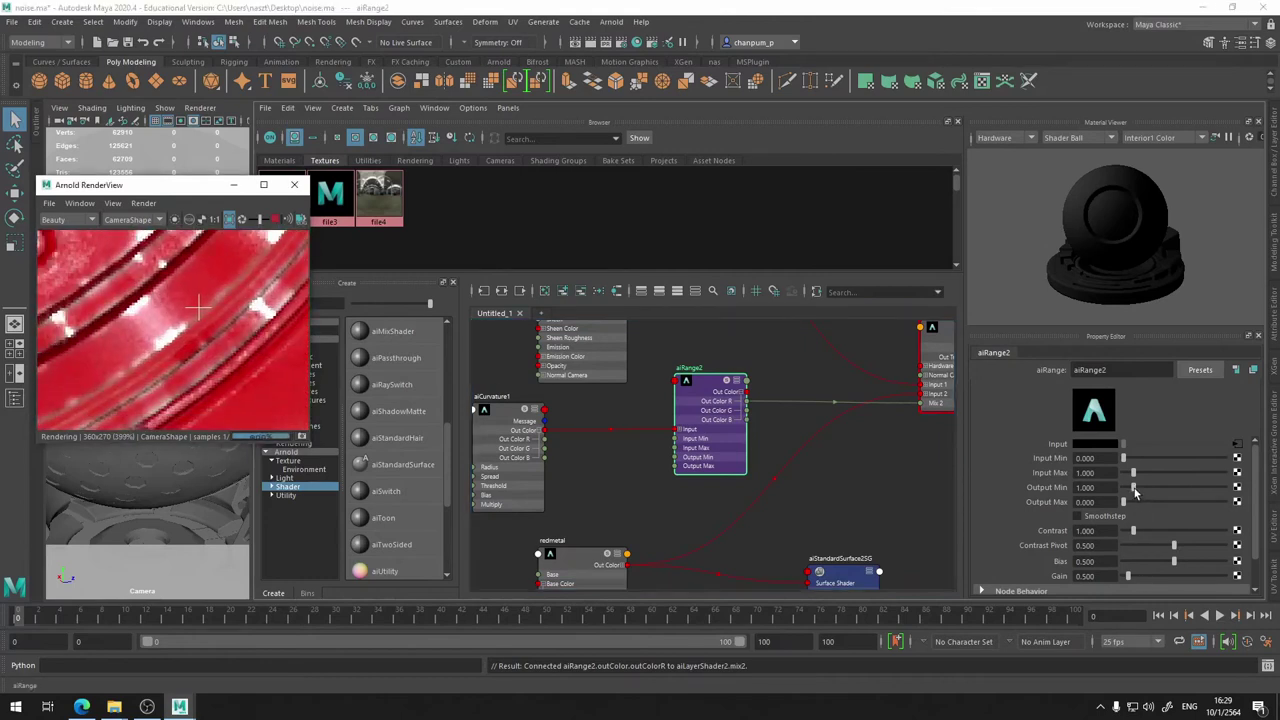
left_click_drag(1135, 488, 1151, 488)
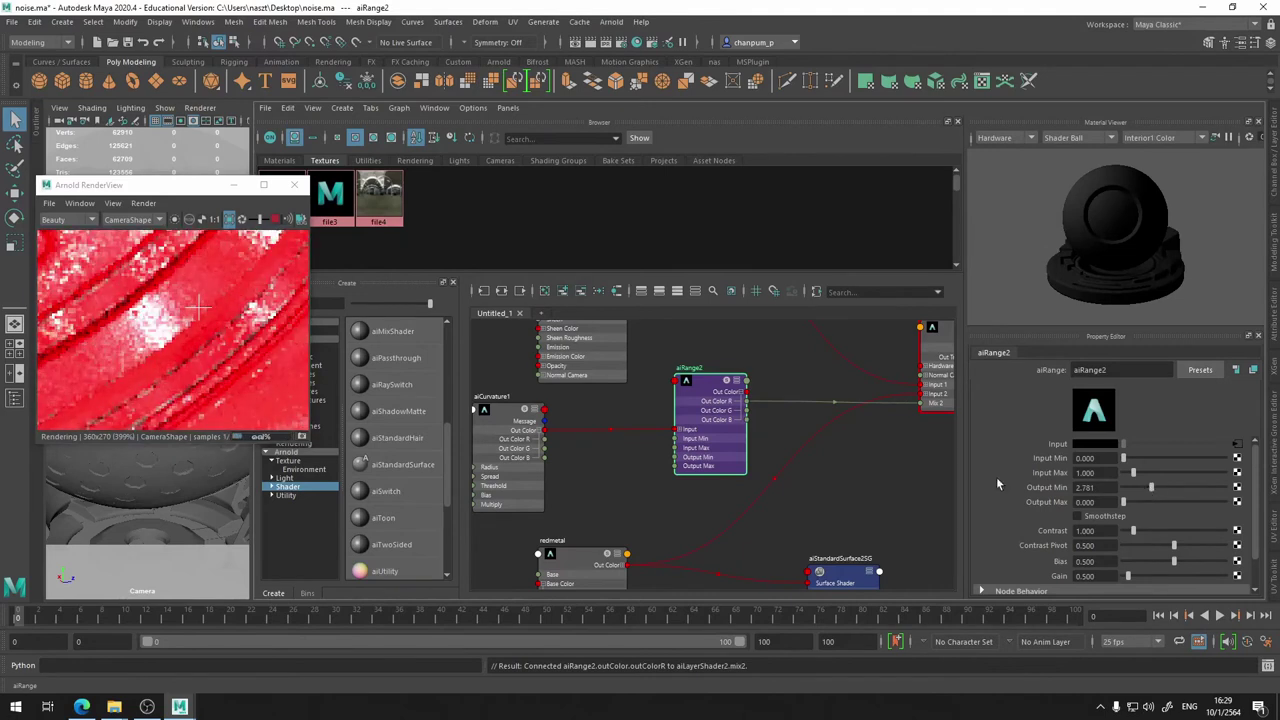
left_click_drag(1150, 488, 1133, 491)
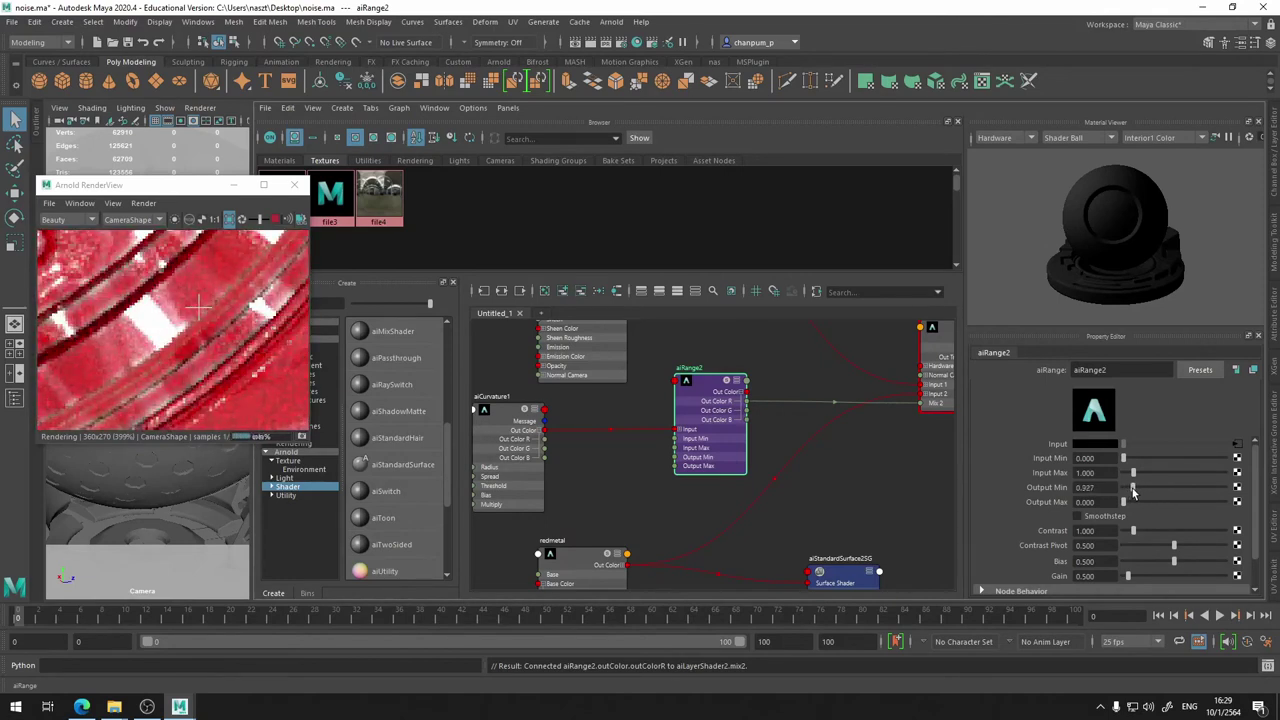
scroll(216, 320, "down", 2)
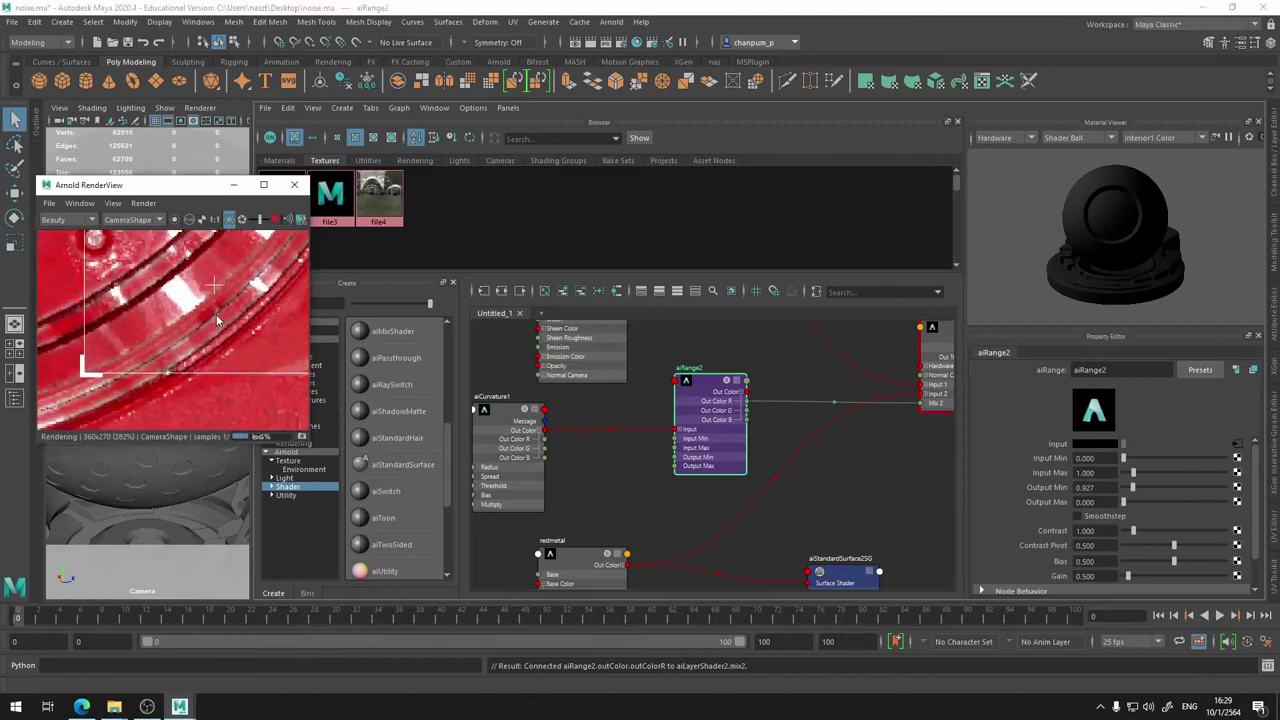
middle_click_drag(216, 320, 220, 302)
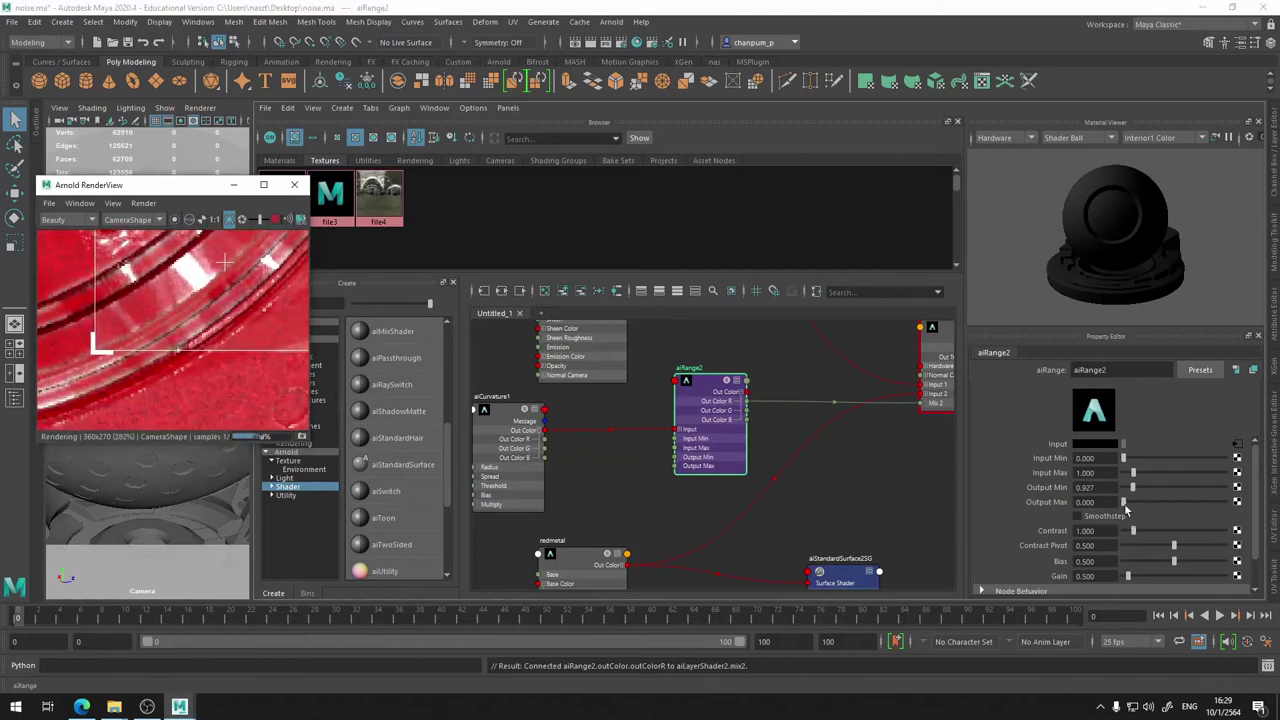
left_click_drag(1125, 505, 1121, 505)
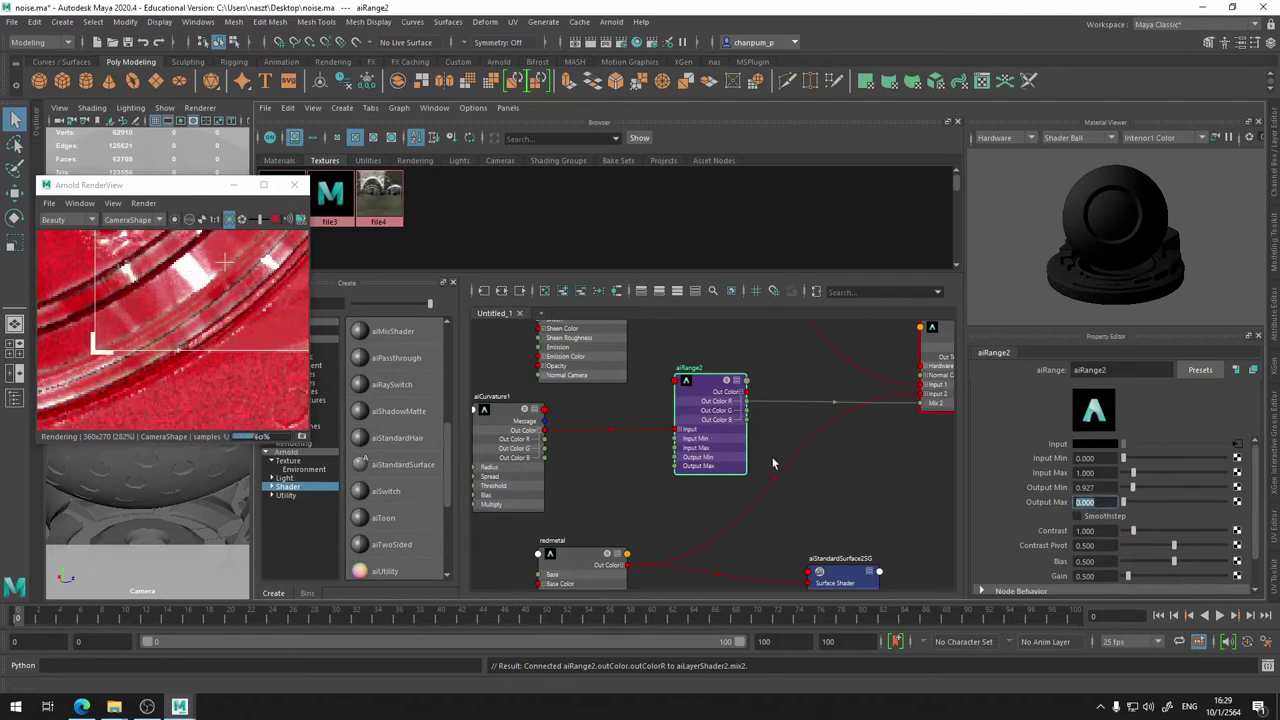
left_click_drag(1125, 535, 1137, 533)
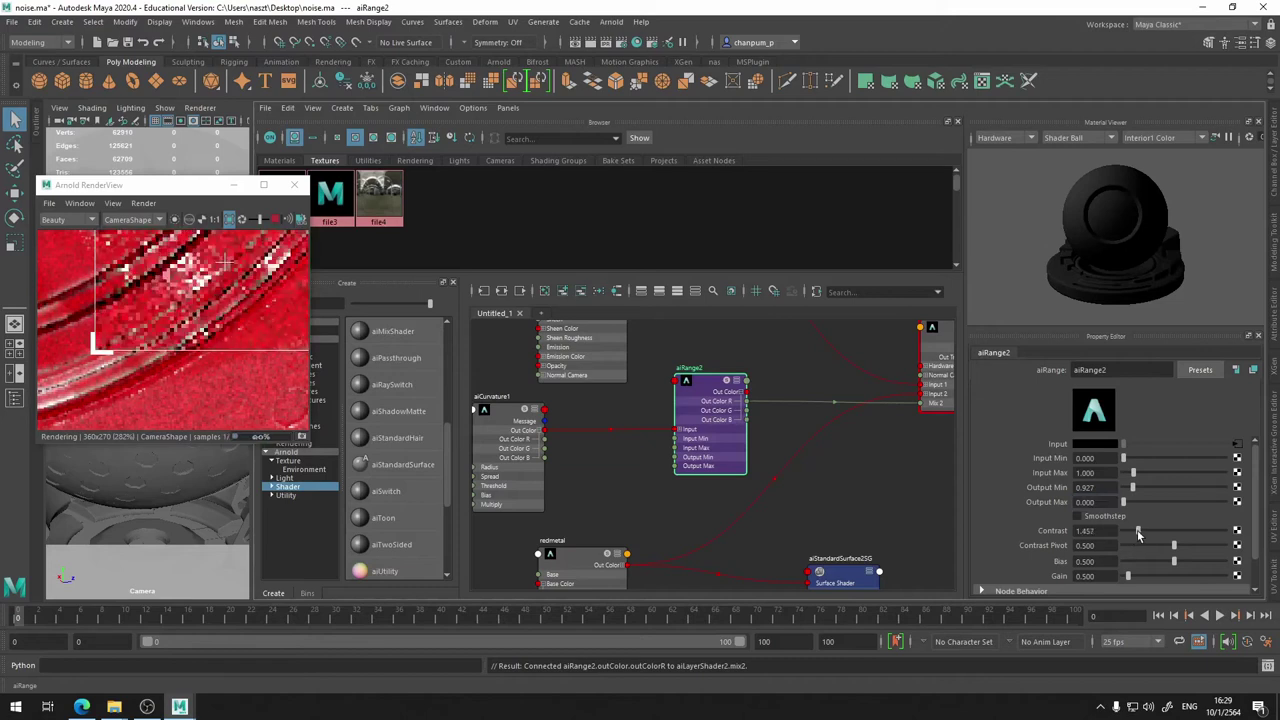
scroll(222, 345, "down", 3)
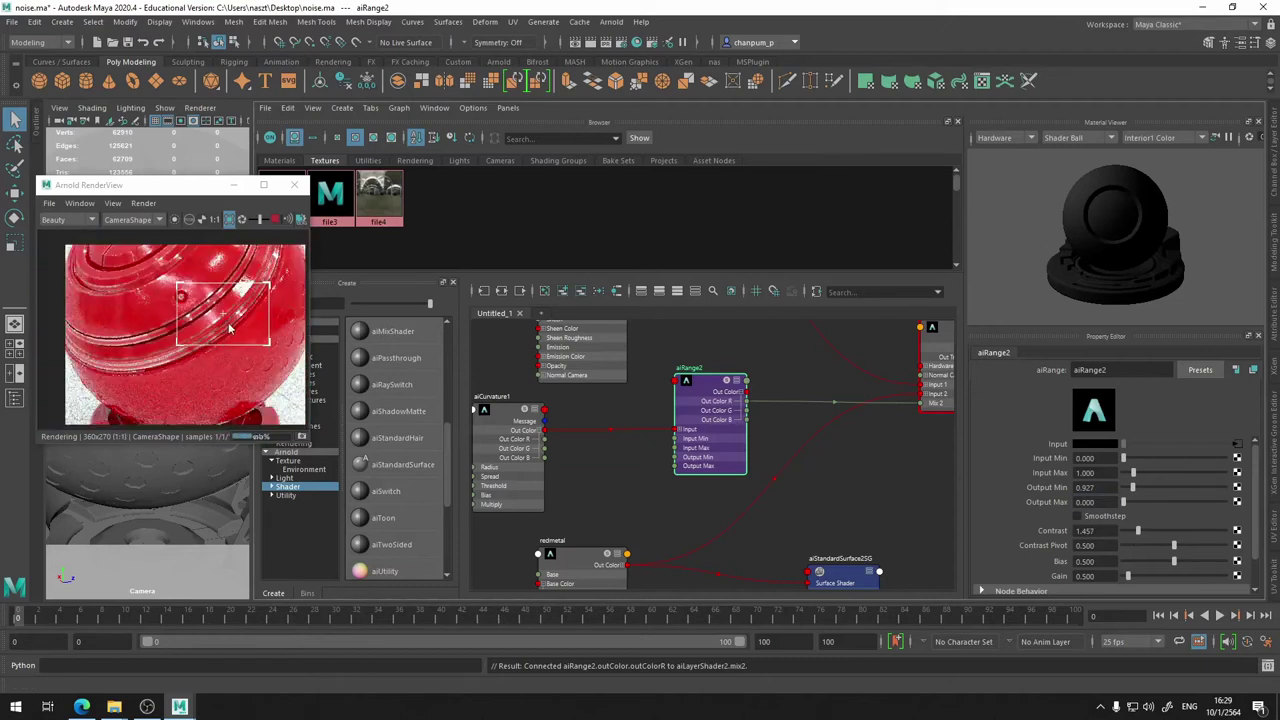
left_click_drag(229, 328, 238, 392)
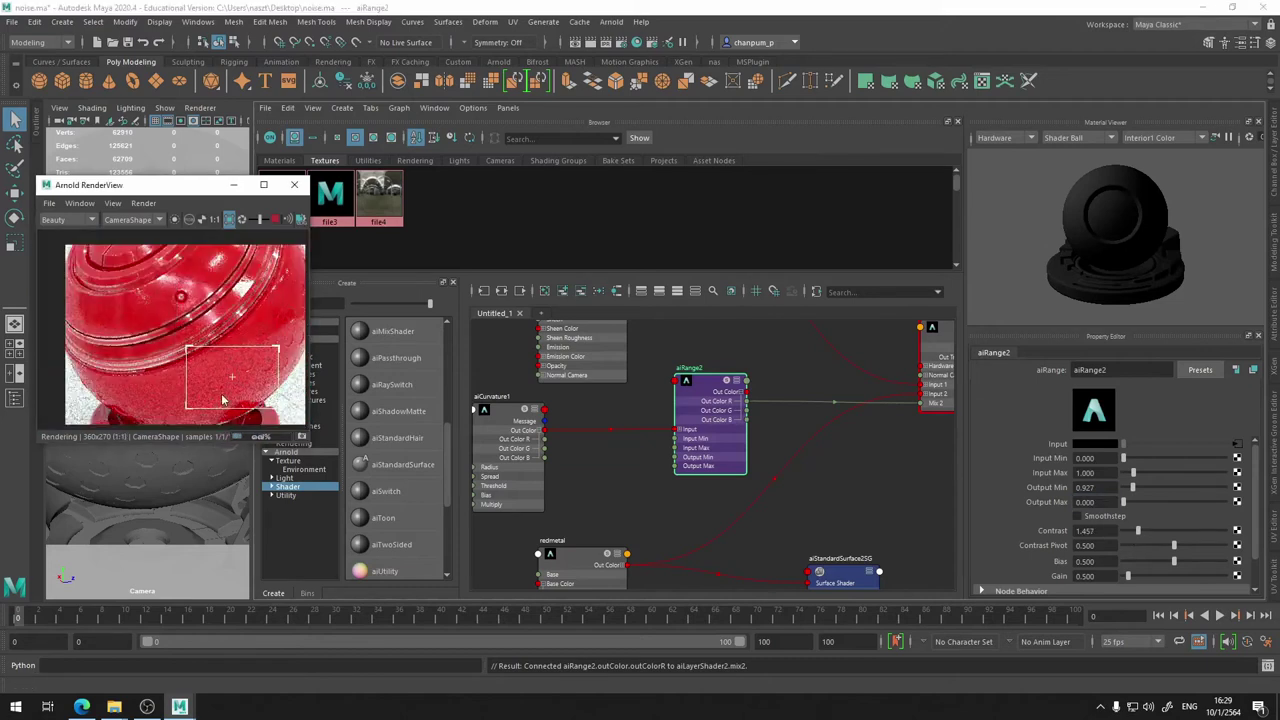
- Select aiCurvature1 and widen its Radius to 0.350
middle_click_drag(480, 432, 590, 434)
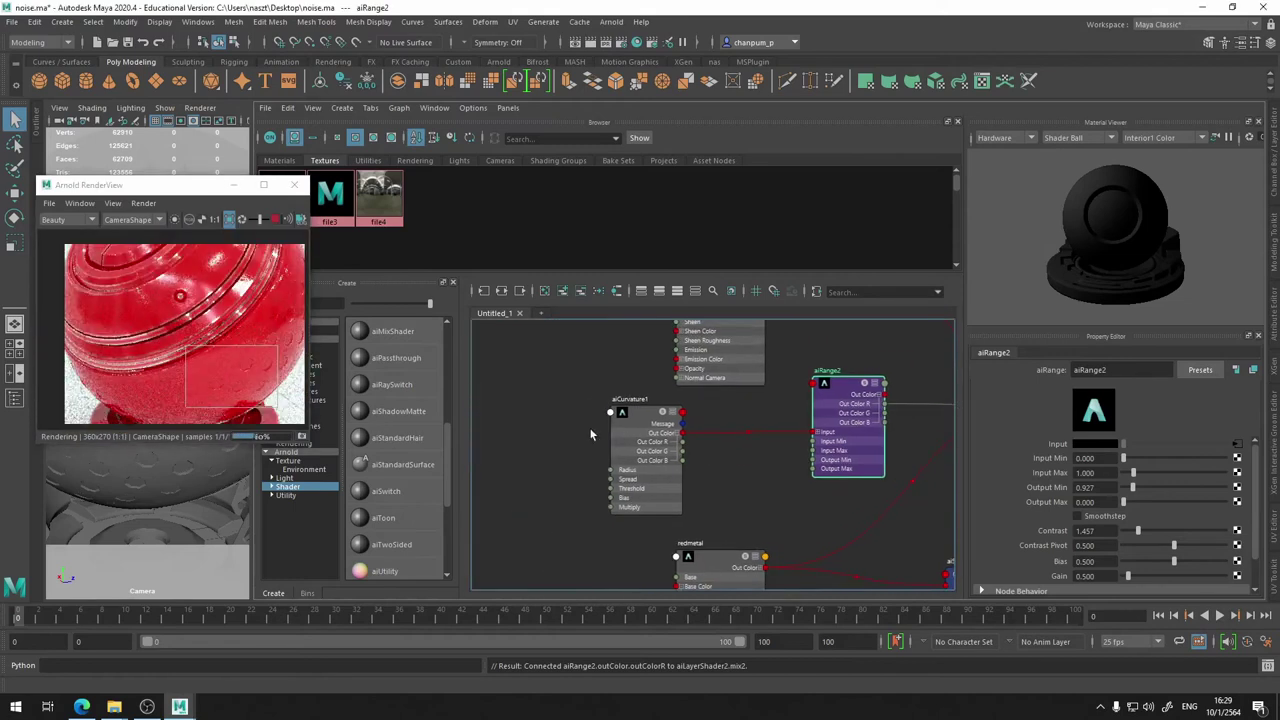
left_click(629, 421)
left_click_drag(1131, 491, 1134, 492)
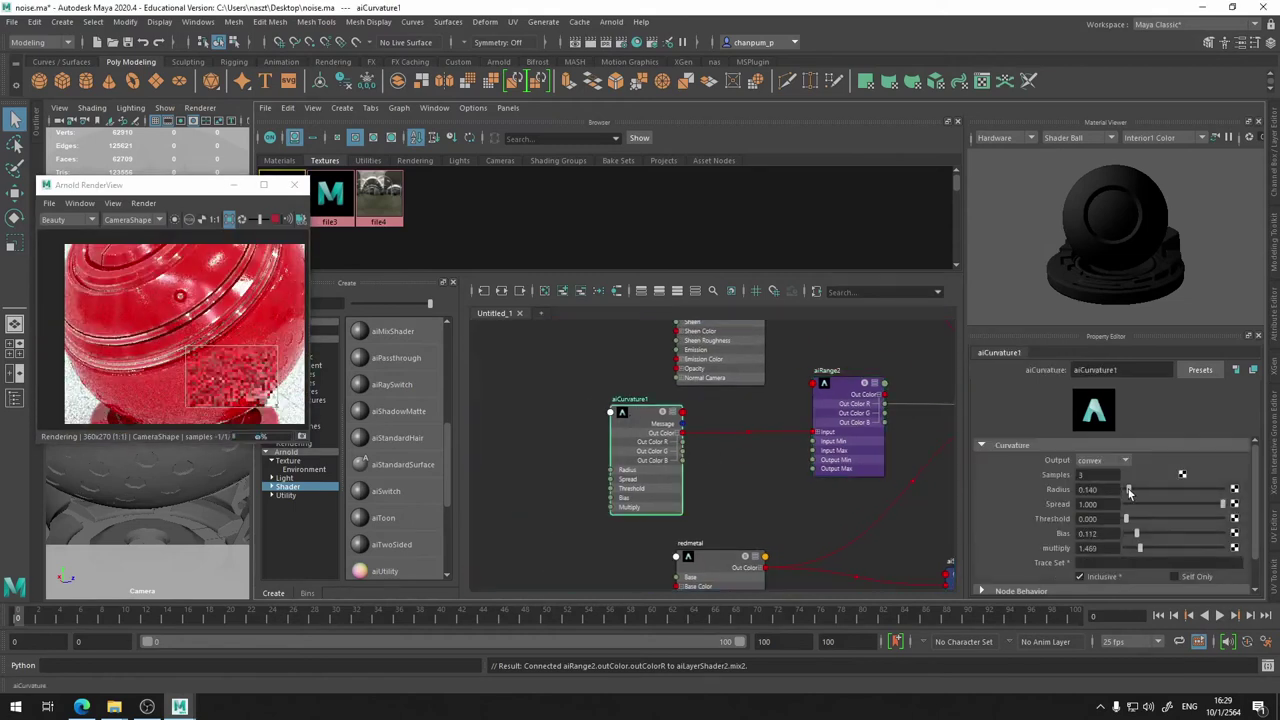
scroll(238, 390, "up", 1)
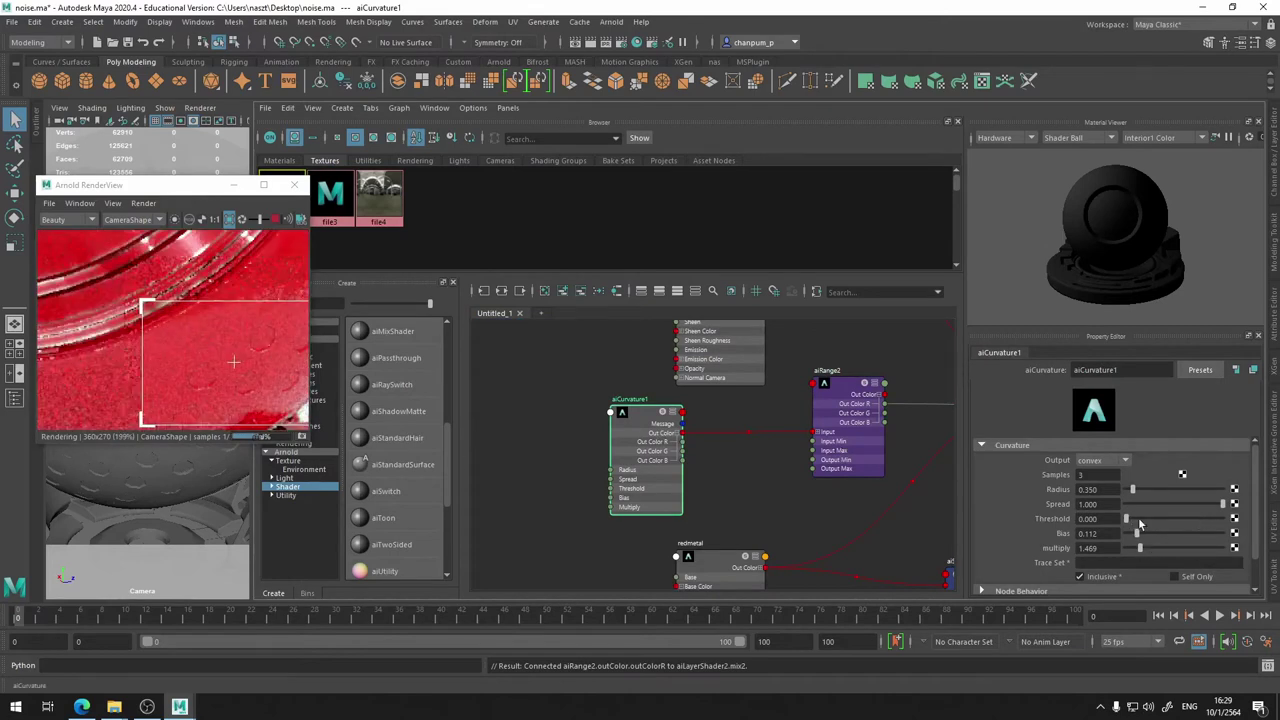
- Set aiCurvature1's Multiply to 1.888
left_click_drag(1138, 548, 1193, 547)
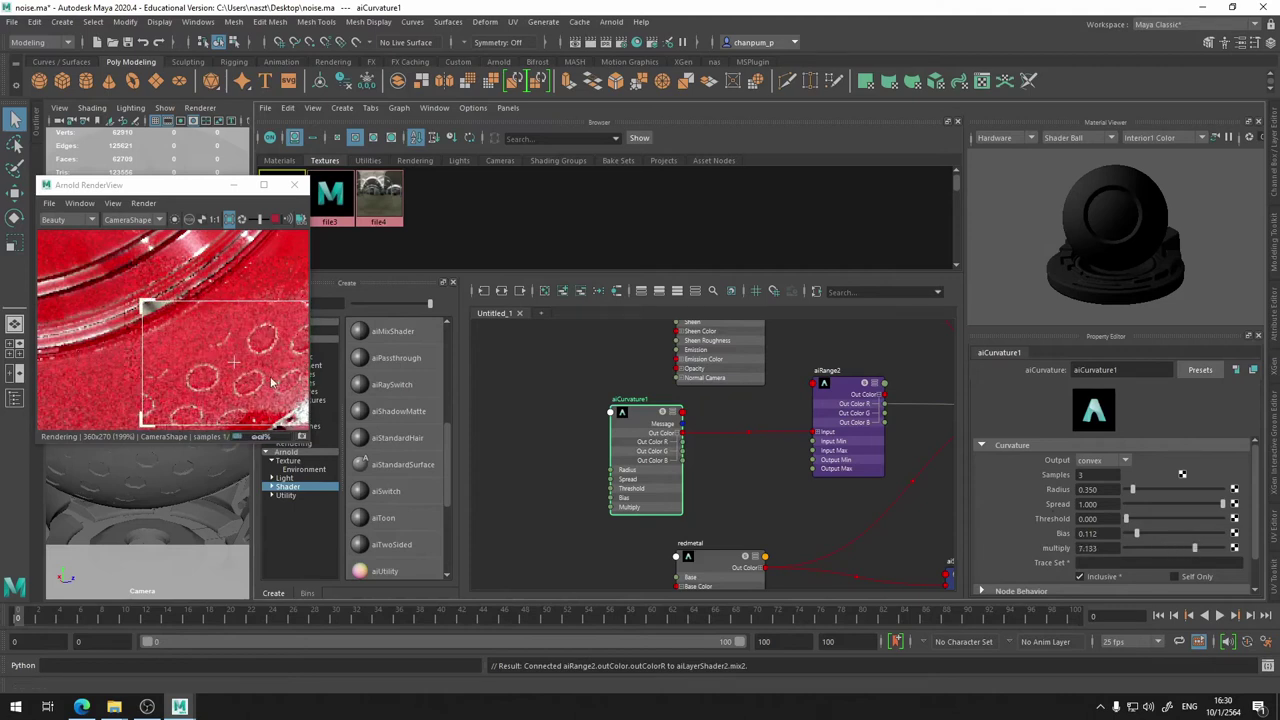
scroll(143, 308, "up", 1)
scroll(157, 329, "up", 1)
scroll(201, 316, "up", 1)
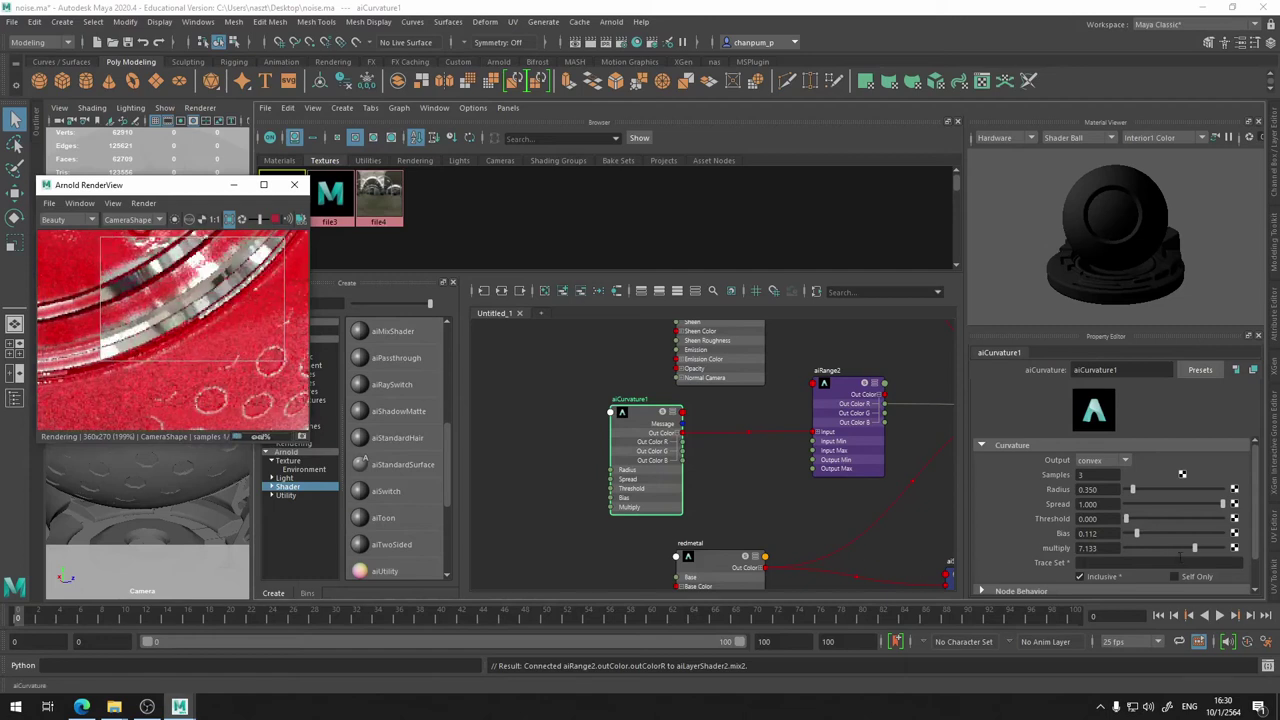
left_click_drag(1196, 550, 1143, 550)
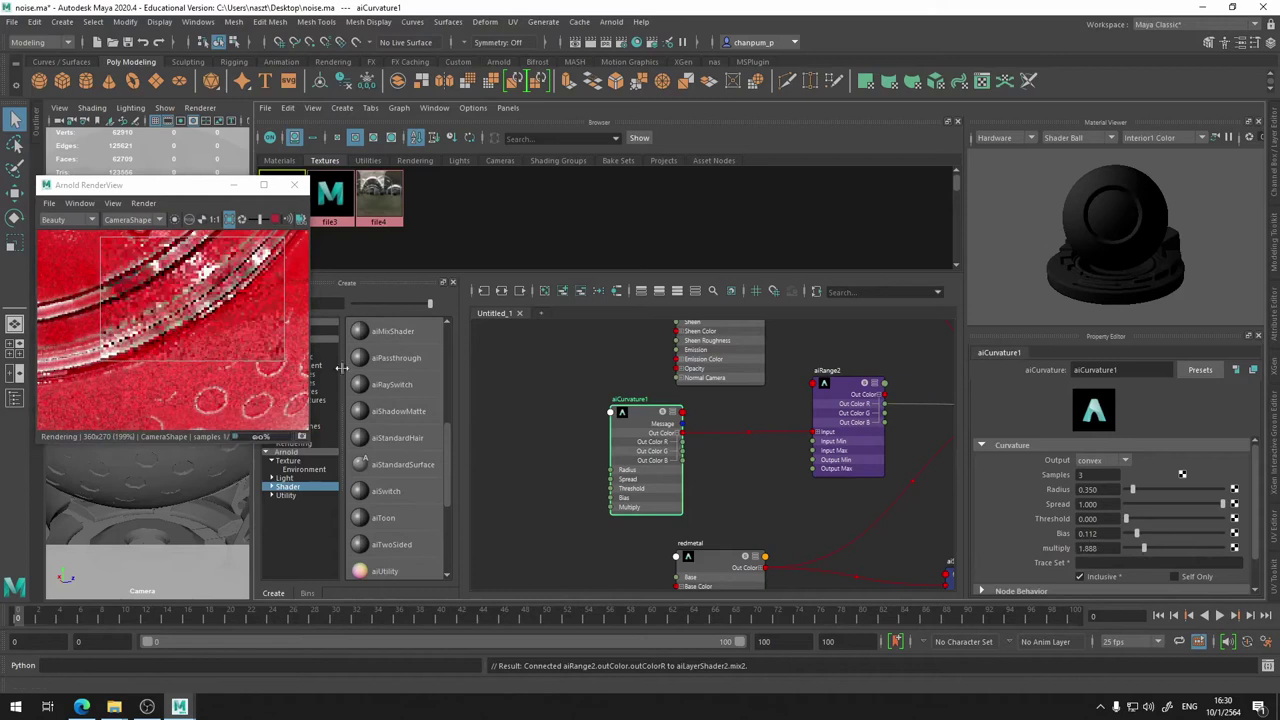
- Redraw the render region over a new area and pan the graph toward aiLayerShader2
left_click_drag(140, 290, 310, 412)
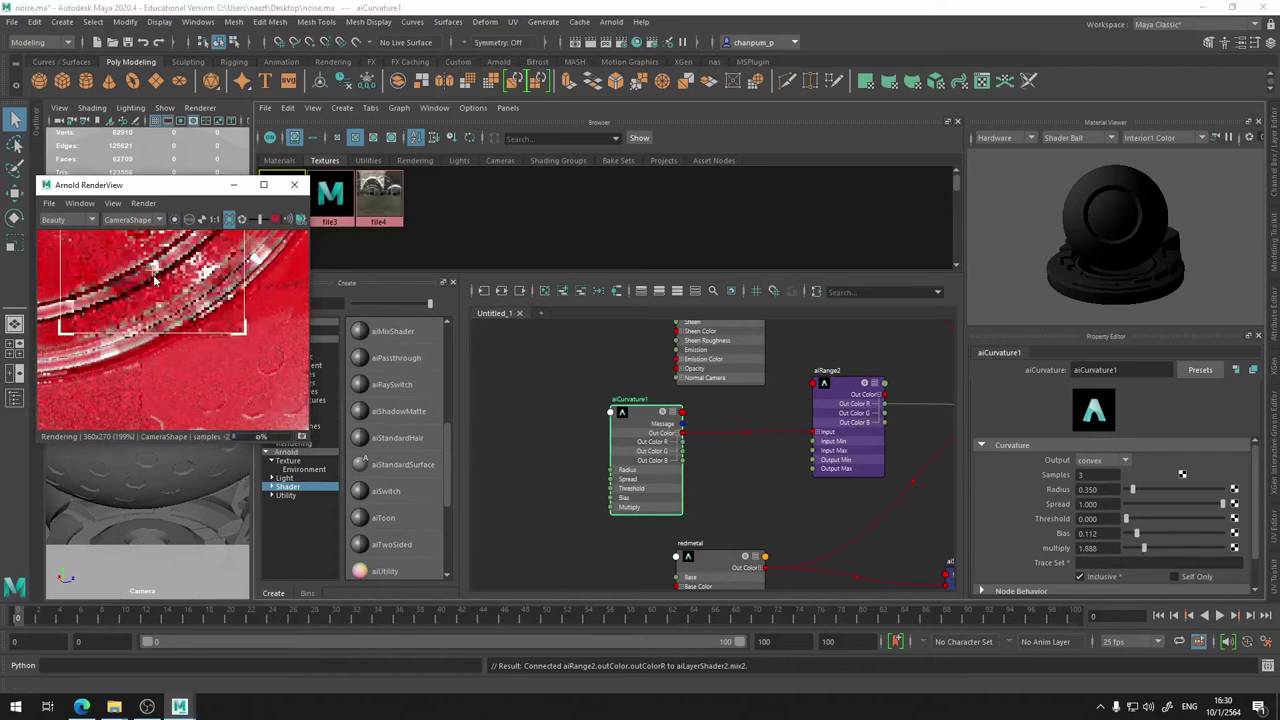
scroll(211, 364, "down", 5)
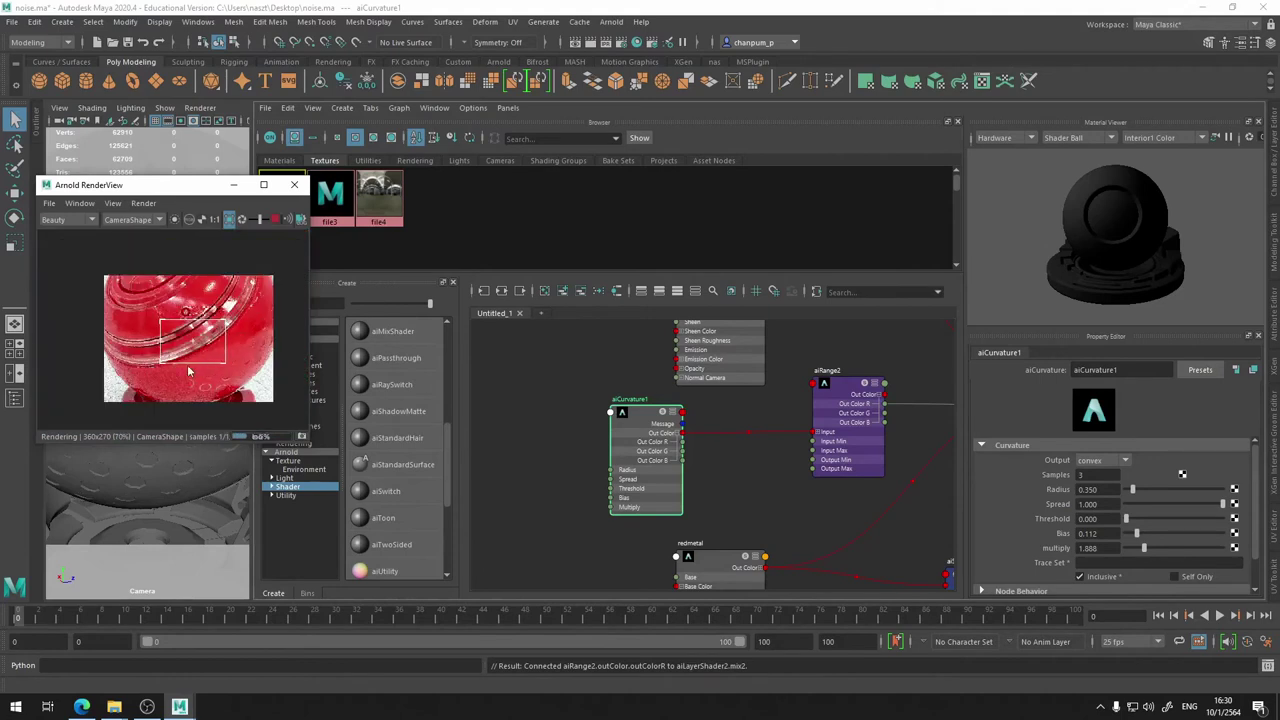
scroll(188, 371, "up", 2)
scroll(115, 377, "up", 2)
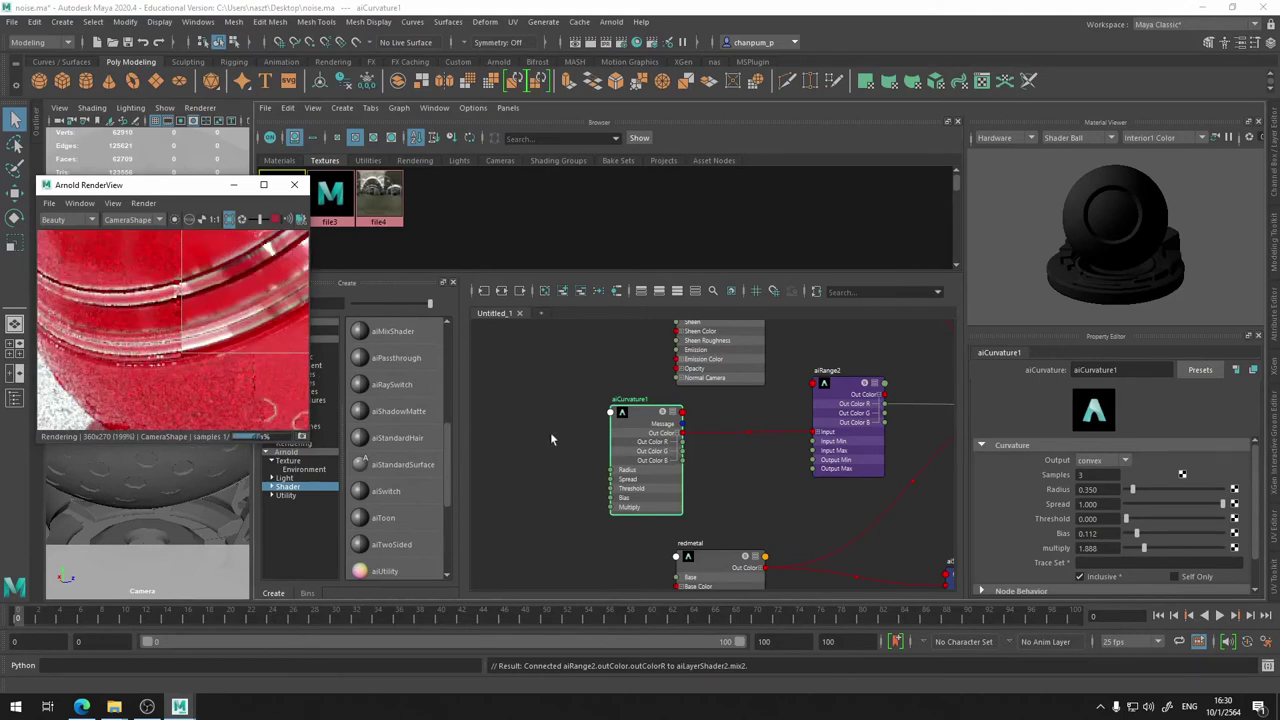
middle_click_drag(620, 399, 544, 458, "alt")
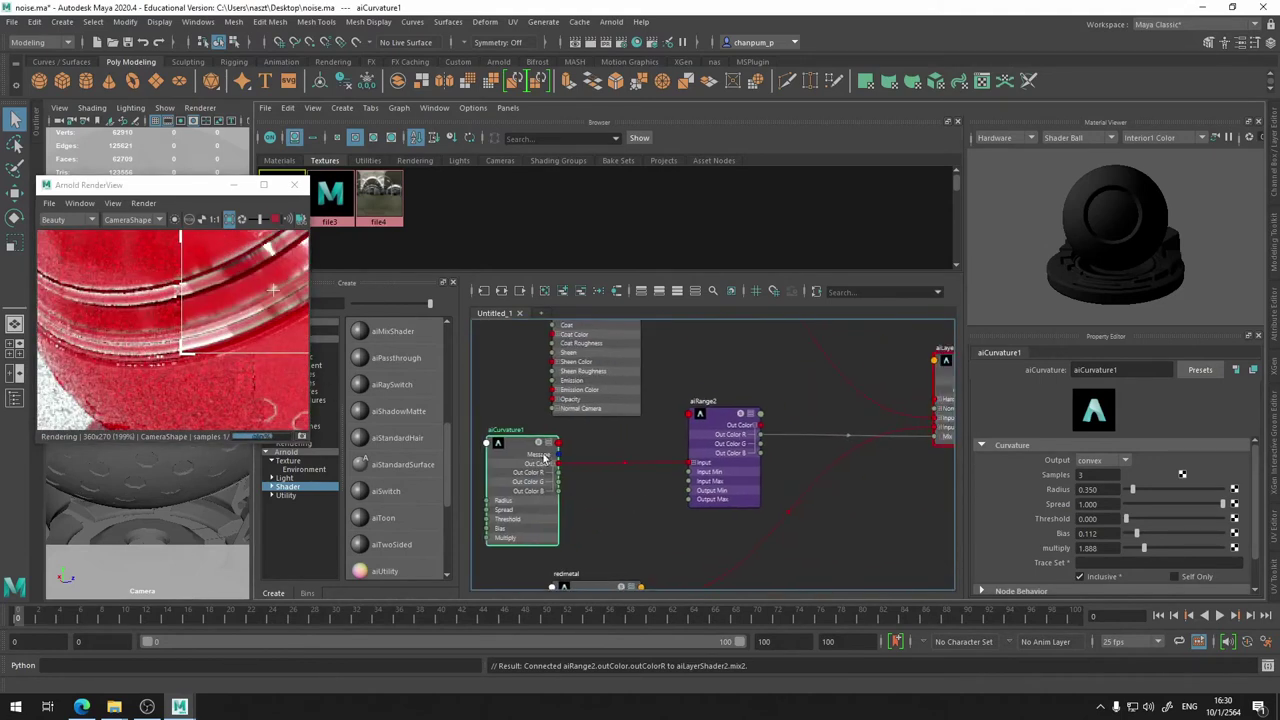
middle_click_drag(838, 402, 573, 414, "alt")
- Re-render aiLayerShader2, then set aiRange2 Contrast to 2.185 and Contrast Pivot to 0.821
left_click(683, 383)
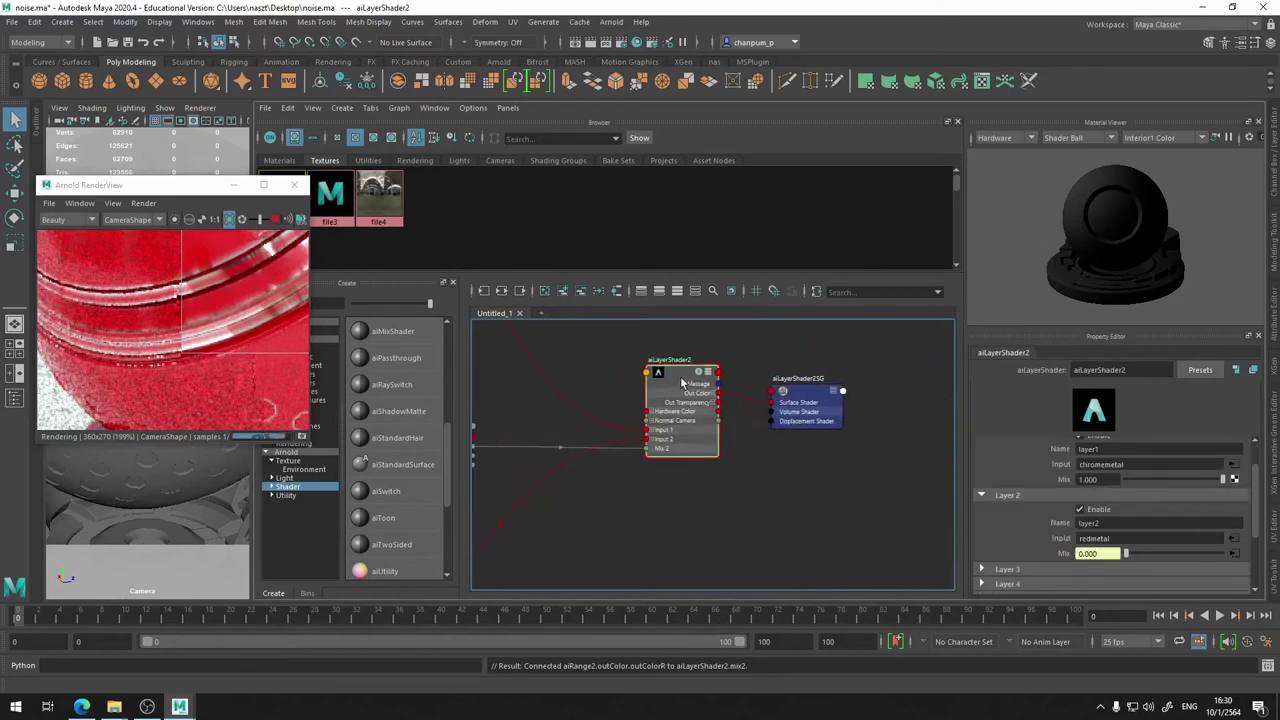
left_click(175, 220)
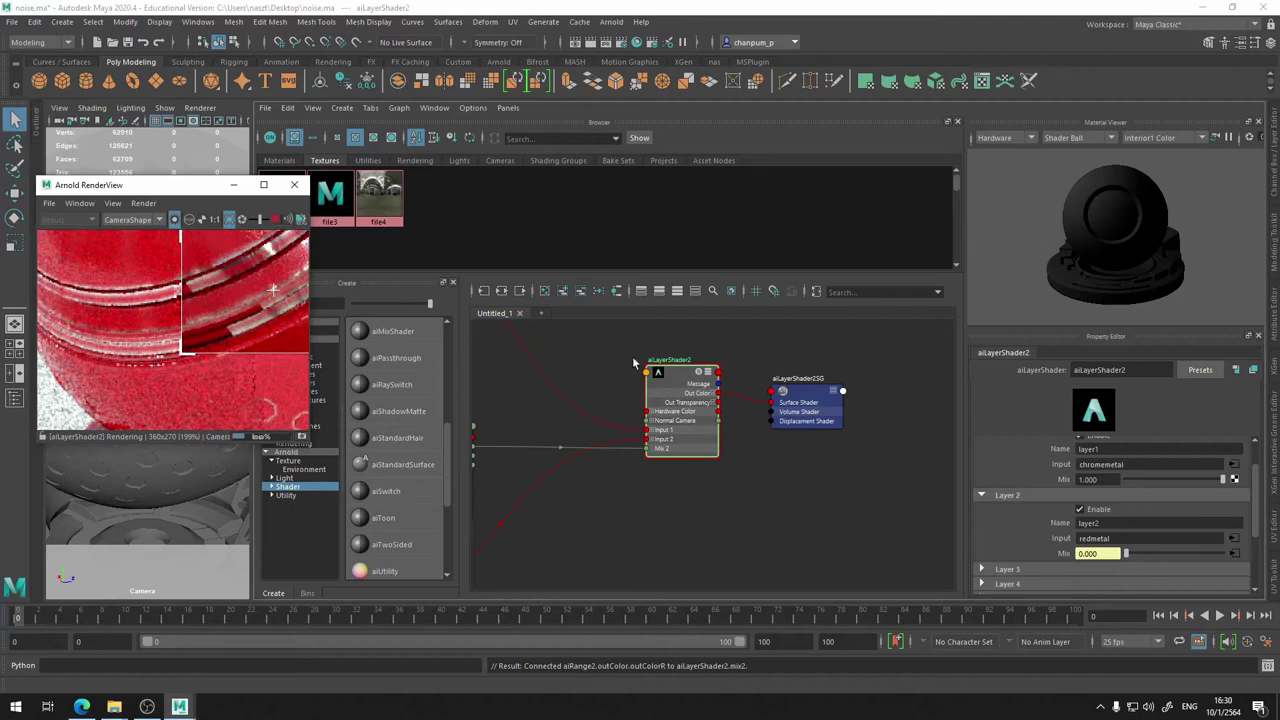
middle_click_drag(555, 397, 768, 435, "alt")
left_click(650, 475)
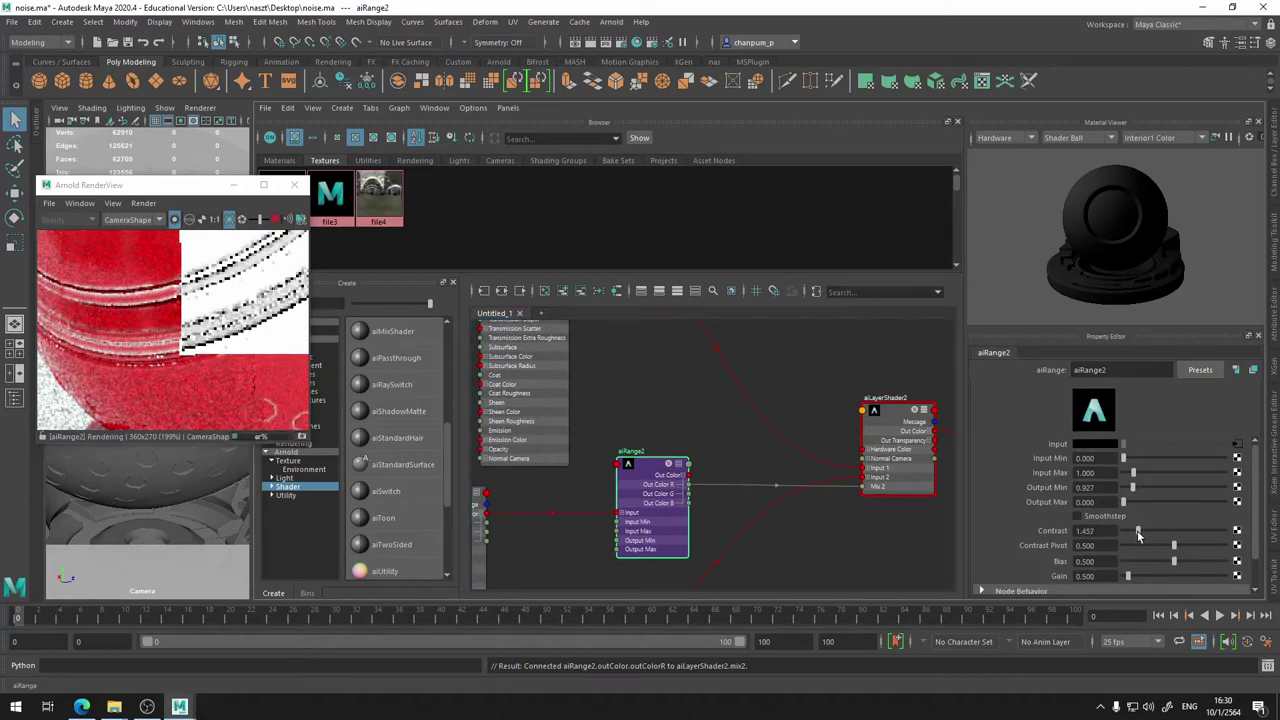
left_click_drag(1139, 535, 1180, 545)
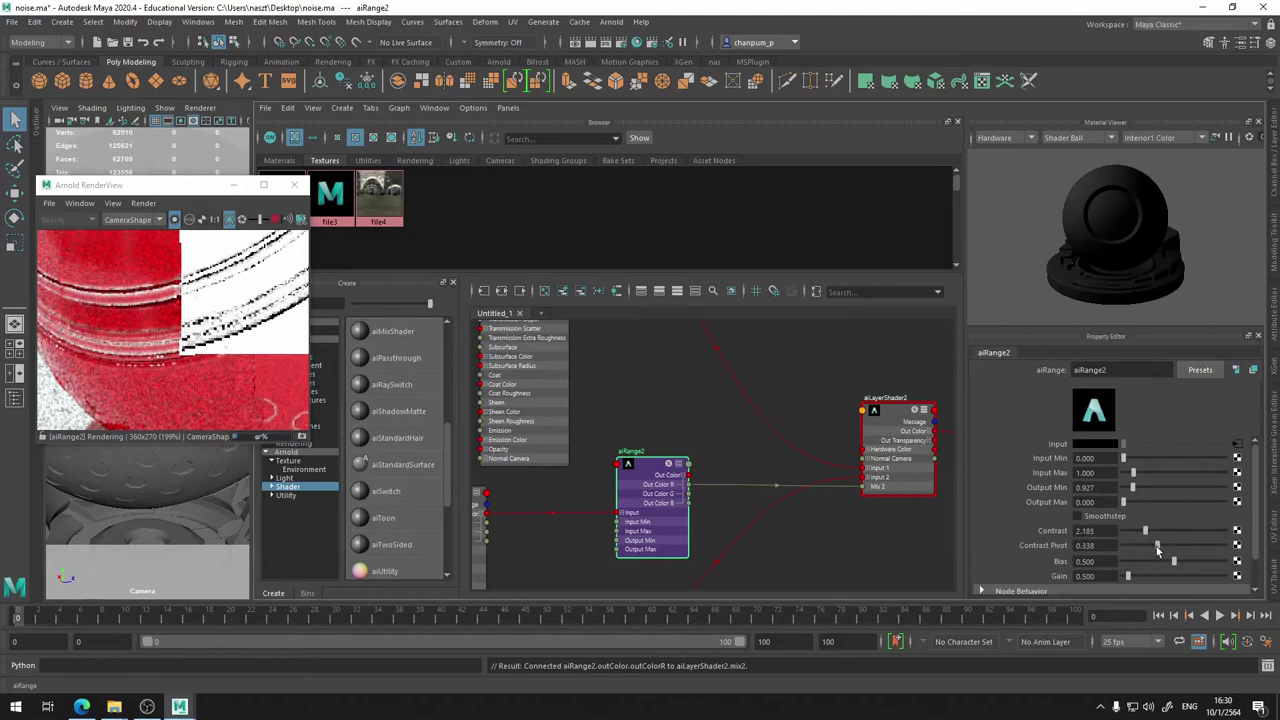
left_click_drag(1175, 546, 1199, 546)
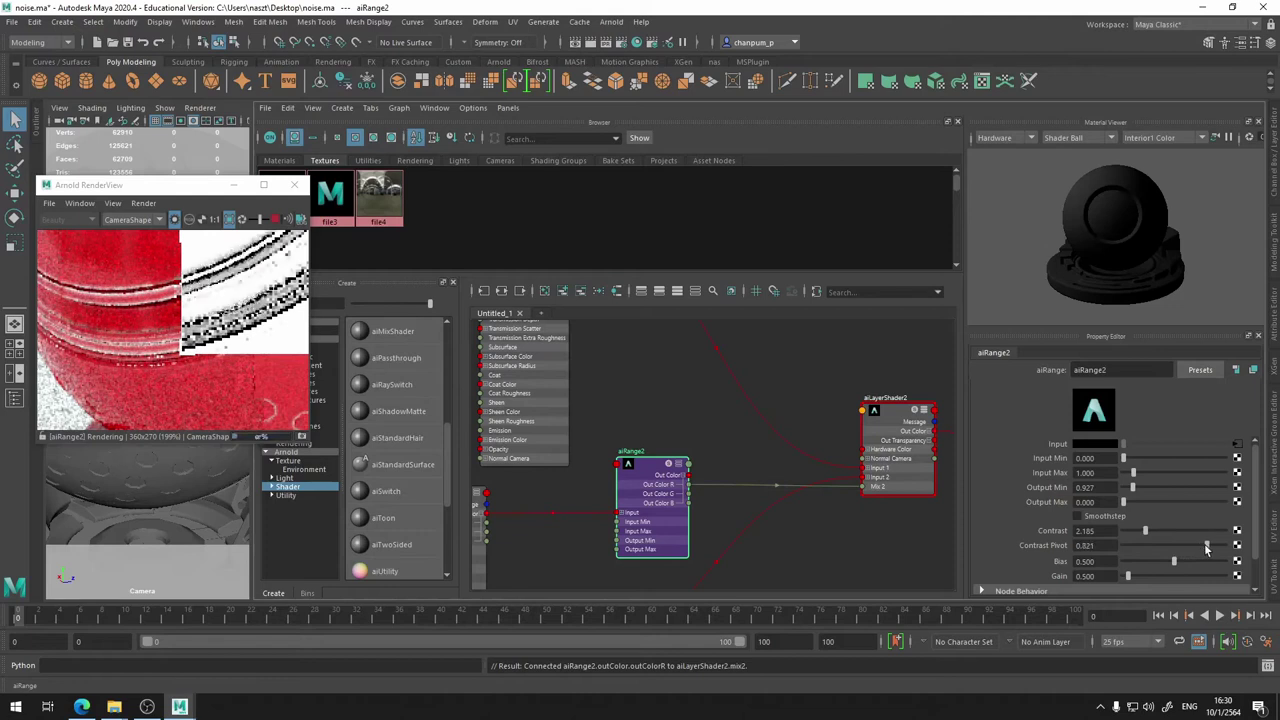
- Preview the aiRange2 mask and lower its Input Max to 0.331
left_click(863, 410)
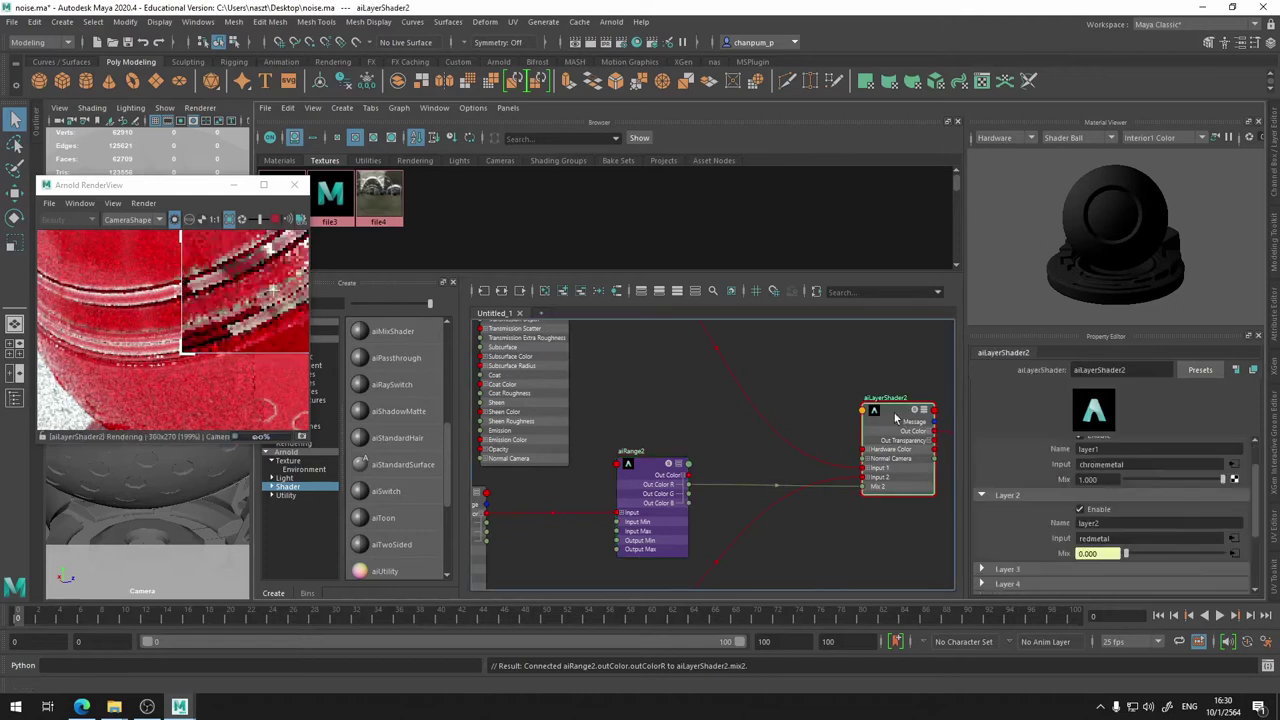
scroll(211, 322, "down", 4)
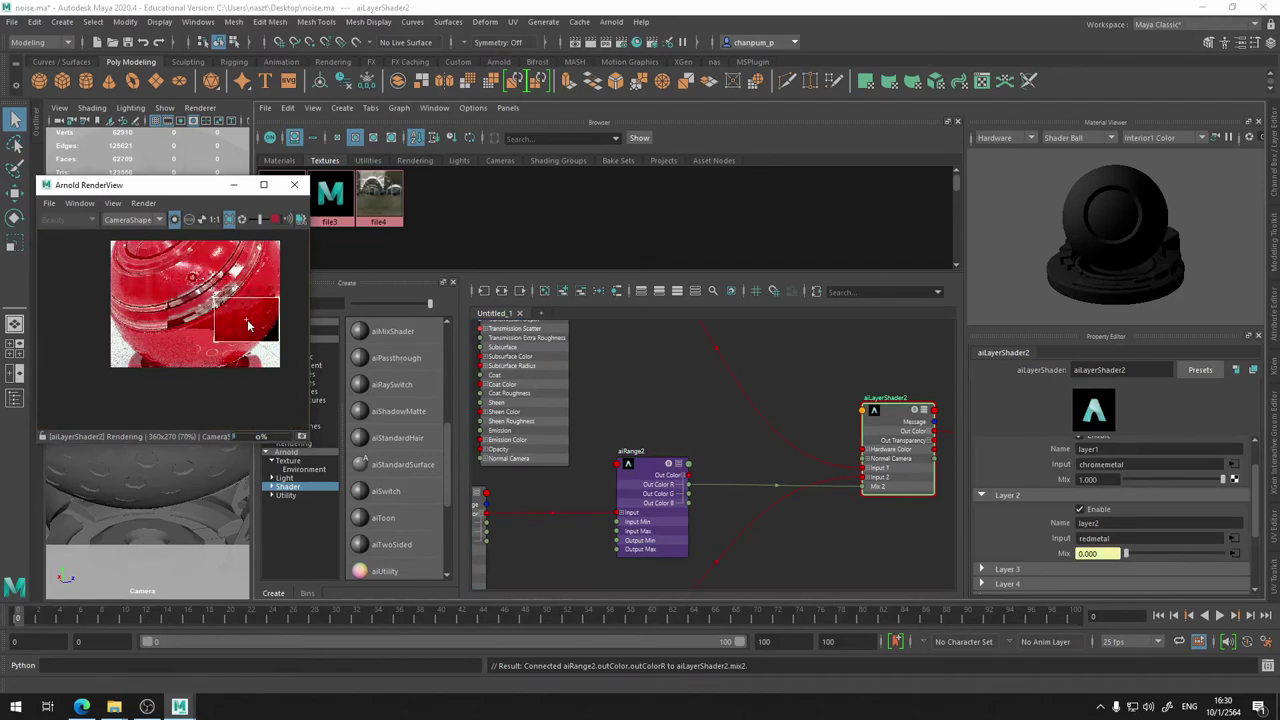
scroll(230, 352, "up", 4)
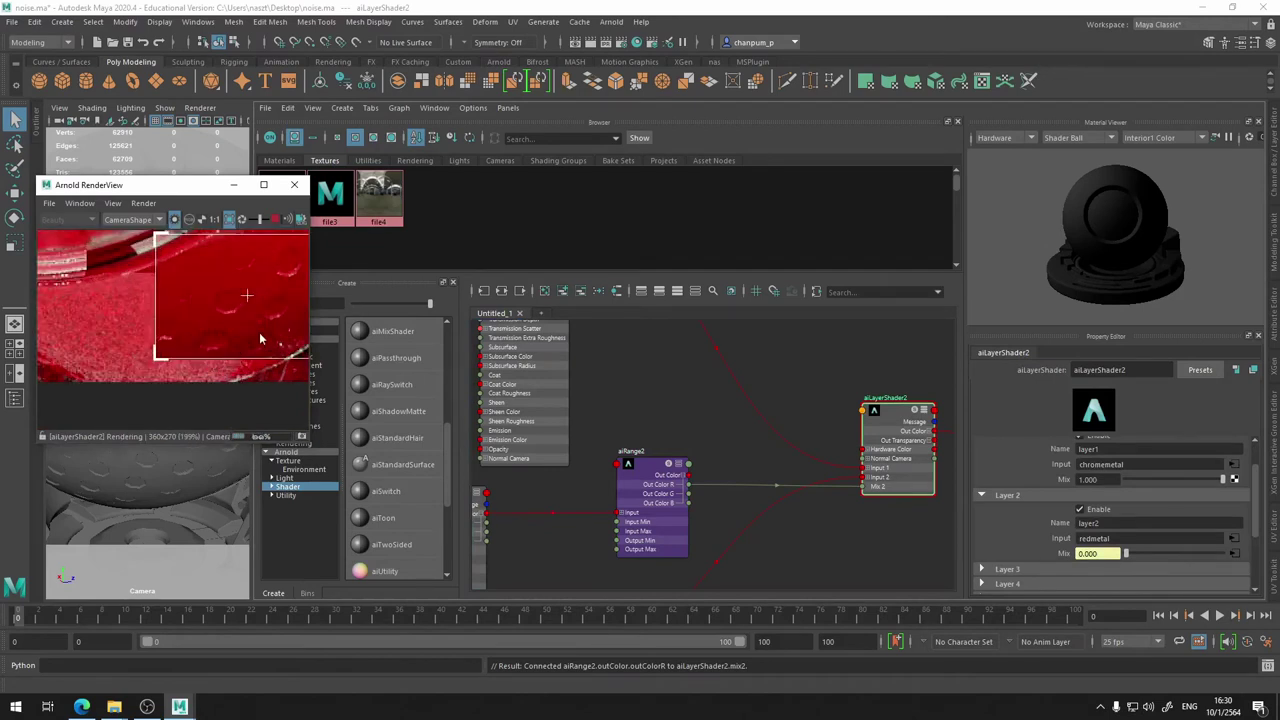
left_click(657, 472)
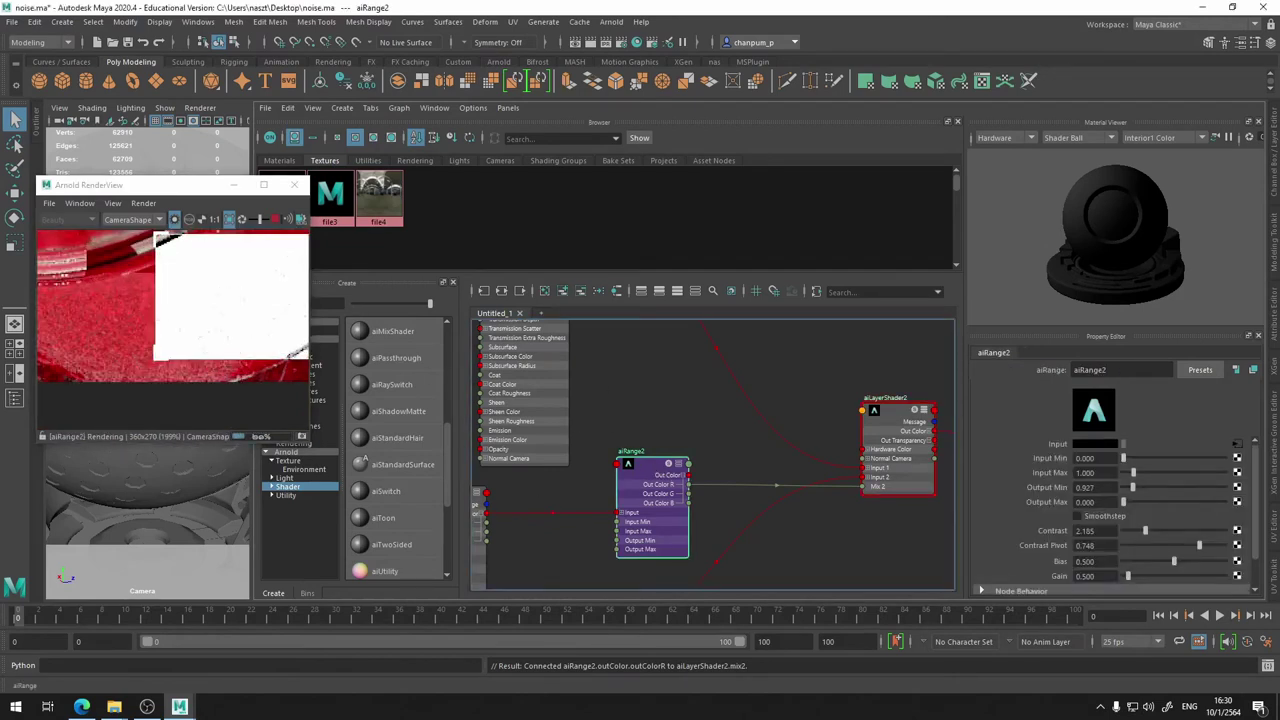
middle_click_drag(667, 421, 738, 380, "alt")
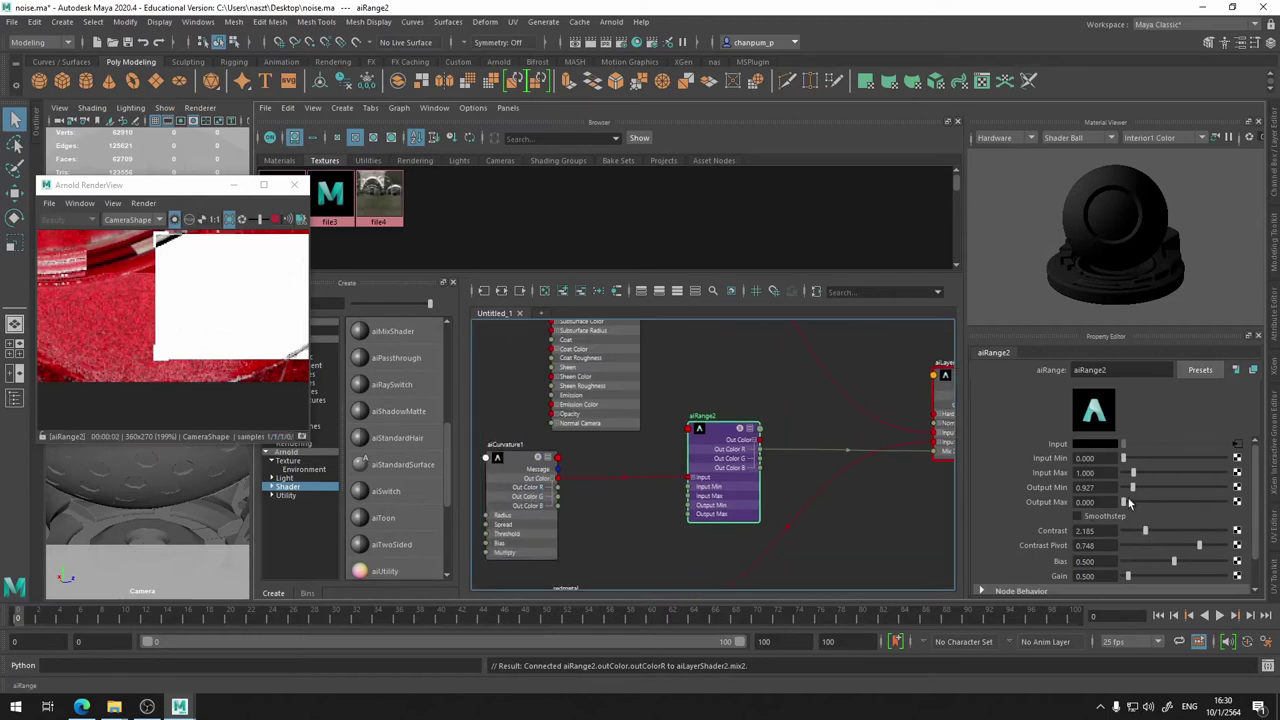
left_click_drag(1134, 477, 1135, 477)
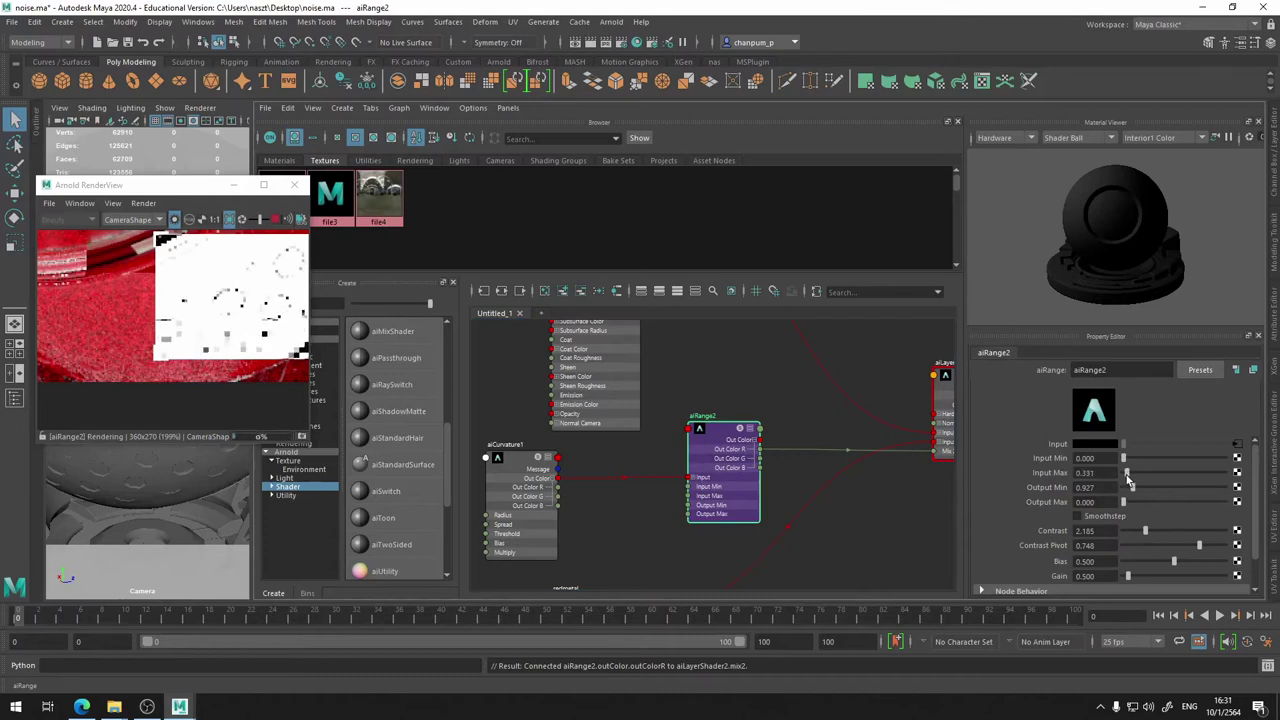
left_click_drag(1133, 480, 1126, 480)
- Turn off isolate and crop region so the RenderView renders the full shader frame
middle_click_drag(188, 313, 281, 385)
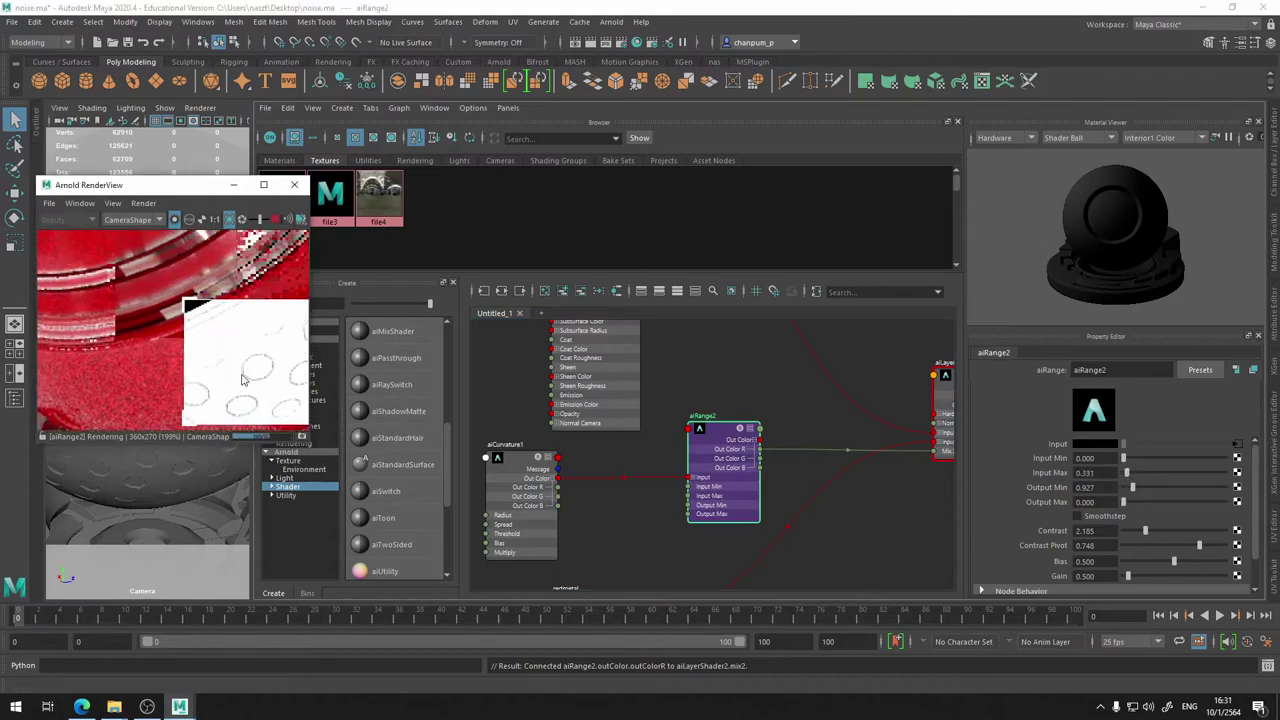
left_click(192, 306)
left_click(803, 434)
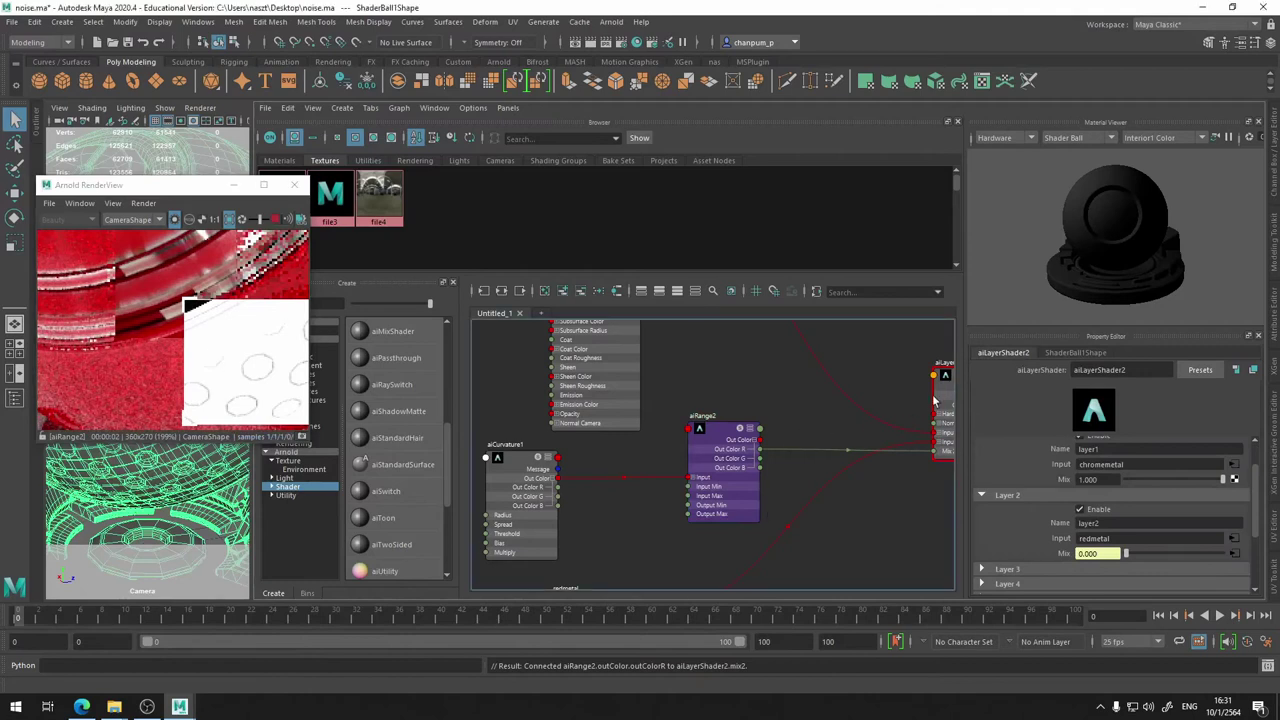
left_click(278, 365)
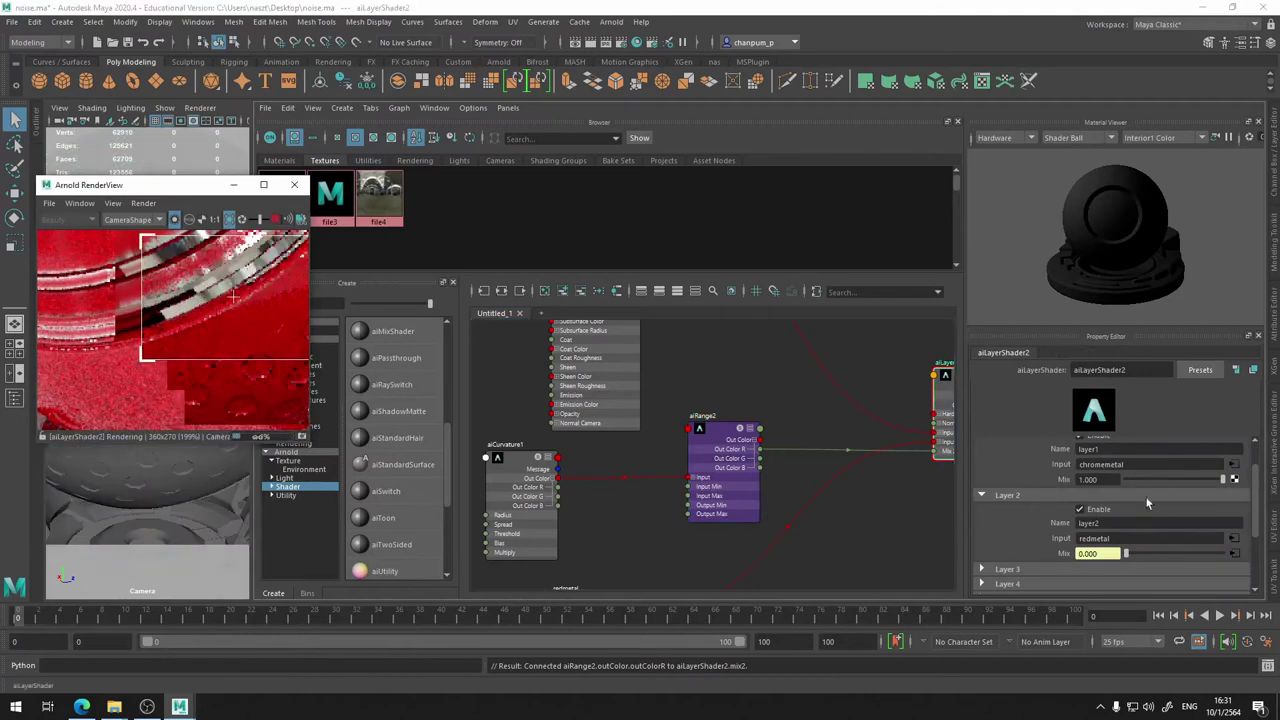
left_click(705, 434)
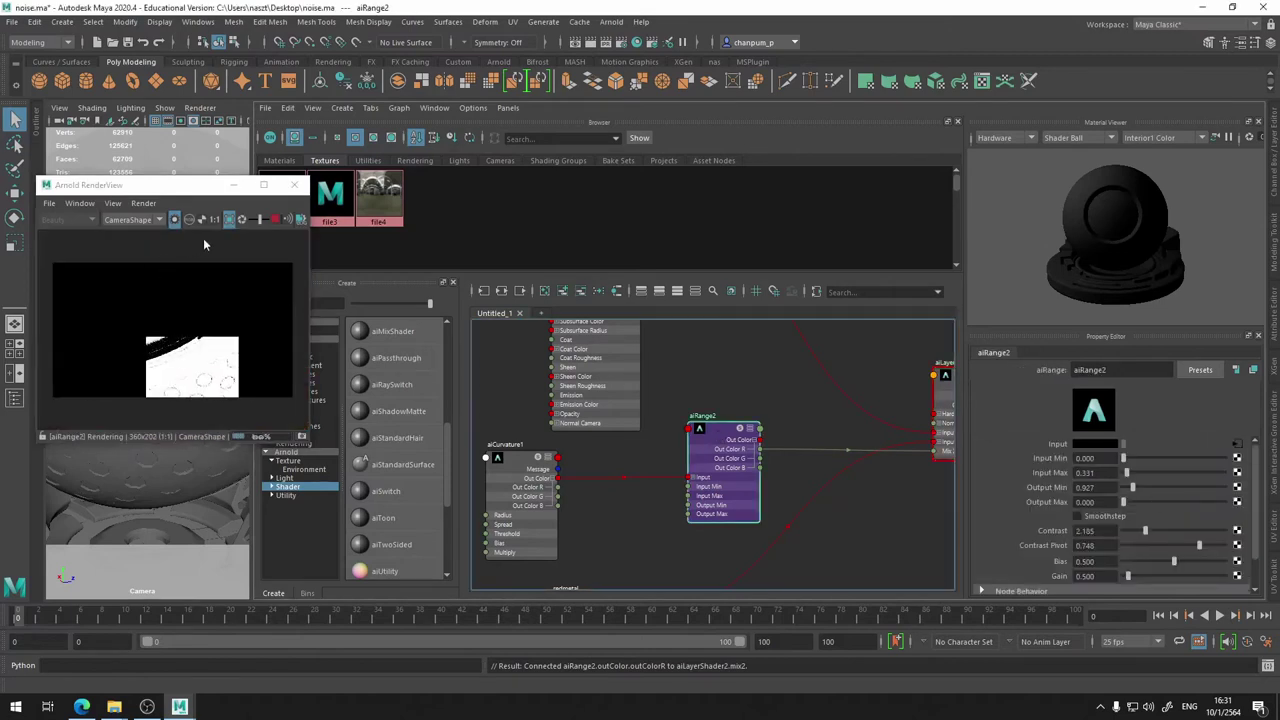
left_click(173, 219)
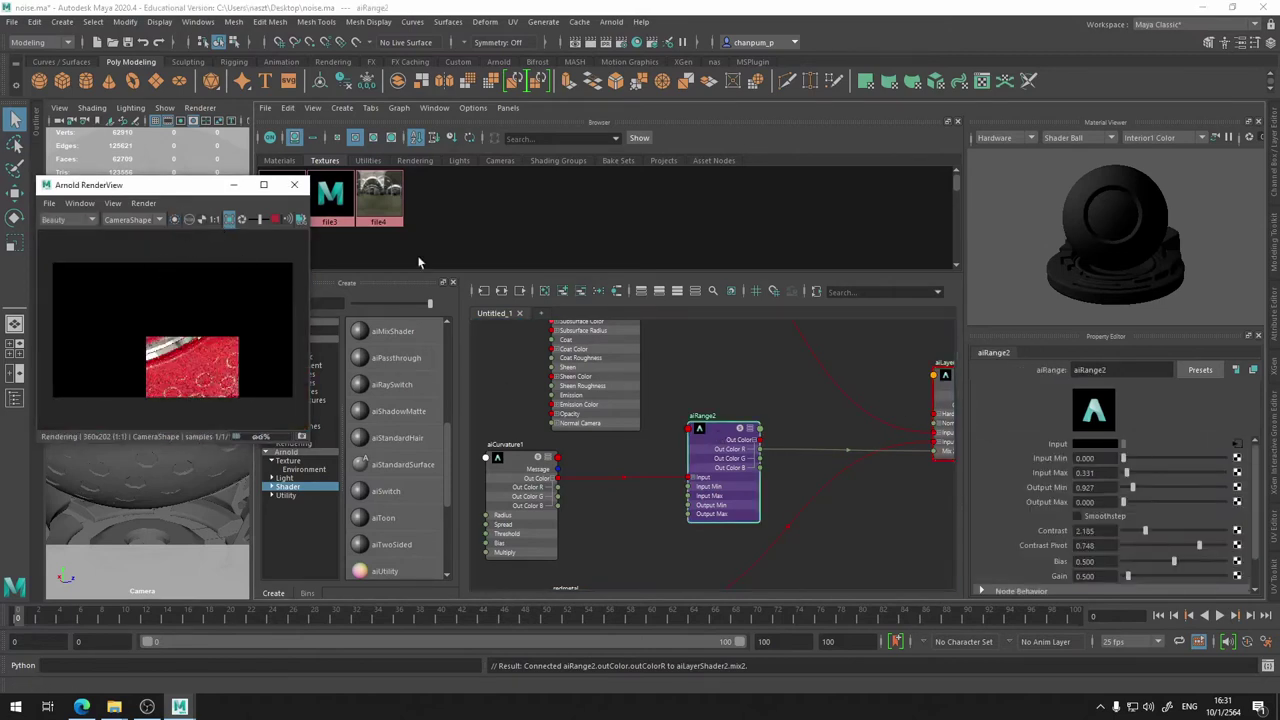
left_click(226, 222)
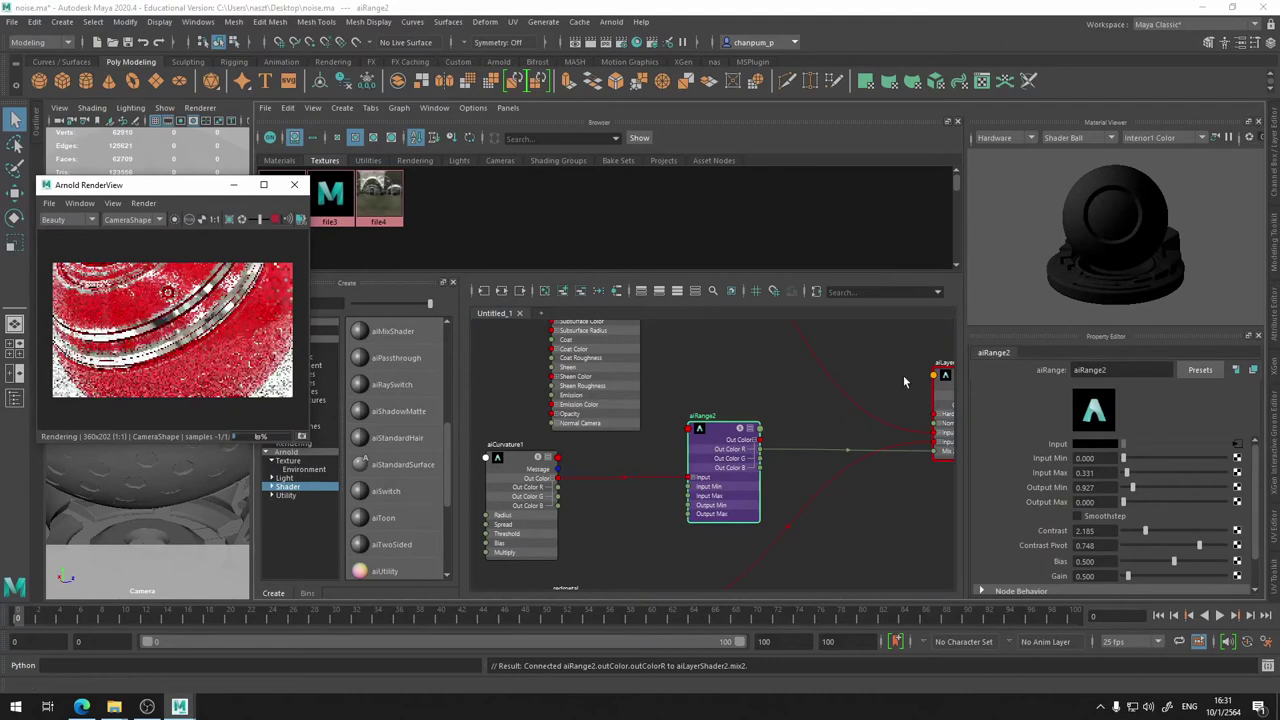
- Lower aiRange2's Output Min to 0.795
left_click(705, 455)
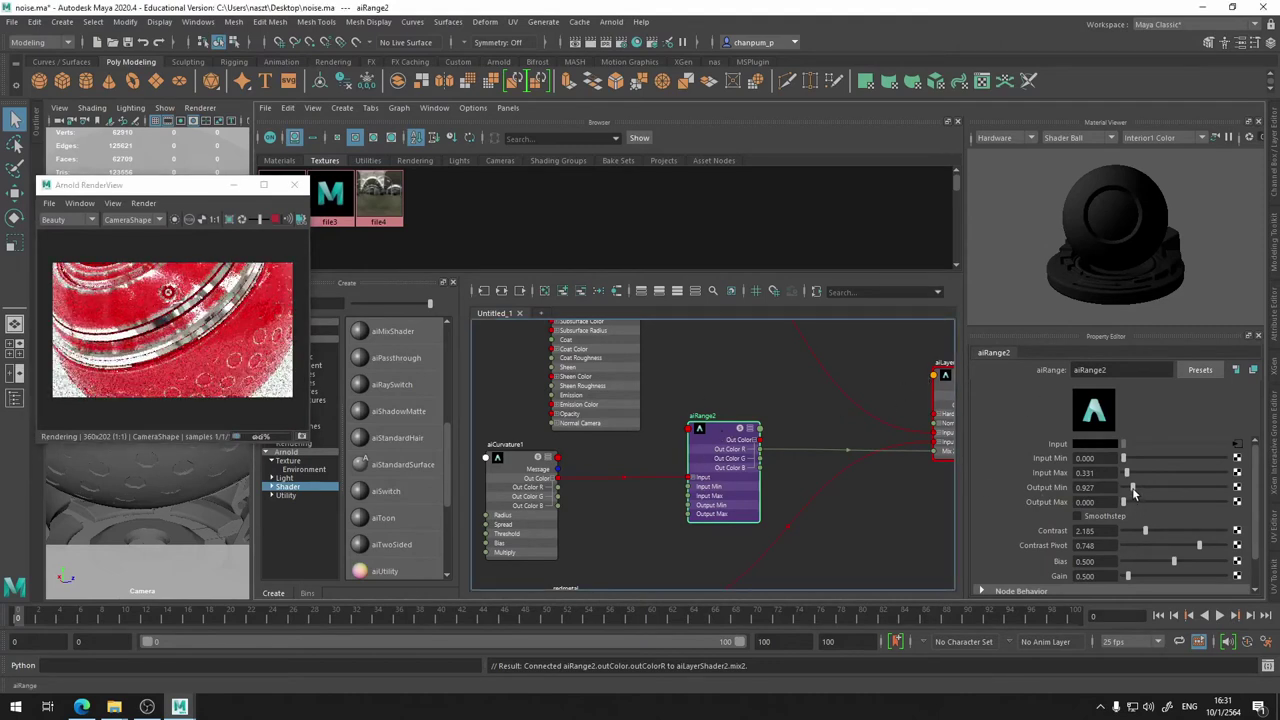
left_click_drag(1134, 490, 1116, 492)
scroll(580, 451, "up", 3)
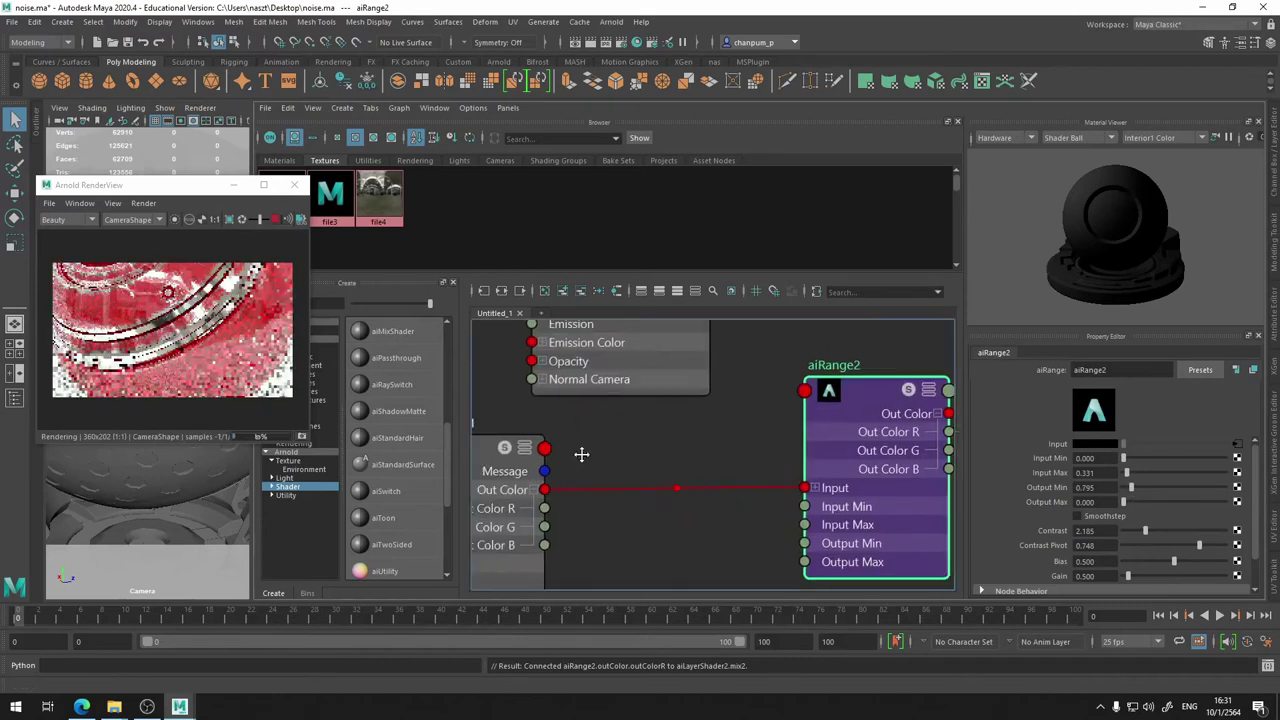
middle_click_drag(580, 451, 803, 465, "alt")
- Select aiCurvature1 and bring its Bias down to 0.028
scroll(170, 395, "up", 2)
scroll(170, 395, "up", 2)
left_click(703, 476)
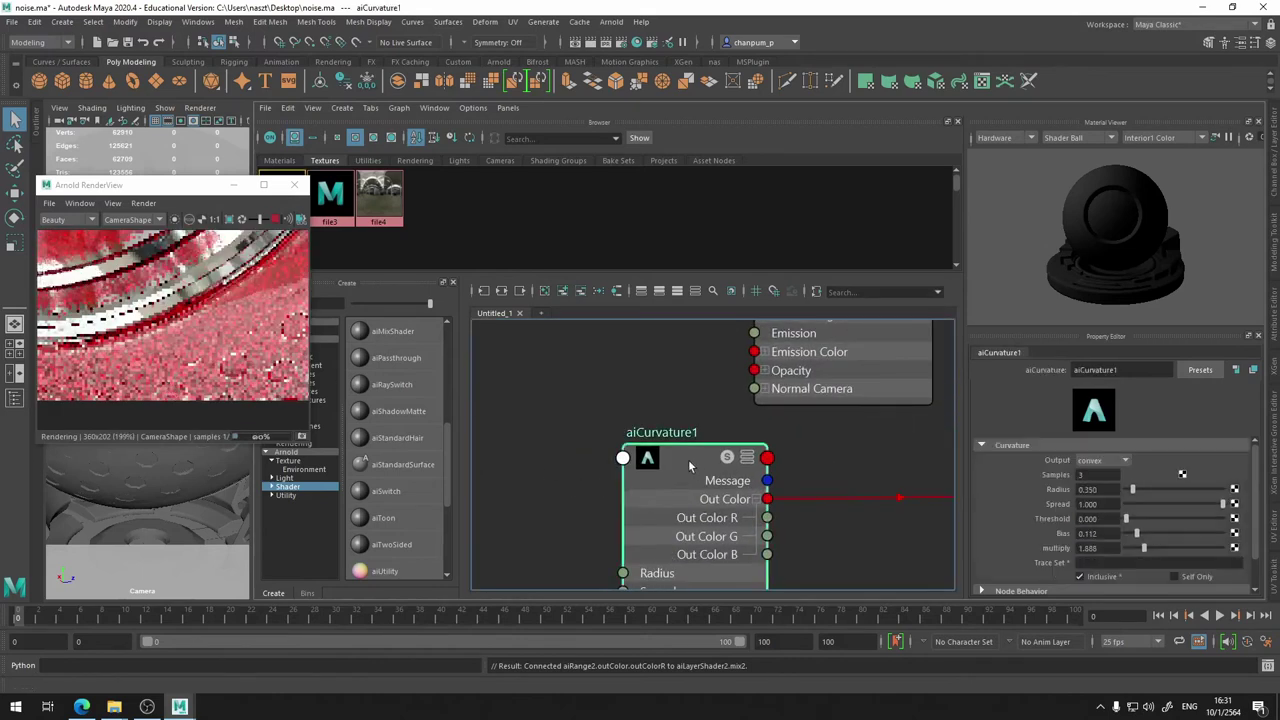
left_click_drag(1141, 535, 1152, 533)
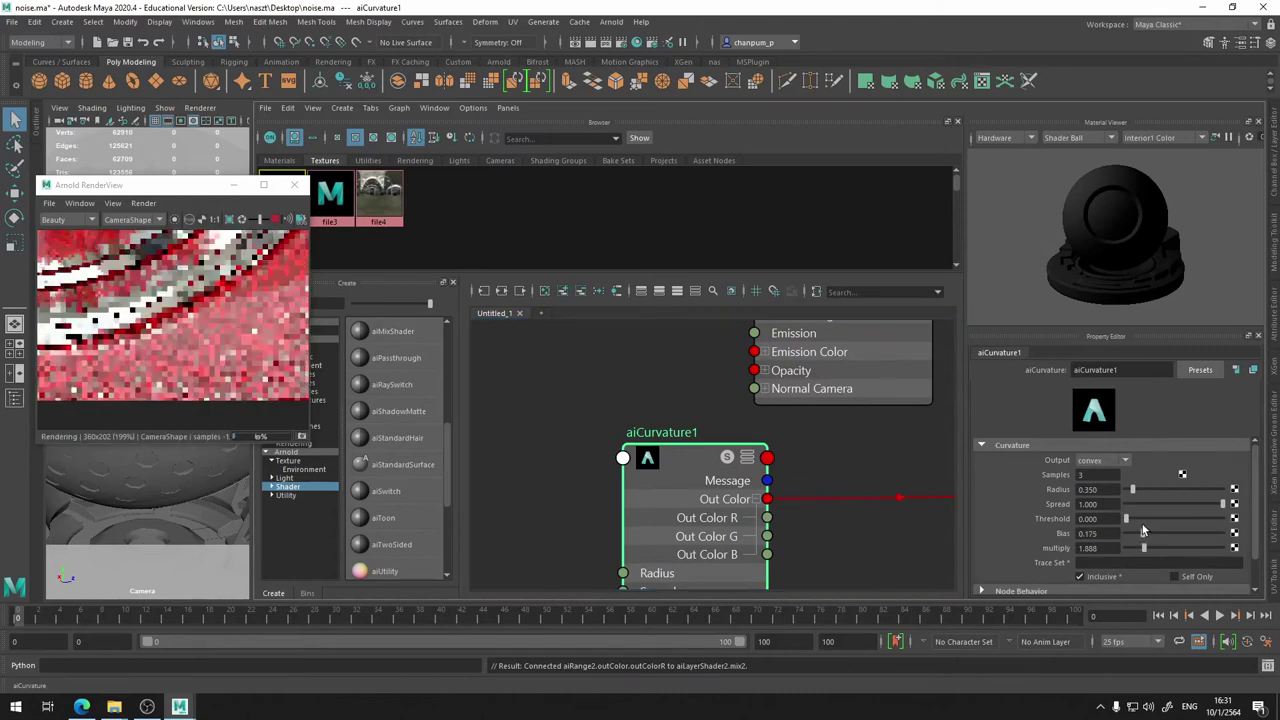
left_click_drag(1142, 530, 1123, 530)
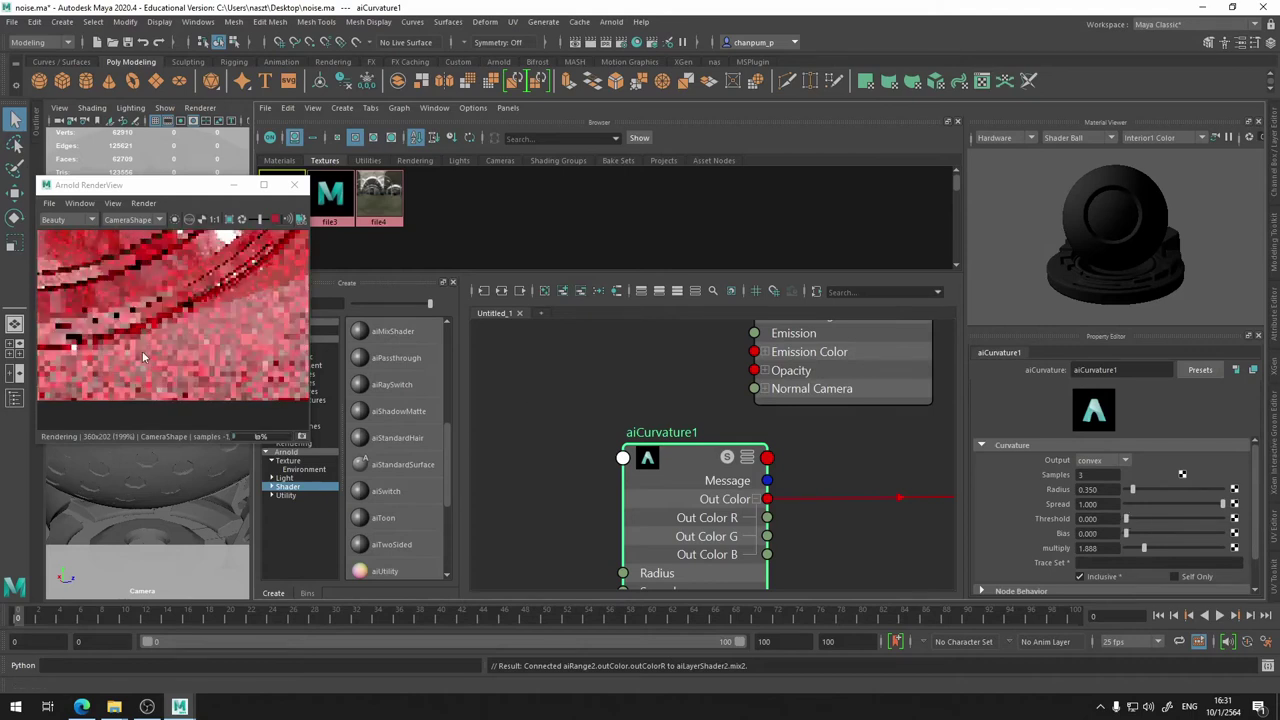
left_click(1128, 531)
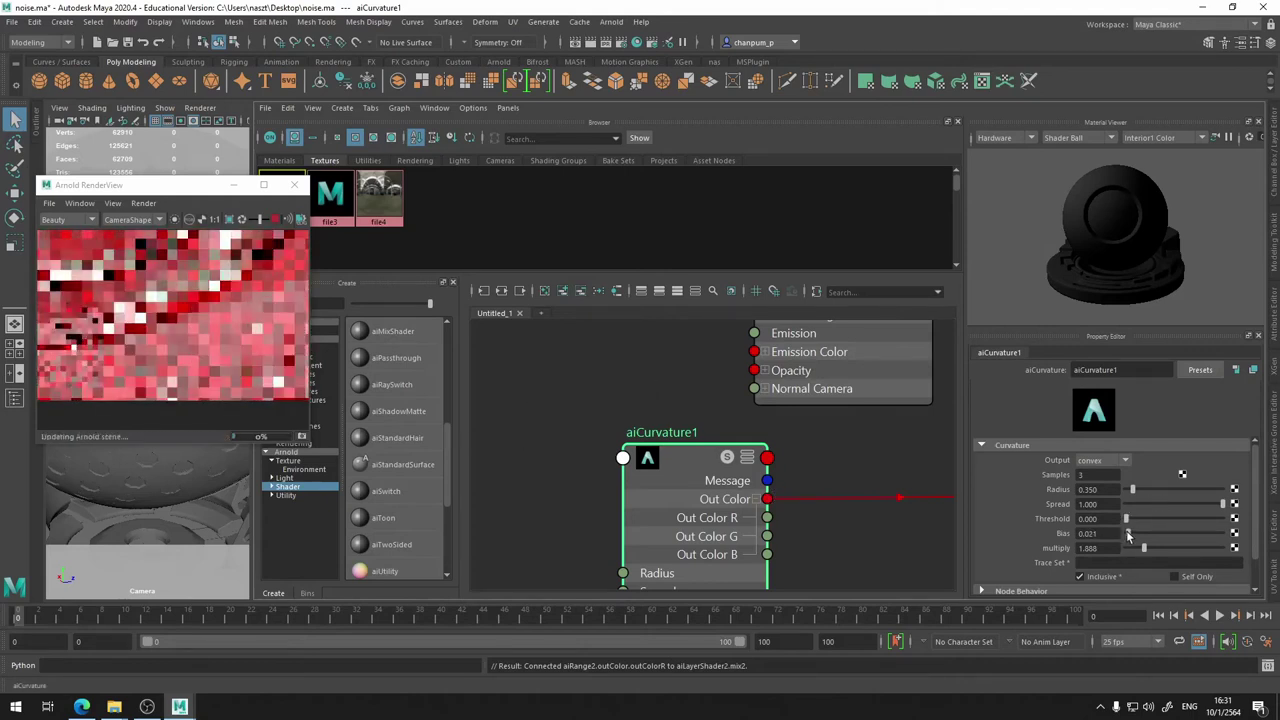
left_click(1126, 530)
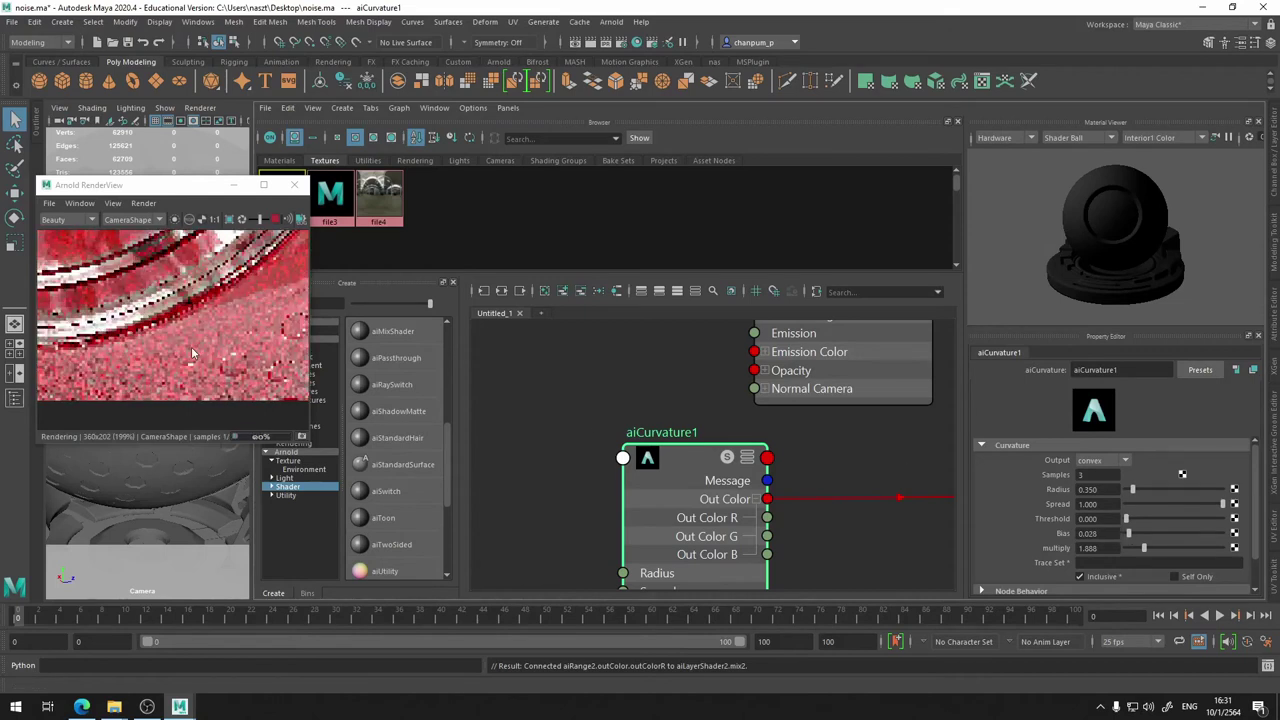
- Frame the whole shader network and bring the redmetal node into view
scroll(193, 353, "down", 1)
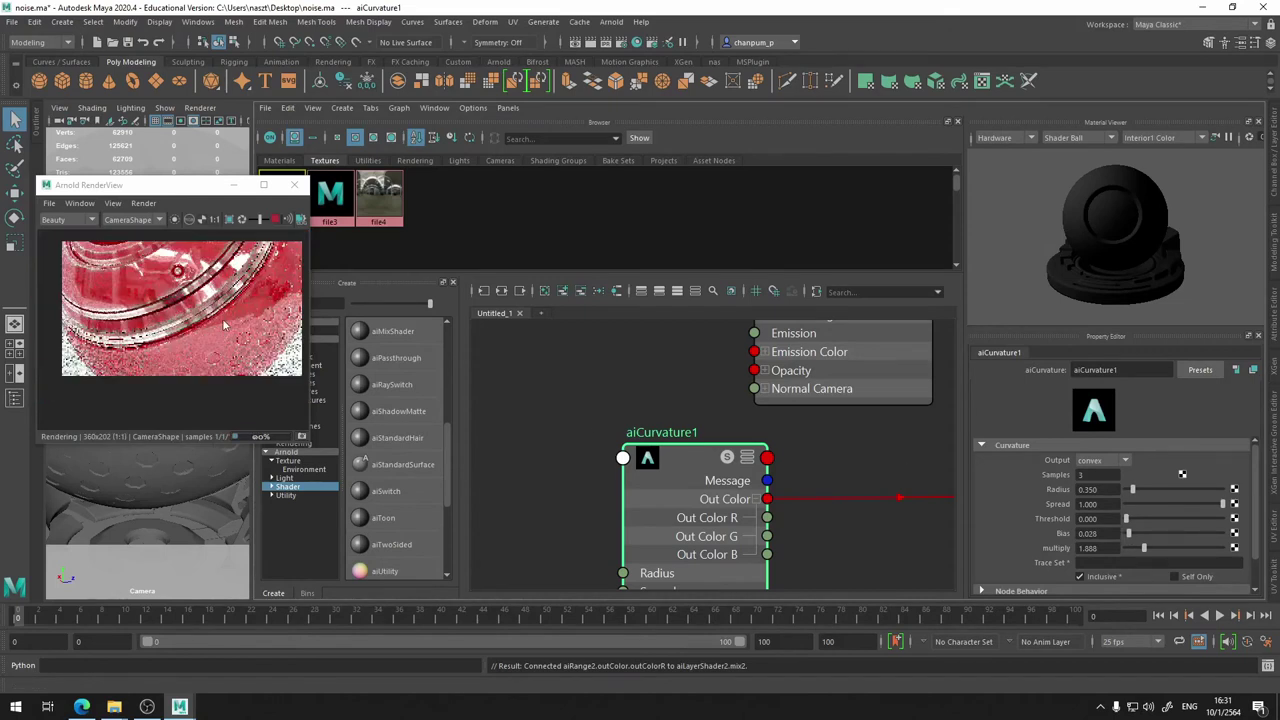
scroll(195, 293, "up", 1)
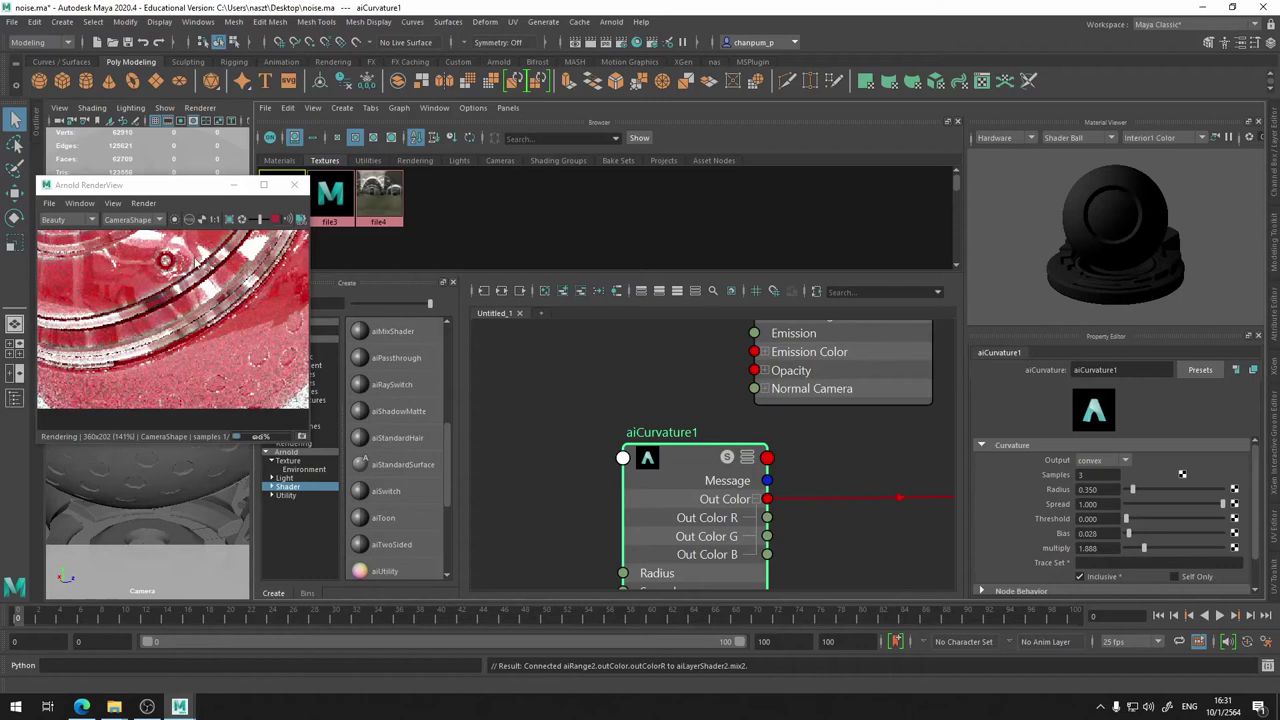
mouse_move(730, 378)
middle_mouse_down()
mouse_move(600, 371)
mouse_move(810, 470)
middle_mouse_up()
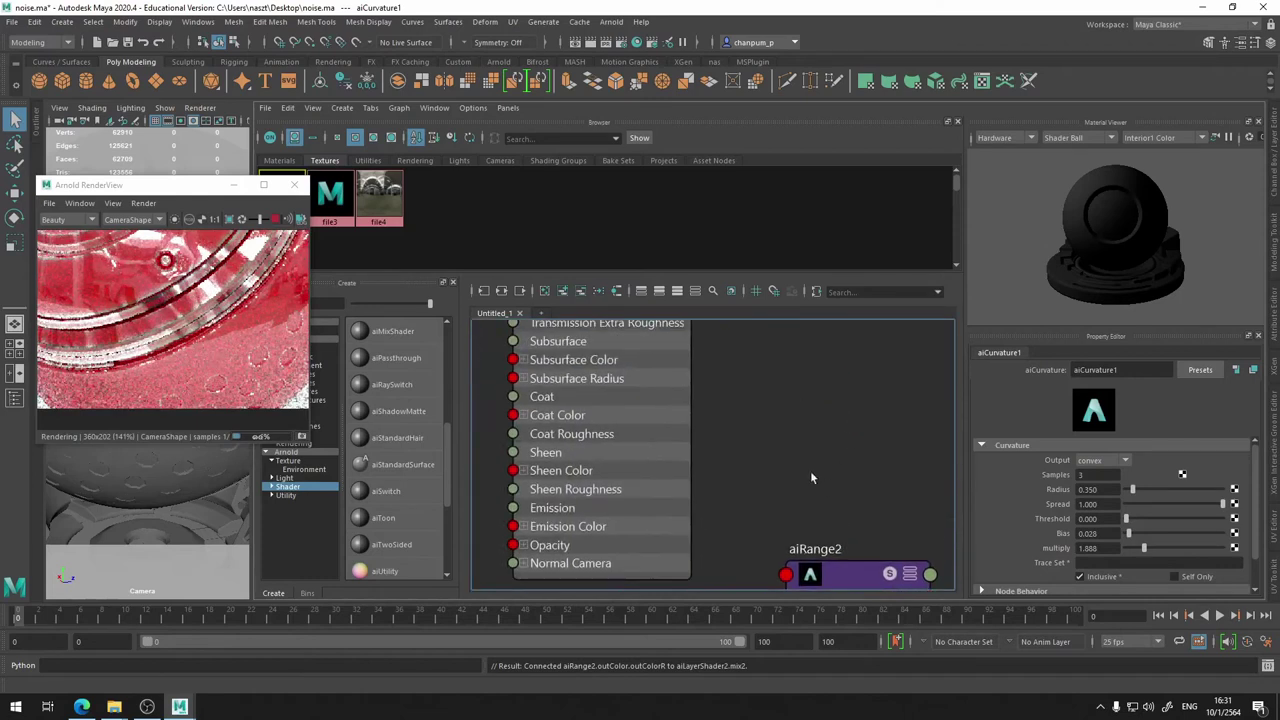
scroll(770, 392, "down", 3)
mouse_move(770, 392)
middle_mouse_down()
mouse_move(754, 543)
mouse_move(740, 337)
middle_mouse_up()
scroll(700, 400, "down", 2)
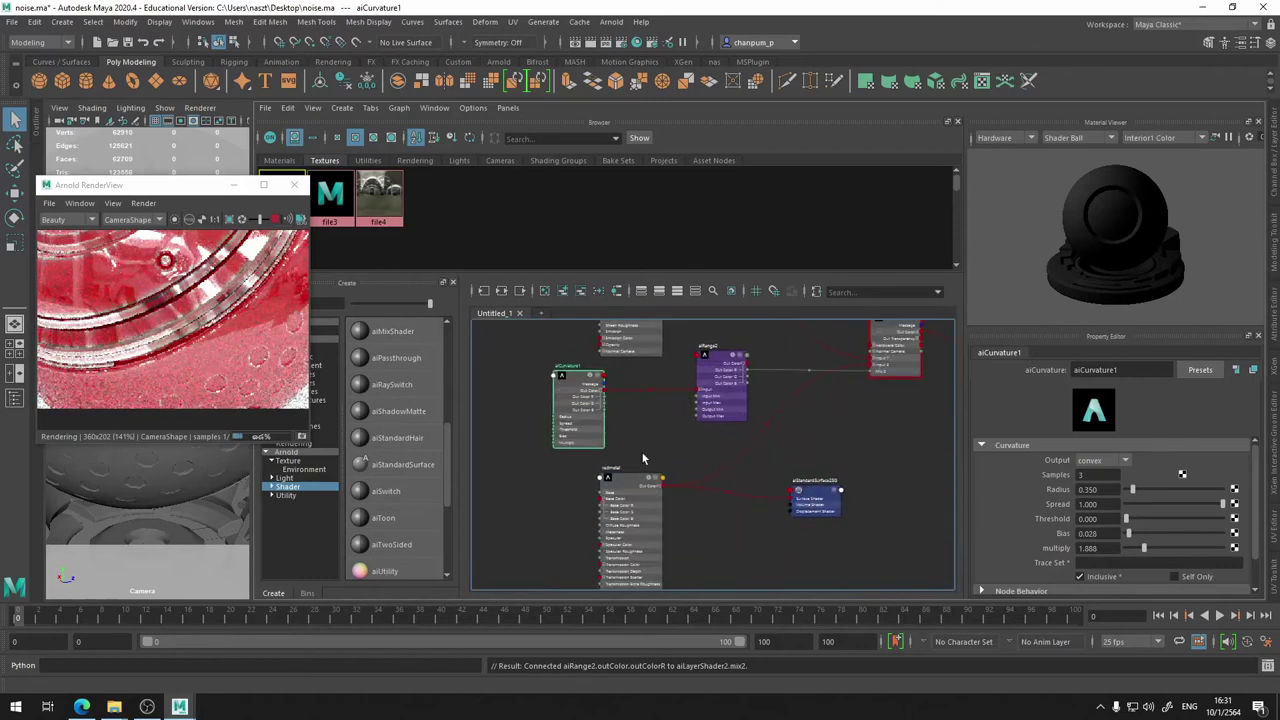
scroll(610, 500, "up", 4)
- Raise the redmetal shader's Specular Roughness to 0.503
left_click(598, 517)
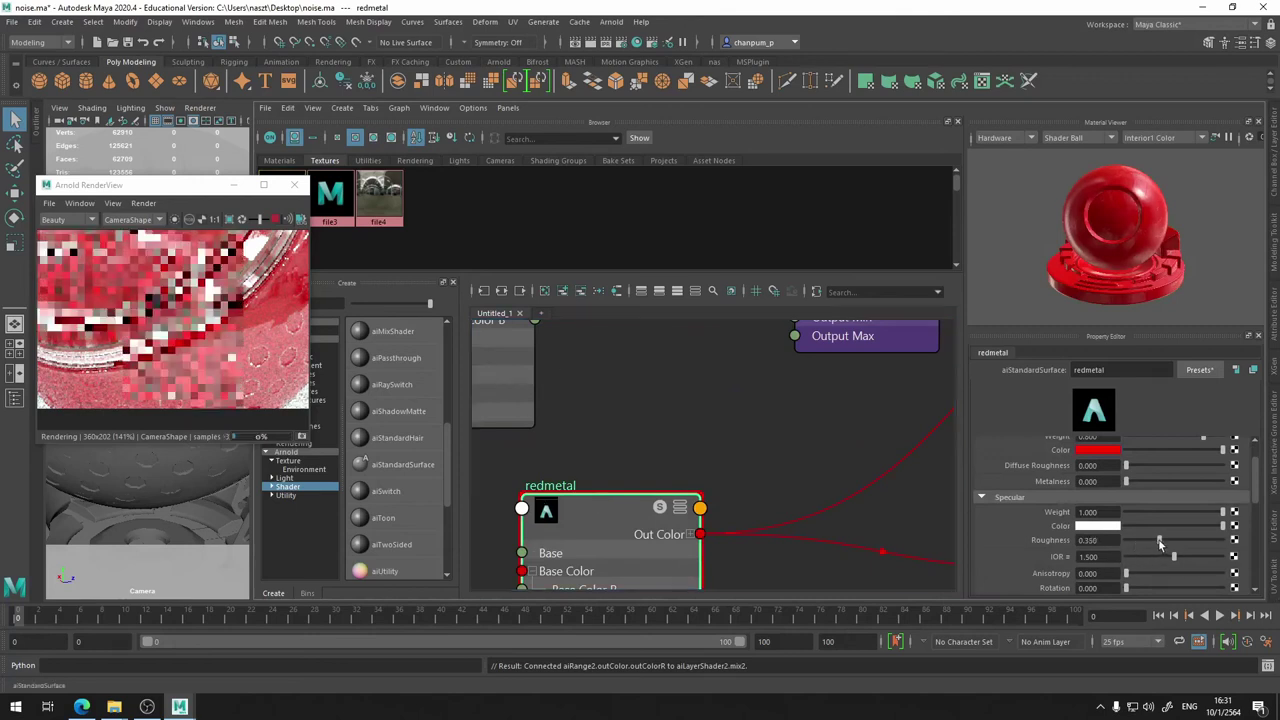
left_click_drag(1140, 541, 1175, 541)
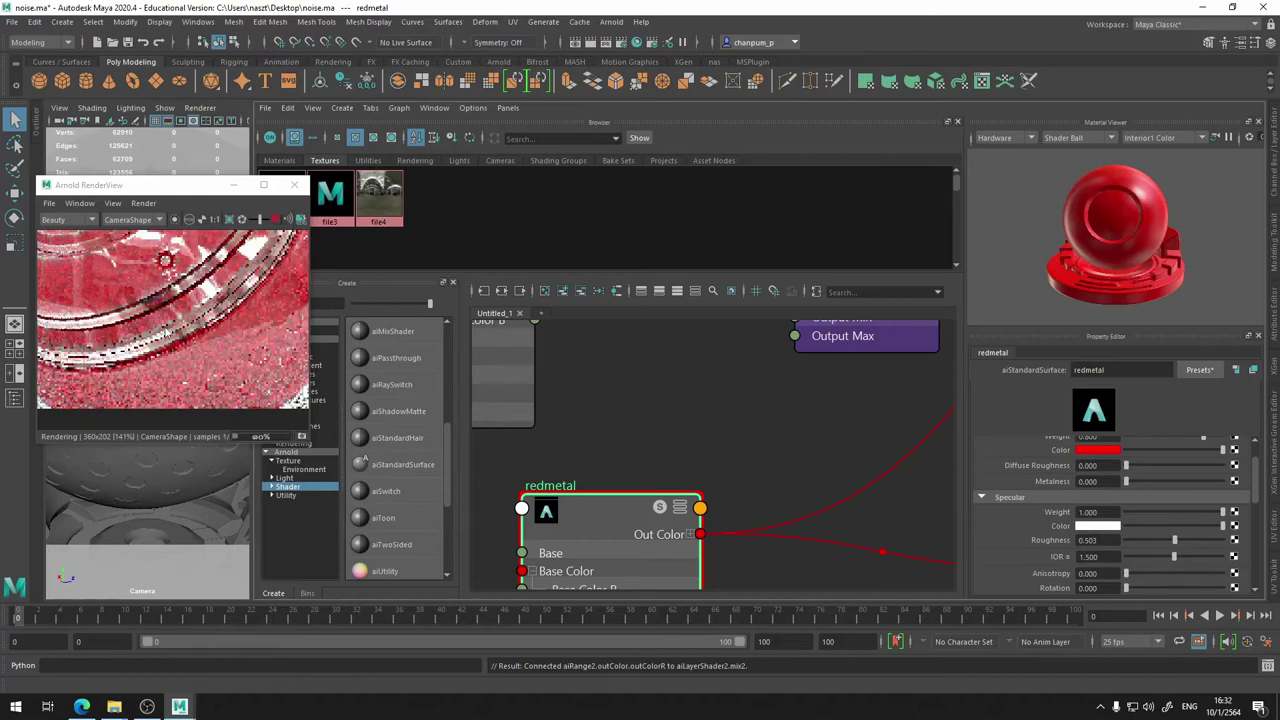
scroll(186, 340, "up", 2)
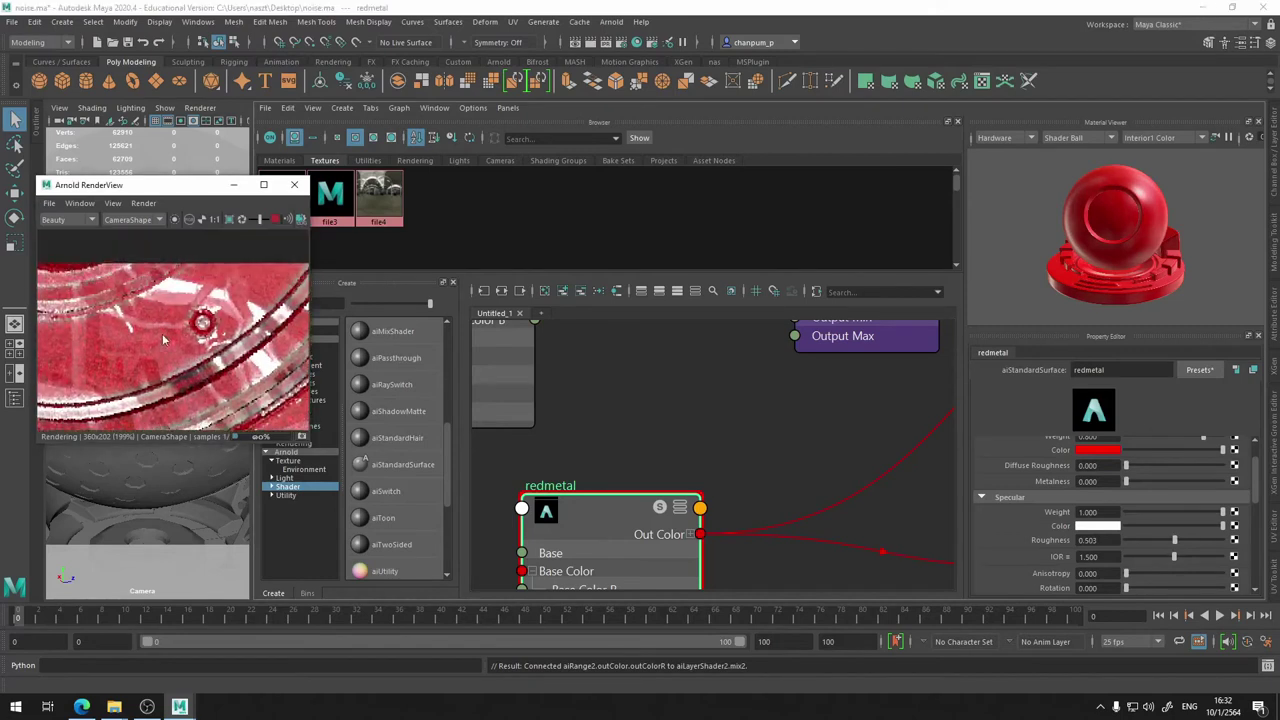
middle_click_drag(164, 340, 15, 327)
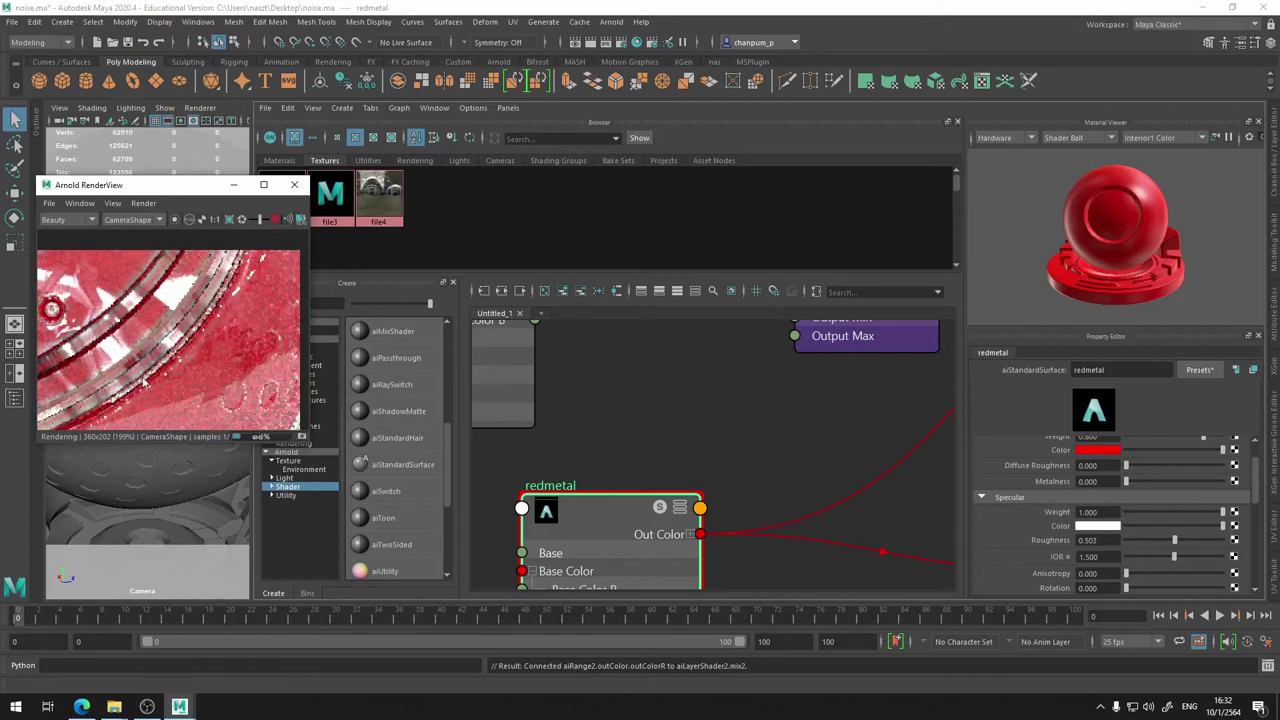
- Zoom out to show the whole shader network and select aiRange2
scroll(311, 315, "down", 1)
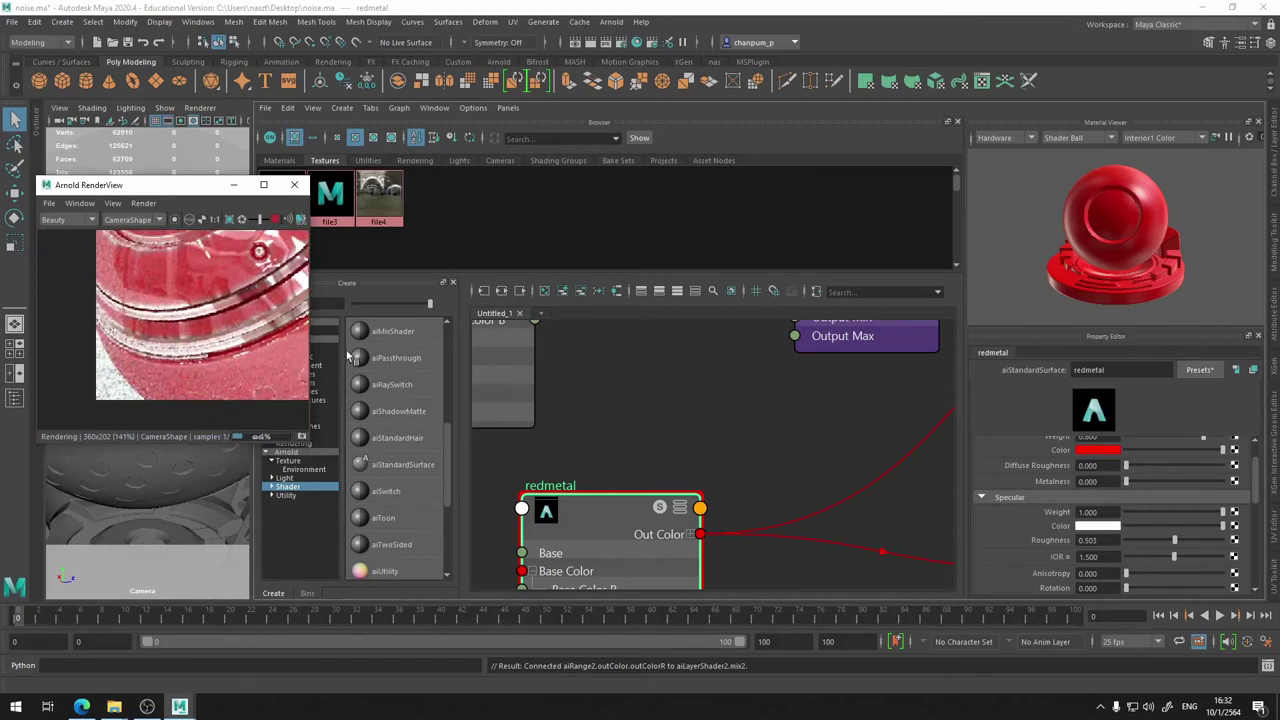
scroll(121, 318, "down", 1)
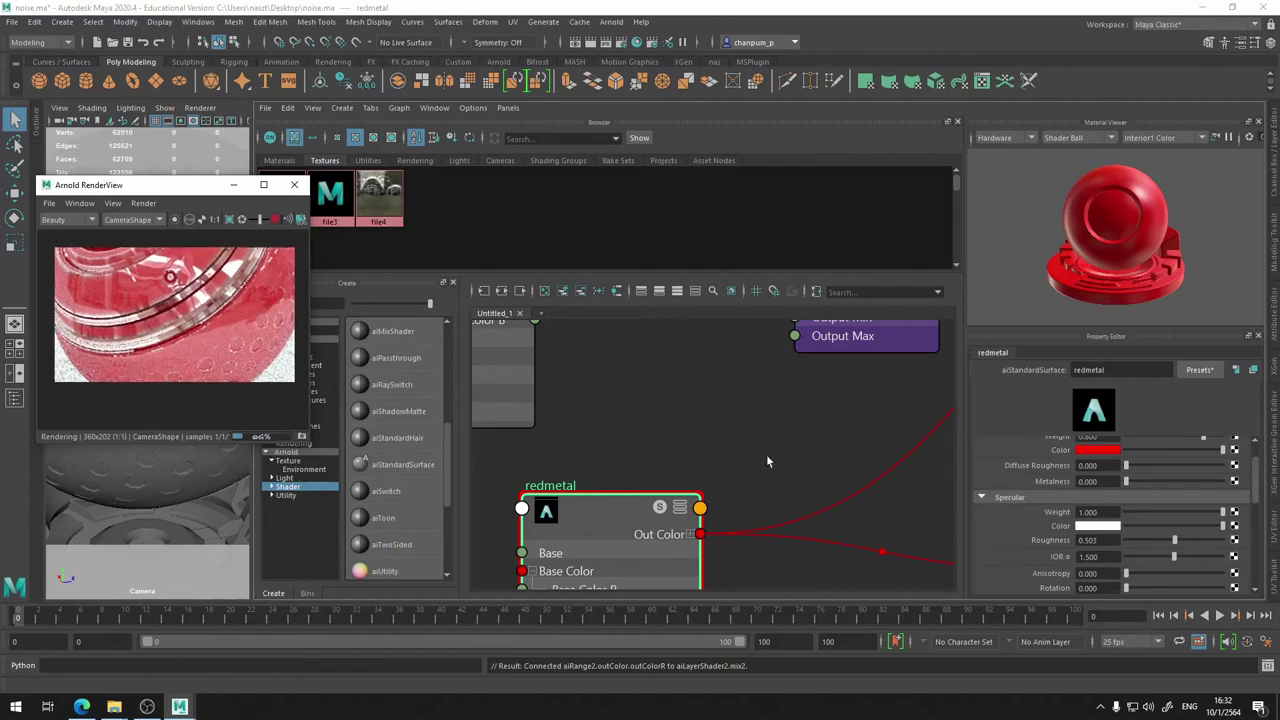
middle_click_drag(767, 461, 832, 391, "alt")
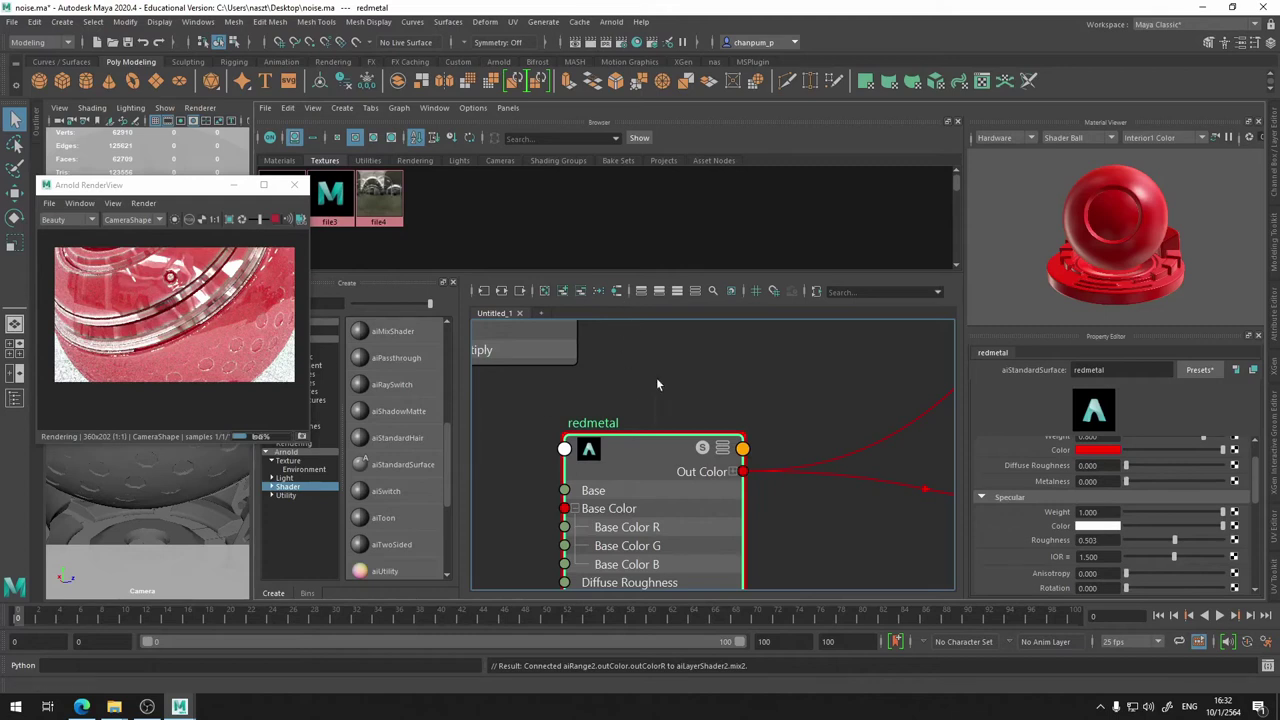
scroll(680, 380, "down", 2)
scroll(705, 375, "down", 3)
mouse_move(707, 371)
middle_mouse_down("alt")
mouse_move(576, 446)
mouse_move(671, 451)
middle_mouse_up("alt")
left_click(736, 400)
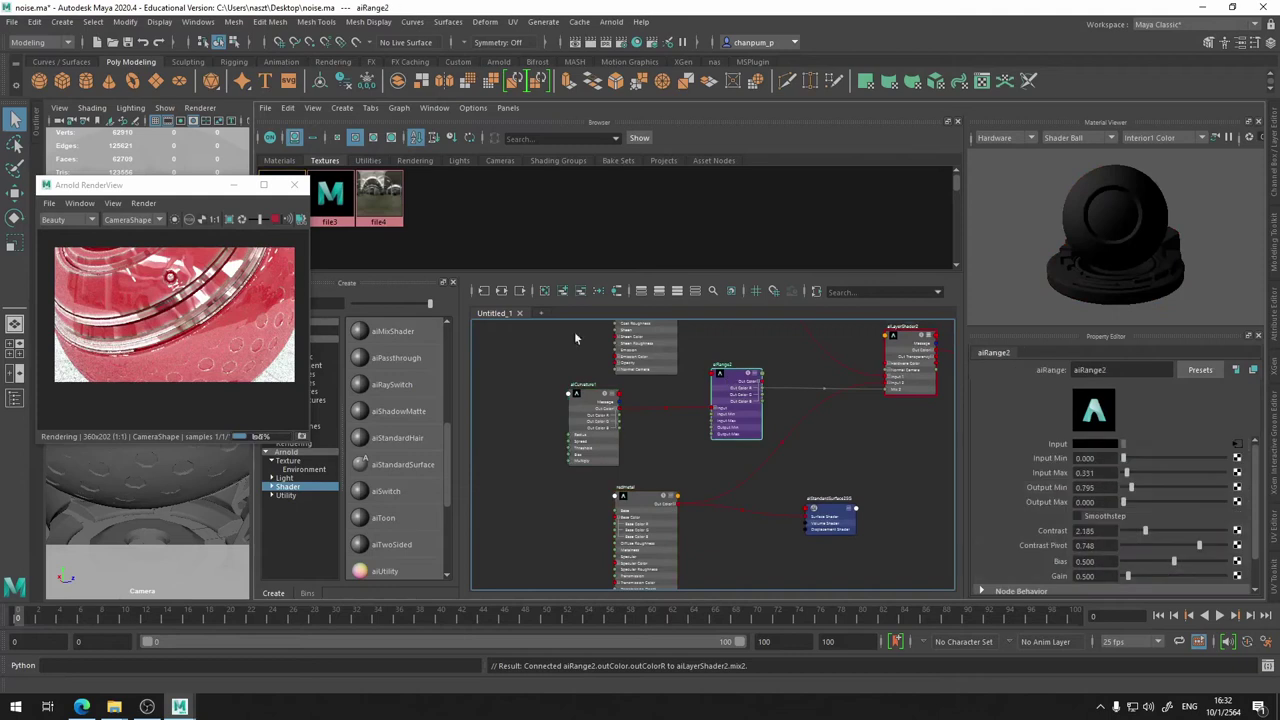
- Isolate the aiRange2 mask output in Arnold RenderView
left_click(174, 219)
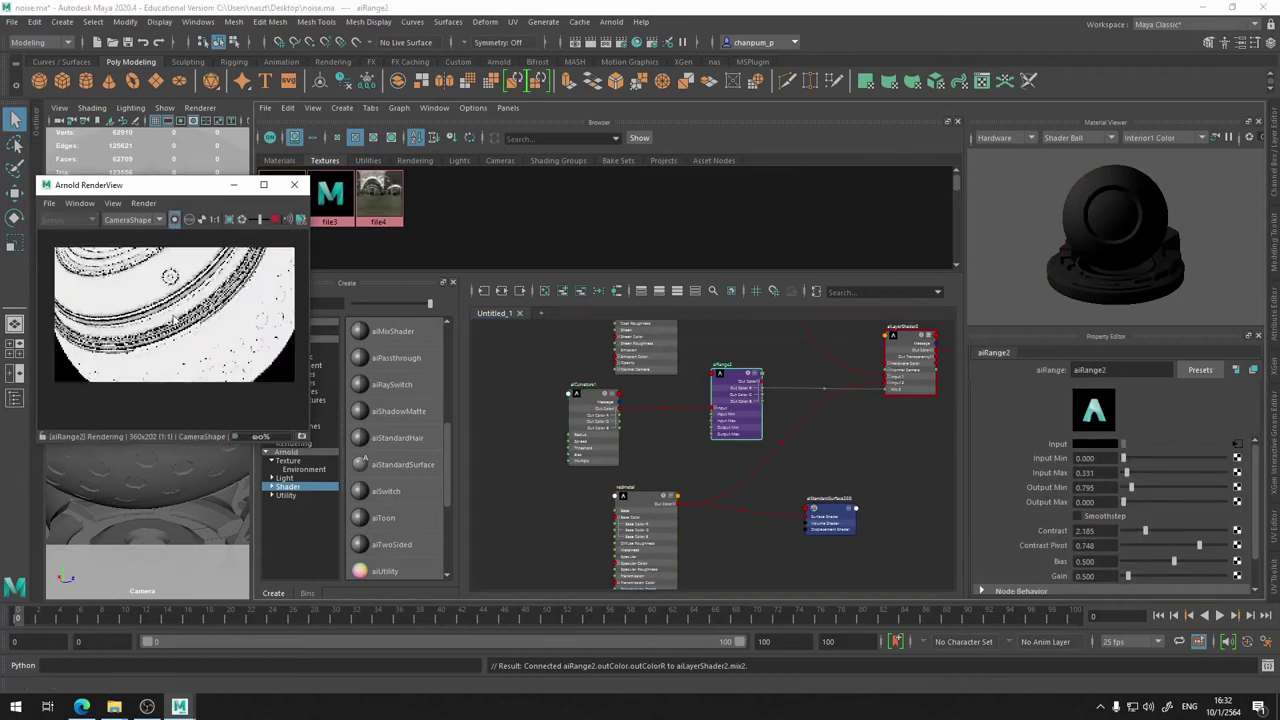
scroll(185, 310, "up", 1)
scroll(200, 341, "up", 3)
scroll(199, 342, "down", 2)
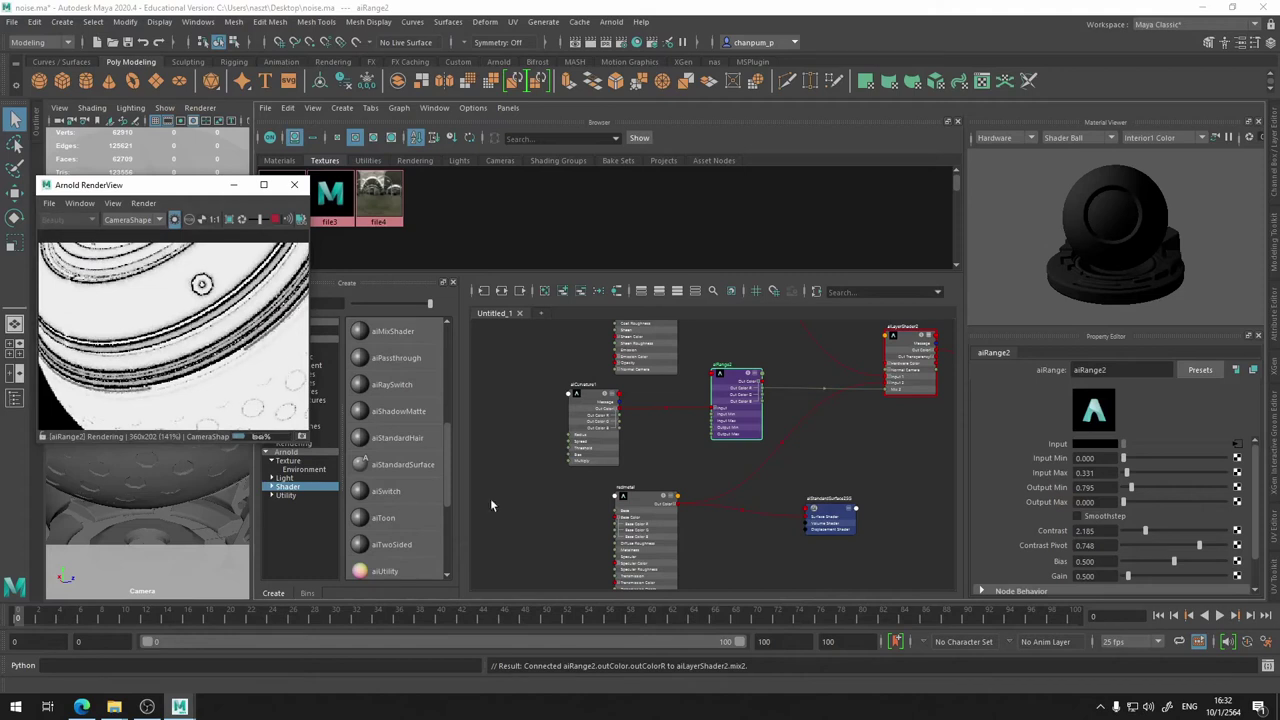
- Move aiCurvature1 left and aiRange2 down-left, then zoom in on aiRange2
left_click_drag(597, 411, 534, 408)
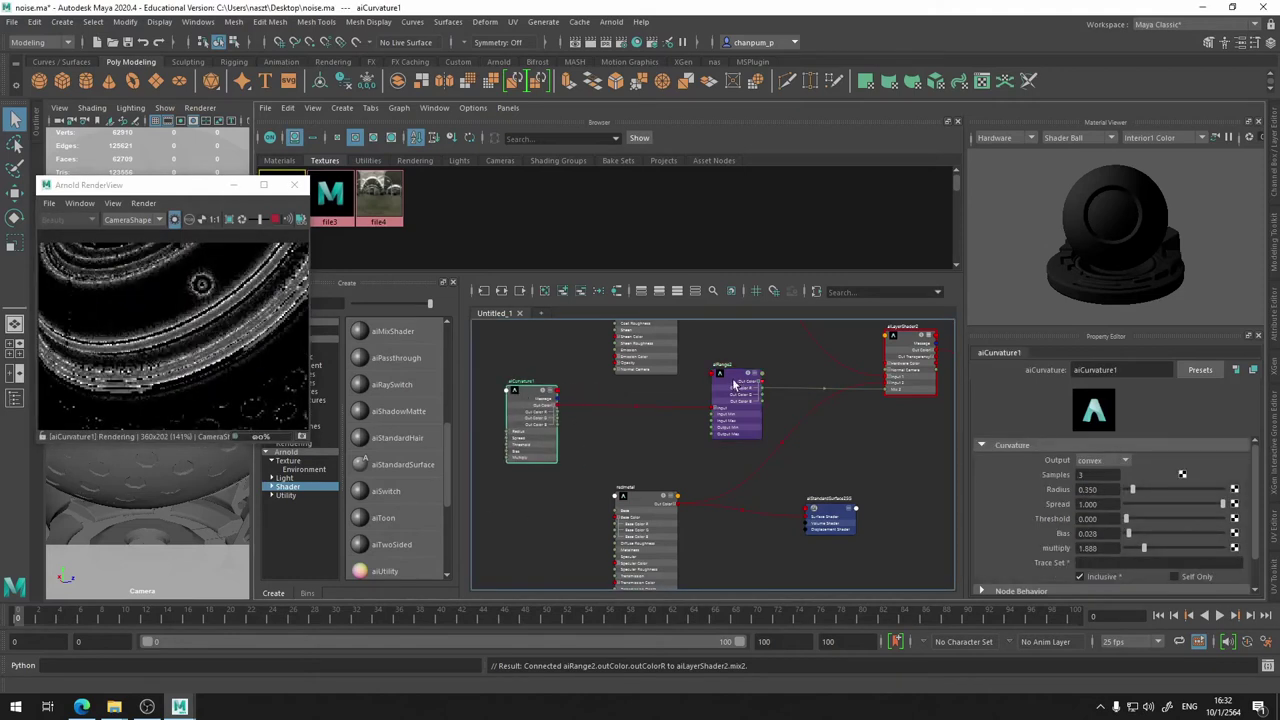
mouse_move(737, 384)
left_mouse_down()
mouse_move(620, 416)
mouse_move(656, 412)
left_mouse_up()
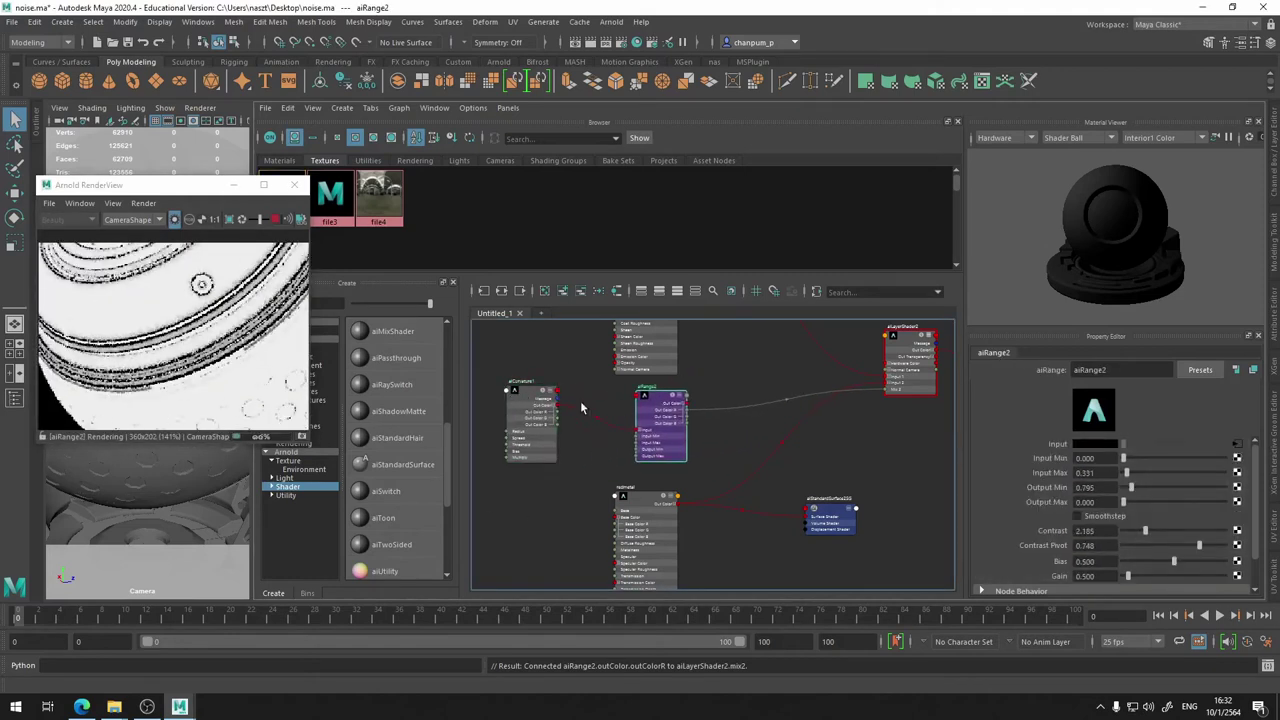
scroll(620, 398, "up", 3)
scroll(620, 398, "up", 2)
middle_click_drag(827, 391, 535, 368)
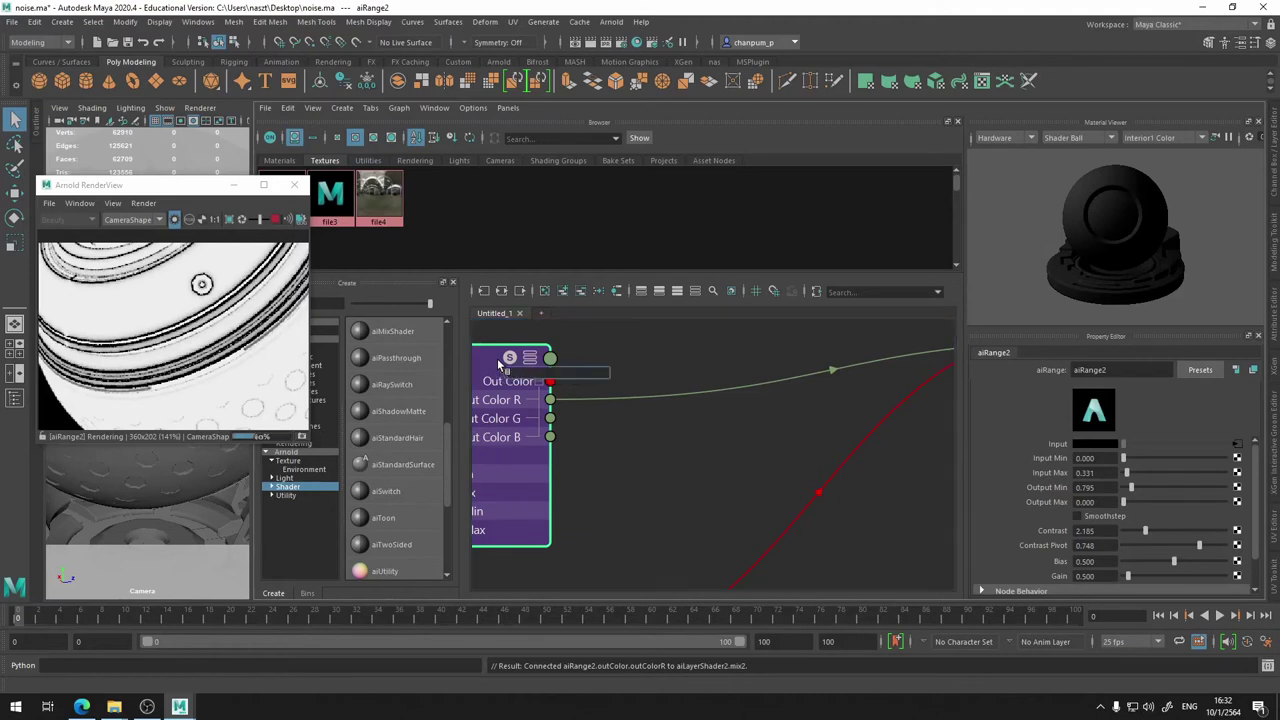
- Add an aiColorCorrect node right of aiRange2 and feed aiRange2's Out Color into it
type("aic")
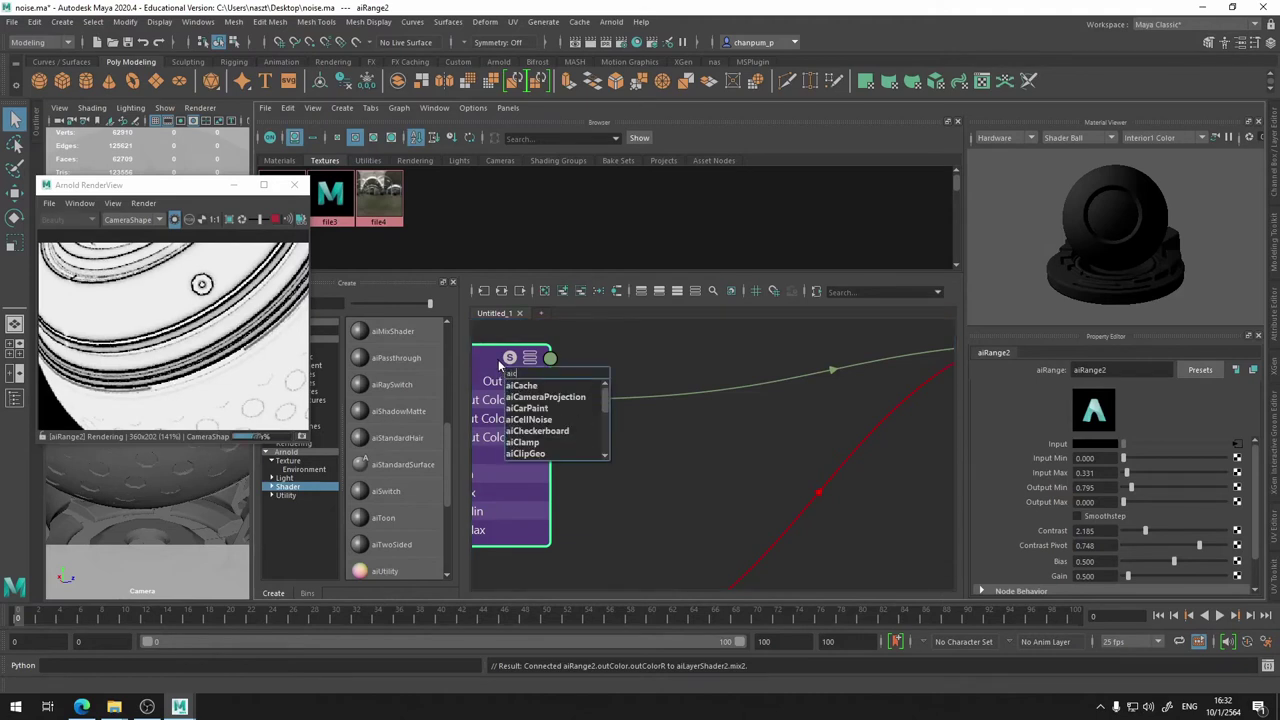
type("o")
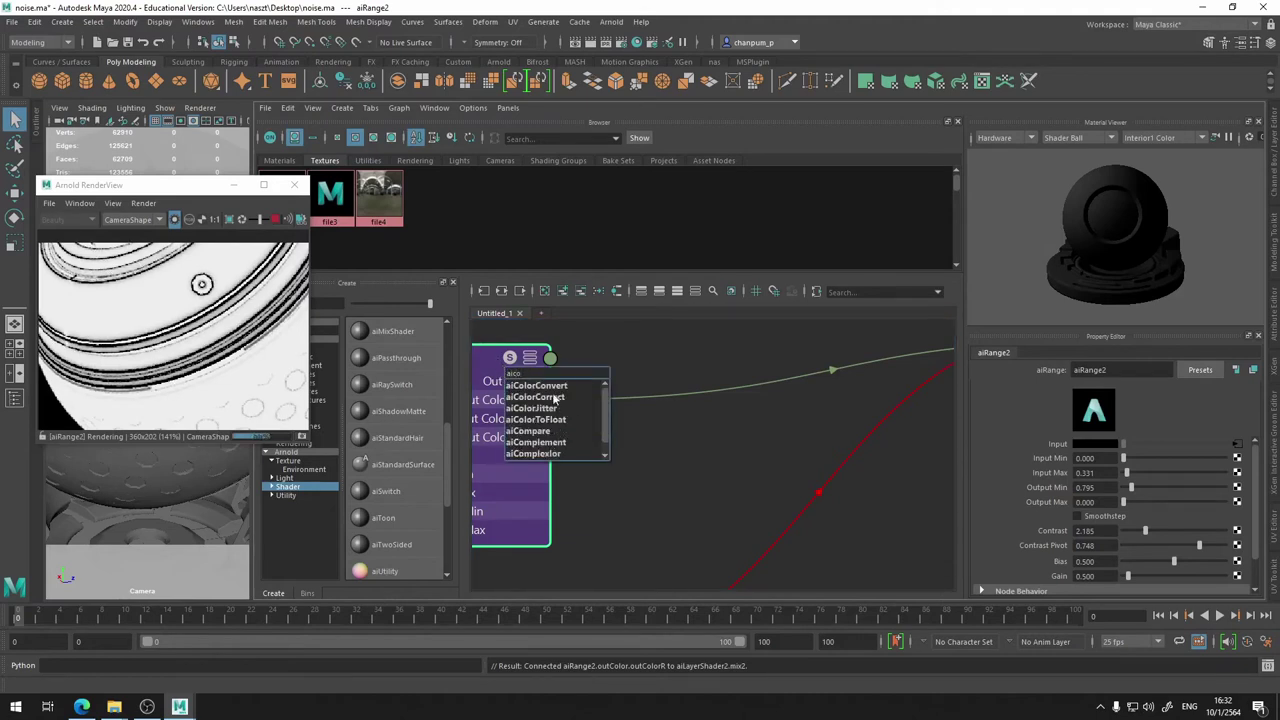
left_click(555, 398)
left_click_drag(613, 438, 645, 412)
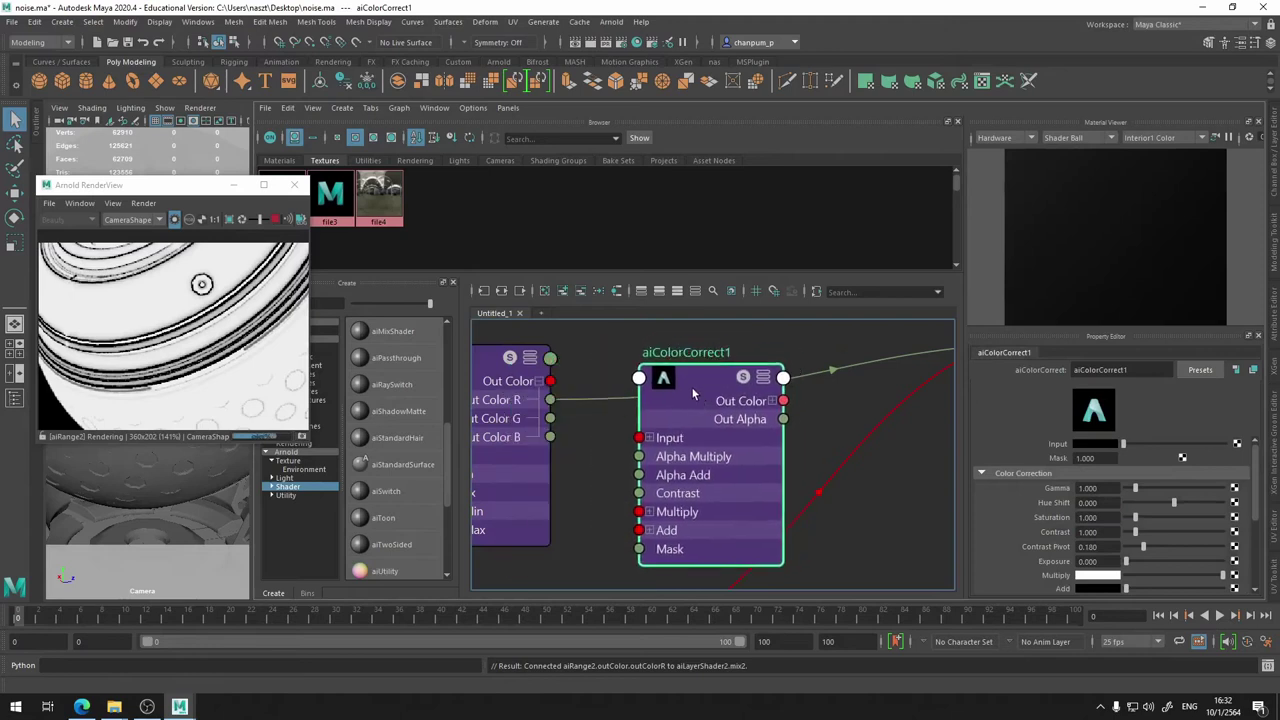
scroll(645, 412, "down", 2)
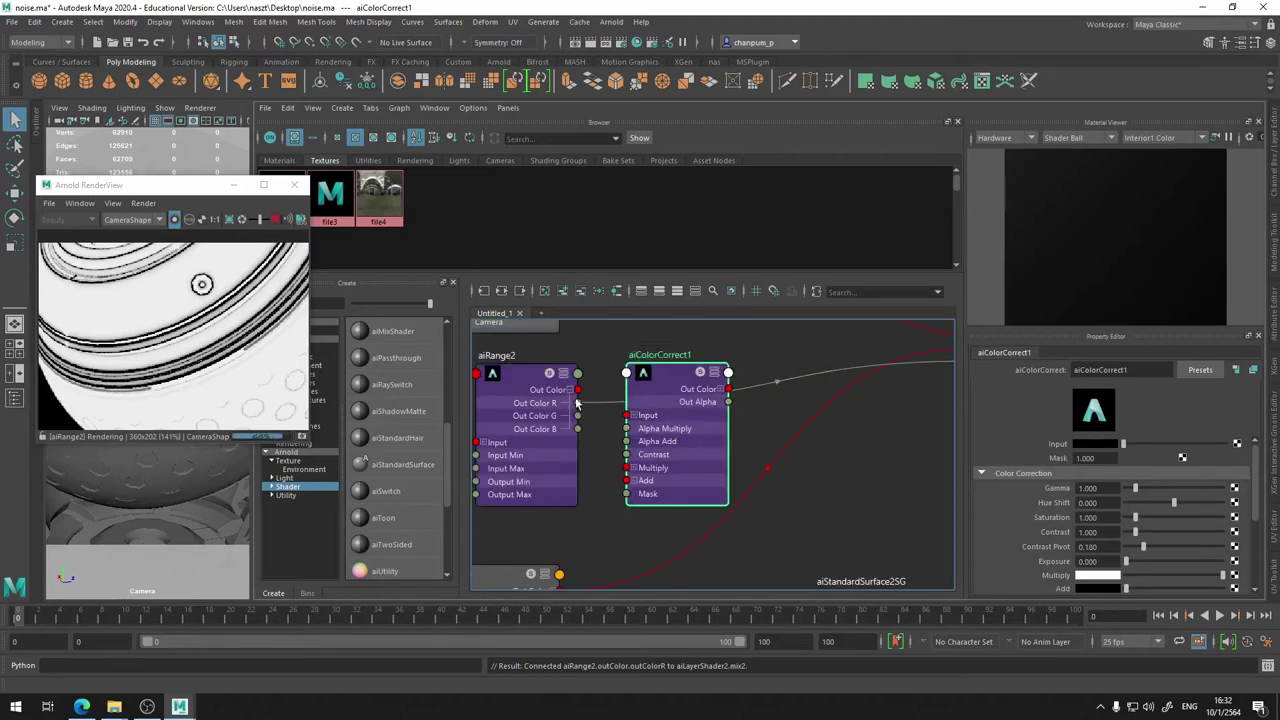
left_click_drag(577, 390, 626, 415)
- Connect aiColorCorrect1's Out Color R into aiLayerShader2's Mix 2 input
mouse_move(796, 394)
middle_mouse_down("alt")
mouse_move(548, 460)
mouse_move(517, 450)
middle_mouse_up("alt")
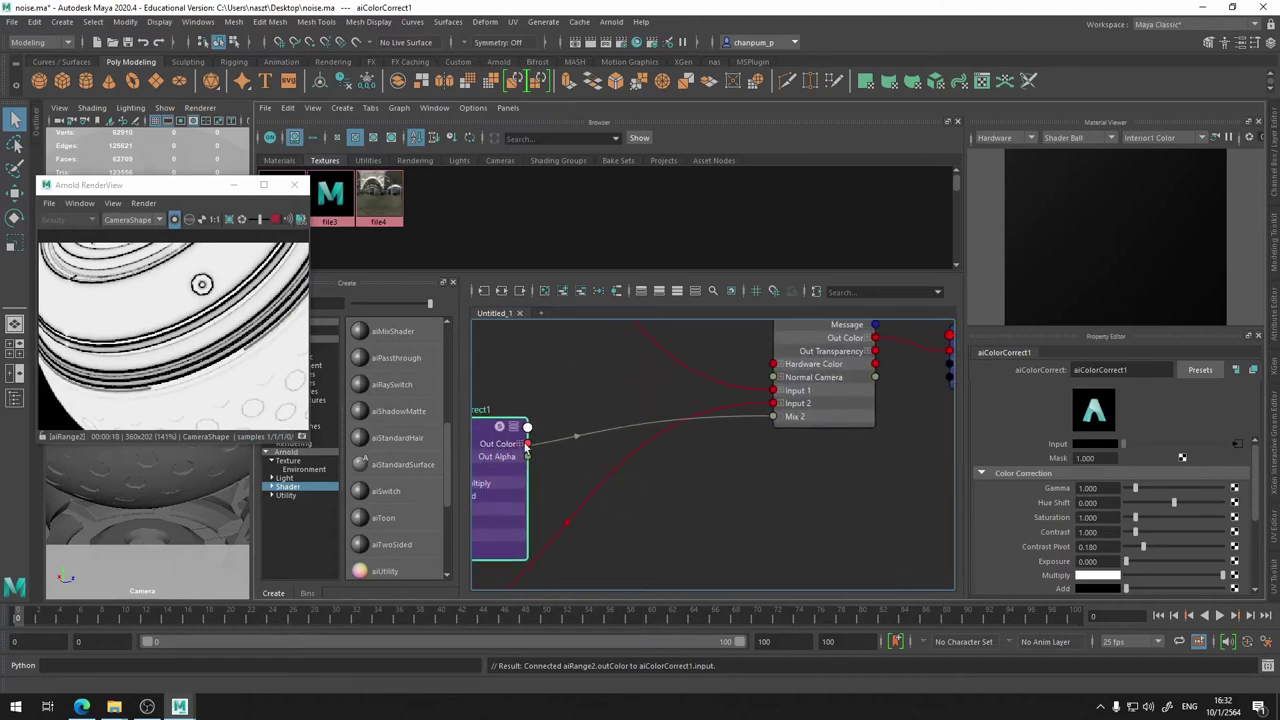
left_click(524, 444)
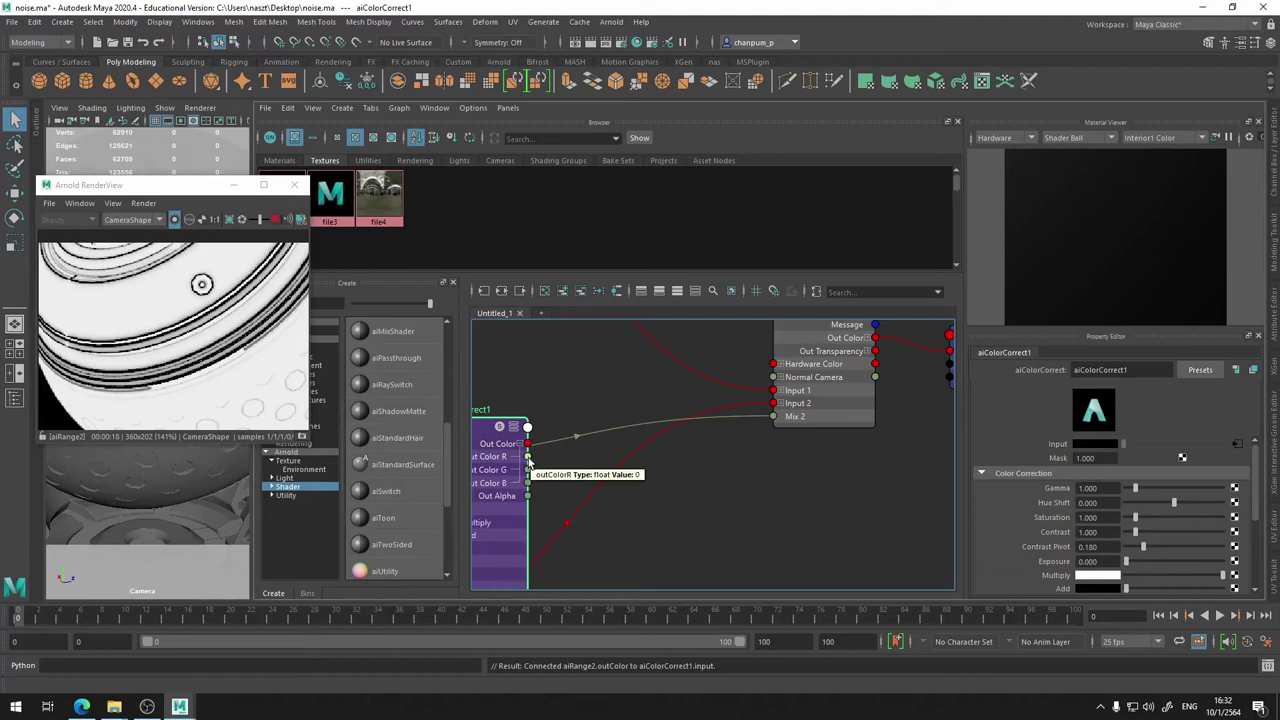
left_click_drag(528, 457, 776, 420)
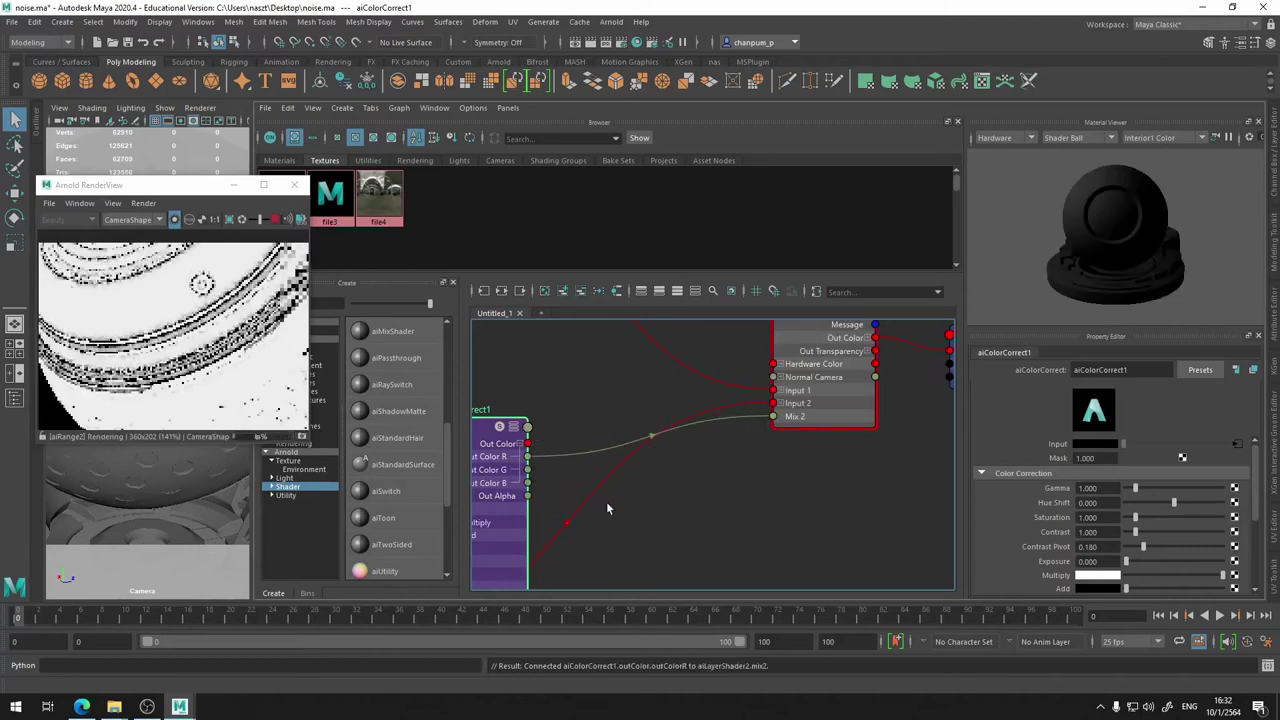
middle_click_drag(606, 505, 832, 514, "alt")
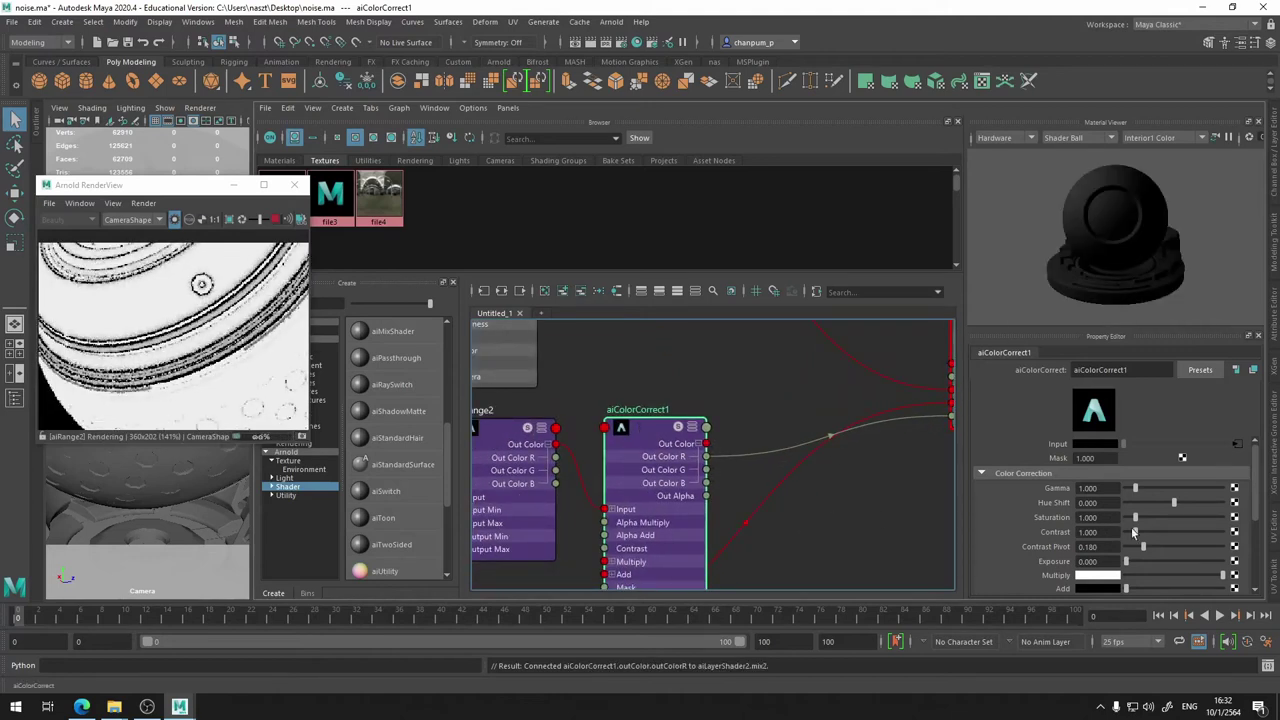
- Give aiColorCorrect1 Gamma 0.490, Contrast 3.007, Contrast Pivot 0.189, with Exposure back at 0
left_click_drag(1138, 532, 1146, 536)
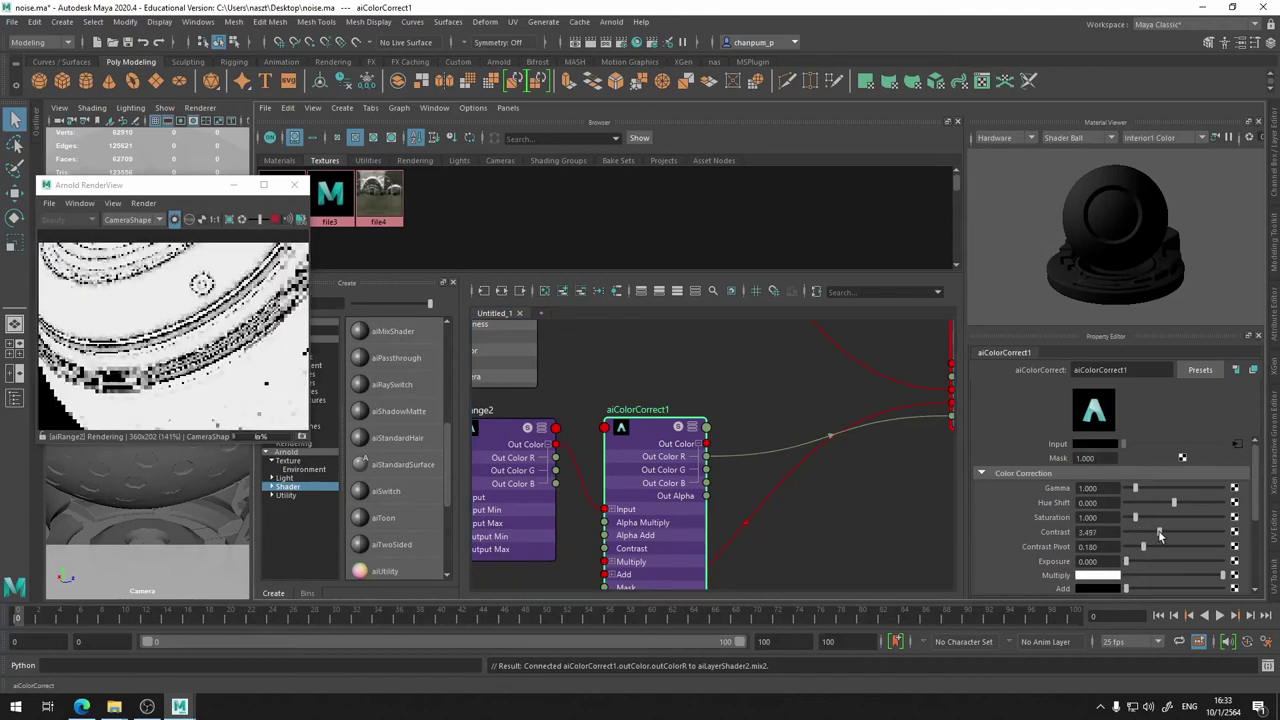
left_click_drag(1146, 536, 1131, 499)
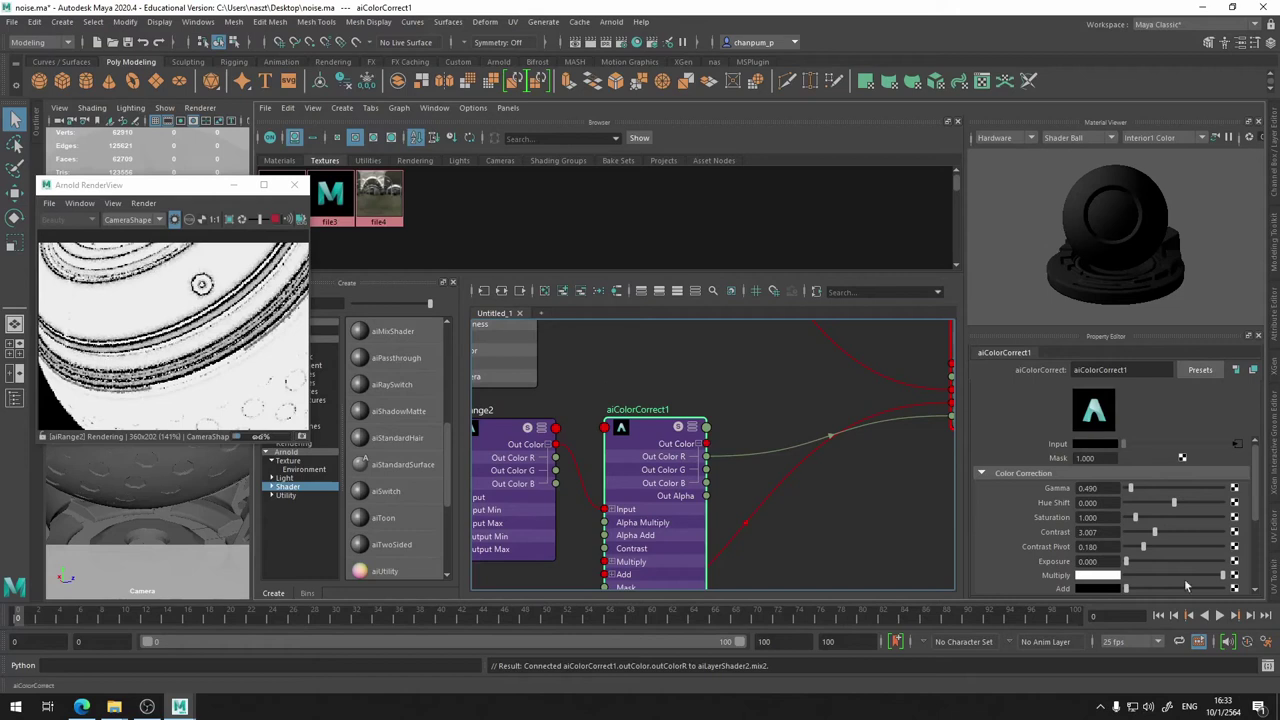
left_click_drag(1125, 562, 1127, 568)
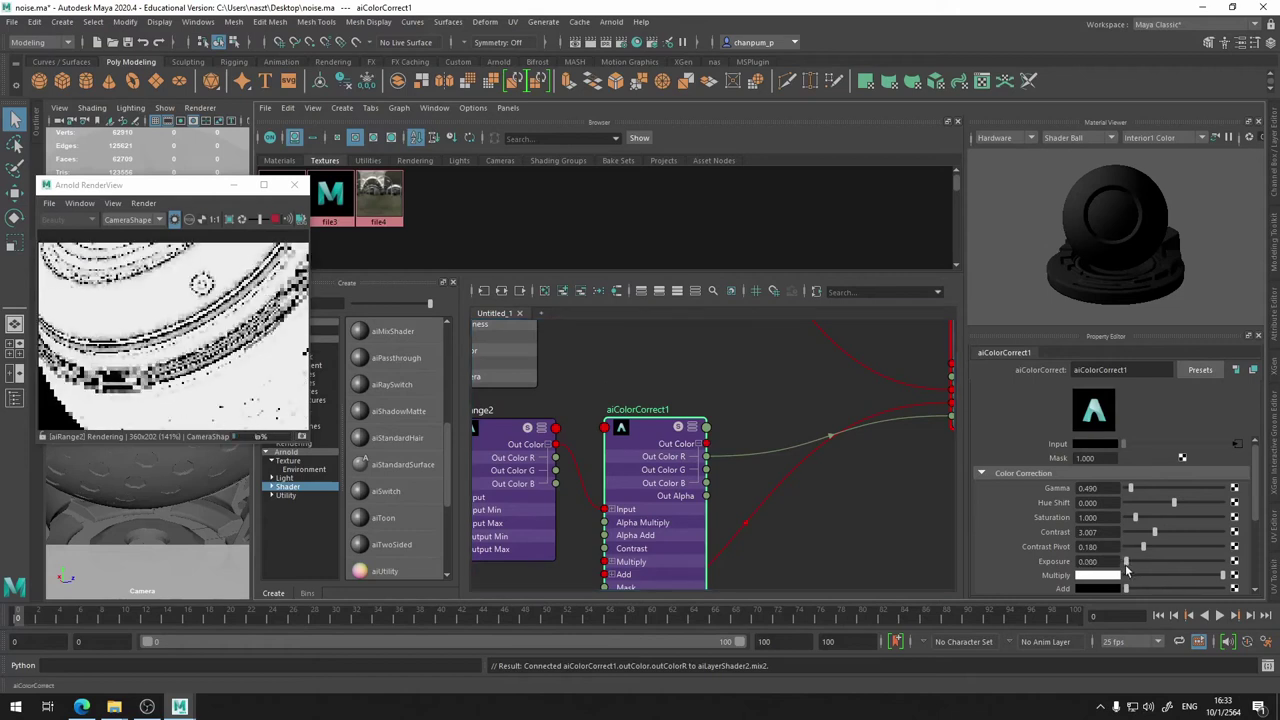
left_click(173, 220)
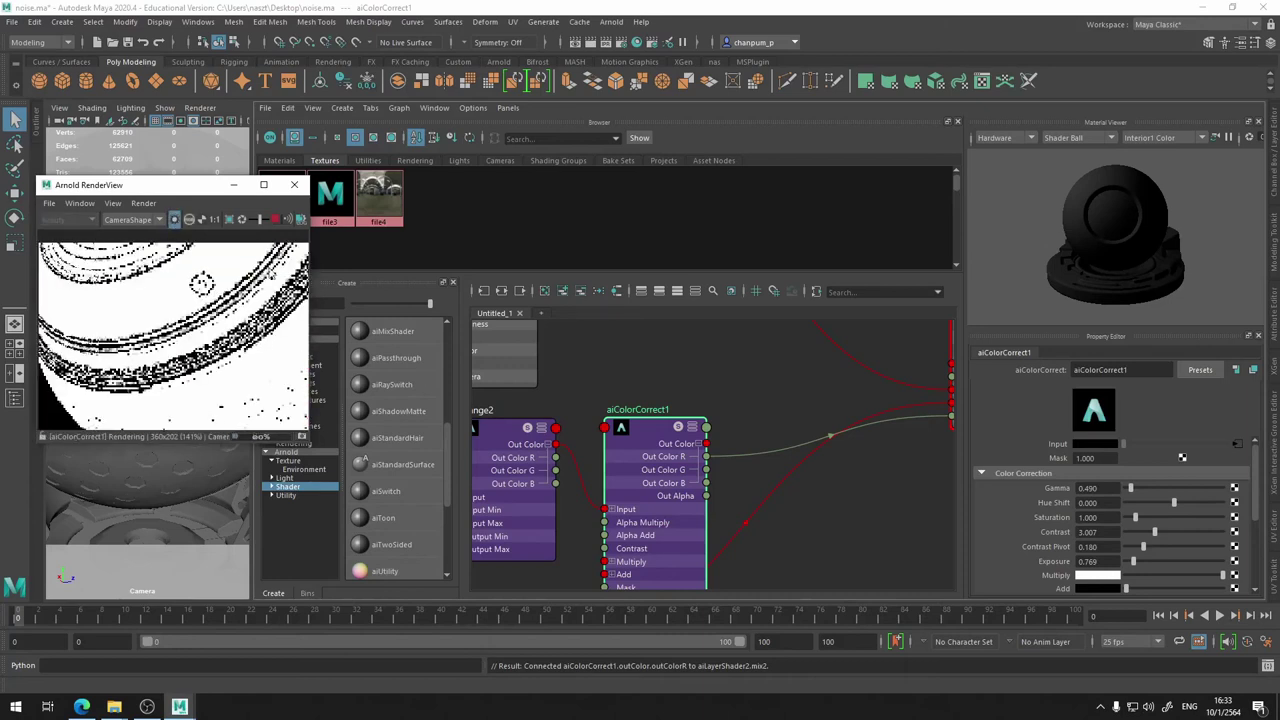
left_click_drag(1135, 568, 1124, 568)
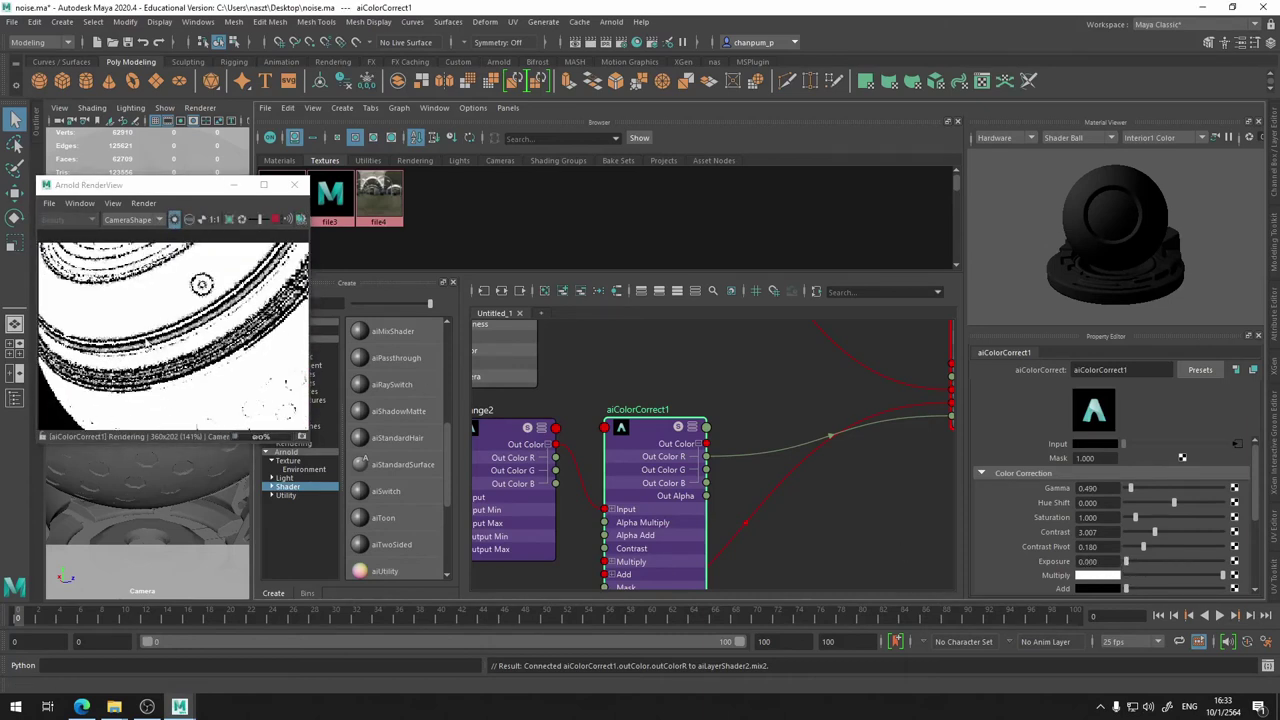
left_click_drag(1143, 547, 1134, 552)
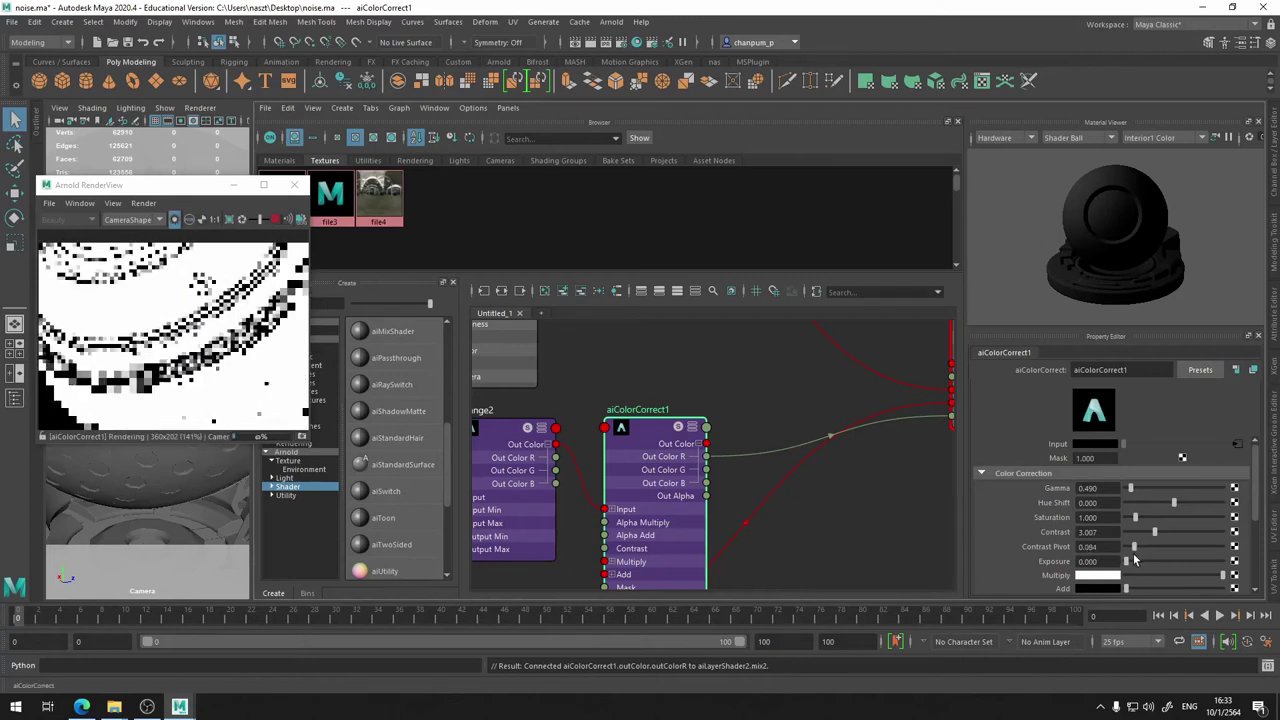
middle_click_drag(855, 487, 719, 538, "alt")
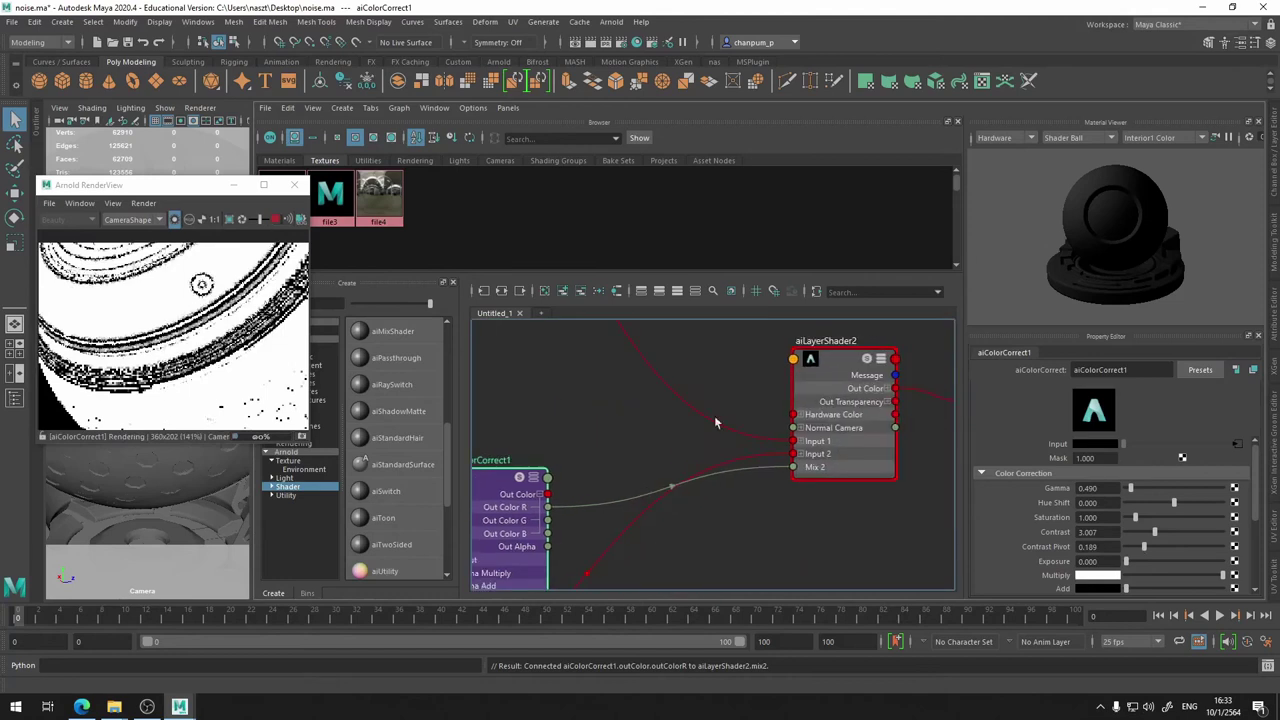
- Preview the blended aiLayerShader2 render, then the aiColorCorrect1 mask
left_click(826, 360)
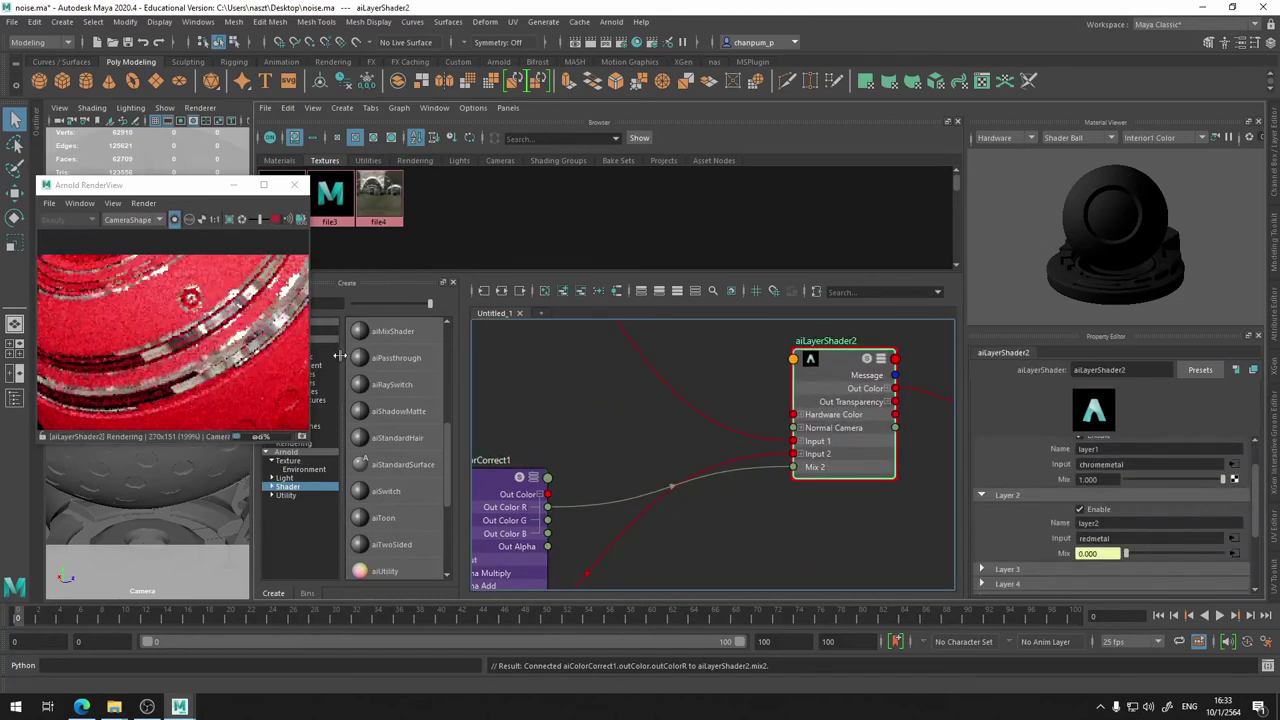
scroll(305, 345, "down", 1)
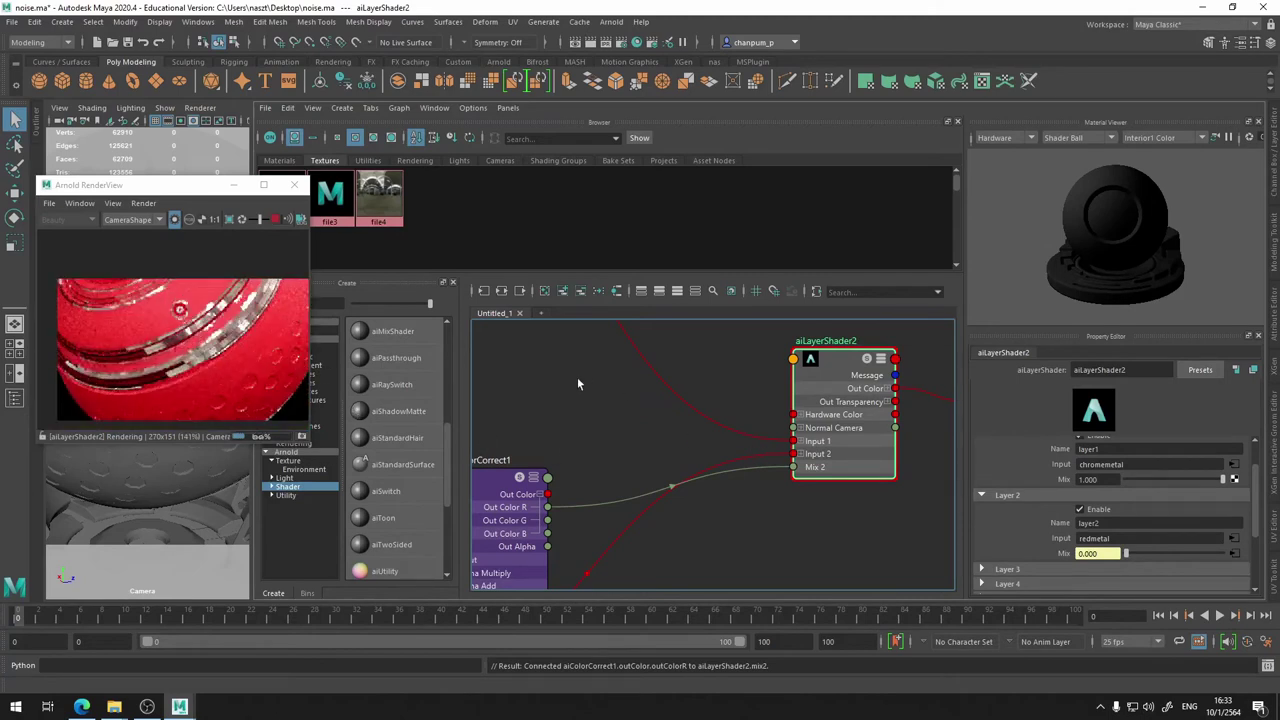
middle_click_drag(545, 415, 821, 341)
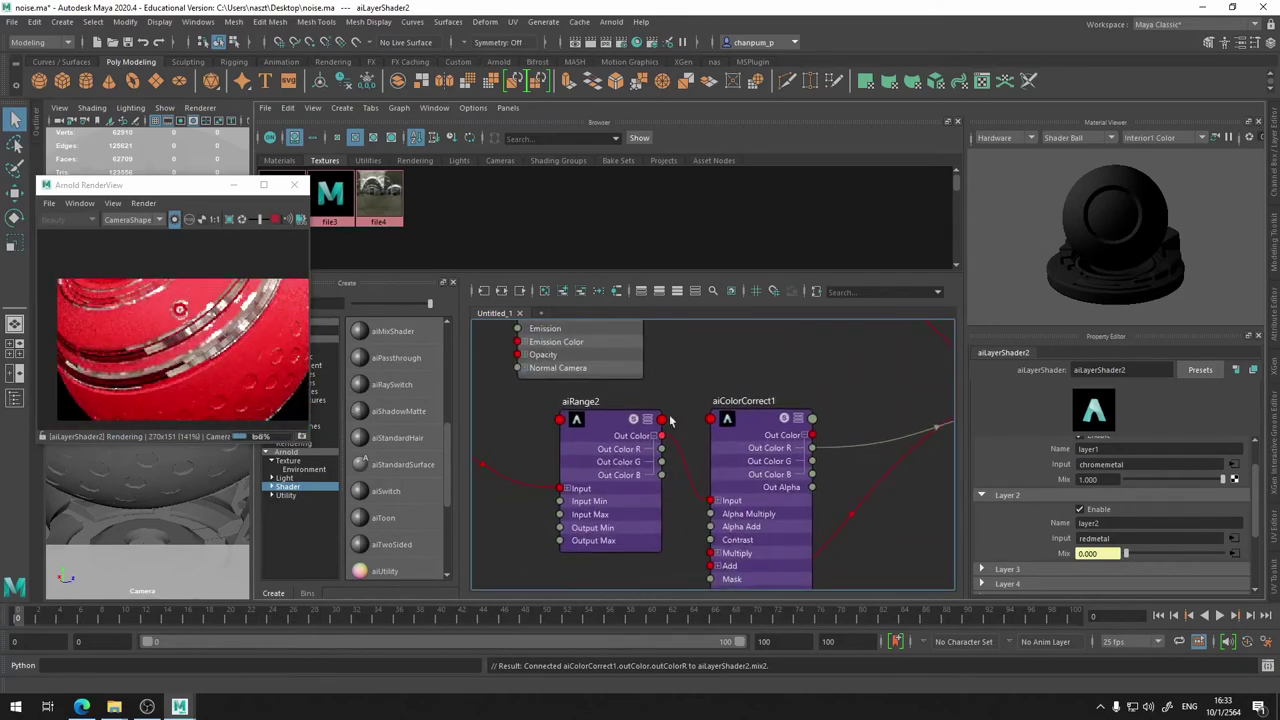
left_click(747, 436)
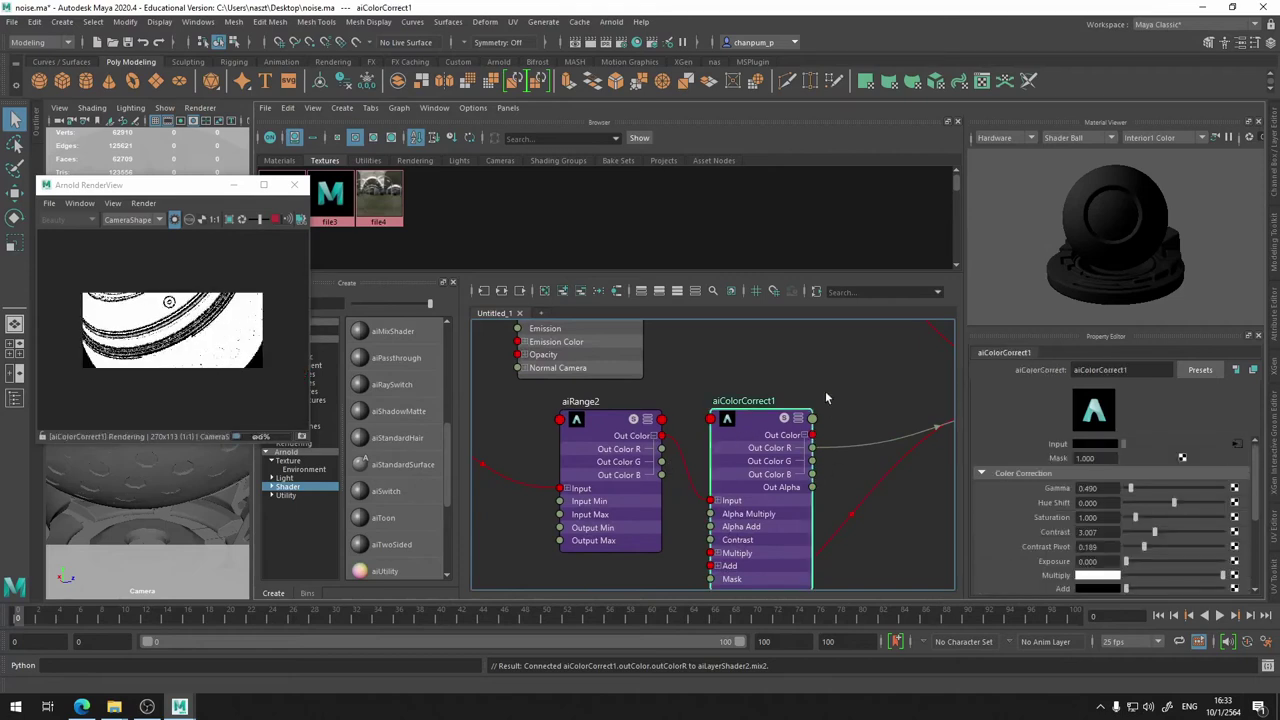
- Zoom out and move redmetal and its shading group further right
middle_click_drag(747, 436, 517, 337)
scroll(687, 478, "down", 3)
middle_click_drag(687, 478, 766, 380)
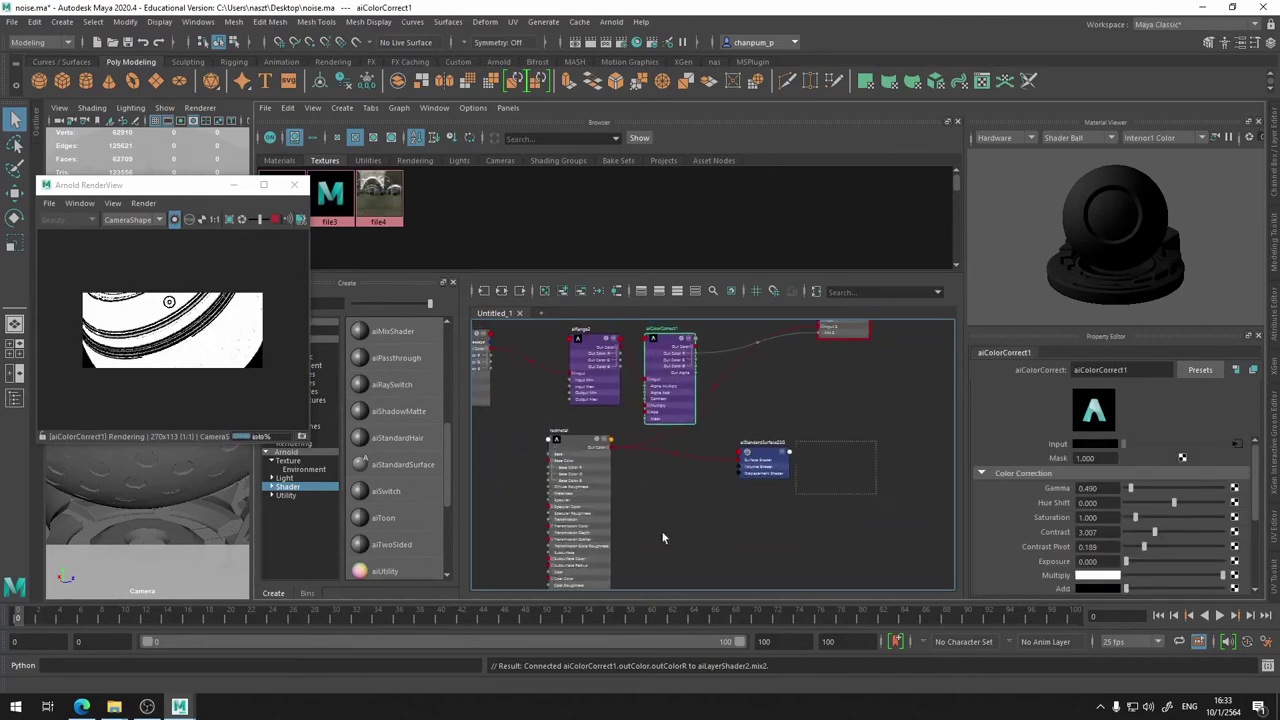
mouse_move(666, 476)
left_mouse_down()
mouse_move(808, 527)
mouse_move(930, 538)
left_mouse_up()
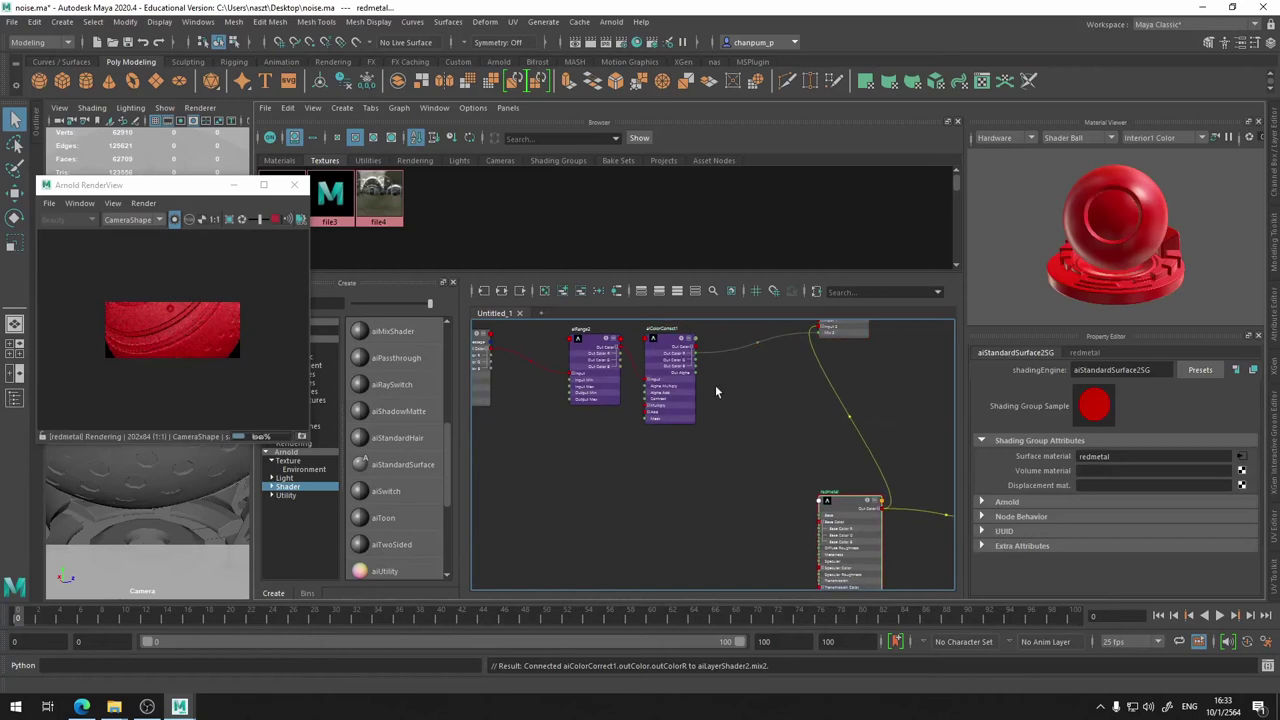
- Rearrange the mask chain nodes and set aiColorCorrect1 to Contrast 1.888, Contrast Pivot 0.105
middle_click_drag(715, 385, 878, 457)
left_click_drag(870, 530, 570, 400)
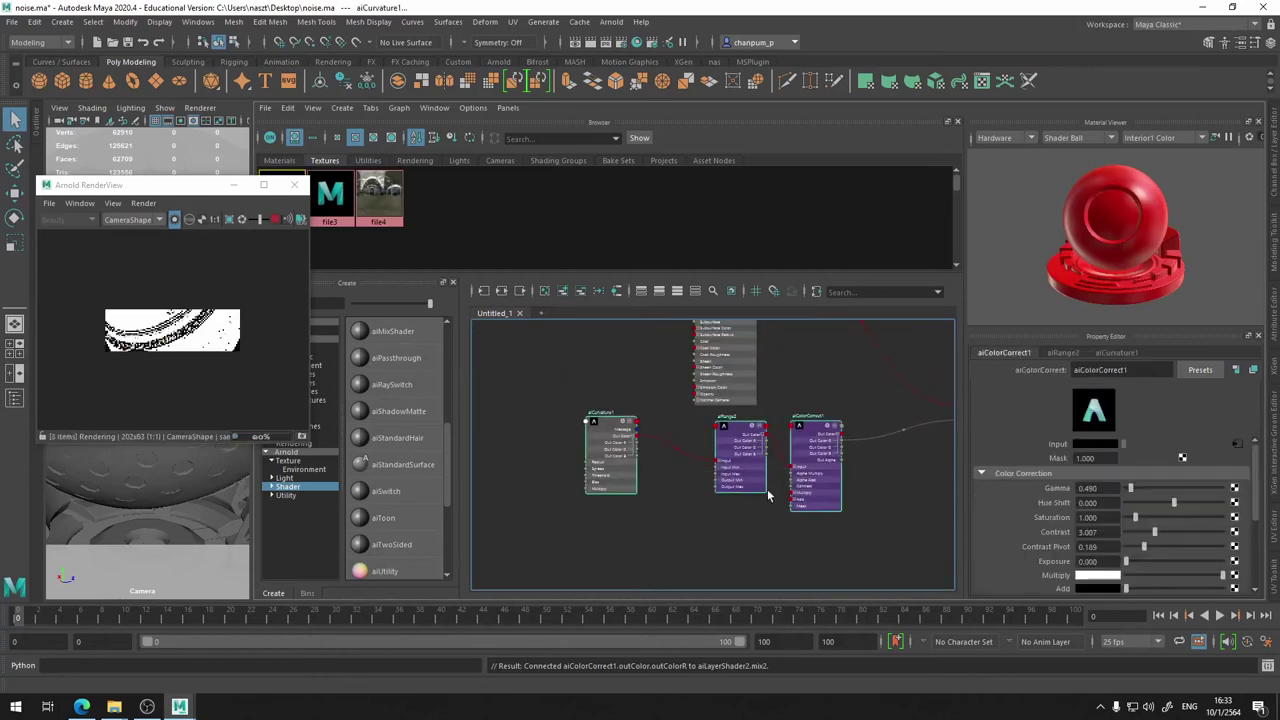
left_click_drag(826, 478, 732, 483)
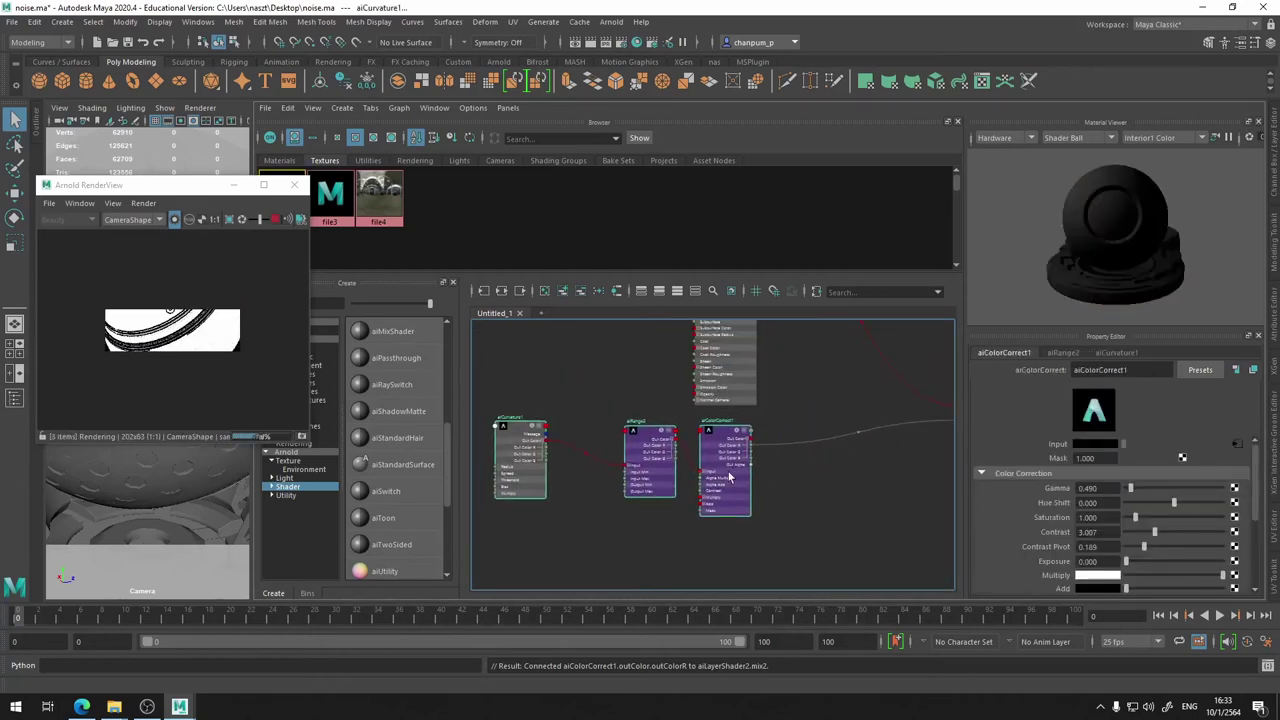
scroll(754, 507, "up", 3)
scroll(183, 343, "up", 2)
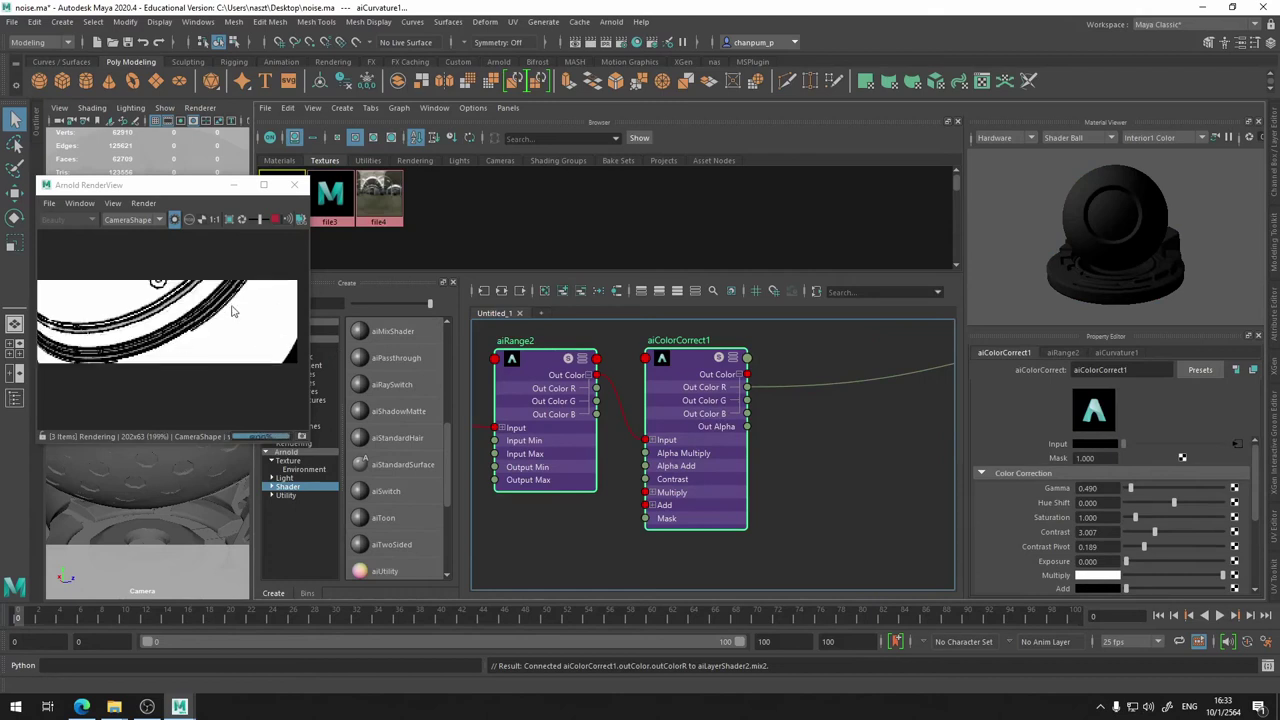
middle_click_drag(789, 434, 691, 483, "alt")
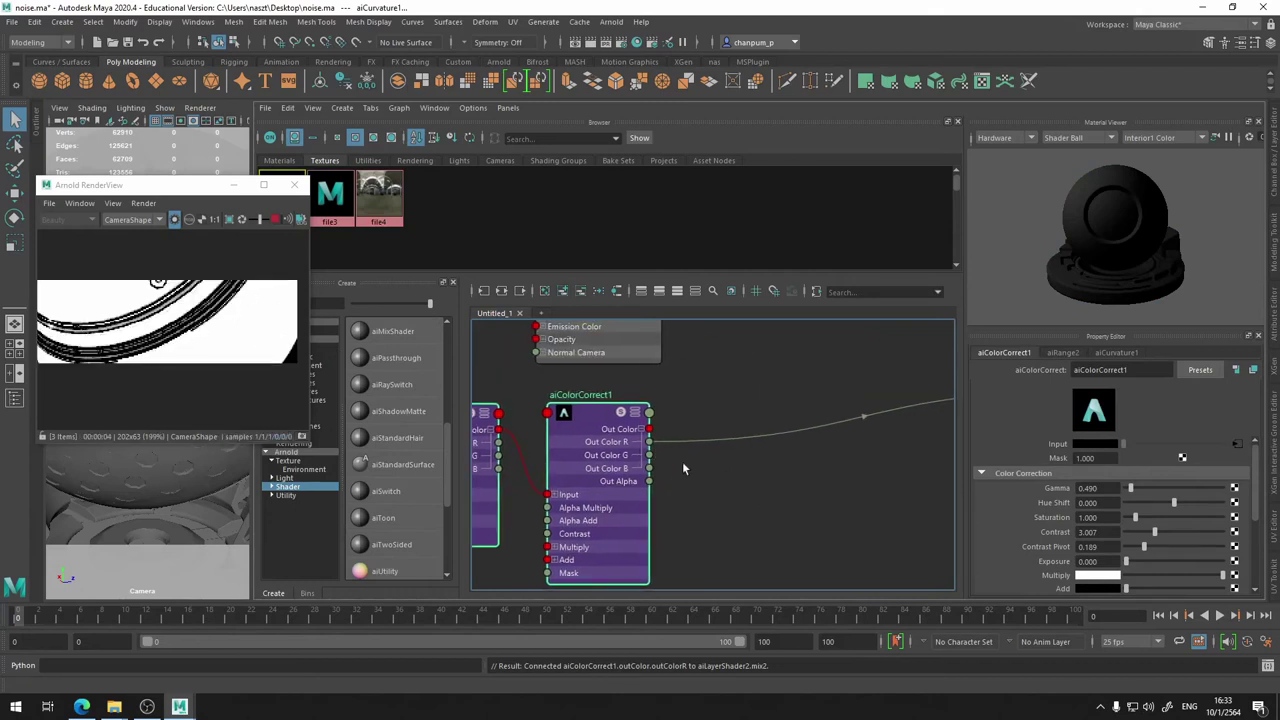
left_click_drag(591, 432, 658, 405)
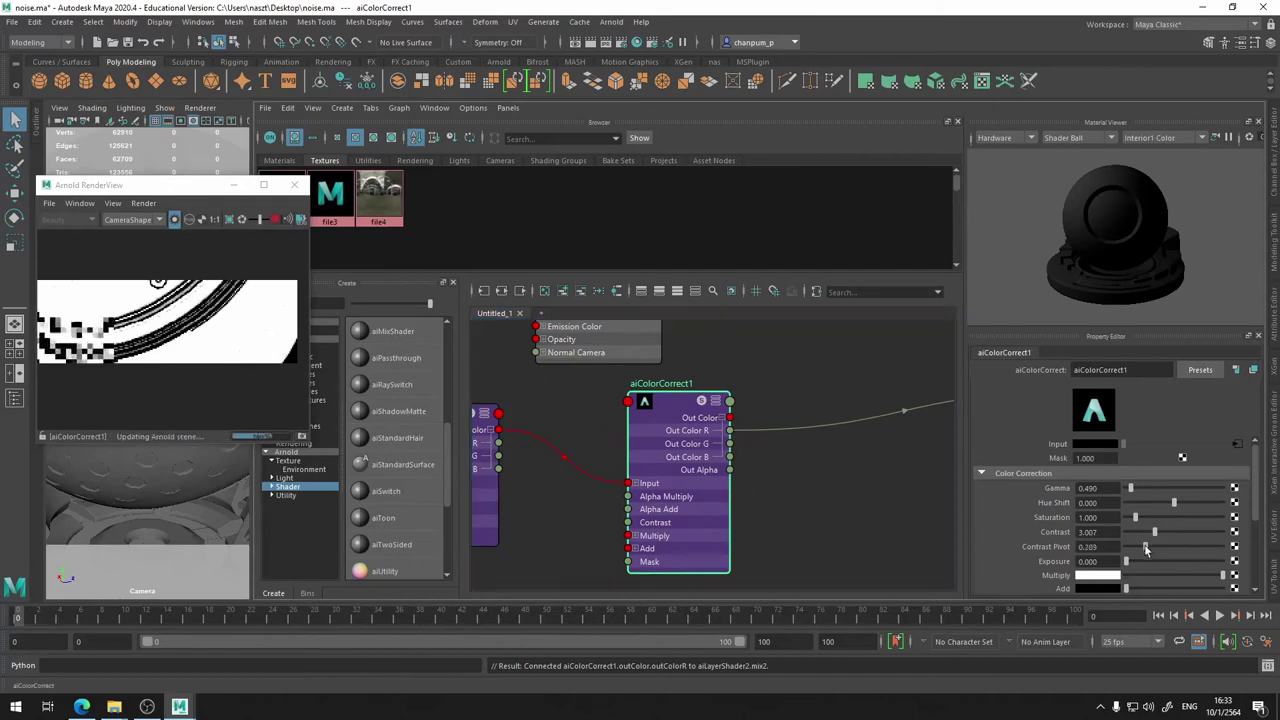
mouse_move(1144, 547)
left_mouse_down()
mouse_move(1124, 550)
mouse_move(1135, 554)
mouse_move(1125, 565)
mouse_move(1143, 540)
left_mouse_up()
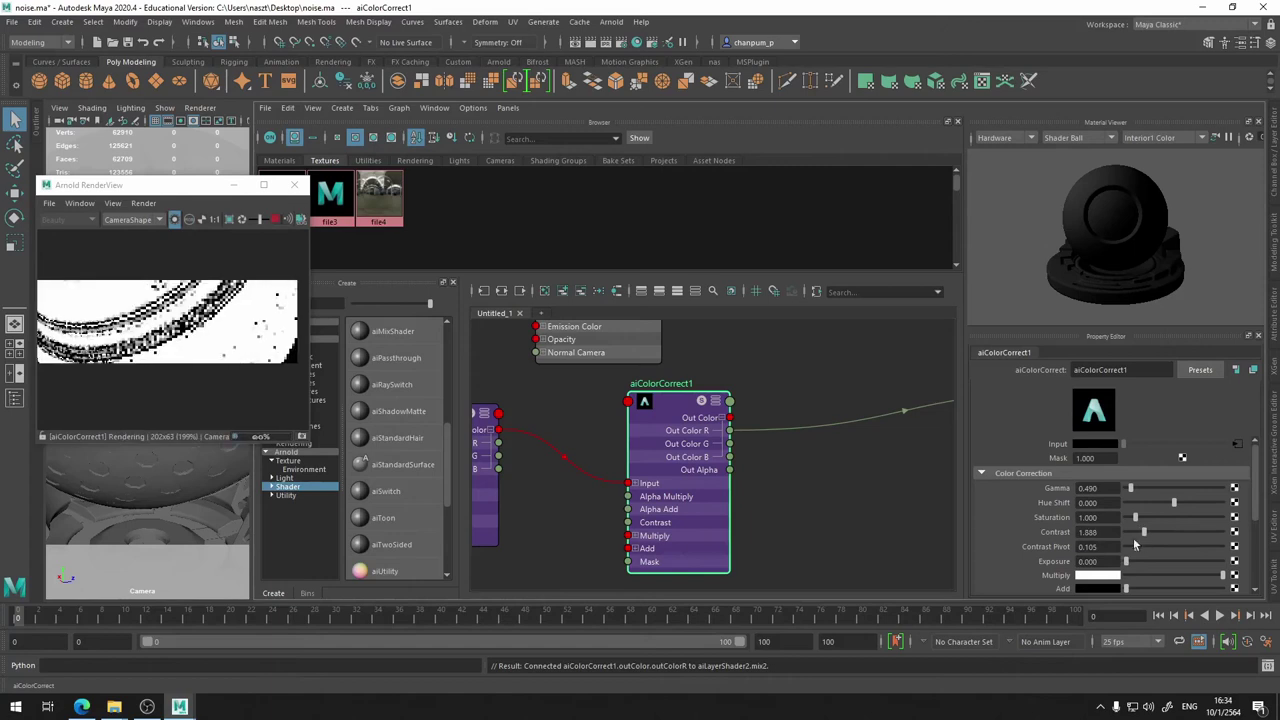
mouse_move(791, 477)
middle_mouse_down("alt")
mouse_move(657, 459)
mouse_move(684, 464)
middle_mouse_up("alt")
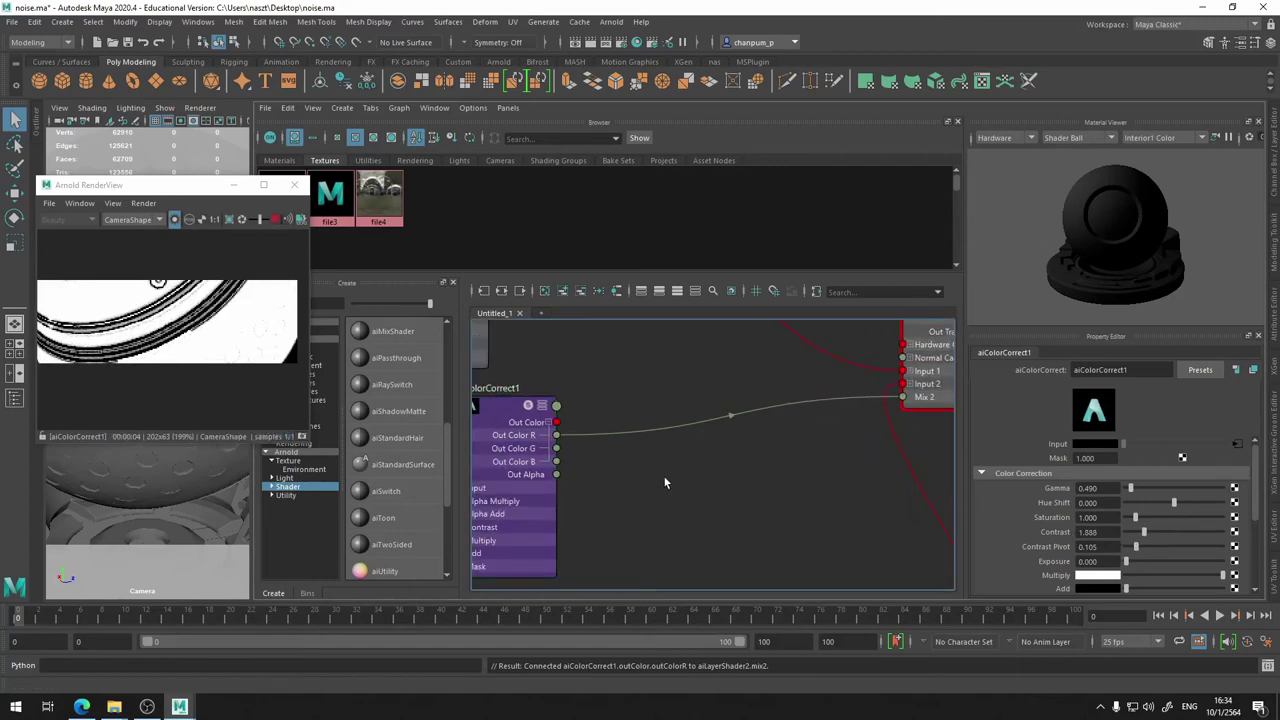
- Add an aiComposite node, wire its red channel into Mix 2 and aiColorCorrect1 into input A
key("Tab")
type("aico")
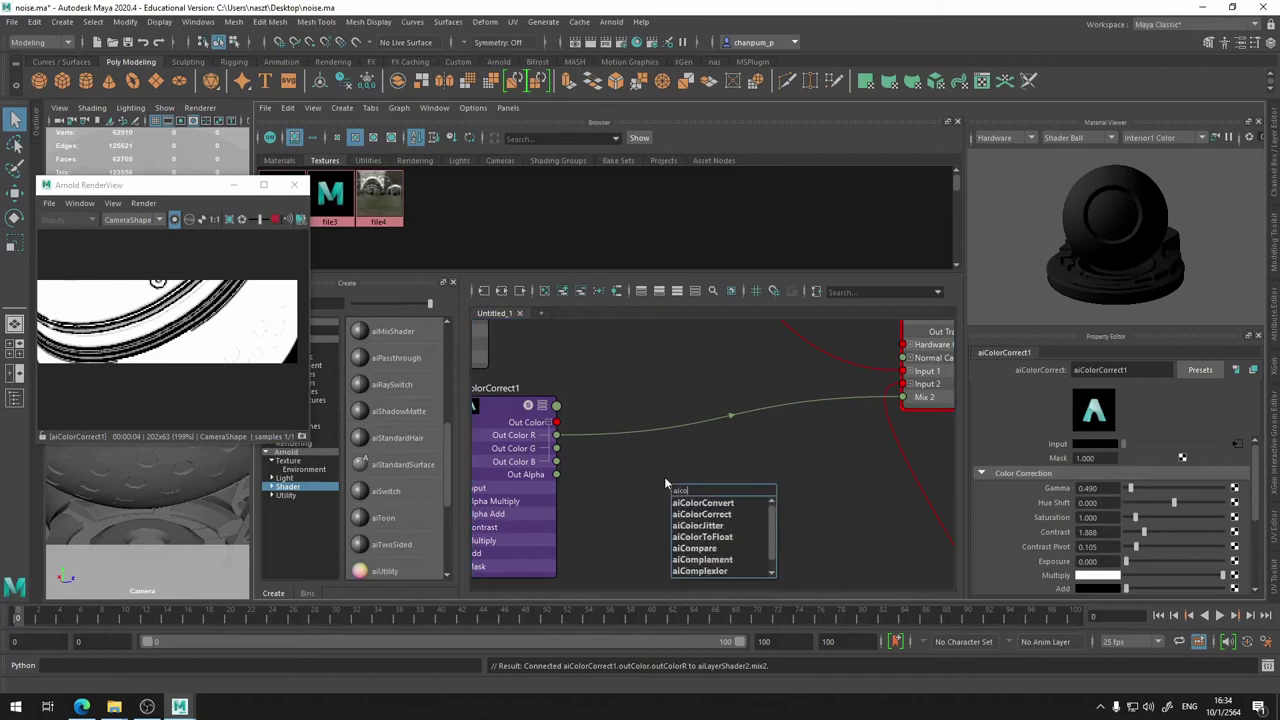
type("m")
left_click(718, 541)
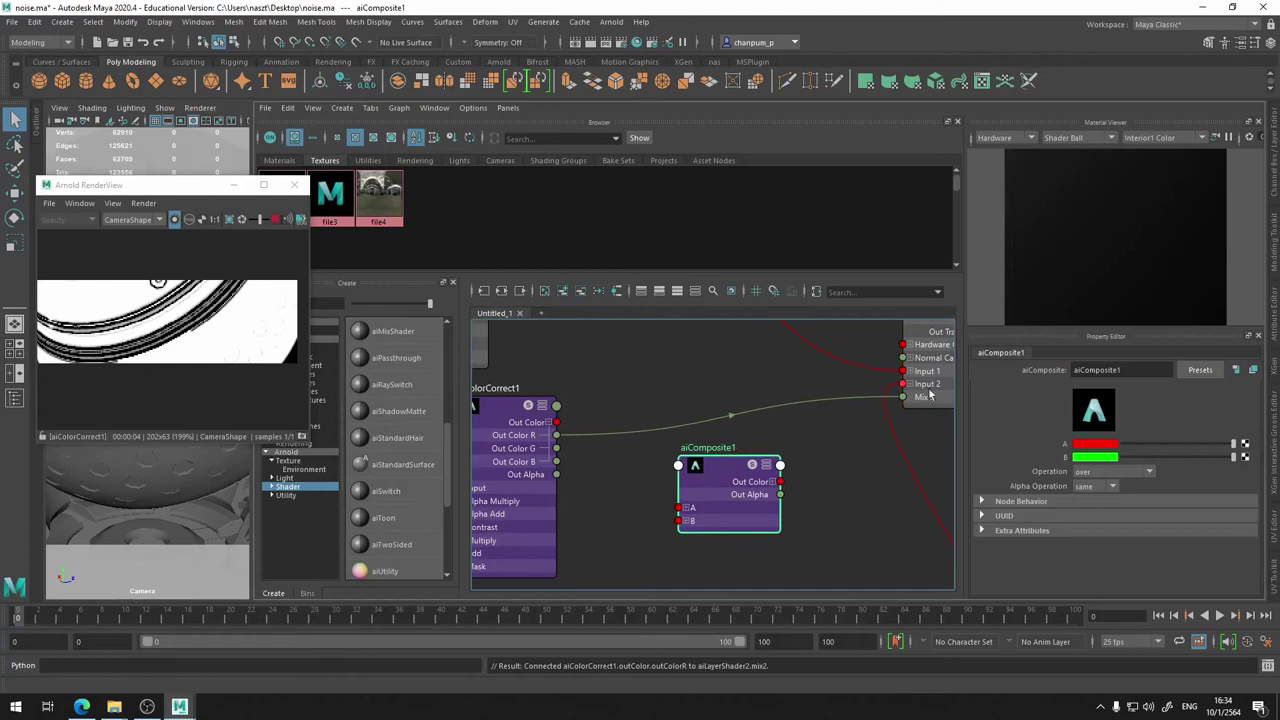
left_click(774, 482)
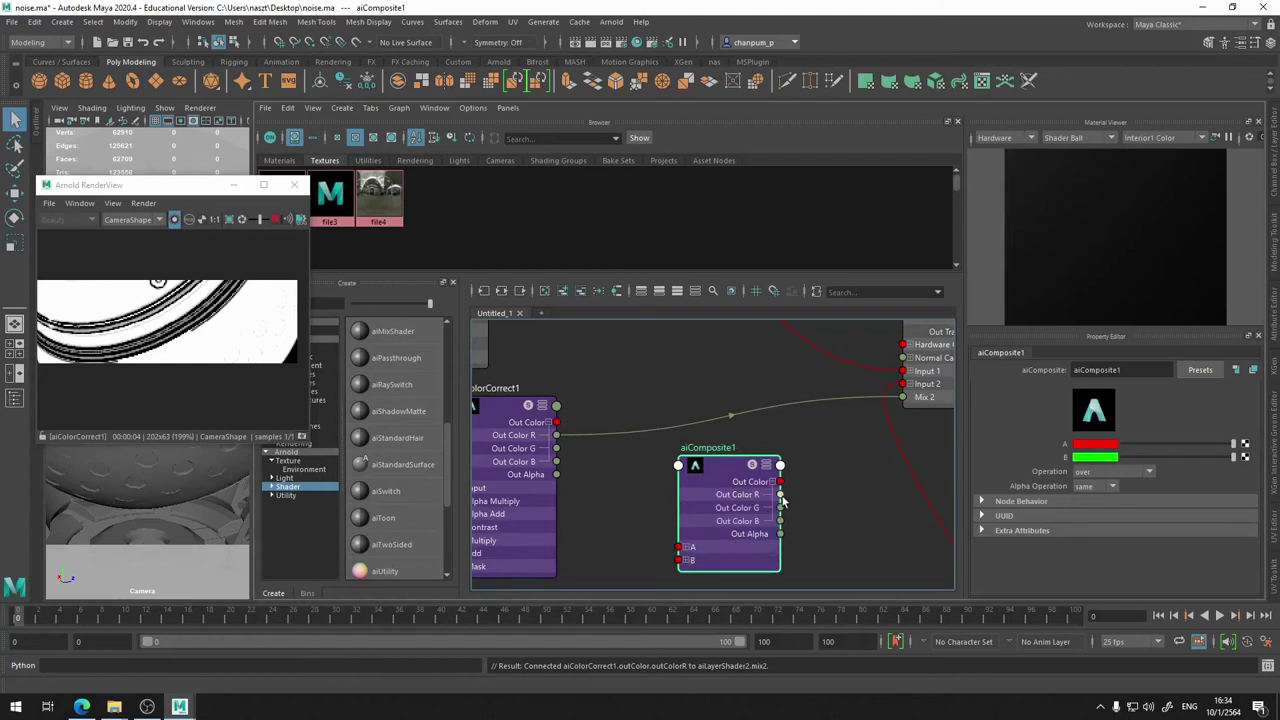
left_click_drag(781, 495, 903, 397)
middle_click_drag(601, 435, 671, 413, "alt")
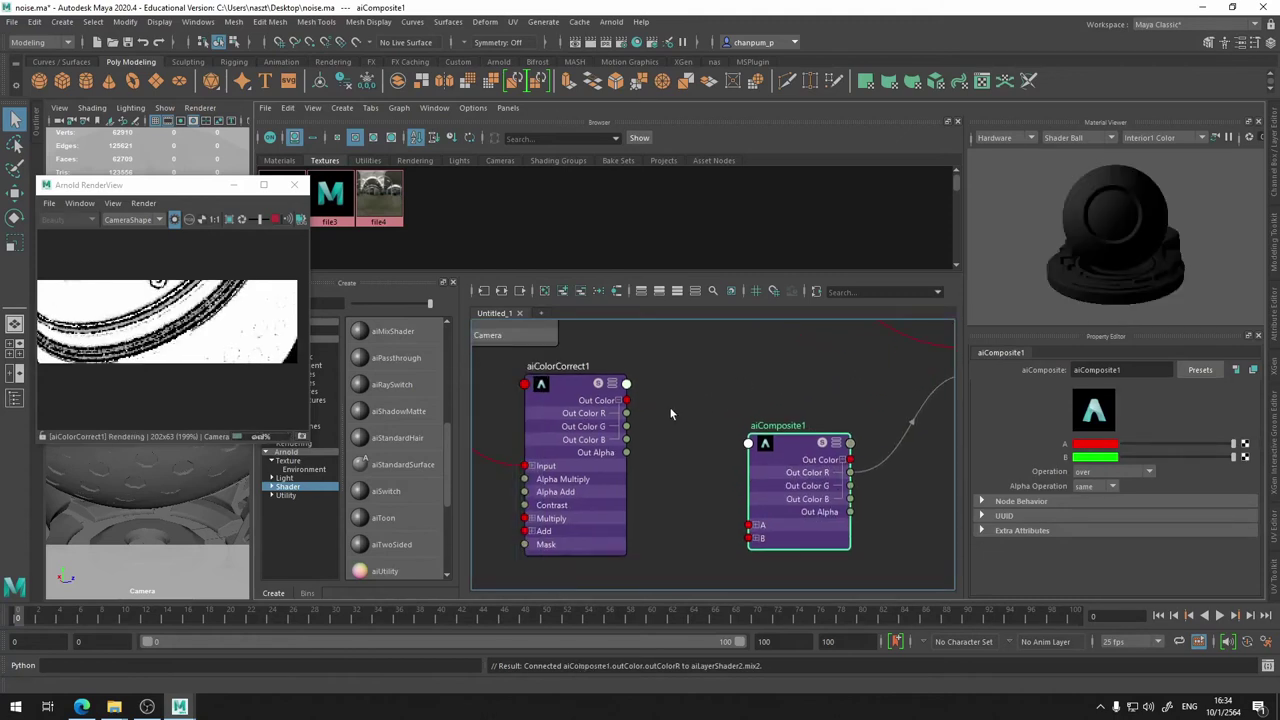
left_click_drag(626, 400, 751, 525)
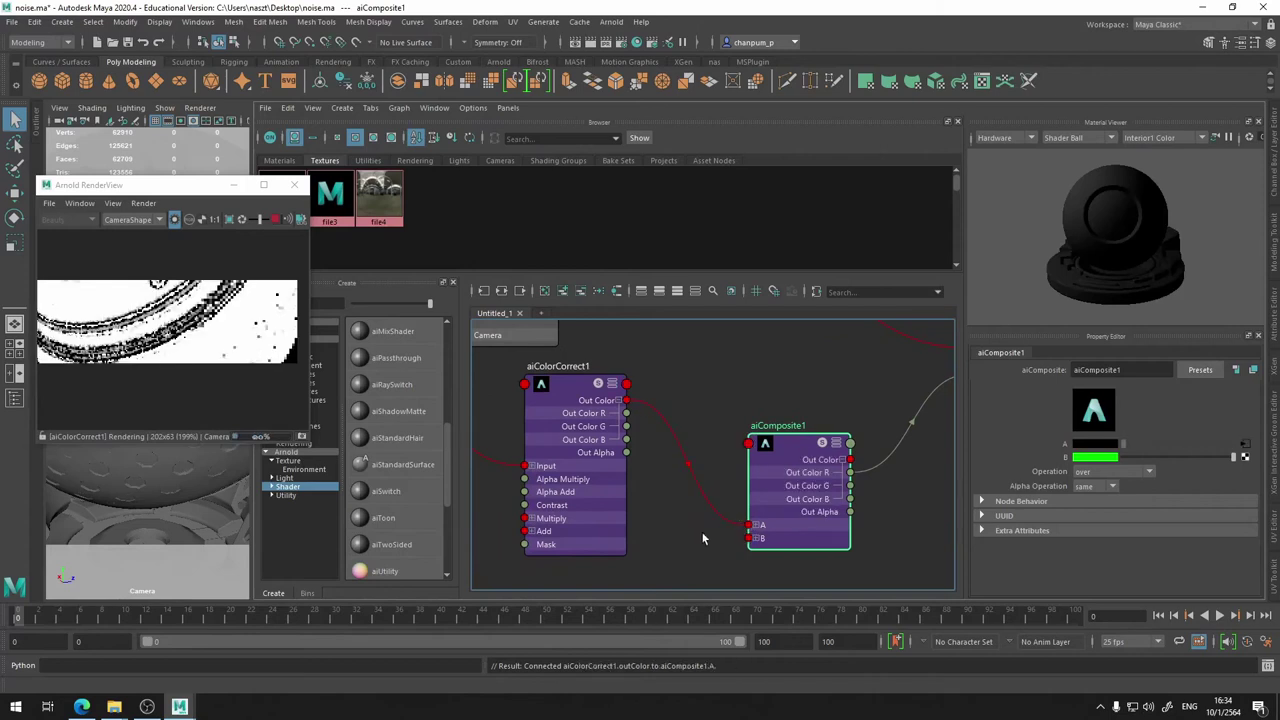
- Create an aiNoise node and connect its Out Color to aiComposite1's B input
middle_click_drag(702, 539, 751, 347, "alt")
key("Tab")
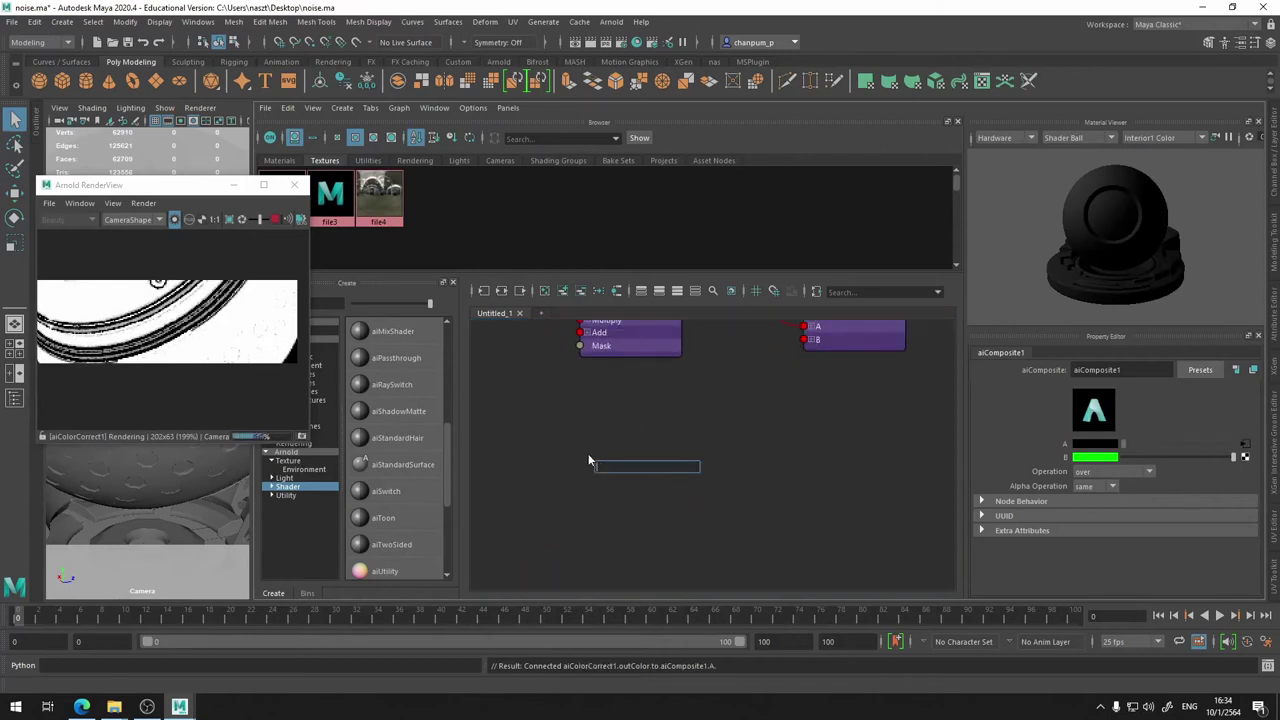
type("ain")
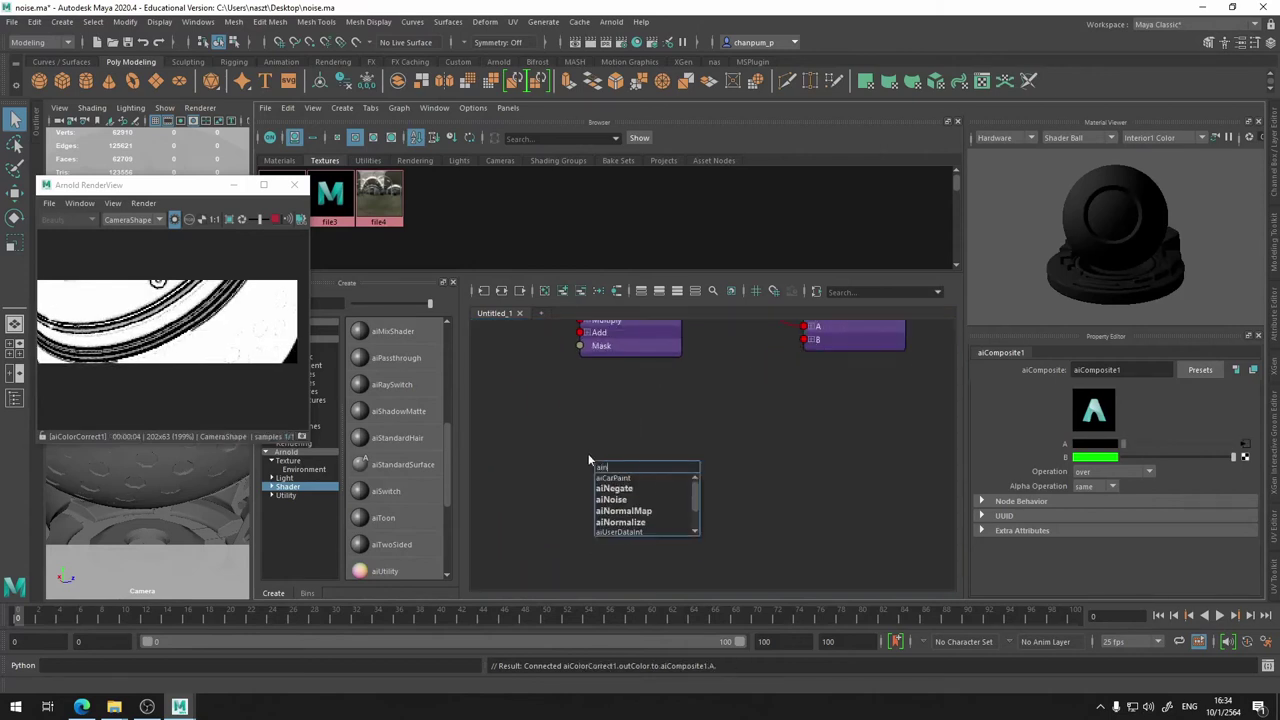
type("oi")
left_click(628, 480)
middle_click_drag(771, 423, 602, 548, "alt")
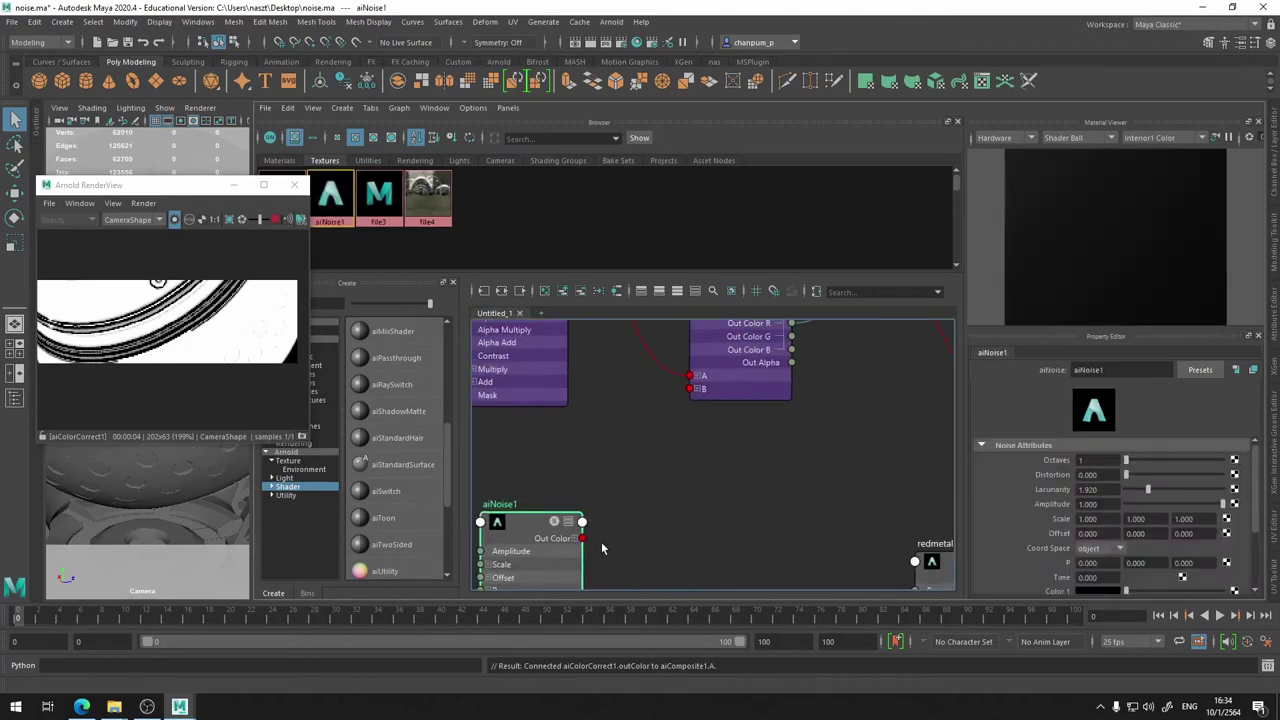
left_click(583, 540)
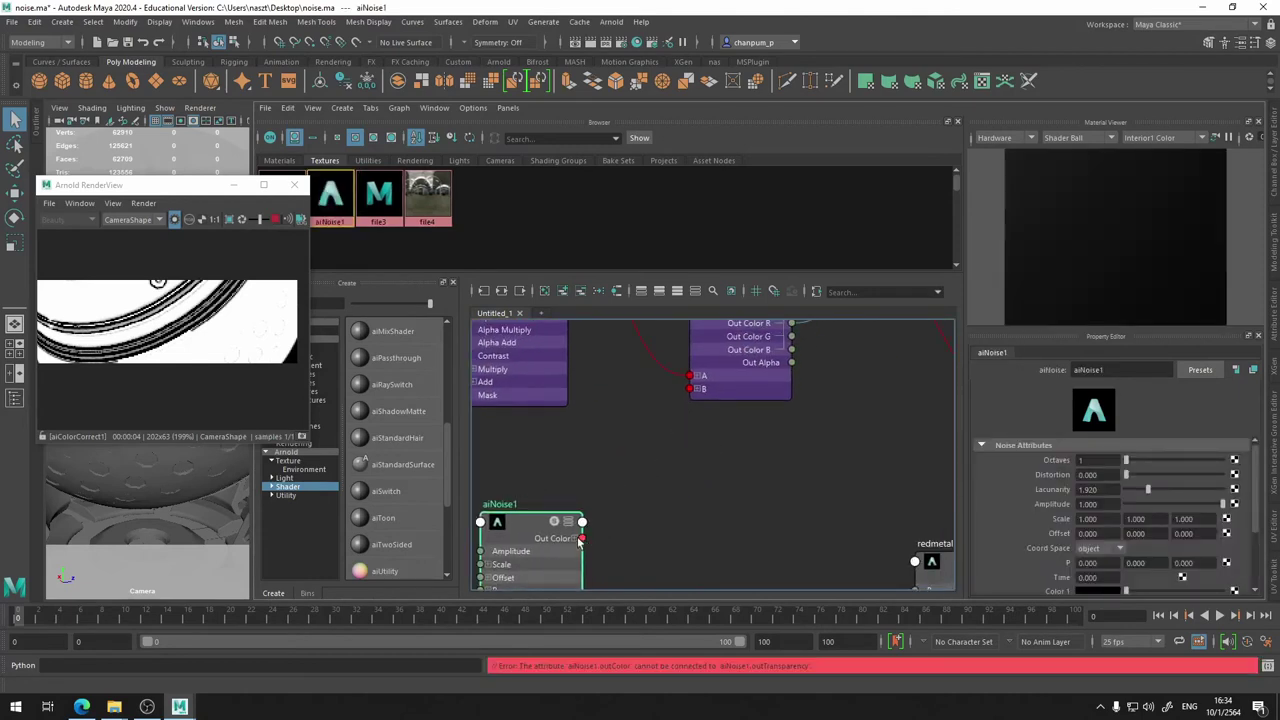
left_click_drag(593, 542, 690, 388)
- Select aiComposite1 and refresh the Arnold RenderView to preview the composite
middle_click_drag(738, 469, 660, 579, "alt")
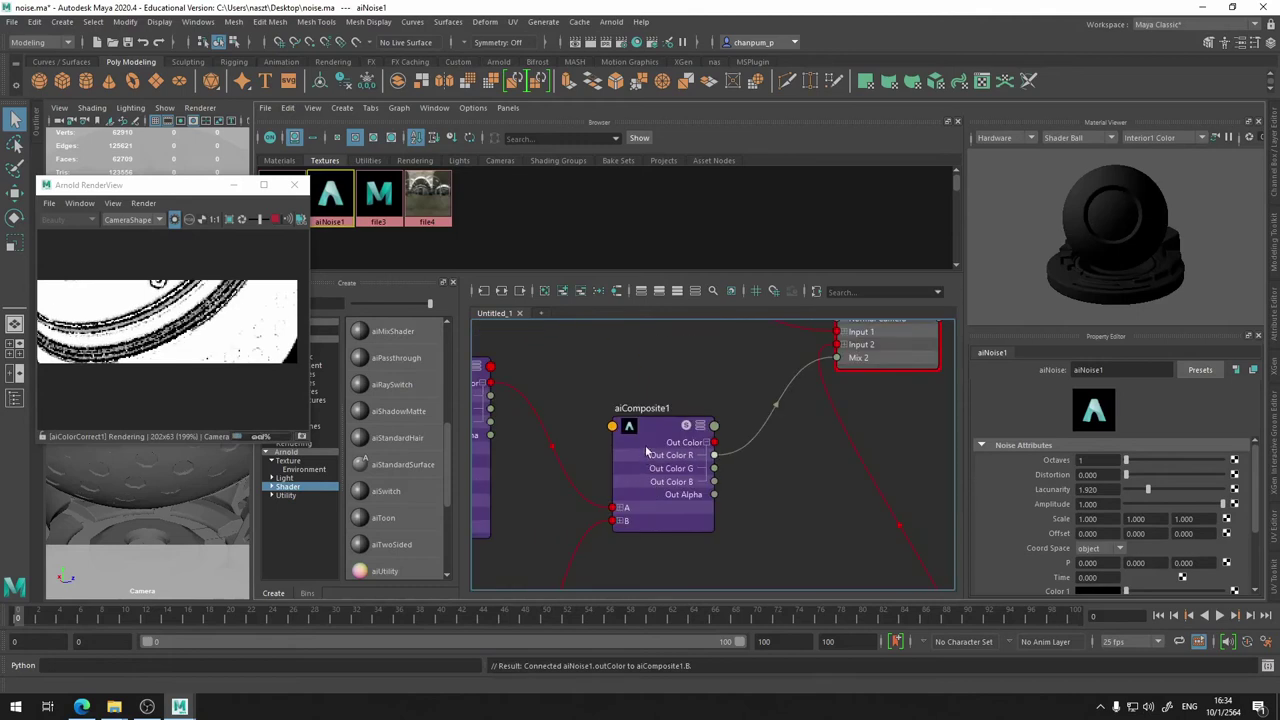
left_click(645, 425)
left_click(144, 204)
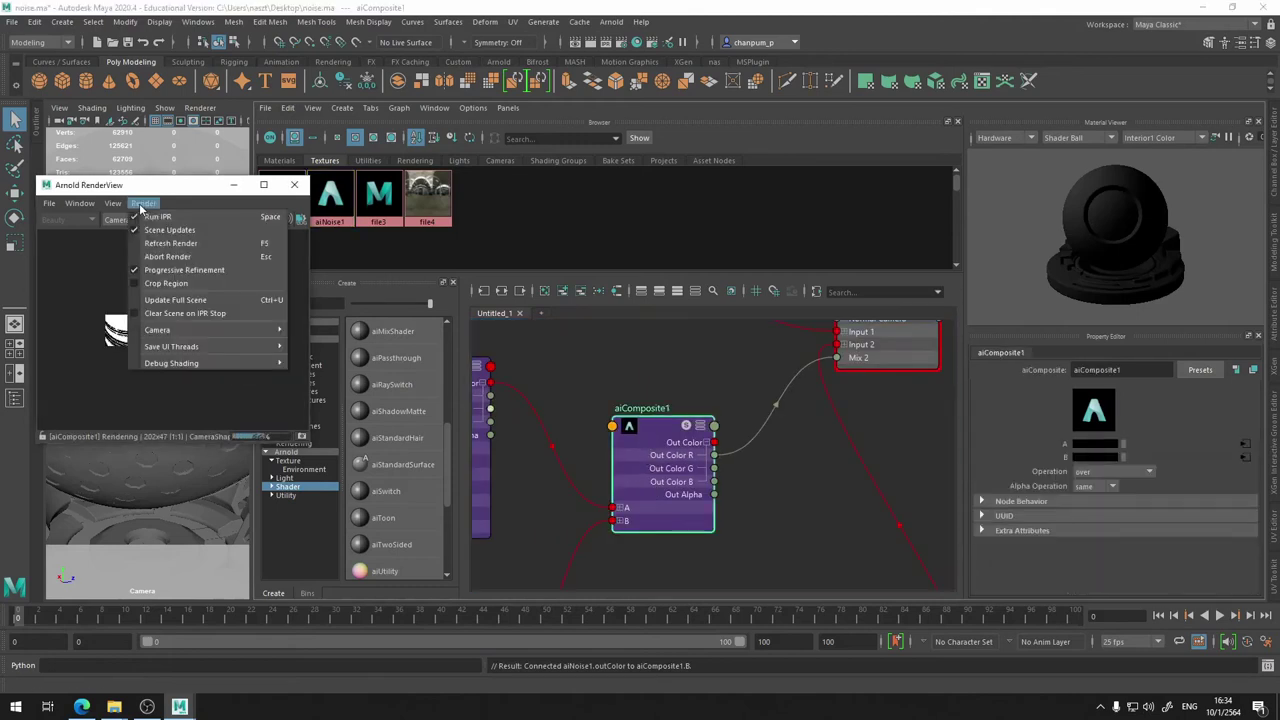
left_click(194, 257)
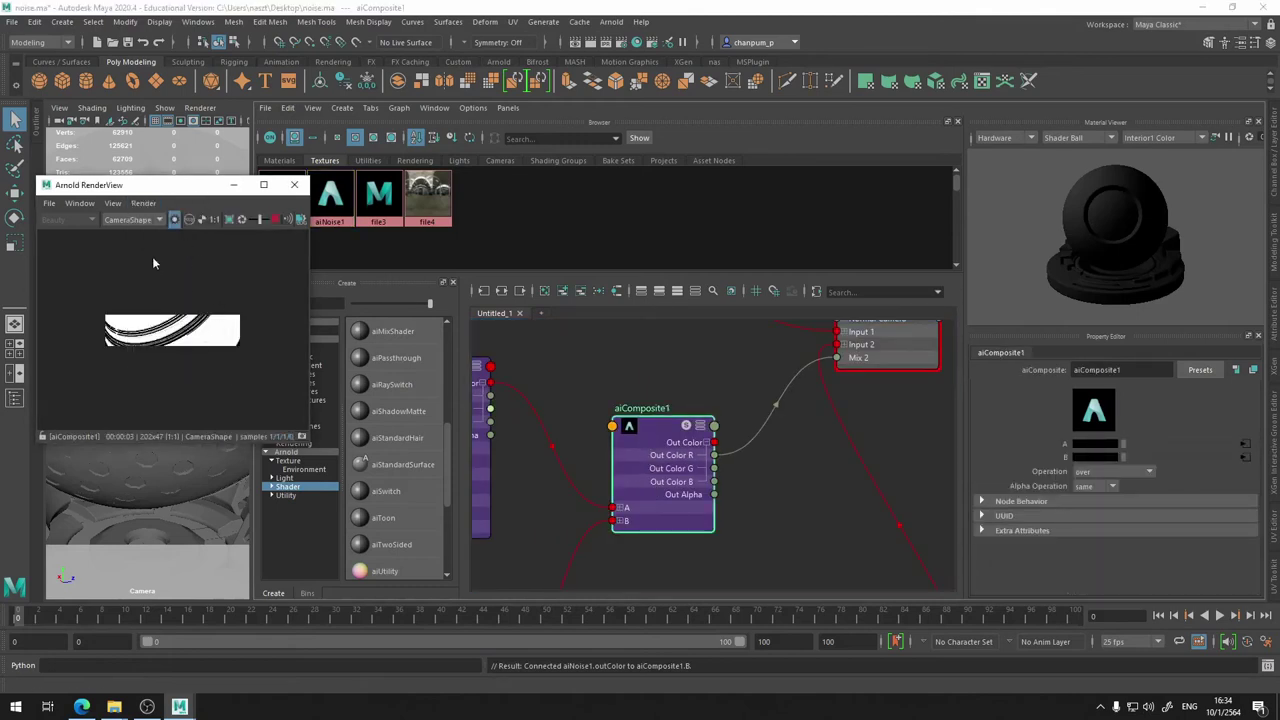
left_click(144, 203)
left_click(180, 280)
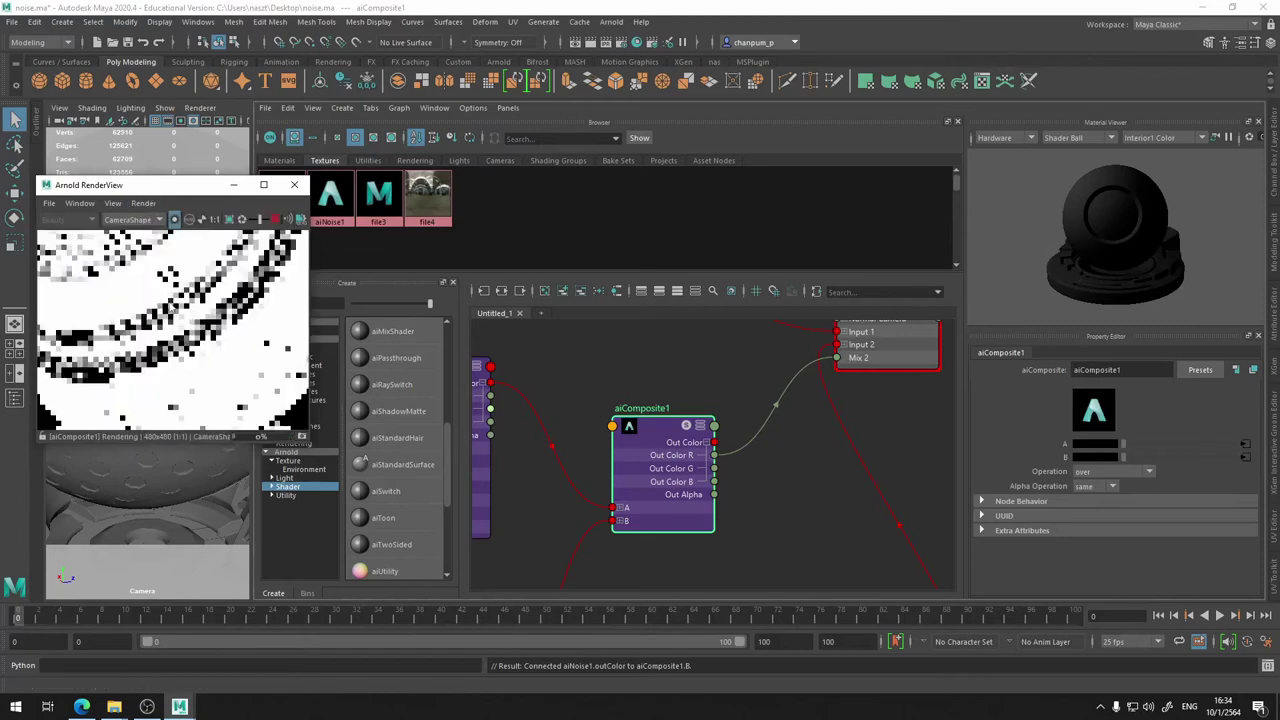
- Move aiNoise1 up beneath the composite and reselect aiComposite1 for rendering
scroll(145, 318, "up", 2)
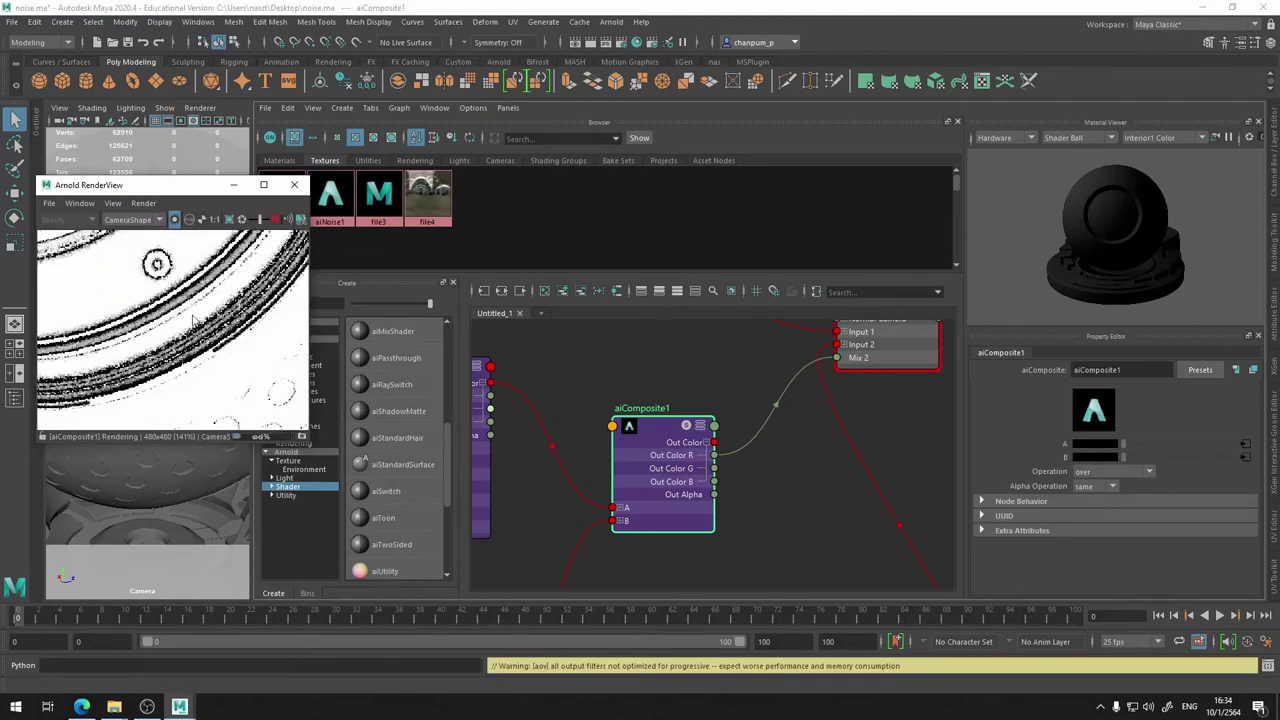
middle_click_drag(646, 567, 816, 477, "alt")
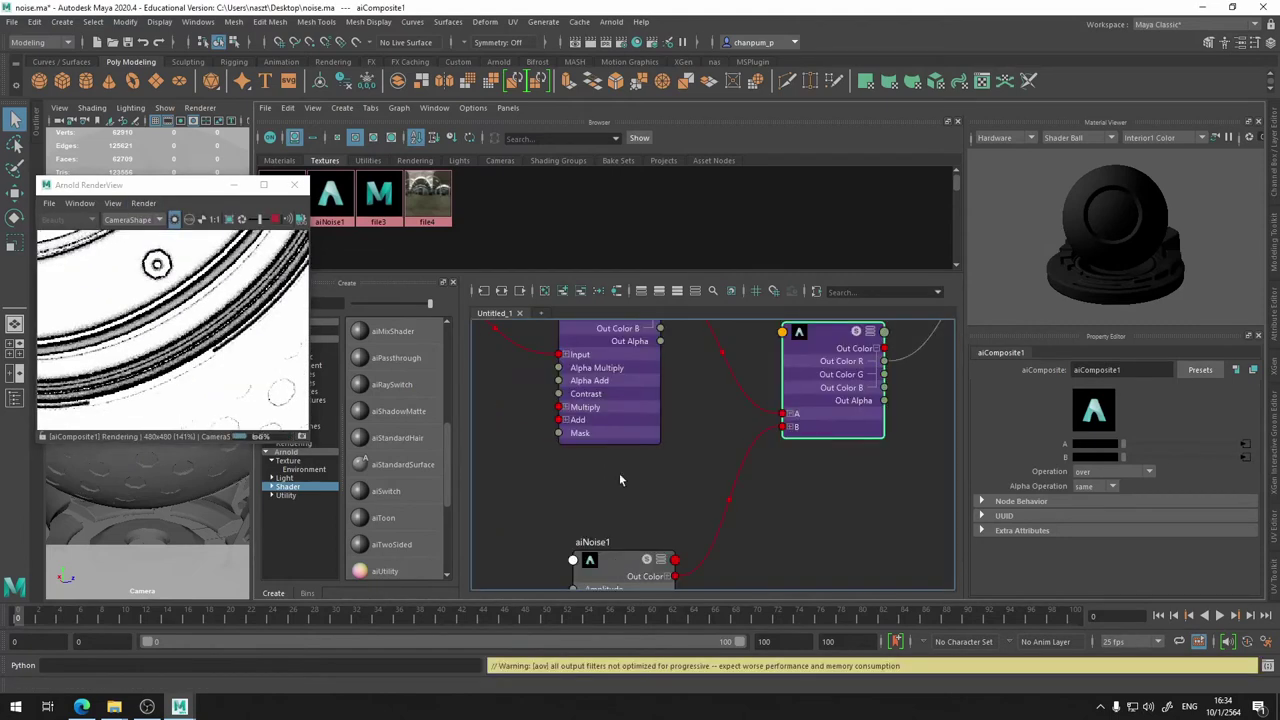
left_click_drag(620, 562, 625, 488)
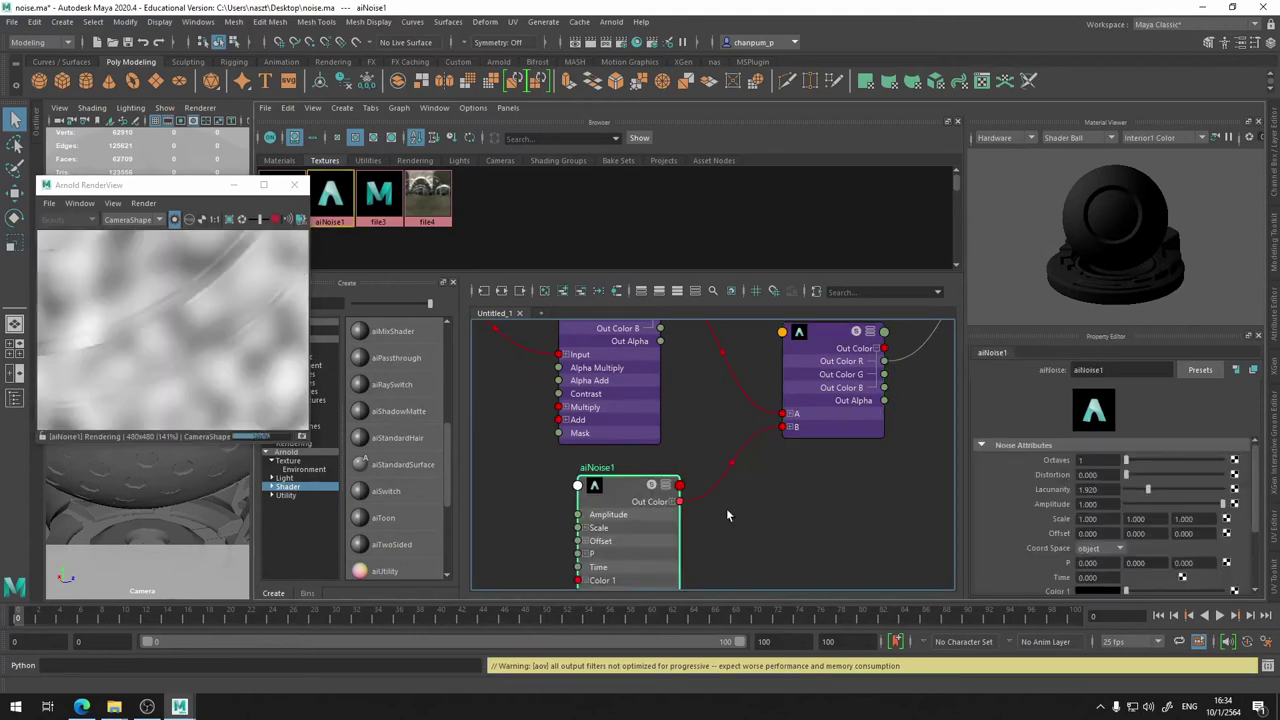
middle_click_drag(726, 508, 691, 558, "alt")
left_click(791, 401)
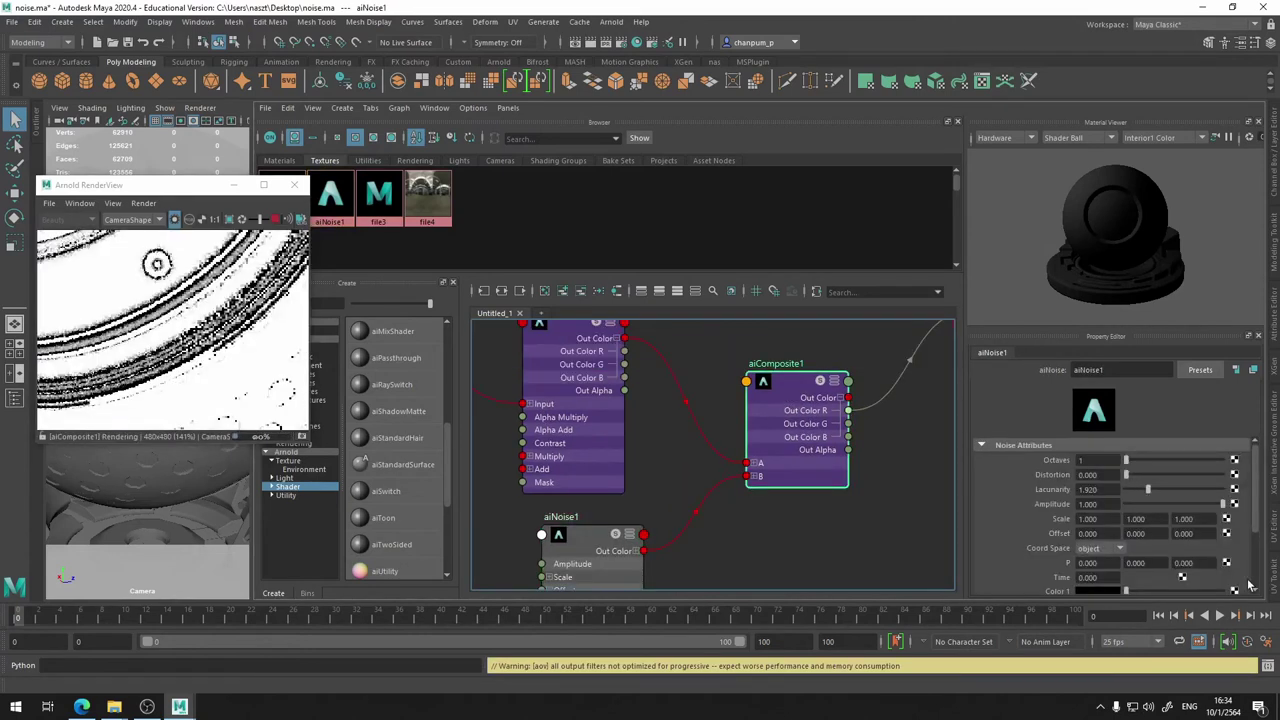
- Set aiNoise1's Scale to 5 on all three axes
left_click(1115, 472)
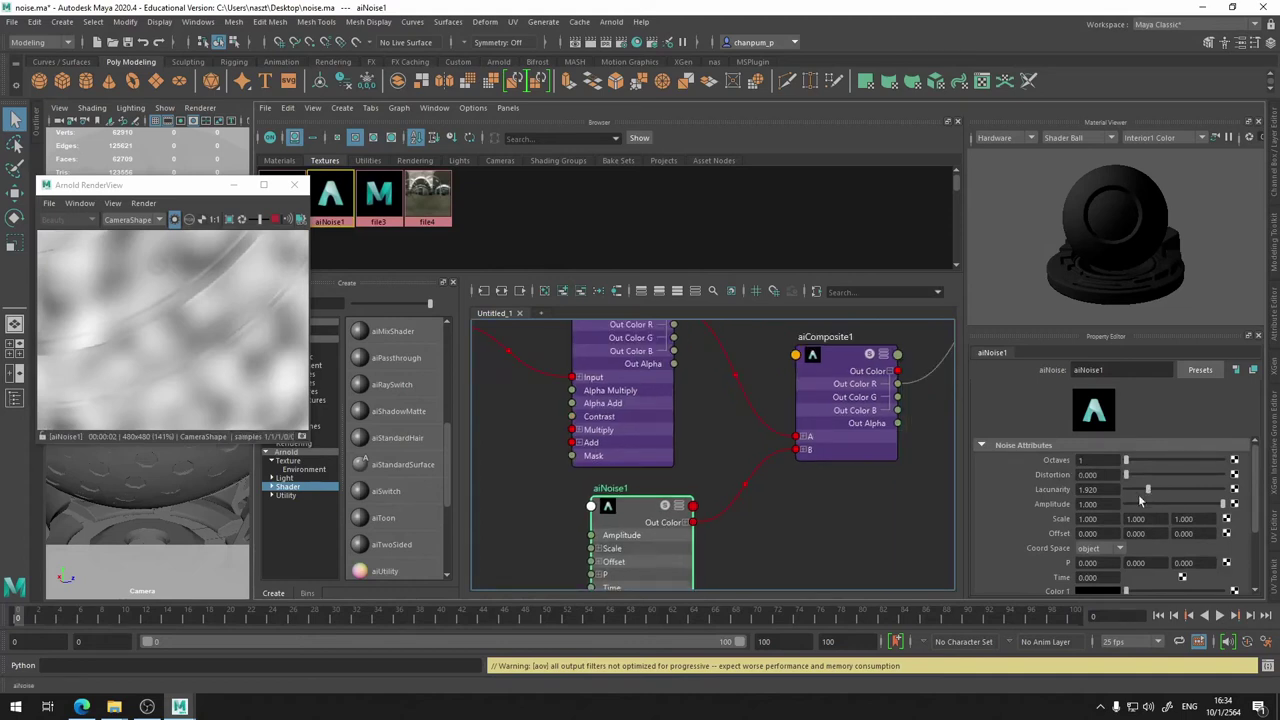
left_click(1088, 518)
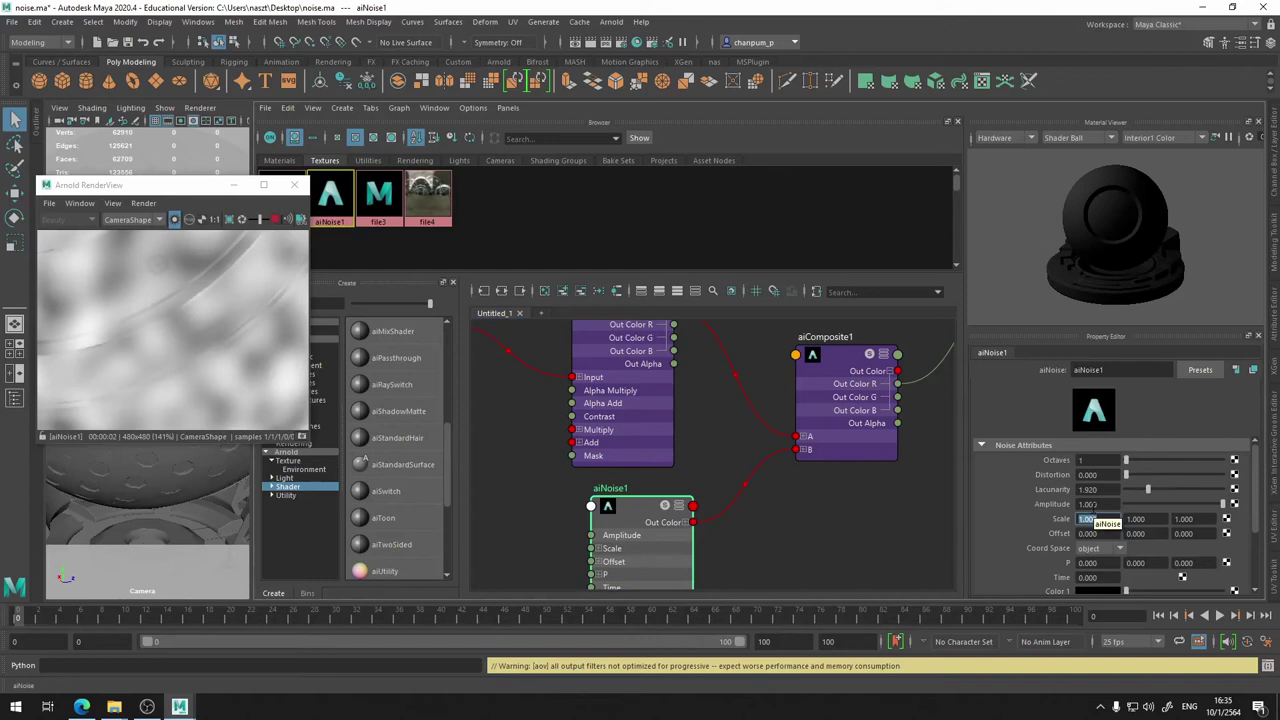
type("5")
key("Tab")
type("5")
key("Tab")
type("5")
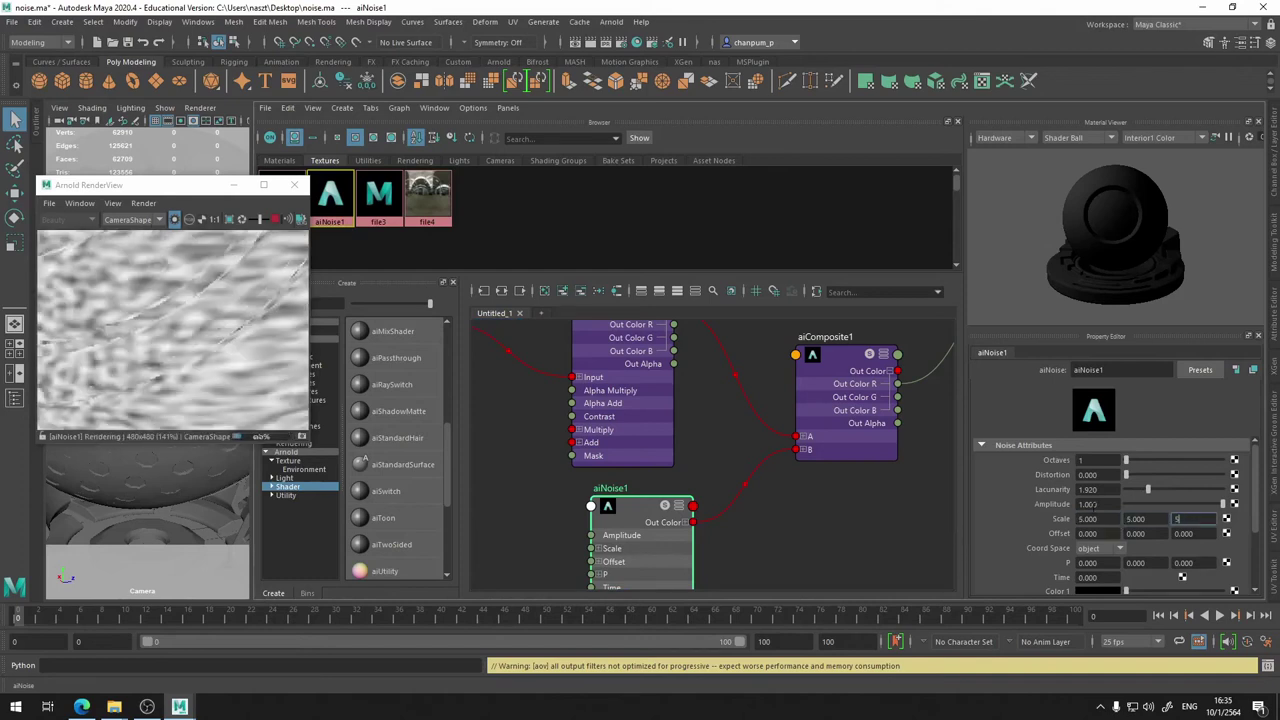
key("Return")
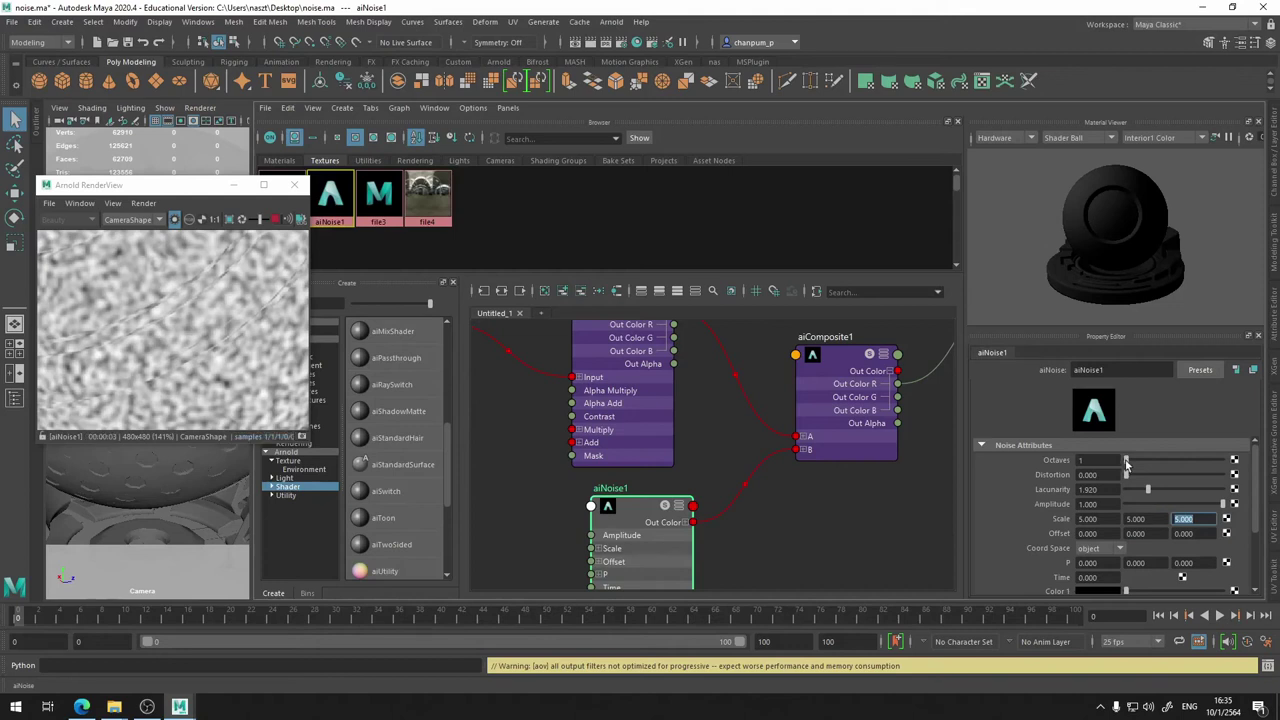
- Raise aiNoise1's Octaves to 8 and Lacunarity to 3.098, then shift the node left
left_click_drag(1127, 463, 1190, 462)
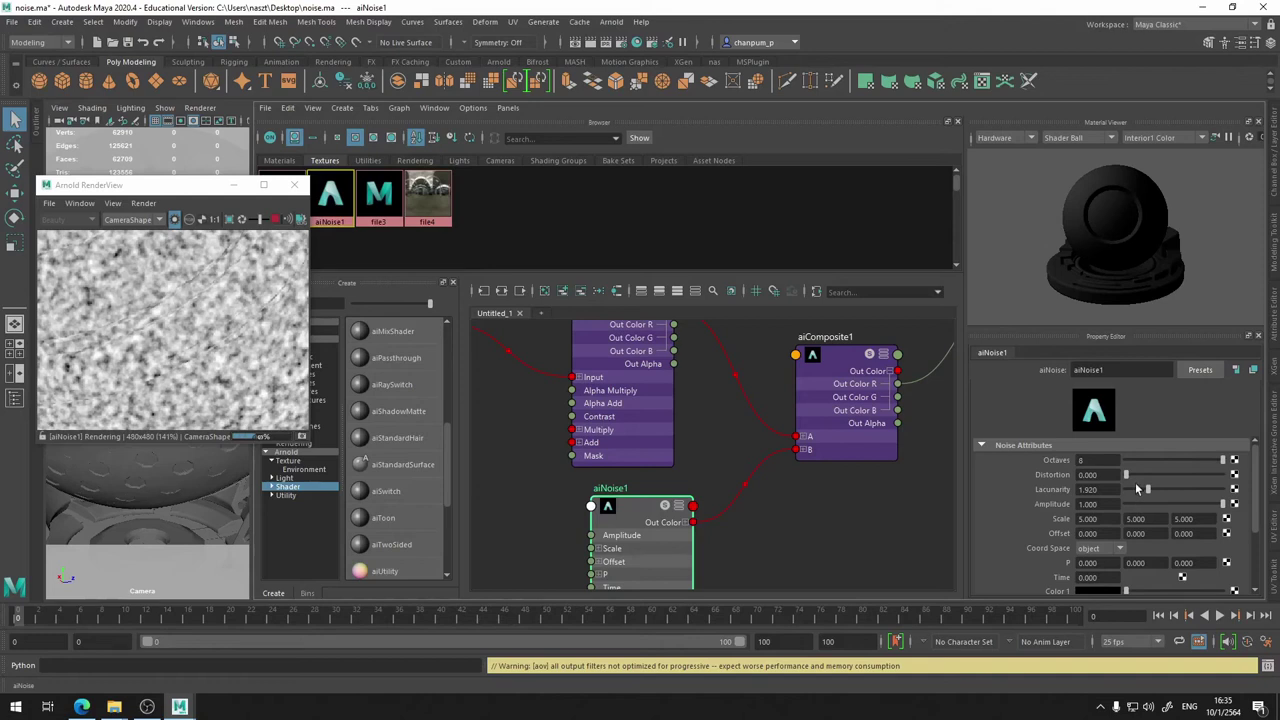
left_click_drag(1137, 489, 1168, 497)
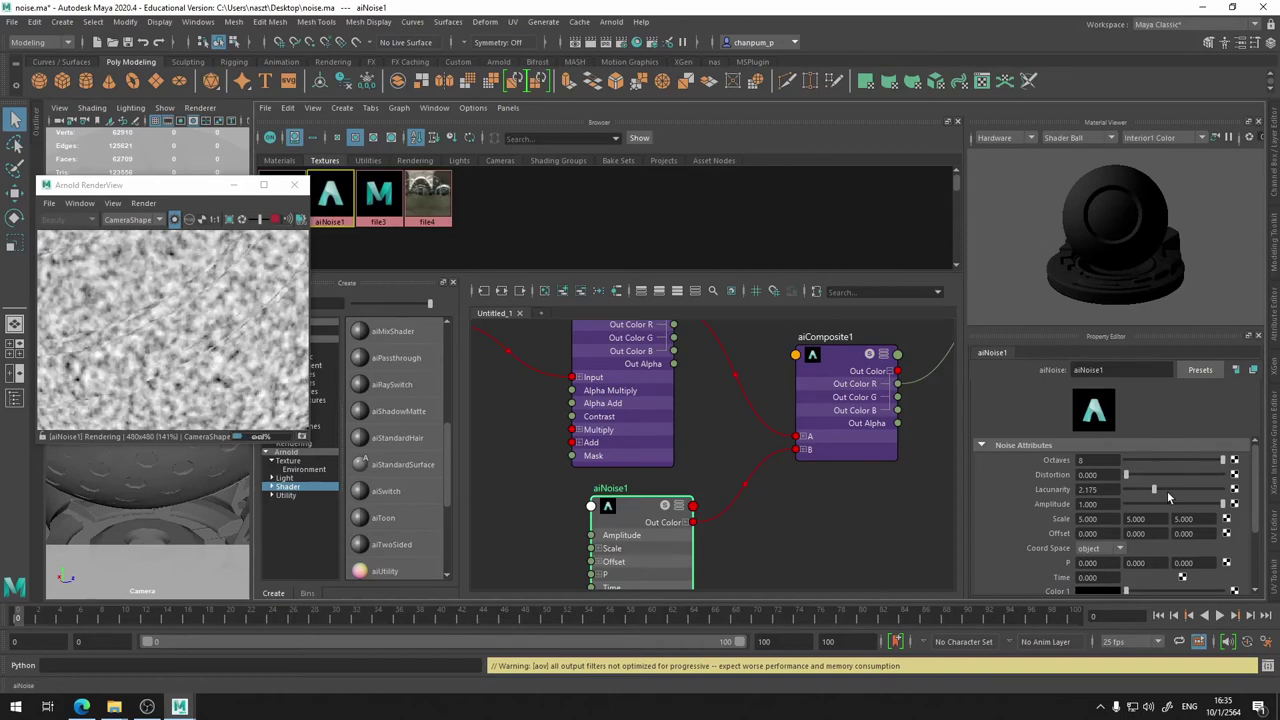
left_click_drag(1167, 491, 1176, 491)
middle_click_drag(741, 549, 869, 485)
left_click_drag(732, 460, 615, 459)
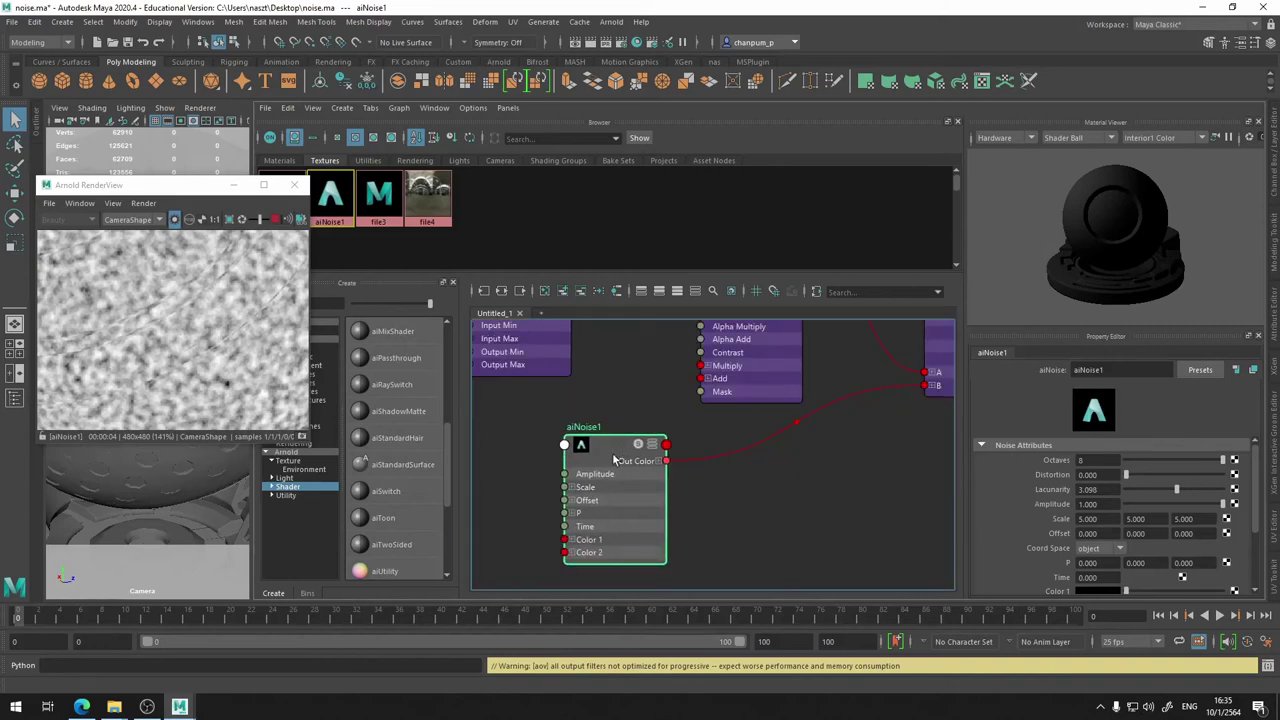
- Create an aiColorCorrect node and place it beside aiNoise1
key("Tab")
type("stoll")
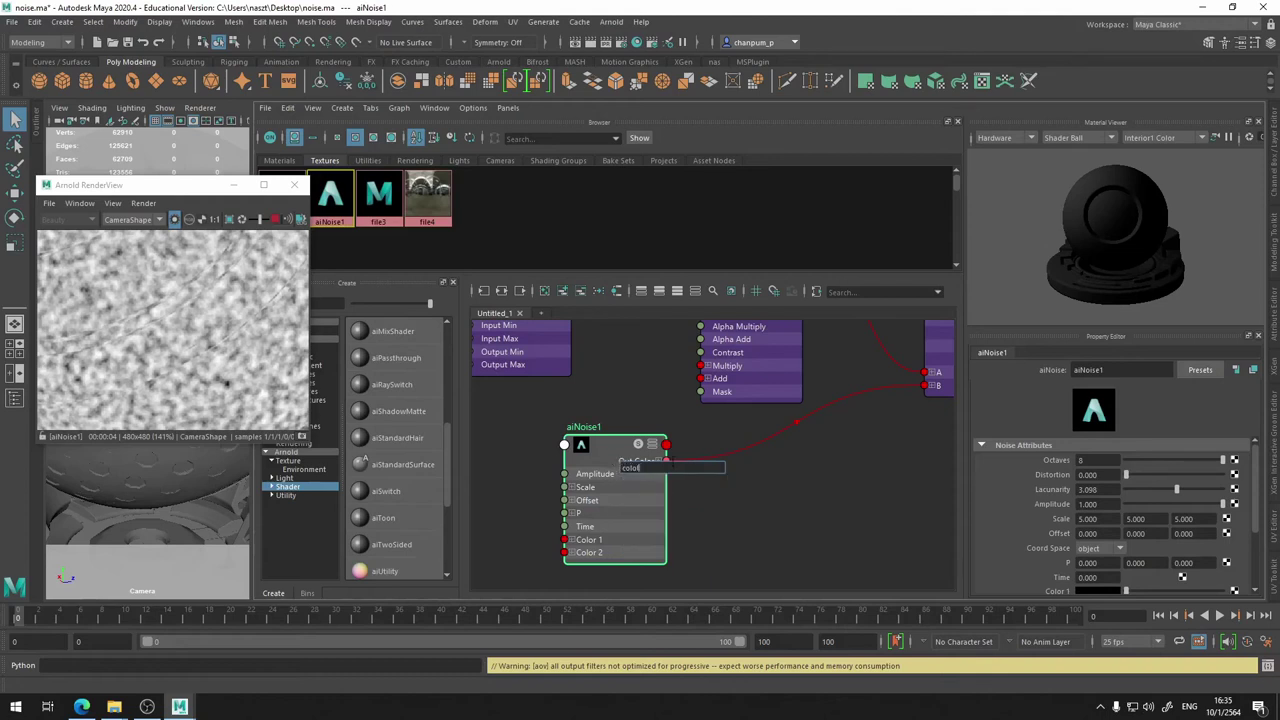
key("BackSpace")
scroll(675, 520, "down", 2)
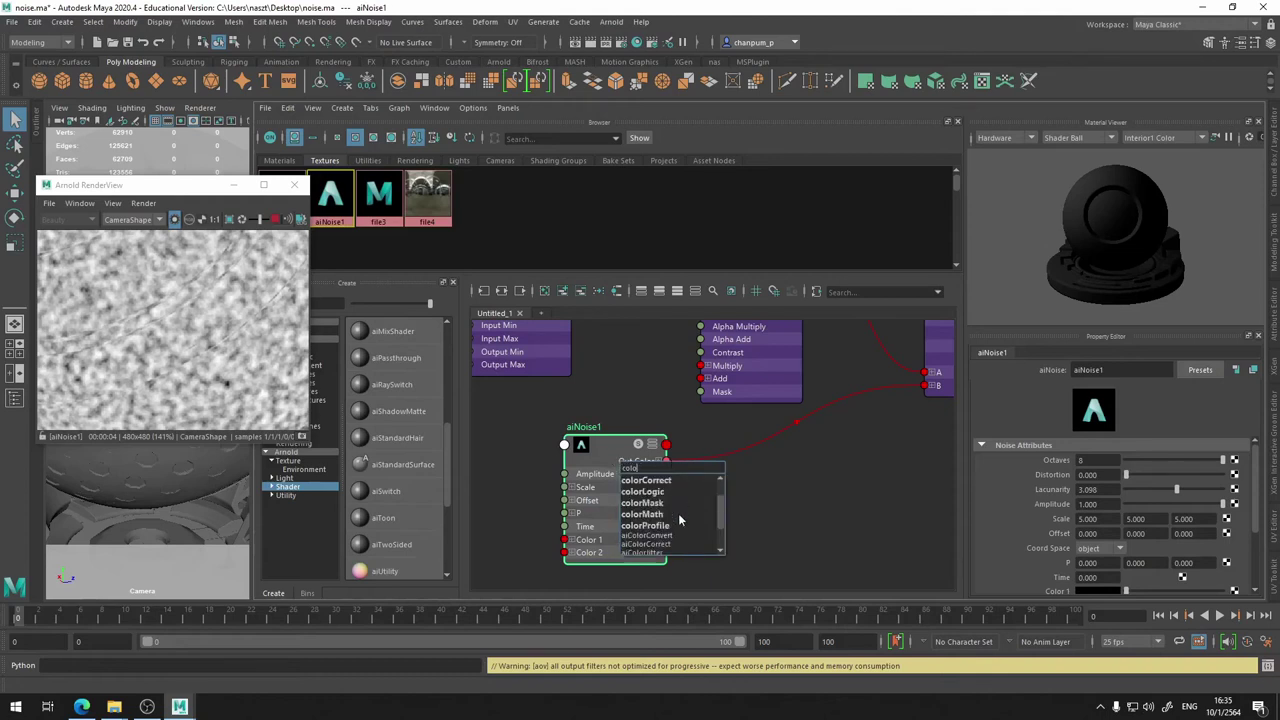
scroll(661, 534, "down", 3)
left_click(665, 506)
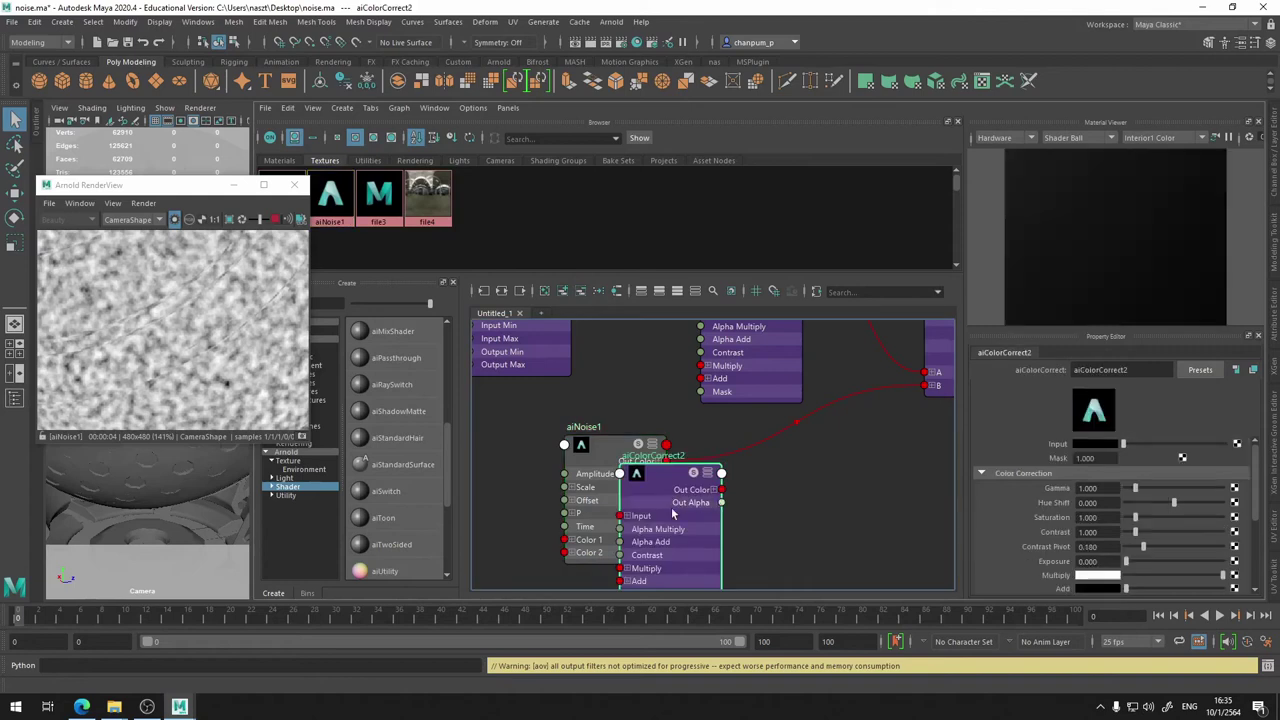
left_click_drag(665, 505, 795, 505)
- Route aiNoise1 through aiColorCorrect2 into aiComposite1's B input
left_click_drag(666, 461, 740, 511)
middle_click_drag(840, 495, 620, 515, "alt")
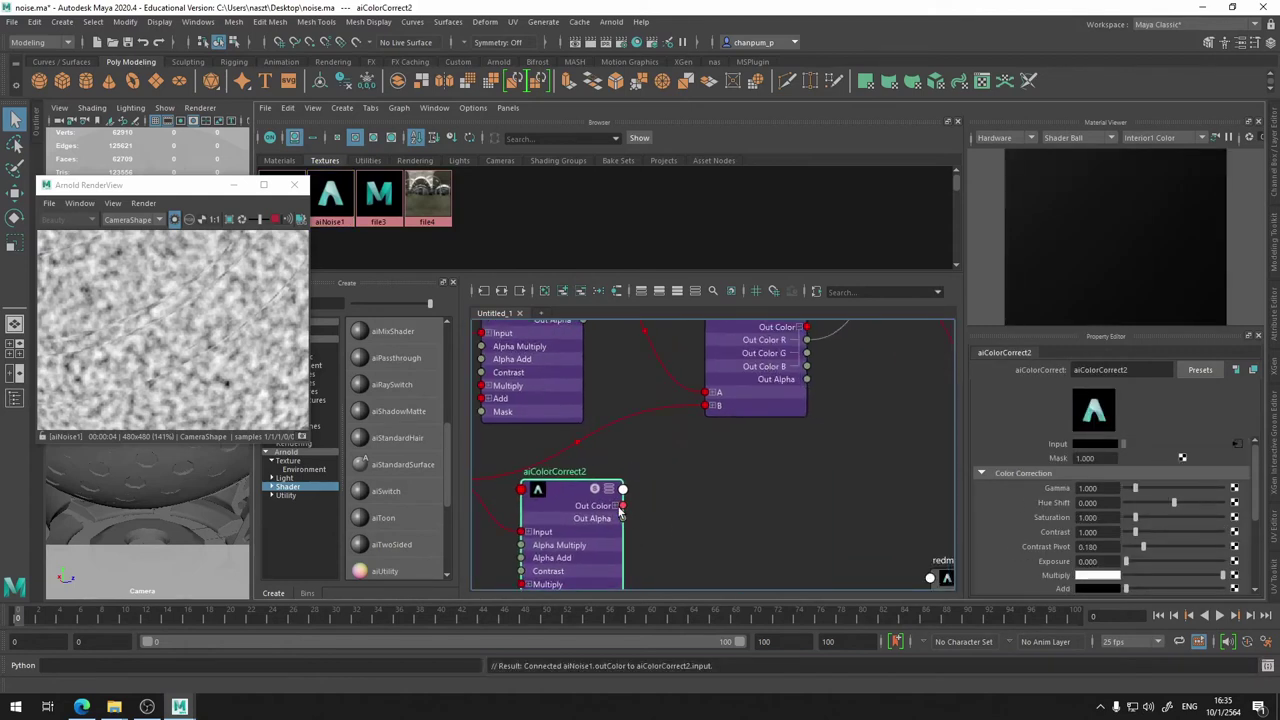
left_click_drag(623, 506, 706, 405)
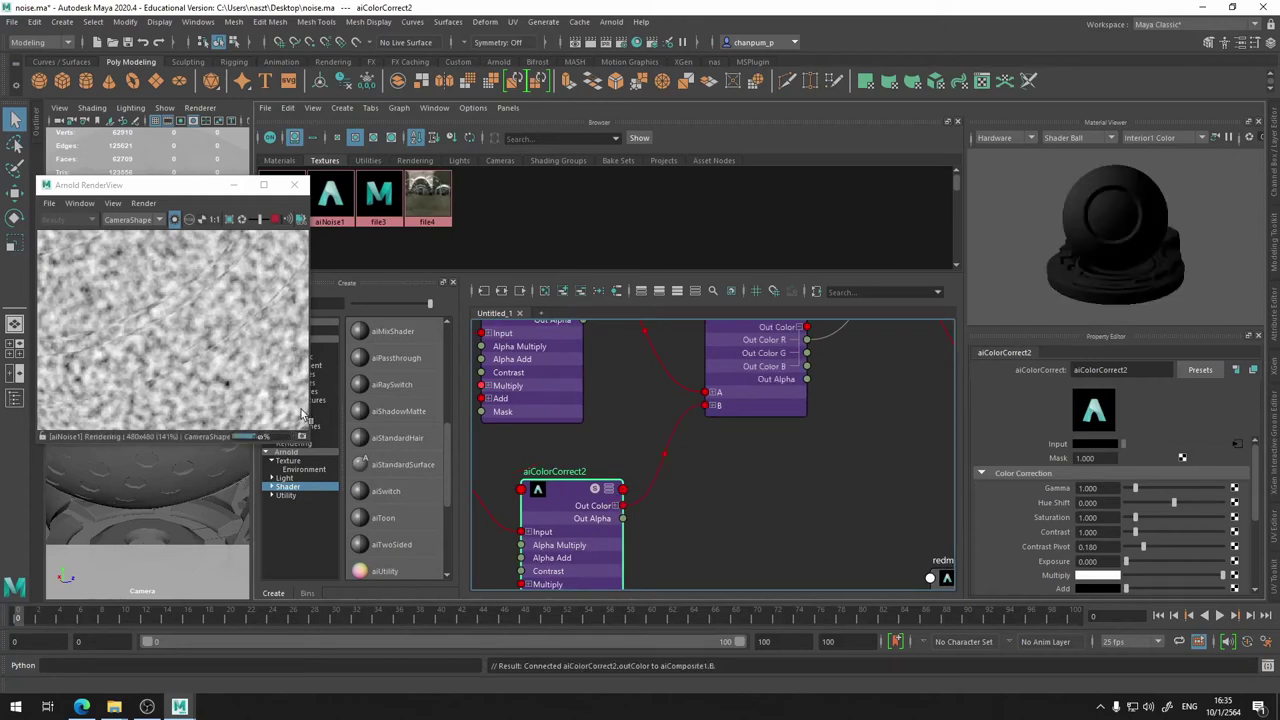
middle_click_drag(589, 446, 767, 411, "alt")
left_click_drag(760, 445, 750, 423)
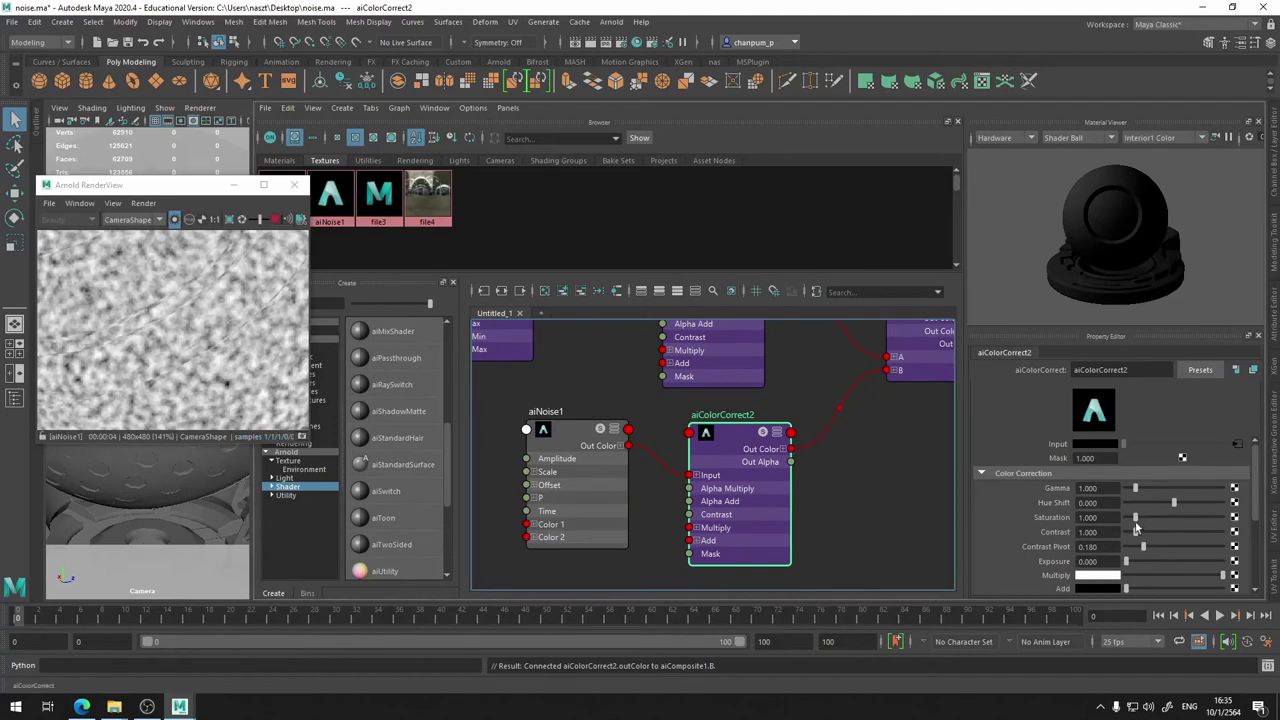
- Give aiColorCorrect2 Contrast 4.476 and Exposure 1.958 for sparse speckles, previewing the result
left_click_drag(1136, 538, 1168, 540)
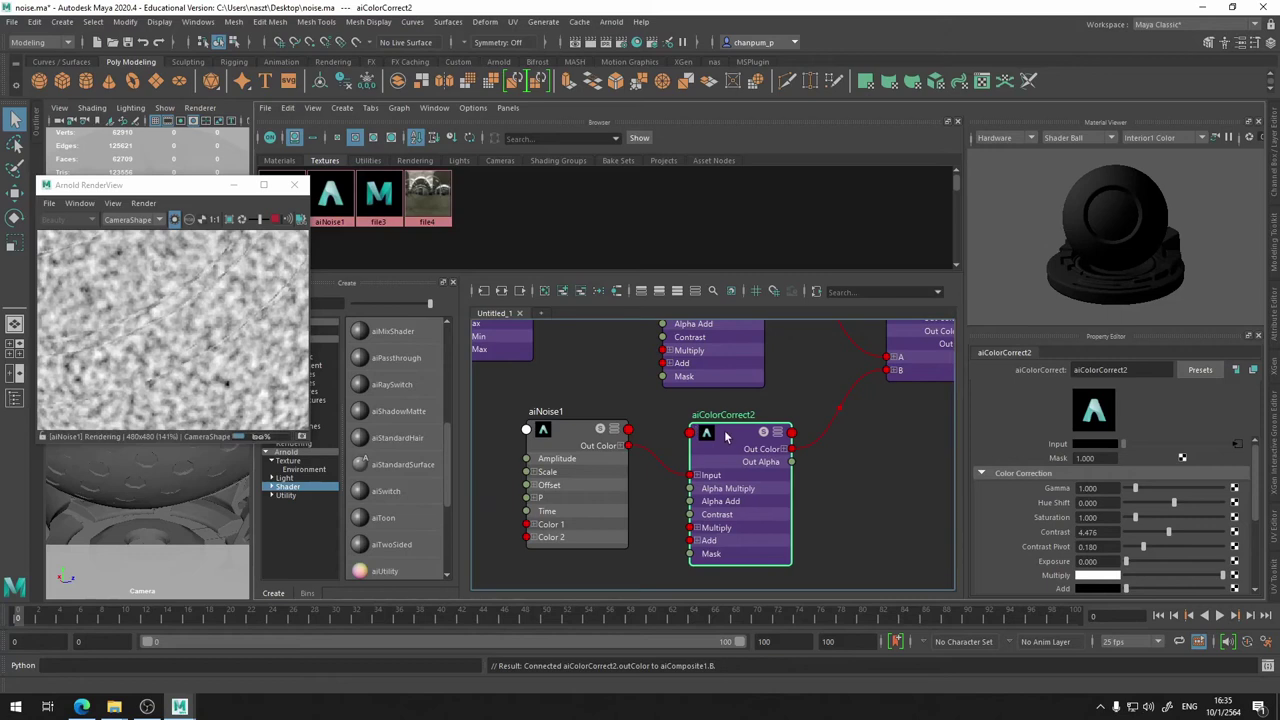
left_click(175, 220)
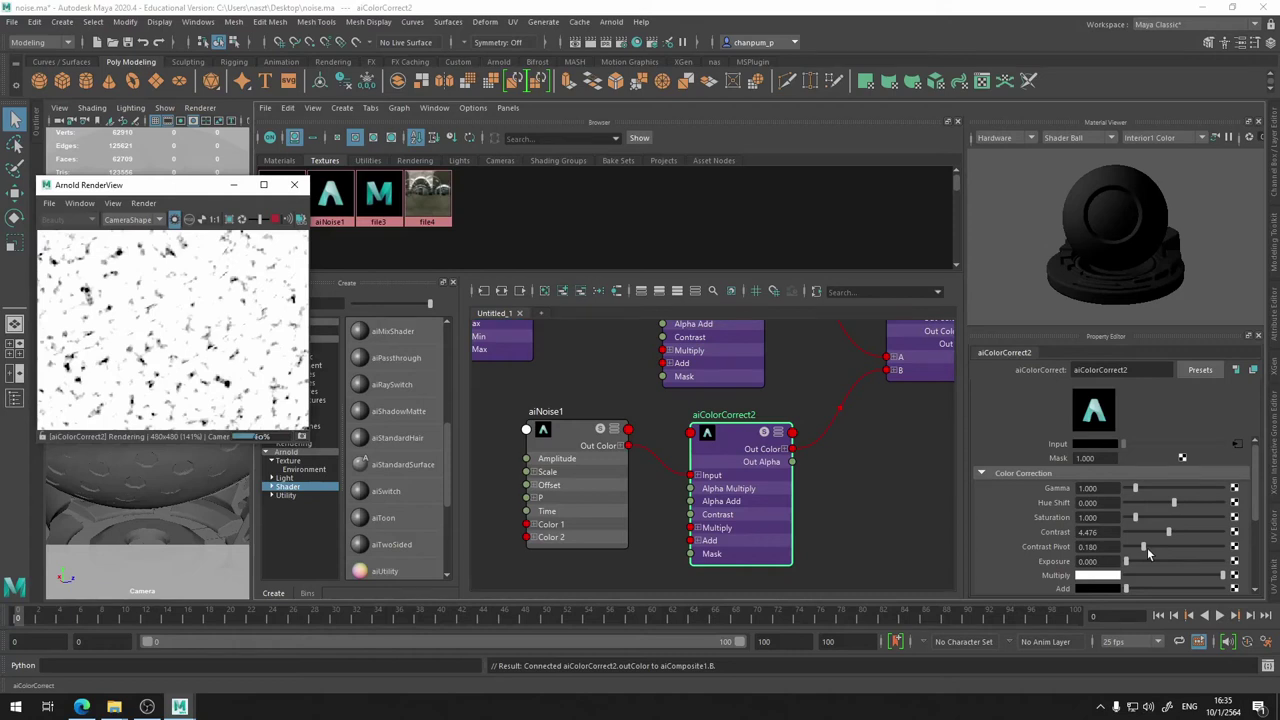
left_click_drag(1160, 540, 1152, 538)
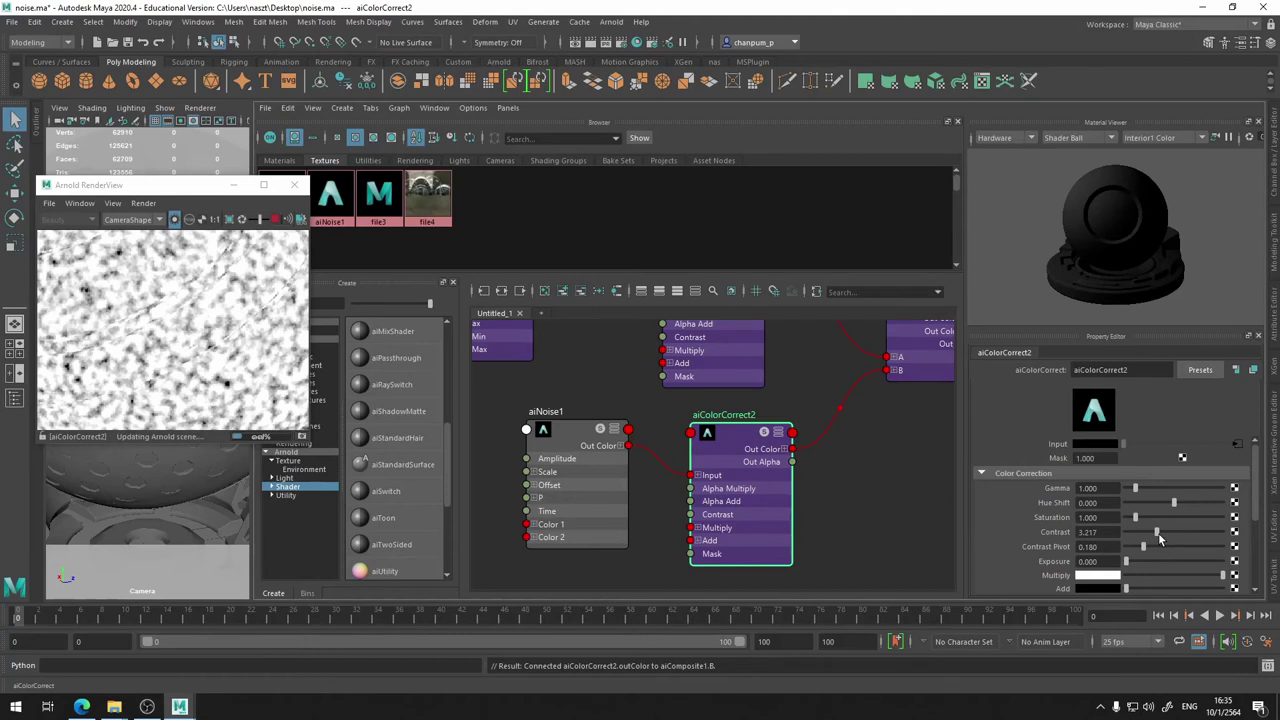
key("ctrl+z")
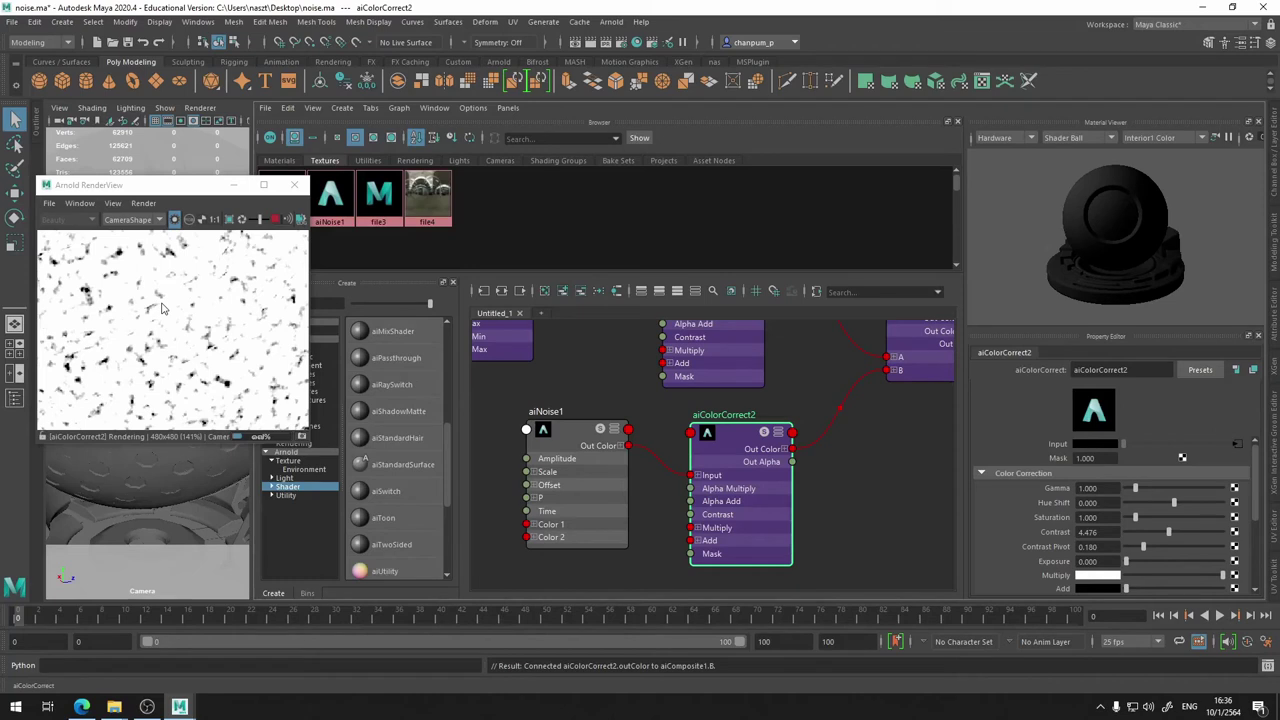
scroll(161, 309, "down", 2)
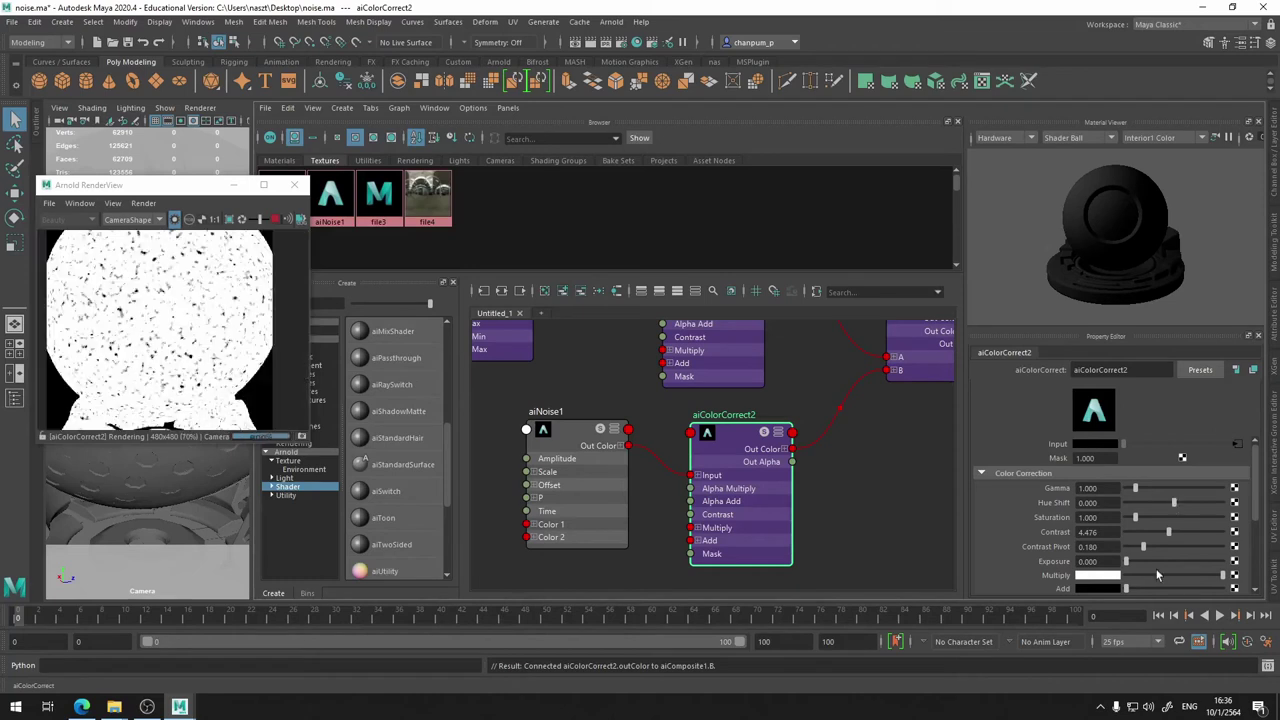
left_click_drag(1129, 566, 1146, 576)
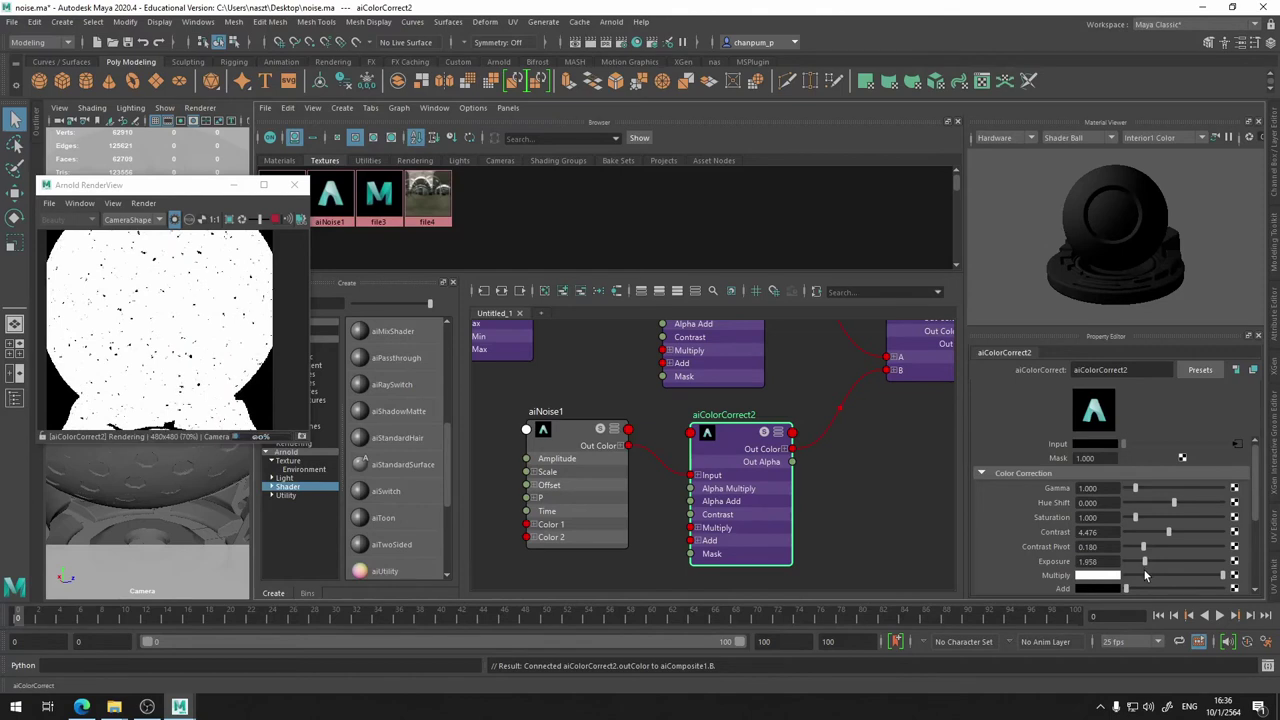
scroll(185, 385, "up", 3)
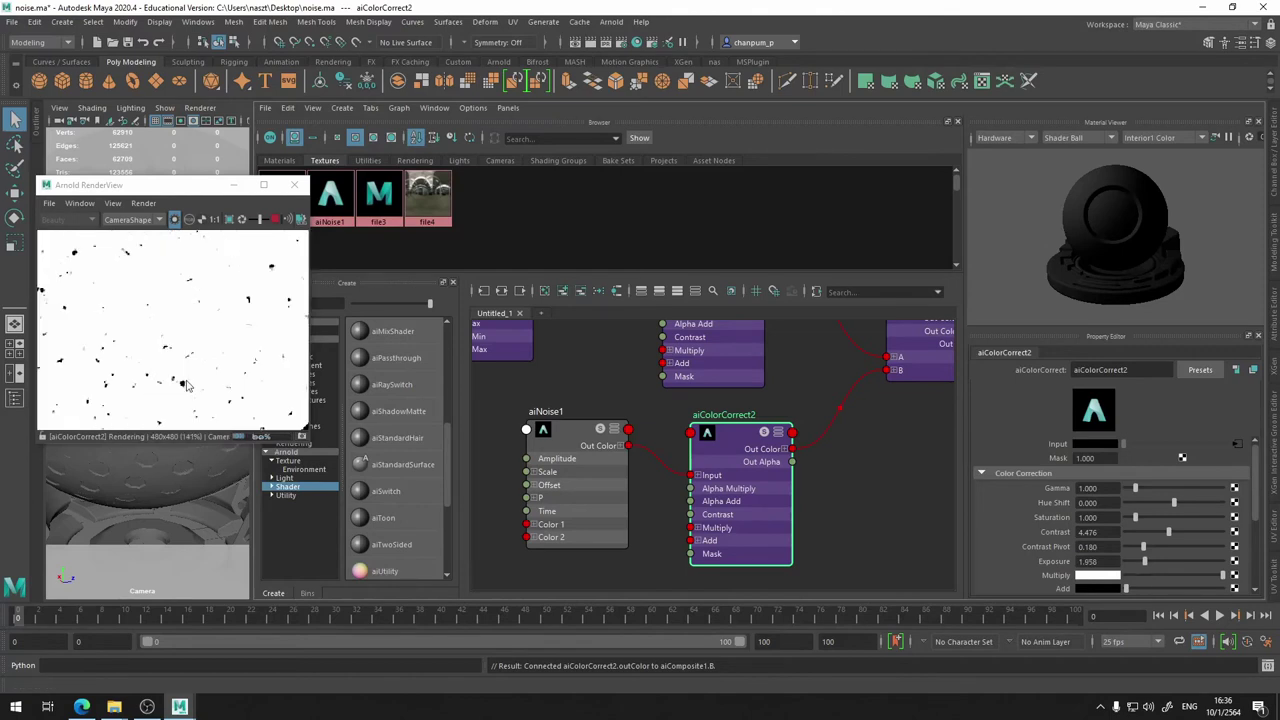
middle_click_drag(850, 457, 749, 537, "alt")
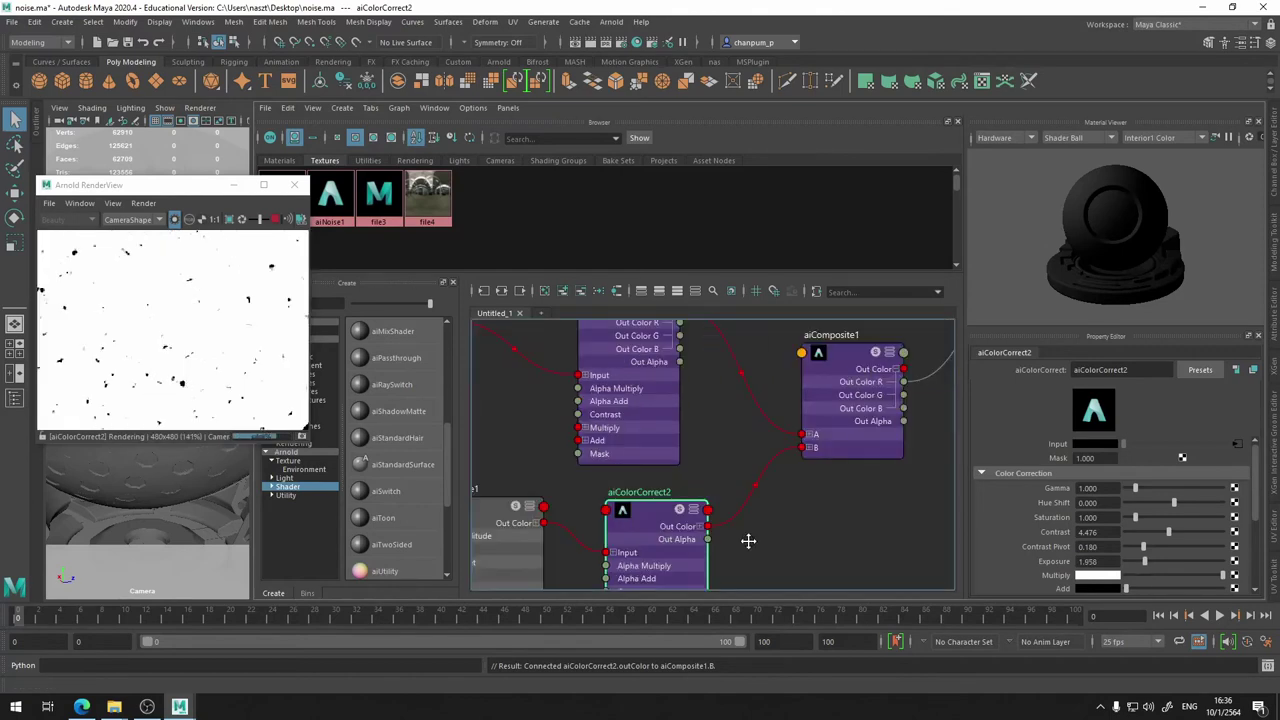
- Select aiComposite1 and zoom out to view the speckled red-and-chrome sphere render
left_click(848, 360)
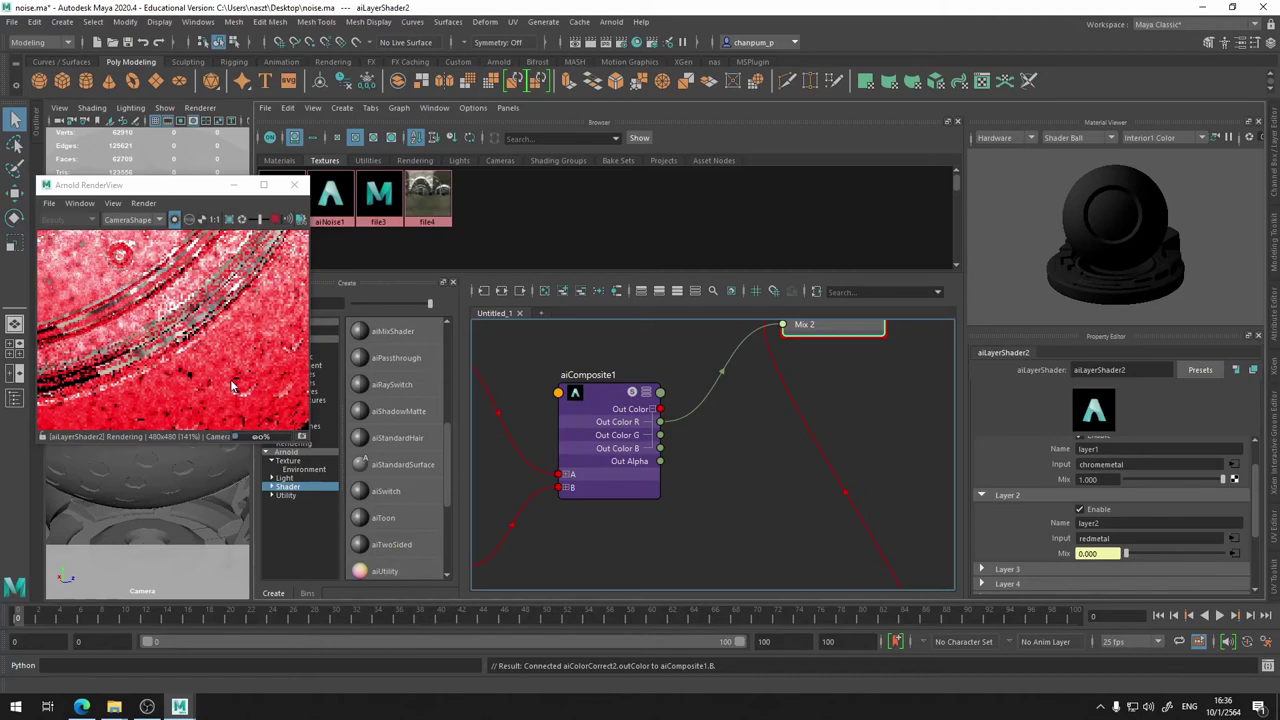
scroll(231, 386, "down", 2)
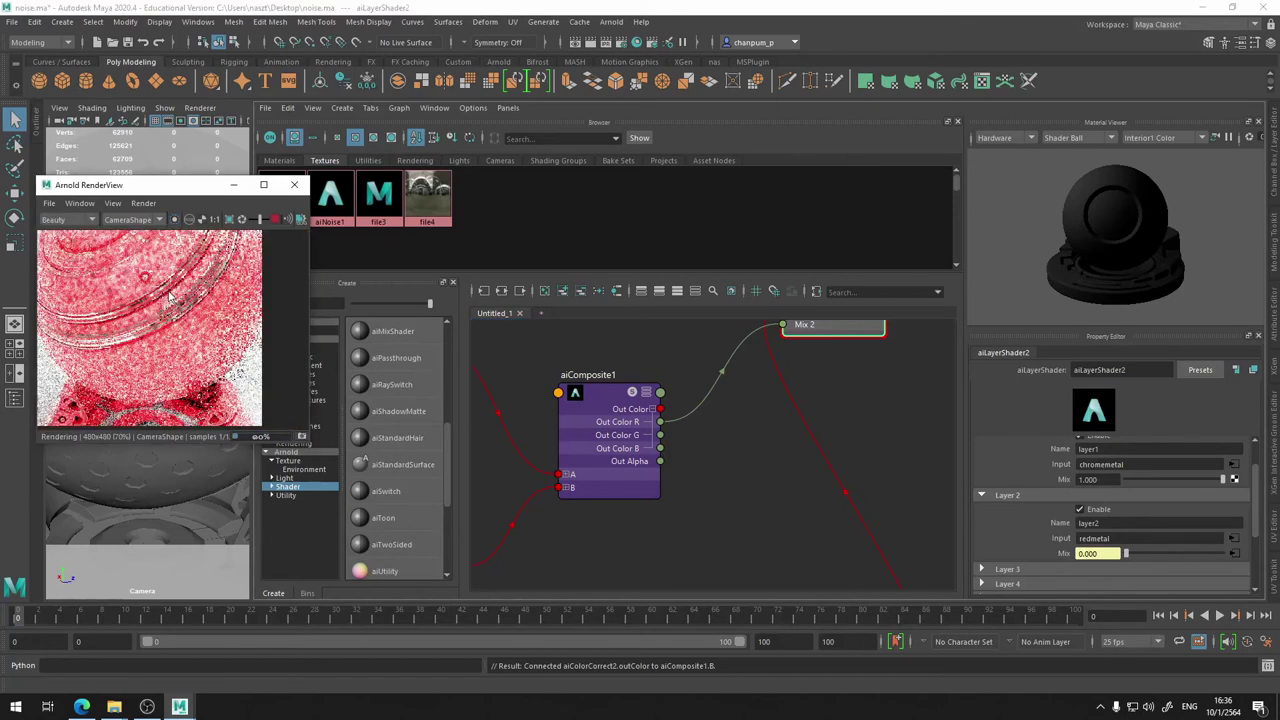
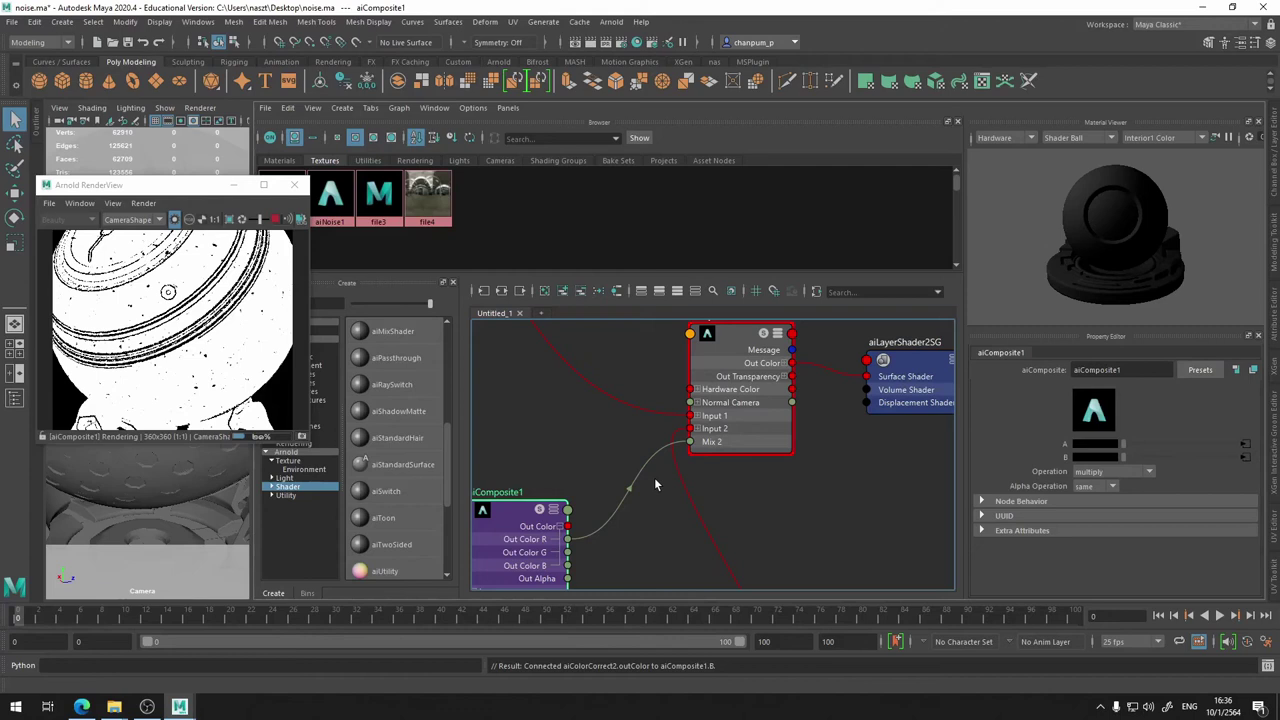
- Lower aiColorCorrect2's contrast to about 1.19 and exposure to about 0.91
middle_click_drag(654, 477, 803, 508)
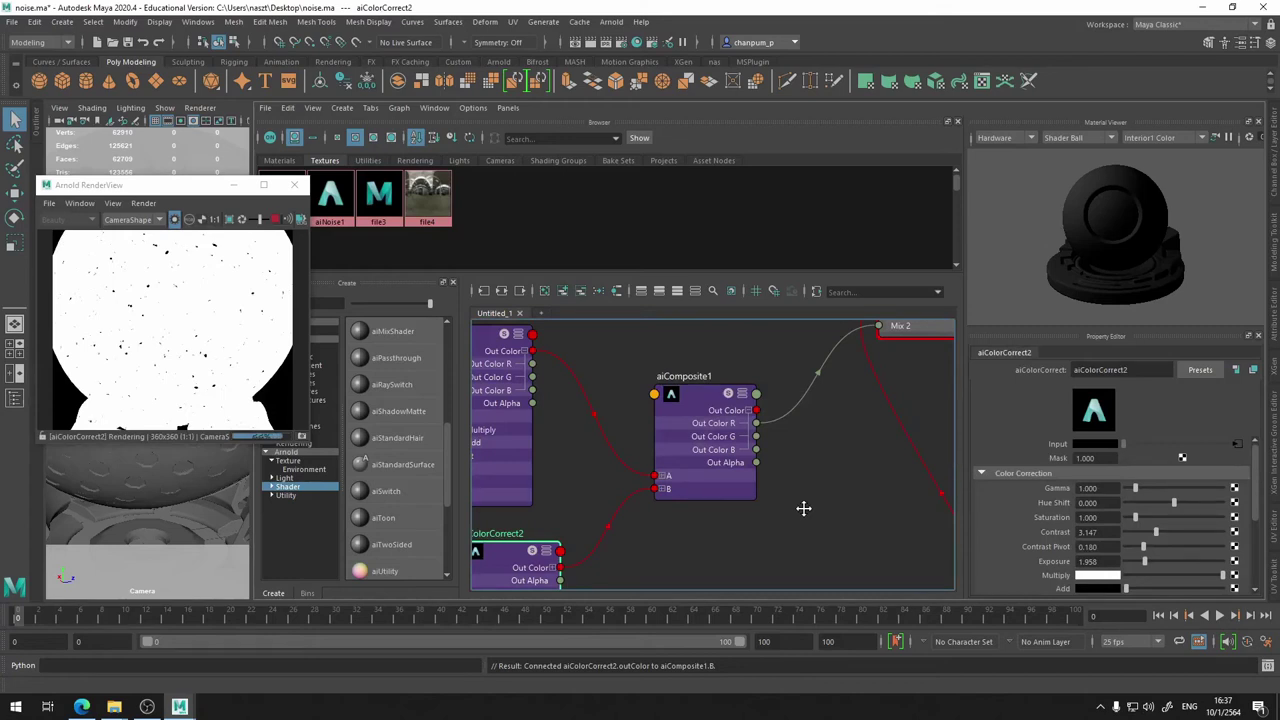
middle_click_drag(803, 508, 872, 490, "alt")
left_click_drag(1157, 531, 1140, 546)
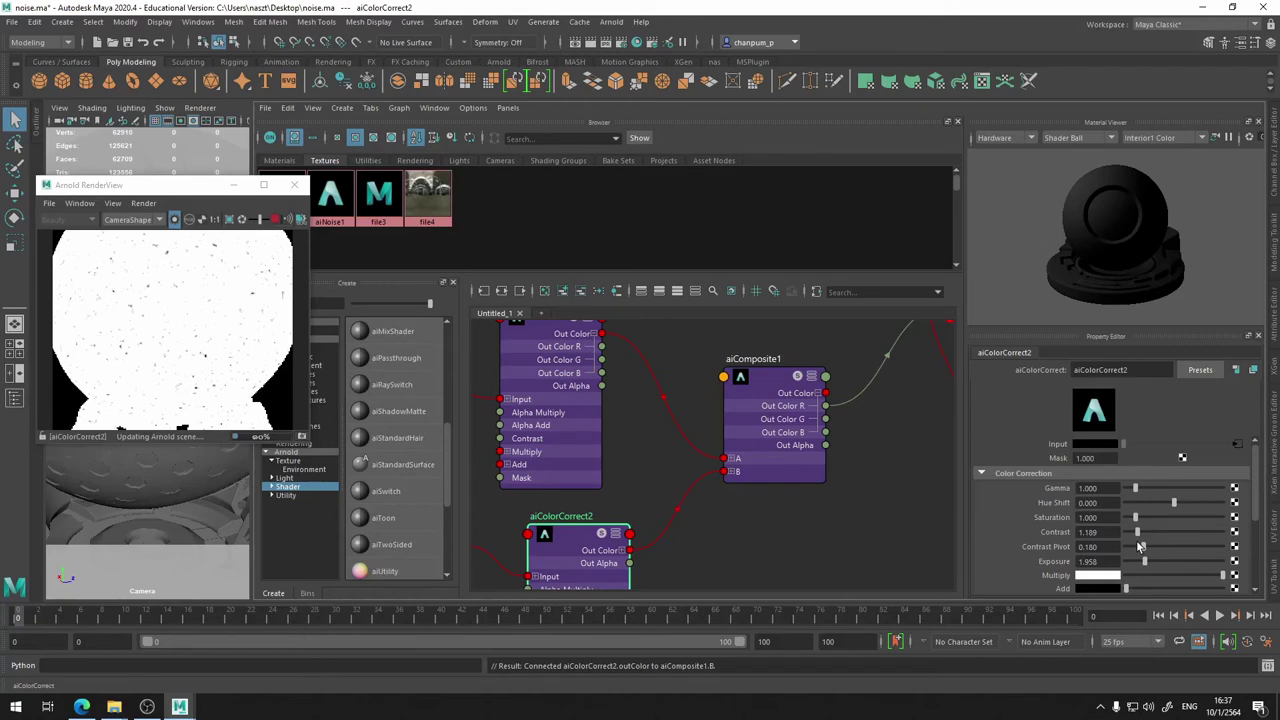
left_click(776, 465)
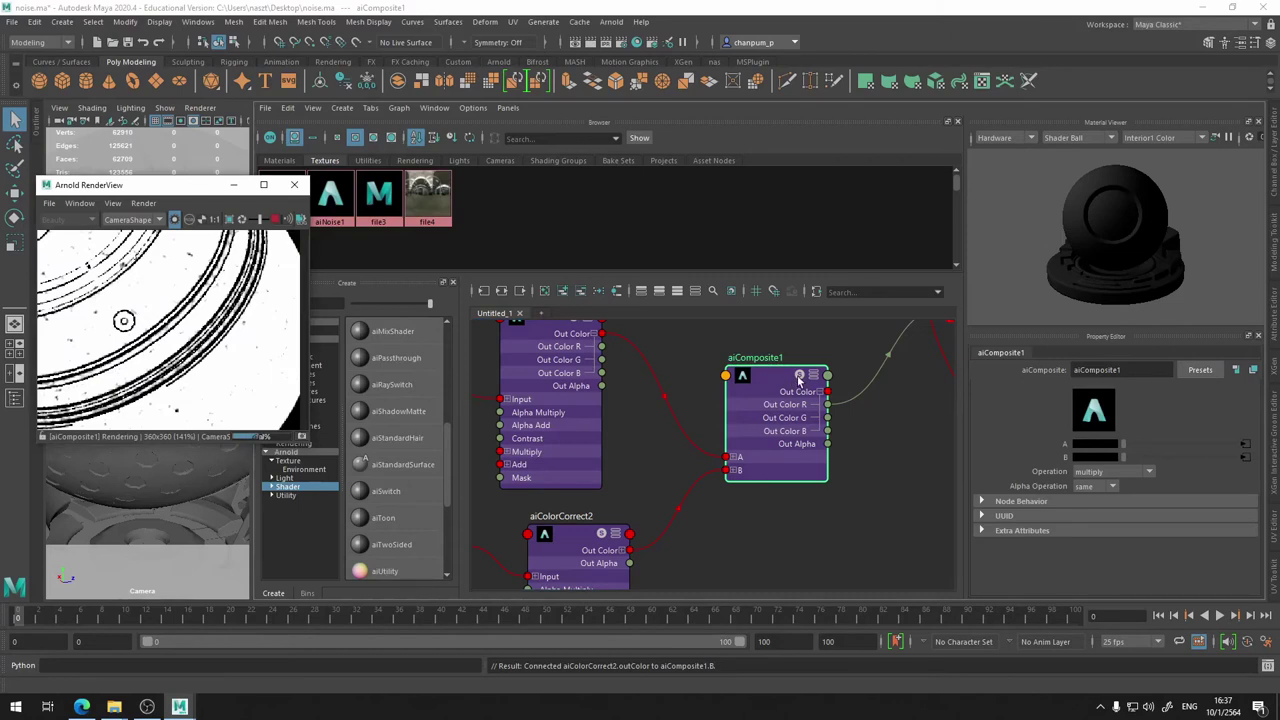
left_click(1244, 457)
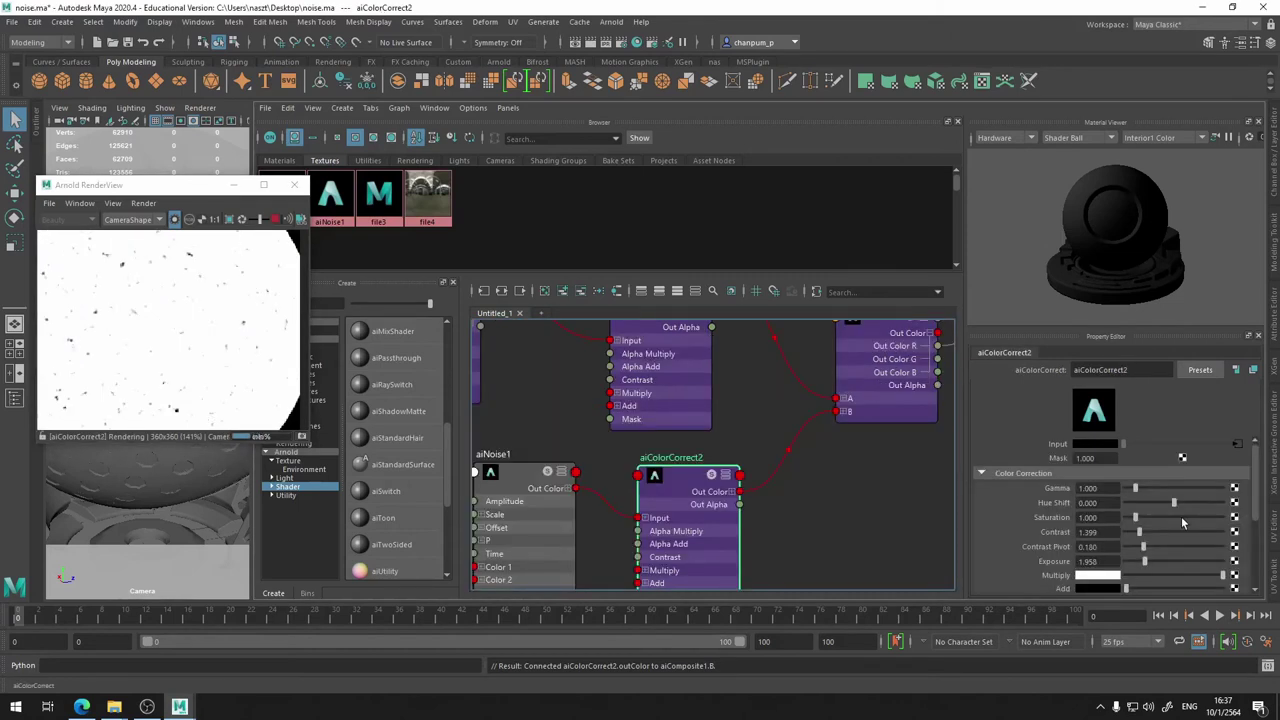
left_click_drag(1145, 561, 1135, 562)
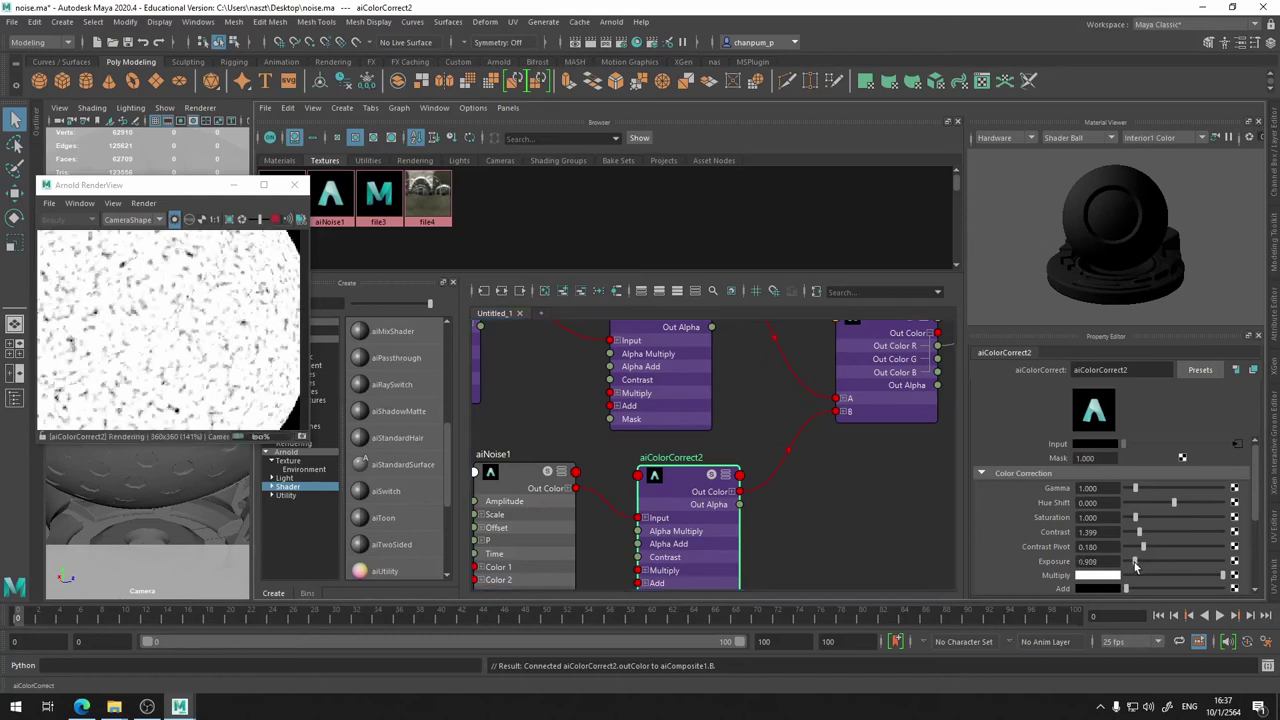
- Set aiNoise1's Scale to 2 on X, Y and Z
middle_click_drag(868, 474, 783, 557, "alt")
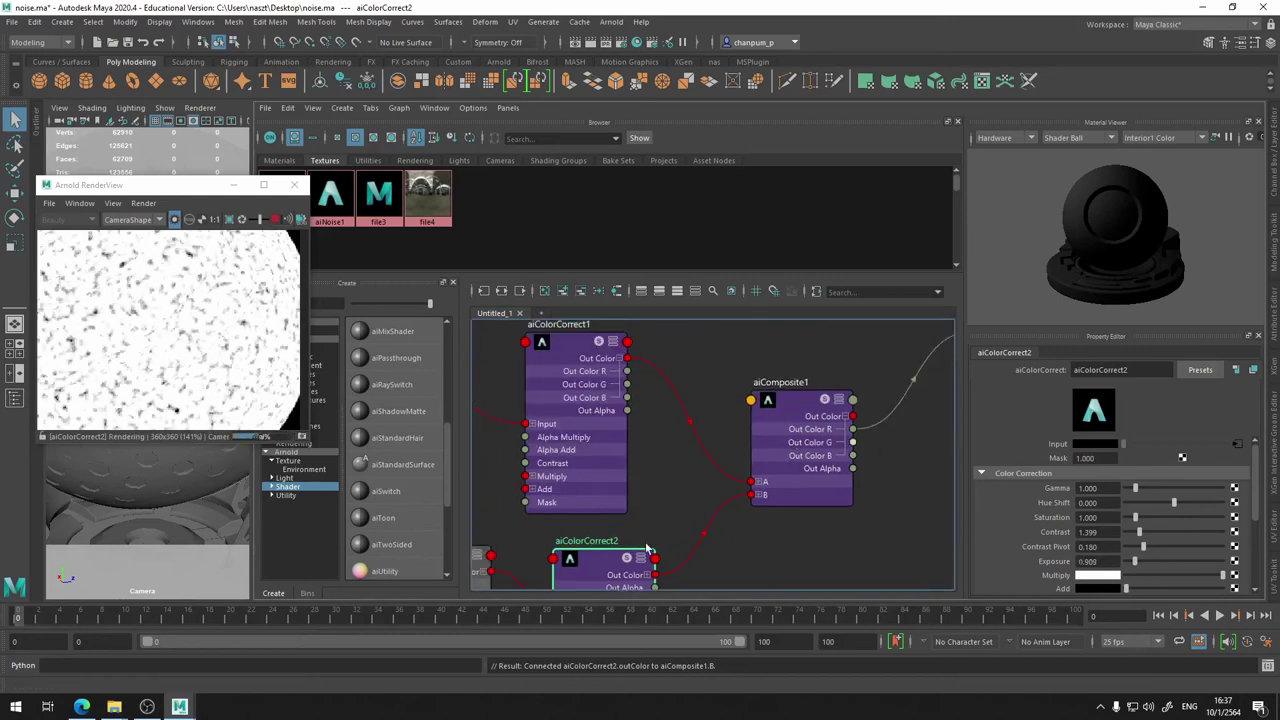
middle_click_drag(592, 531, 766, 441, "alt")
left_click(619, 465)
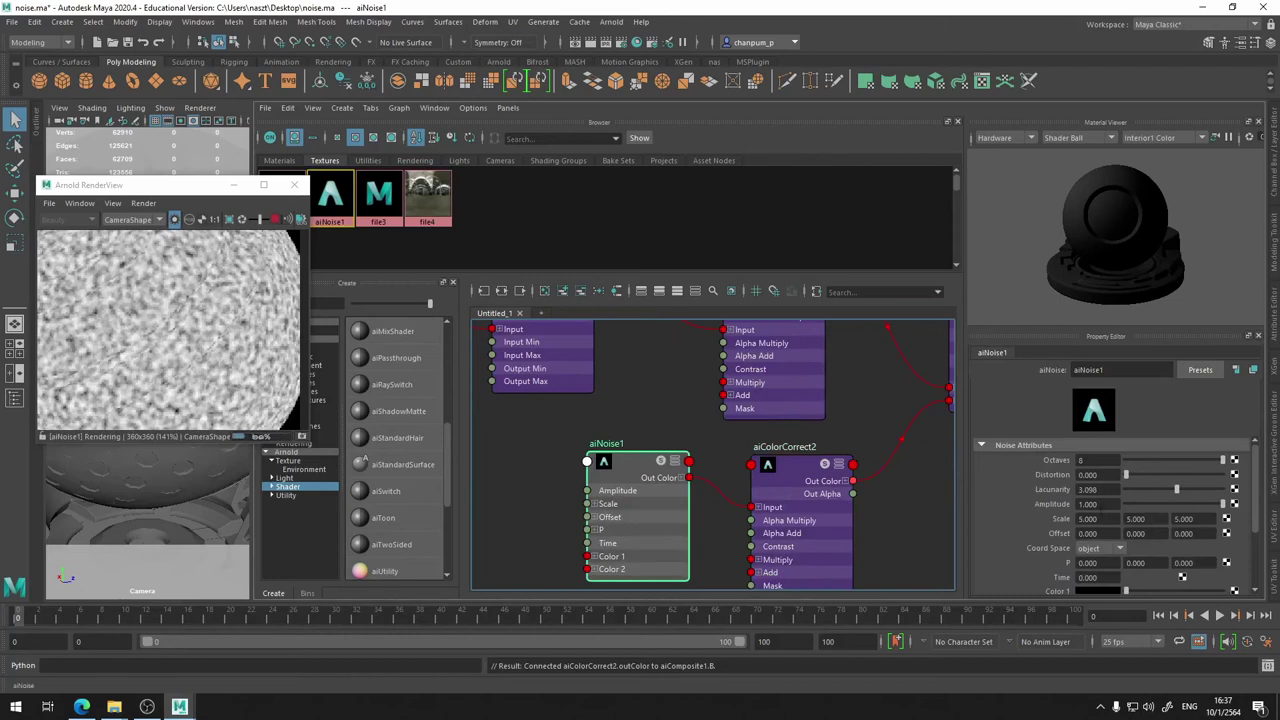
double_click(1088, 519)
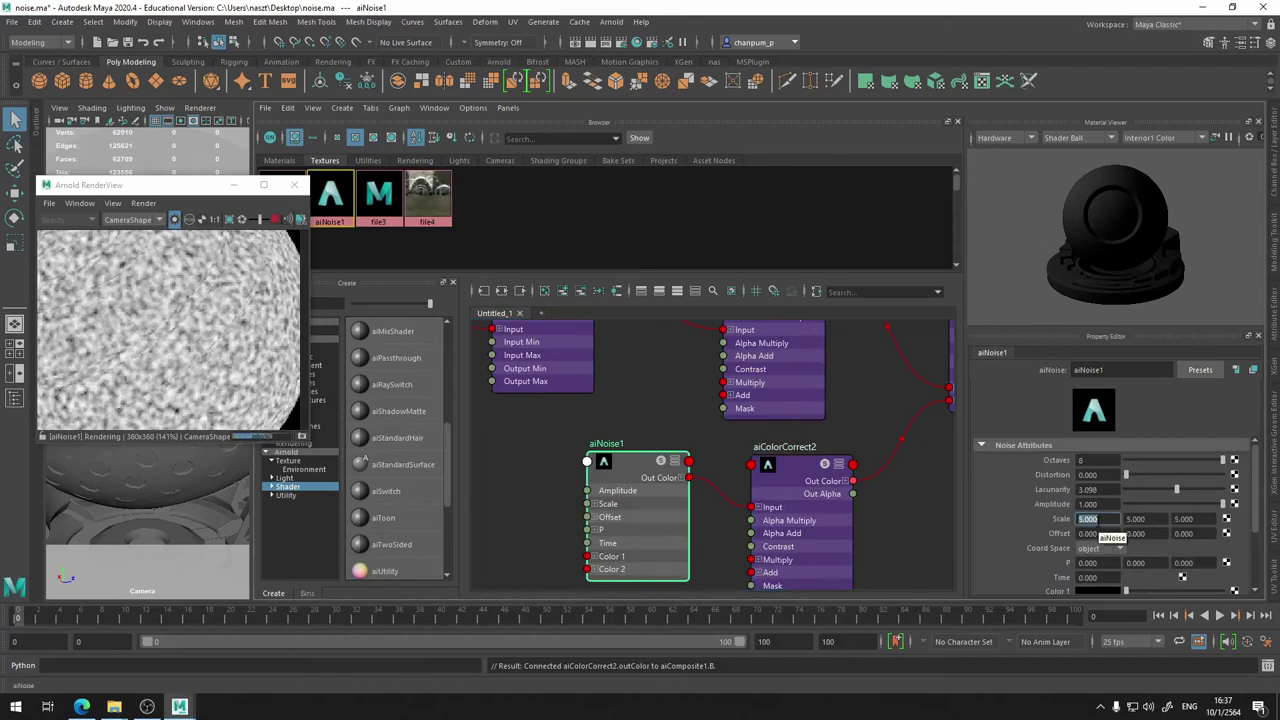
type("2")
key("Tab")
type("2")
key("Tab")
type("2")
key("Return")
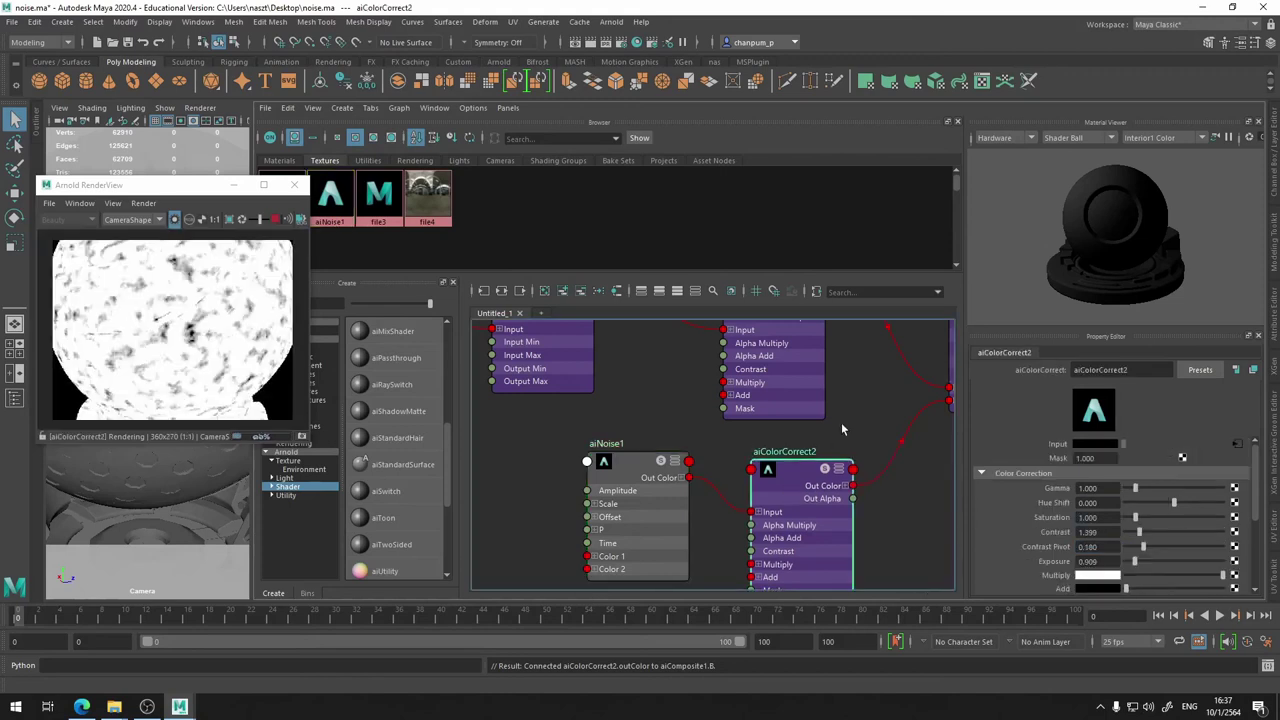
- Preview the aiComposite1 output, then the full aiLayerShader2 render
middle_click_drag(854, 417, 713, 501, "alt")
left_click(860, 393)
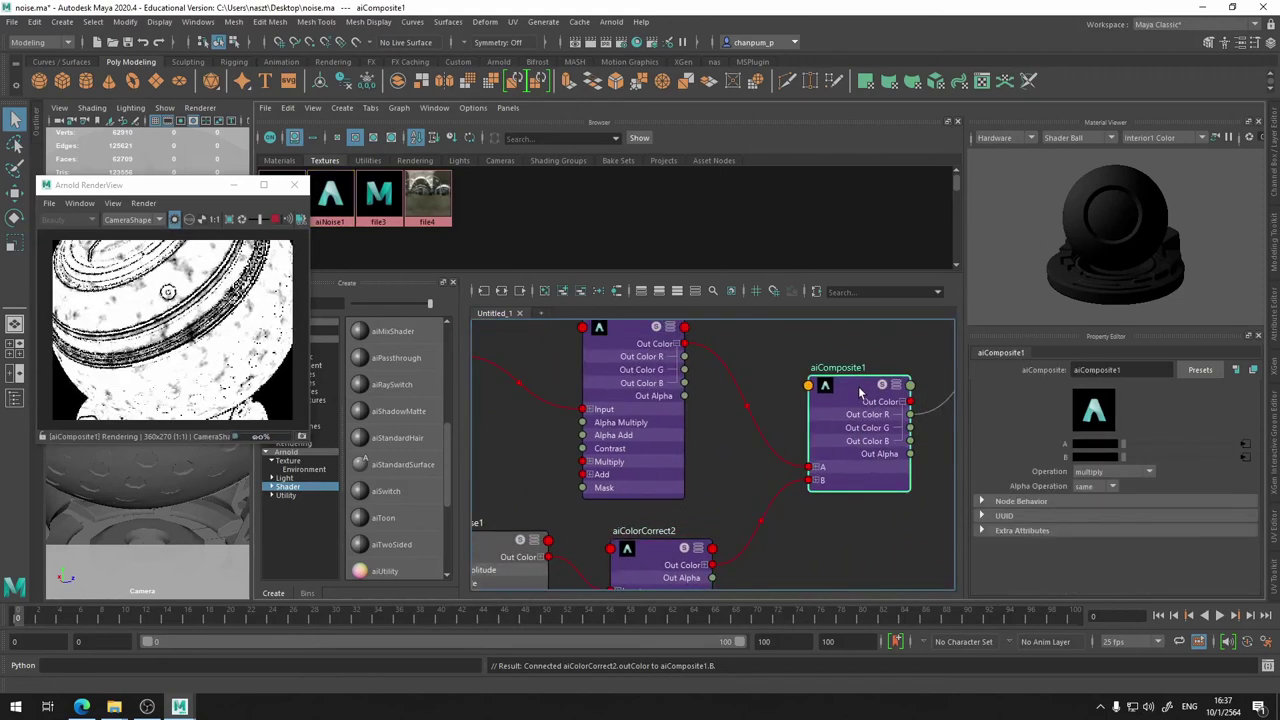
middle_click_drag(837, 531, 677, 591, "alt")
middle_click_drag(800, 357, 698, 427, "alt")
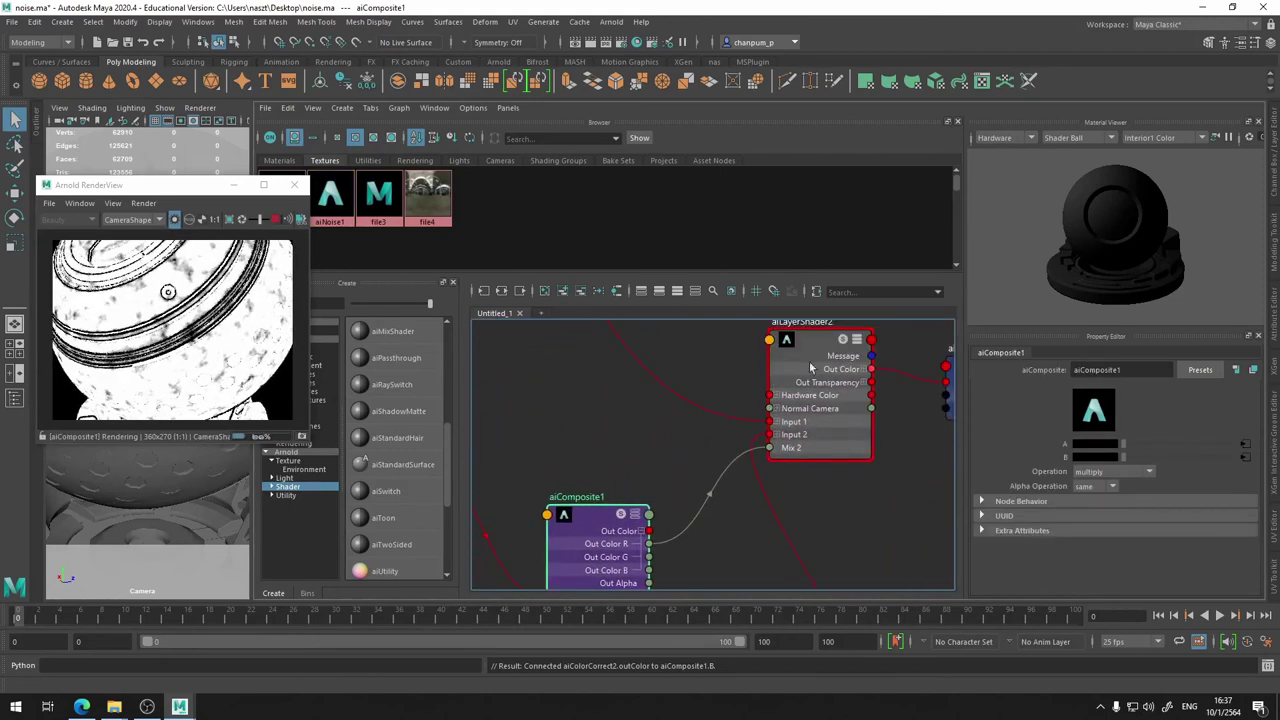
left_click(763, 338)
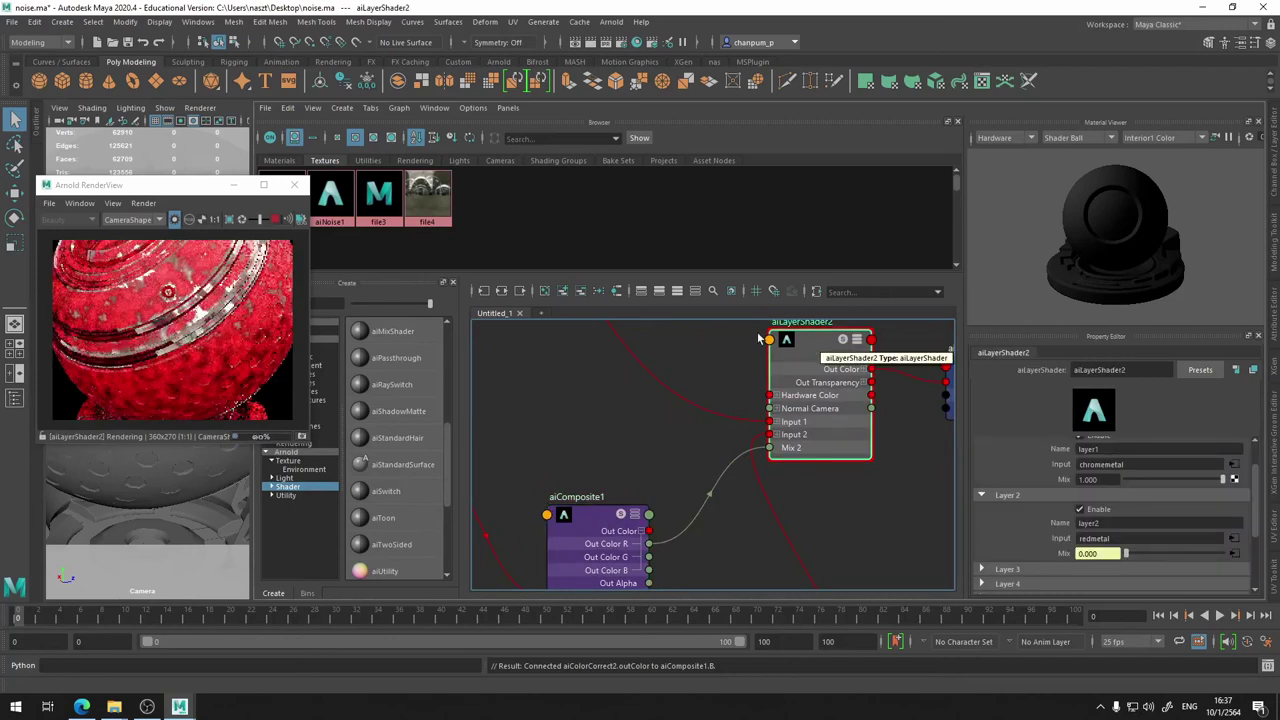
scroll(200, 310, "up", 1)
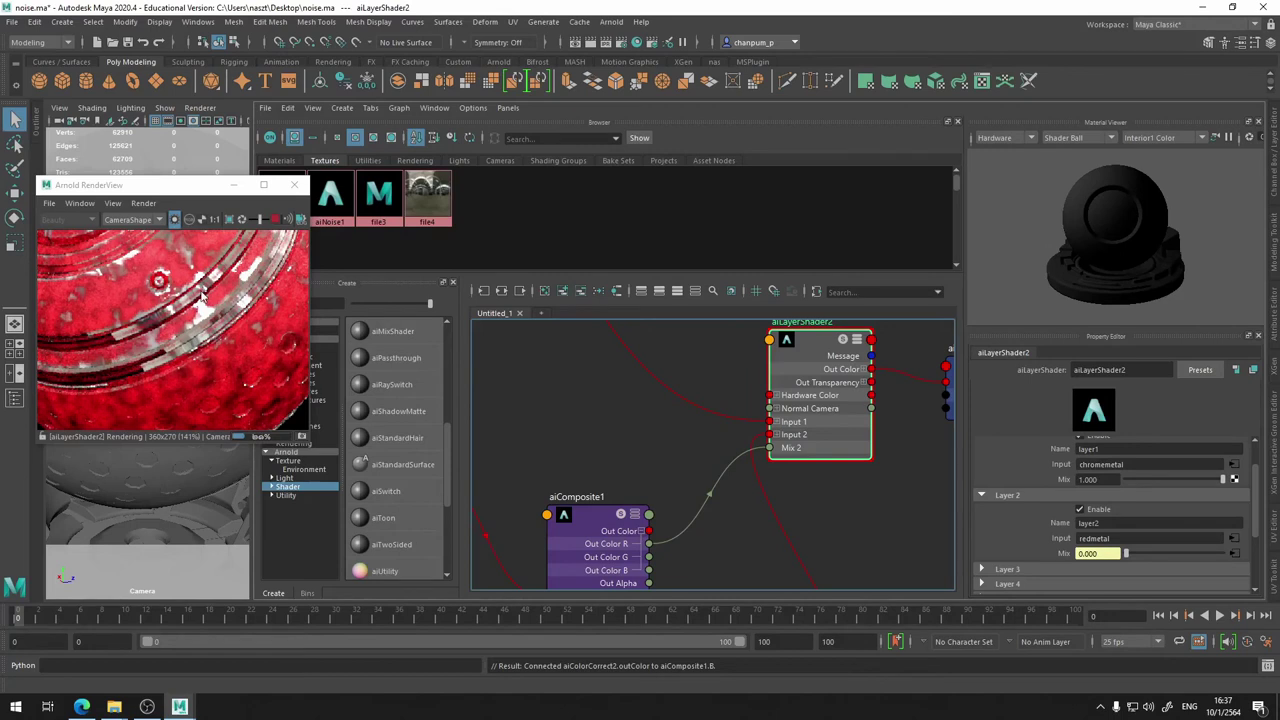
scroll(230, 299, "down", 1)
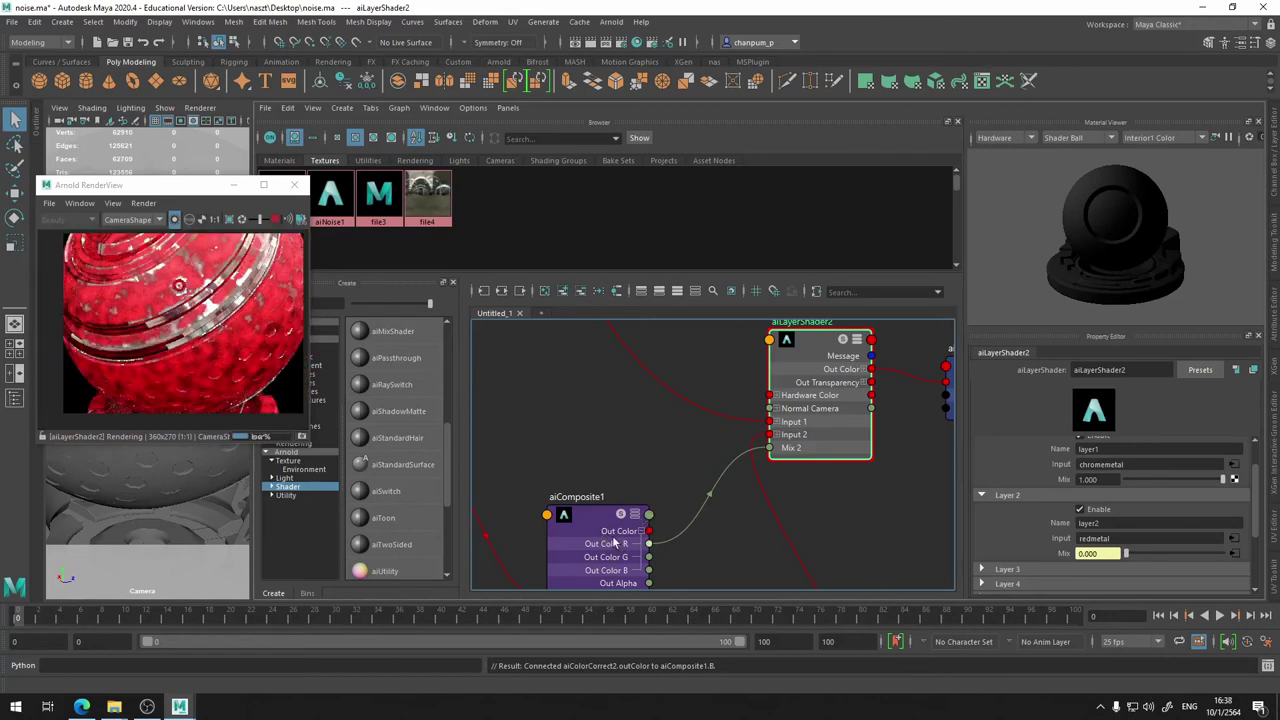
- Raise aiColorCorrect2's contrast to about 4.97 and preview aiComposite1 and aiLayerShader2 again
middle_click_drag(563, 431, 789, 284, "alt")
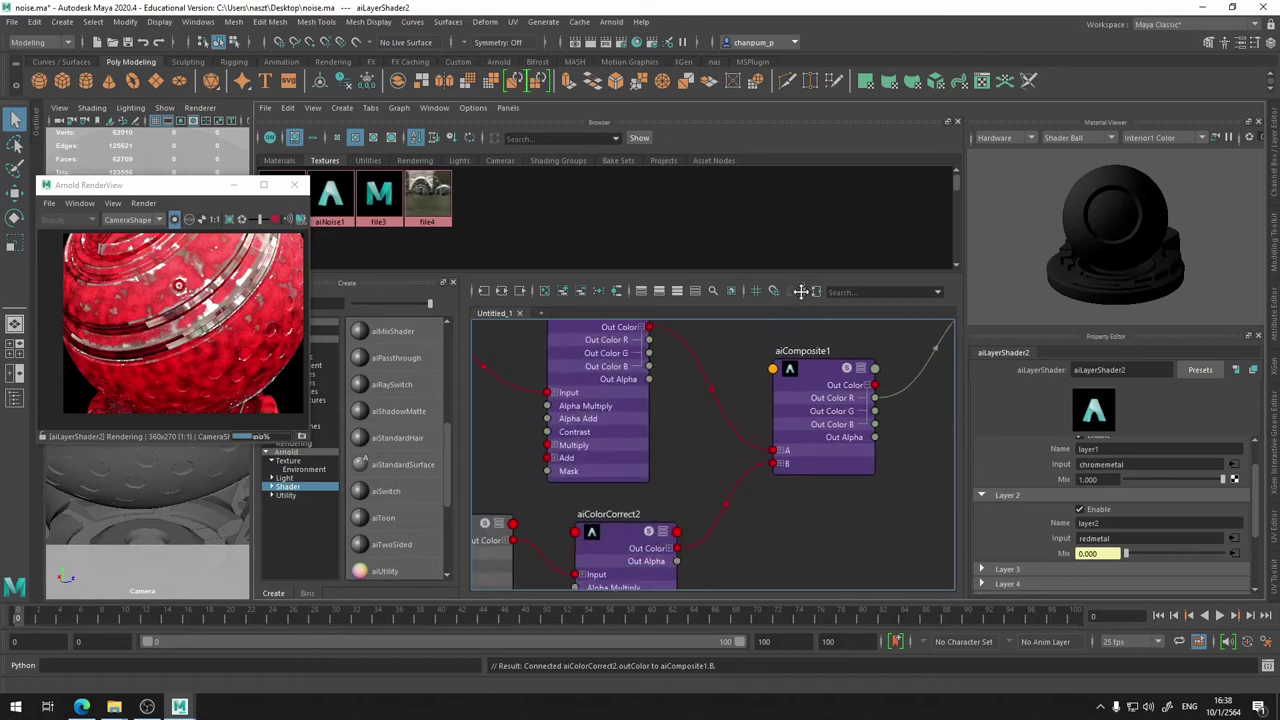
left_click(617, 529)
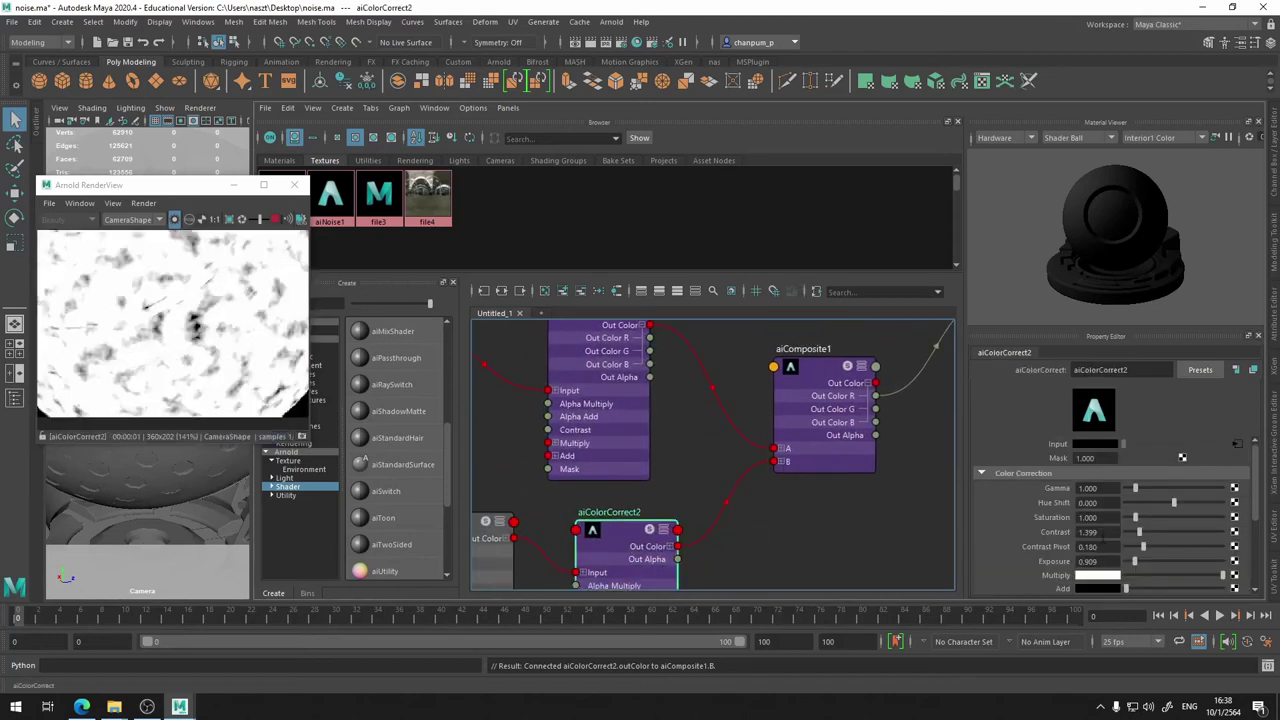
left_click_drag(1143, 539, 1173, 533)
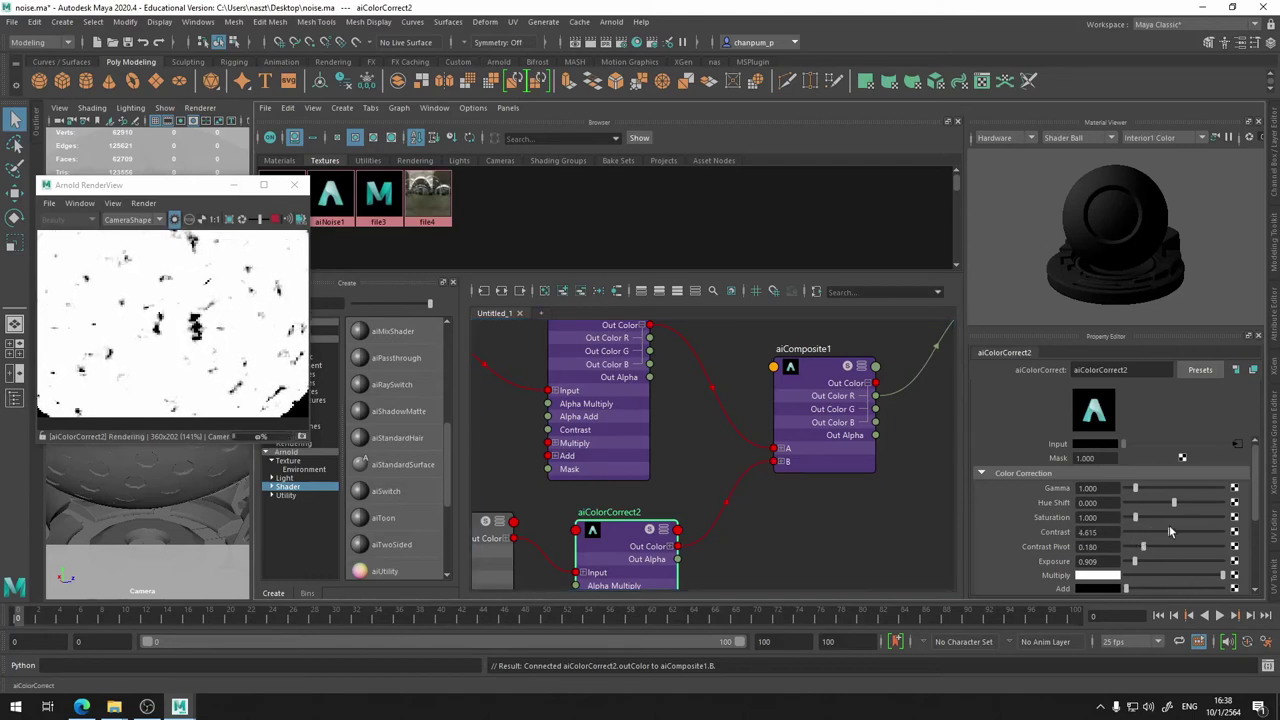
middle_click_drag(852, 545, 689, 622, "alt")
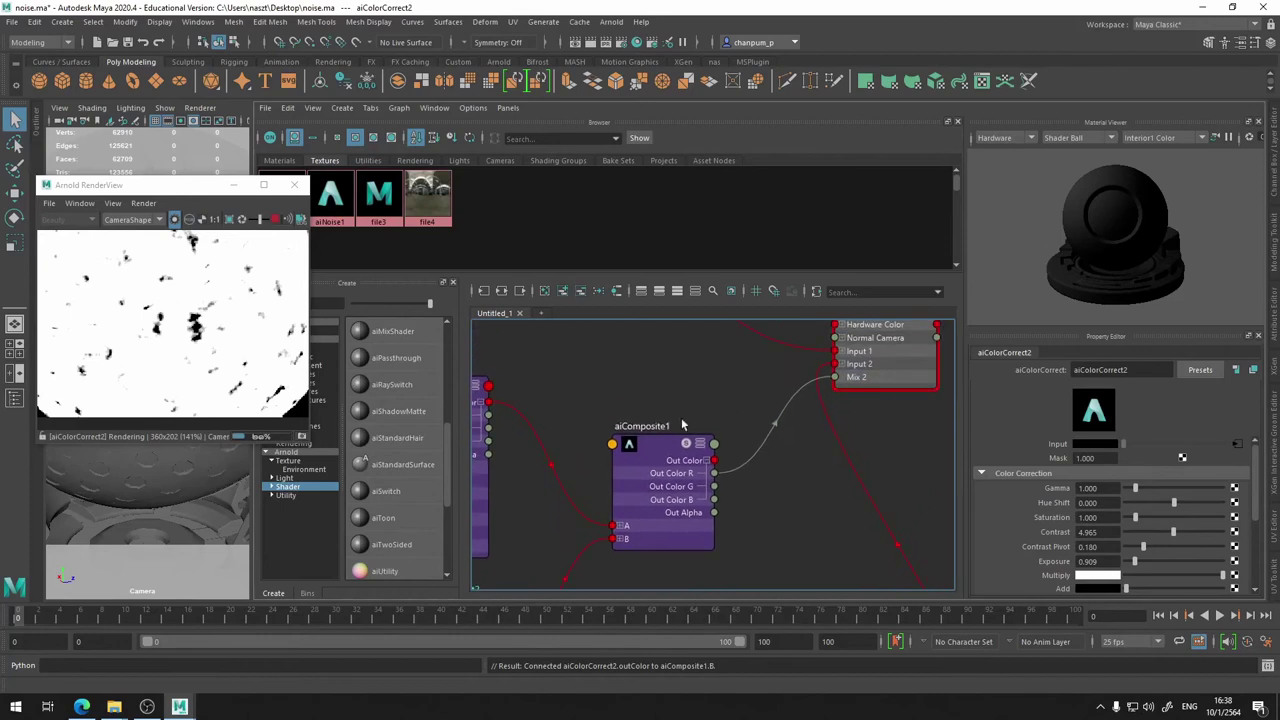
left_click(660, 430)
middle_click_drag(824, 370, 658, 405, "alt")
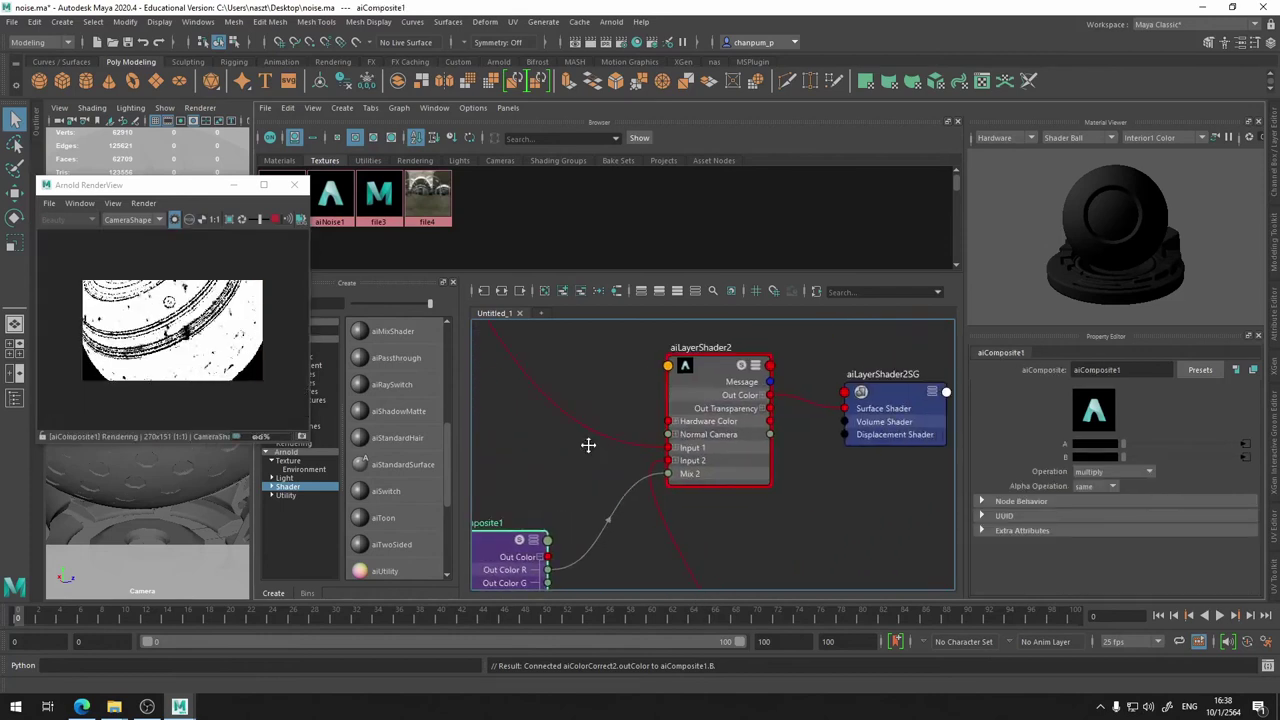
left_click(725, 405)
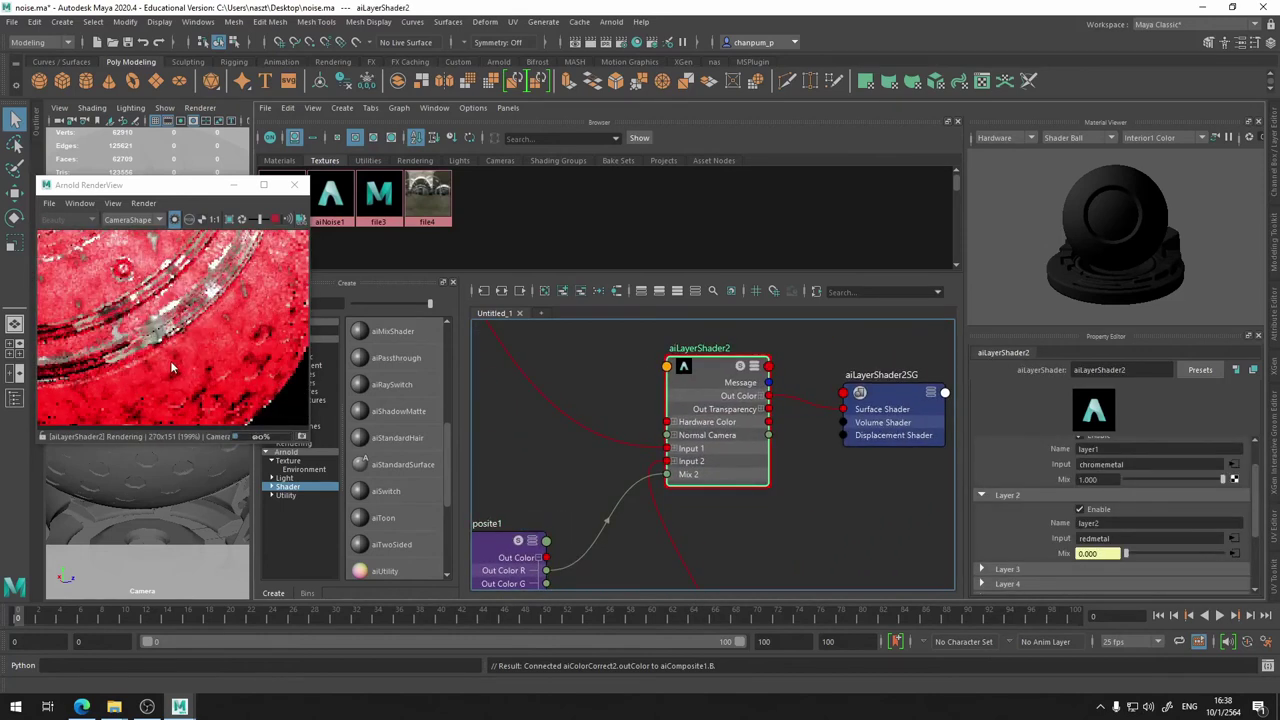
- Re-render the RenderView preview and frame the shading network around aiNoise1 and aiColorCorrect2
left_click(175, 220)
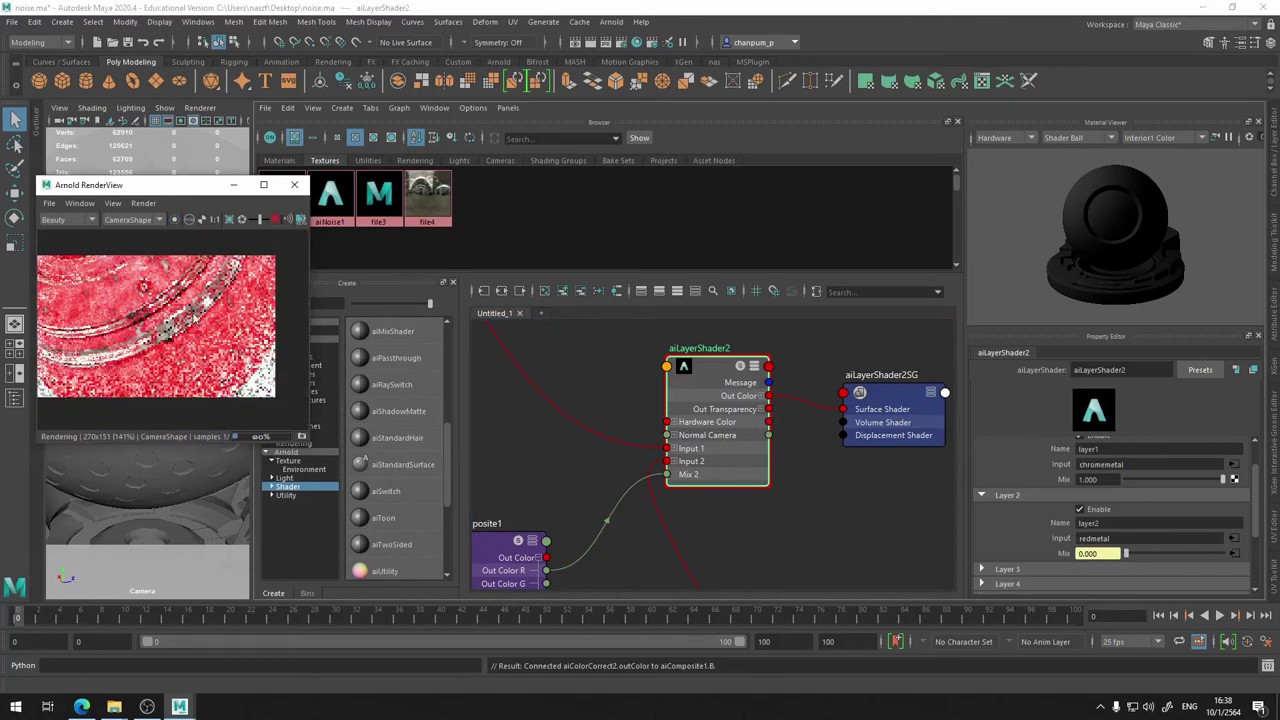
scroll(730, 428, "up", 5)
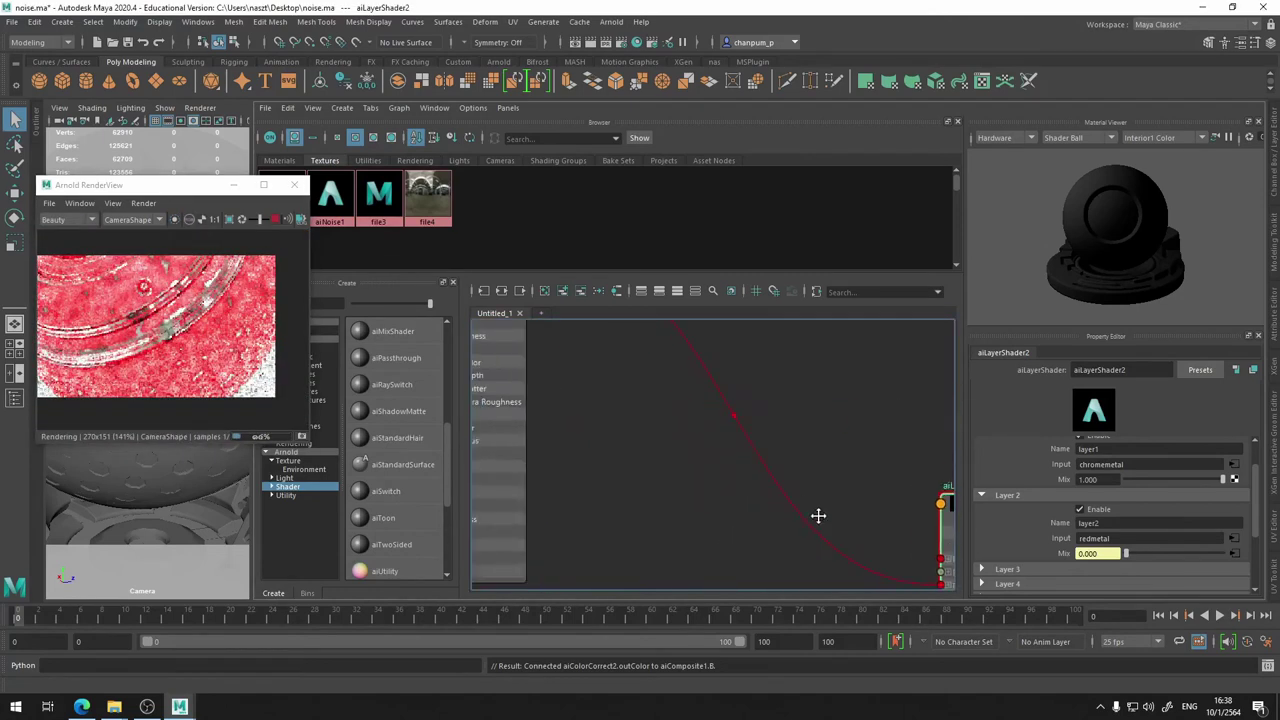
scroll(128, 330, "up", 1)
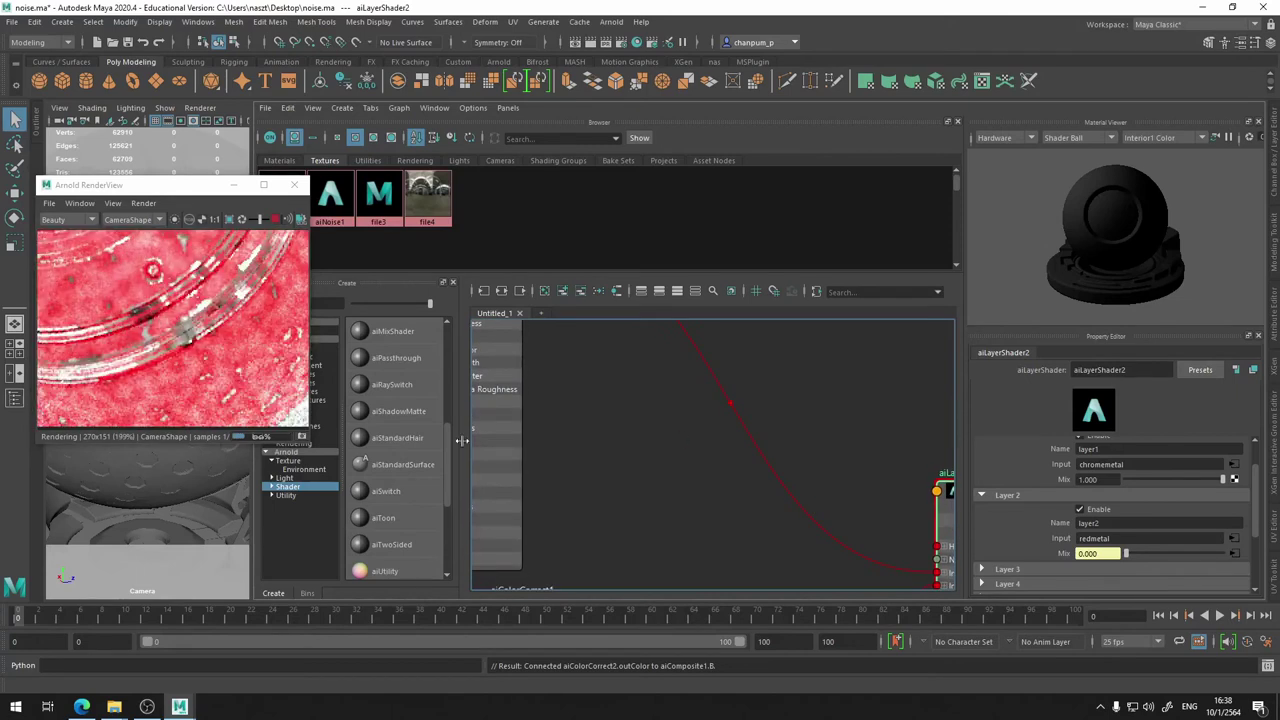
key("f")
scroll(165, 340, "up", 1)
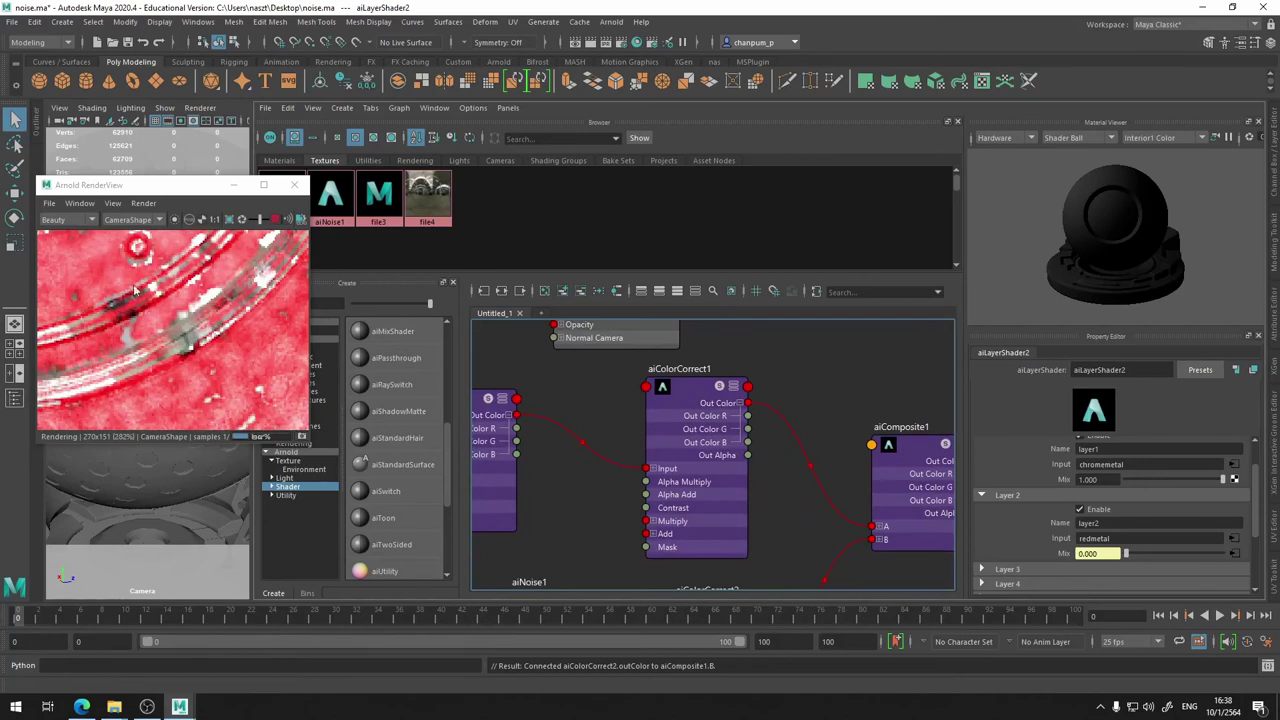
scroll(160, 340, "down", 1)
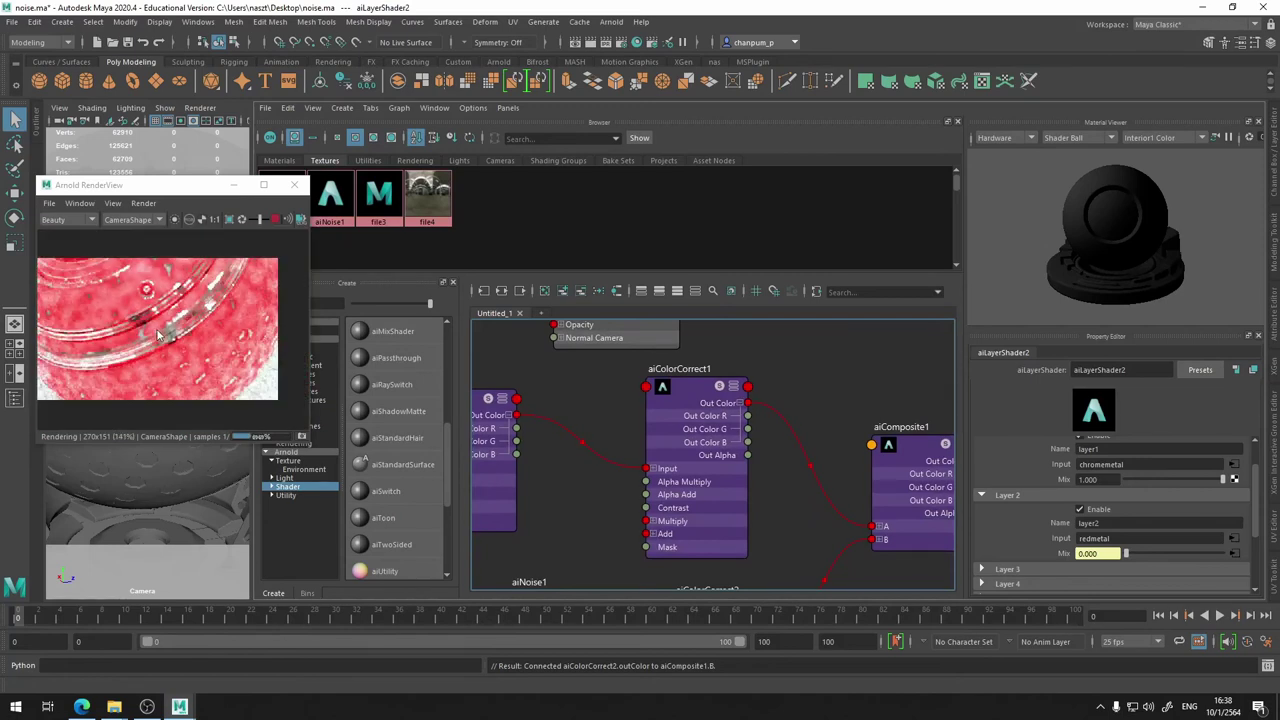
scroll(200, 332, "down", 1)
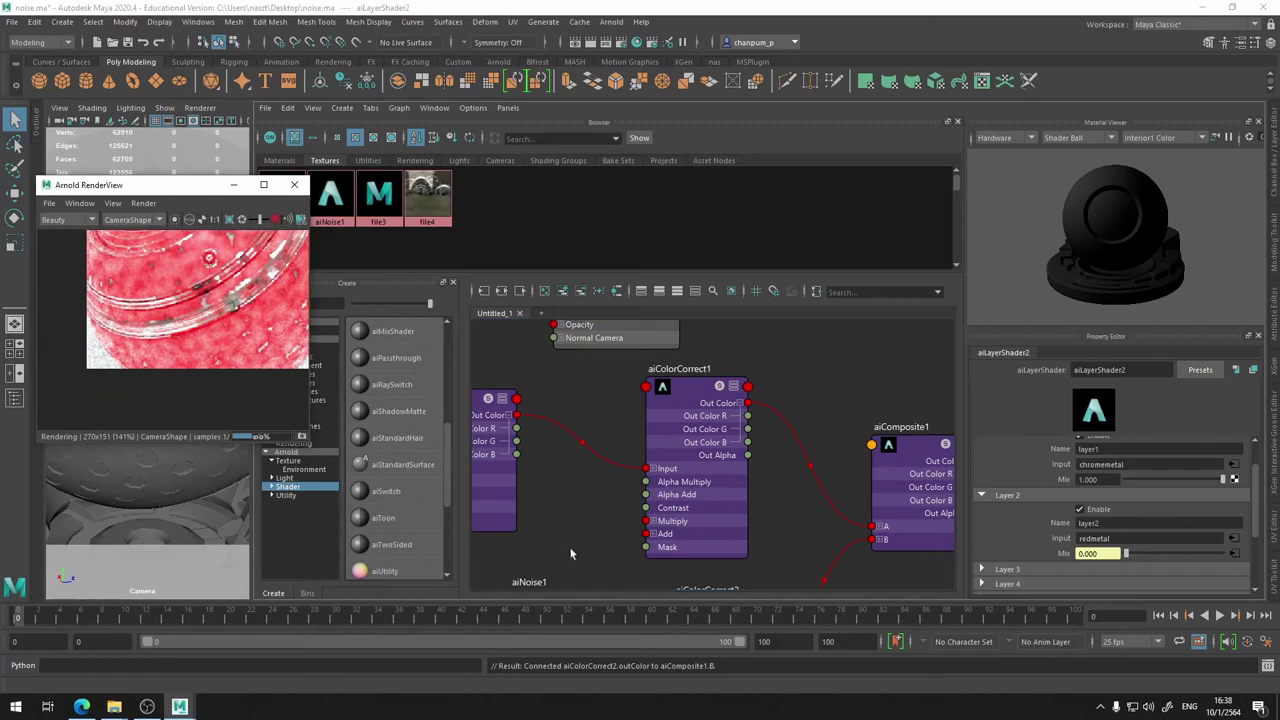
middle_click_drag(601, 528, 636, 378, "alt")
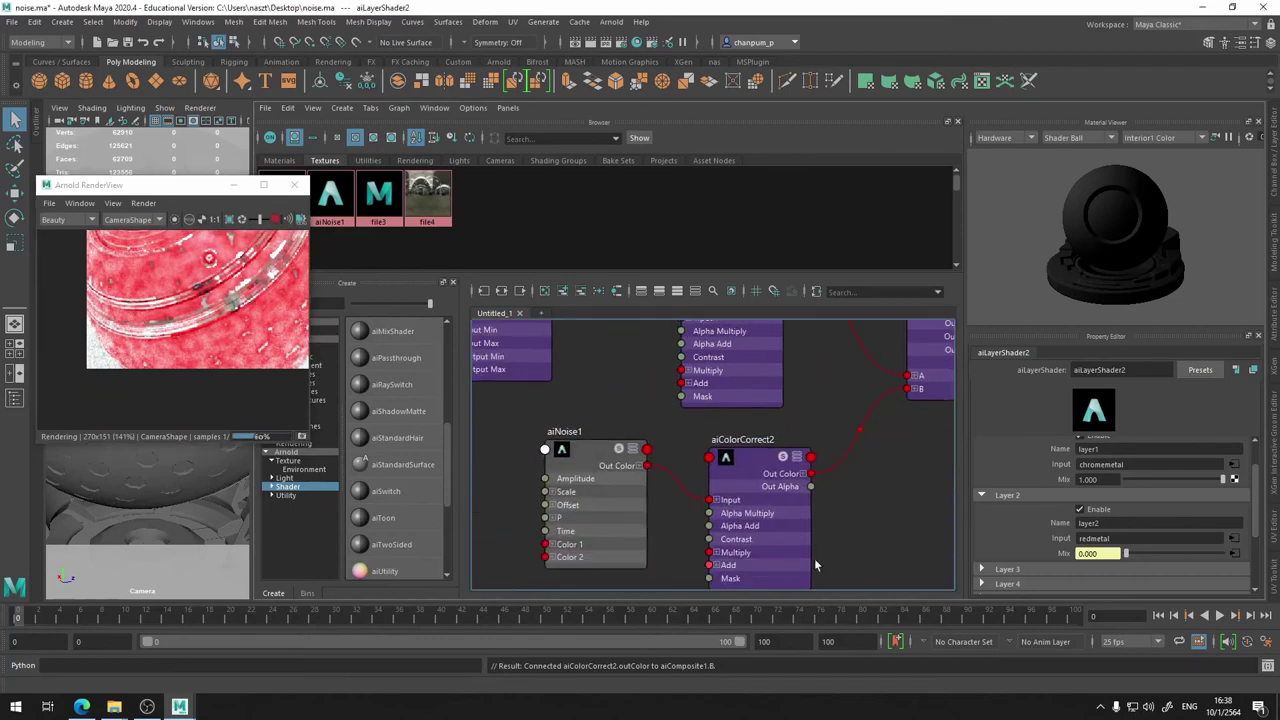
- Delete the aiColorCorrect2-to-aiComposite1 B link and preview aiComposite1's output
left_click_drag(849, 404, 876, 470)
key("Delete")
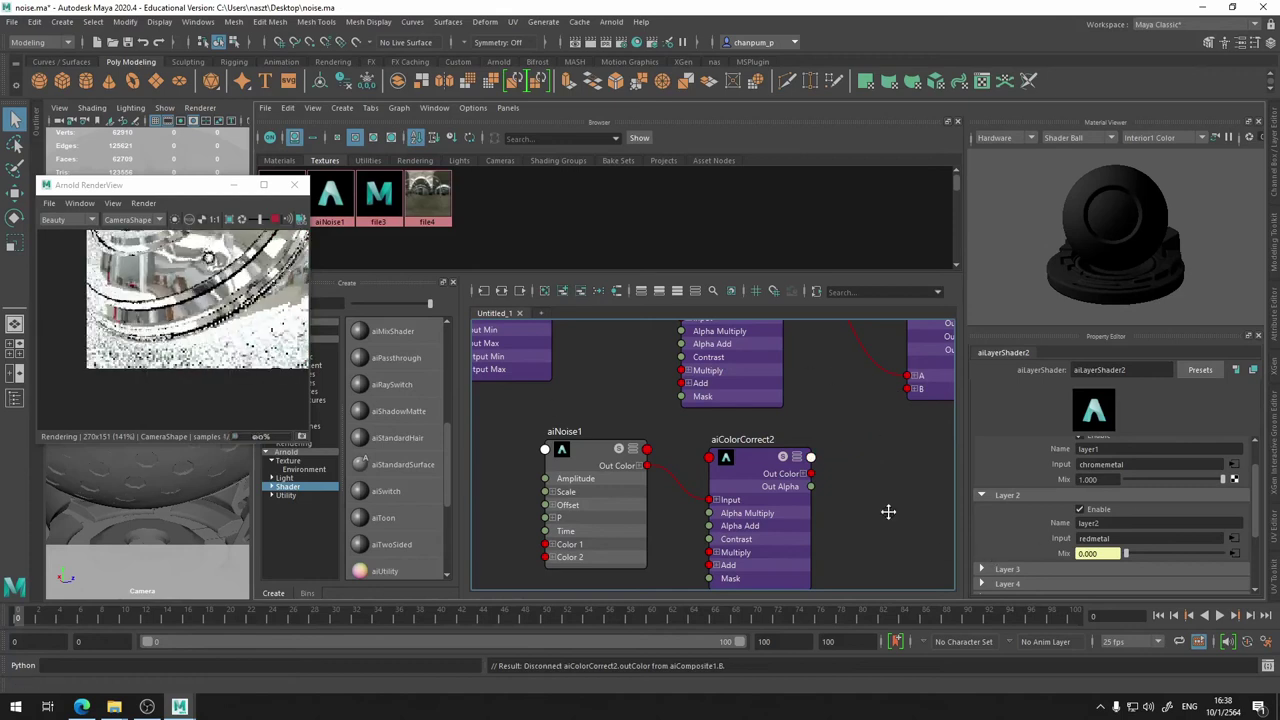
mouse_move(888, 511)
middle_mouse_down()
mouse_move(673, 605)
mouse_move(791, 409)
mouse_move(854, 417)
mouse_move(846, 463)
mouse_move(736, 580)
mouse_move(708, 591)
mouse_move(692, 533)
middle_mouse_up()
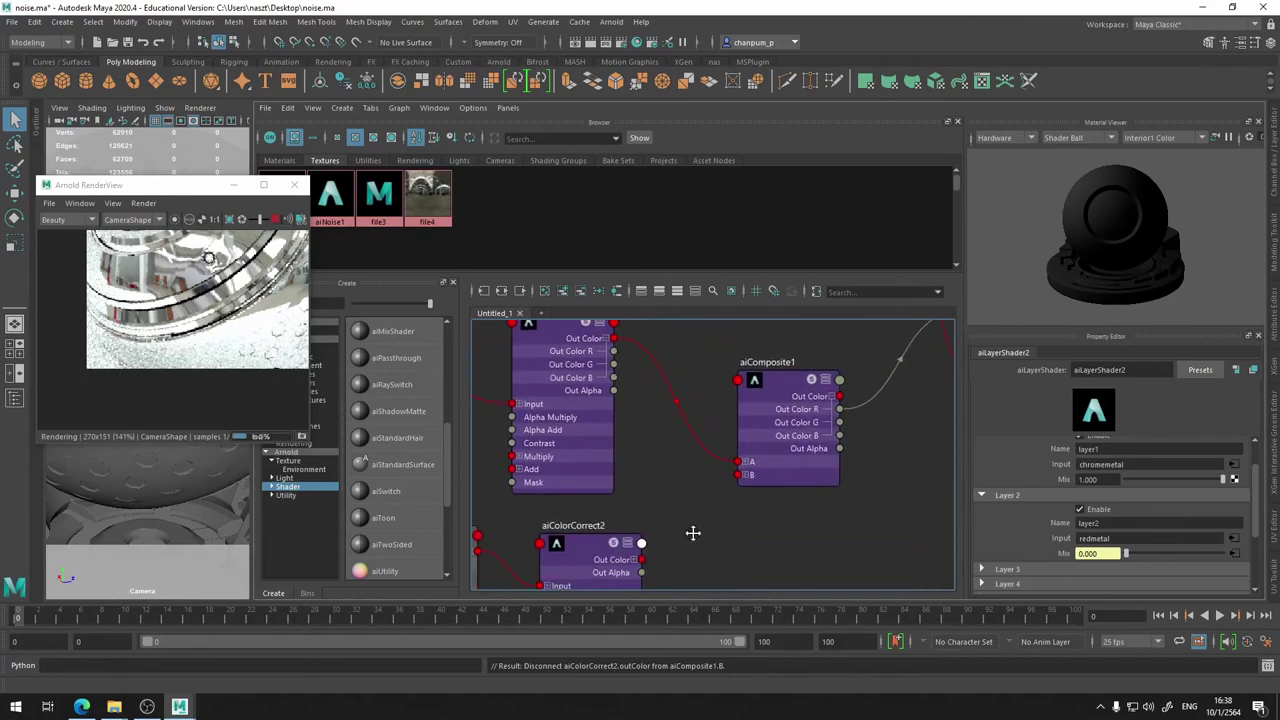
left_click(526, 350)
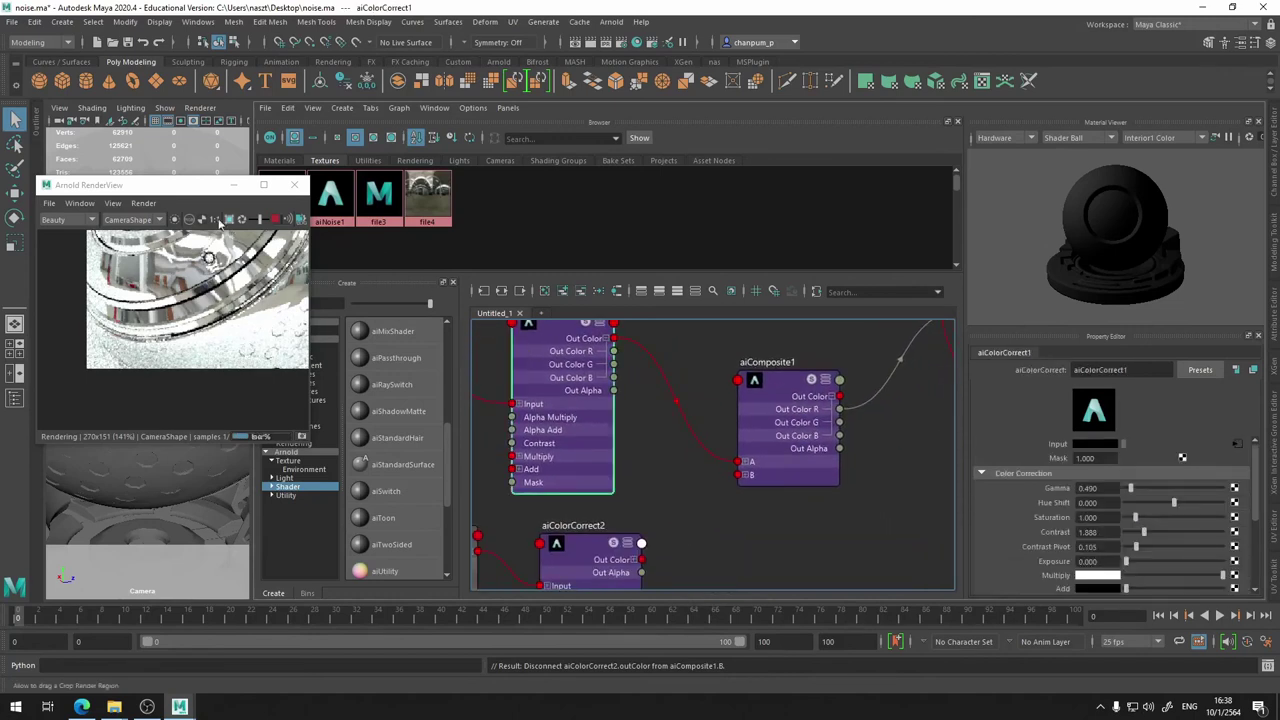
left_click(177, 222)
left_click(771, 385)
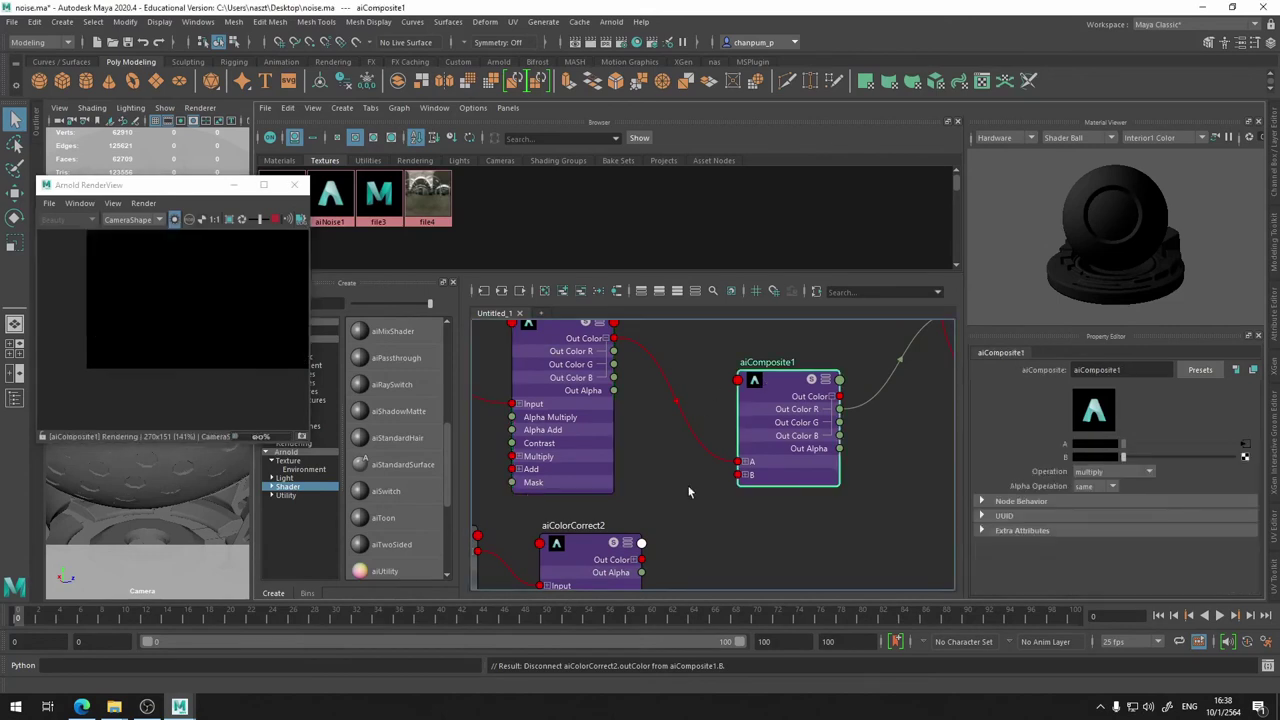
middle_click_drag(657, 478, 575, 590)
- Wire aiColorCorrect1 into aiComposite1 and connect aiColorCorrect2's Out Color to its B input
mouse_move(528, 470)
left_mouse_down()
mouse_move(712, 470)
mouse_move(537, 491)
mouse_move(875, 450)
left_mouse_up()
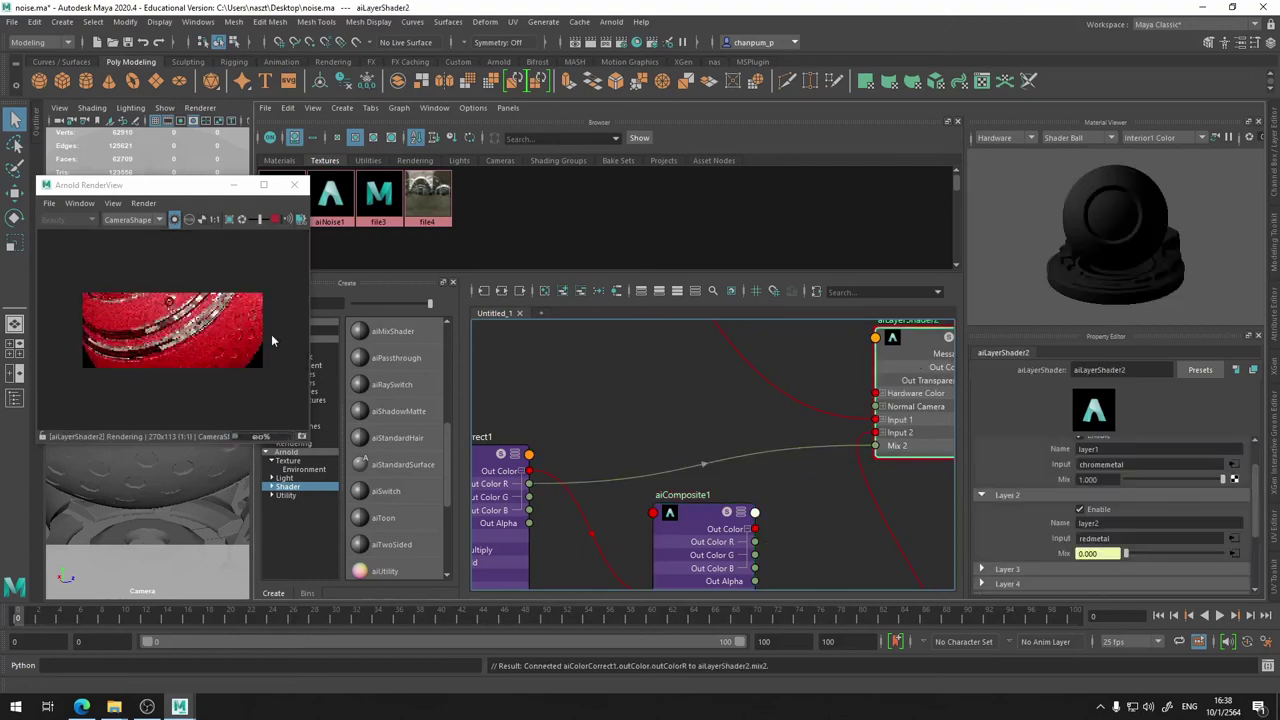
scroll(90, 327, "up", 2)
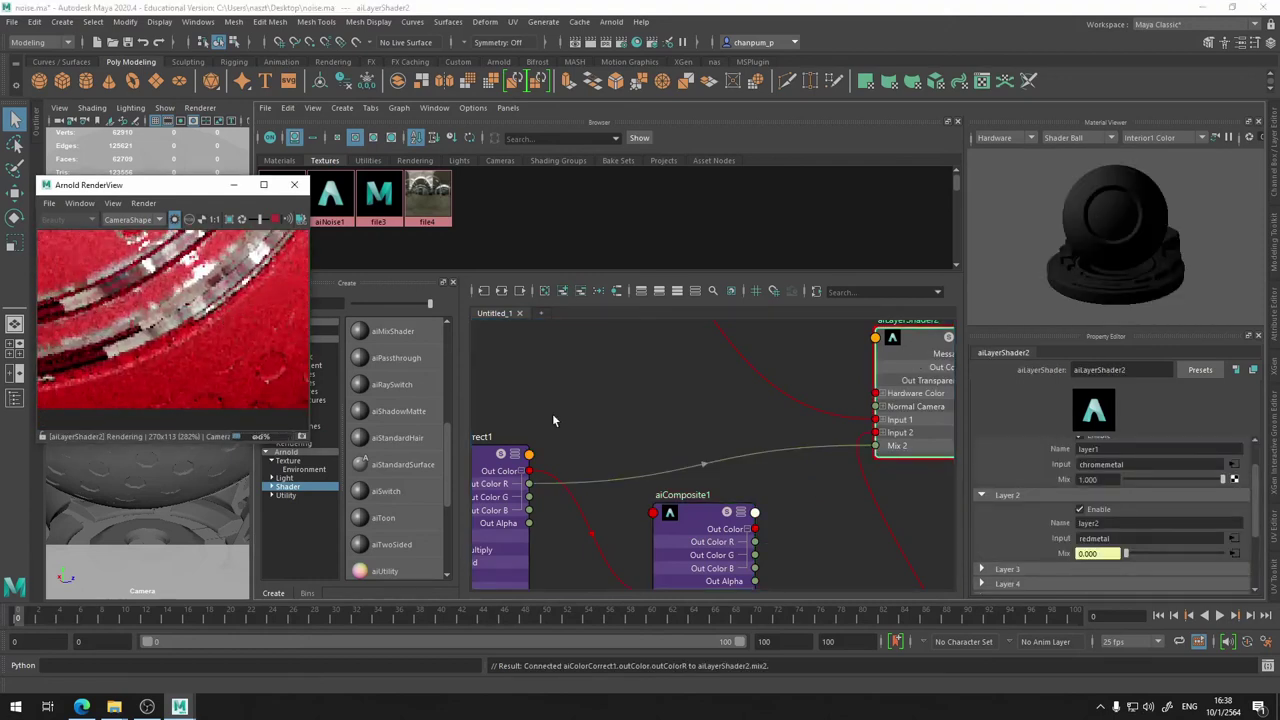
middle_click_drag(552, 413, 650, 263)
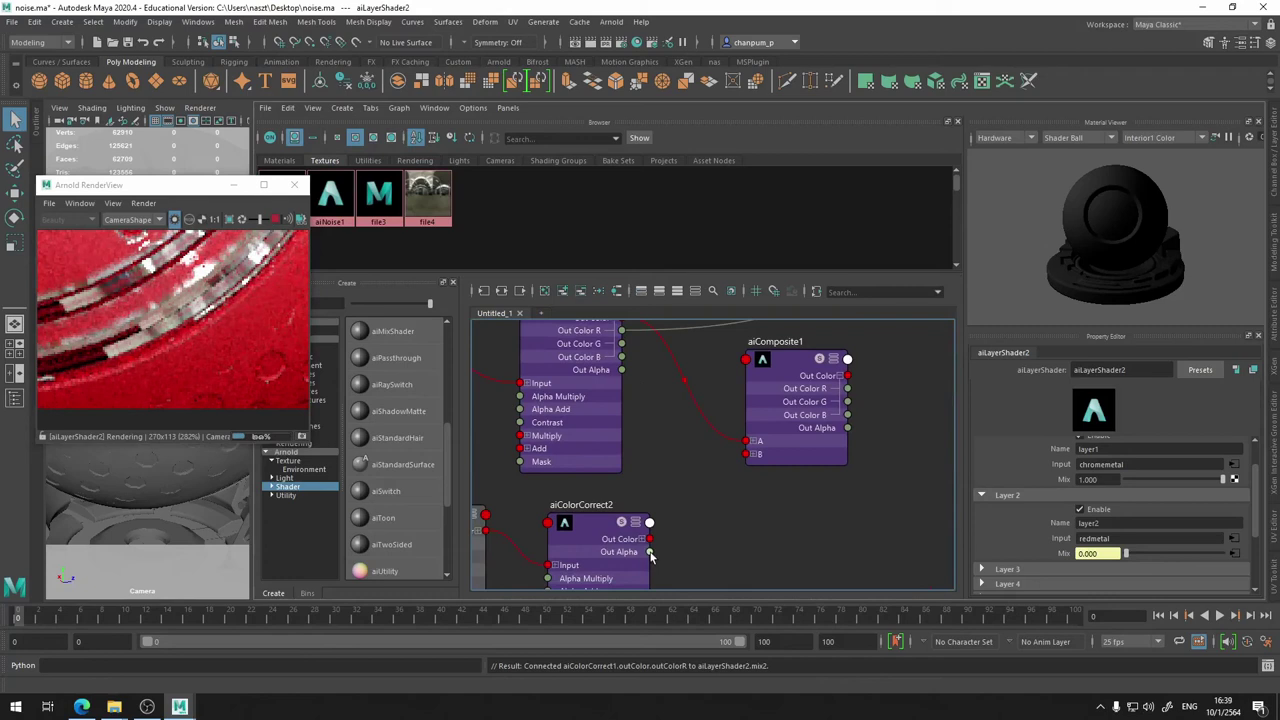
left_click_drag(649, 541, 745, 454)
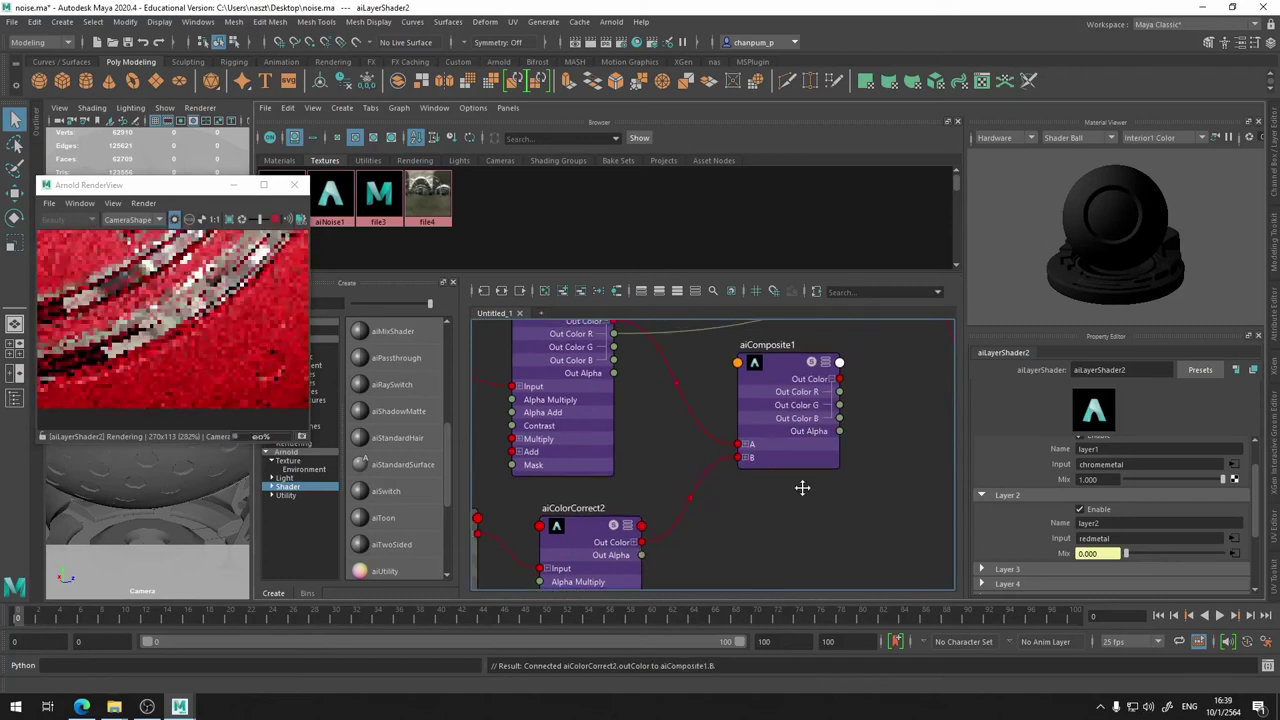
- Connect aiComposite1's Out Color R to aiLayerShader2's Mix 2
middle_click_drag(883, 382, 619, 472)
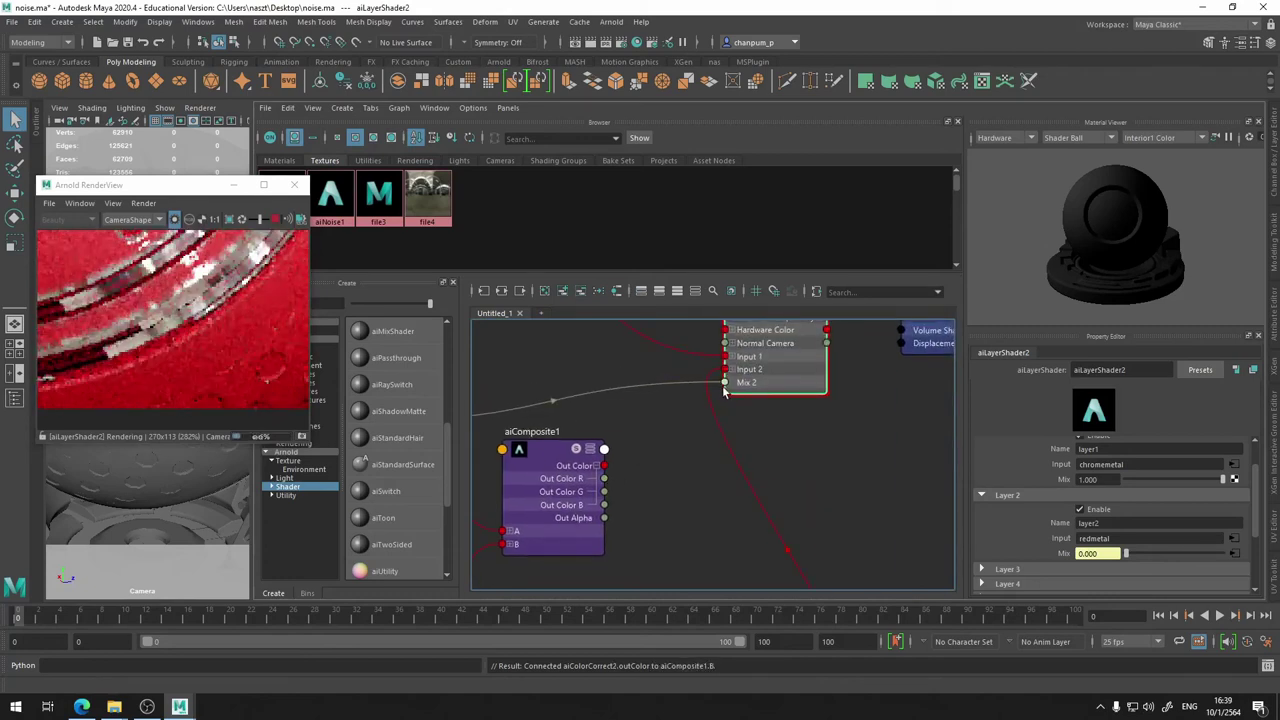
left_click_drag(724, 382, 602, 478)
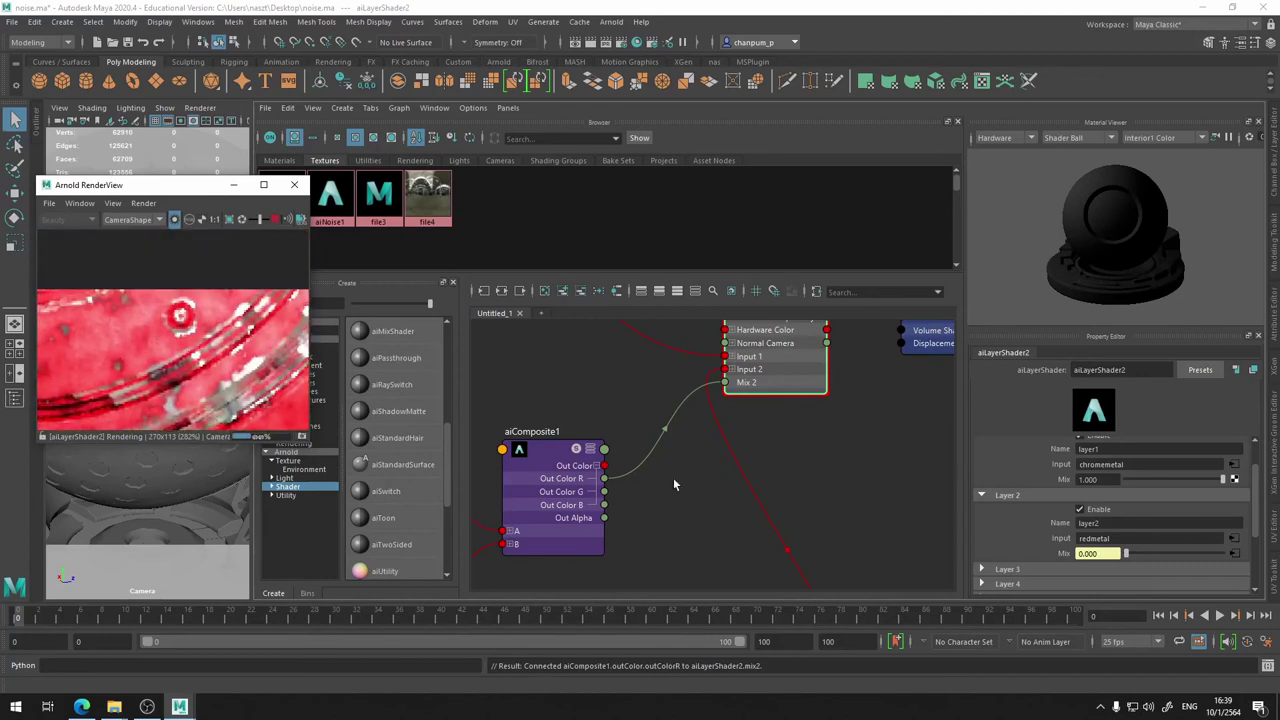
middle_click_drag(657, 542, 767, 456, "alt")
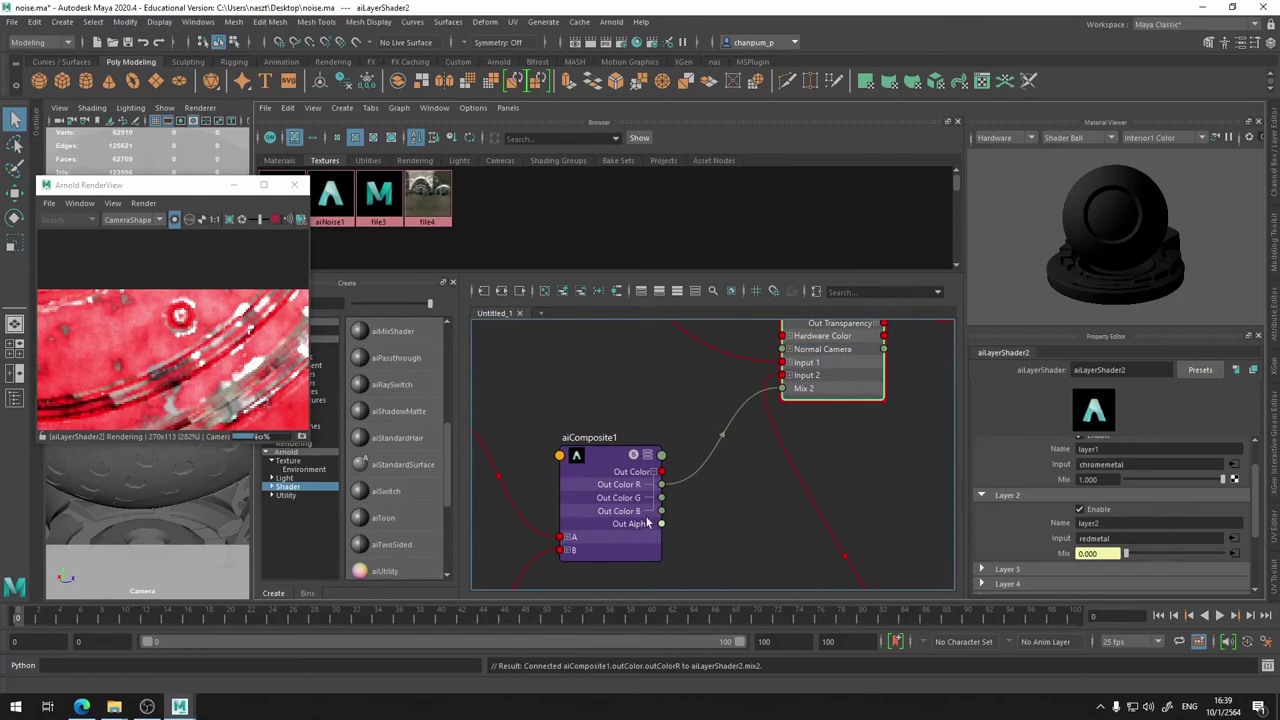
left_click(598, 477)
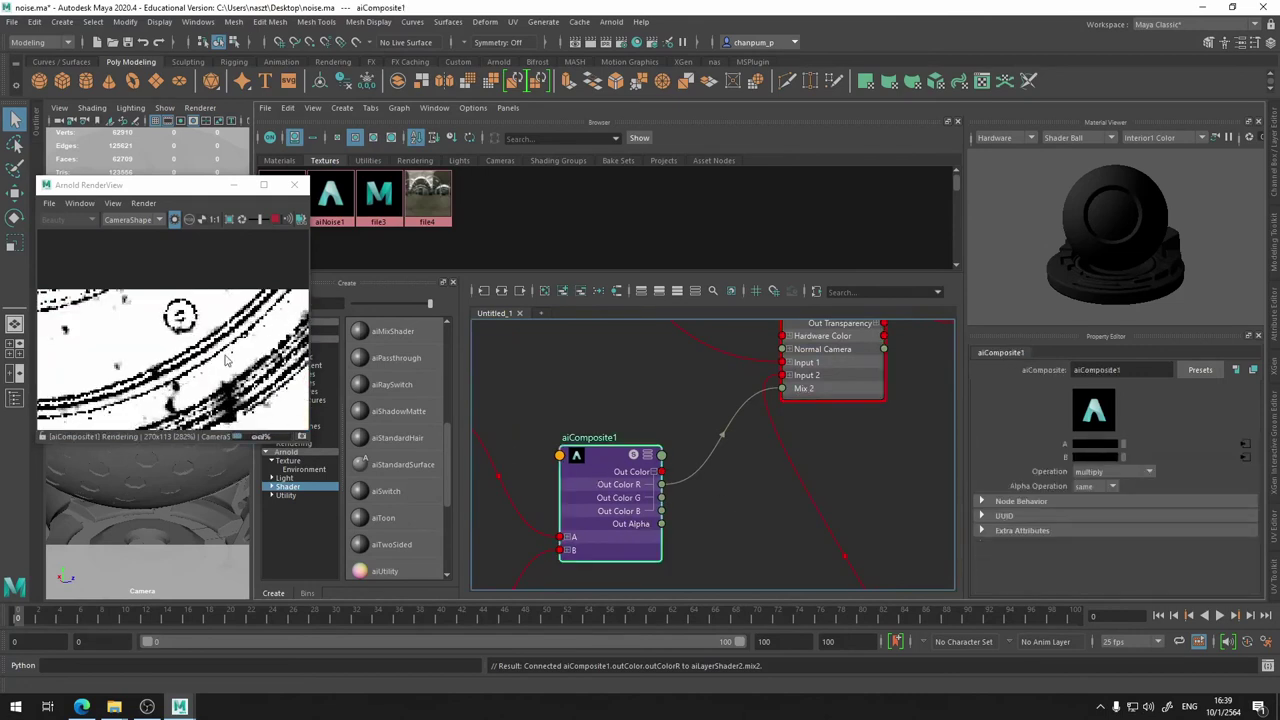
- Move aiLayerShader2 and its shading group to the right of aiComposite1
middle_click_drag(660, 480, 410, 550)
scroll(652, 505, "down", 3)
left_click_drag(780, 442, 588, 568)
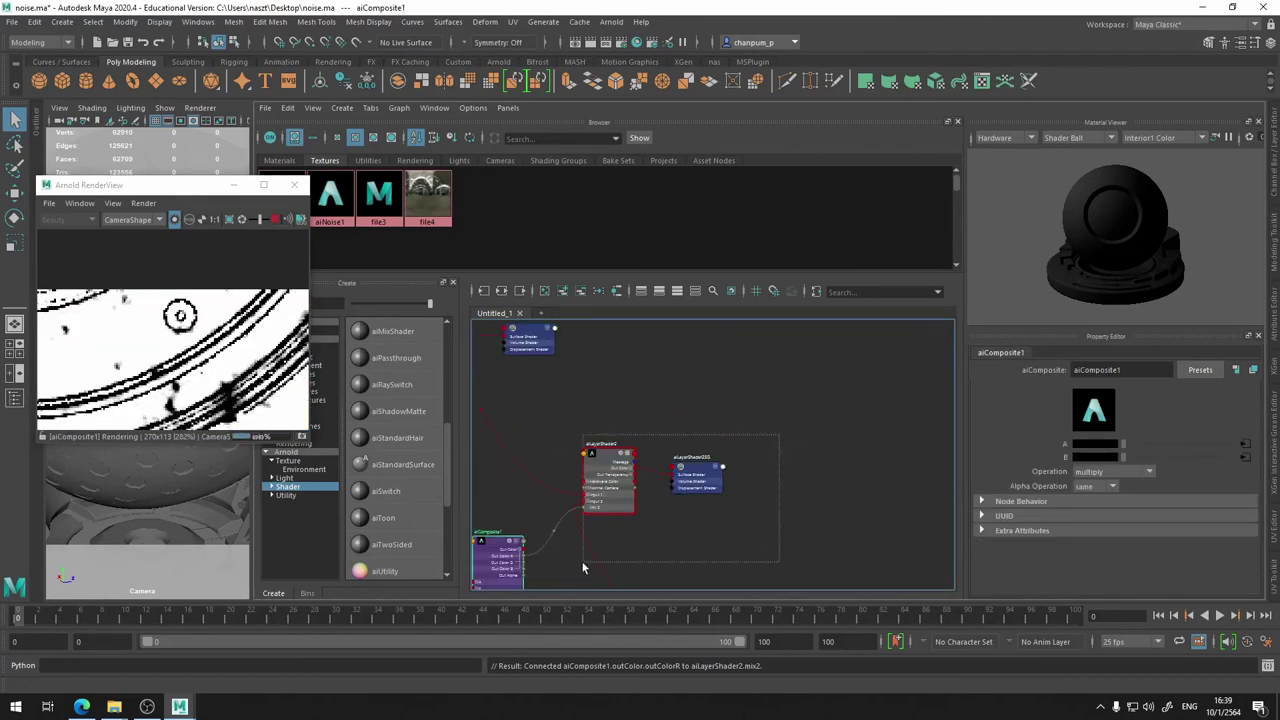
left_click_drag(608, 506, 748, 540)
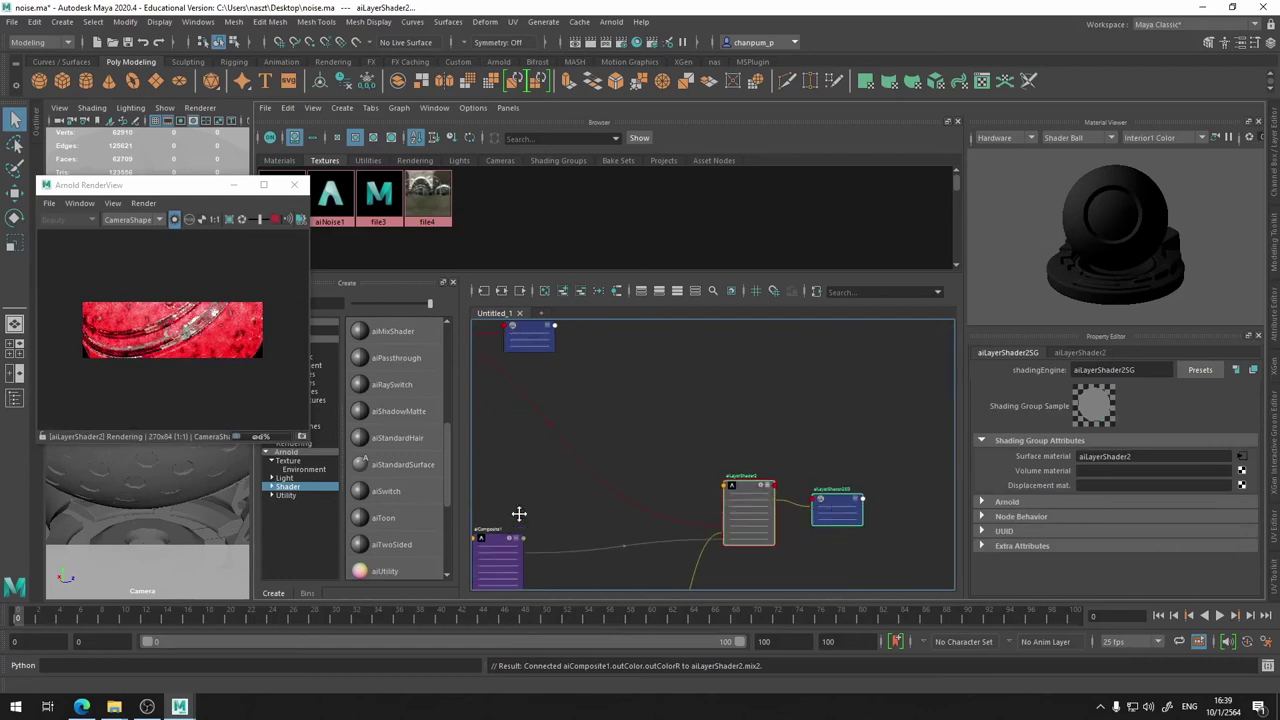
middle_click_drag(517, 517, 564, 420)
scroll(597, 470, "up", 5)
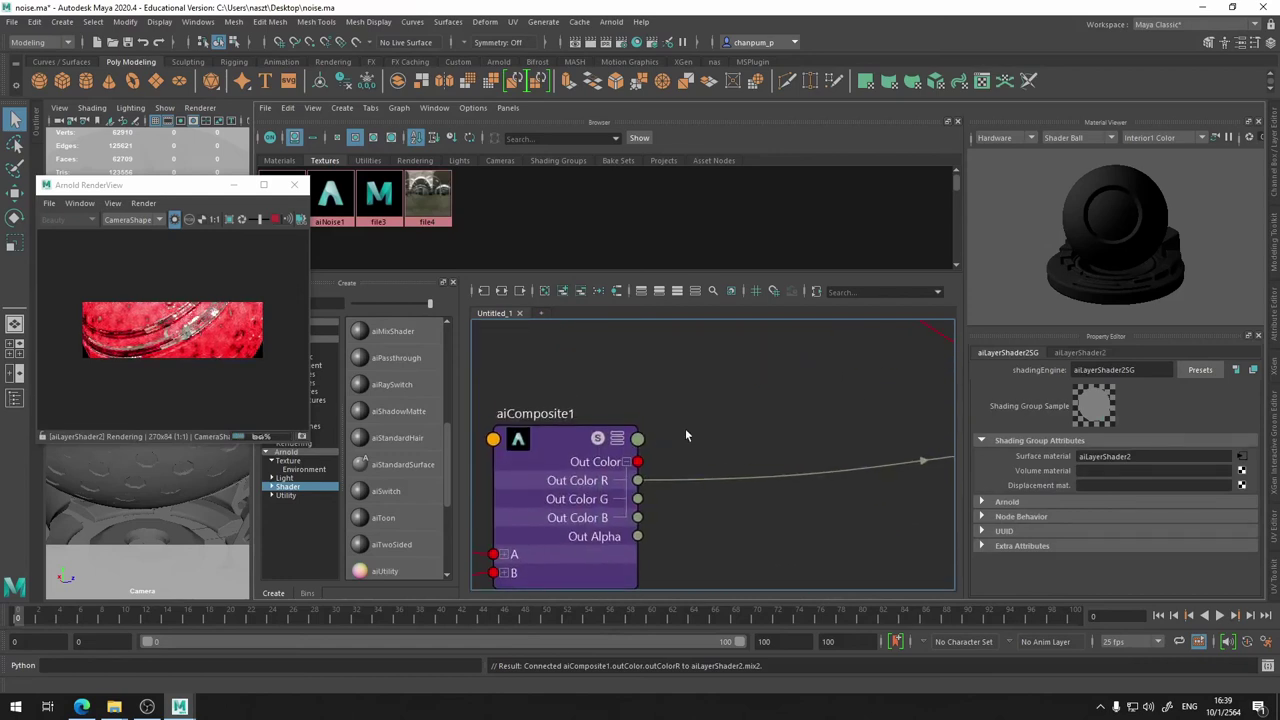
- Create an aiRange3 node and feed aiComposite1's Out Color into its Input
key("Tab")
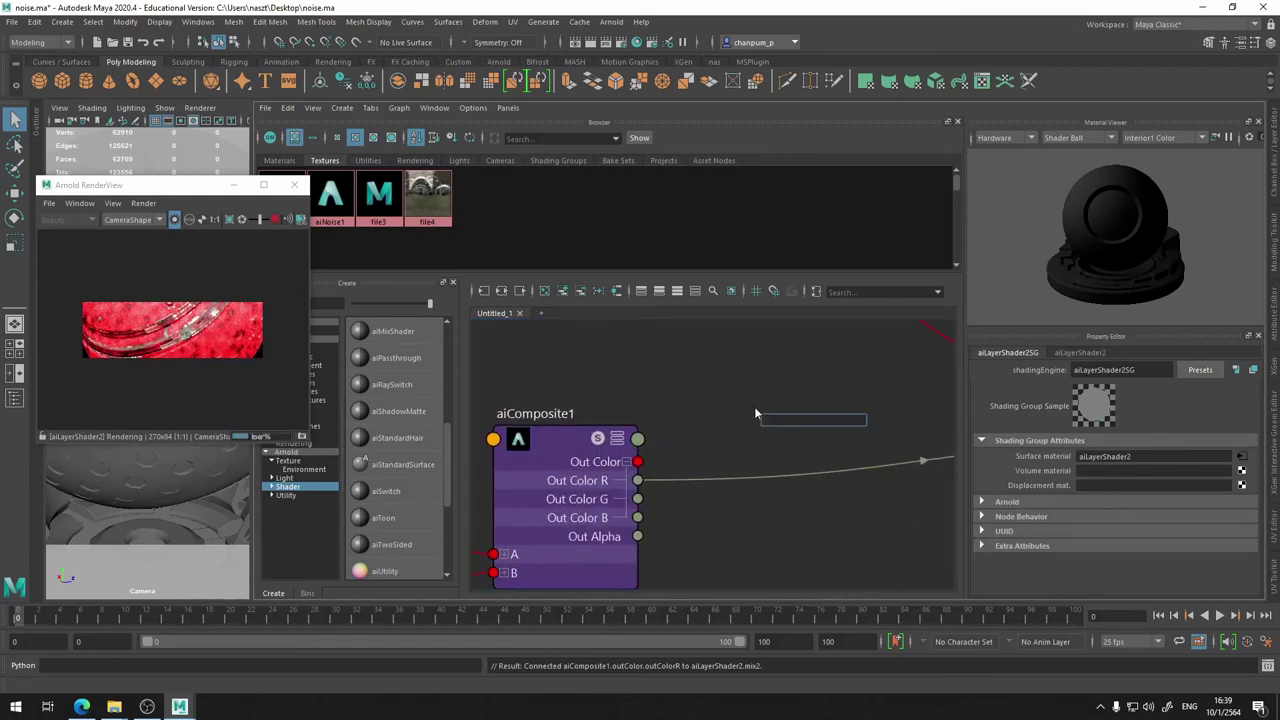
type("ail")
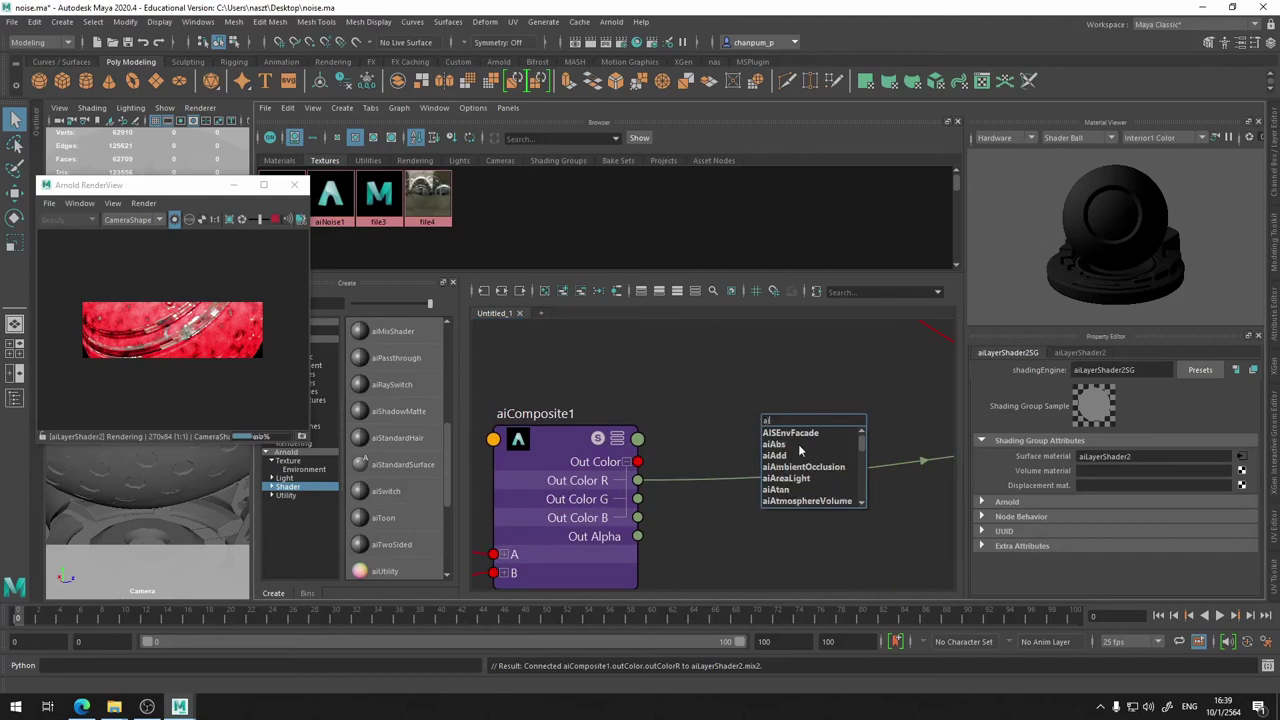
left_click(790, 467)
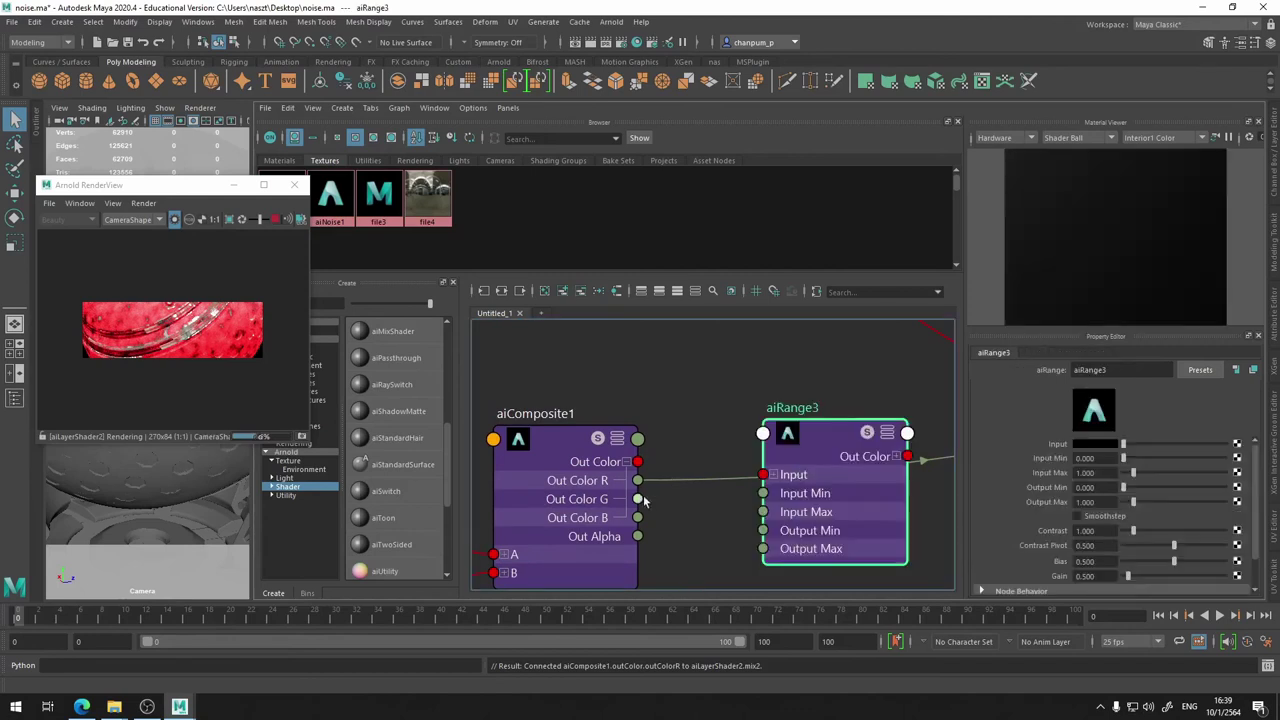
left_click_drag(637, 461, 763, 474)
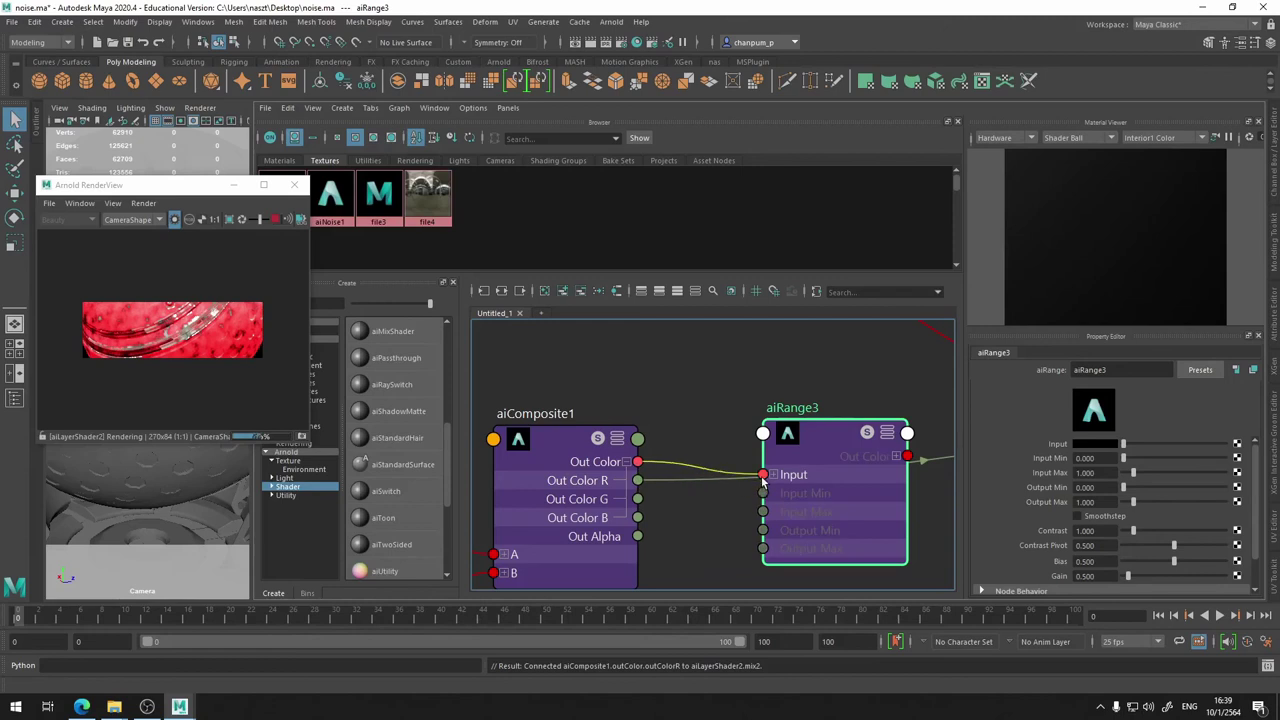
middle_click_drag(769, 377, 527, 387, "alt")
- Connect aiRange3's Out Color R to aiLayerShader2's Mix 2
left_click_drag(665, 467, 694, 477)
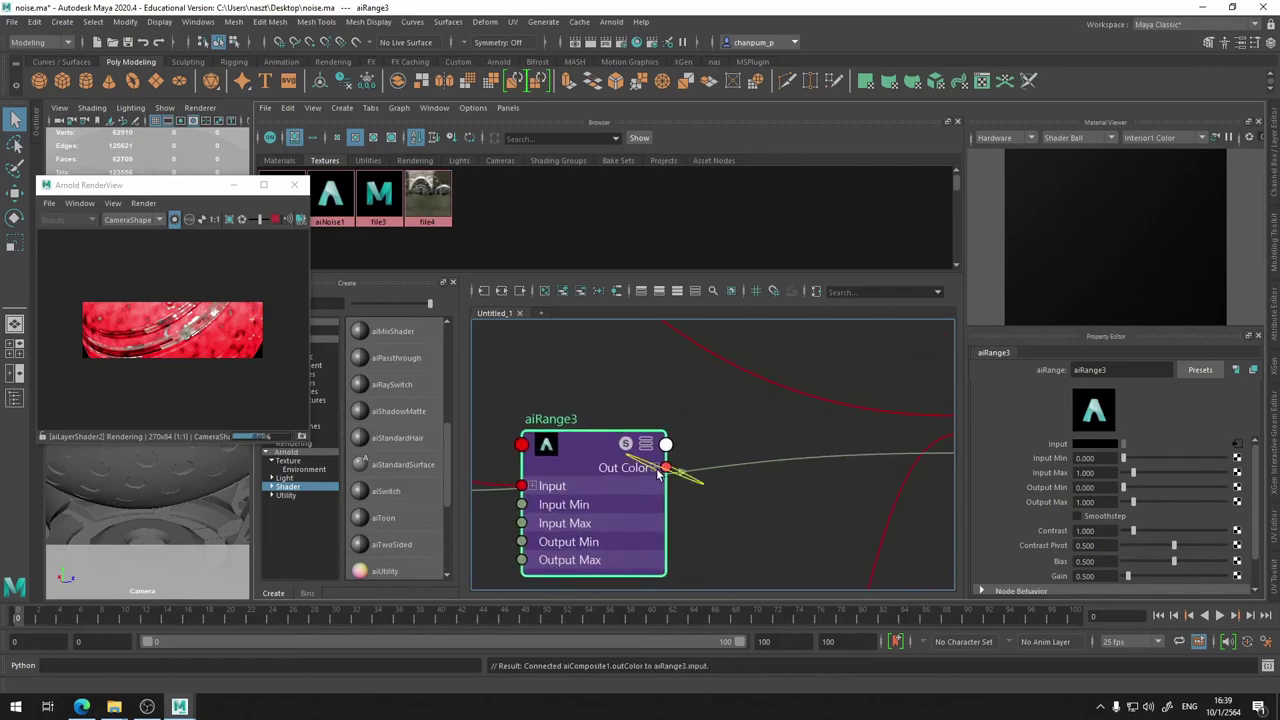
left_click(655, 467)
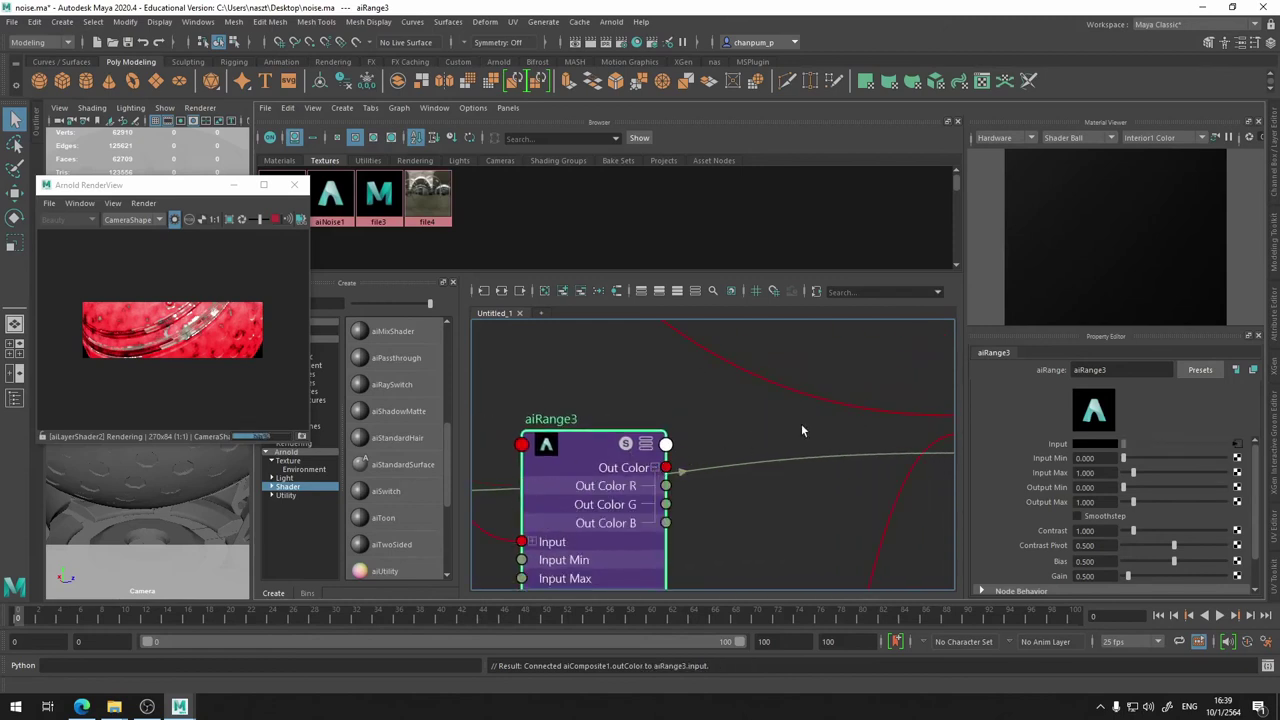
mouse_move(801, 423)
middle_mouse_down("alt")
mouse_move(703, 413)
mouse_move(800, 423)
middle_mouse_up("alt")
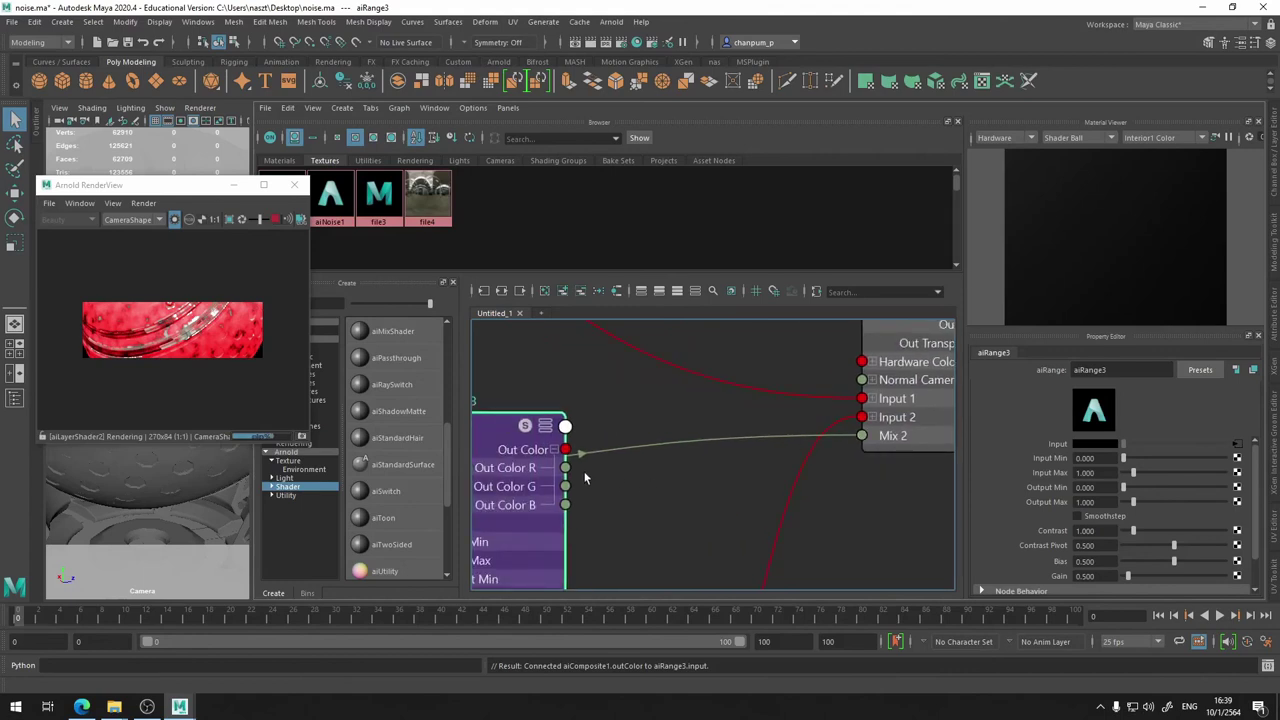
left_click_drag(565, 467, 861, 436)
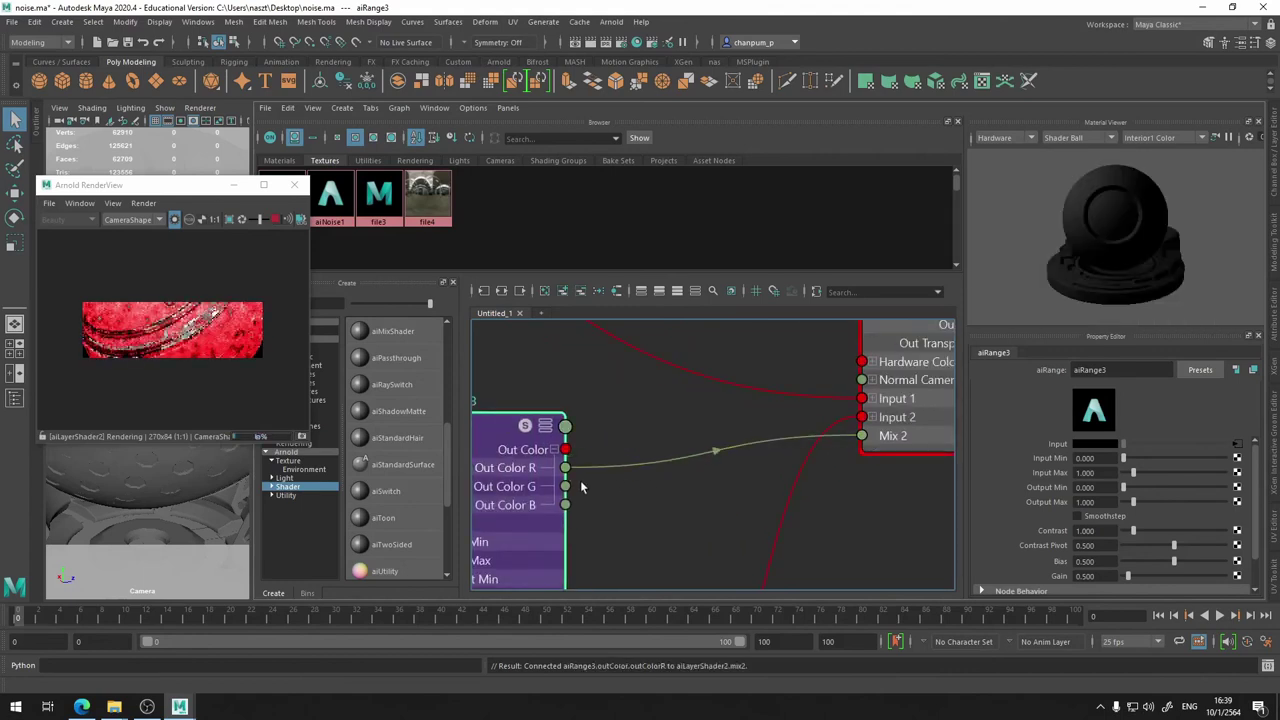
middle_click_drag(583, 487, 714, 490, "alt")
scroll(164, 346, "up", 2)
left_click(168, 348)
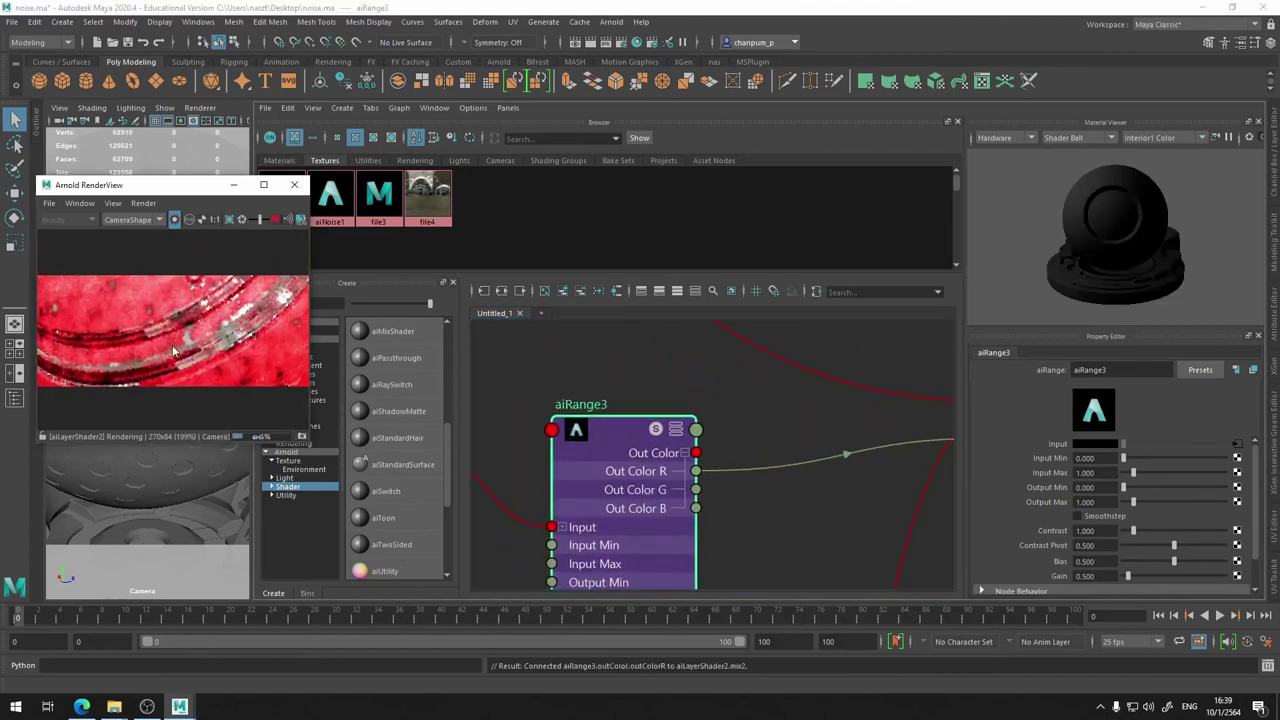
- Update the full scene in Arnold RenderView, drag a crop region, and preview aiRange3's mask
left_click(143, 203)
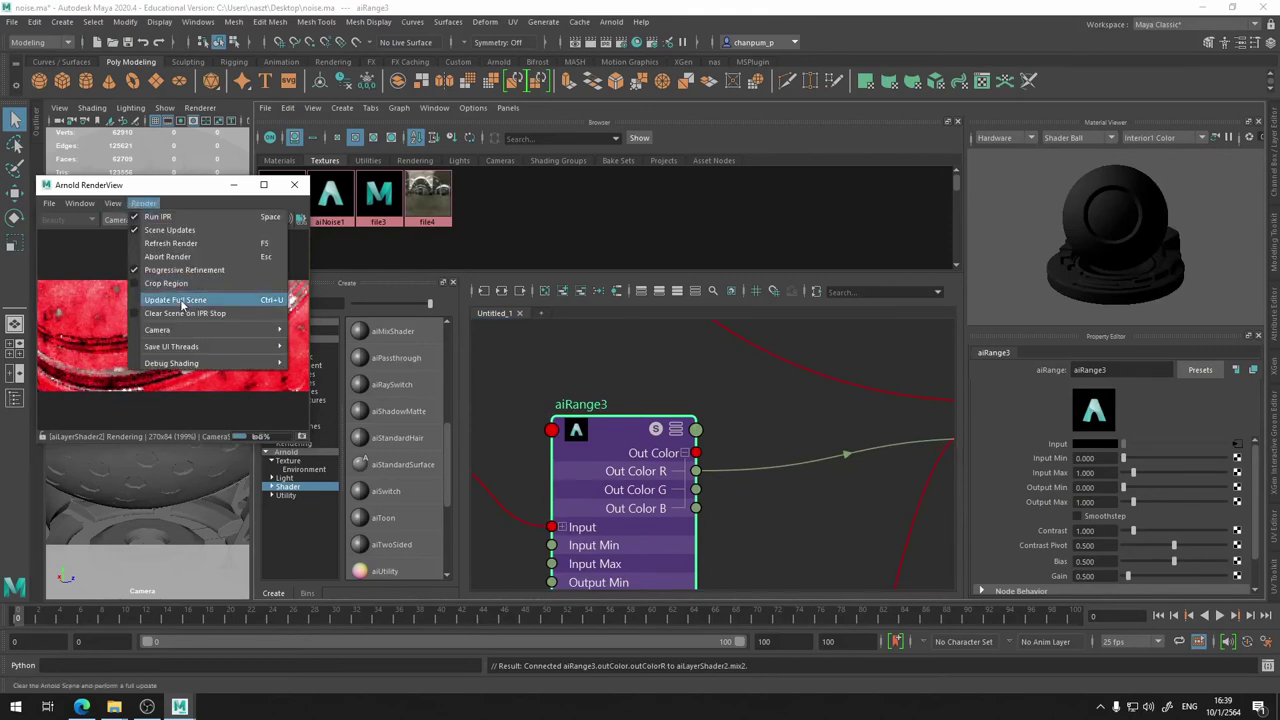
left_click(181, 302)
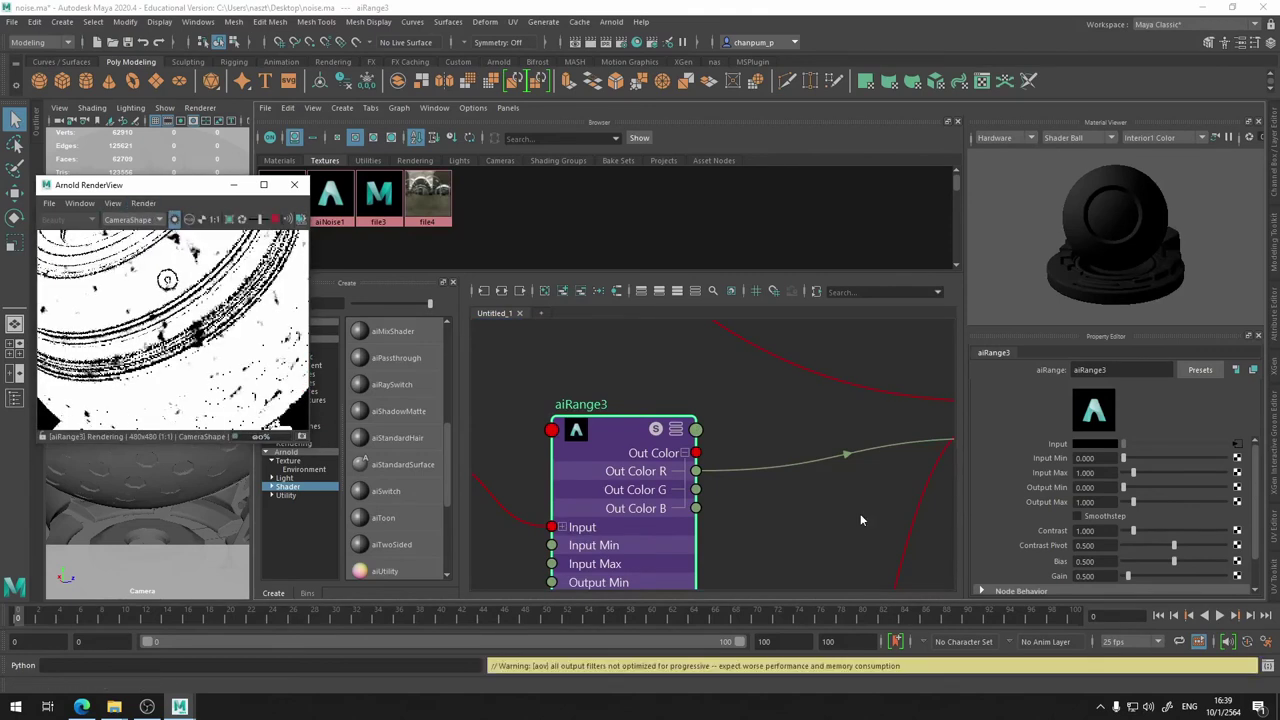
left_click(855, 426)
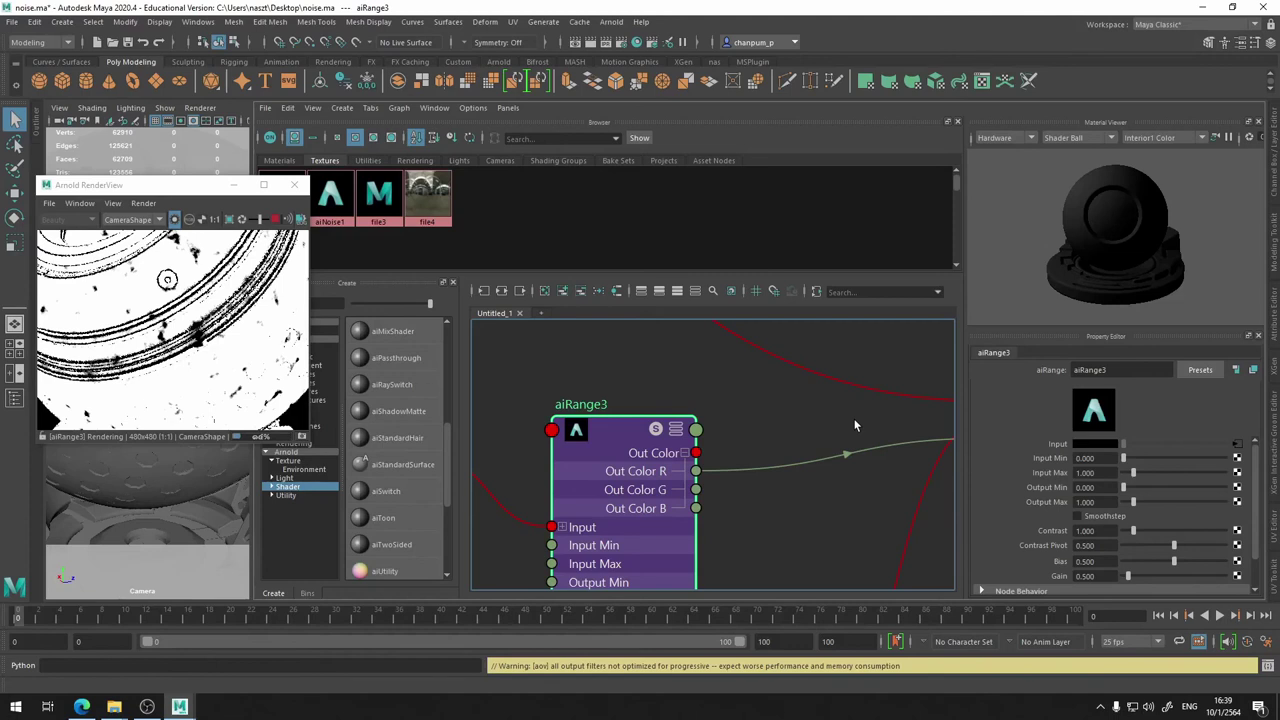
mouse_move(855, 426)
middle_mouse_down()
mouse_move(693, 424)
mouse_move(602, 481)
middle_mouse_up()
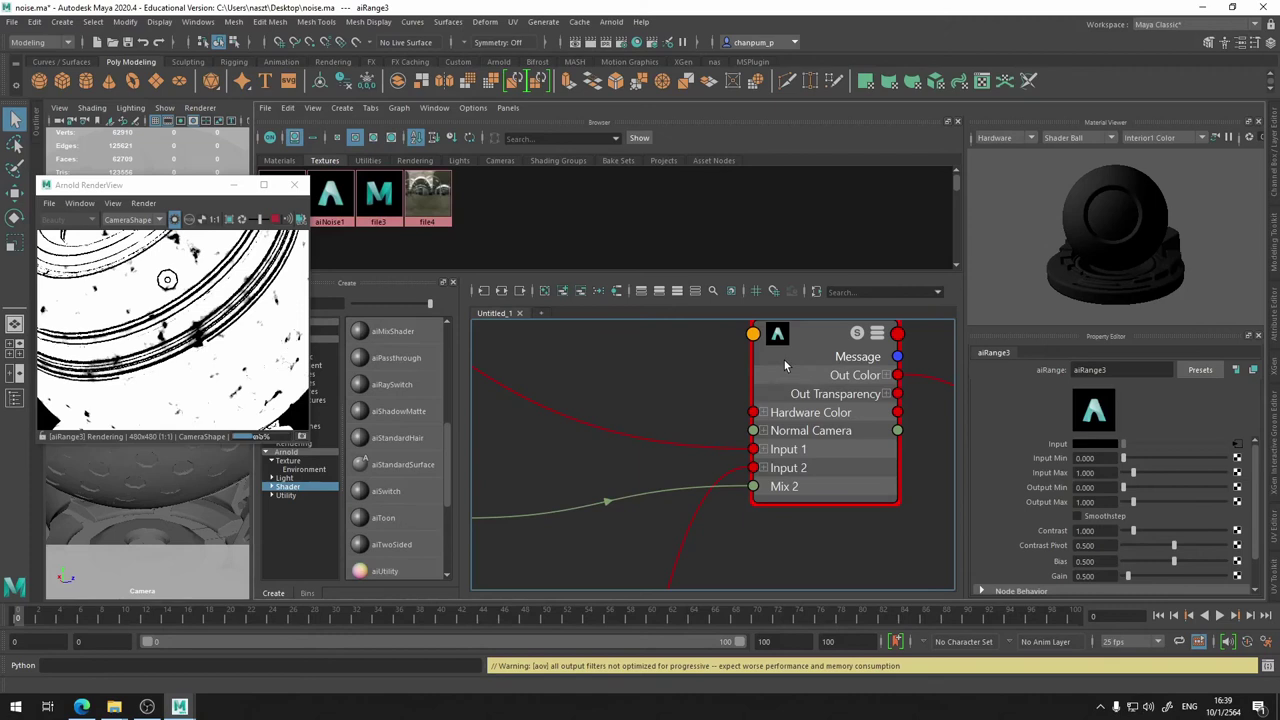
left_click_drag(287, 253, 70, 415)
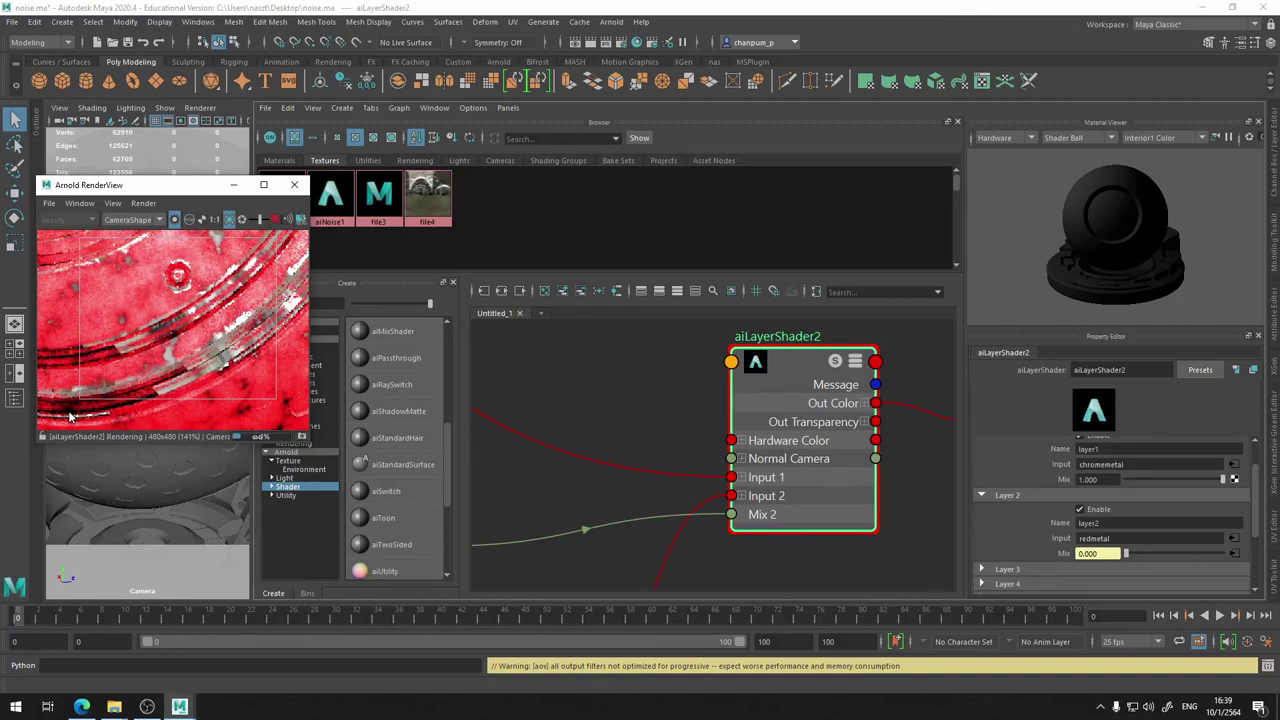
left_click(537, 472)
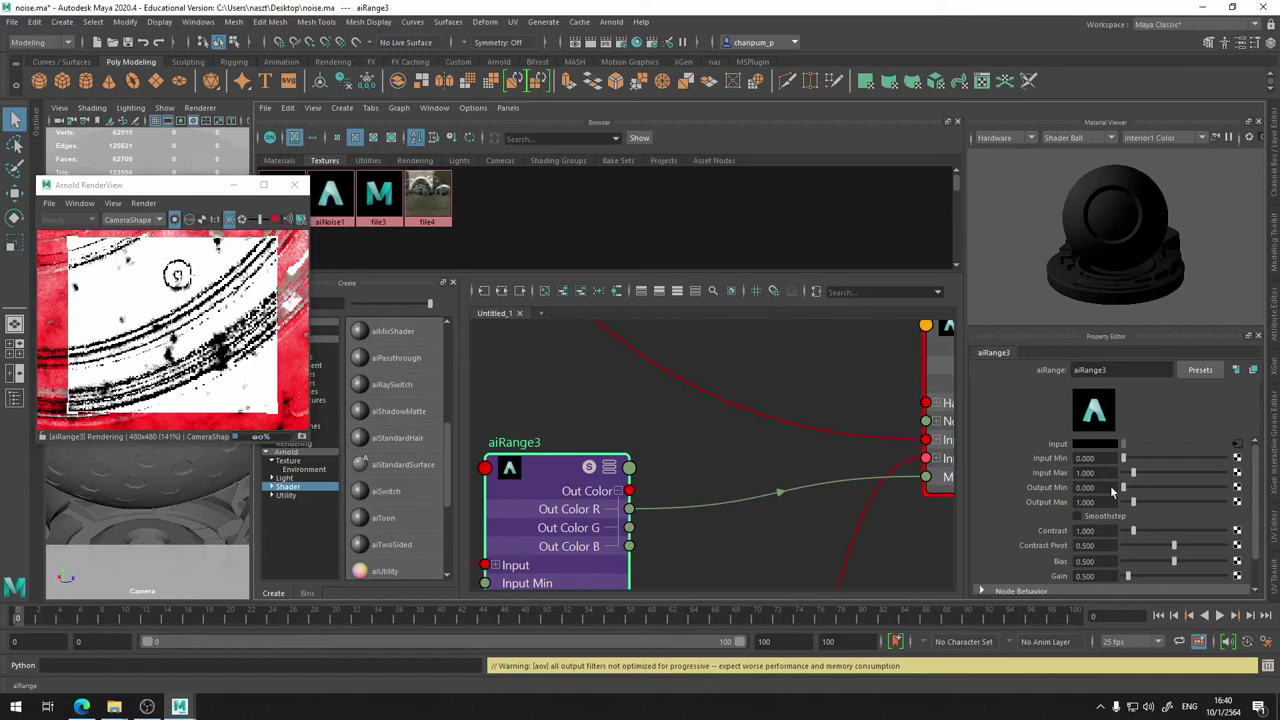
- Set aiRange3's Output Max to 0.397 and Input Max to 0.927 while previewing aiLayerShader2
left_click_drag(1133, 501, 1171, 501)
middle_click_drag(739, 353, 474, 381, "alt")
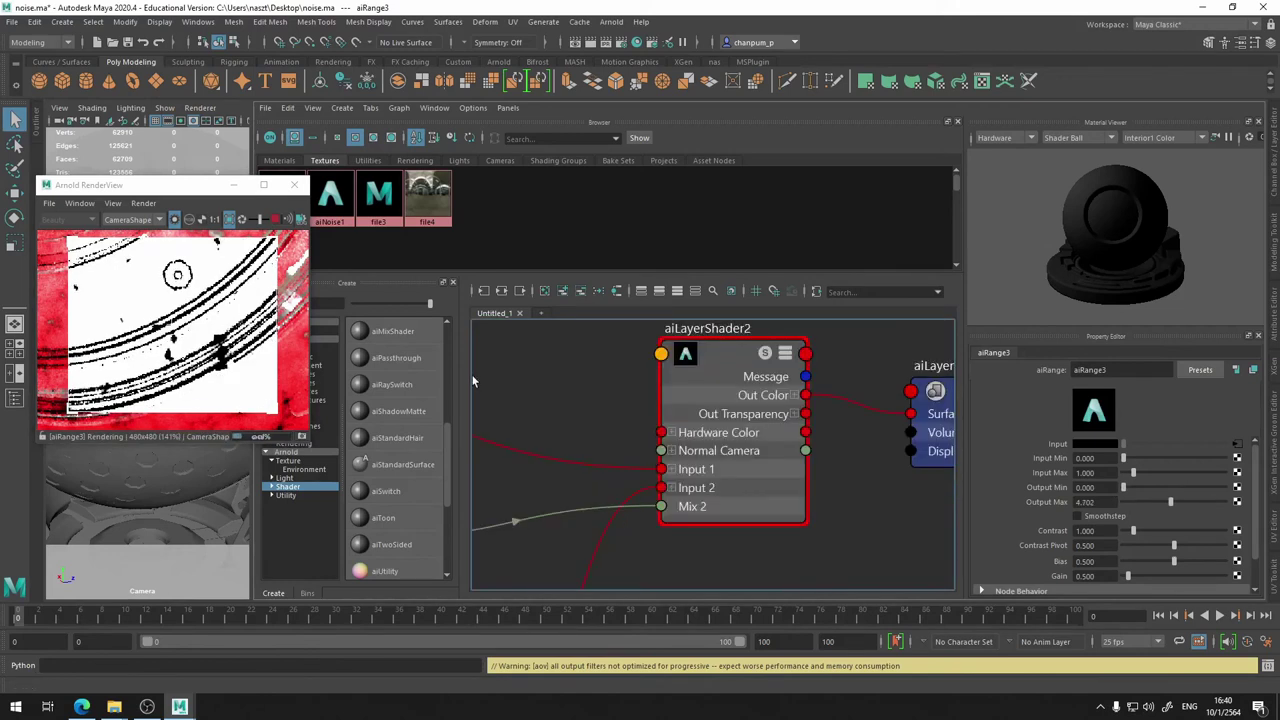
left_click(707, 340)
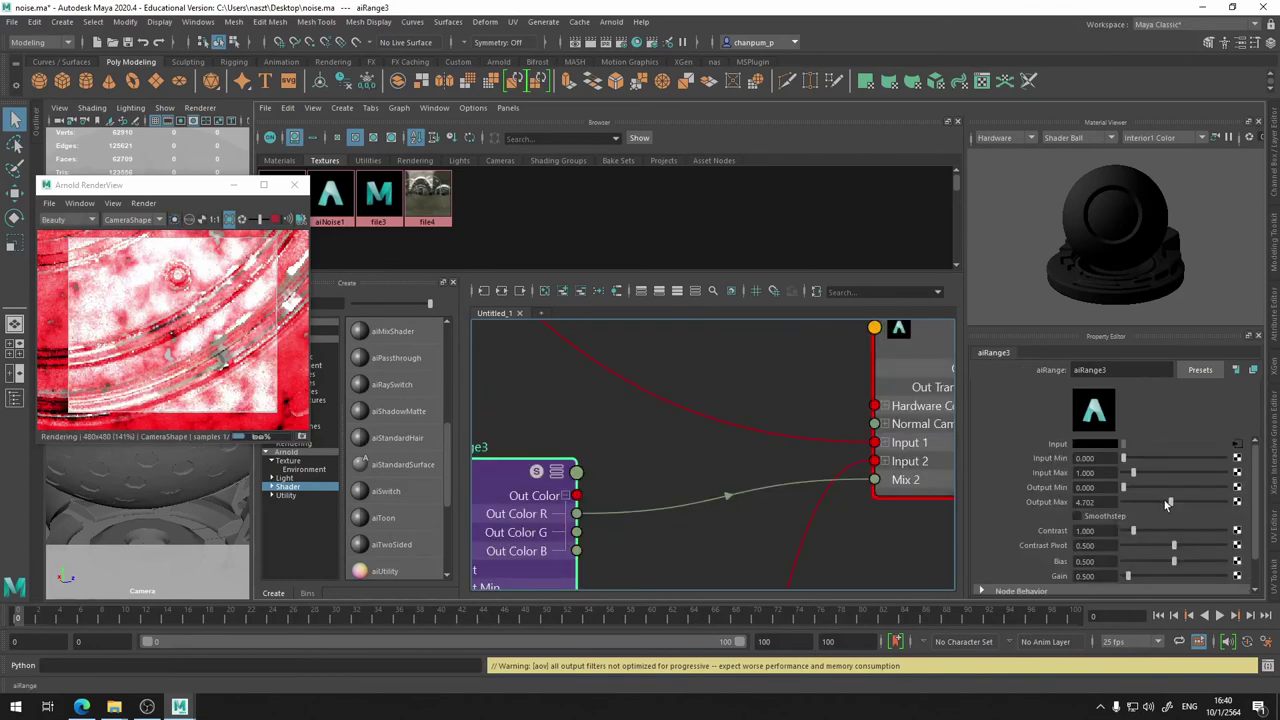
left_click_drag(1164, 500, 1126, 505)
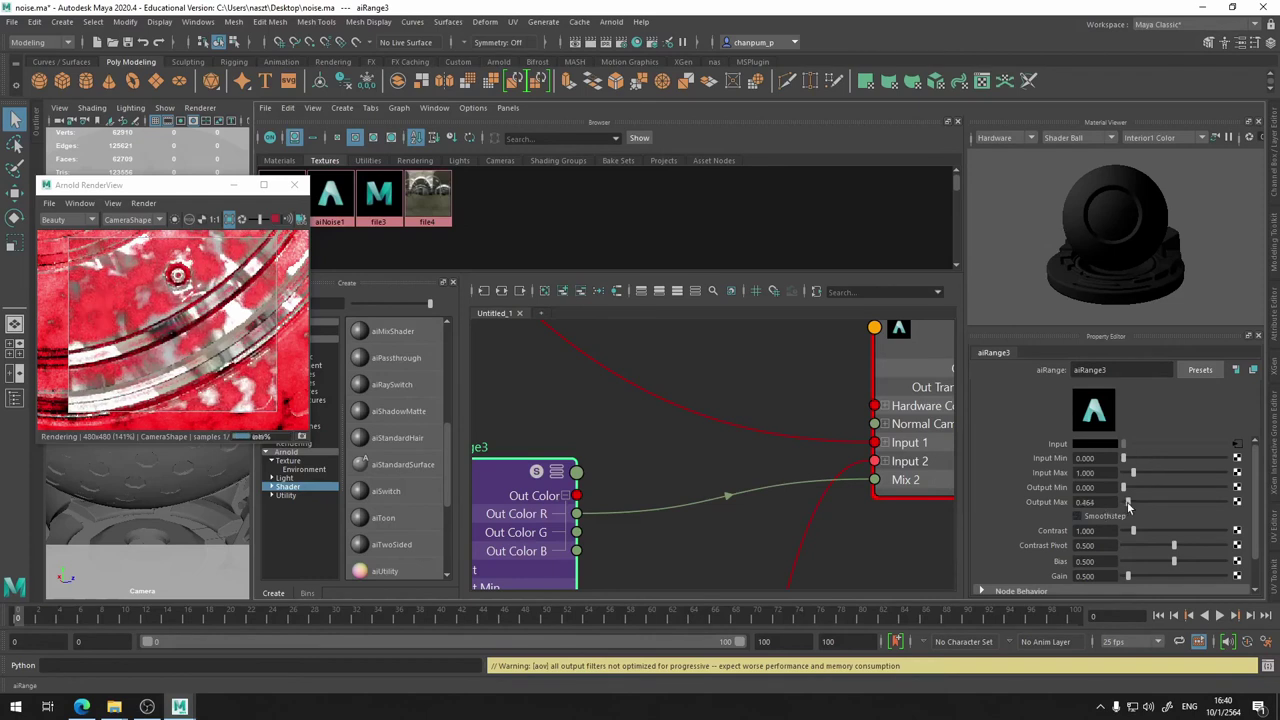
mouse_move(1128, 503)
left_mouse_down()
mouse_move(1129, 489)
mouse_move(1102, 494)
left_mouse_up()
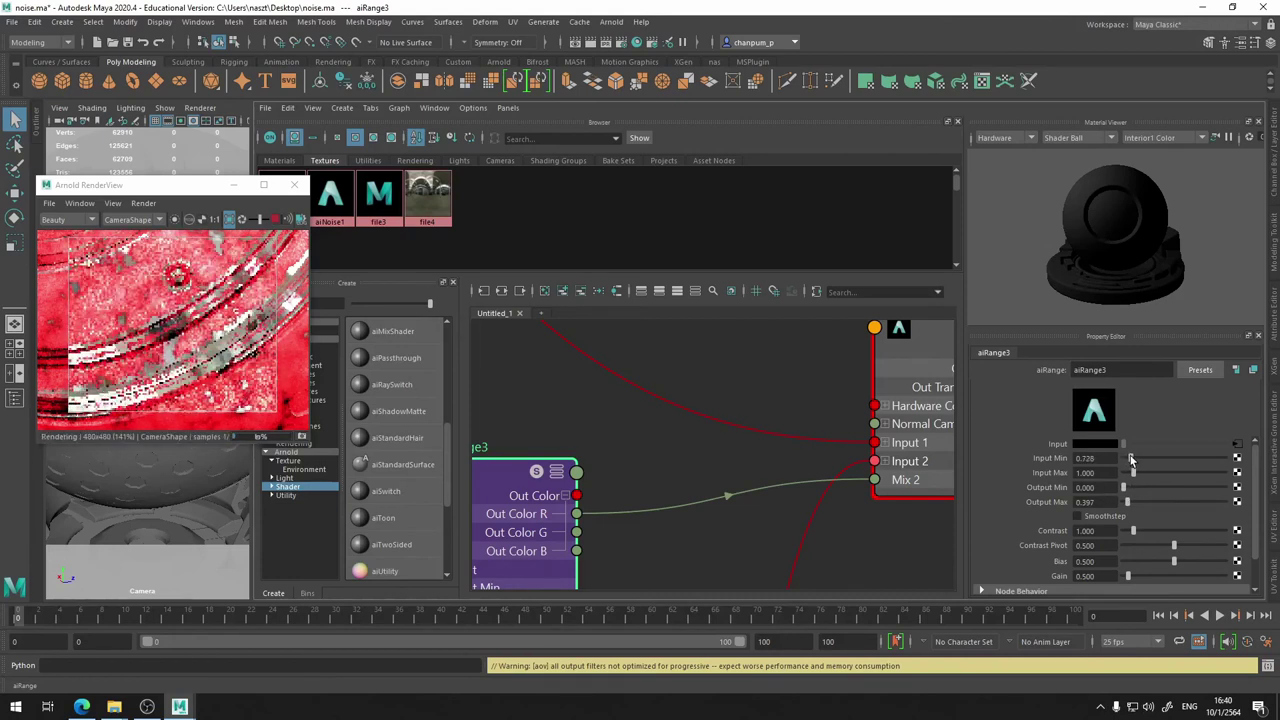
left_click_drag(1133, 473, 1134, 472)
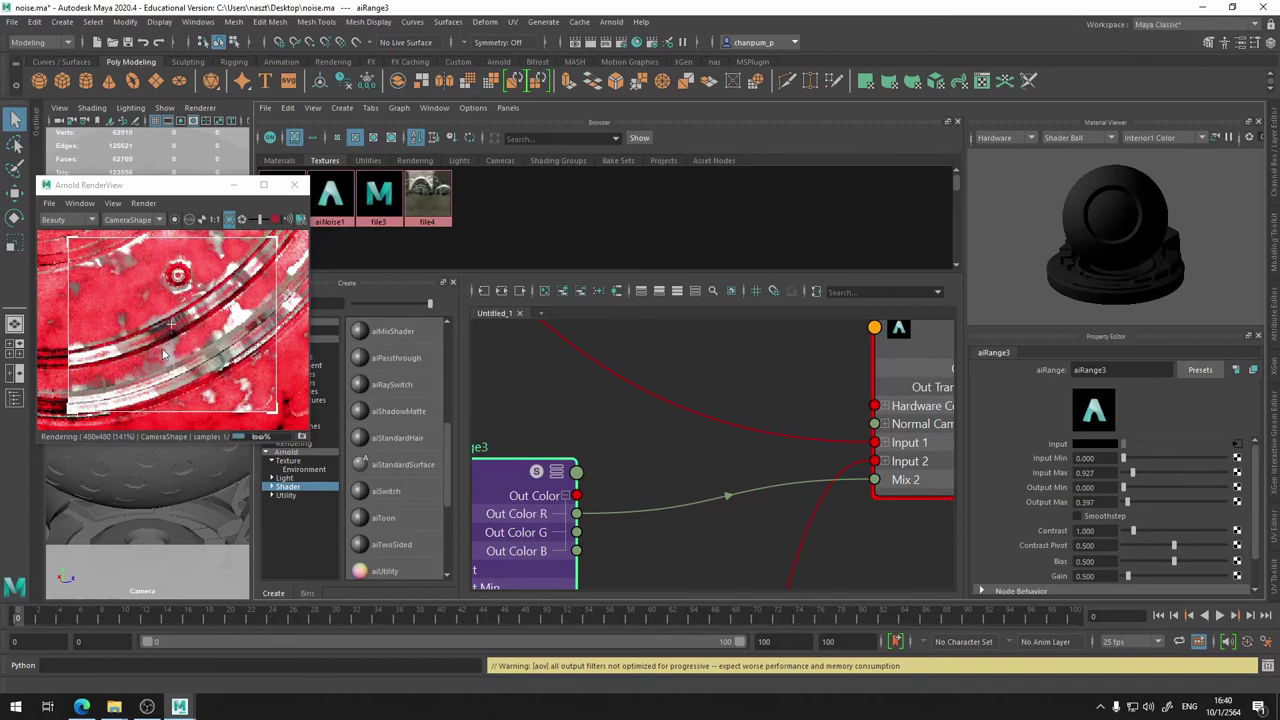
- Re-render the full frame without the crop region and bring aiRange3 into view
scroll(165, 355, "down", 3)
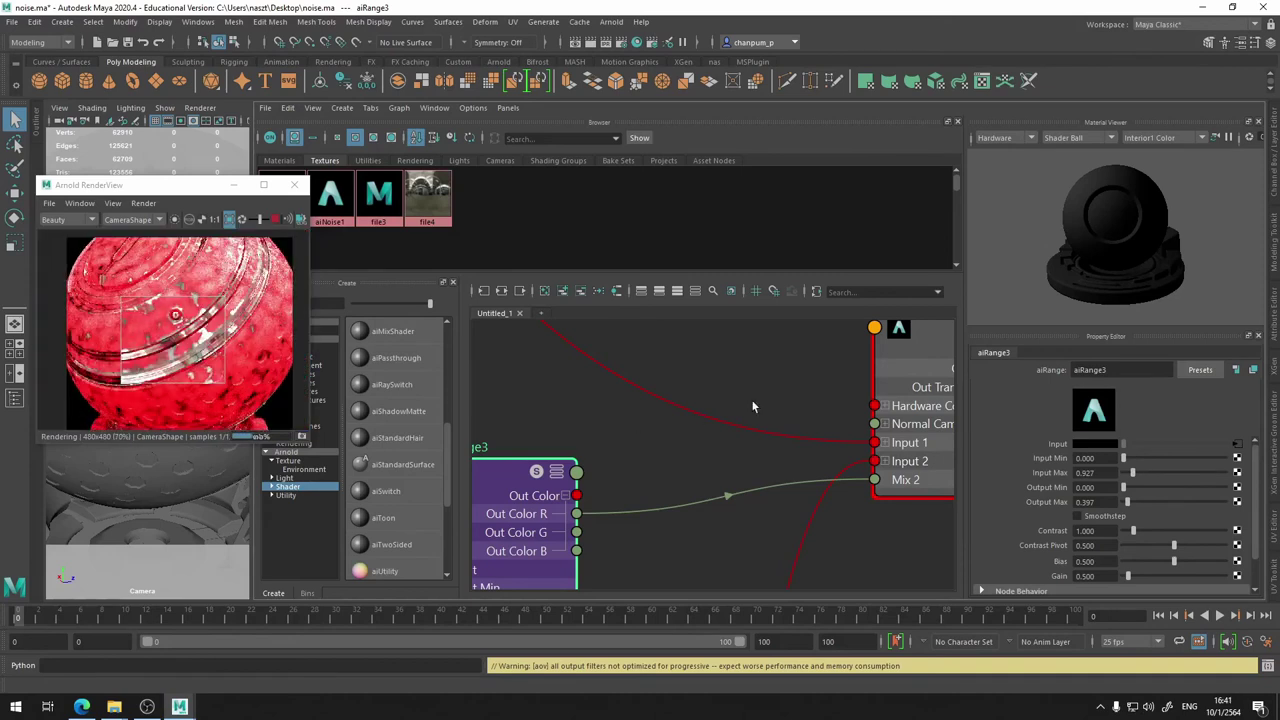
left_click(202, 219)
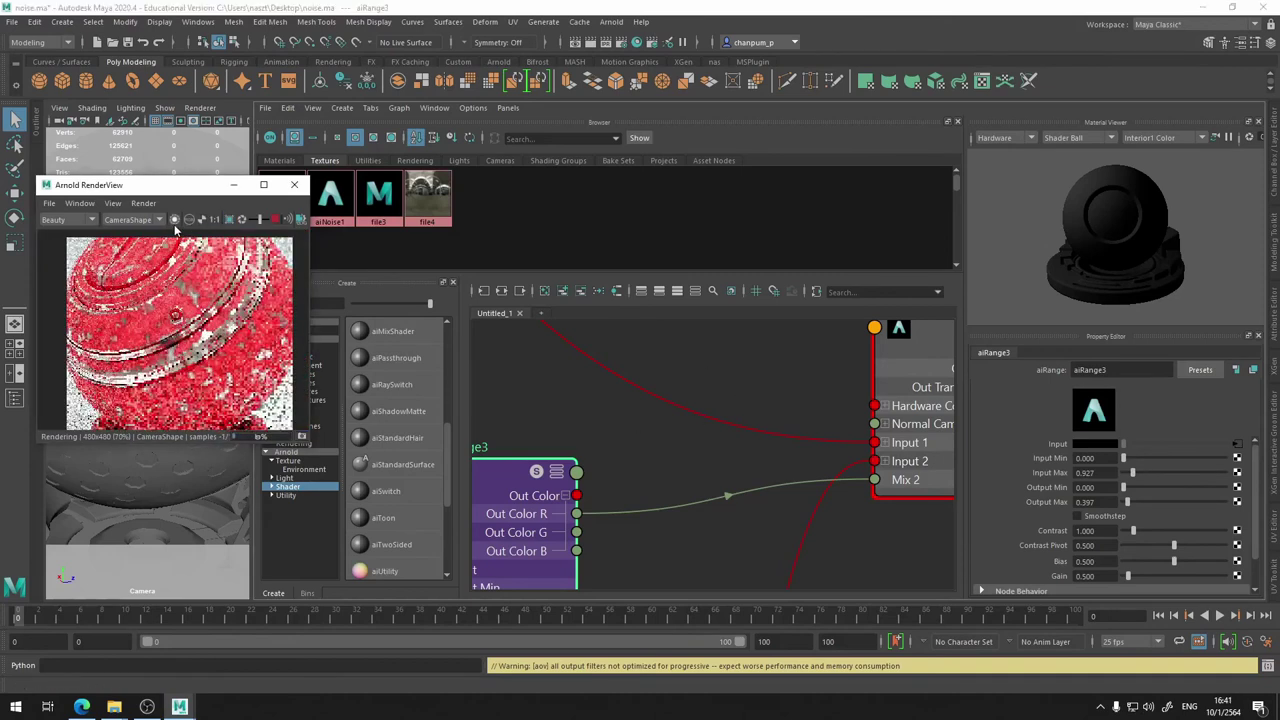
scroll(178, 375, "up", 2)
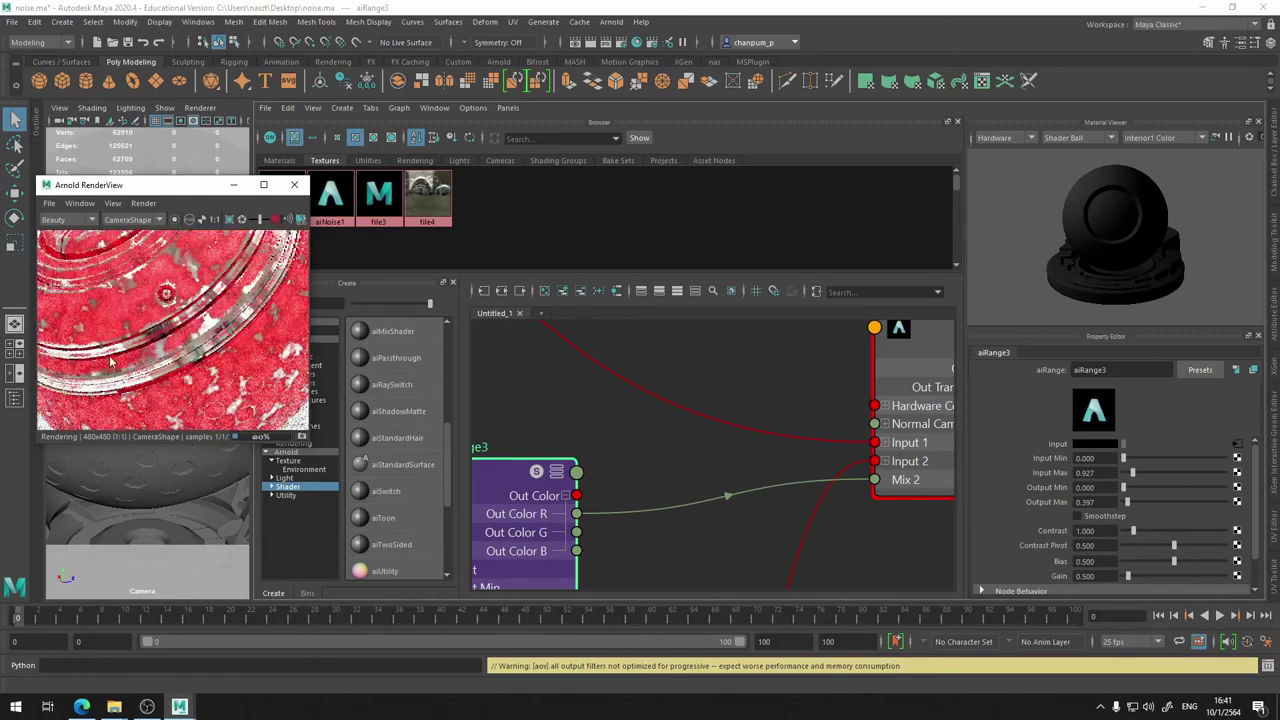
scroll(676, 403, "up", 2)
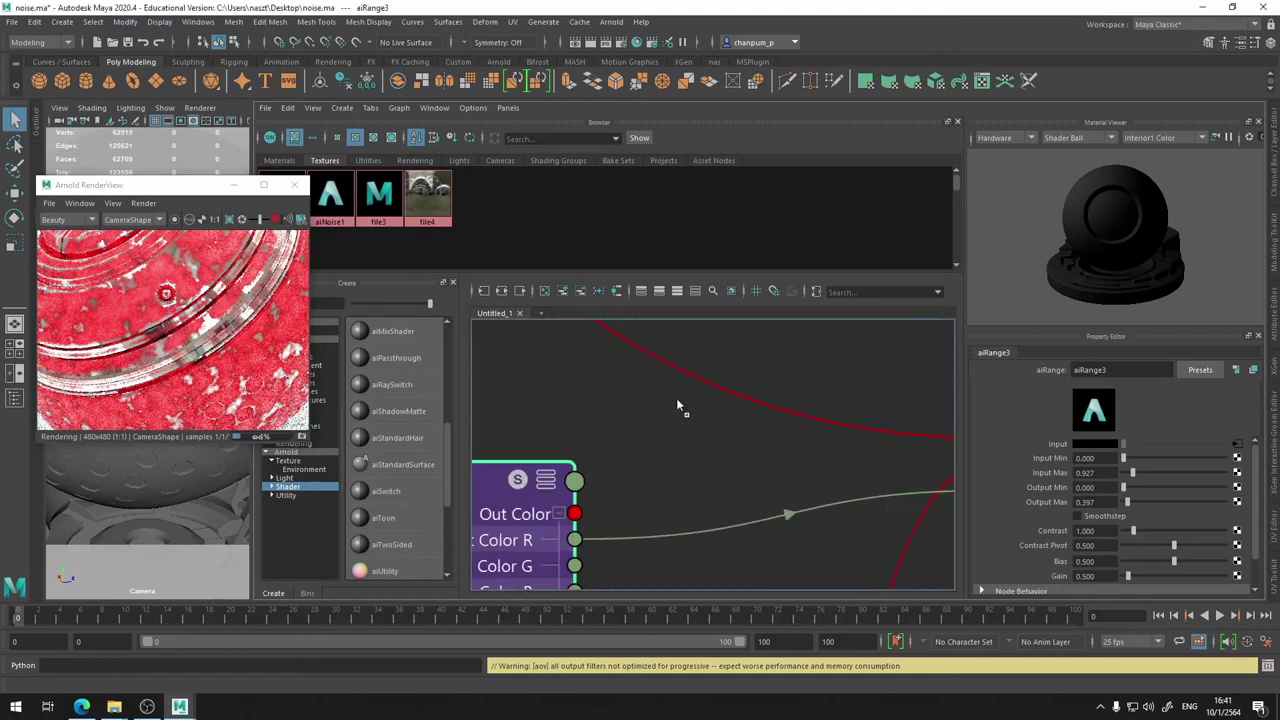
middle_click_drag(641, 401, 703, 376, "alt")
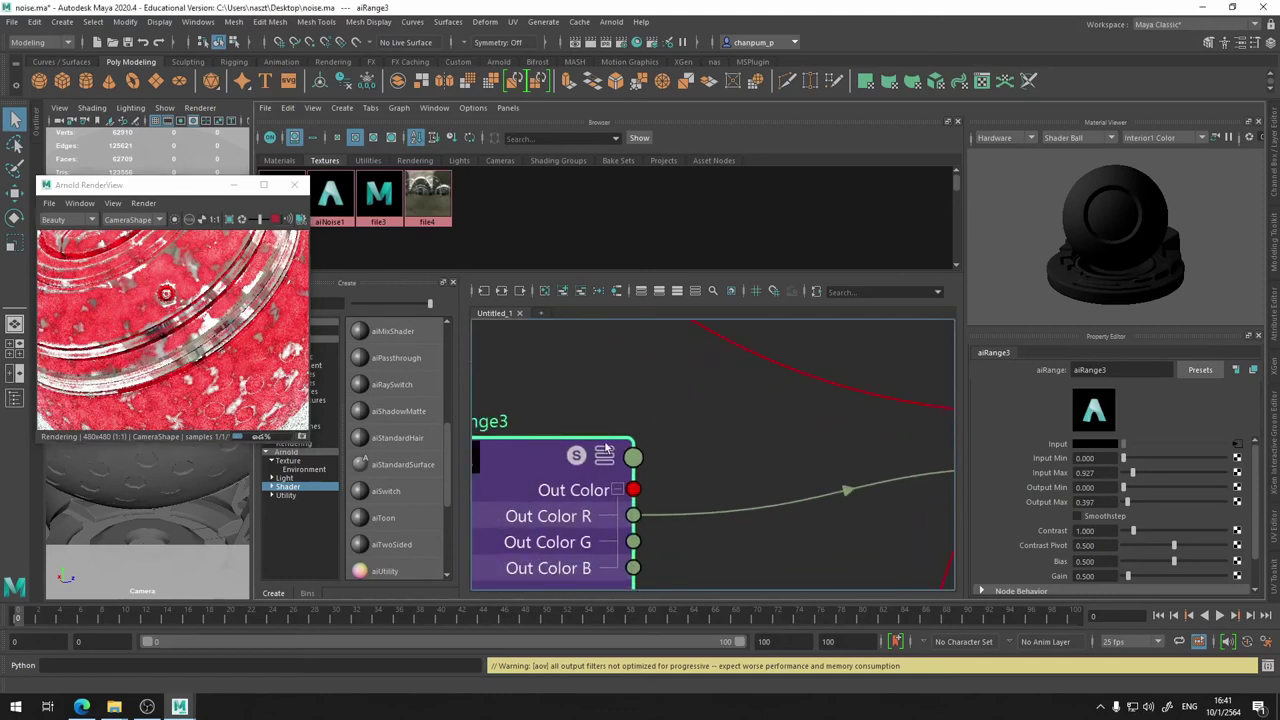
middle_click_drag(598, 424, 703, 356, "alt")
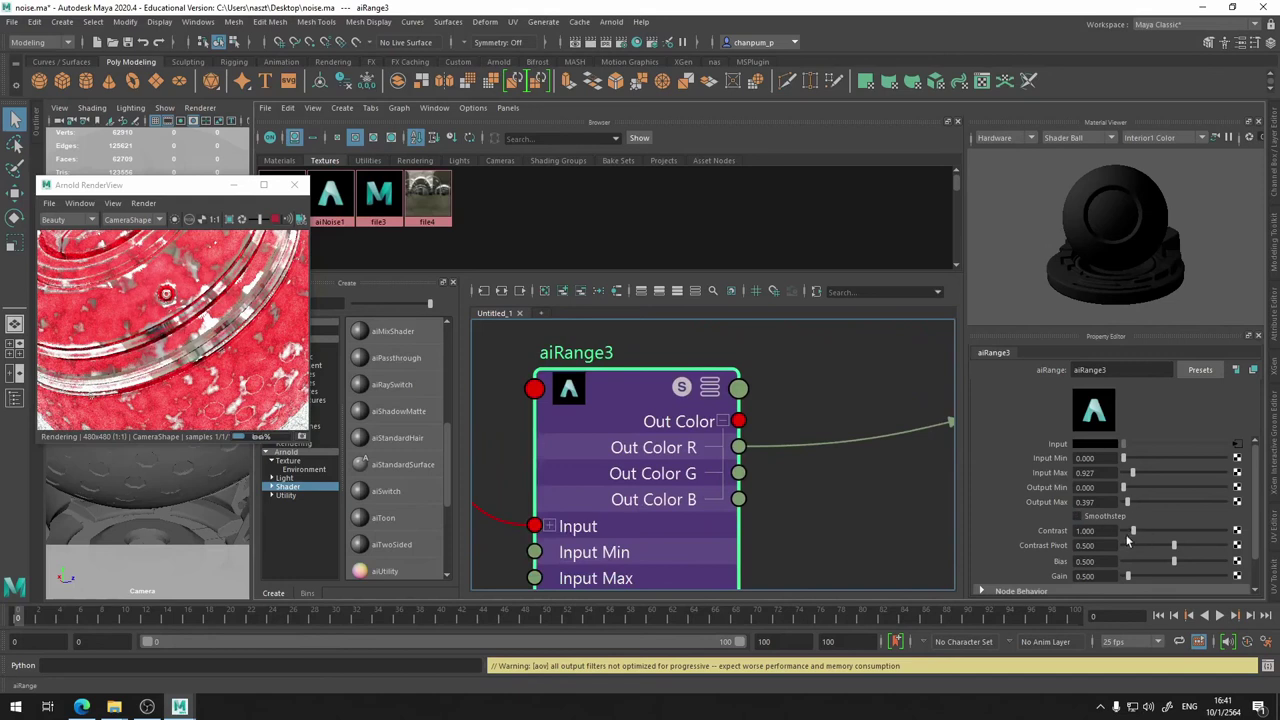
- Set aiRange3's Contrast to 3.113 and restart the Arnold preview render
left_click_drag(1135, 531, 1128, 533)
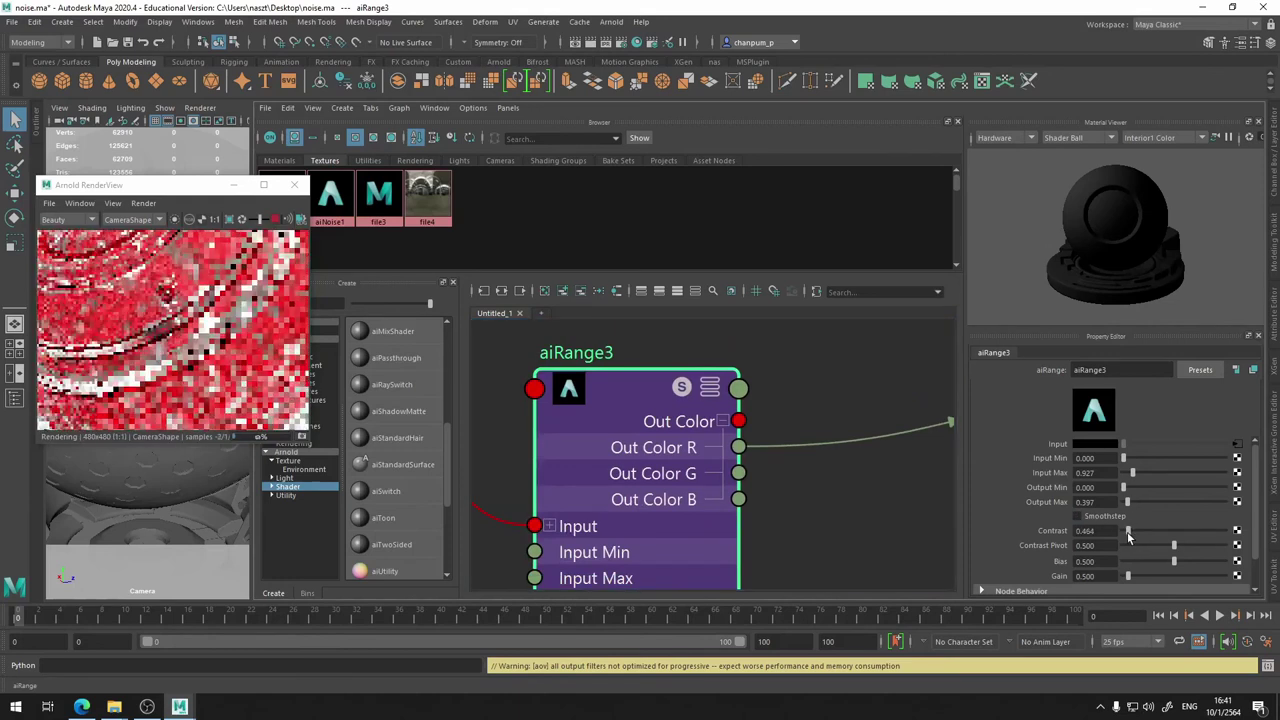
left_click_drag(1128, 537, 1157, 535)
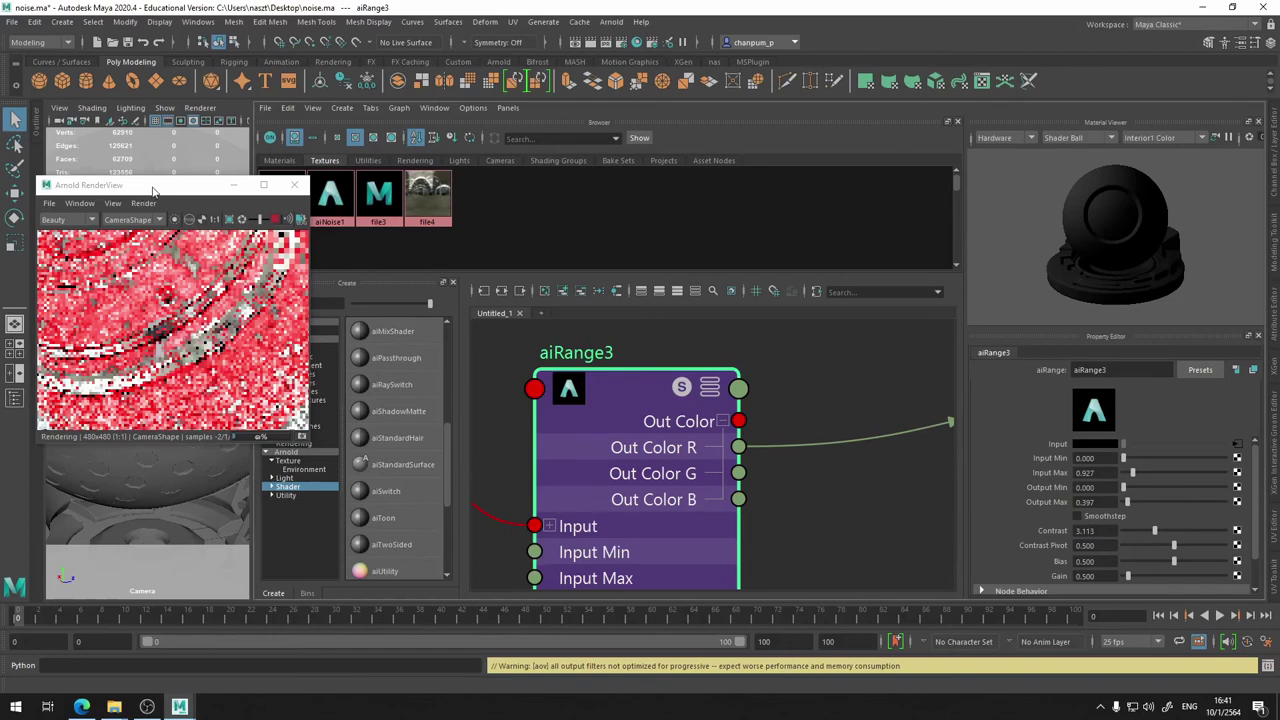
left_click_drag(153, 190, 162, 189)
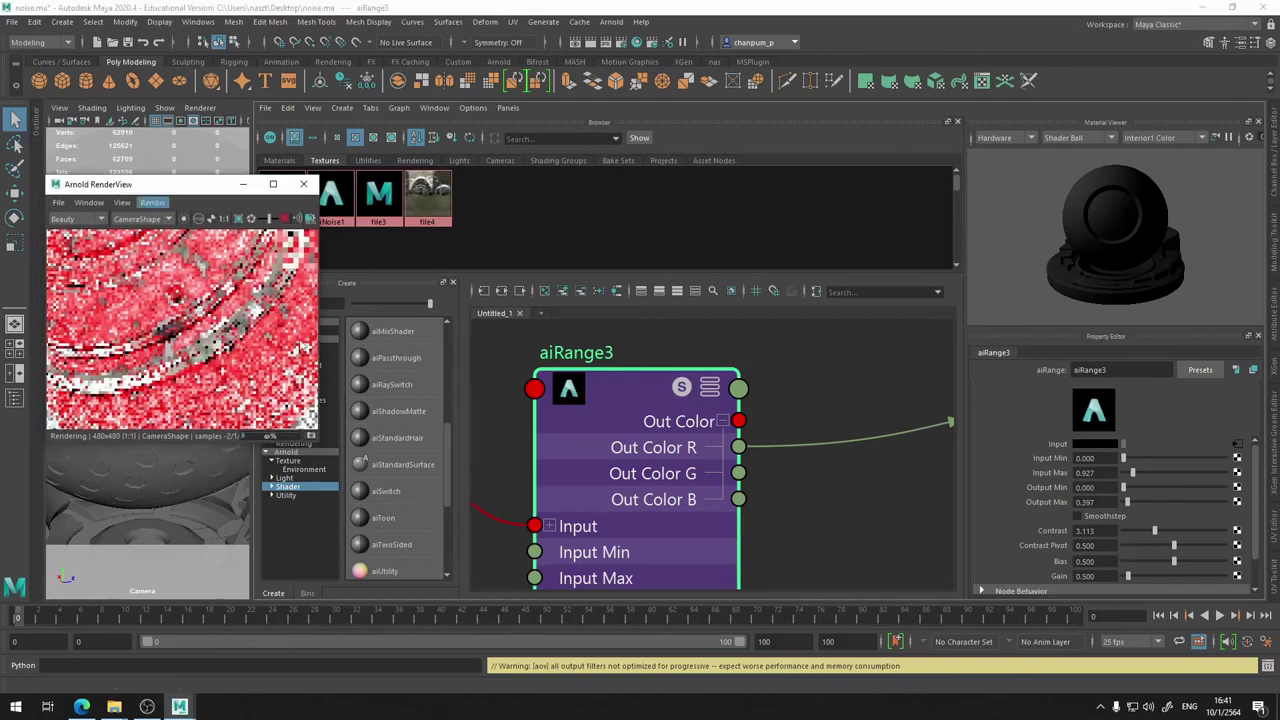
left_click(284, 218)
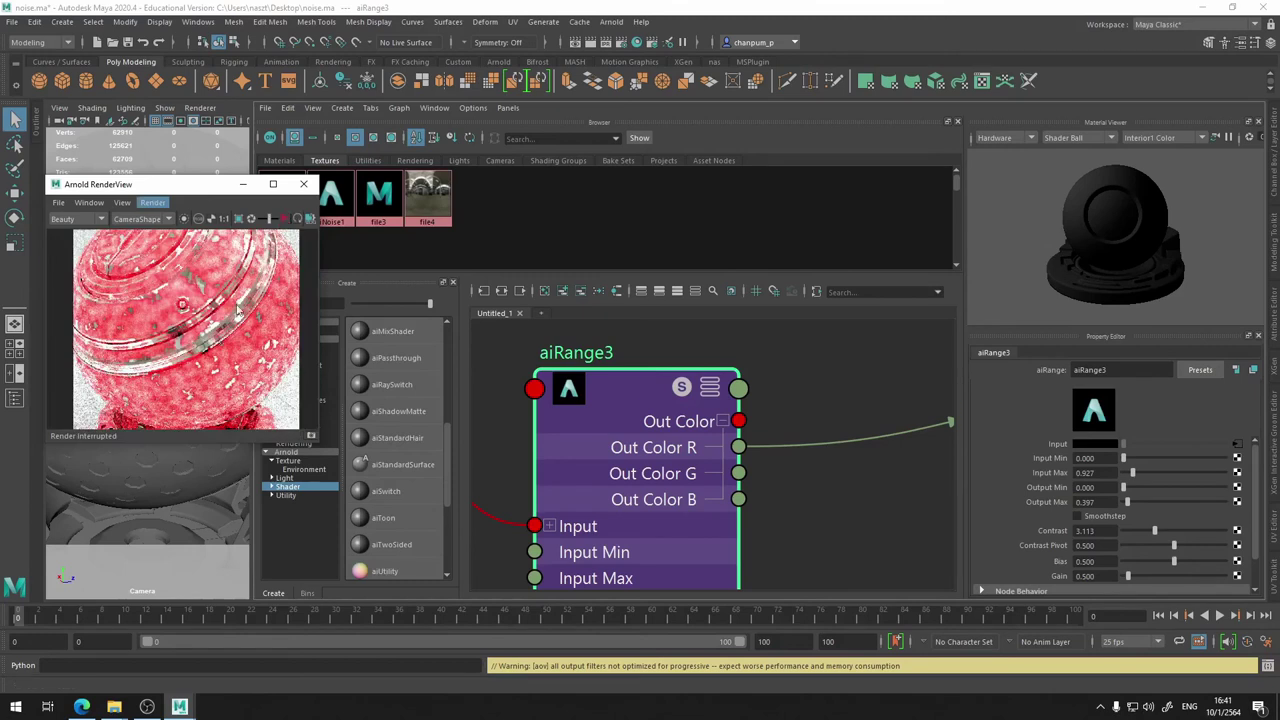
left_click(284, 218)
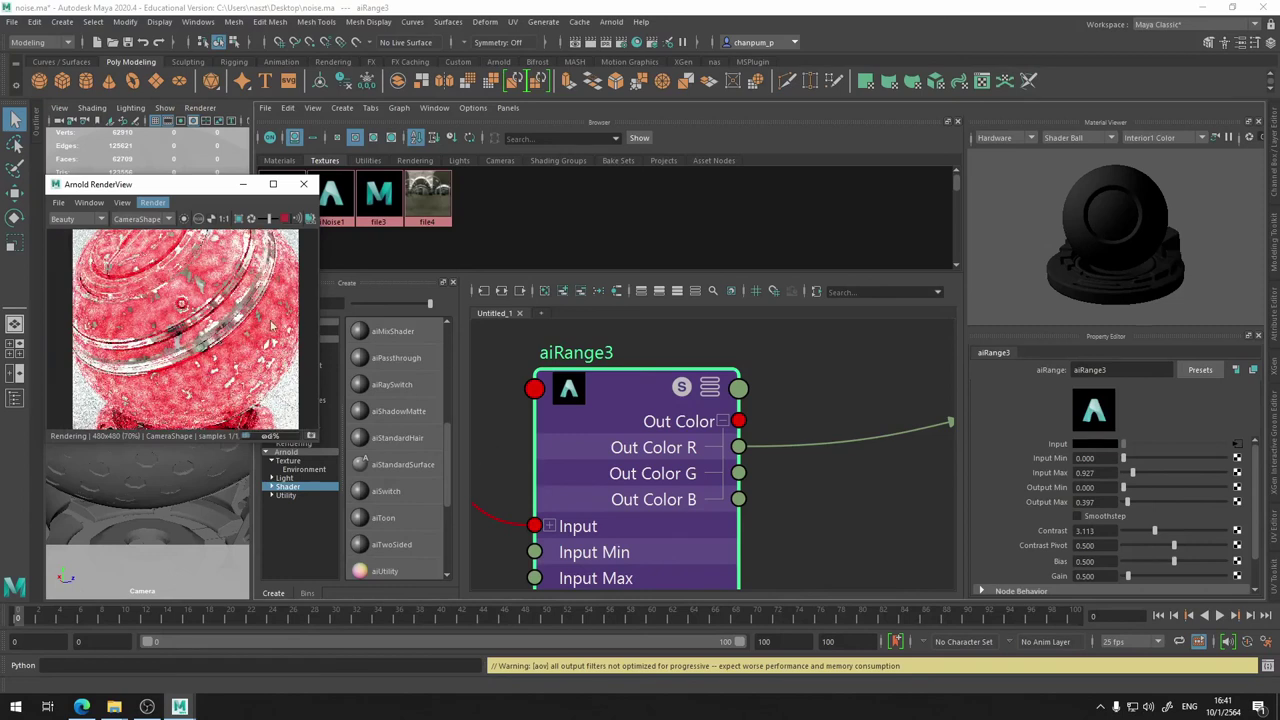
scroll(270, 325, "up", 2)
scroll(260, 328, "down", 3)
scroll(250, 330, "up", 3)
scroll(230, 333, "down", 2)
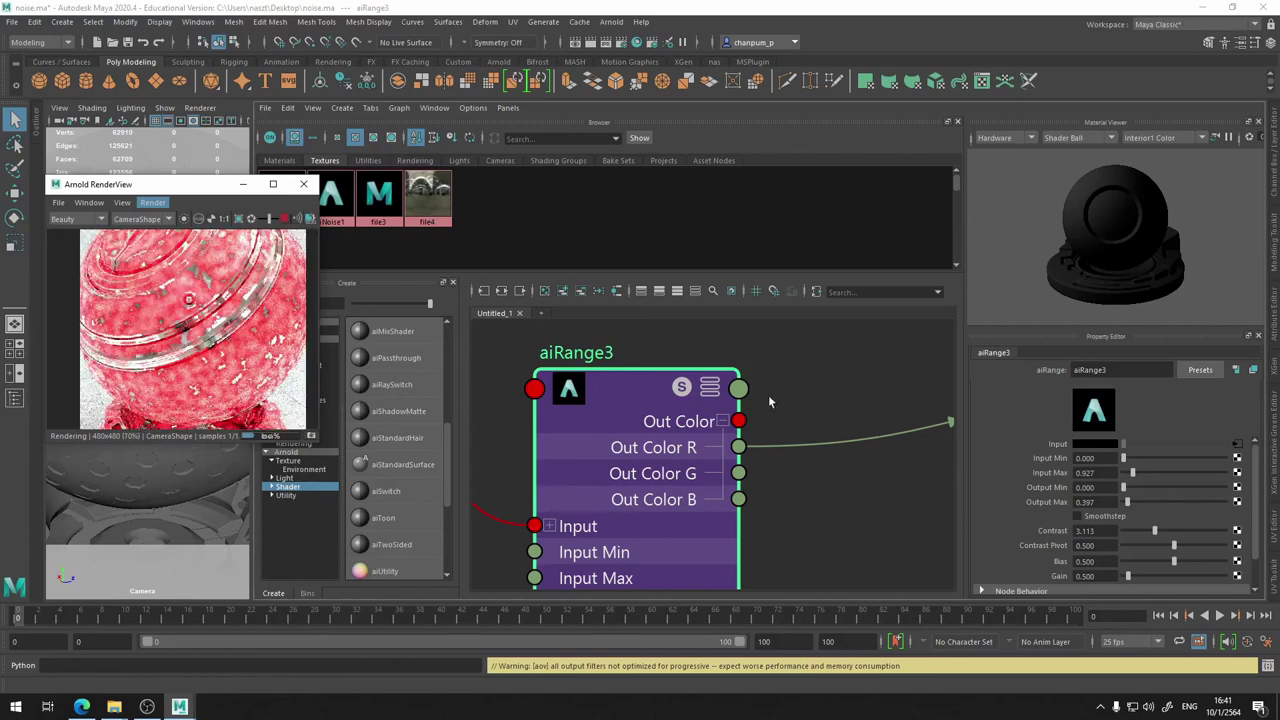
- Select aiColorCorrect2 and set its contrast pivot to 0.105
mouse_move(826, 396)
middle_mouse_down()
mouse_move(811, 481)
mouse_move(577, 528)
middle_mouse_up()
scroll(811, 481, "down", 4)
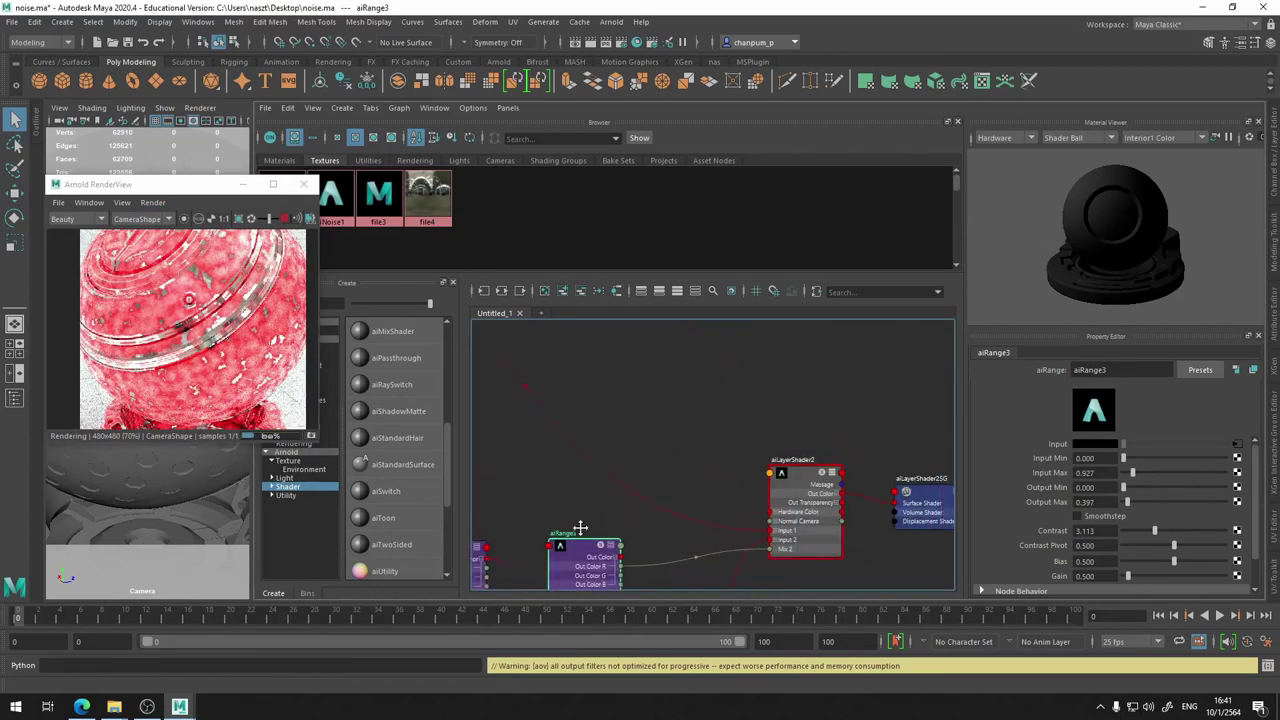
scroll(577, 528, "down", 2)
scroll(498, 446, "down", 1)
middle_click_drag(545, 414, 720, 407)
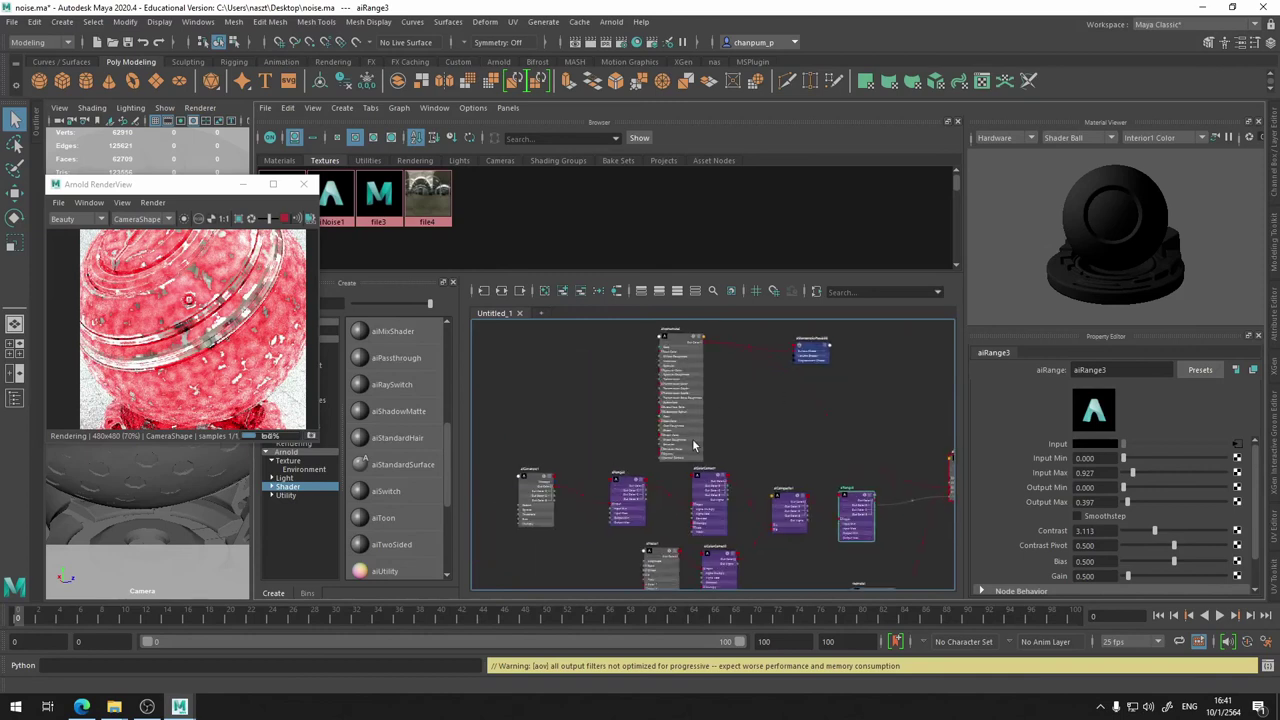
scroll(648, 547, "up", 5)
mouse_move(705, 469)
middle_mouse_down()
mouse_move(654, 583)
mouse_move(614, 328)
middle_mouse_up()
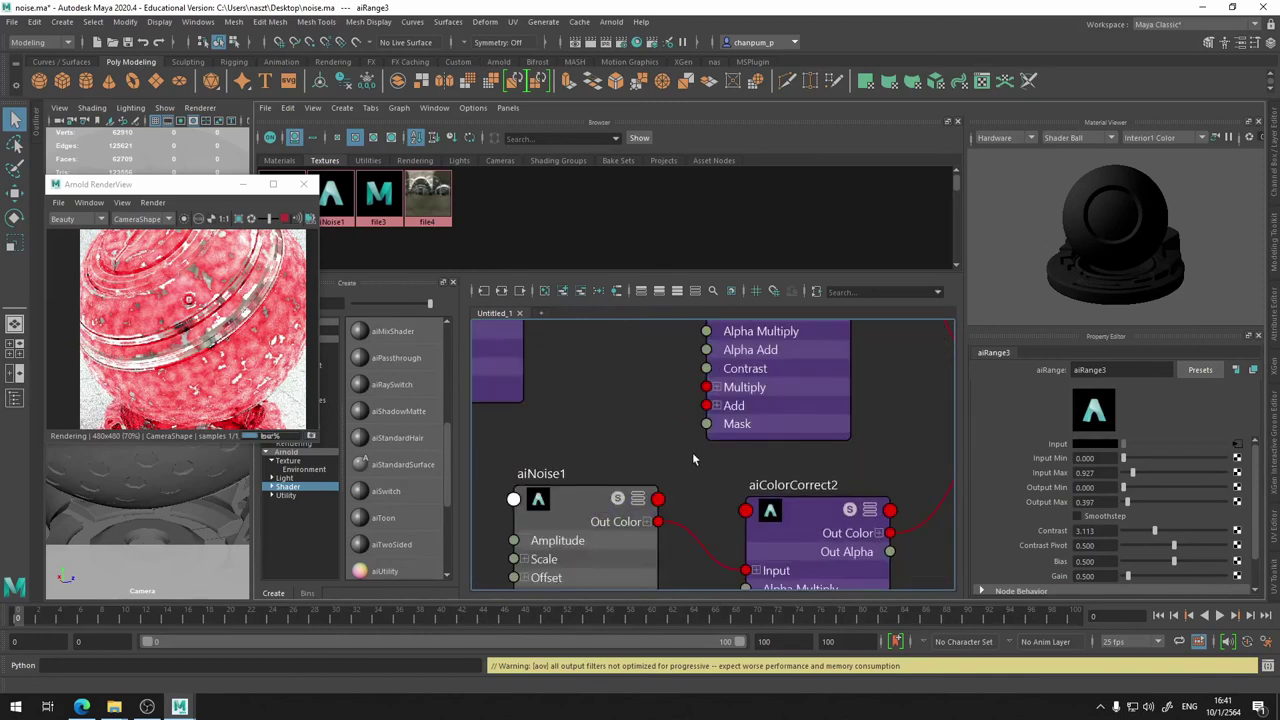
middle_click_drag(692, 452, 548, 335)
left_click(710, 418)
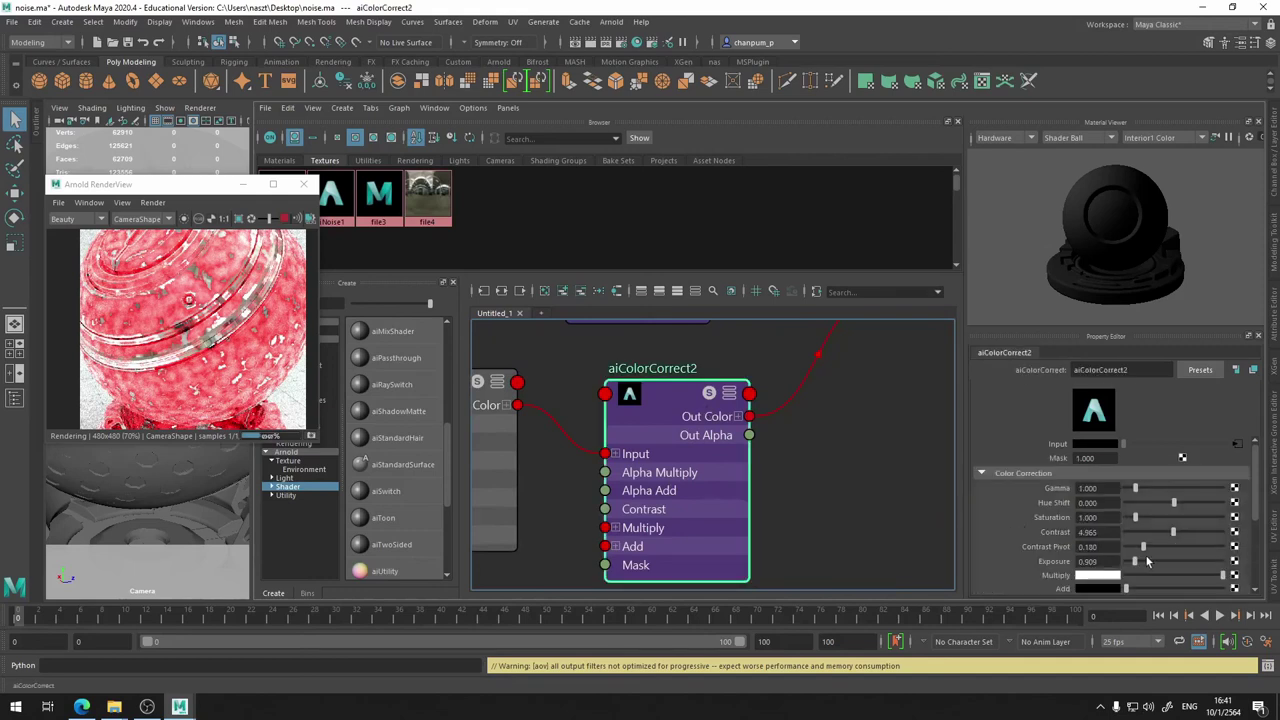
left_click_drag(1143, 547, 1135, 555)
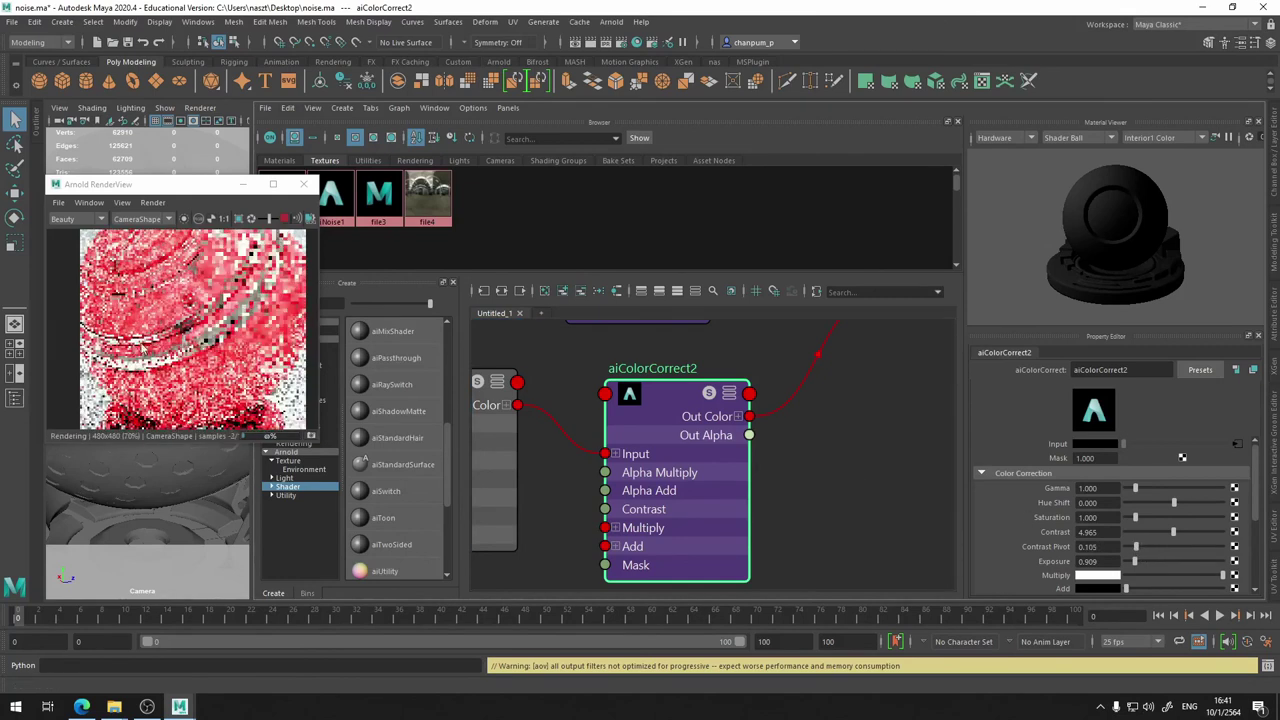
left_click(224, 218)
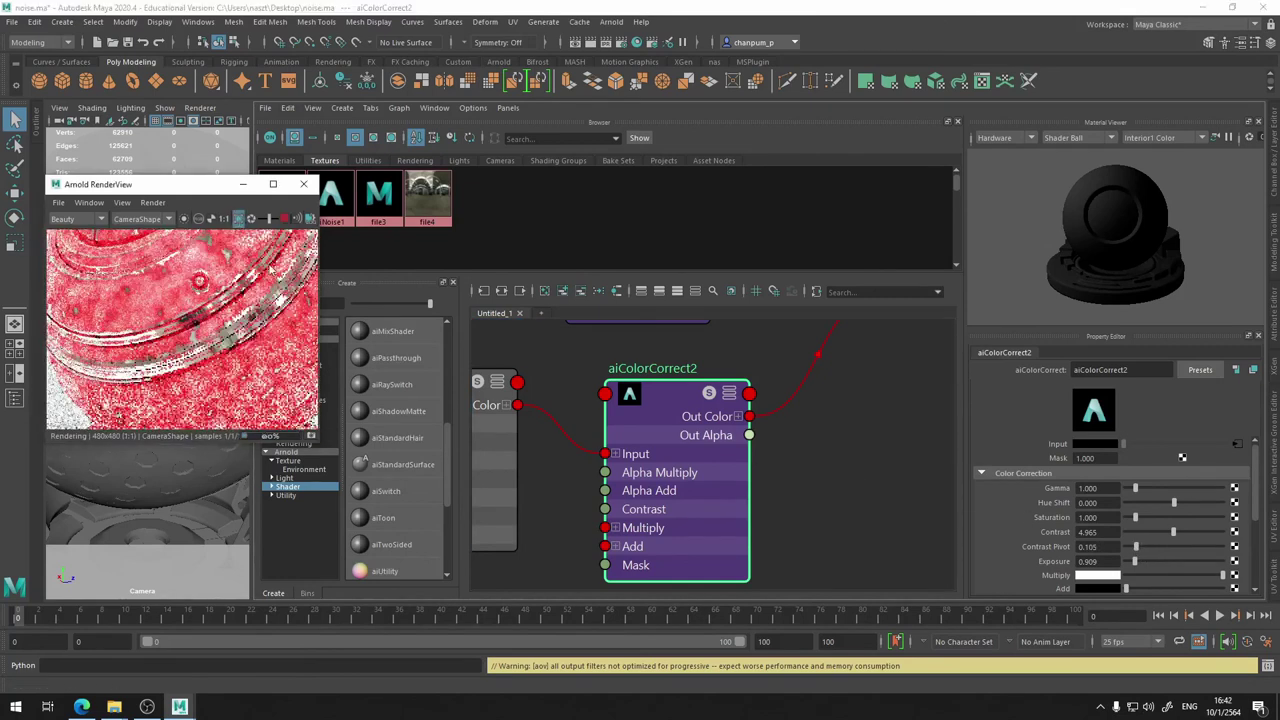
- Enable Crop Render Region over the chrome bands; set aiColorCorrect2 exposure 0, contrast pivot 0.154
left_click(240, 219)
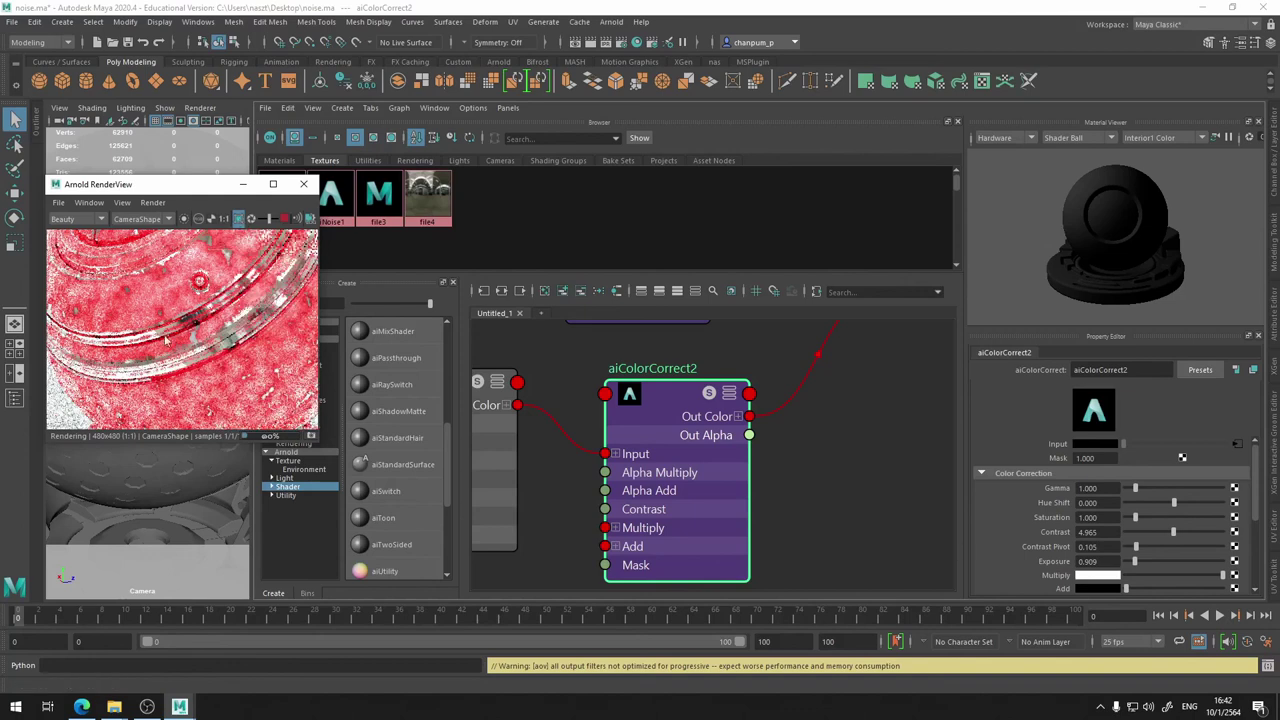
left_click_drag(107, 249, 277, 368)
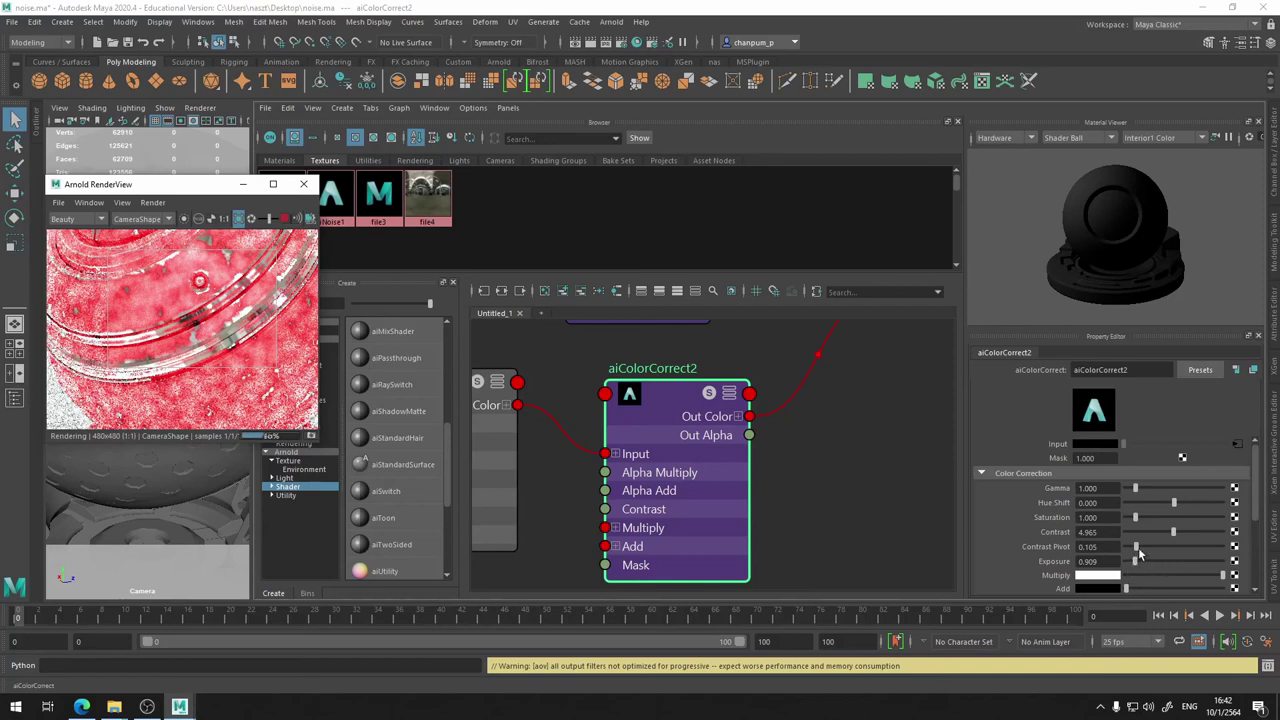
left_click_drag(1136, 561, 1126, 566)
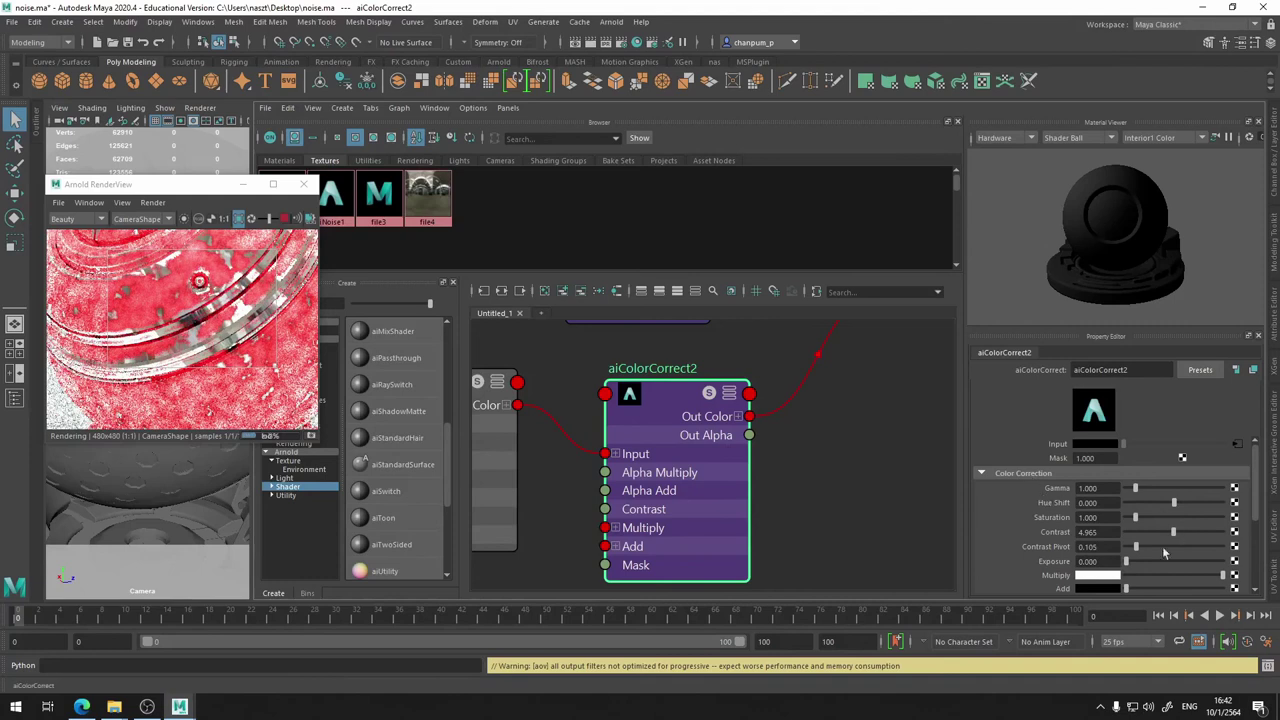
left_click_drag(1137, 547, 1185, 532)
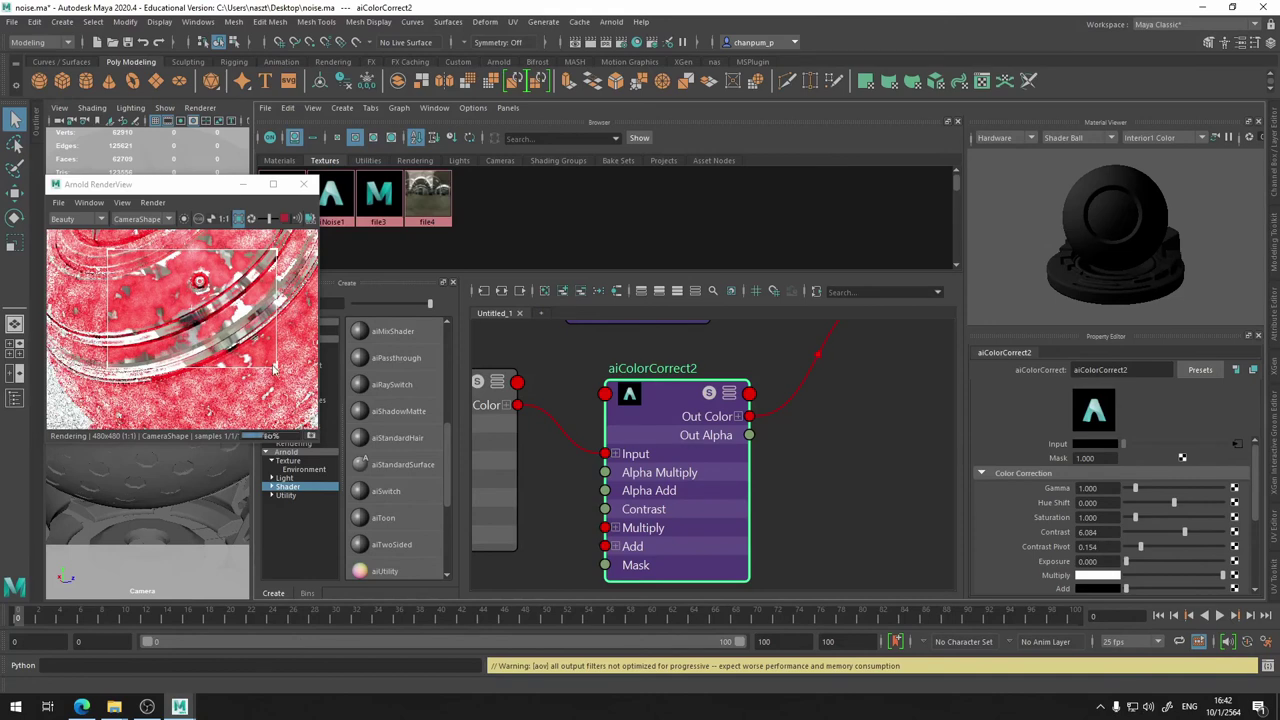
left_click_drag(277, 368, 305, 430)
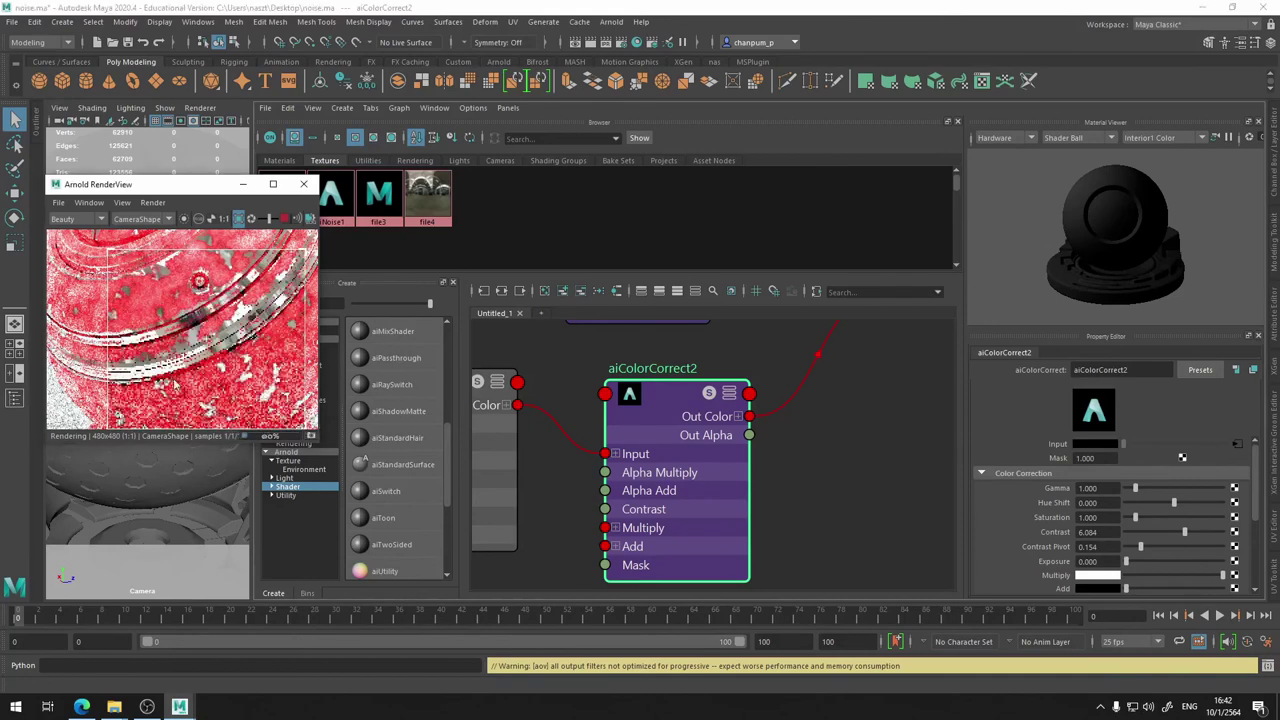
scroll(230, 380, "down", 3)
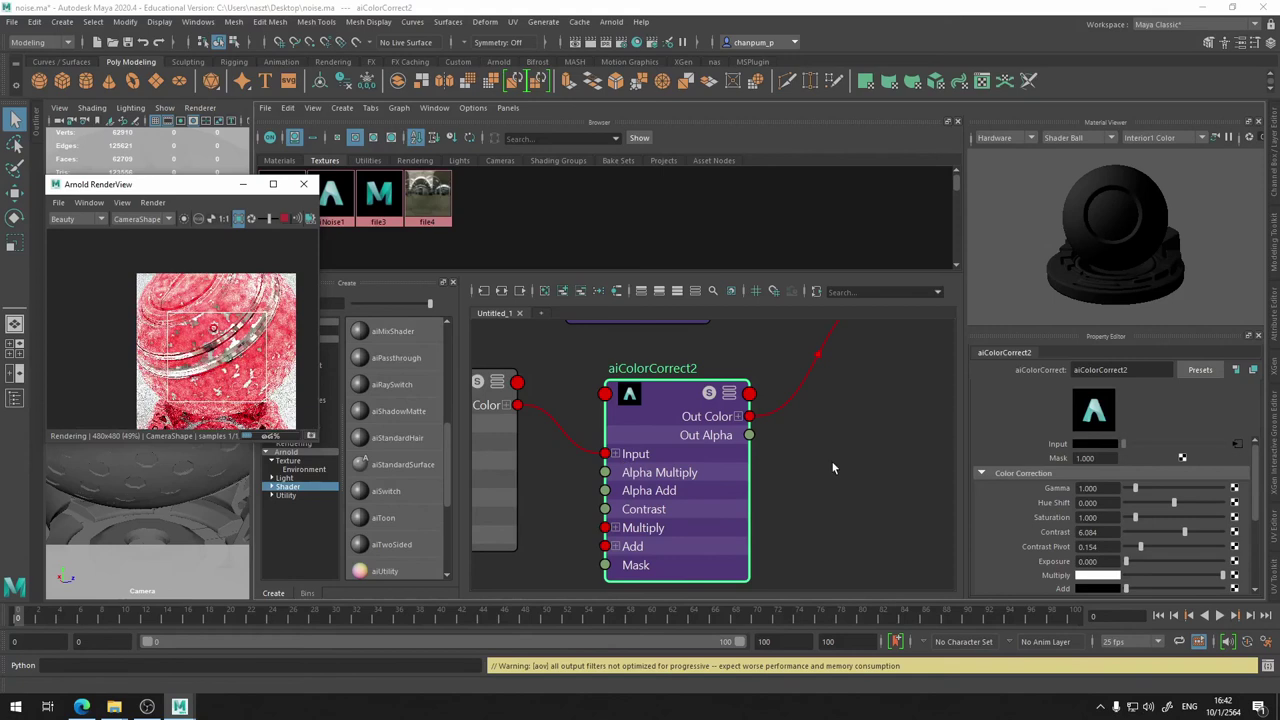
middle_click_drag(831, 460, 619, 617, "alt")
mouse_move(813, 491)
middle_mouse_down("alt")
mouse_move(697, 605)
mouse_move(494, 543)
middle_mouse_up("alt")
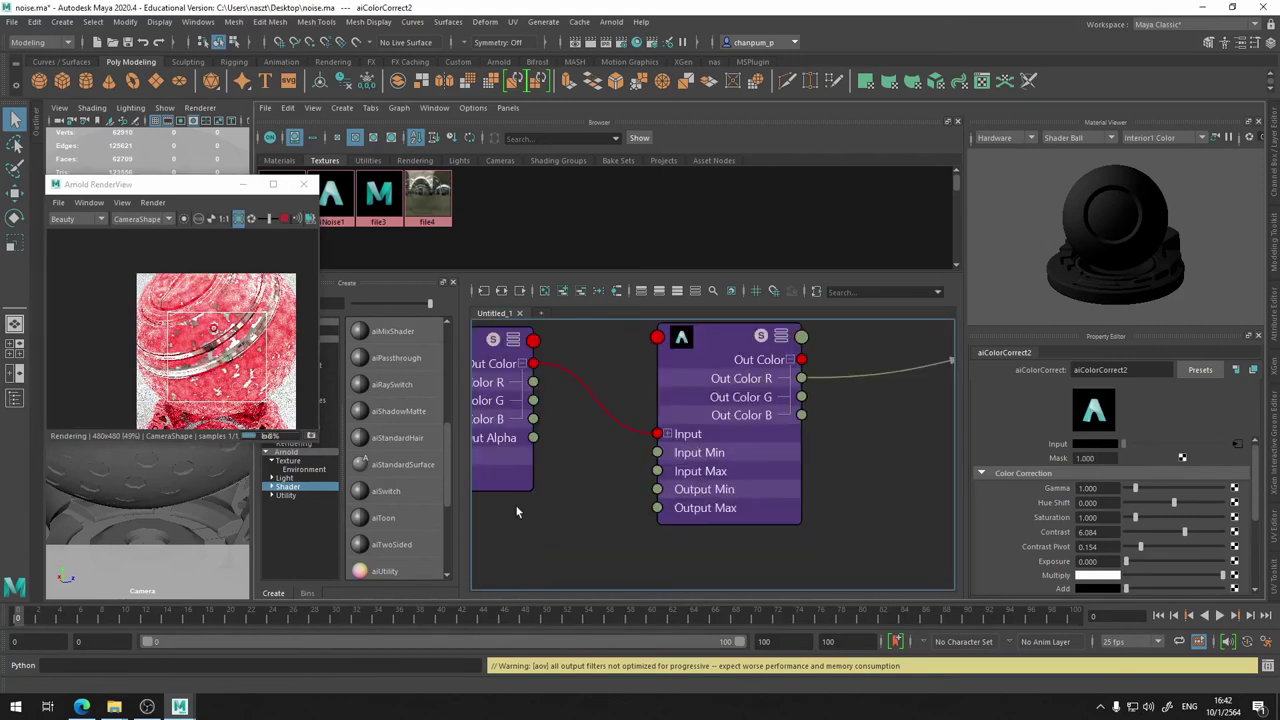
- Set aiRange3's Contrast to 4.040 and Input Max to 1.325
left_click(714, 359)
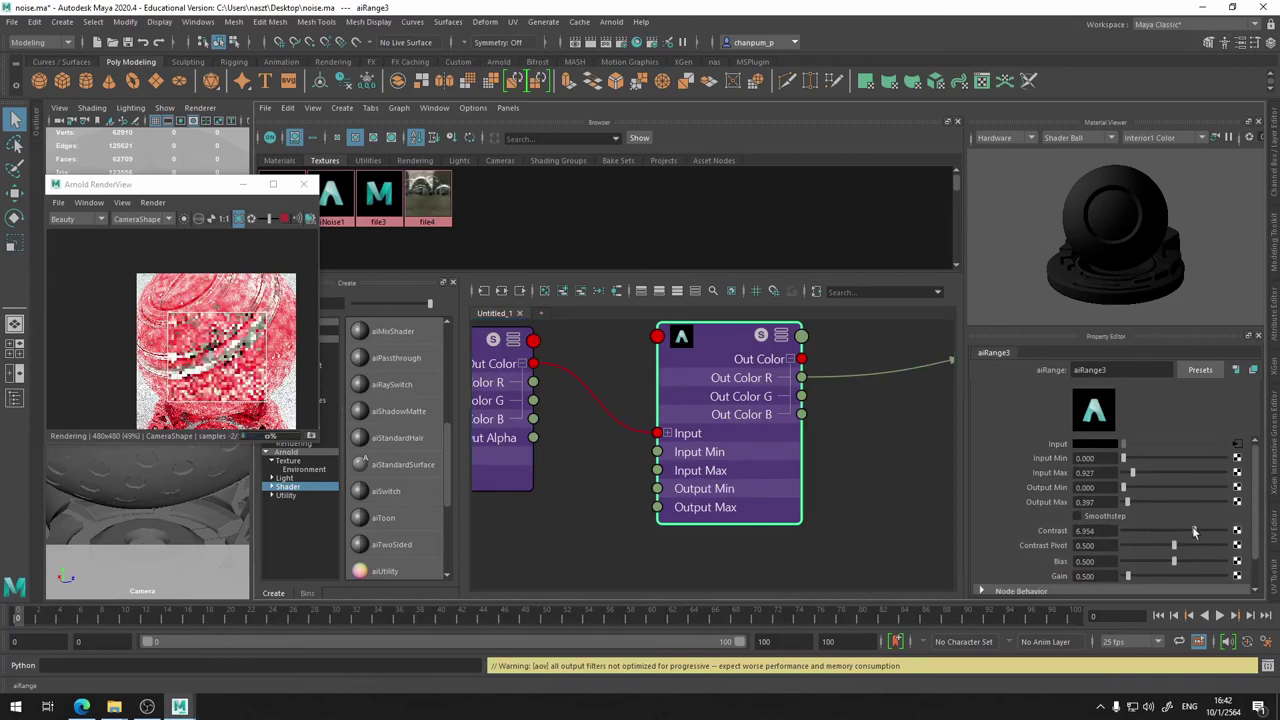
left_click_drag(1193, 530, 1163, 530)
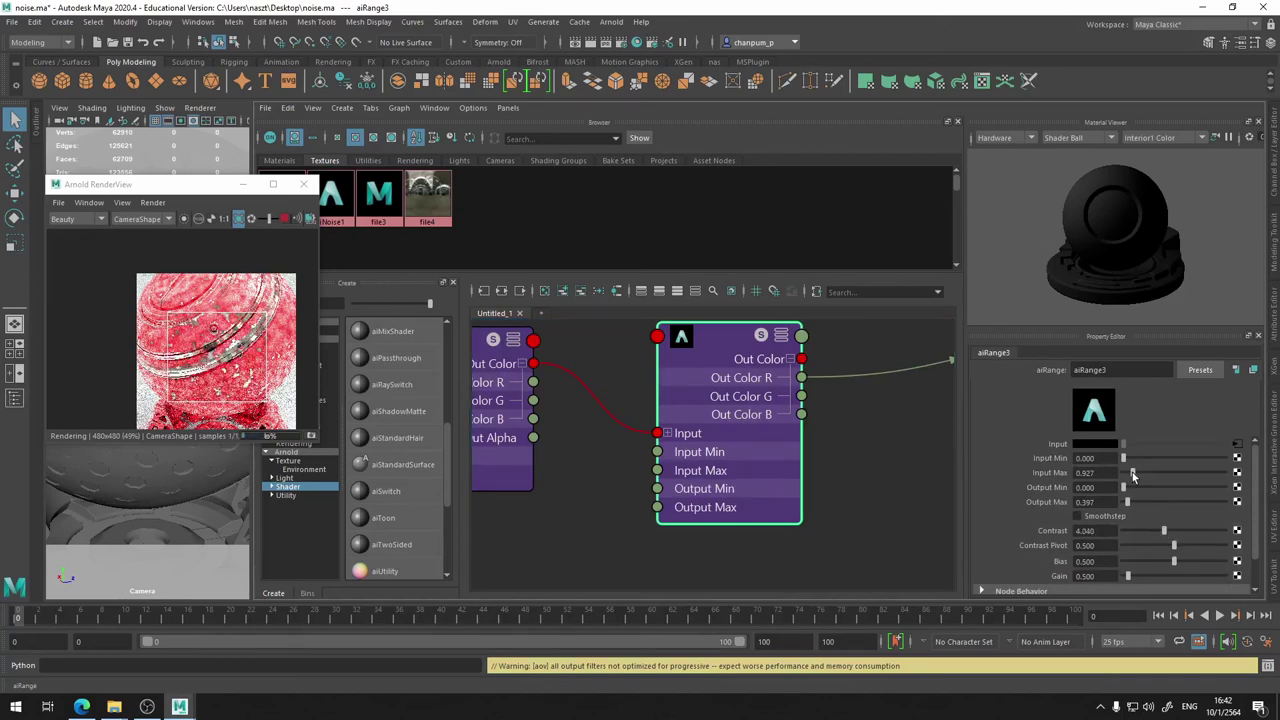
left_click_drag(1133, 476, 1136, 477)
scroll(150, 380, "up", 3)
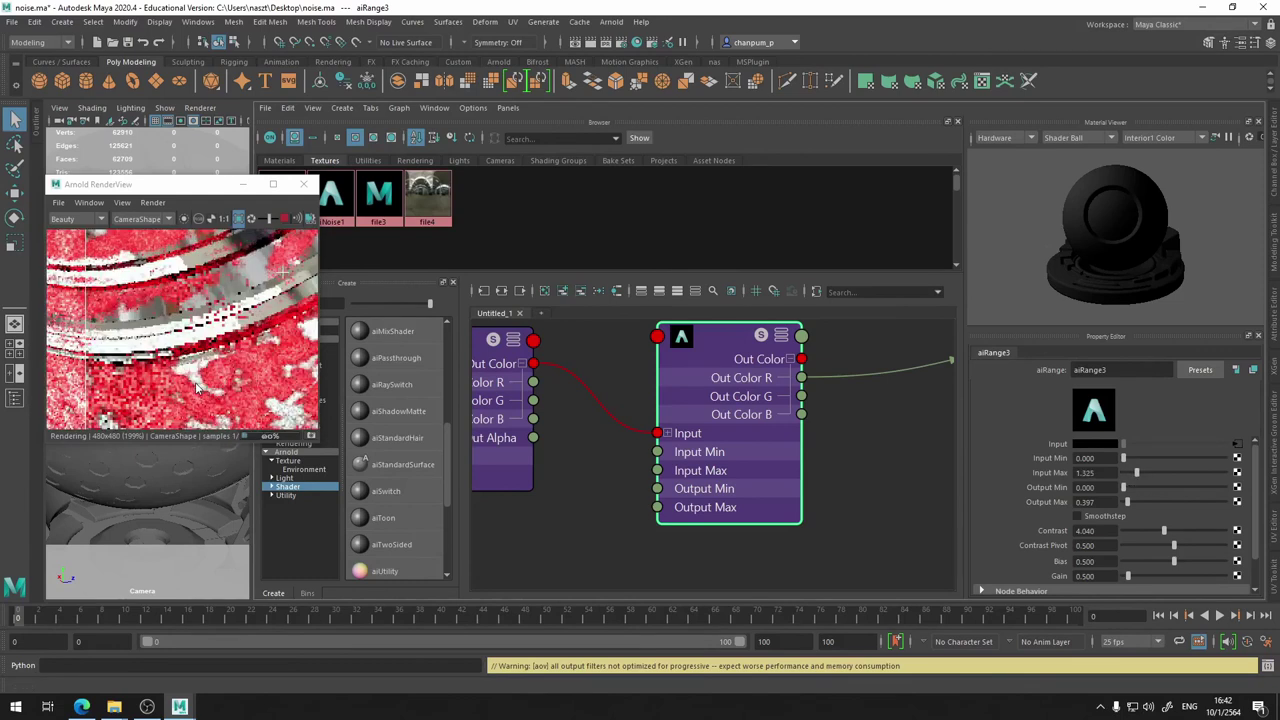
scroll(197, 390, "down", 3)
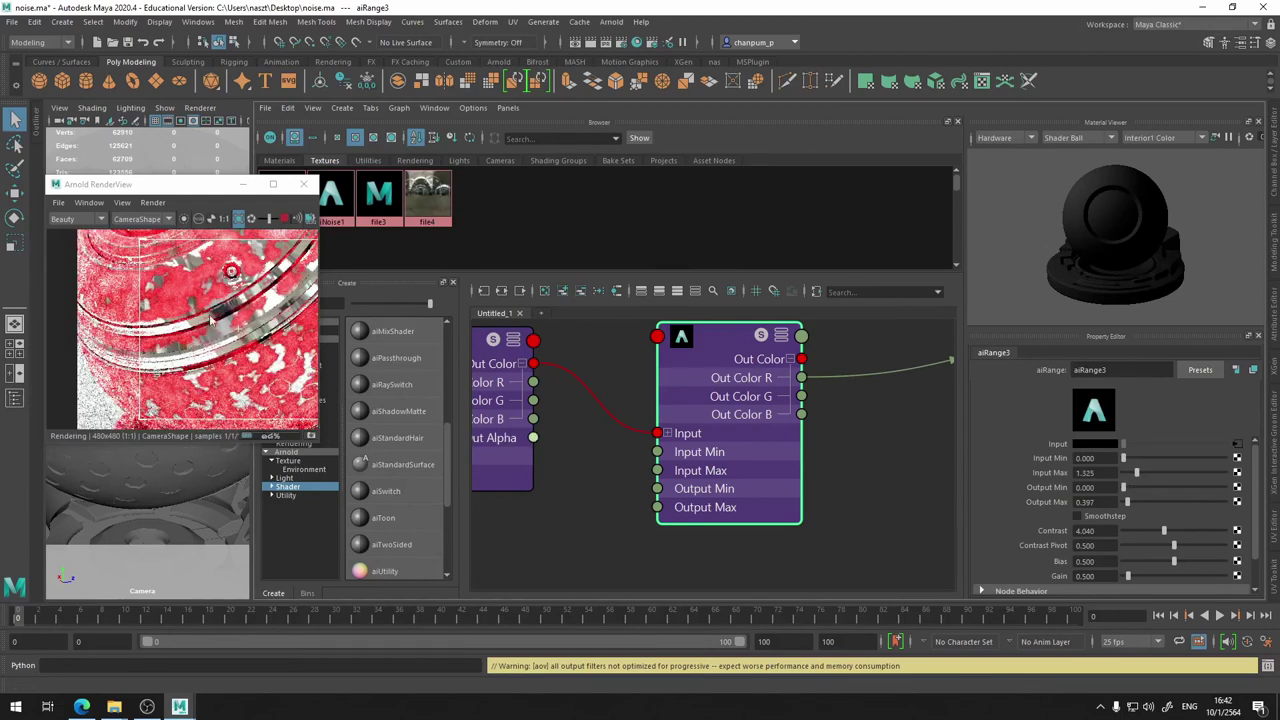
scroll(205, 313, "down", 2)
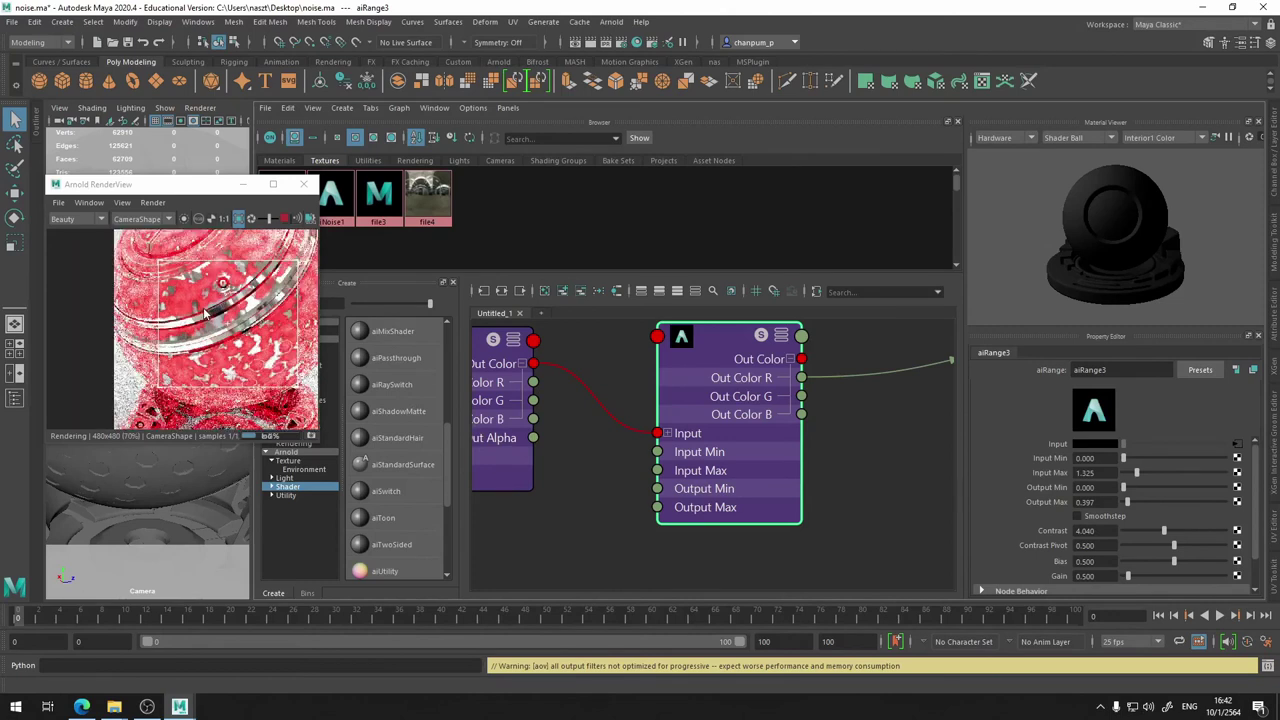
middle_click_drag(567, 501, 583, 506, "alt")
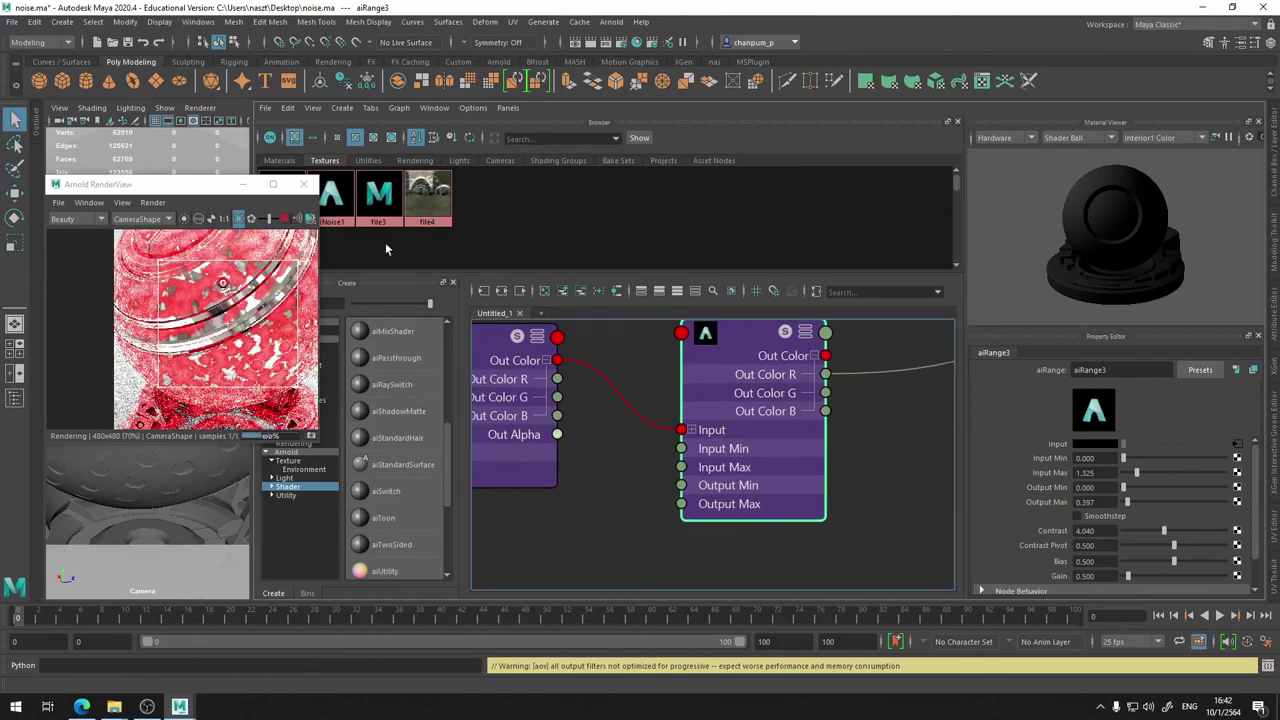
- Select aiNoise1, then frame aiColorCorrect1, aiComposite1 and aiRange3 in the Node Editor
mouse_move(574, 540)
middle_mouse_down("alt")
mouse_move(813, 445)
mouse_move(690, 467)
mouse_move(987, 443)
middle_mouse_up("alt")
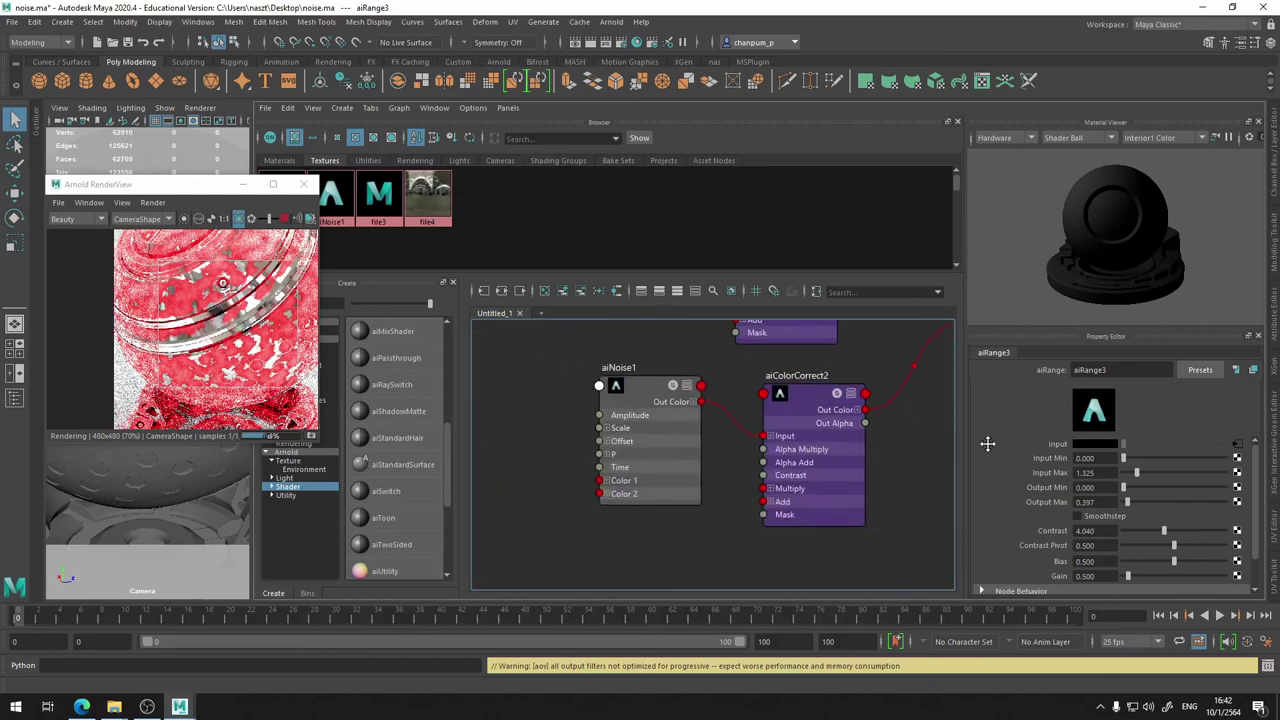
middle_click_drag(794, 452, 811, 455, "alt")
left_click(641, 398)
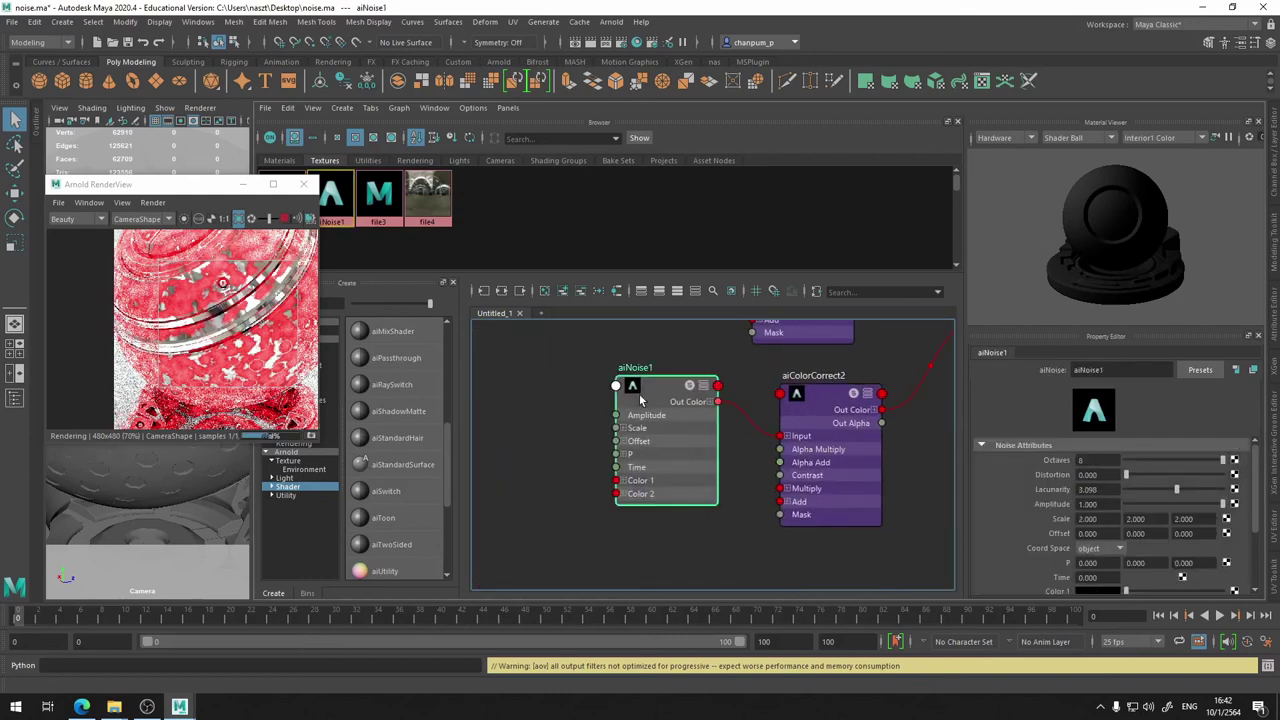
scroll(700, 410, "down", 2)
scroll(740, 420, "down", 2)
scroll(762, 425, "down", 2)
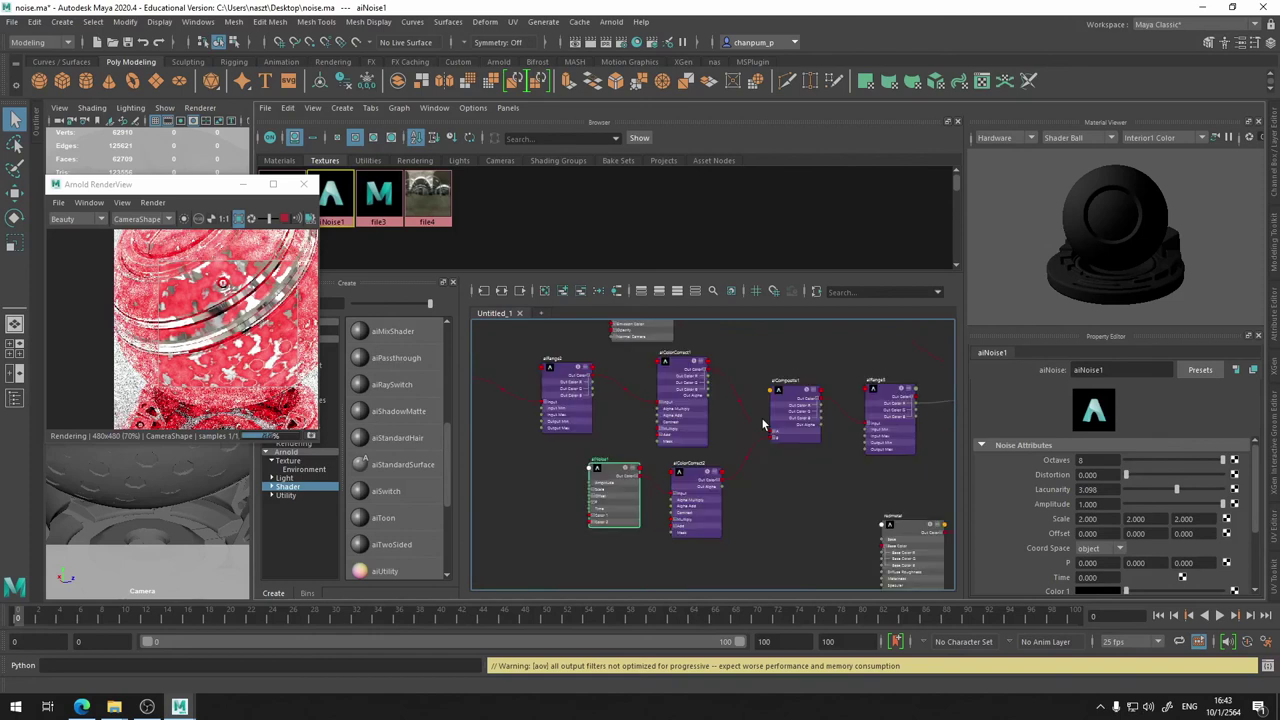
scroll(762, 425, "up", 3)
mouse_move(753, 357)
middle_mouse_down("alt")
mouse_move(583, 360)
mouse_move(643, 394)
middle_mouse_up("alt")
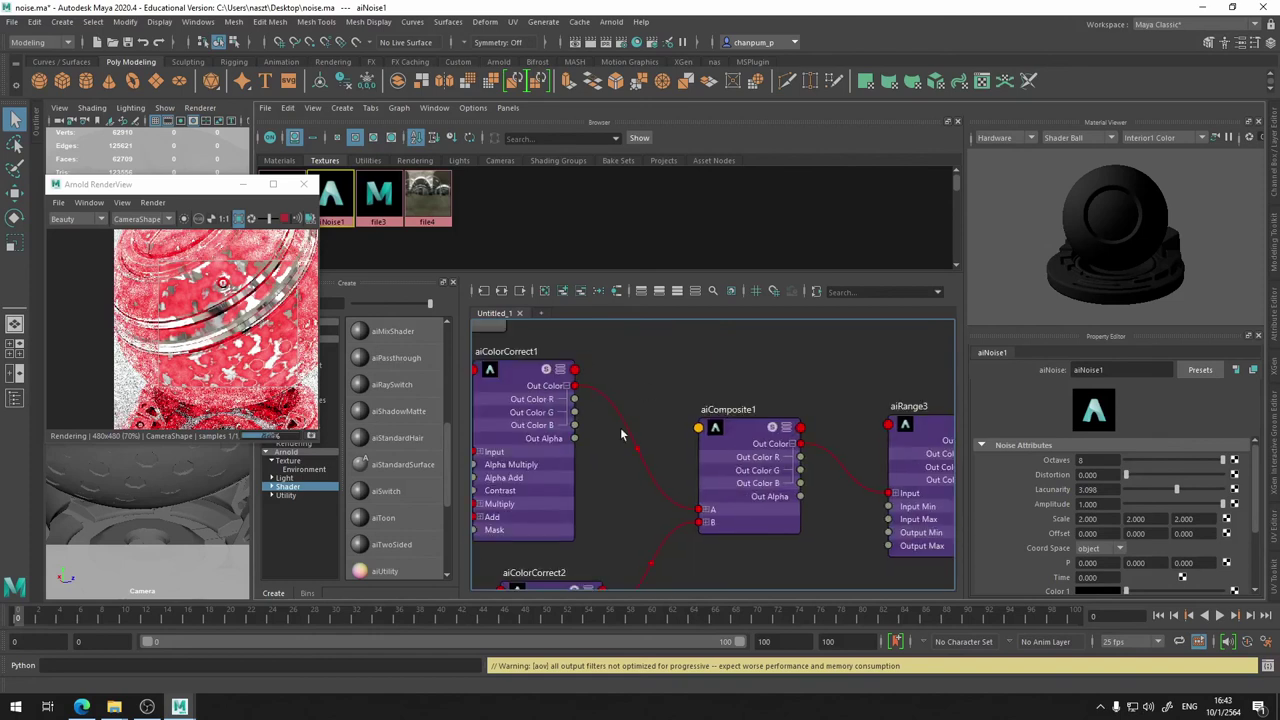
- Connect aiColorCorrect1's Out Color R to aiLayerShader2's Mix 2 input
left_click_drag(574, 385, 637, 348)
middle_click_drag(818, 378, 617, 383, "alt")
scroll(646, 378, "down", 2)
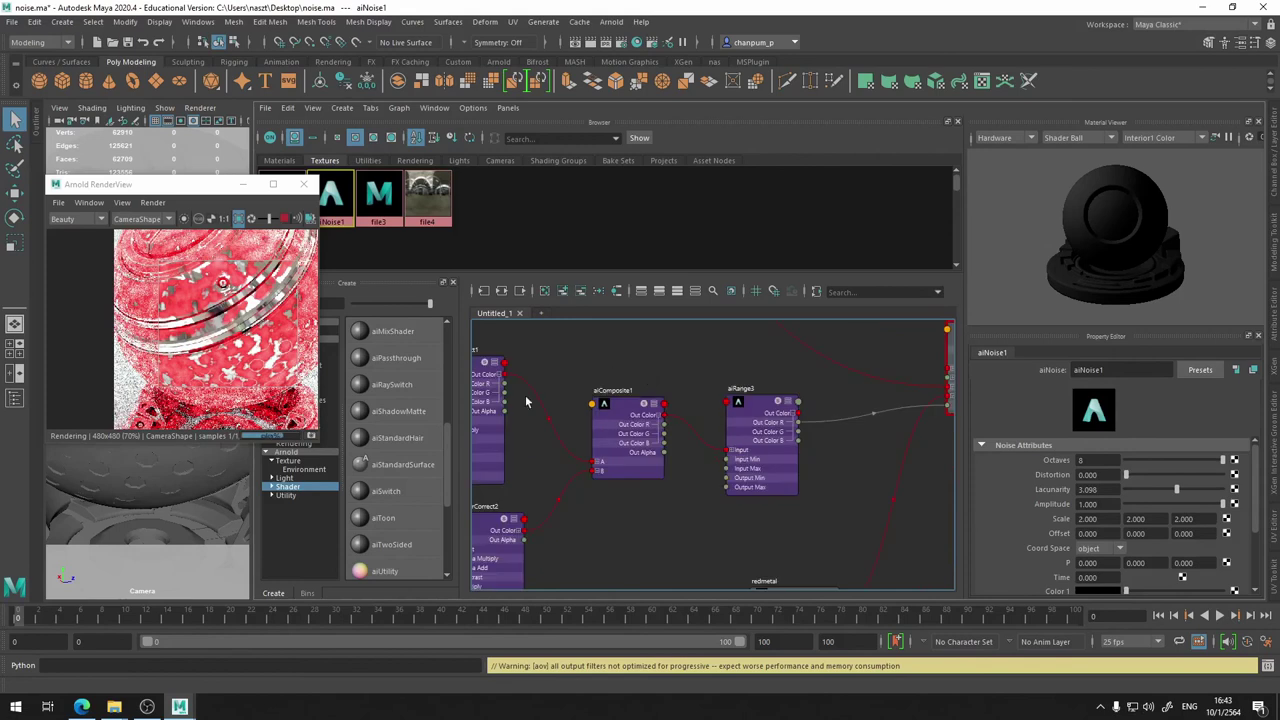
left_click_drag(505, 388, 948, 399)
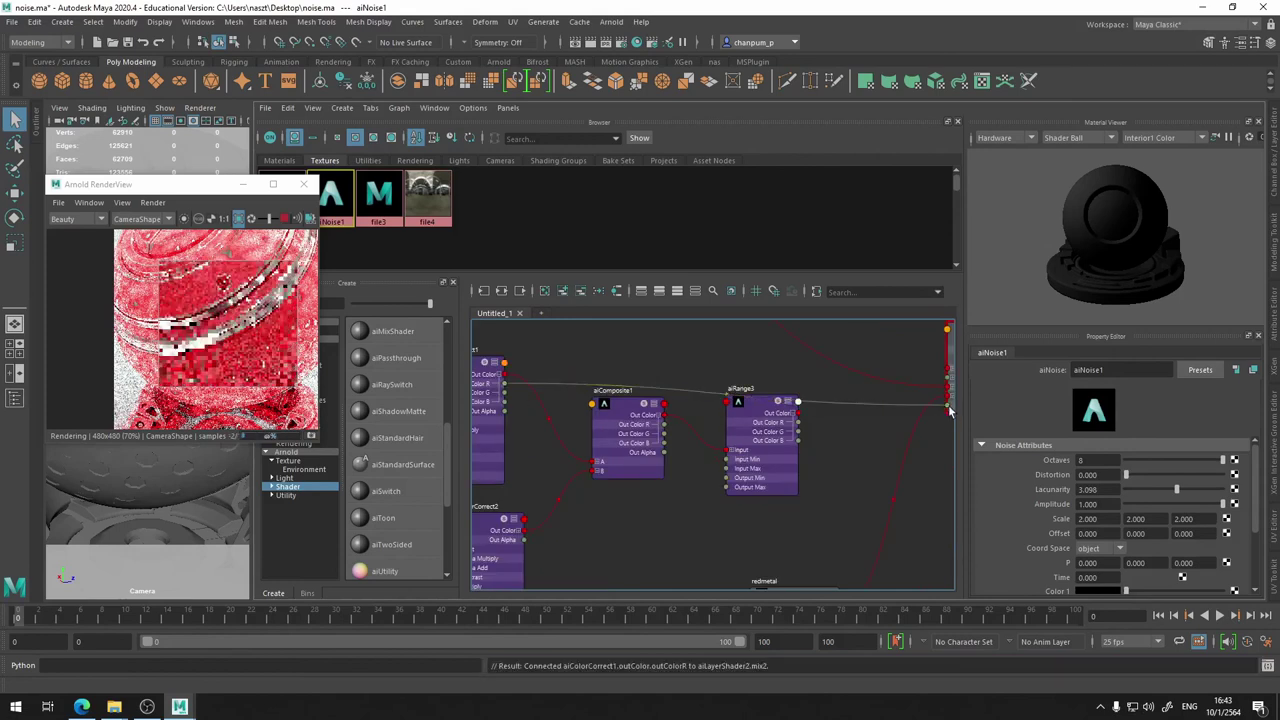
scroll(270, 323, "up", 5)
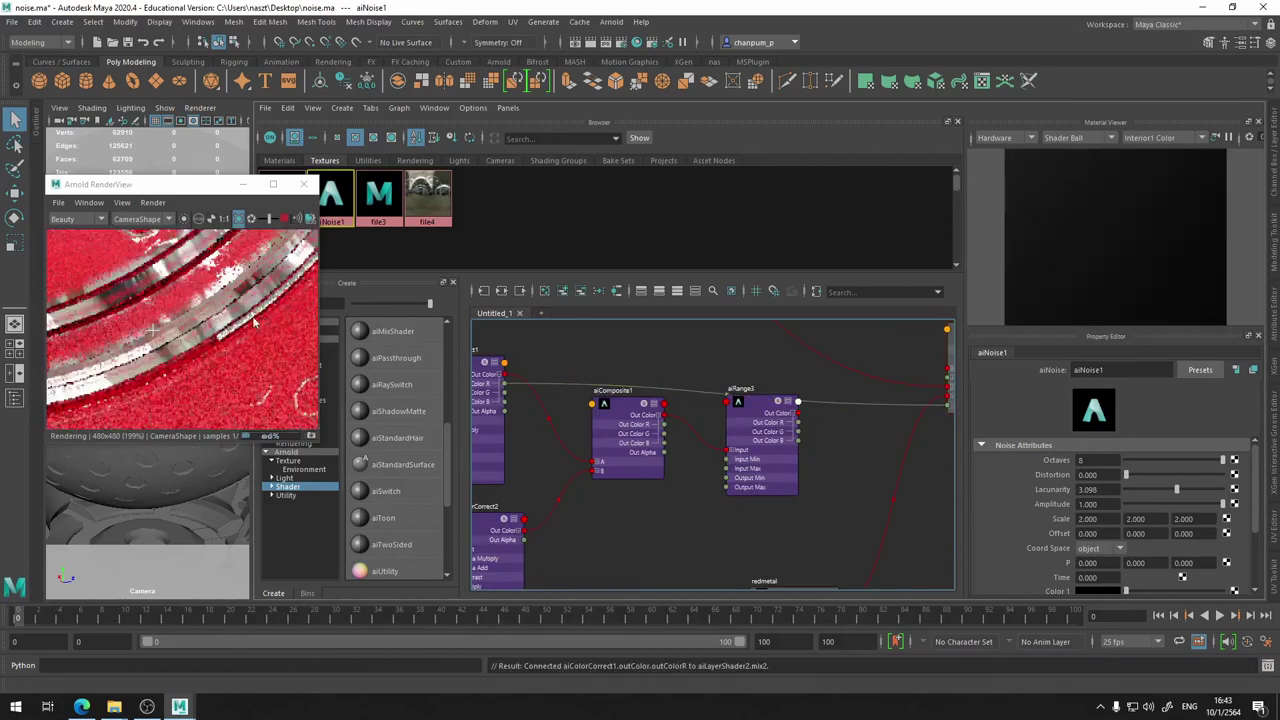
scroll(250, 388, "down", 2)
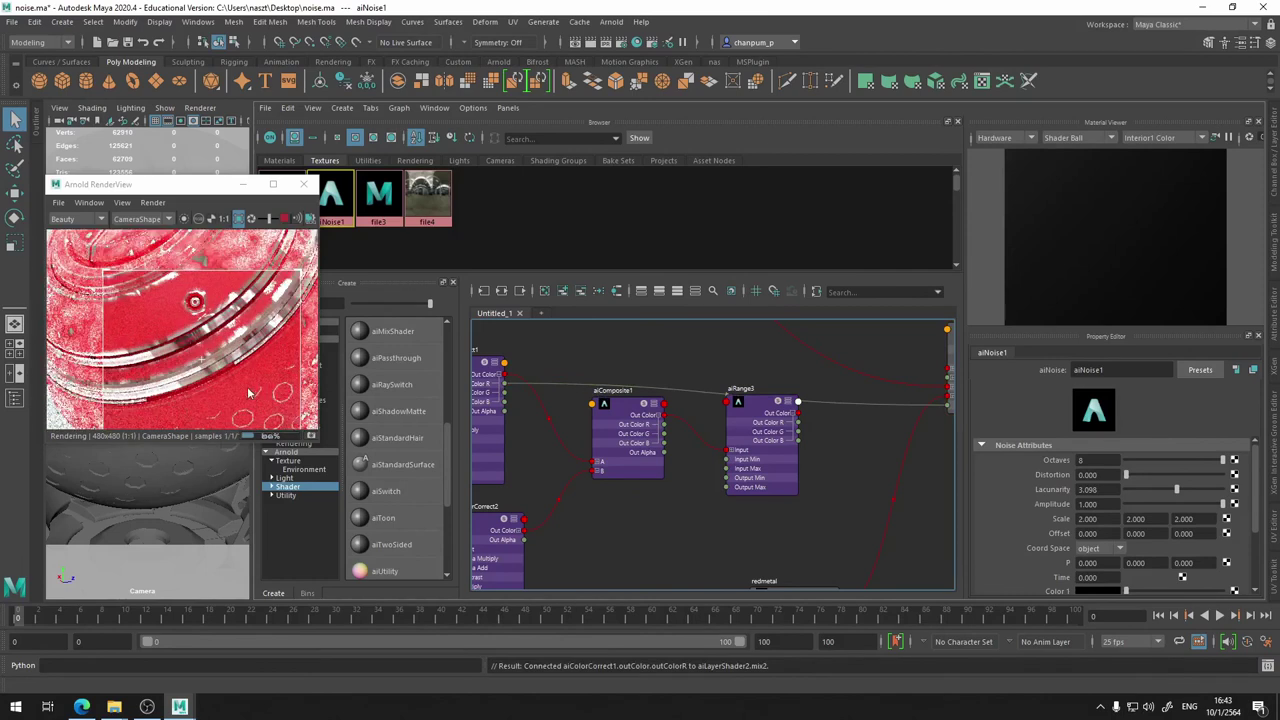
scroll(247, 386, "up", 2)
scroll(210, 392, "down", 2)
- Pan the Node Editor over redmetal and aiNoise1 to bring aiRange2 into view
mouse_move(625, 545)
middle_mouse_down("alt")
mouse_move(774, 360)
mouse_move(760, 428)
mouse_move(669, 542)
middle_mouse_up("alt")
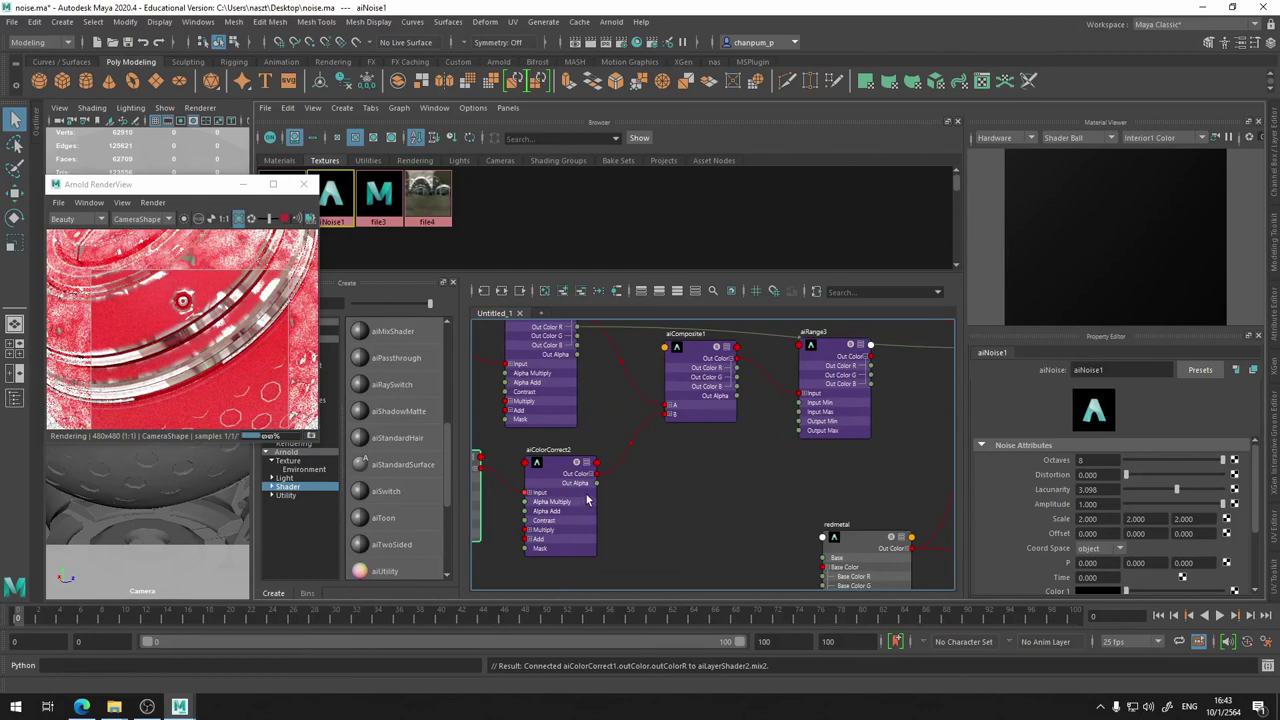
mouse_move(588, 500)
middle_mouse_down("alt")
mouse_move(849, 486)
mouse_move(760, 490)
middle_mouse_up("alt")
mouse_move(720, 534)
middle_mouse_down("alt")
mouse_move(823, 492)
mouse_move(806, 528)
mouse_move(783, 404)
middle_mouse_up("alt")
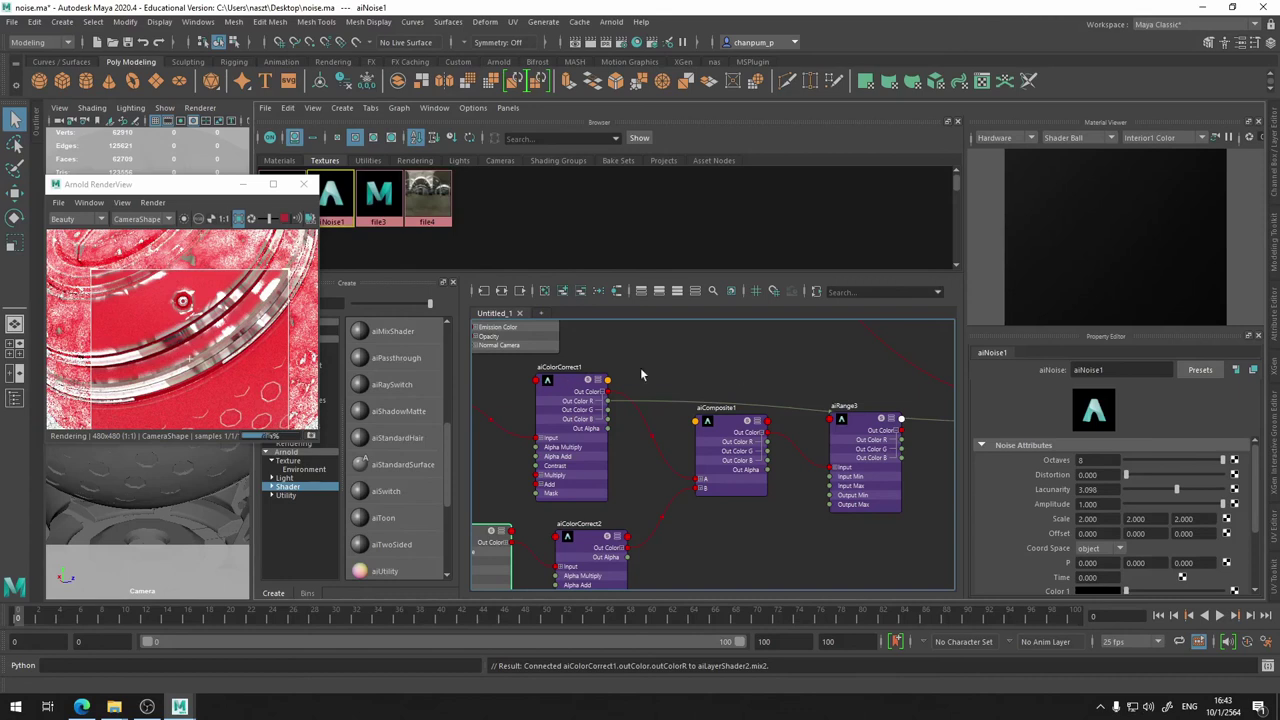
middle_click_drag(642, 375, 923, 360, "alt")
- Raise aiRange2's Output Min from 0.795 to 0.927
middle_click_drag(585, 359, 662, 367, "alt")
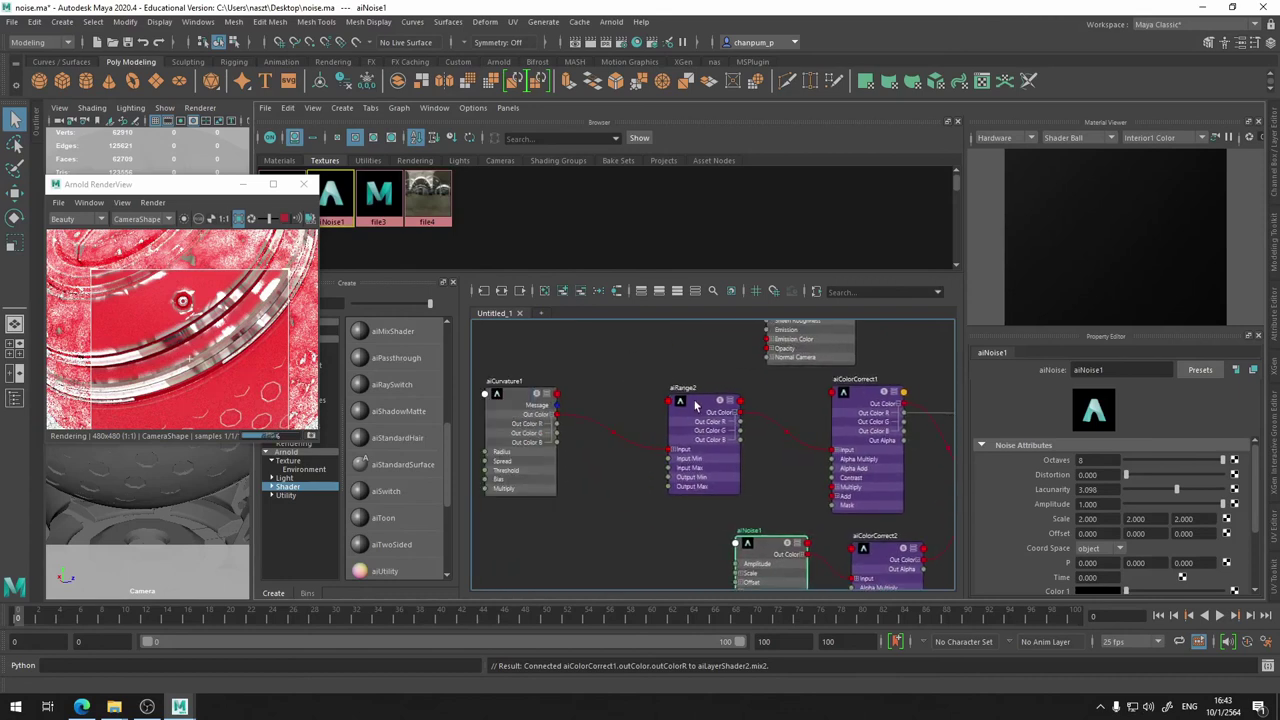
left_click(680, 402)
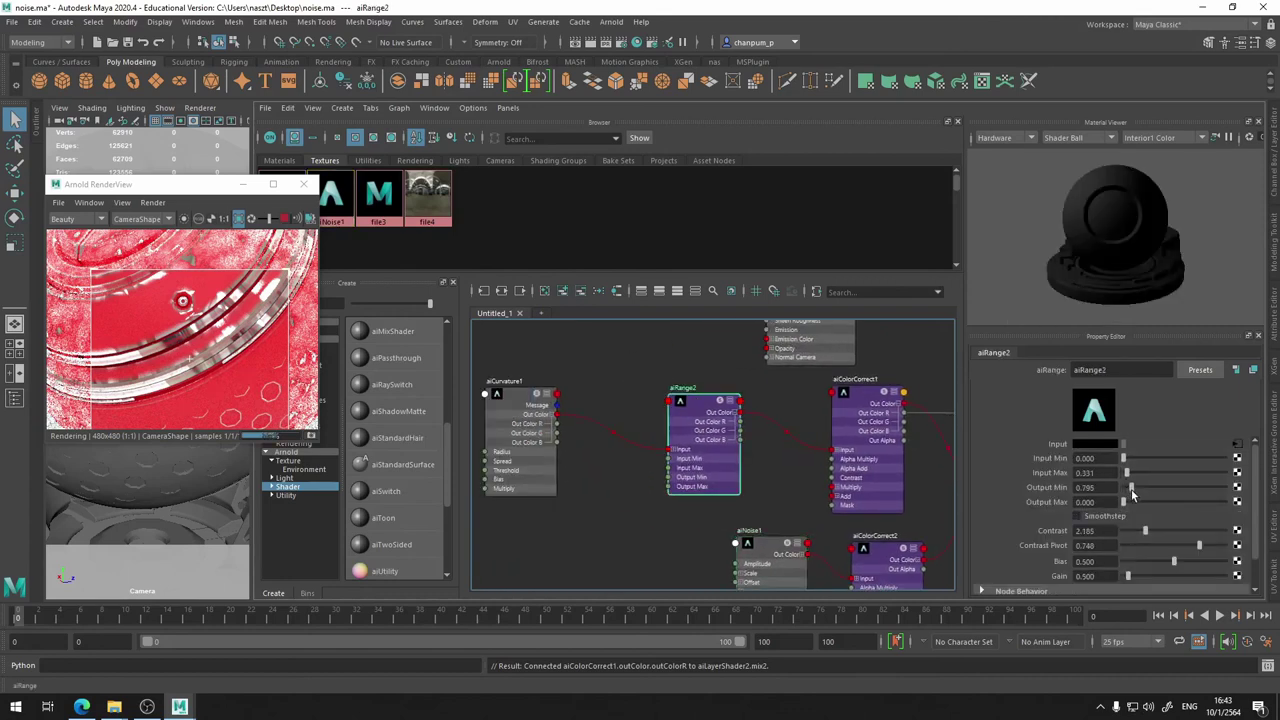
left_click_drag(1133, 494, 1133, 490)
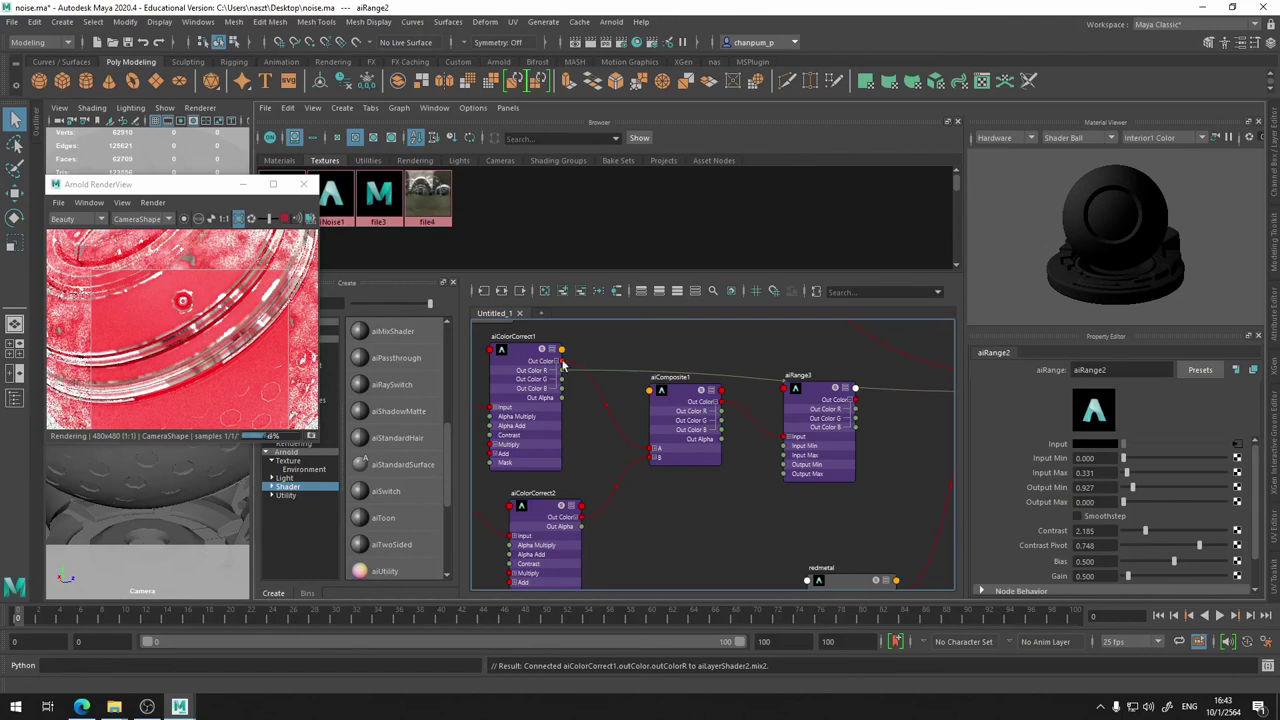
mouse_move(561, 370)
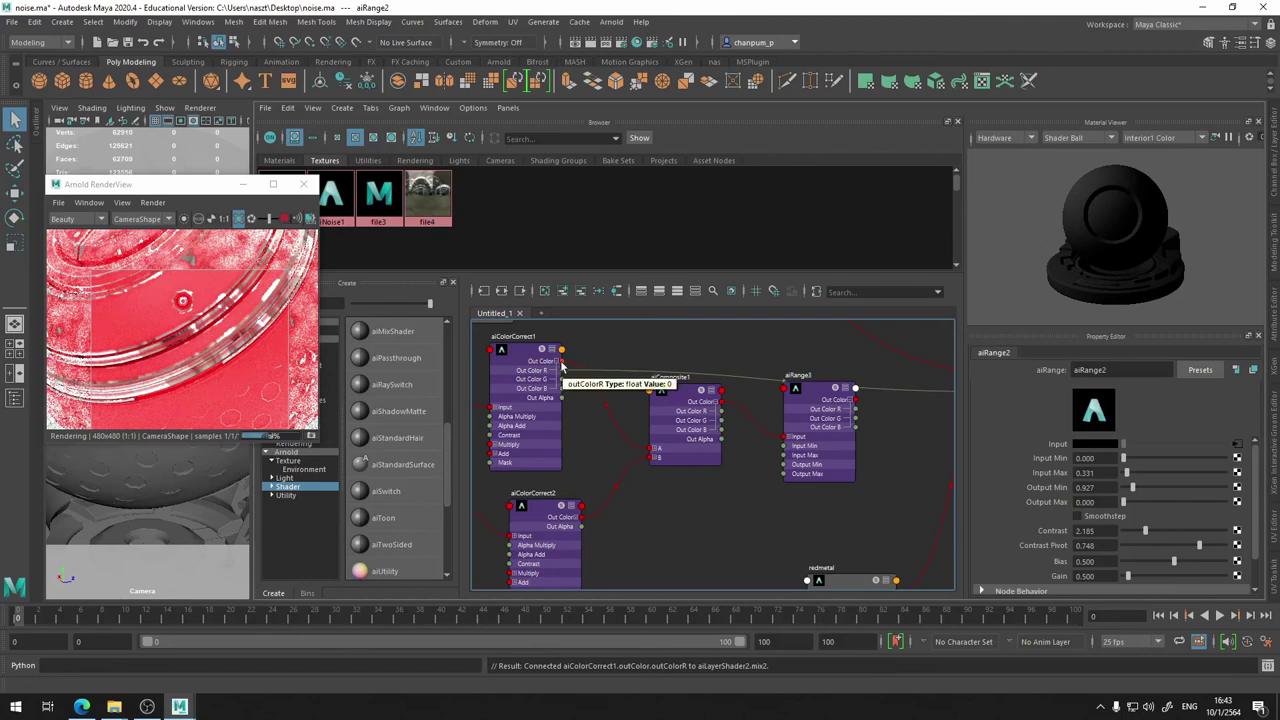
- Reconnect aiRange3's outColorR to aiLayerShader2's Mix 2 input
middle_click_drag(561, 368, 616, 404, "alt")
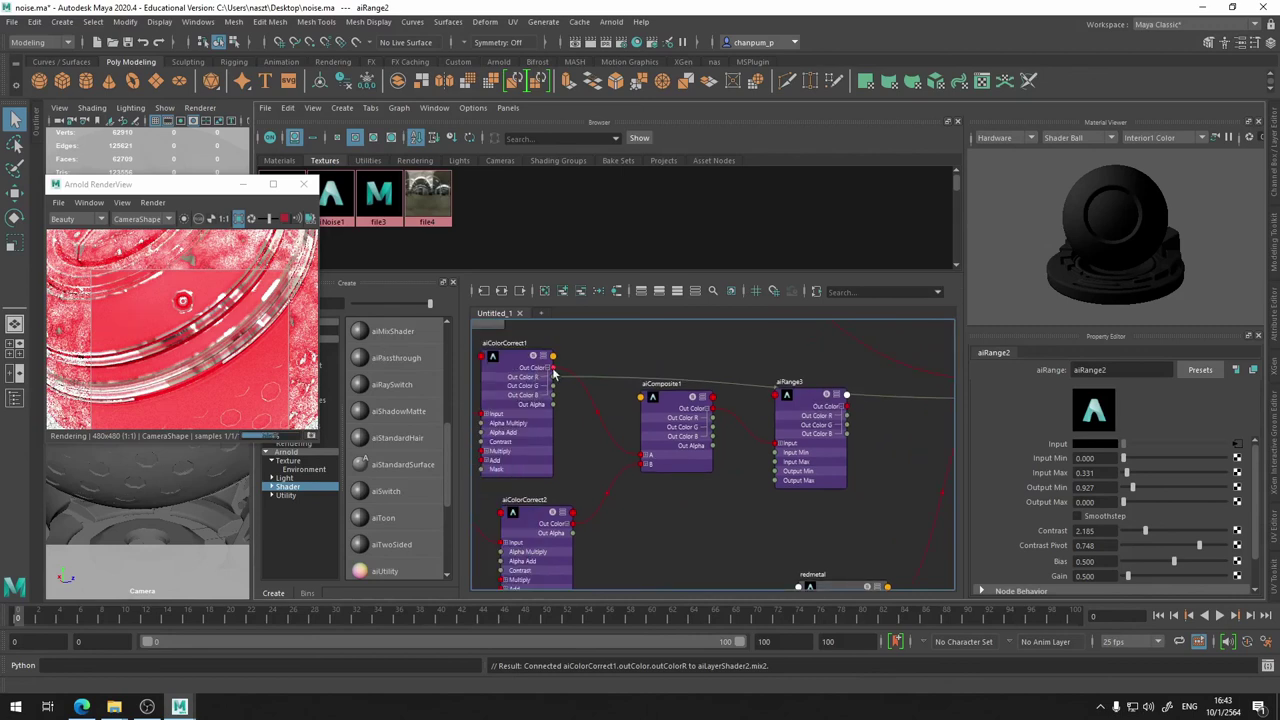
middle_click_drag(556, 372, 381, 415, "alt")
left_click_drag(670, 459, 840, 447)
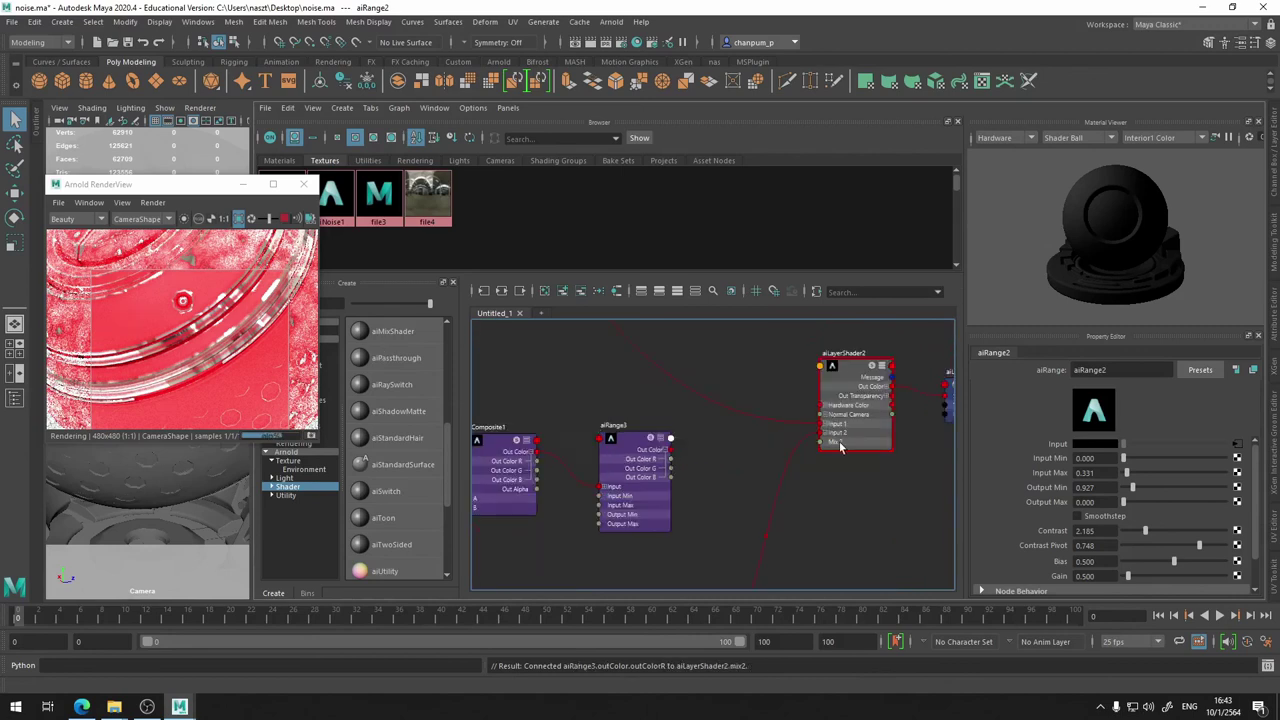
- Try aiComposite1's Operation as min, multiply and over
middle_click_drag(638, 436, 733, 443, "alt")
left_click(623, 449)
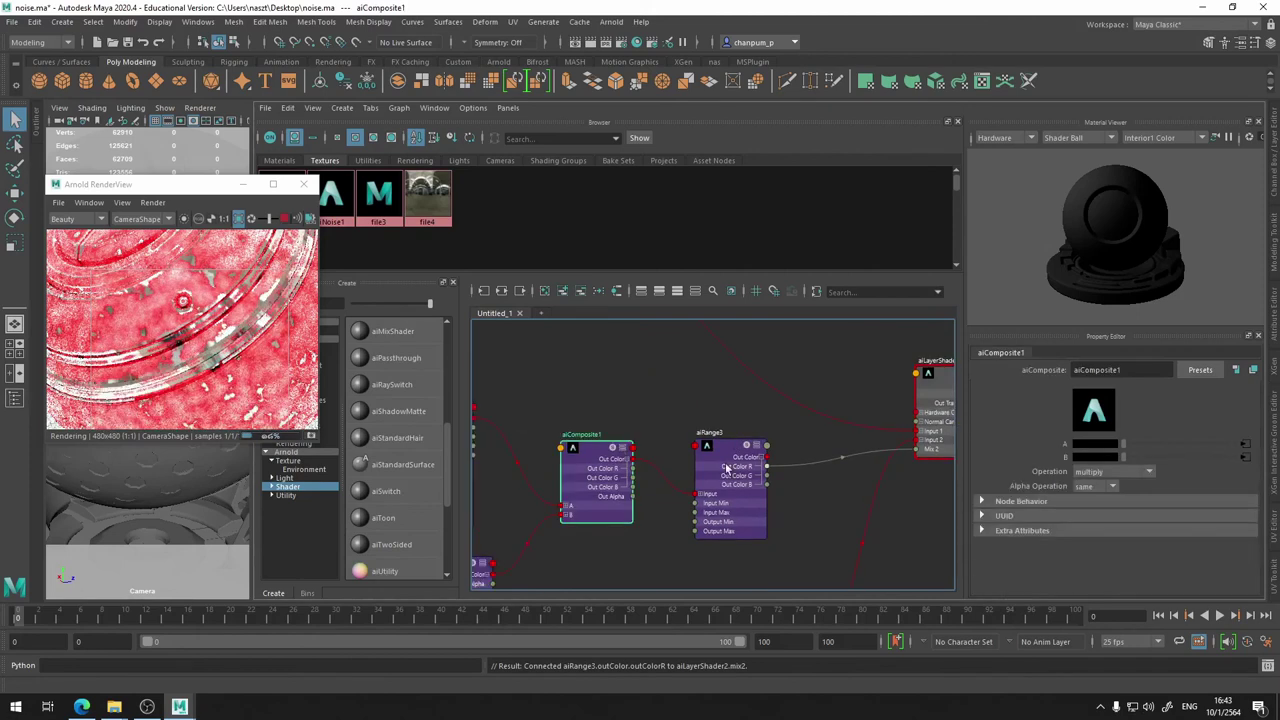
left_click(1110, 490)
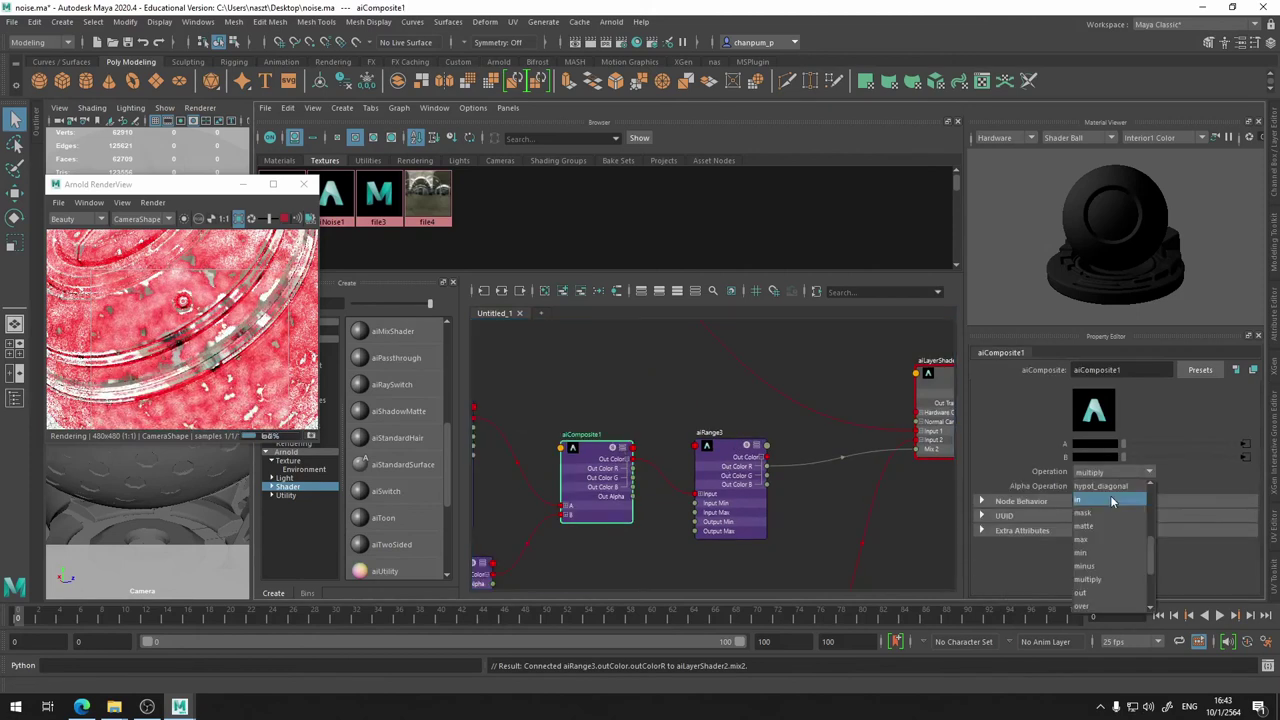
left_click(1104, 553)
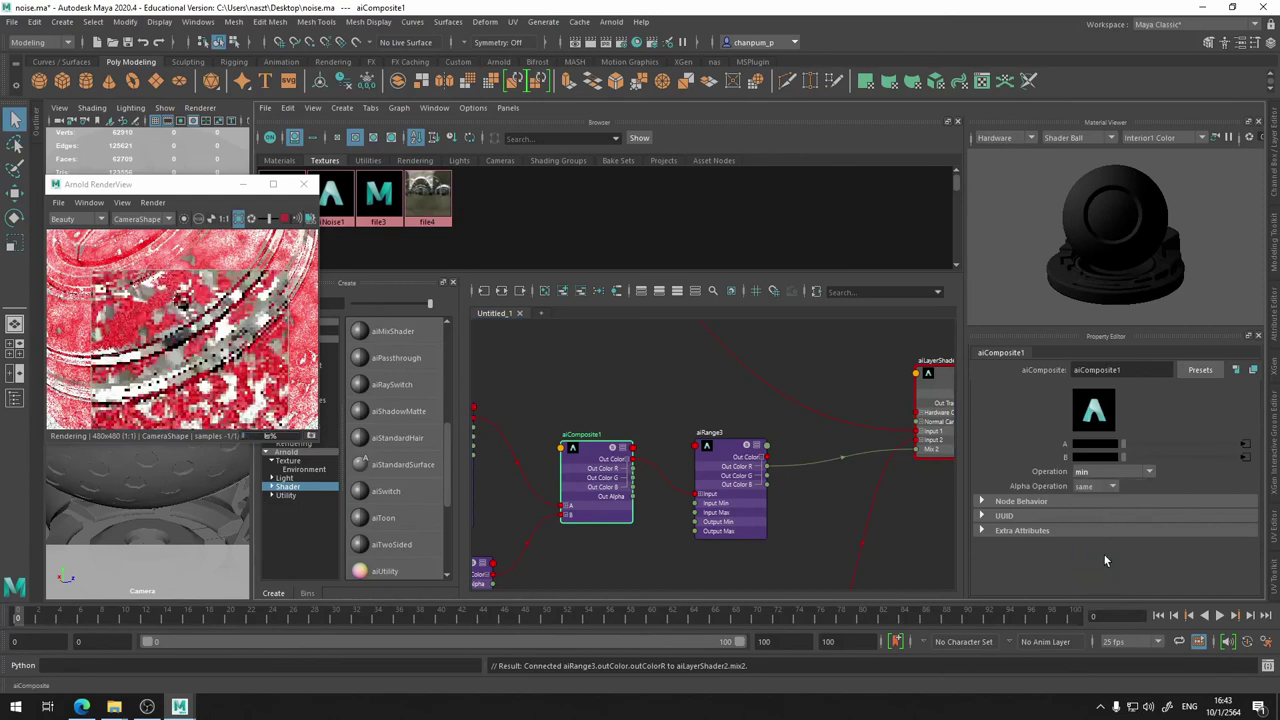
left_click(1106, 474)
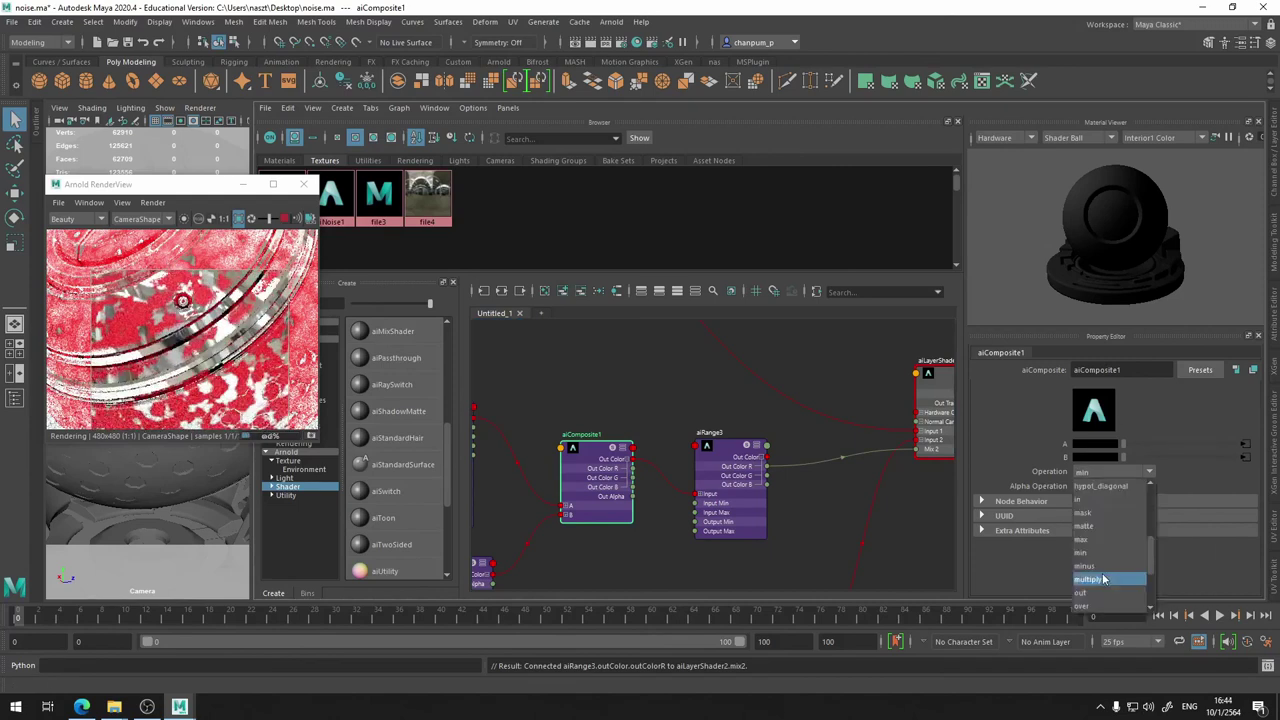
left_click(1101, 569)
left_click(1113, 474)
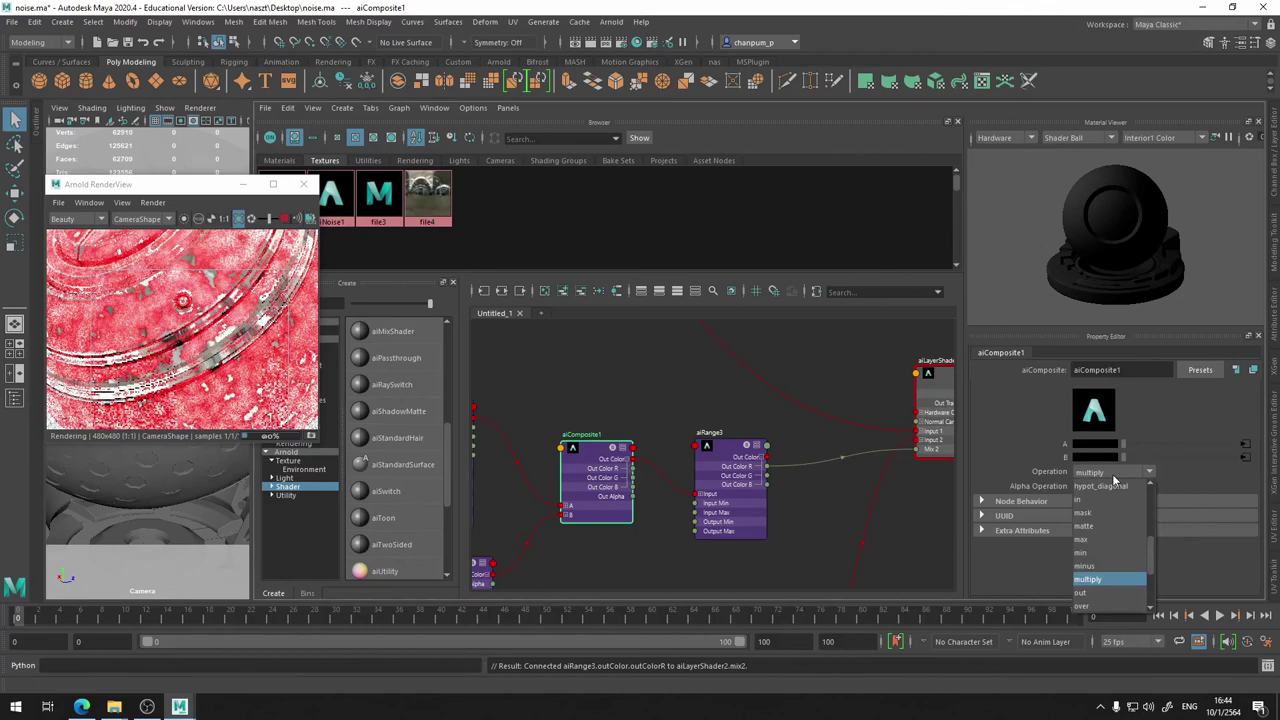
scroll(1088, 568, "down", 1)
left_click(1088, 568)
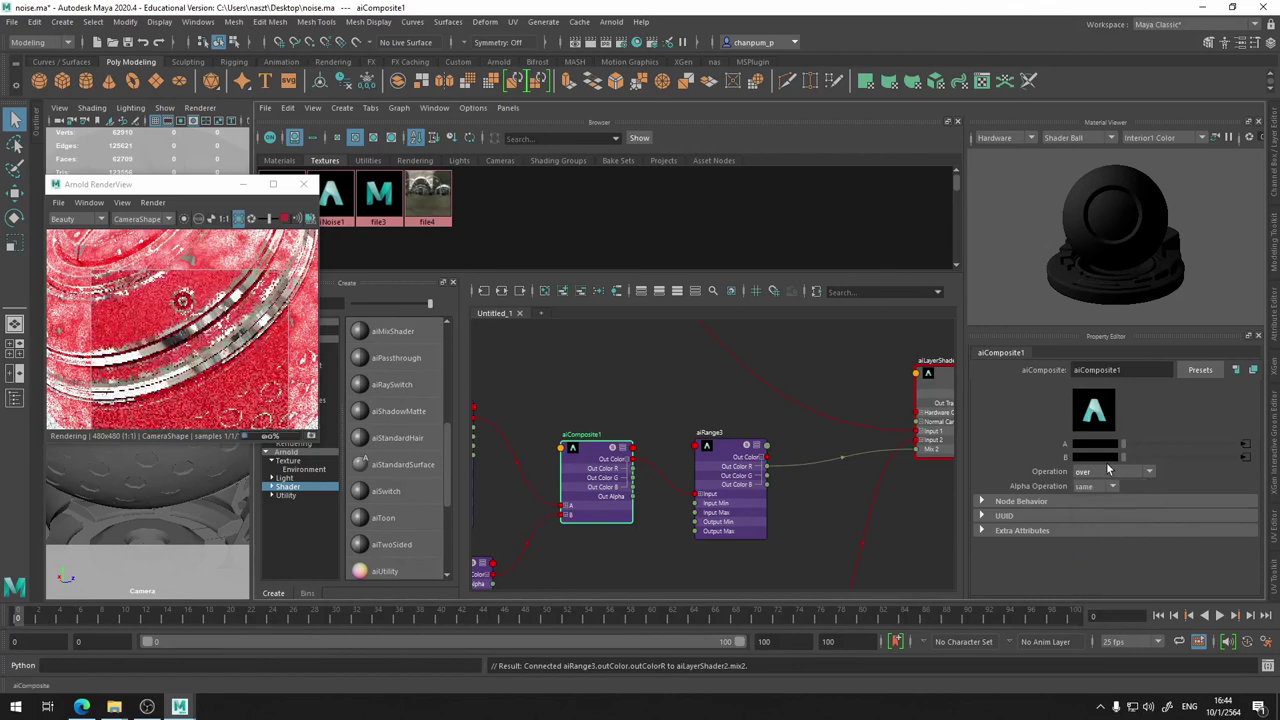
- Preview the overlay, screen, out and atop composite operations on aiComposite1
left_click(1120, 475)
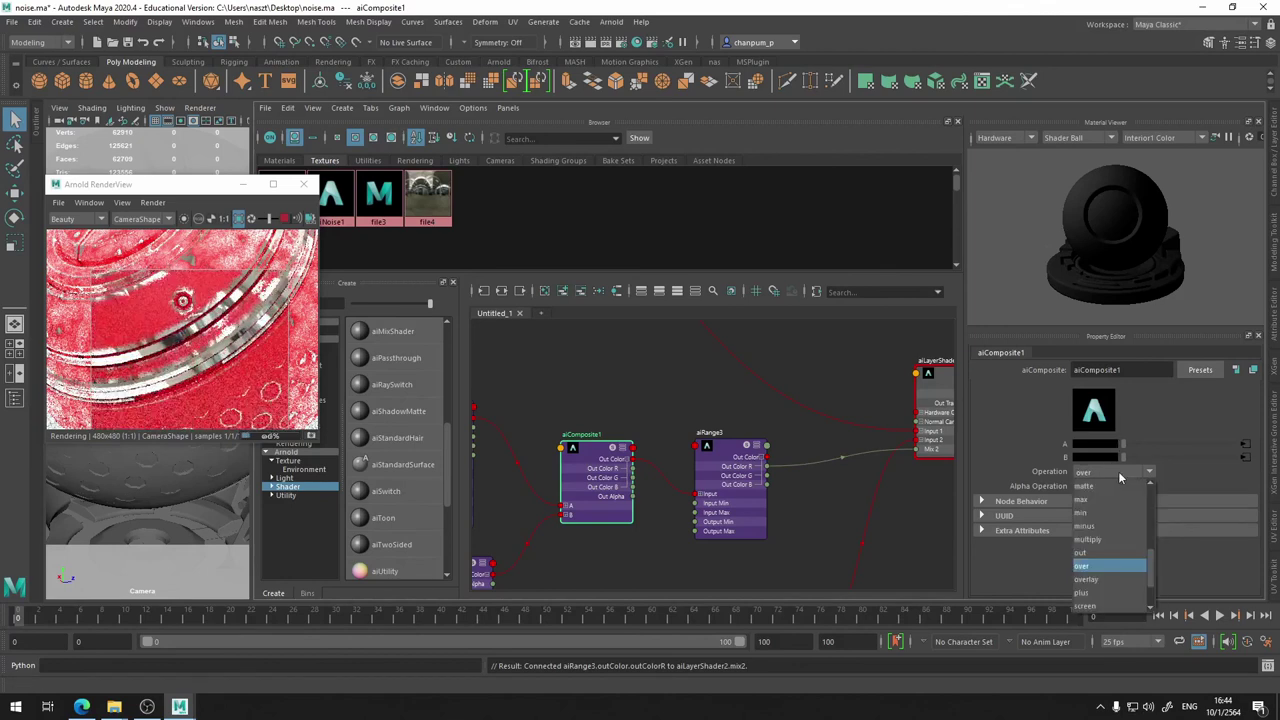
left_click(1107, 580)
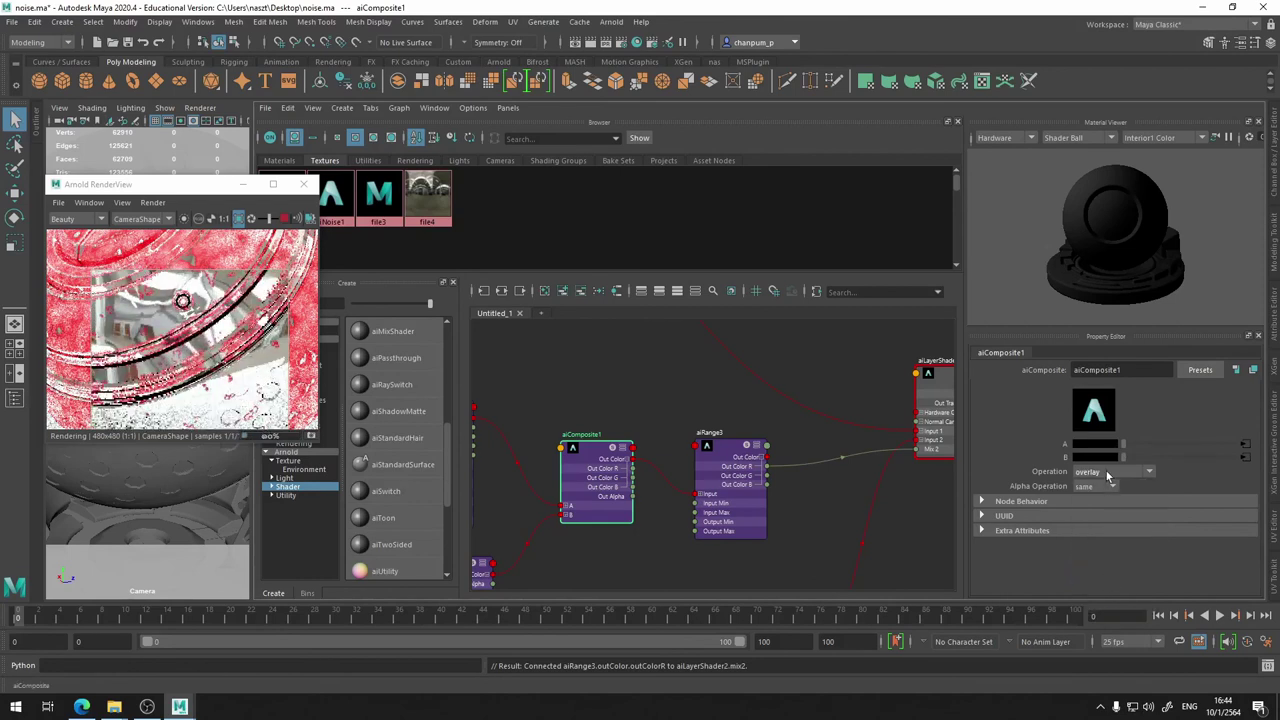
left_click(1106, 471)
left_click(1103, 605)
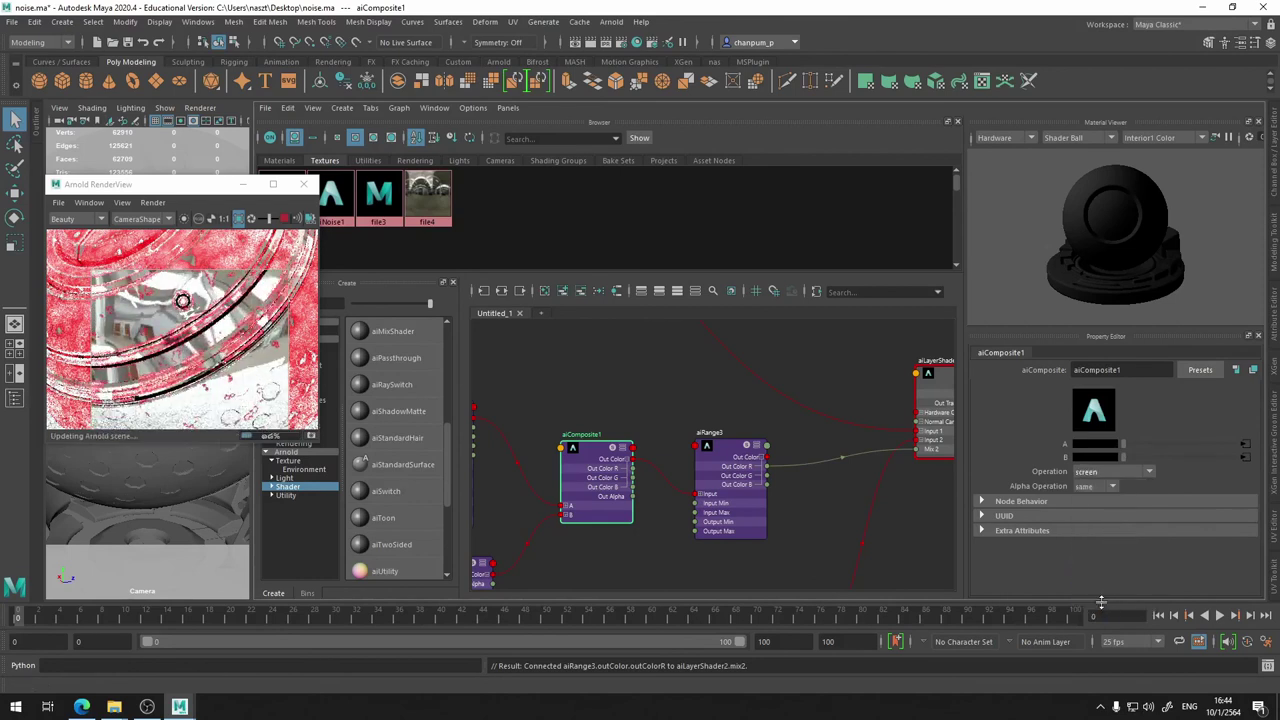
left_click(1121, 473)
left_click(1111, 554)
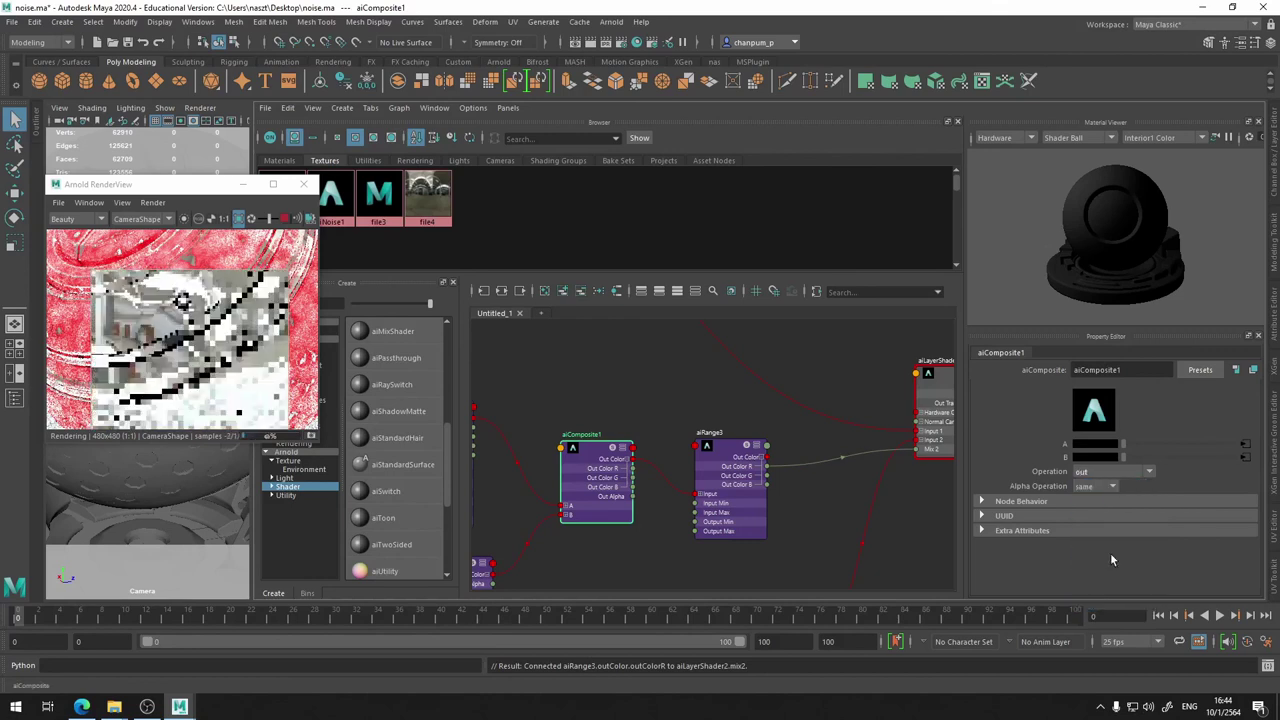
left_click(1110, 472)
scroll(1101, 527, "up", 4)
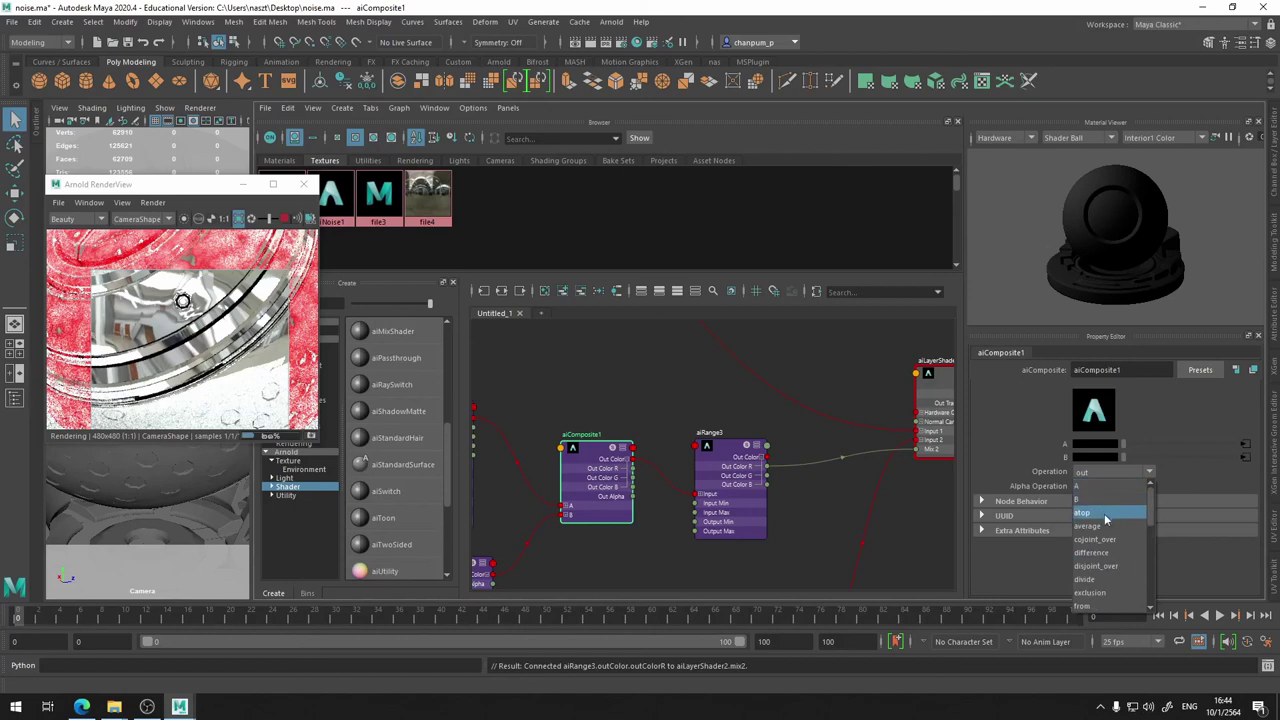
left_click(1105, 514)
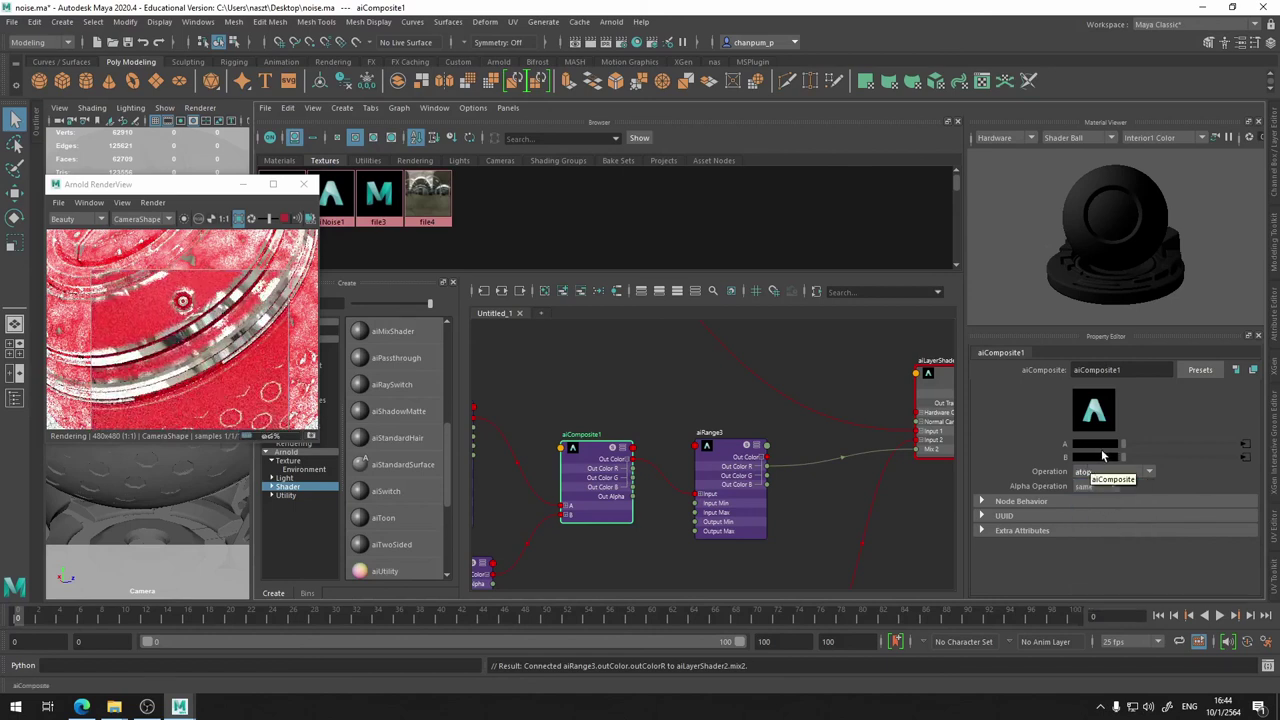
- Test divide, exclusion and from, then settle aiComposite1's Operation on multiply
left_click(1120, 475)
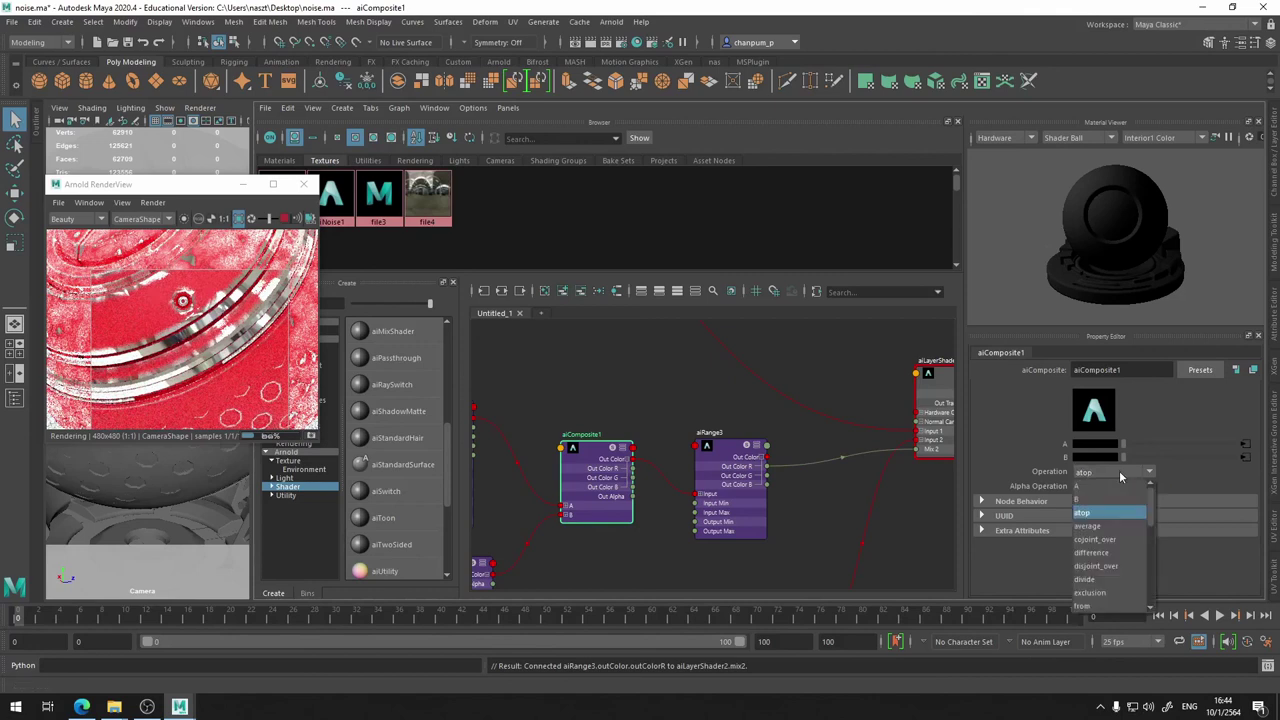
left_click(1118, 580)
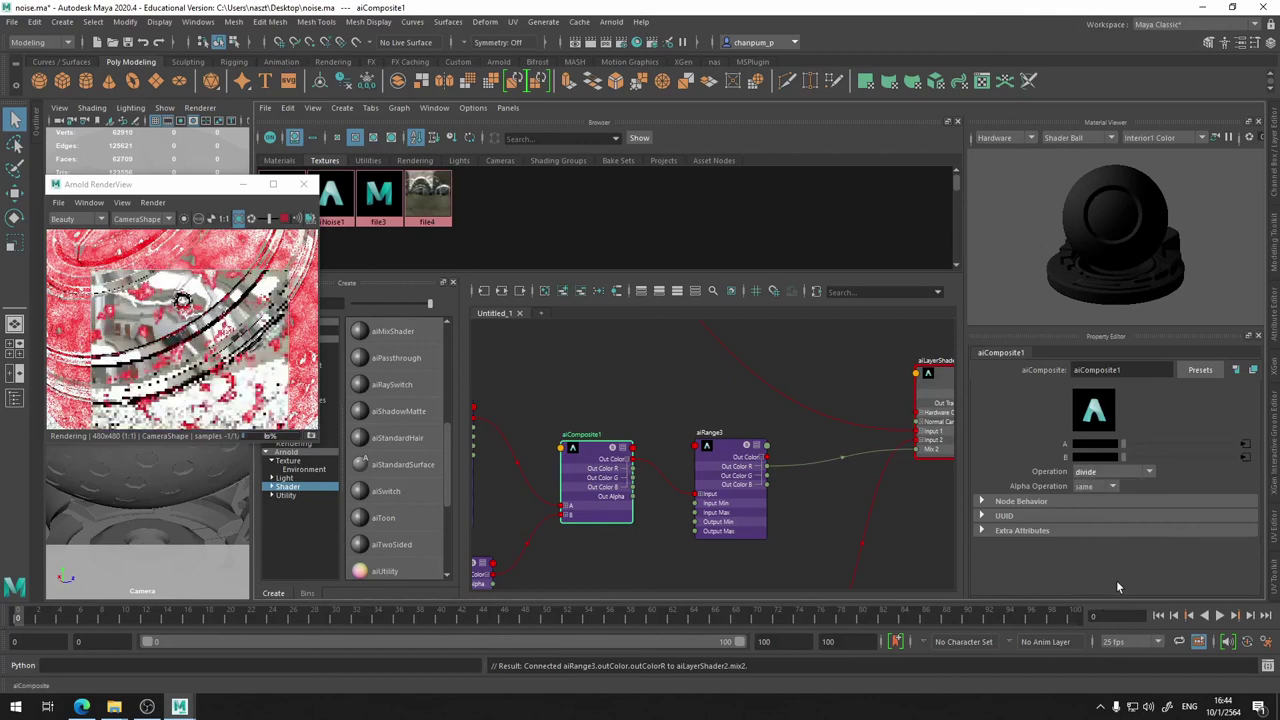
left_click(1112, 472)
scroll(1111, 568, "down", 1)
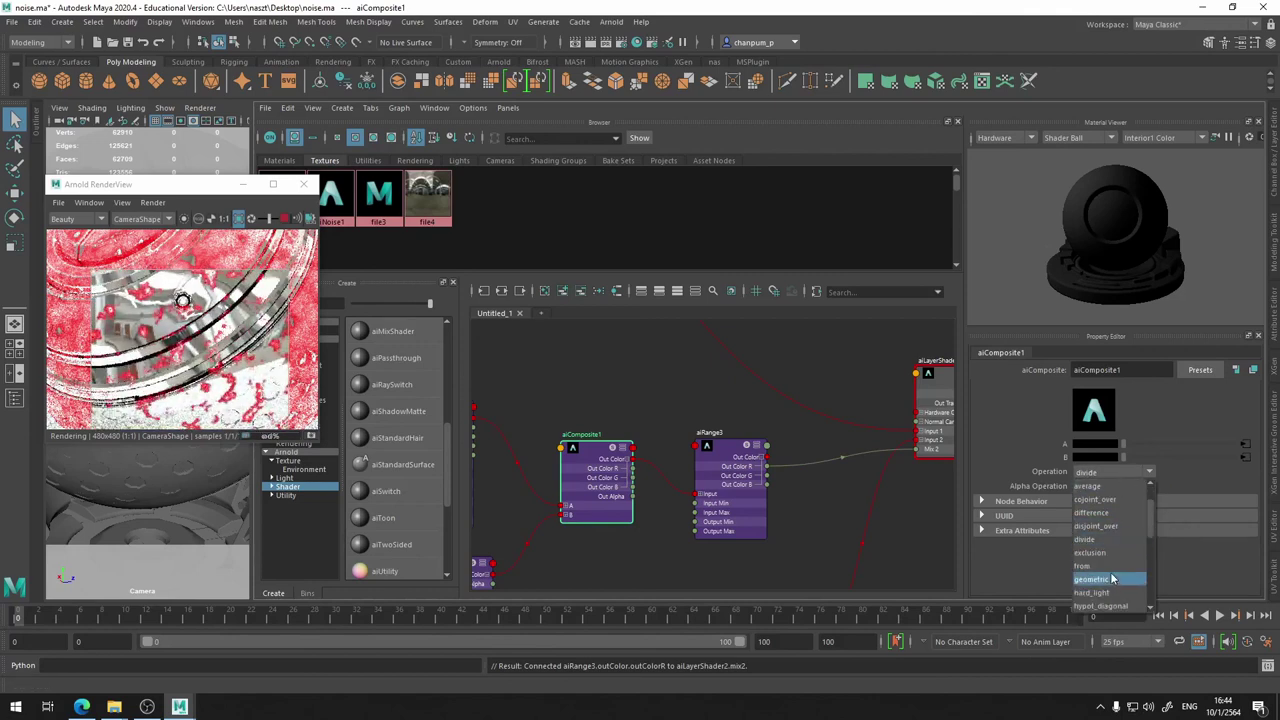
left_click(1104, 555)
left_click(1116, 476)
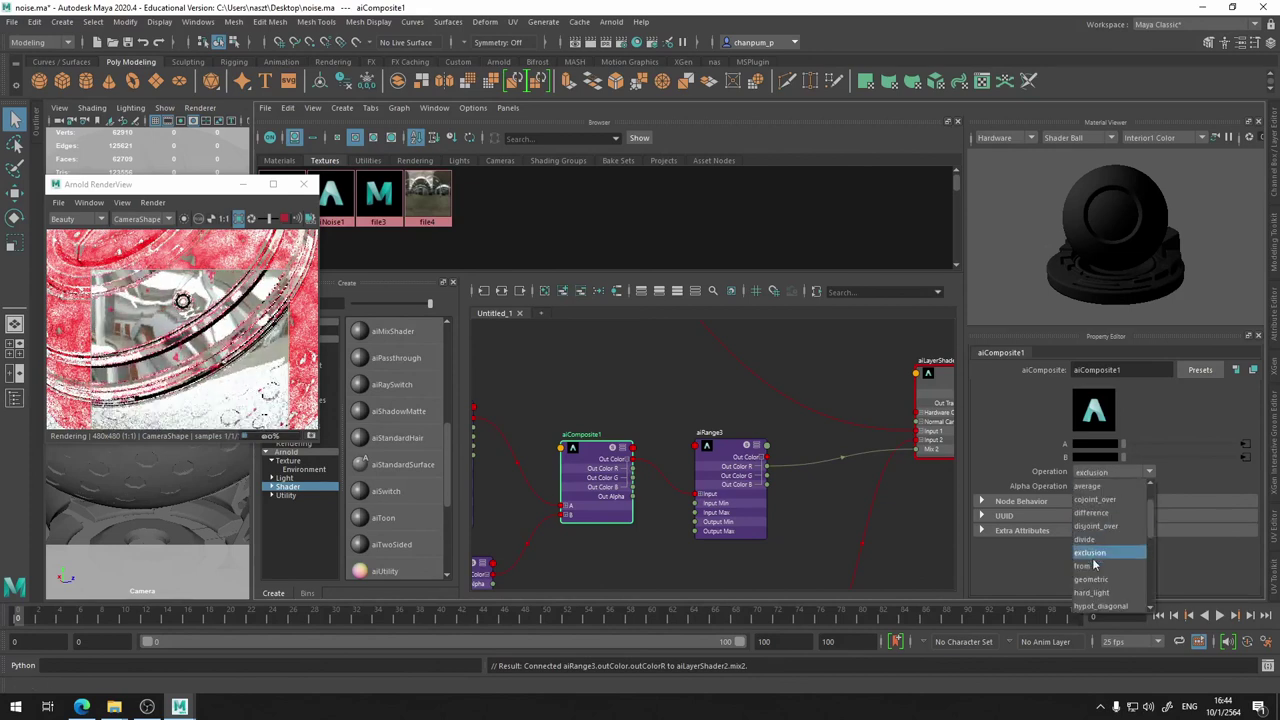
left_click(1120, 480)
left_click(1120, 480)
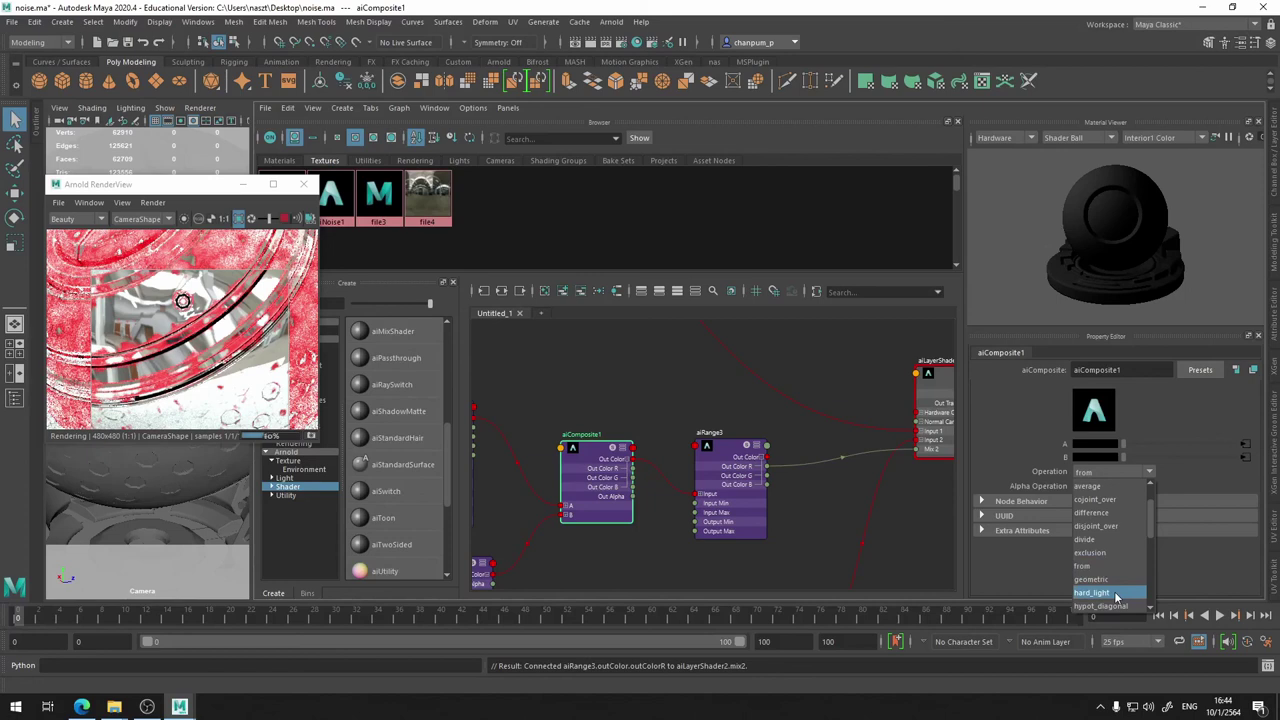
scroll(1112, 590, "down", 1)
scroll(1108, 598, "down", 1)
scroll(1105, 603, "down", 1)
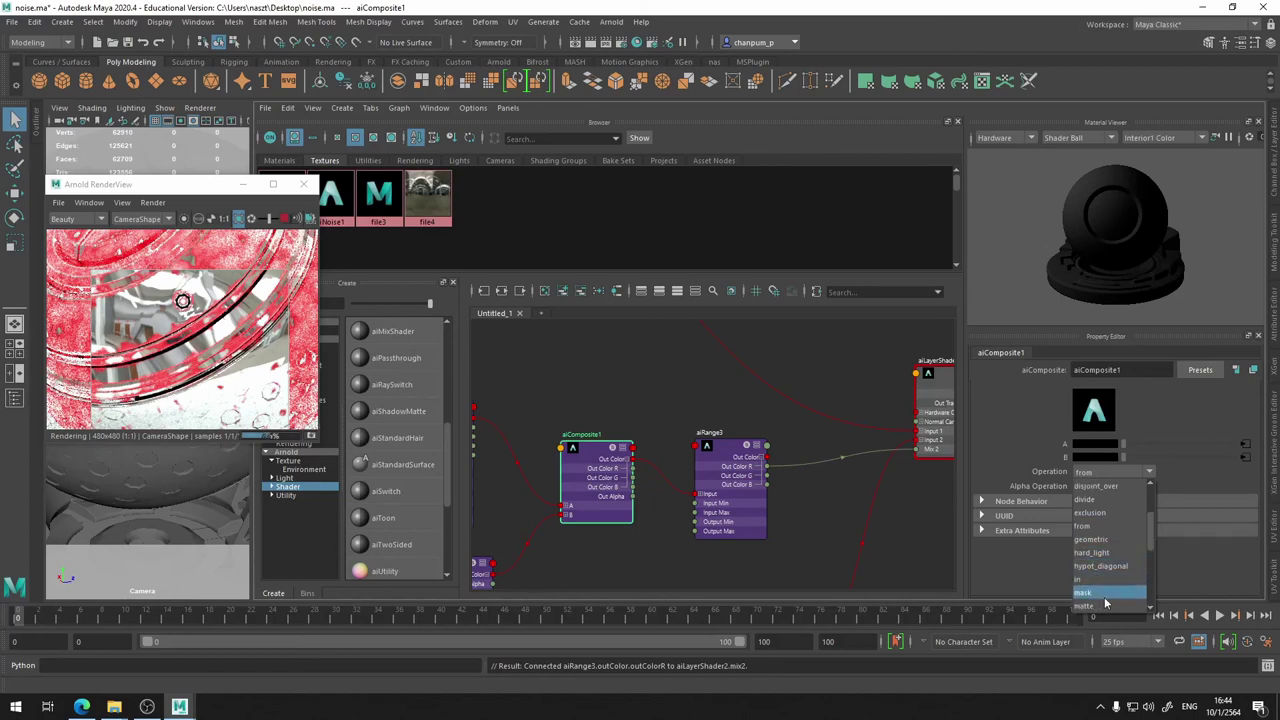
scroll(1105, 603, "down", 2)
scroll(1104, 604, "down", 1)
scroll(1103, 604, "down", 2)
scroll(1102, 605, "down", 1)
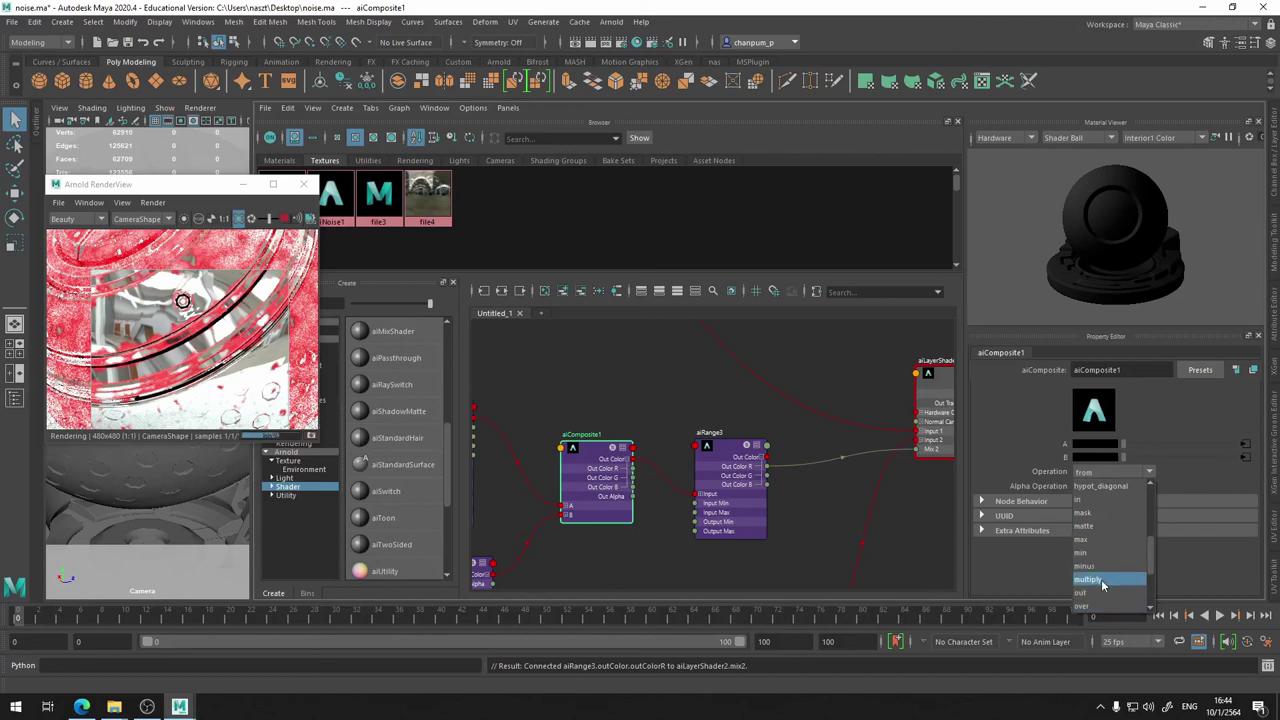
left_click(1101, 580)
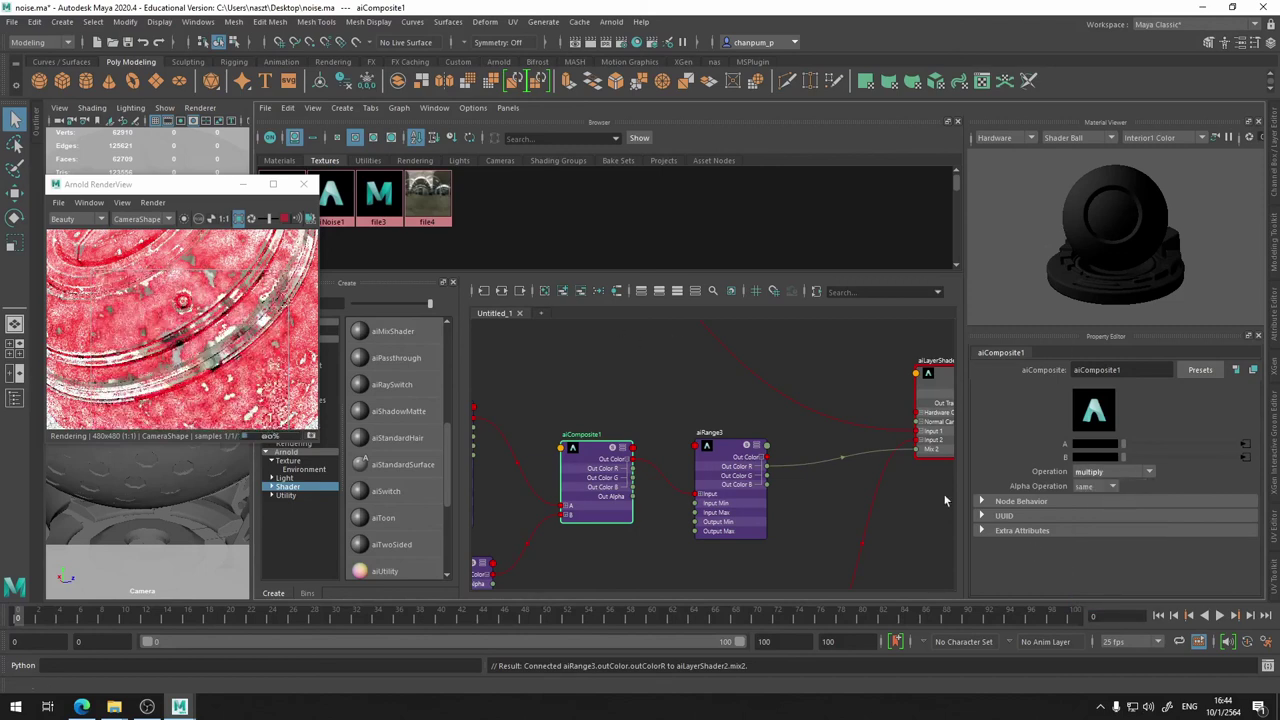
- Select aiRange3 and adjust its Input Max to about 1.523
left_click_drag(728, 449, 723, 453)
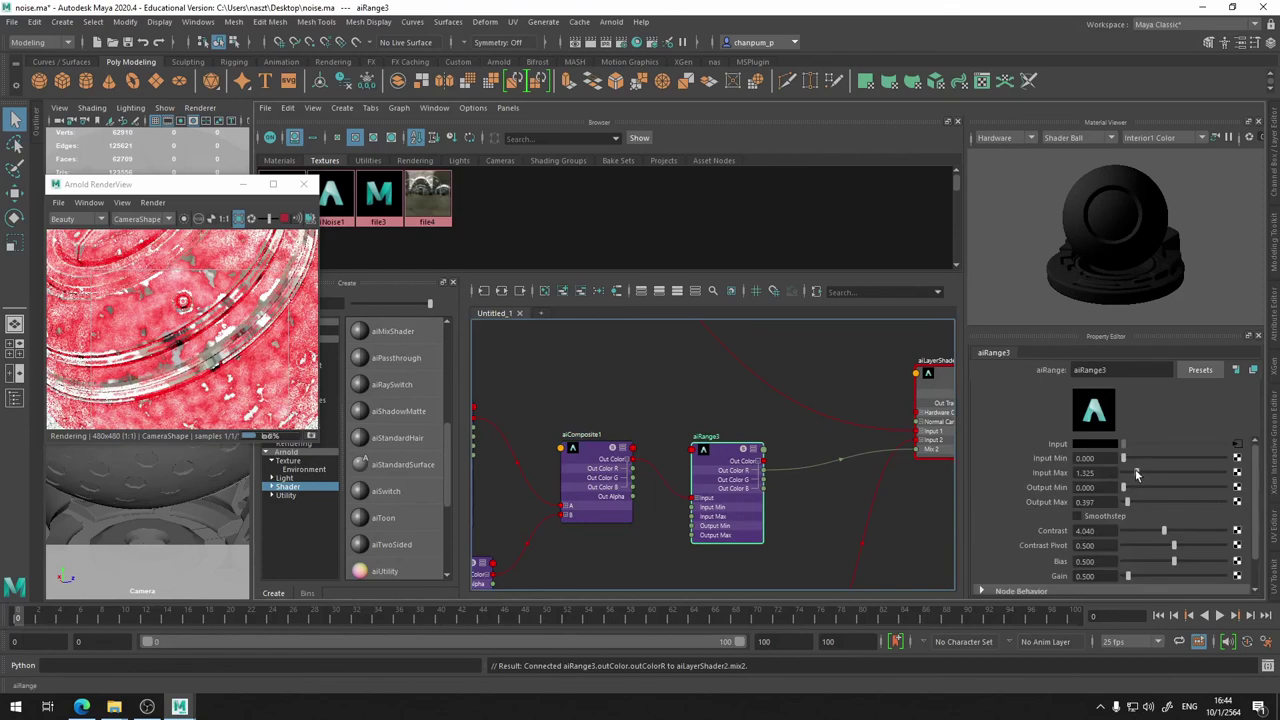
left_click_drag(1136, 473, 1149, 473)
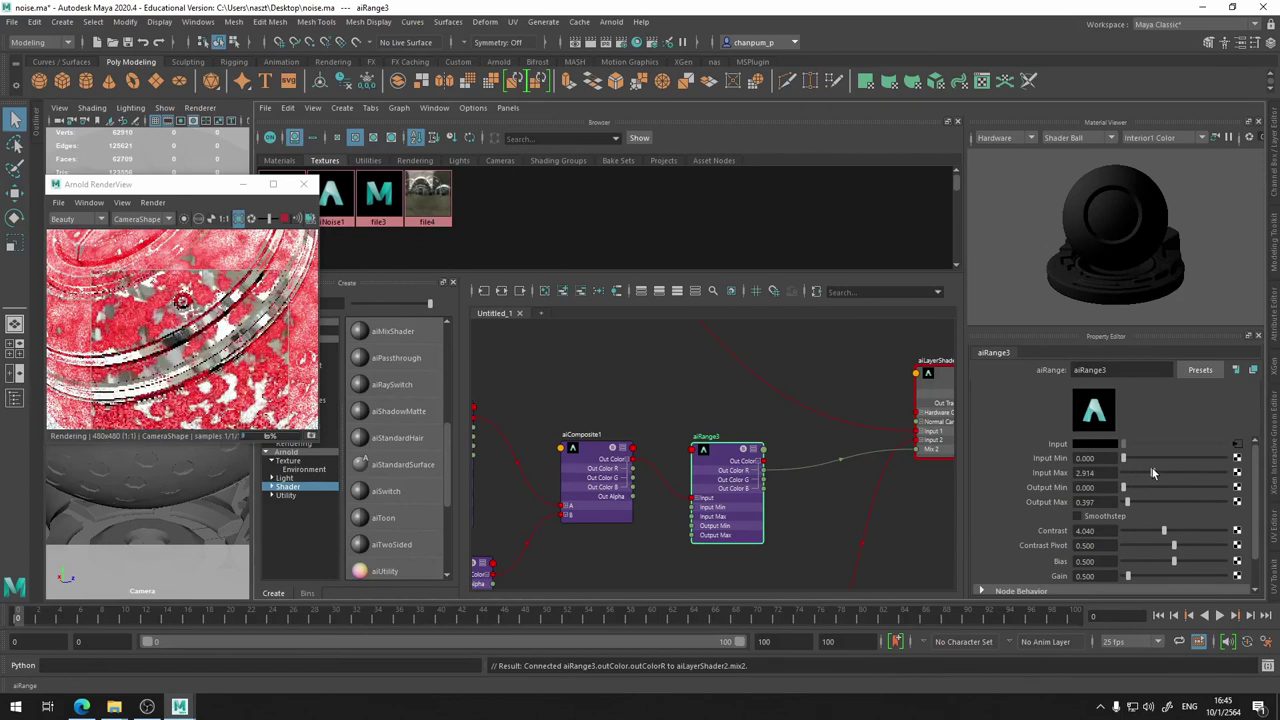
left_click_drag(1150, 474, 1138, 473)
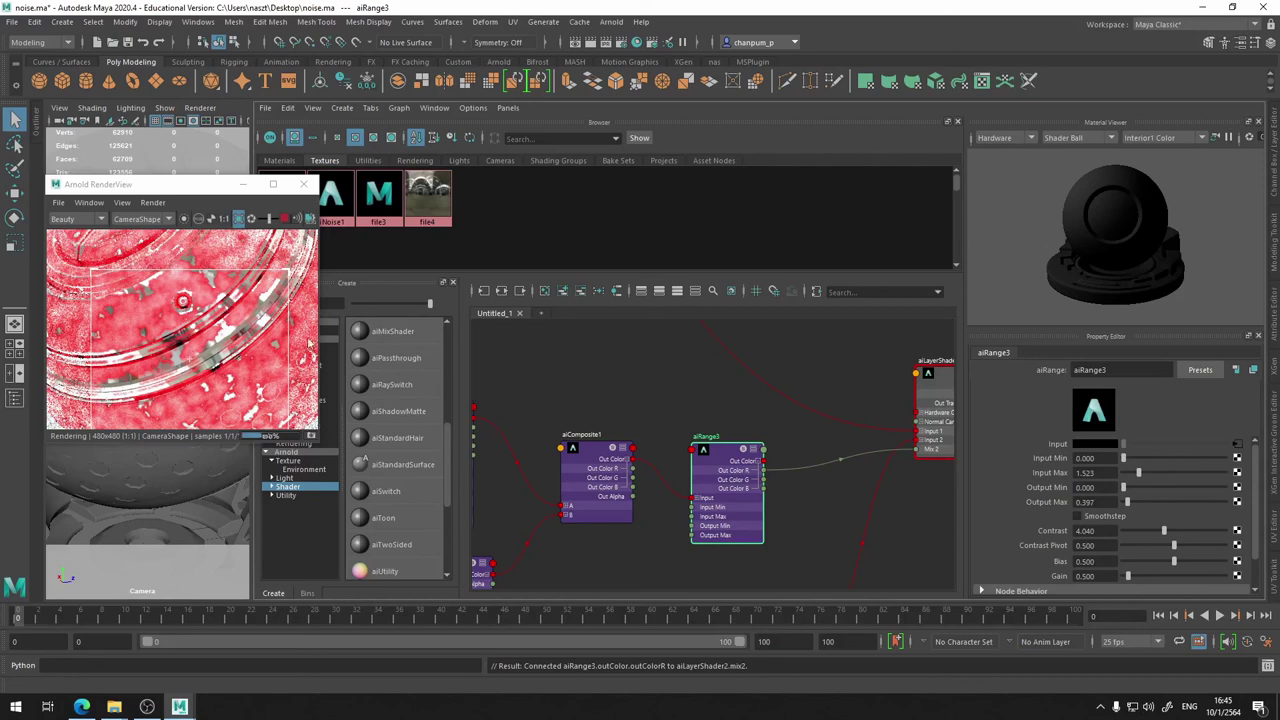
middle_click_drag(589, 371, 770, 507, "alt")
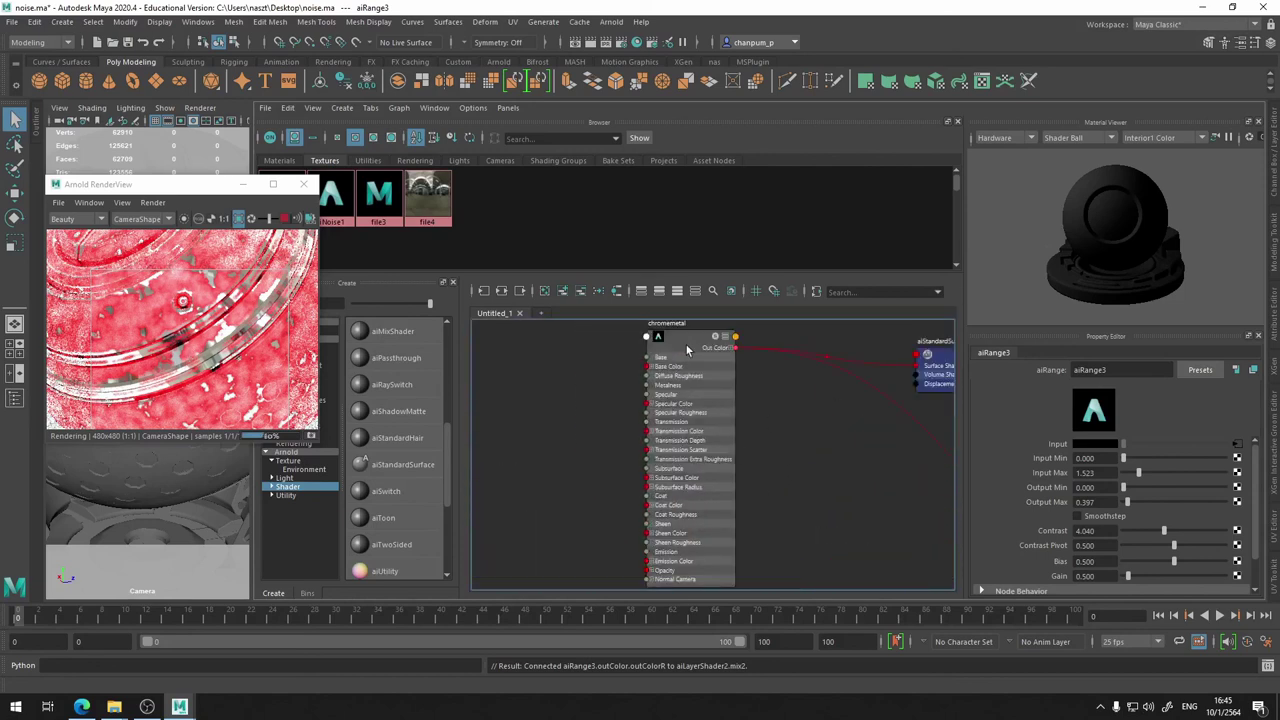
- Raise the chromemetal shader's Specular Roughness to 0.448
left_click(685, 343)
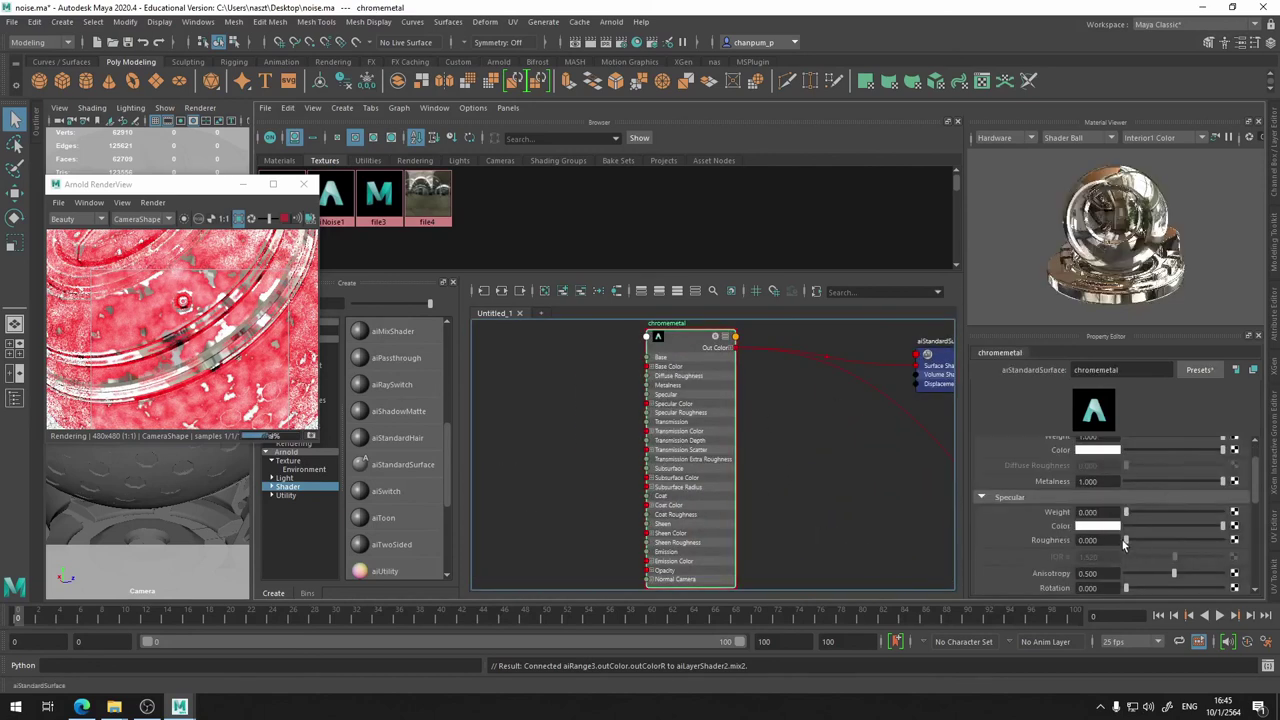
left_click_drag(1124, 541, 1168, 541)
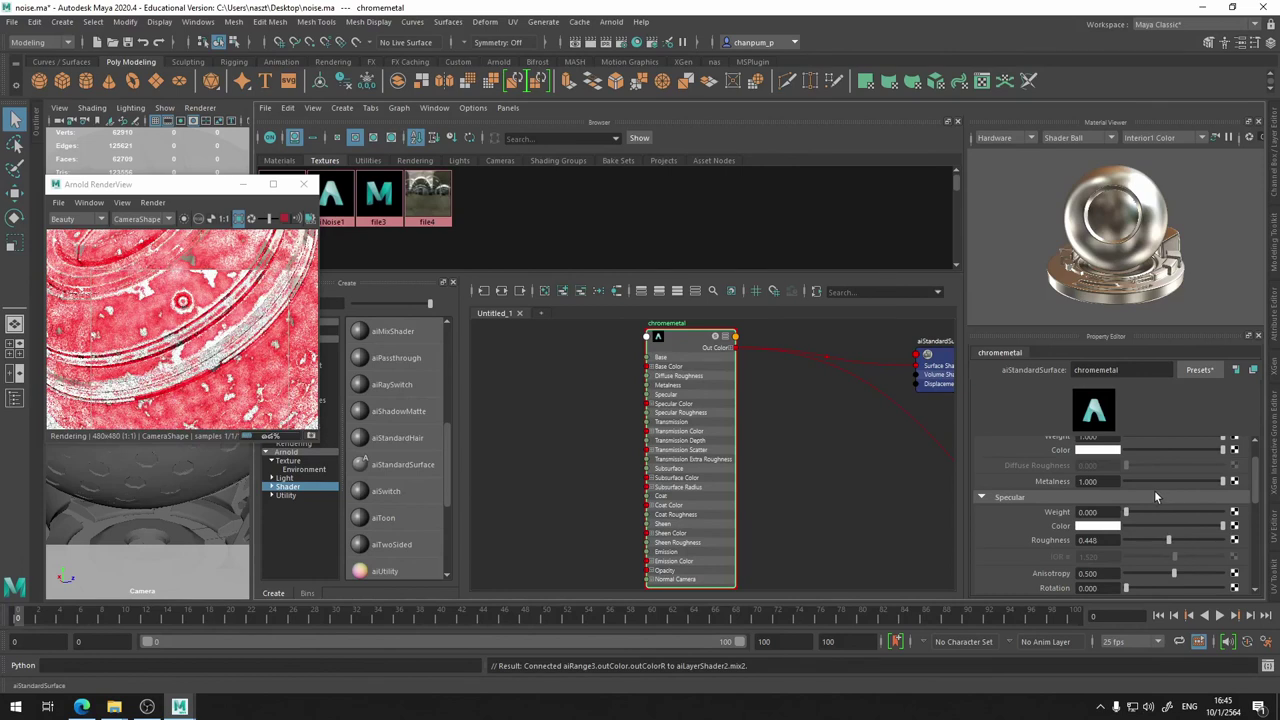
scroll(1154, 497, "up", 2)
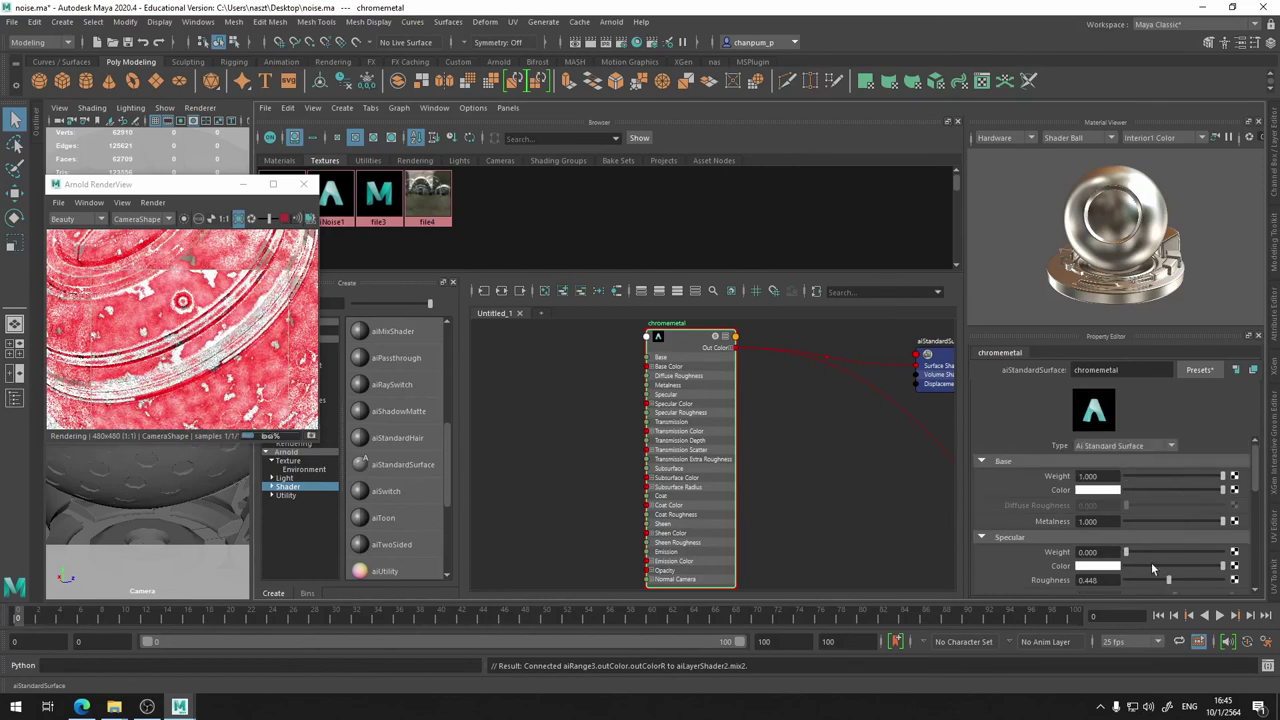
scroll(1151, 566, "down", 2)
scroll(1170, 561, "down", 2)
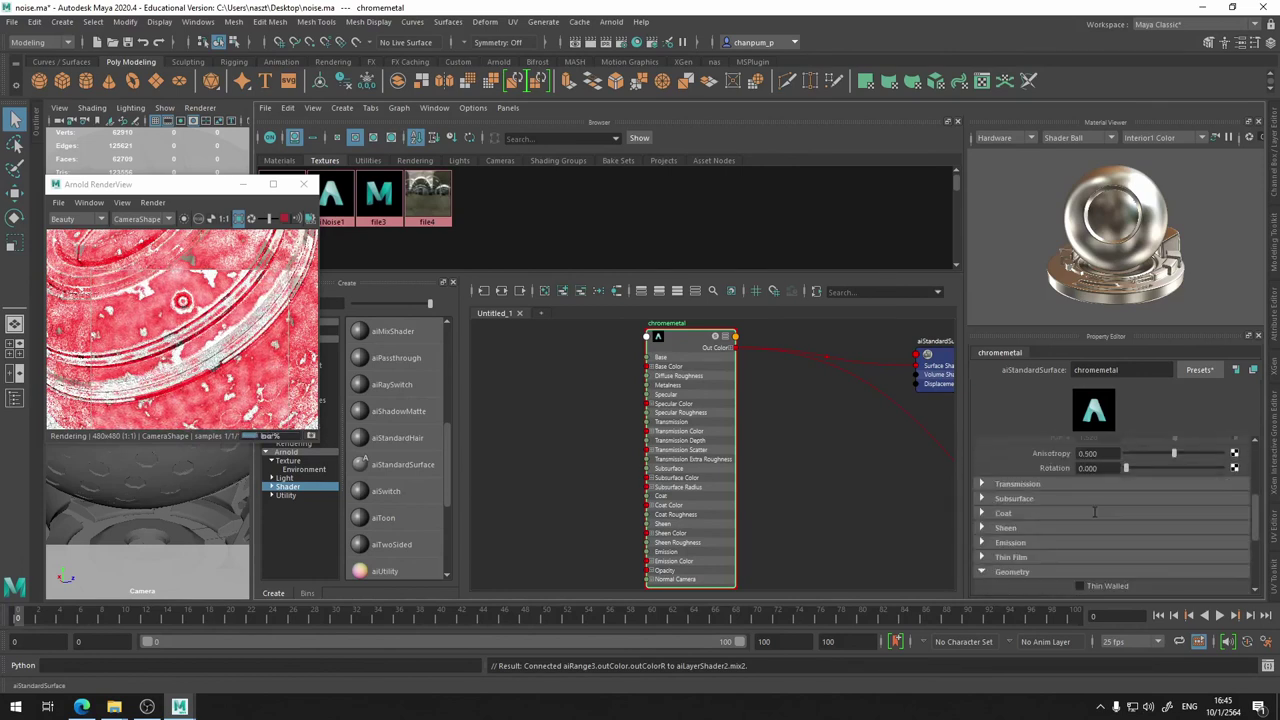
scroll(1107, 529, "up", 5)
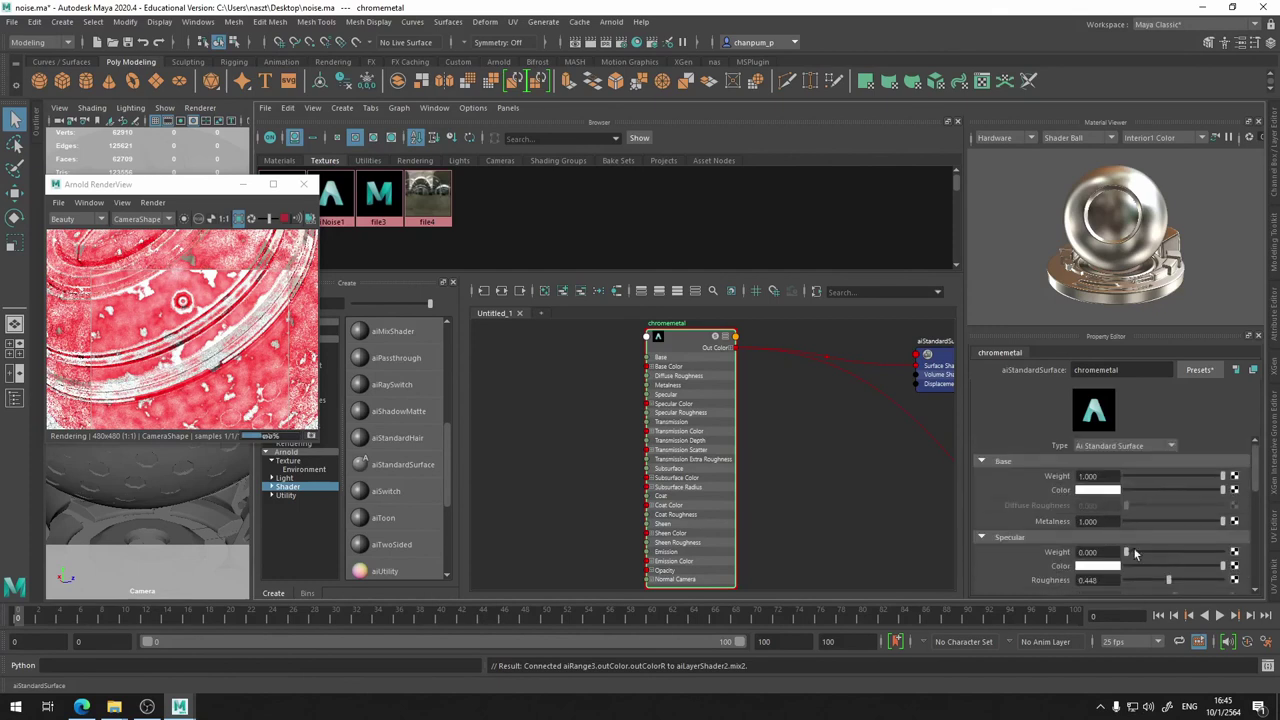
- Set chromemetal's Base Color to mid-grey and keep Specular Color full white
mouse_move(1193, 572)
left_mouse_down()
mouse_move(1101, 573)
mouse_move(1203, 566)
left_mouse_up()
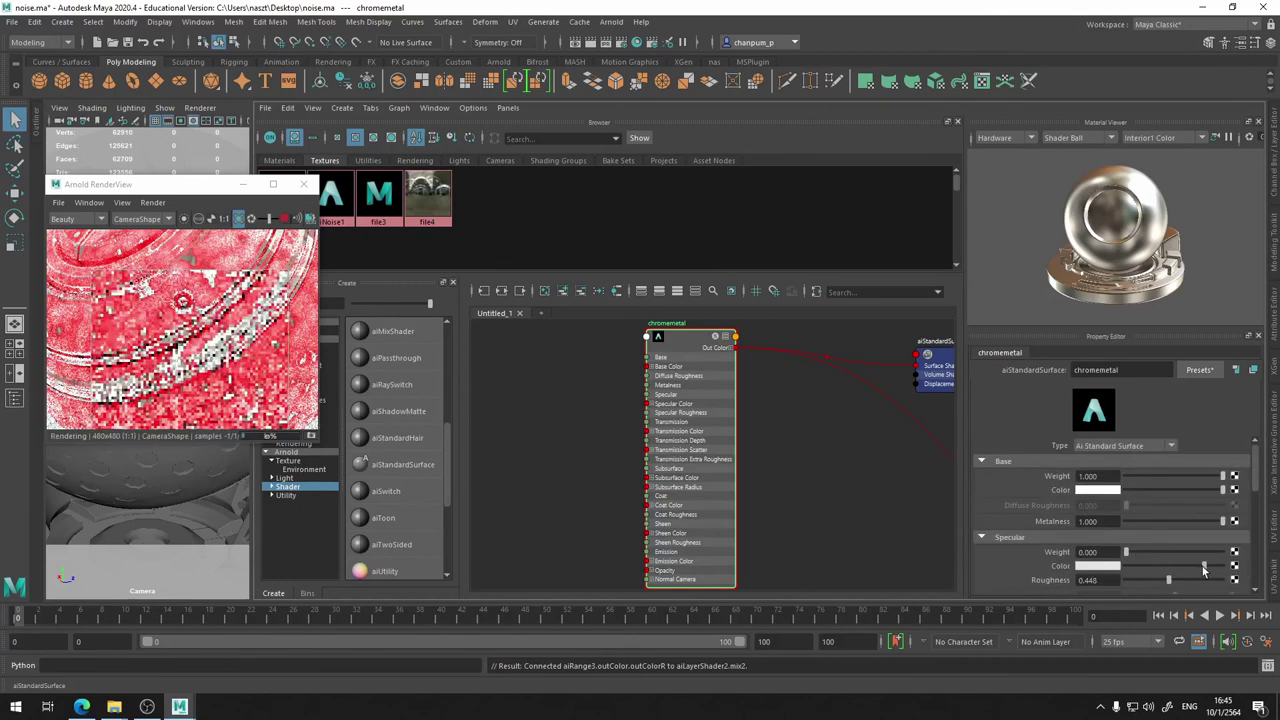
mouse_move(1222, 490)
left_mouse_down()
mouse_move(1143, 487)
mouse_move(1171, 487)
left_mouse_up()
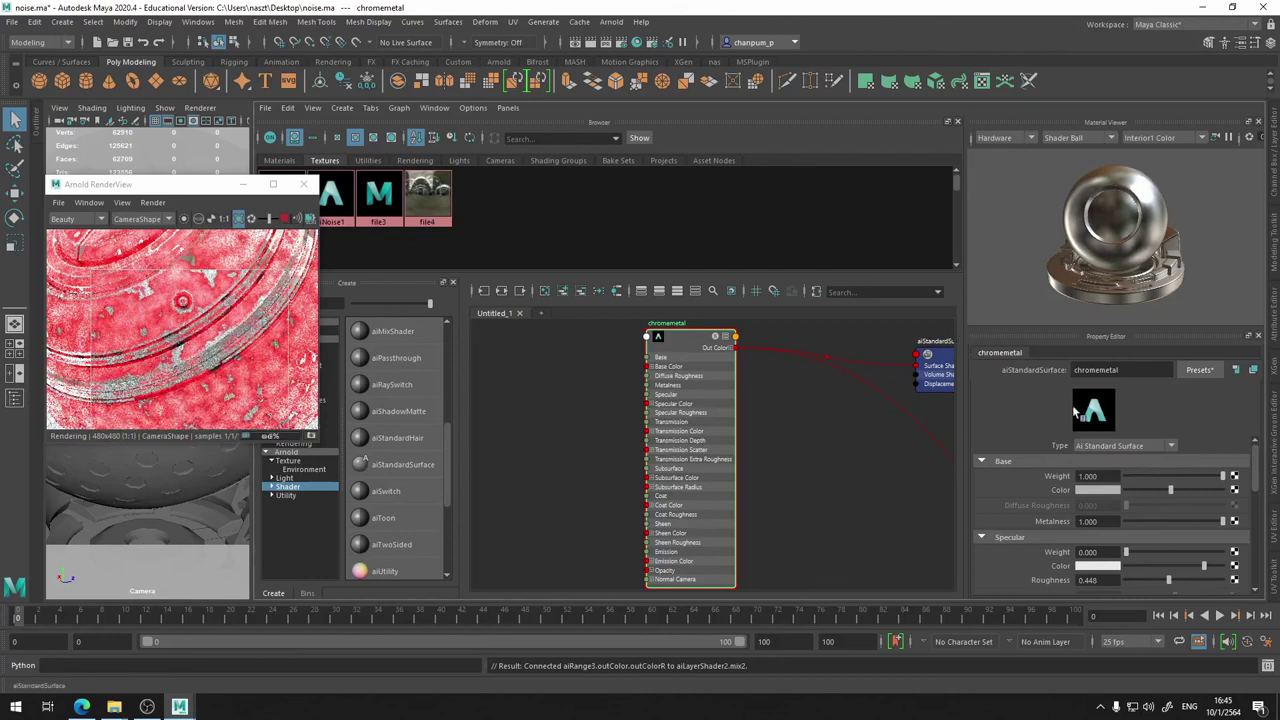
left_click(1144, 489)
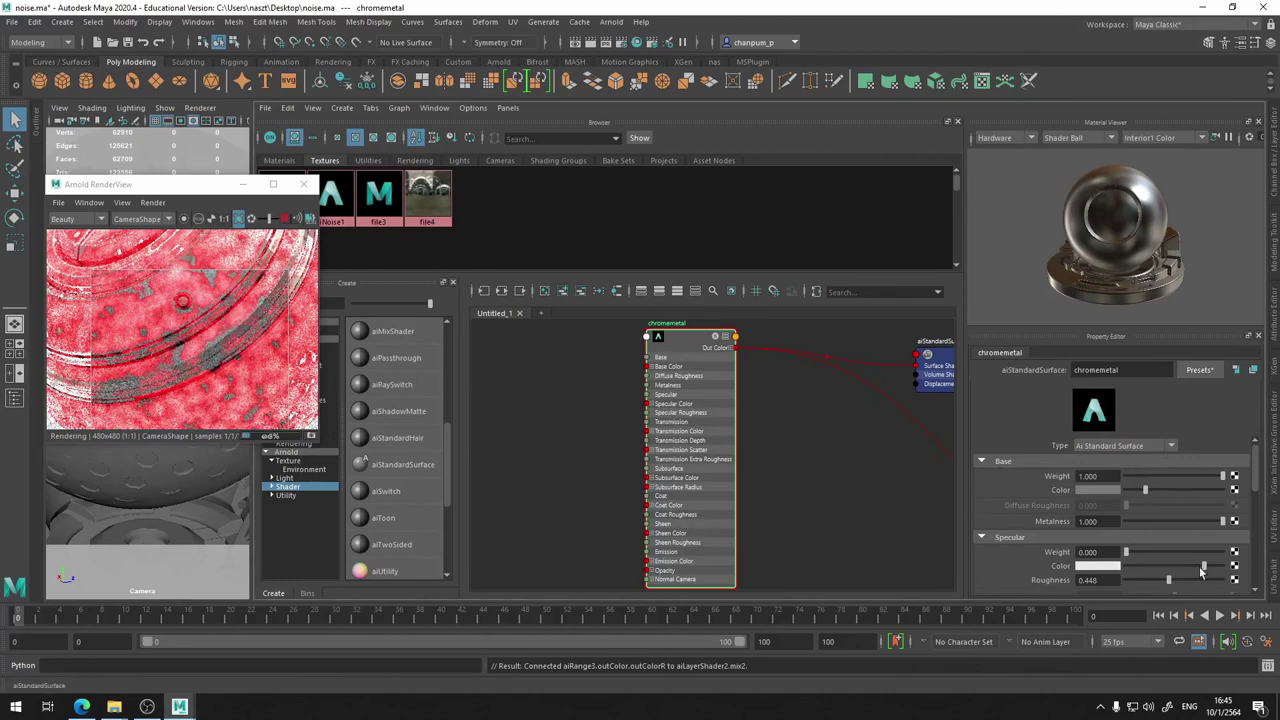
left_click_drag(1203, 566, 1222, 566)
left_click(1166, 489)
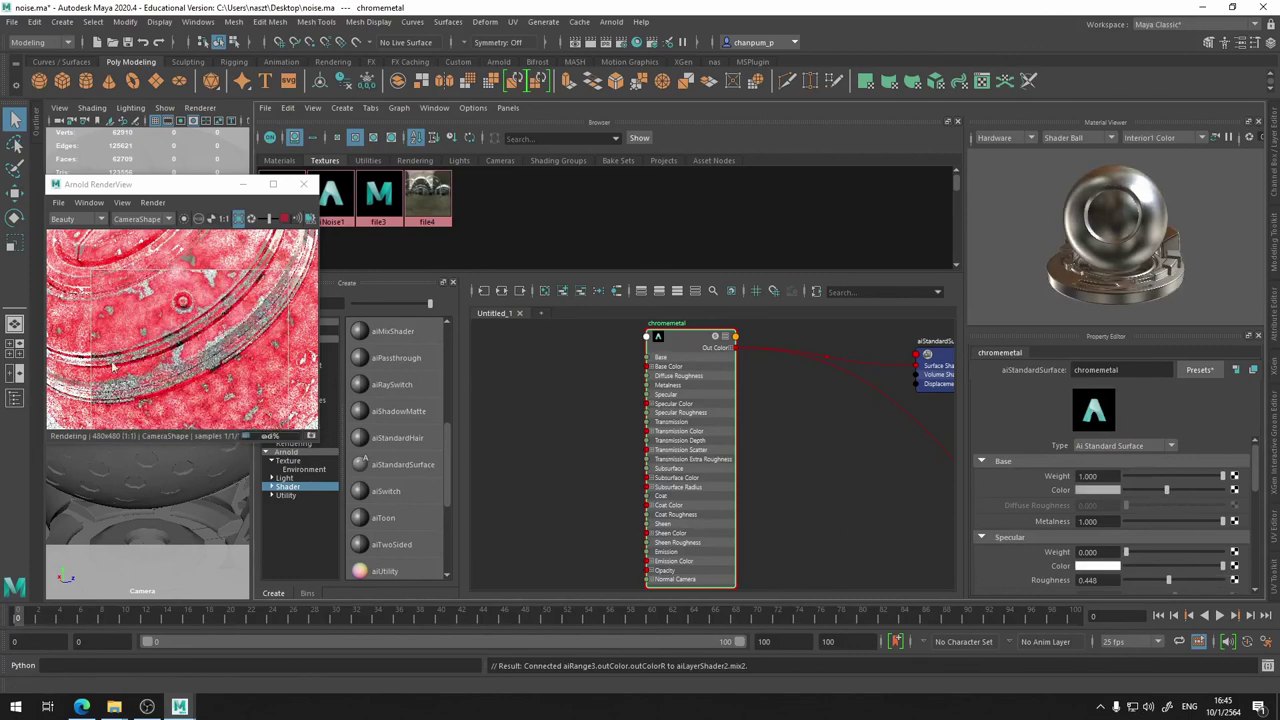
scroll(250, 363, "down", 3)
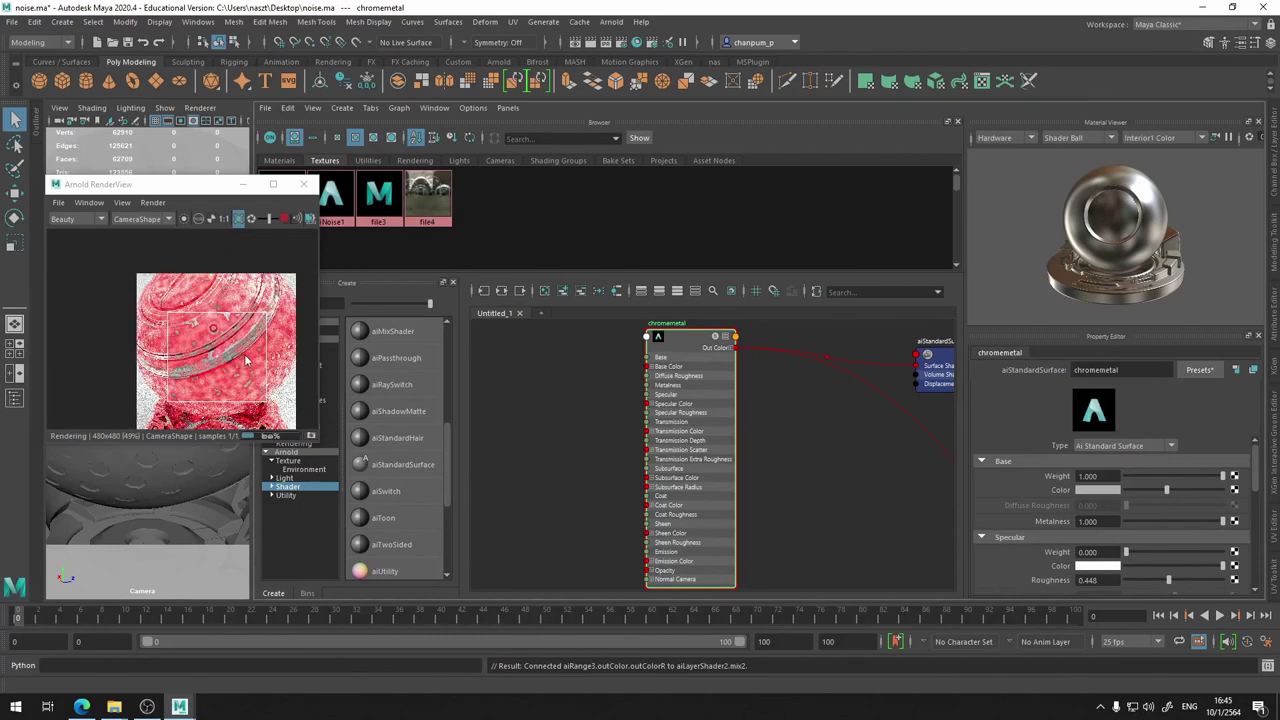
scroll(236, 362, "up", 4)
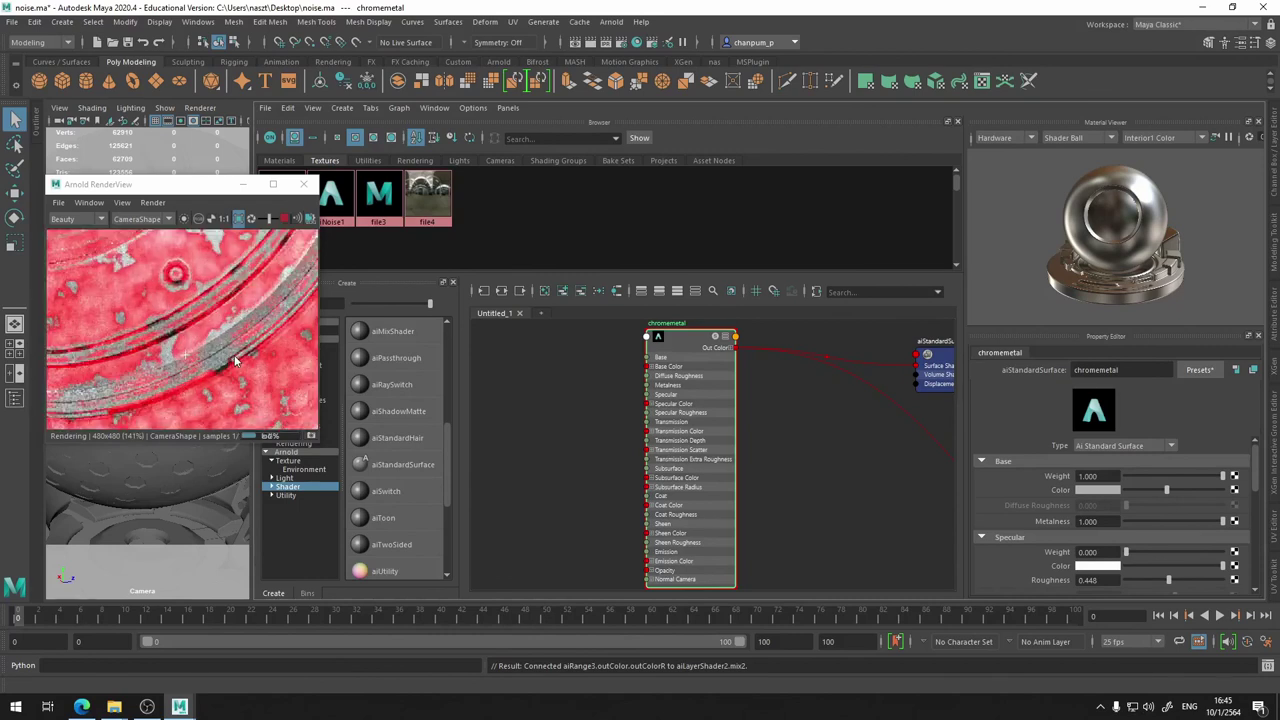
scroll(235, 362, "down", 1)
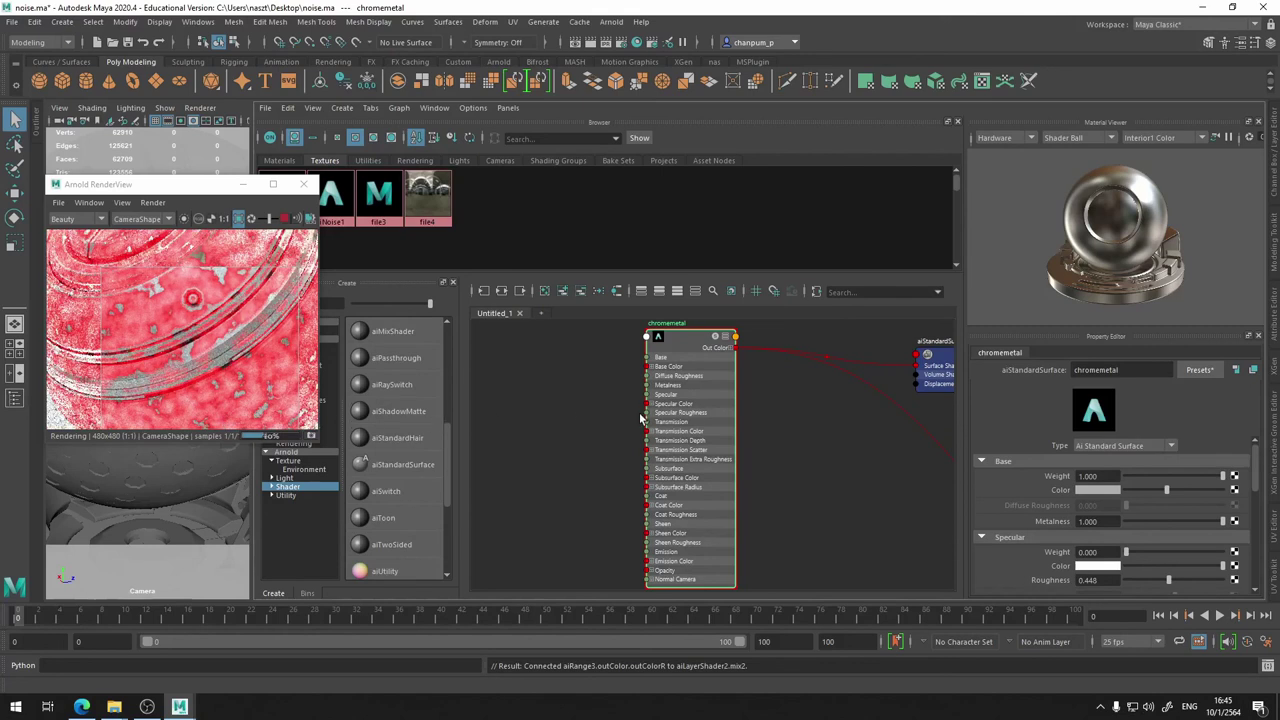
- Zoom and pan the Node Editor to survey the whole mask network
middle_click_drag(597, 414, 733, 427, "alt")
scroll(743, 522, "down", 3)
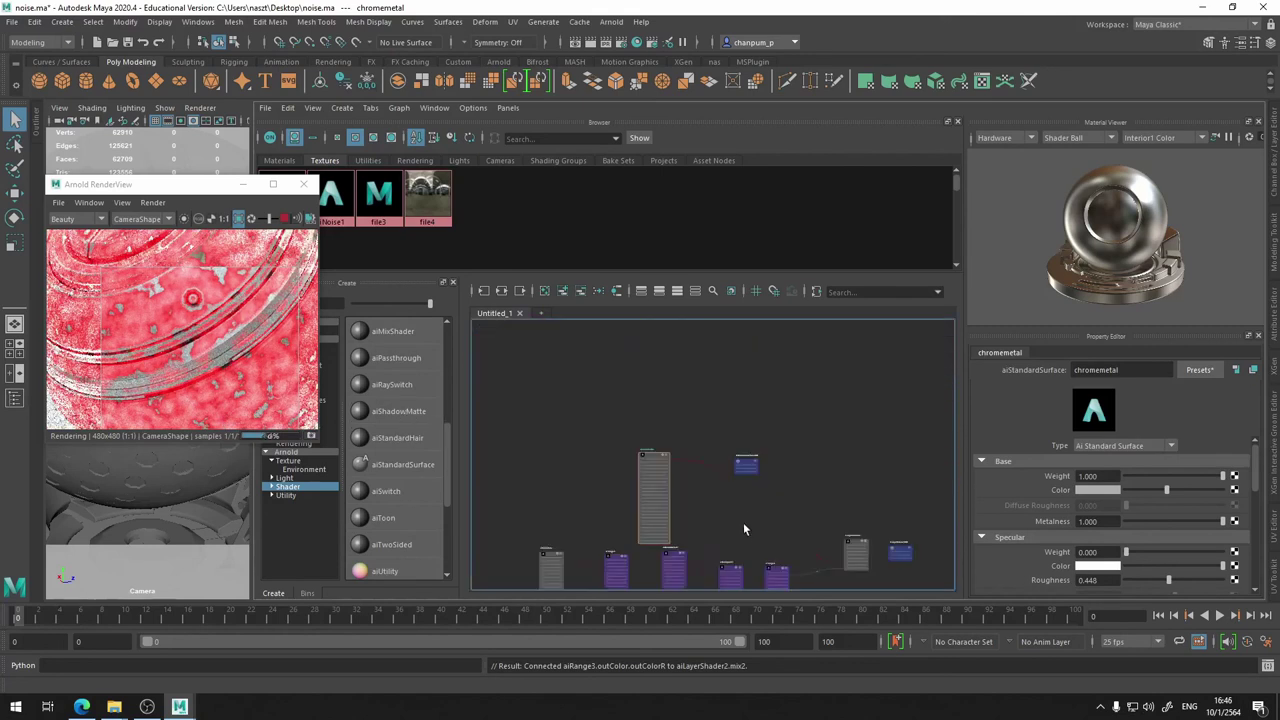
middle_click_drag(742, 526, 665, 432, "alt")
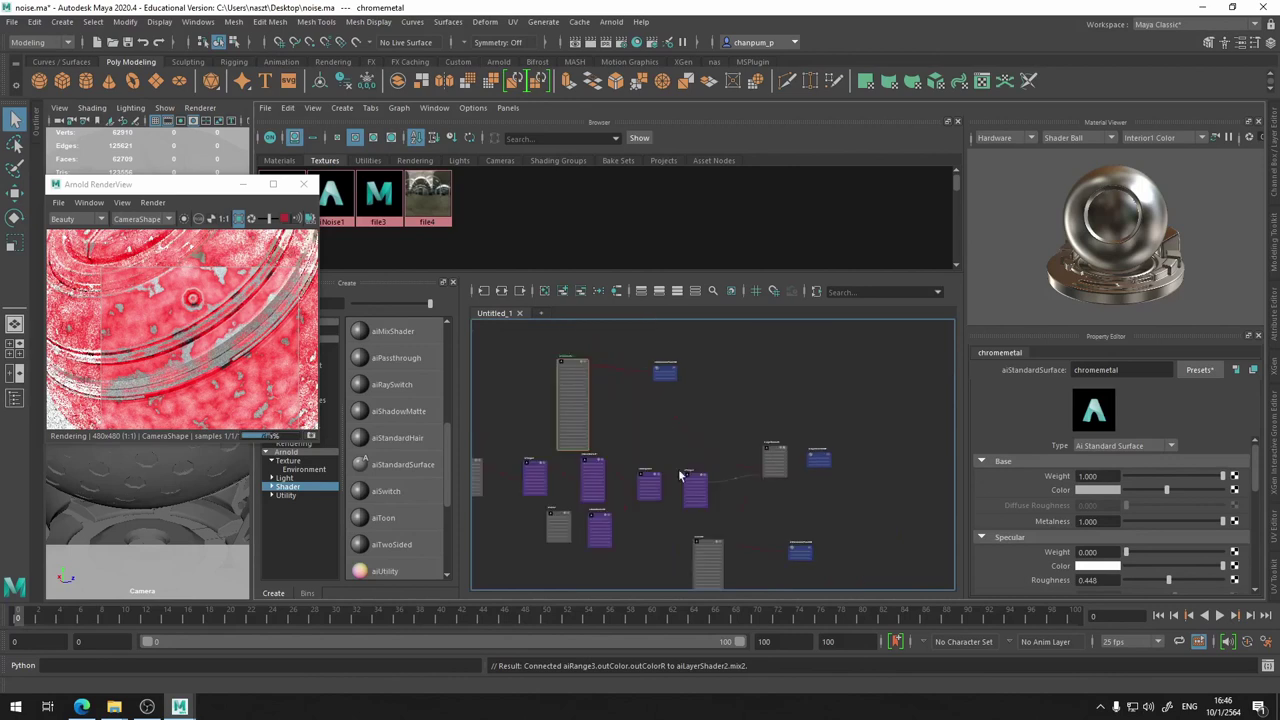
scroll(645, 445, "up", 2)
scroll(582, 454, "up", 2)
scroll(620, 420, "up", 2)
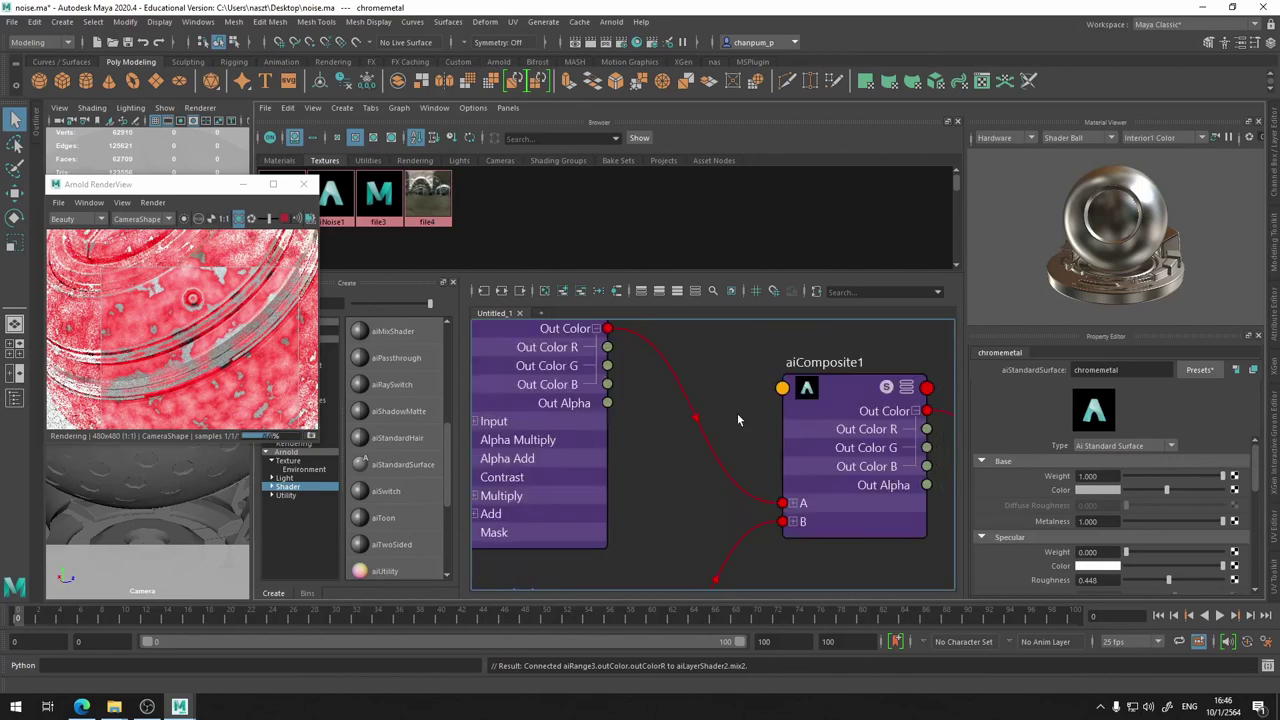
scroll(737, 413, "down", 3)
scroll(800, 390, "up", 1)
middle_click_drag(885, 360, 898, 374, "alt")
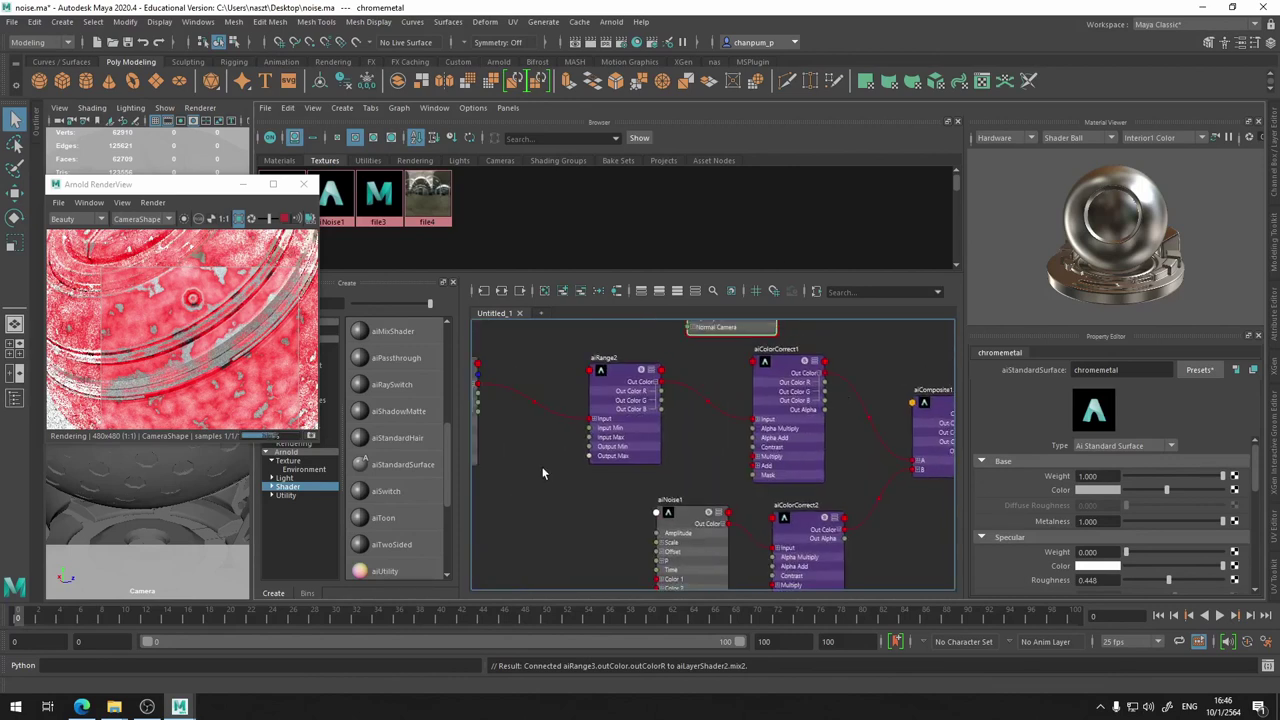
middle_click_drag(594, 466, 594, 488, "alt")
- Inspect aiRange2, aiColorCorrect2 and aiComposite1's multiply settings in turn
left_click(600, 470)
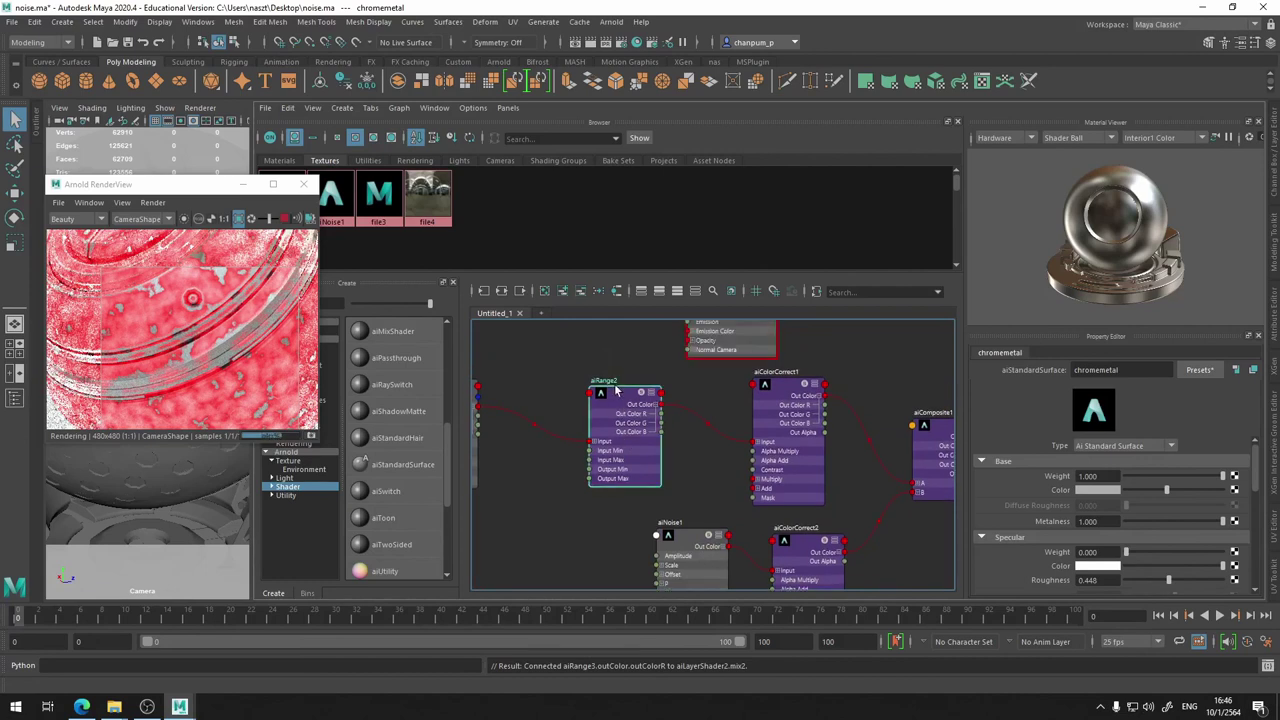
left_click(812, 566)
middle_click_drag(853, 488, 557, 498, "alt")
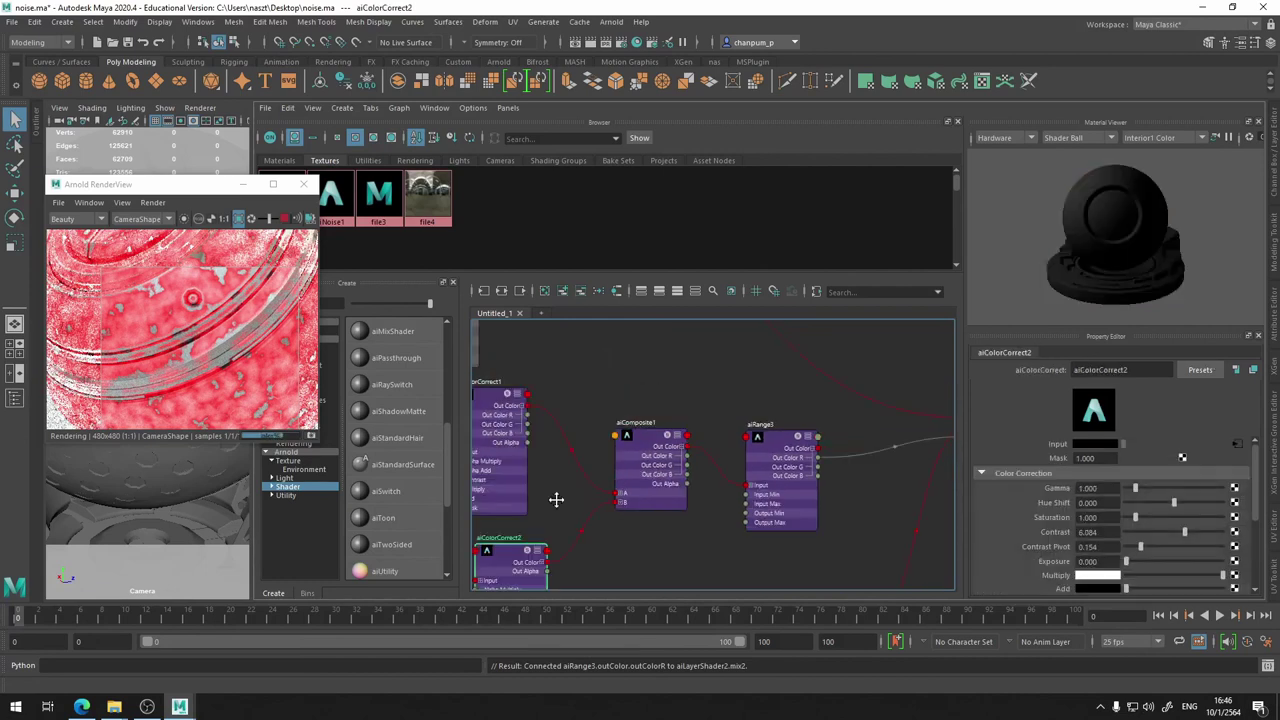
left_click(648, 446)
mouse_move(780, 396)
middle_mouse_down("alt")
mouse_move(837, 469)
mouse_move(784, 491)
mouse_move(543, 465)
middle_mouse_up("alt")
- Open aiRange3 from aiLayerShader2's Mix 2 input and set Contrast Pivot to 0.185
left_click(726, 445)
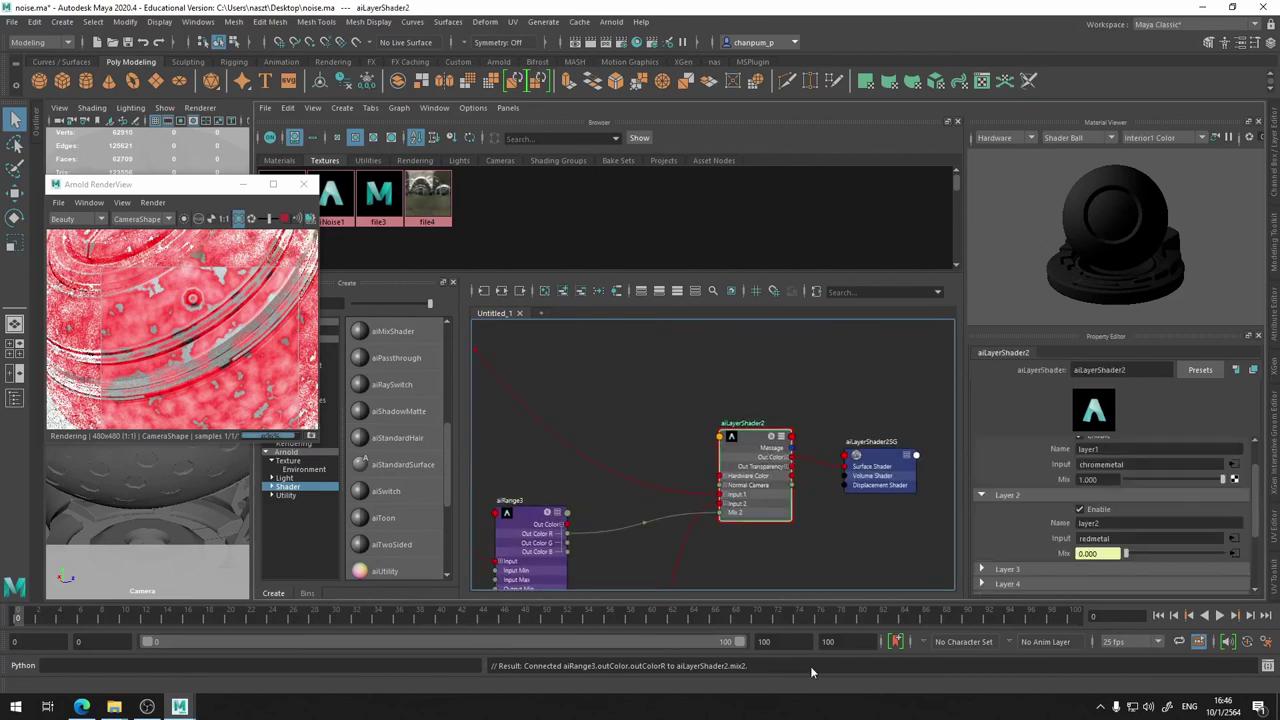
left_click(1234, 554)
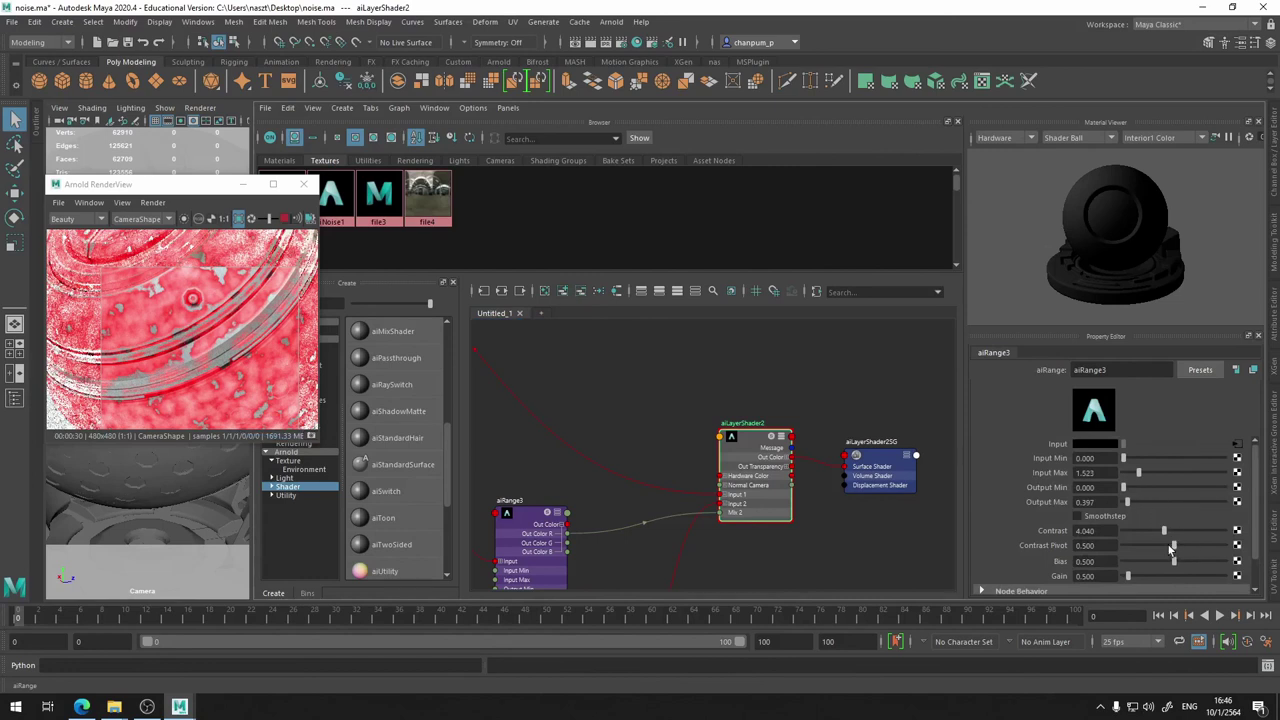
mouse_move(1173, 545)
left_mouse_down()
mouse_move(1193, 549)
mouse_move(1142, 555)
left_mouse_up()
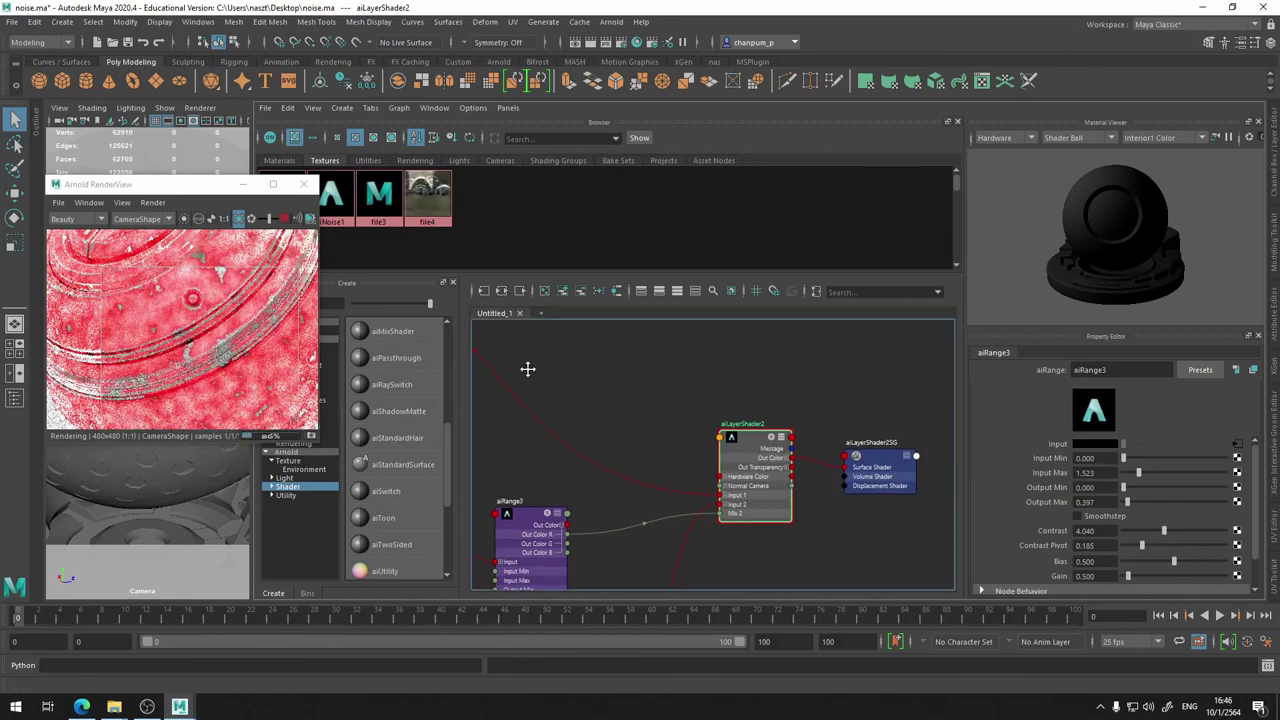
key("a")
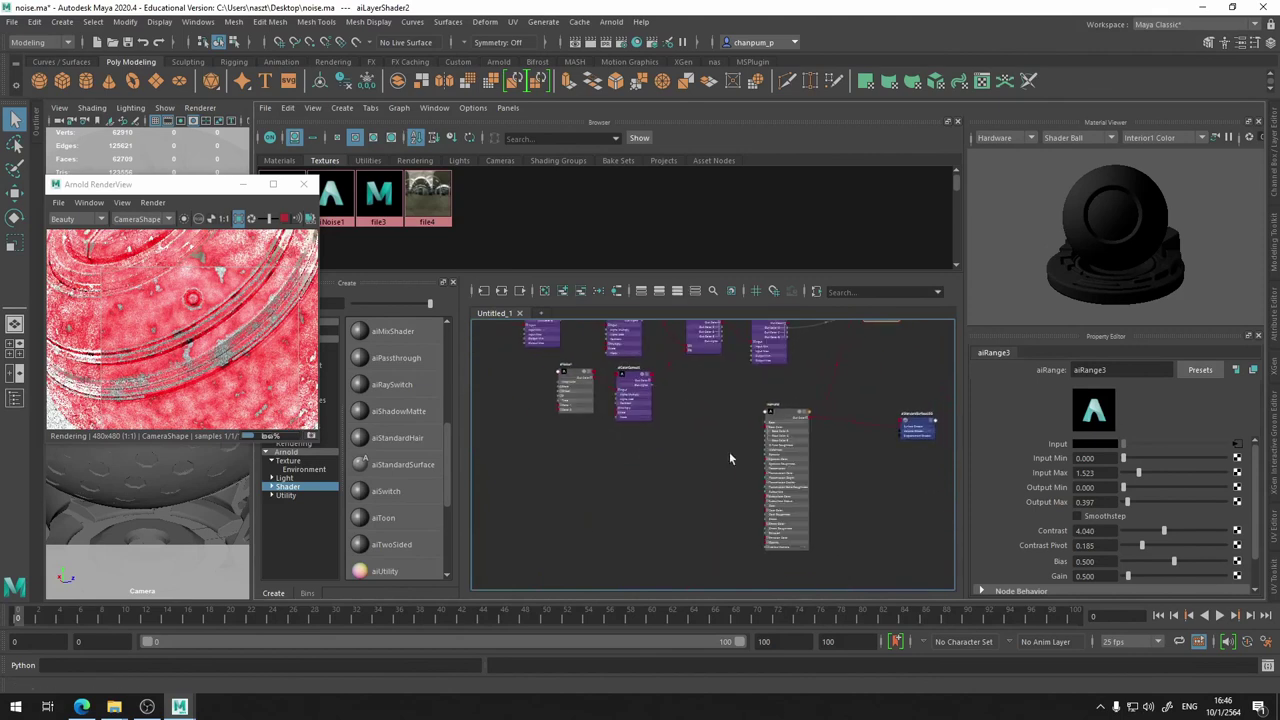
- Drag the redmetal shader's Metalness slider up toward 1.0
left_click(609, 405)
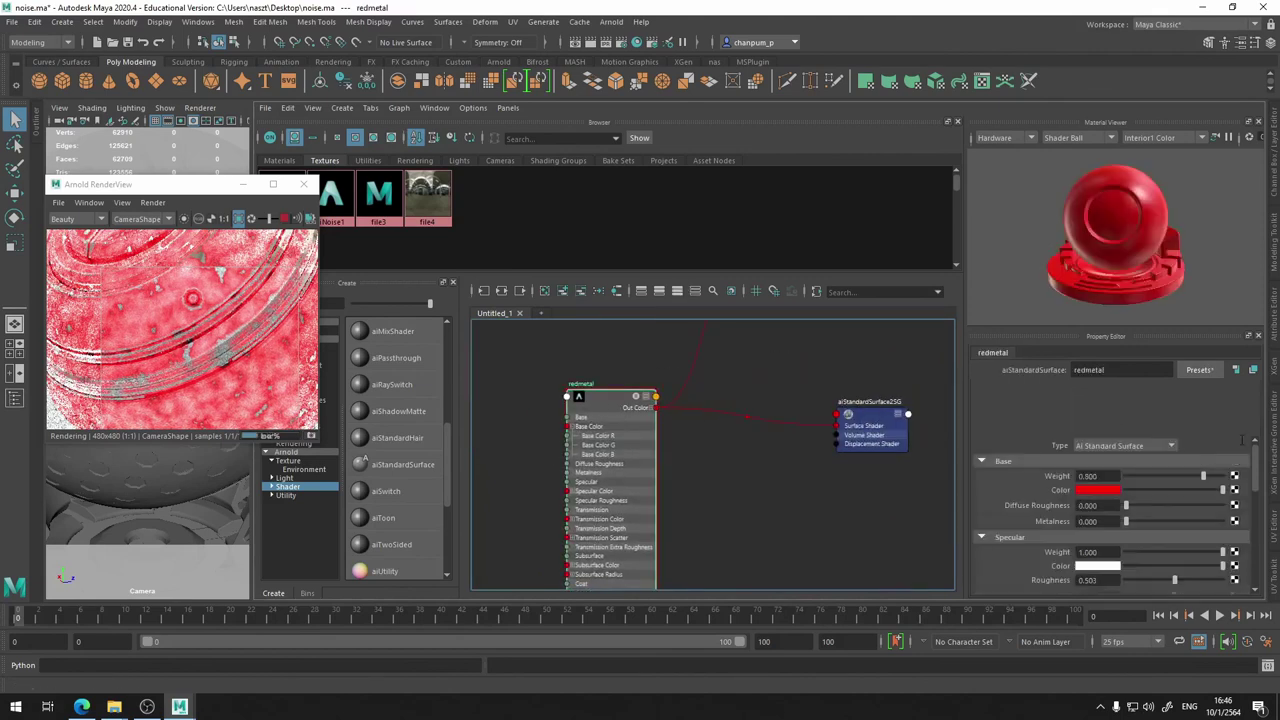
left_click_drag(1126, 521, 1232, 518)
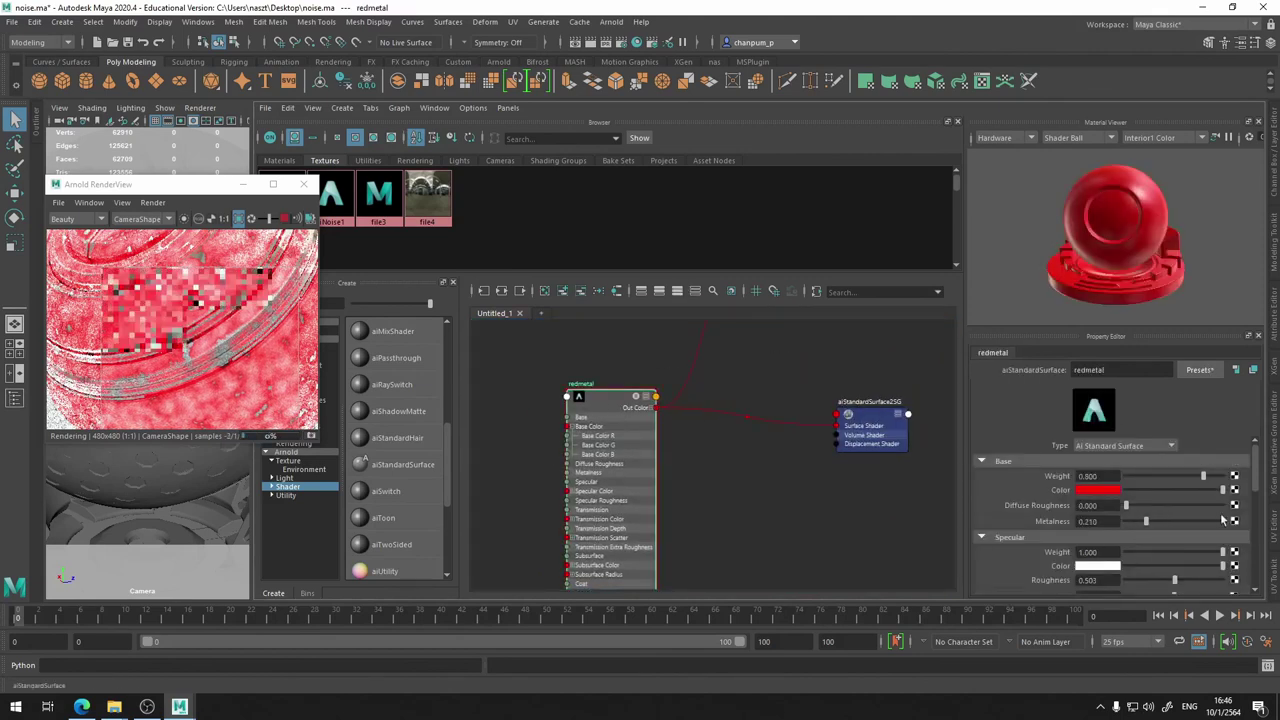